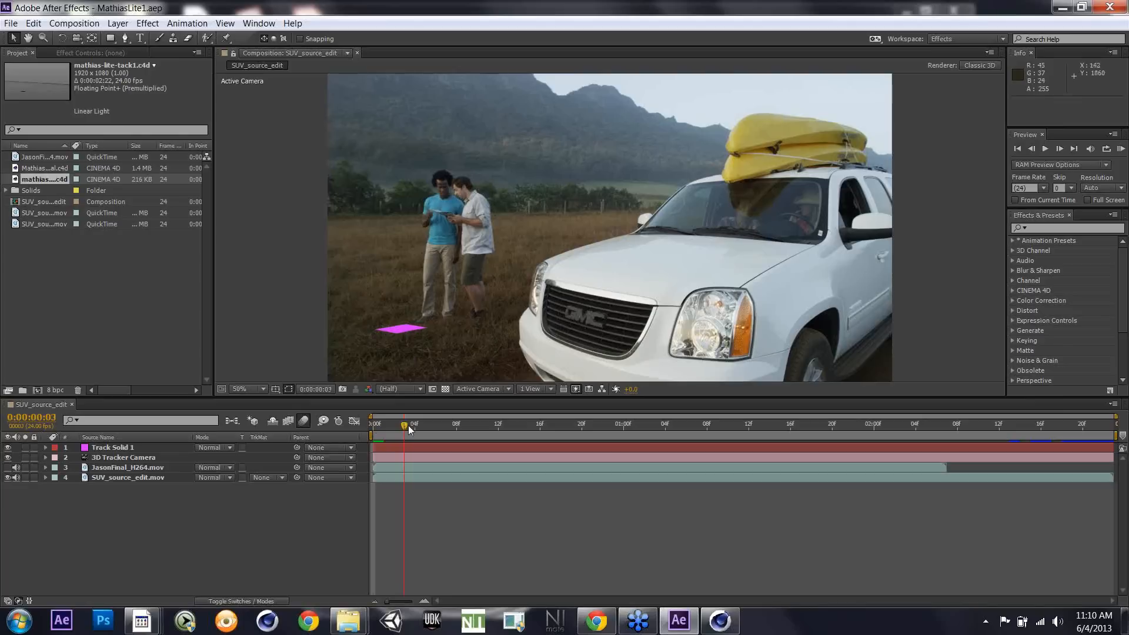
Step: Preview the SUV_source_edit composition to examine how the track solid follows the ground in the shot
drag(408, 425, 676, 425)
key(KP_0)
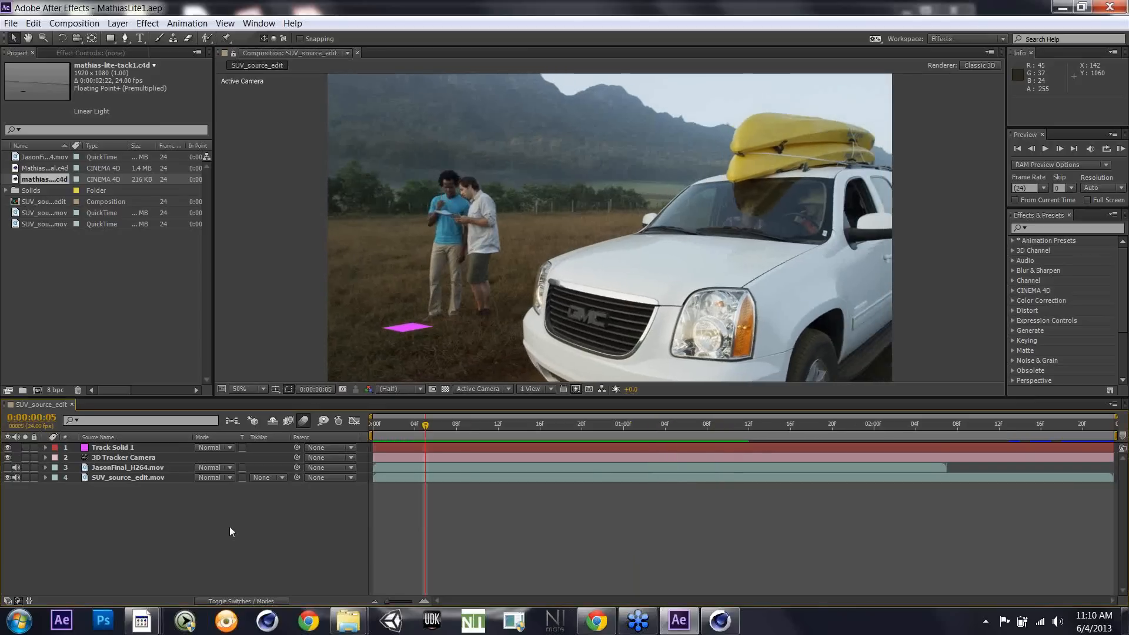
click(105, 478)
click(187, 23)
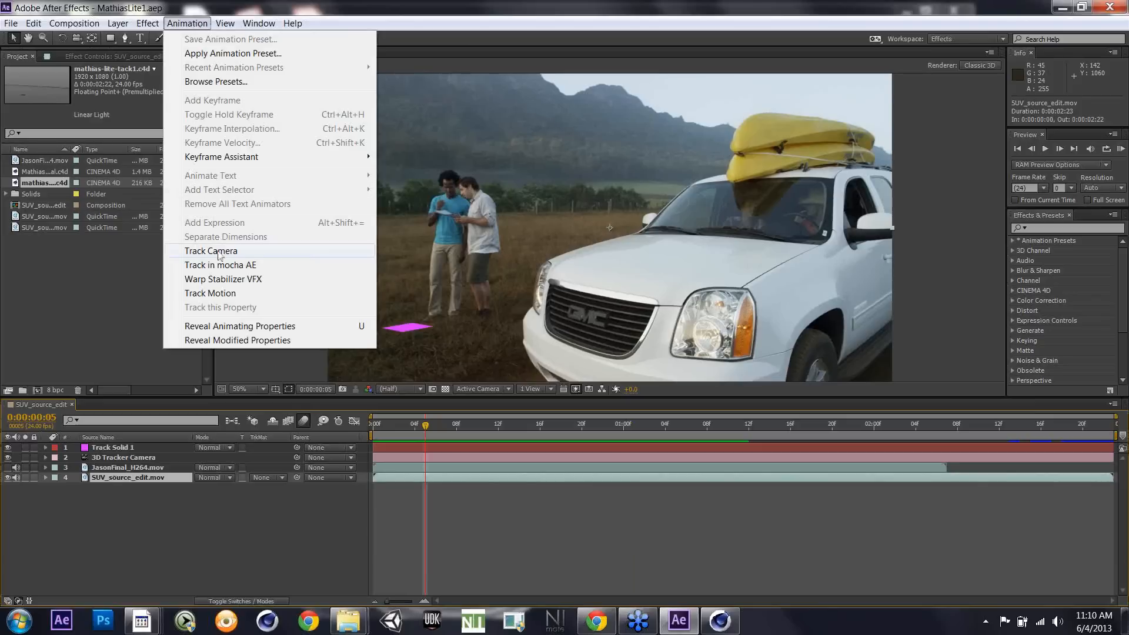
click(138, 478)
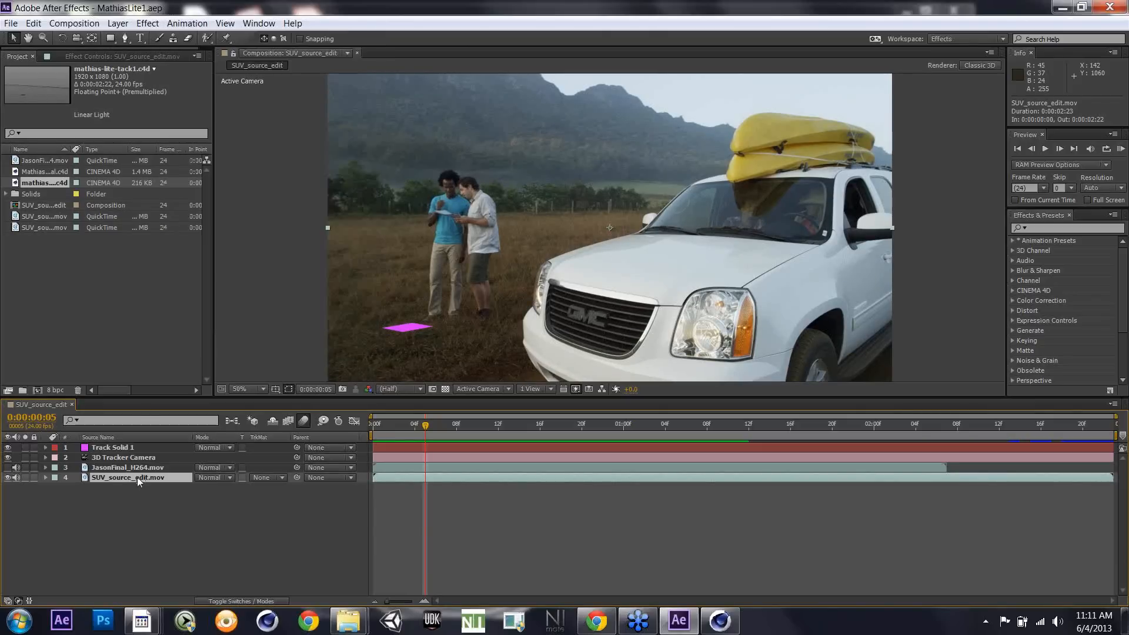
Step: With the current time at 0:00:01:03, move the SUV_source_edit.mov layer above JasonFinal_H264.mov and delete the JasonFinal_H264.mov layer
drag(468, 433, 654, 437)
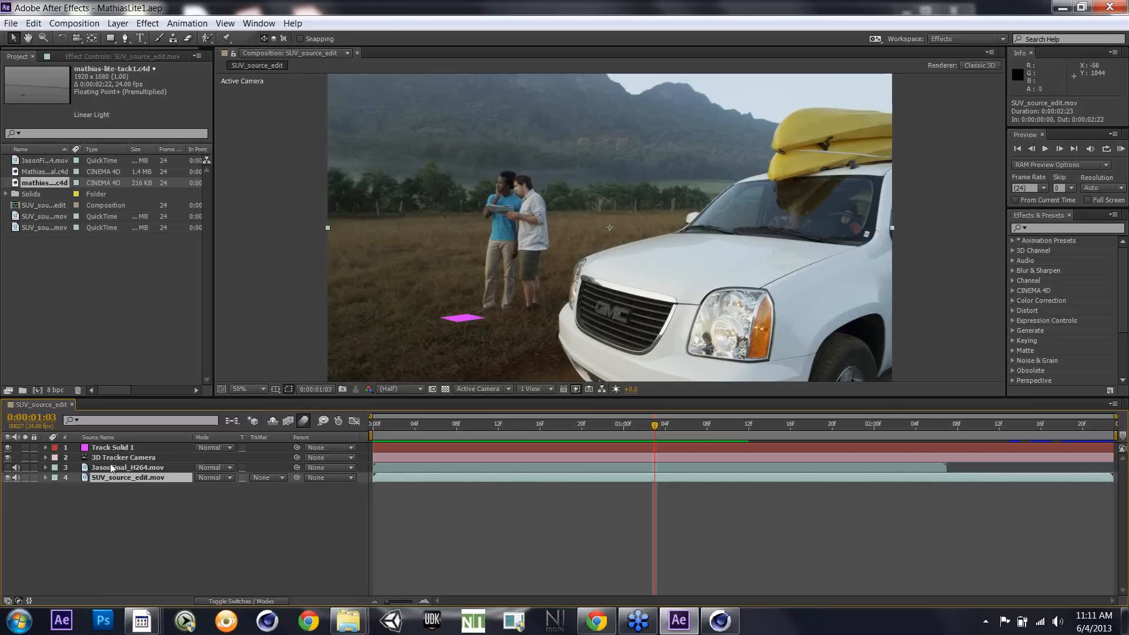
drag(117, 482, 121, 471)
click(118, 478)
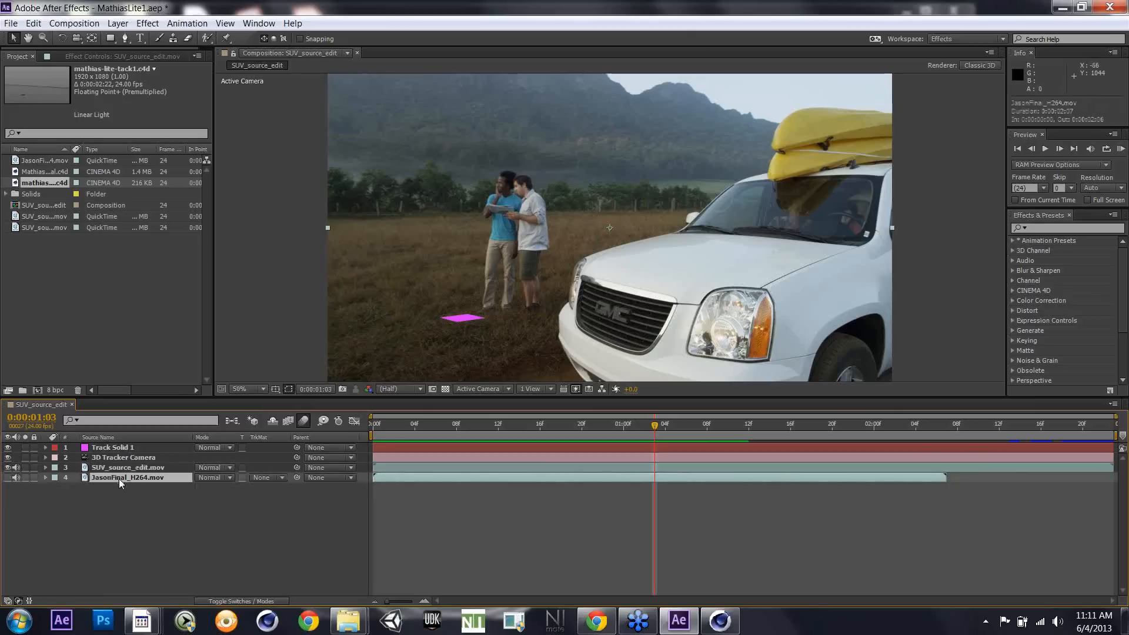
key(Delete)
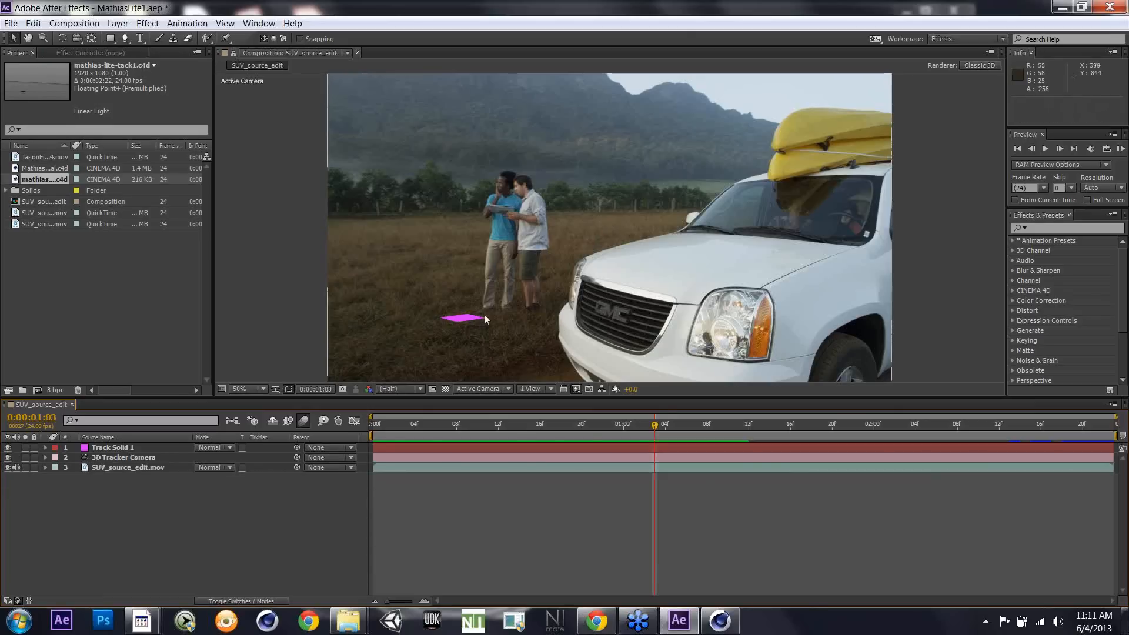
Step: Show the 3D Camera Tracker points on the SUV_source_edit.mov layer and enlarge the track point size to about 181%
click(128, 467)
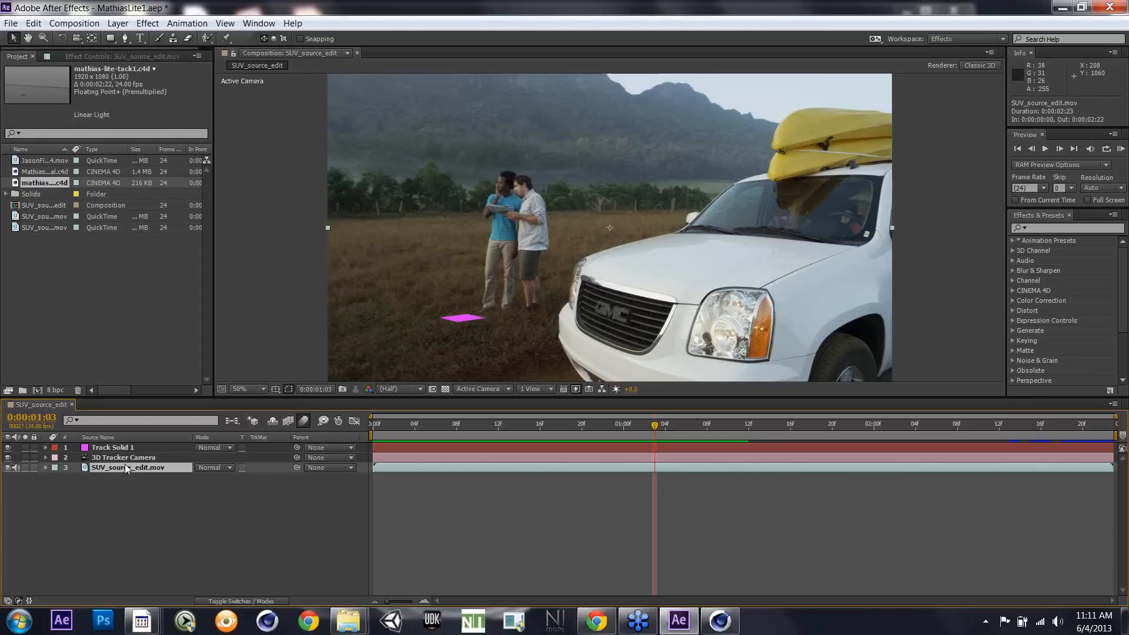
click(79, 55)
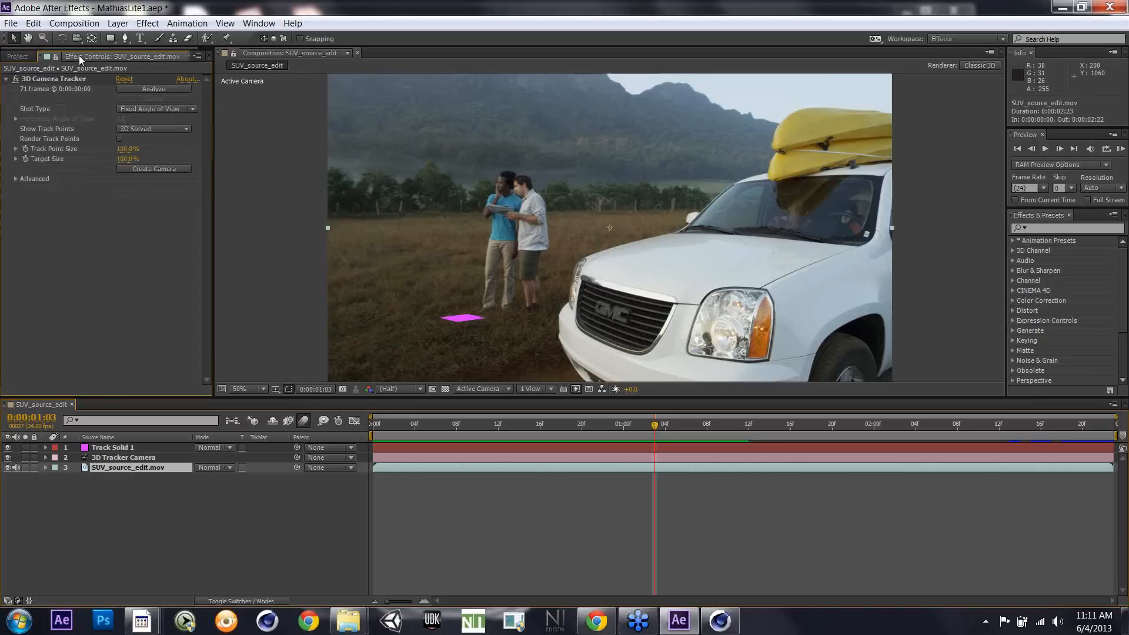
click(65, 79)
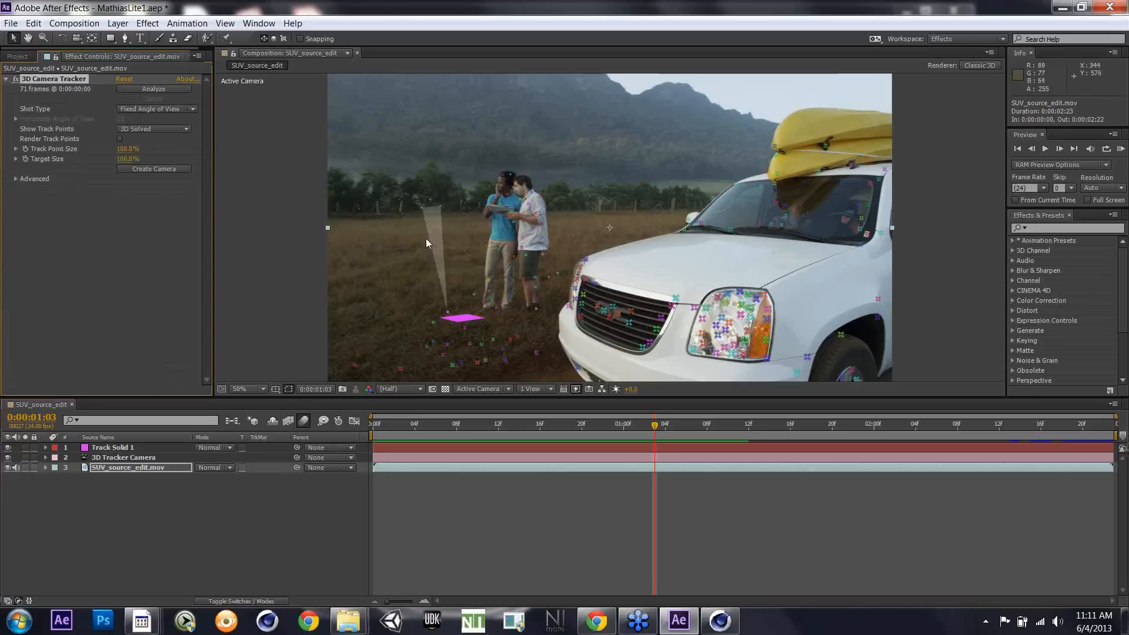
drag(127, 149, 165, 151)
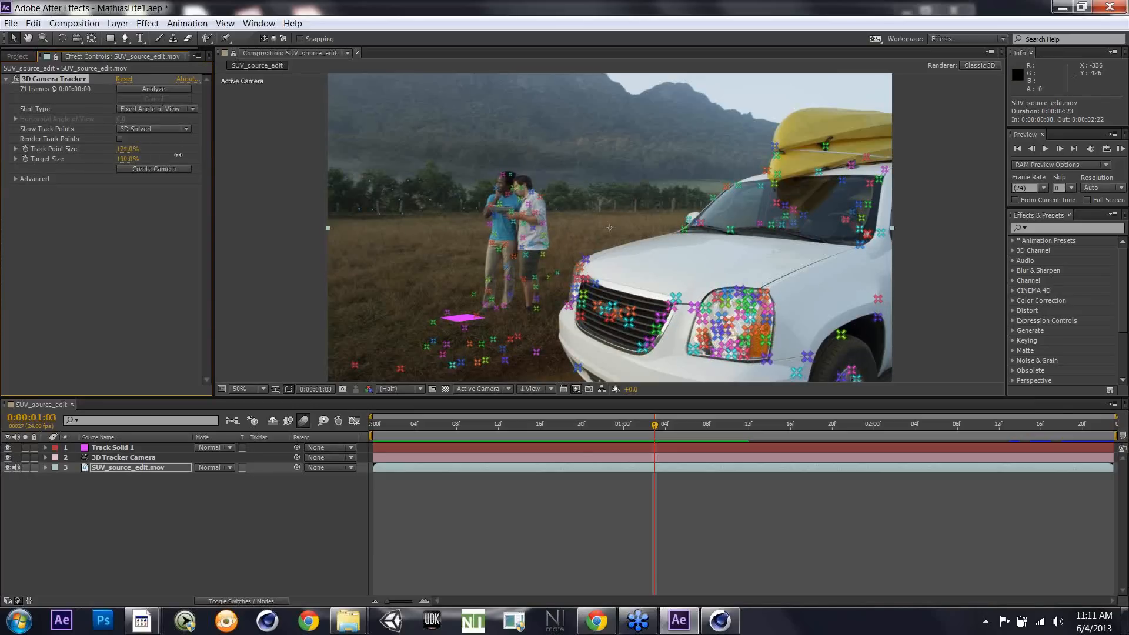
right_click(354, 365)
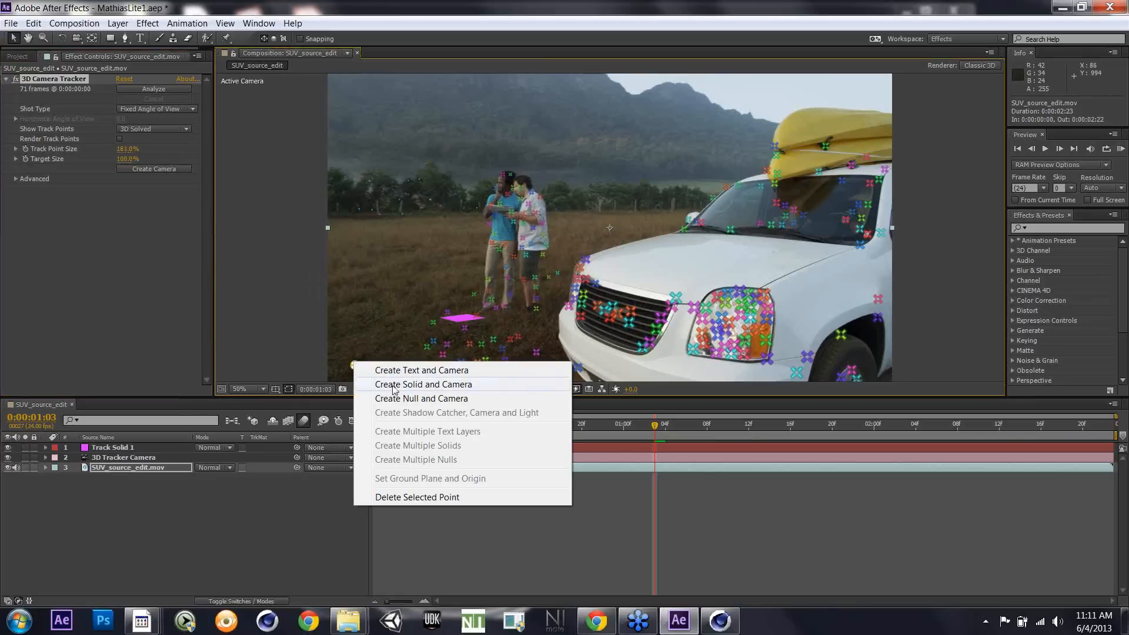
click(369, 255)
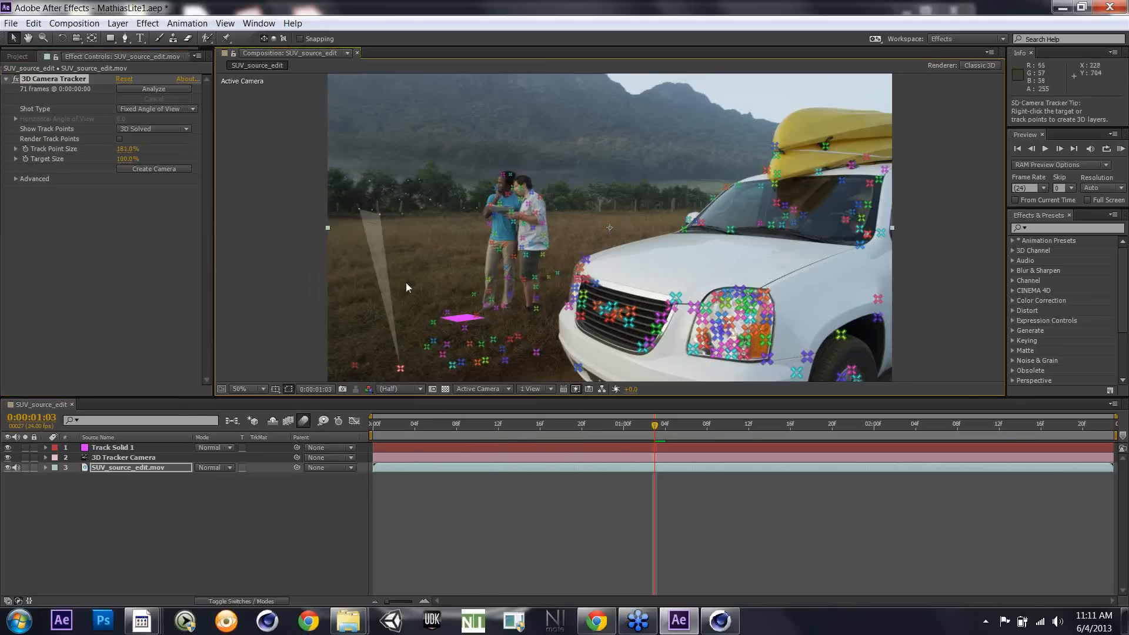
right_click(462, 321)
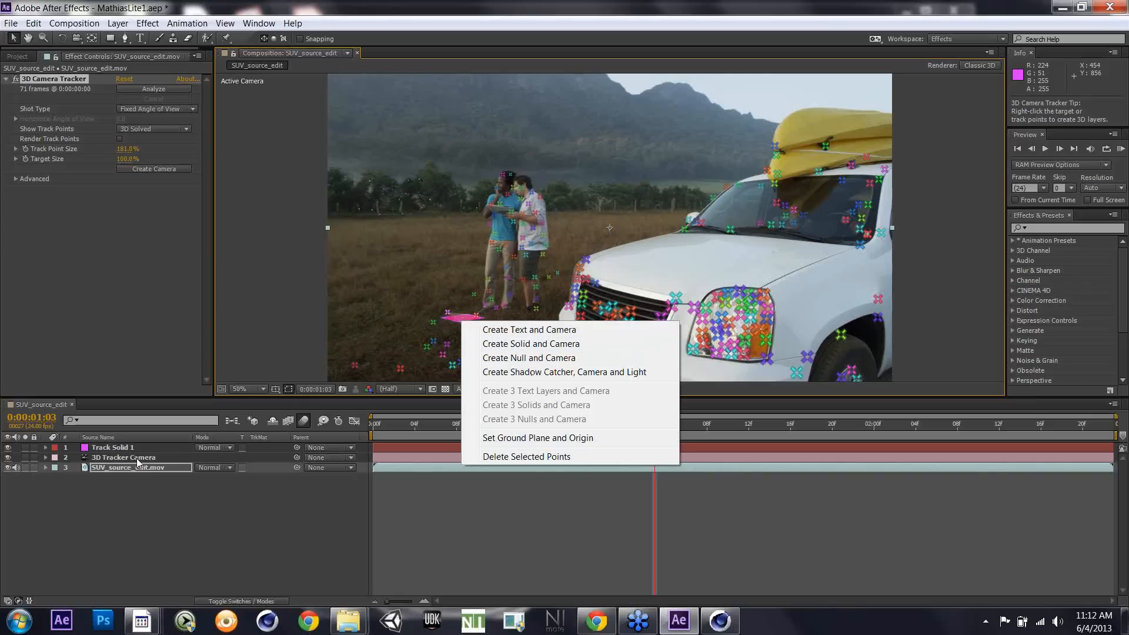
click(128, 518)
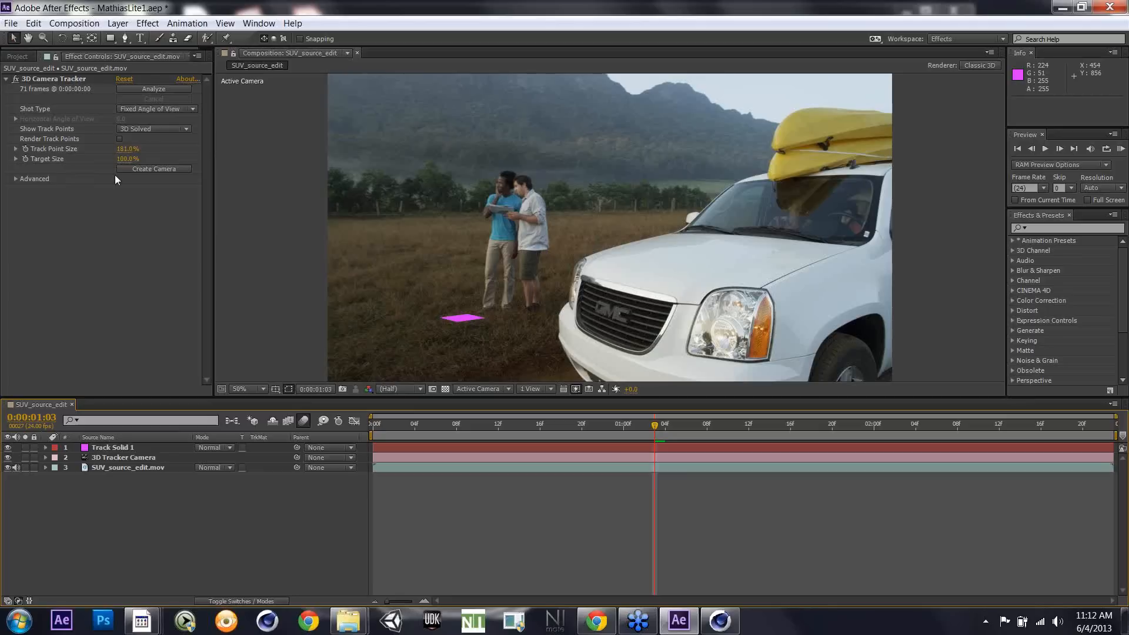
click(17, 26)
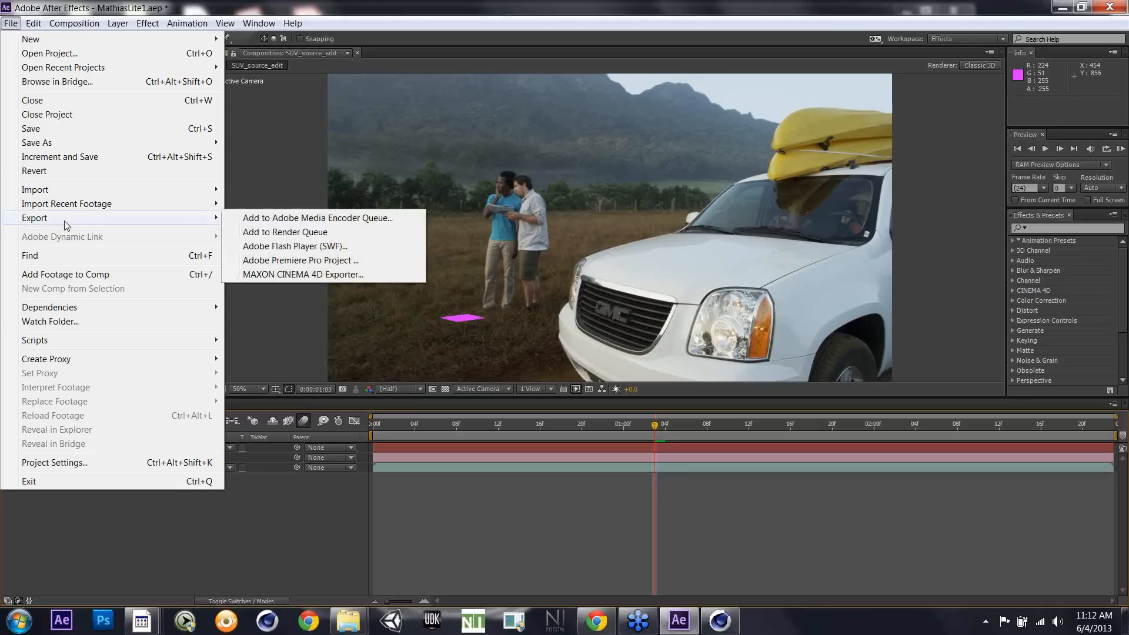
mouse_move(182, 225)
click(308, 337)
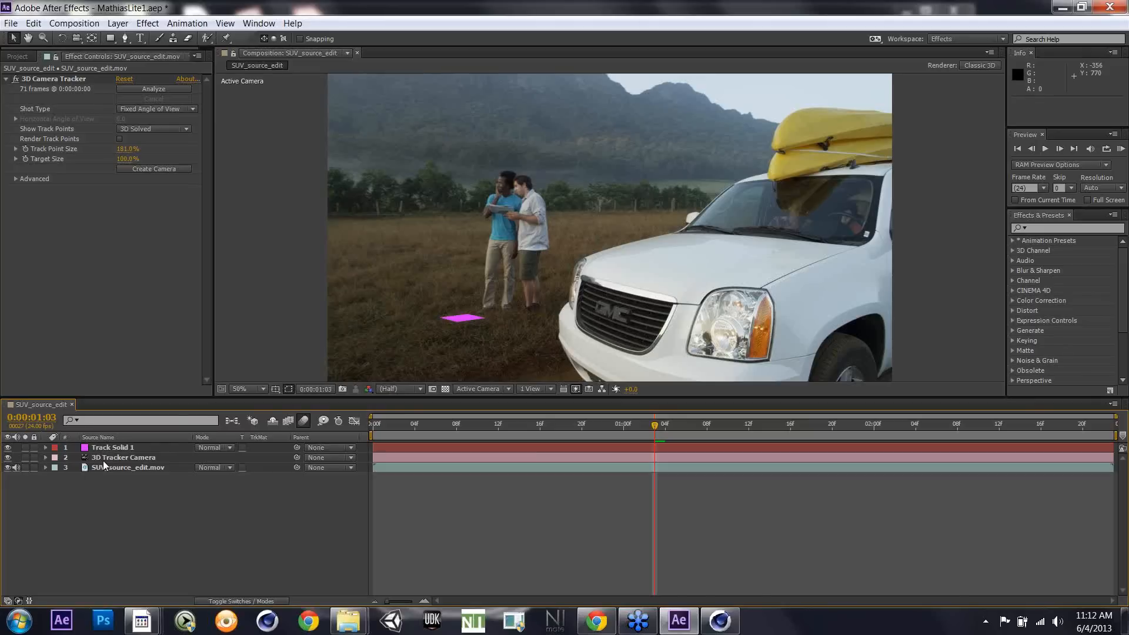
Step: Switch to the already open mathias-lite-tack1.c4d project in CINEMA 4D Lite and play its camera animation from frame 0
click(13, 57)
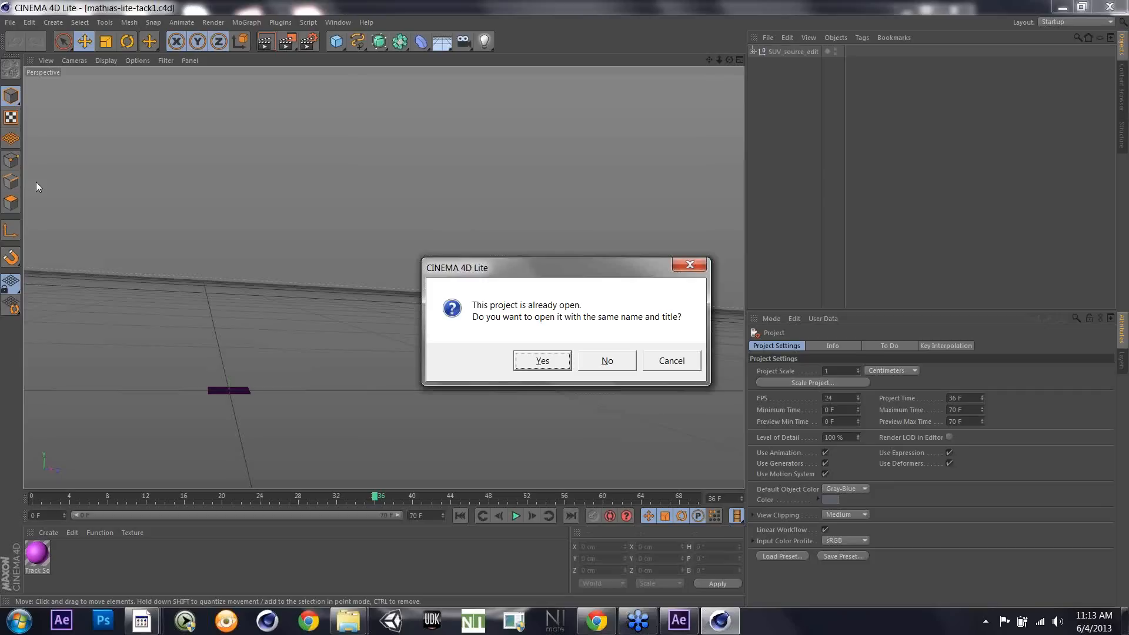
click(670, 361)
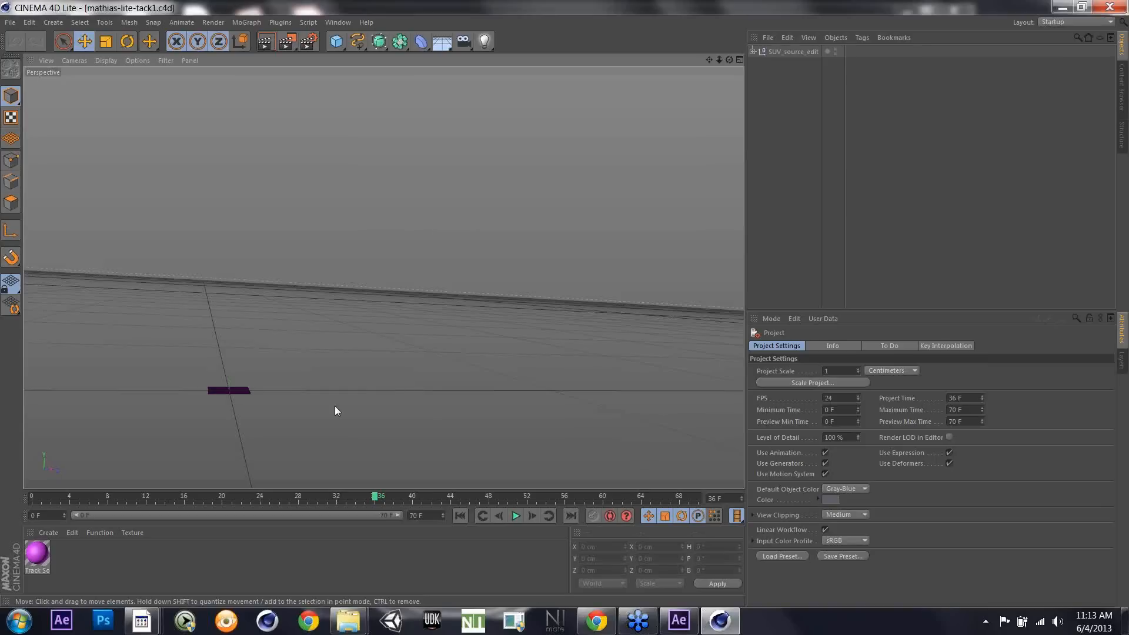
click(34, 499)
drag(54, 500, 28, 493)
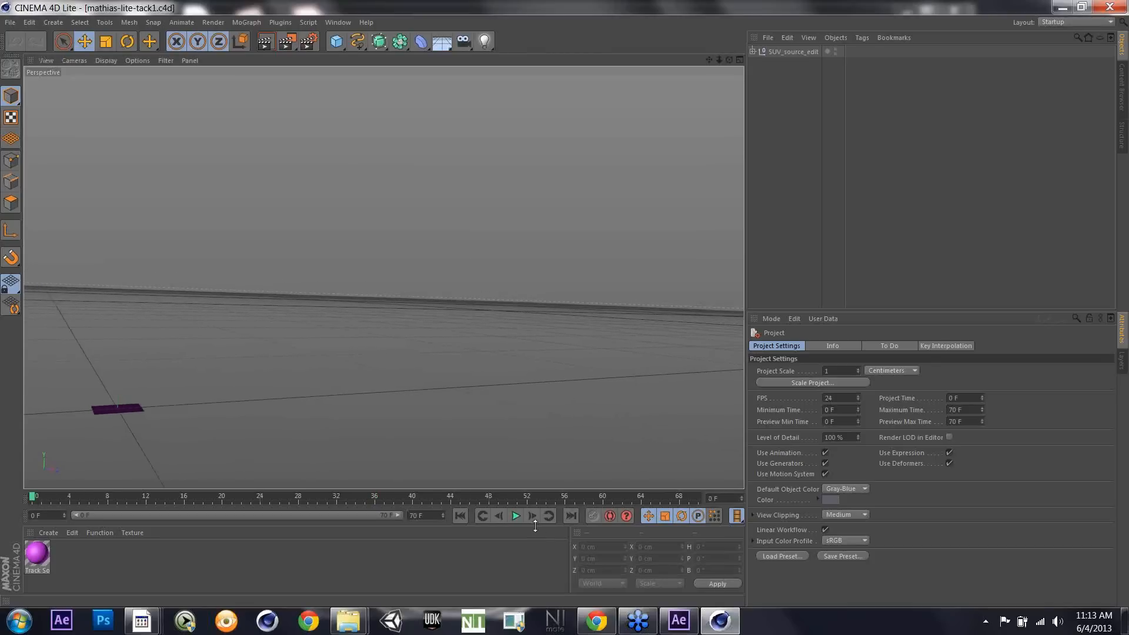
click(517, 516)
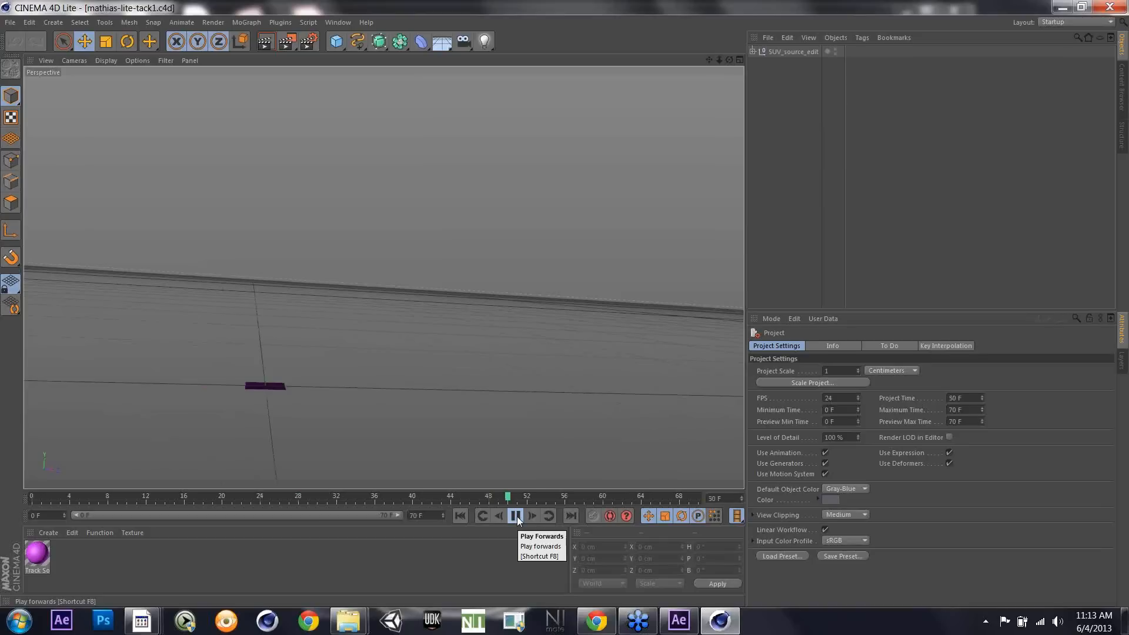
click(517, 517)
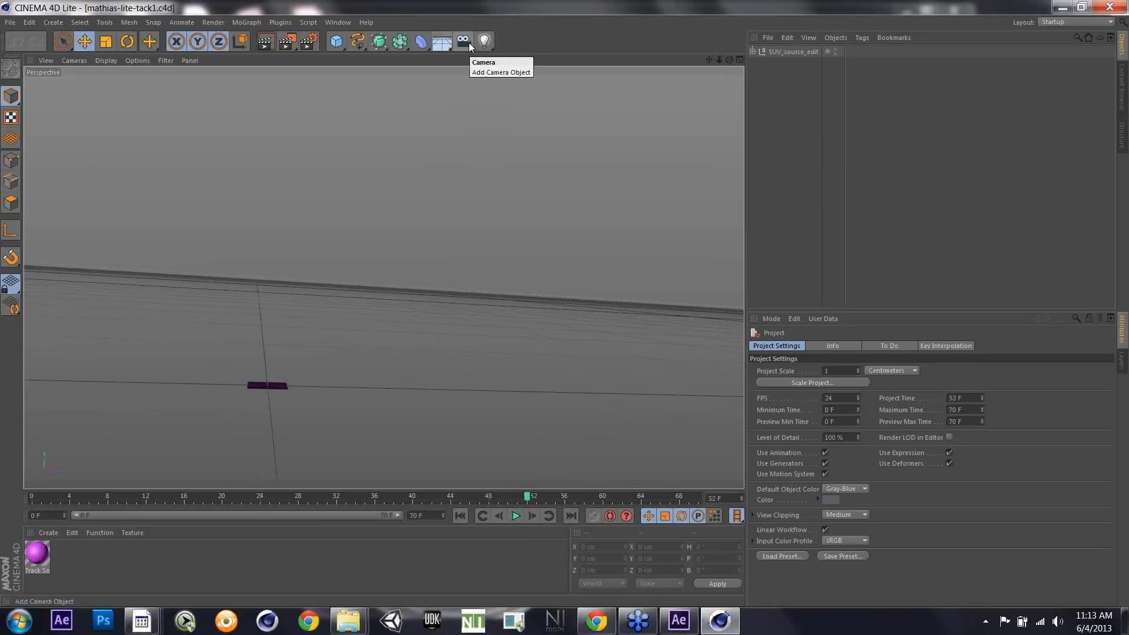
Step: Add a Background object to the scene and create a new material
click(442, 44)
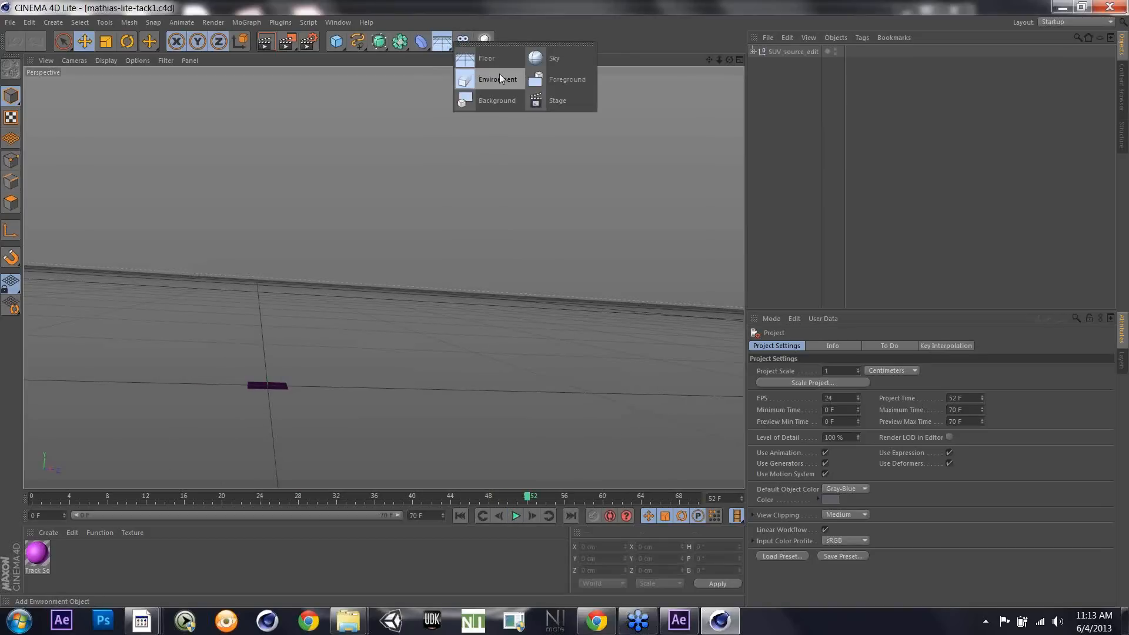
click(493, 98)
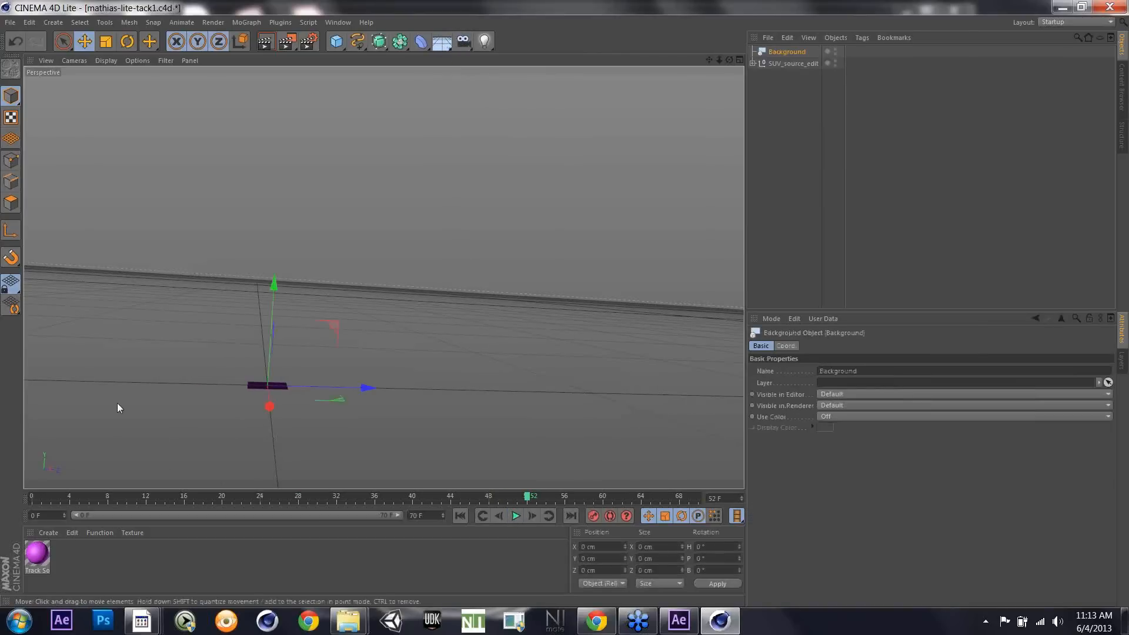
click(52, 531)
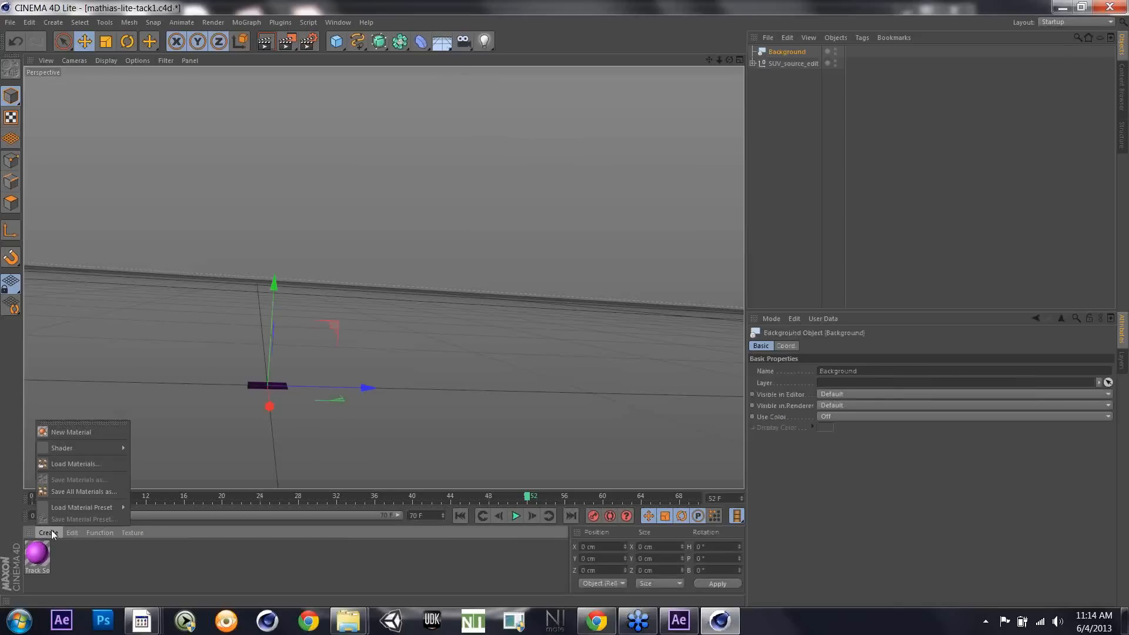
click(83, 434)
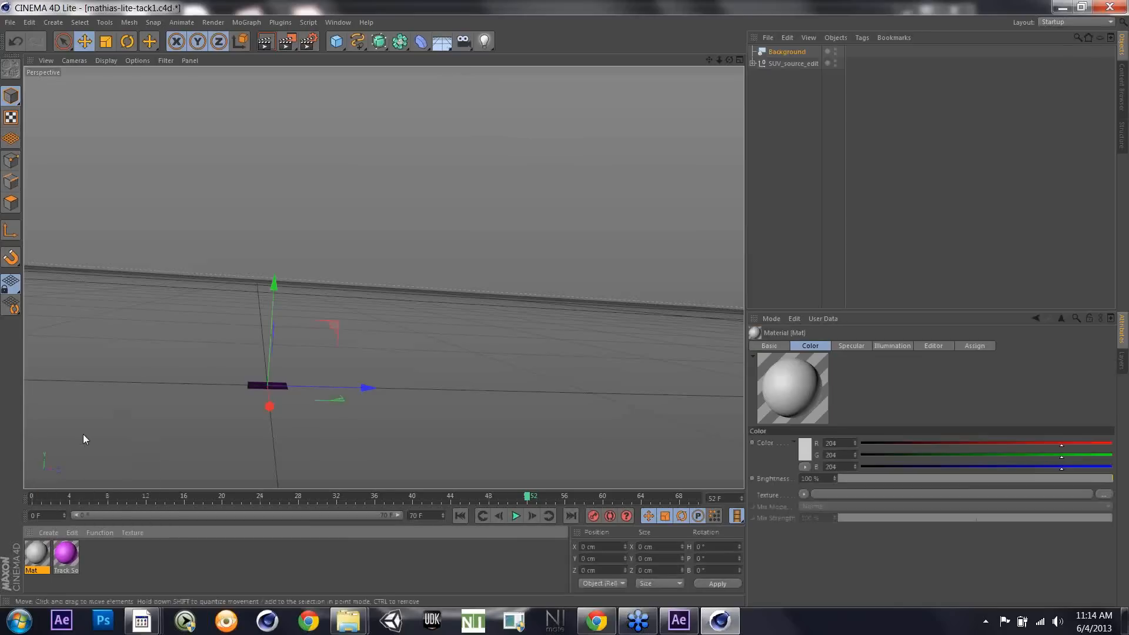
Step: Load SUV_source_edit_1.mov from the Mathias-lite-final tex folder as the new material's colour texture, copying it to the project location
double_click(37, 554)
click(316, 193)
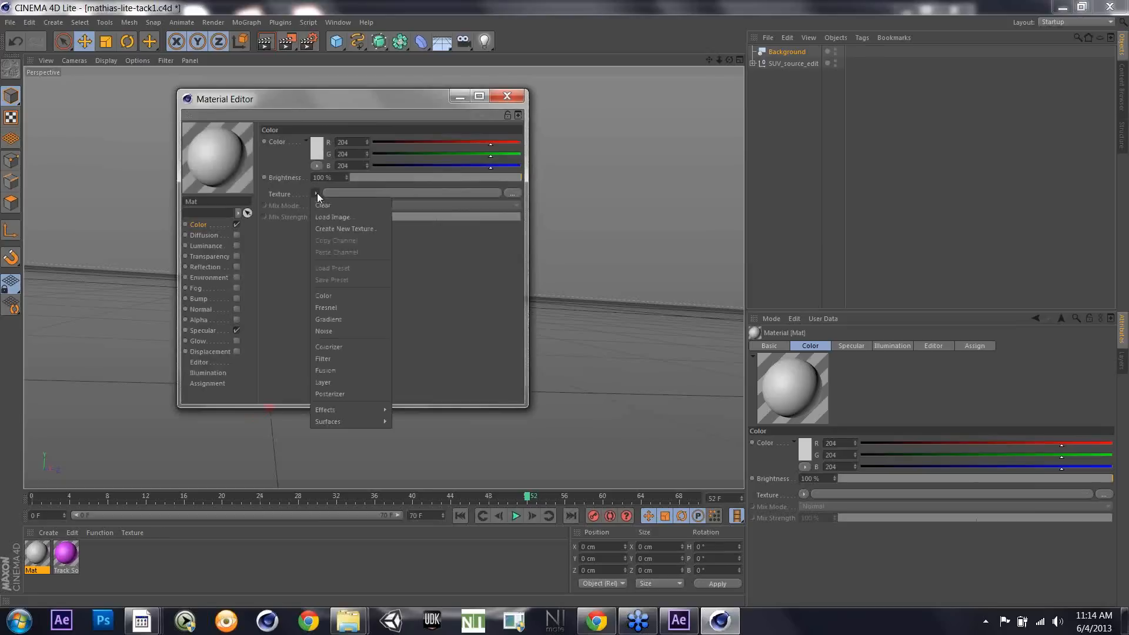
click(326, 215)
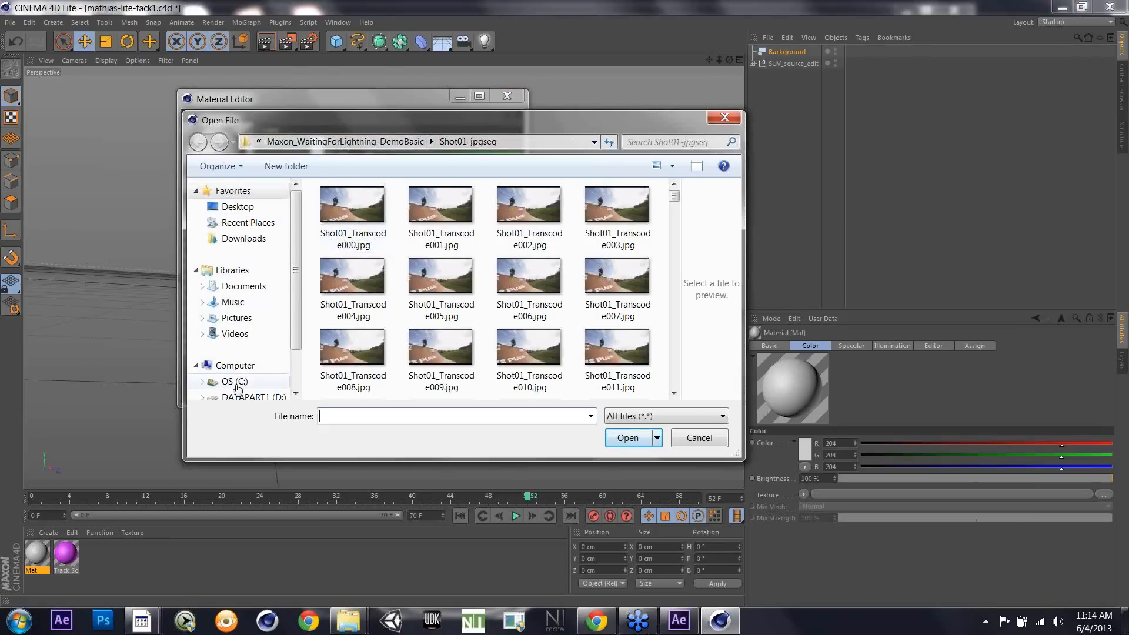
click(238, 208)
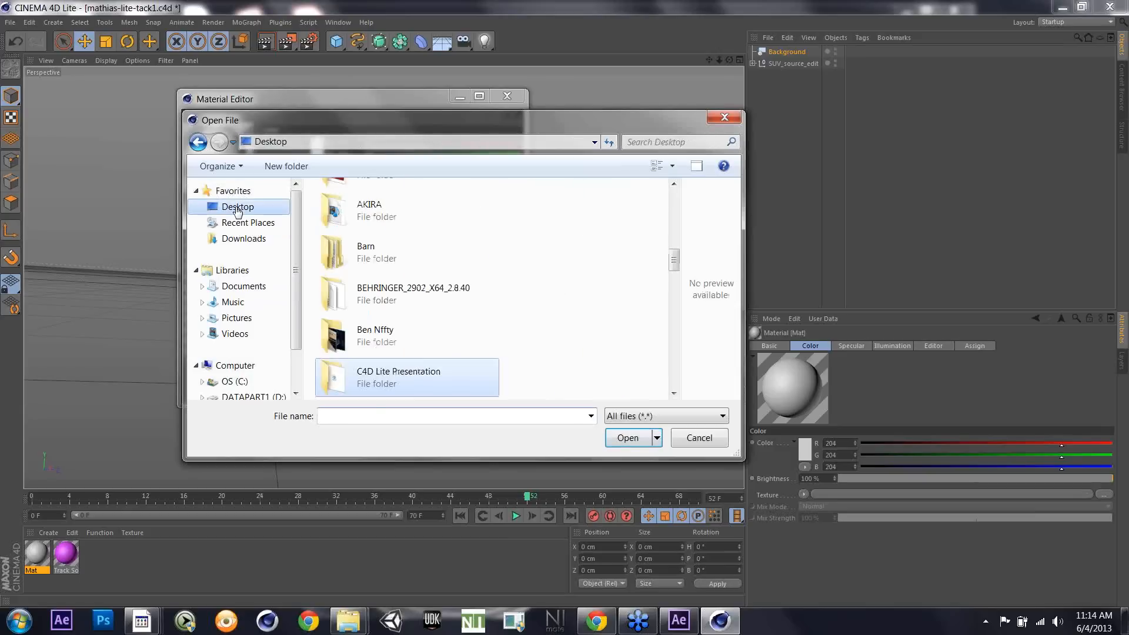
double_click(416, 373)
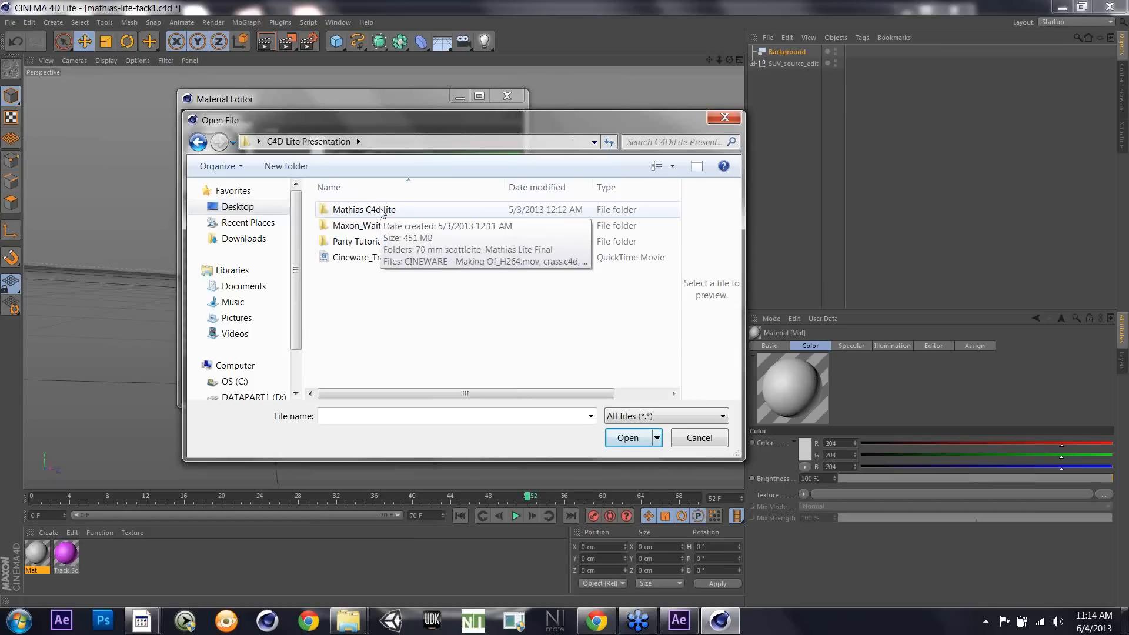
double_click(381, 211)
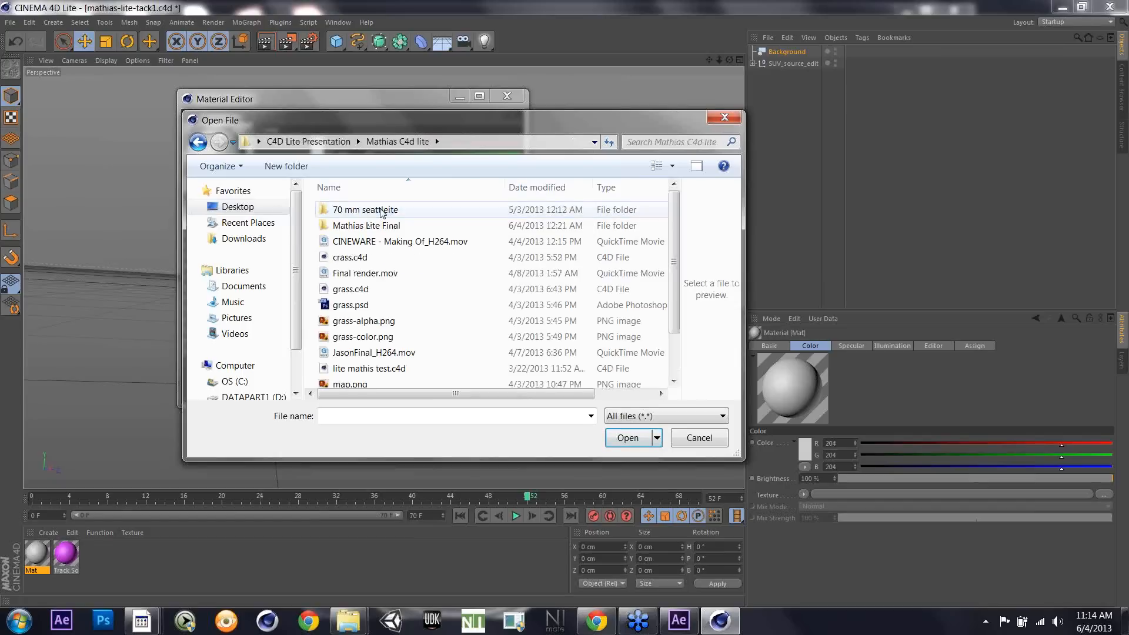
drag(675, 275, 677, 262)
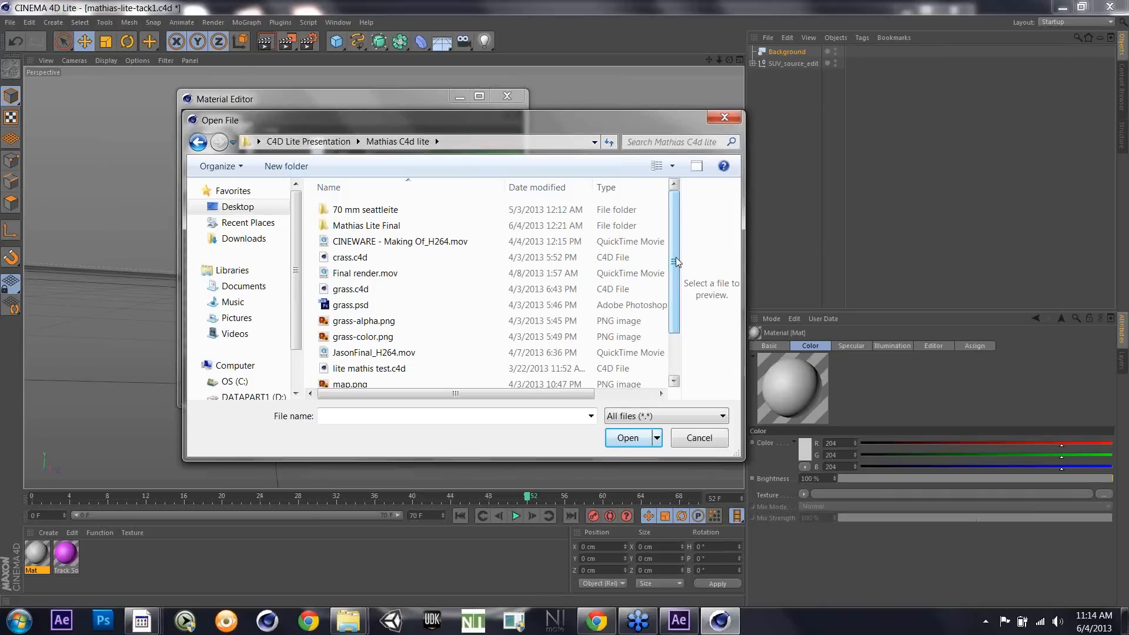
double_click(387, 227)
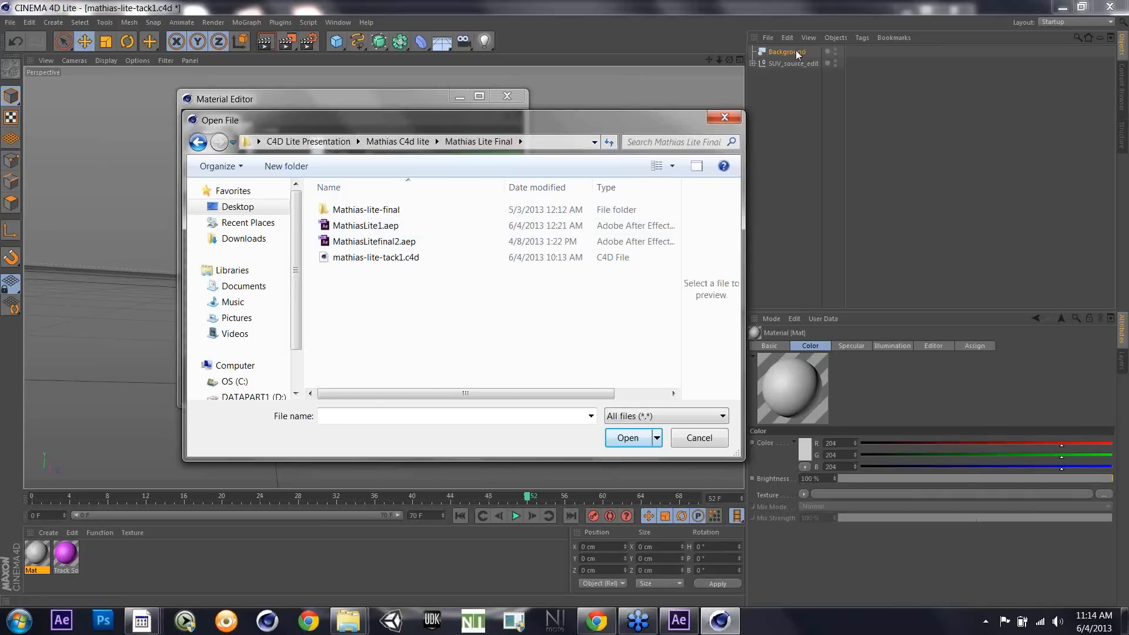
double_click(362, 211)
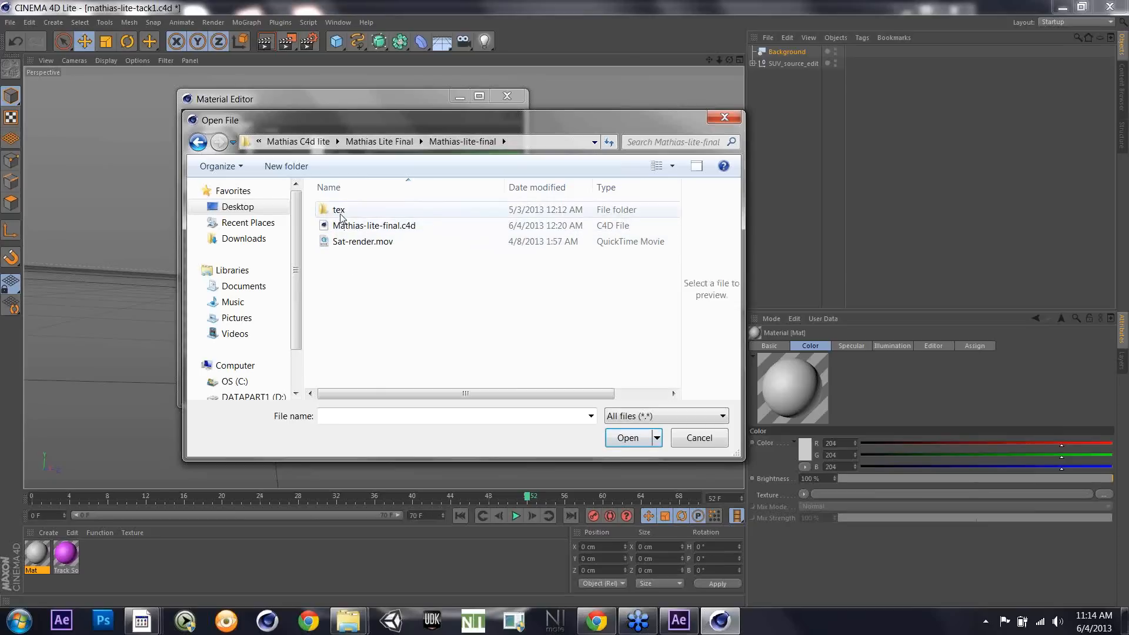
double_click(343, 214)
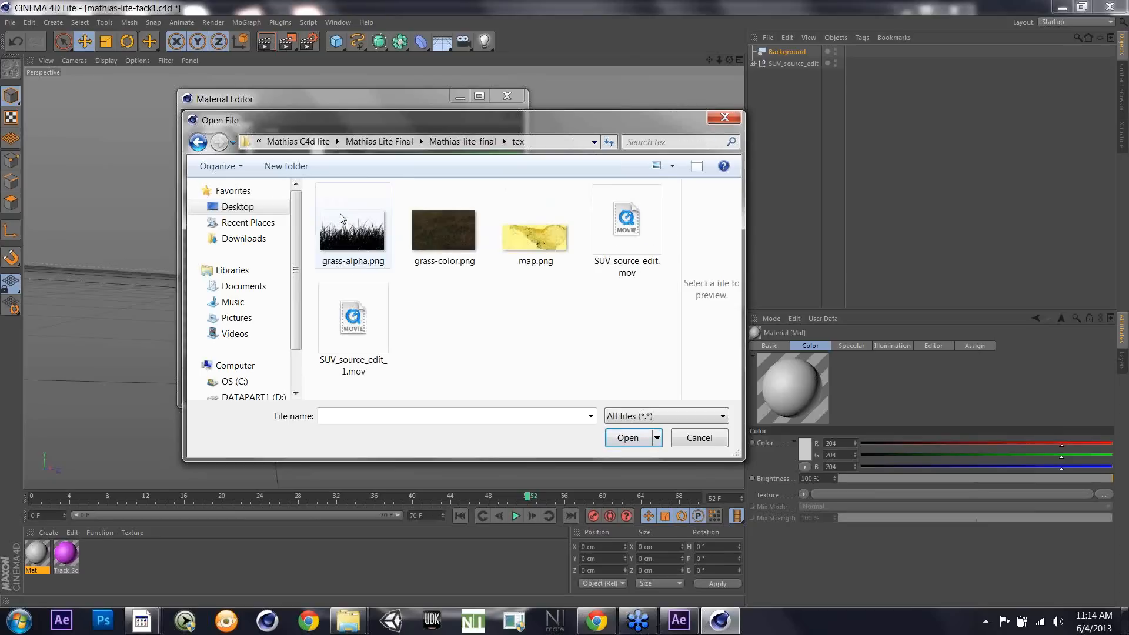
click(352, 316)
click(630, 439)
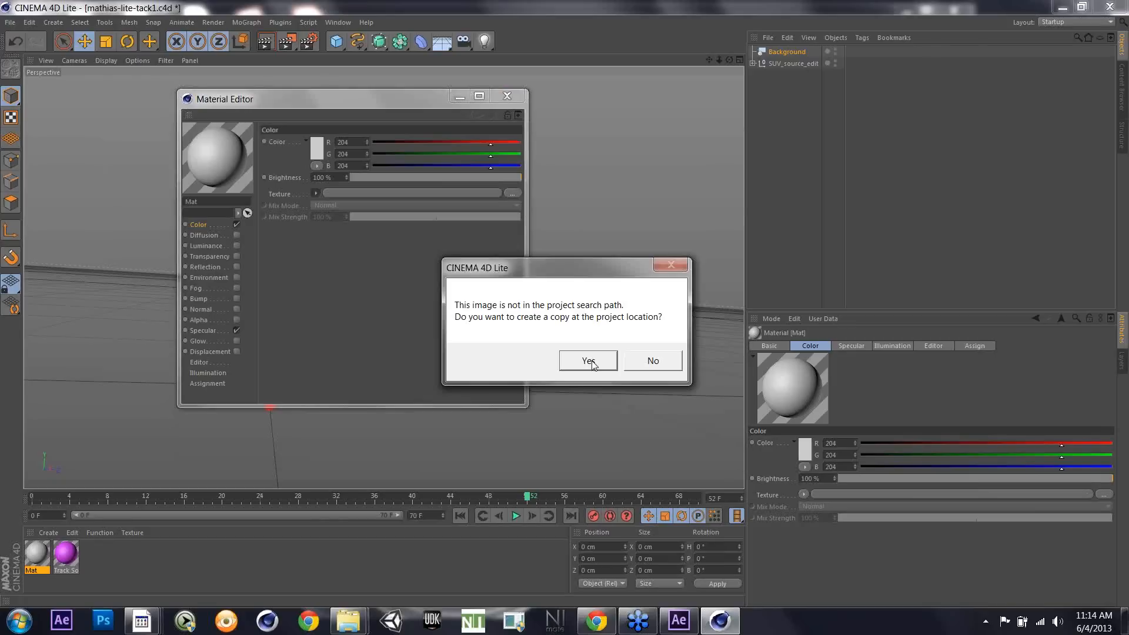
click(590, 360)
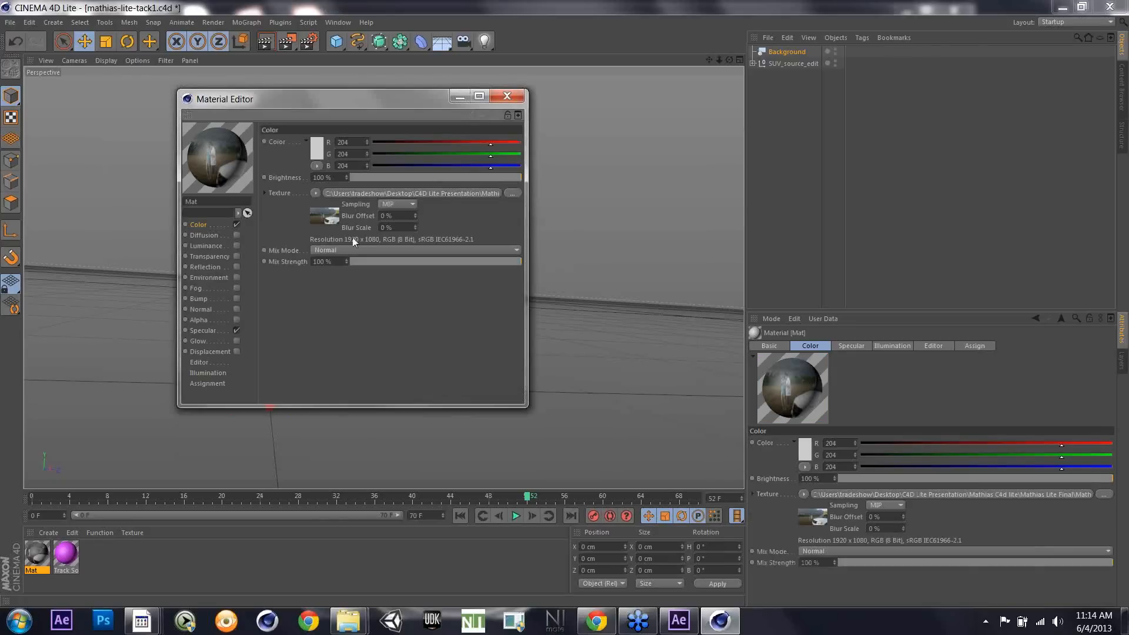
Step: Calculate the movie frame range and frame rate in the colour texture's animation settings
click(334, 220)
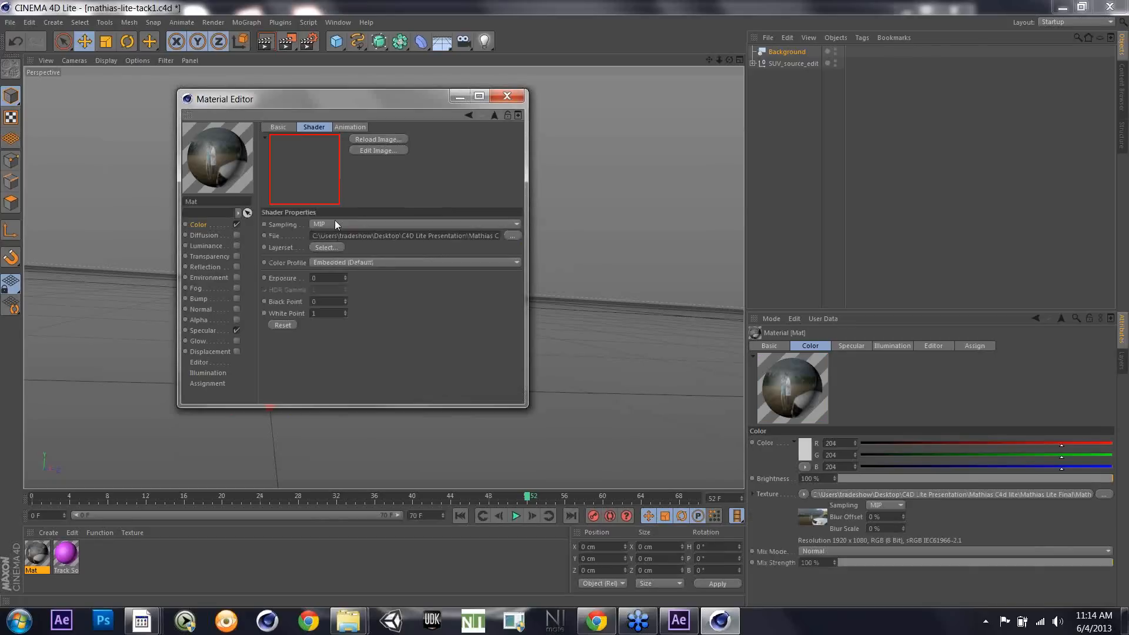
click(350, 127)
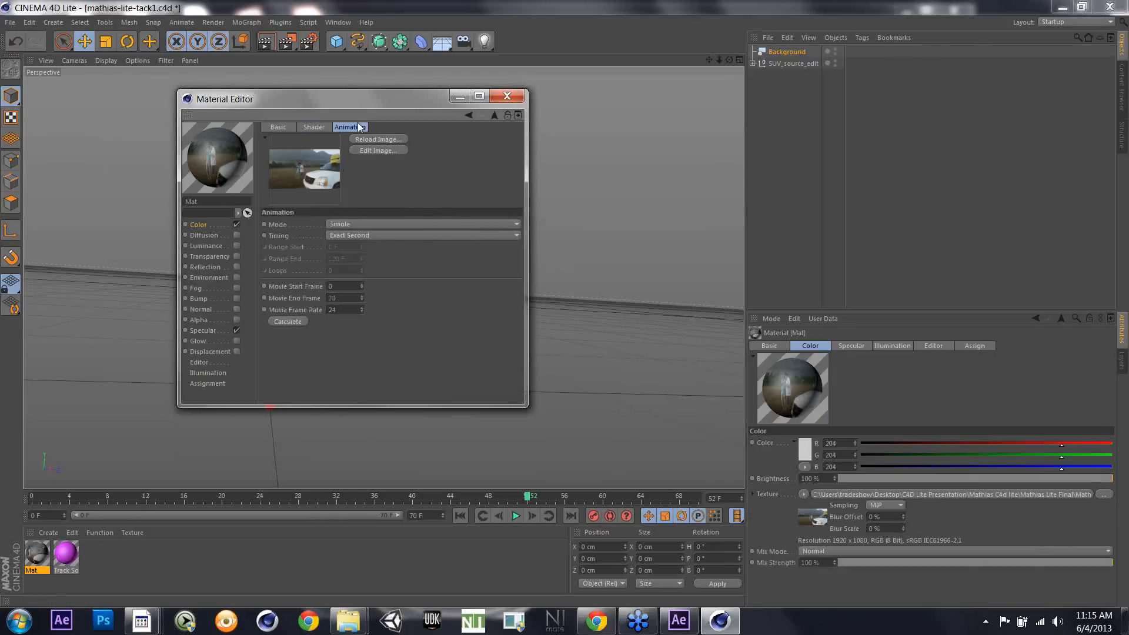
click(286, 323)
Step: Disable the material's Specular channel and apply the material to the Background object
click(237, 331)
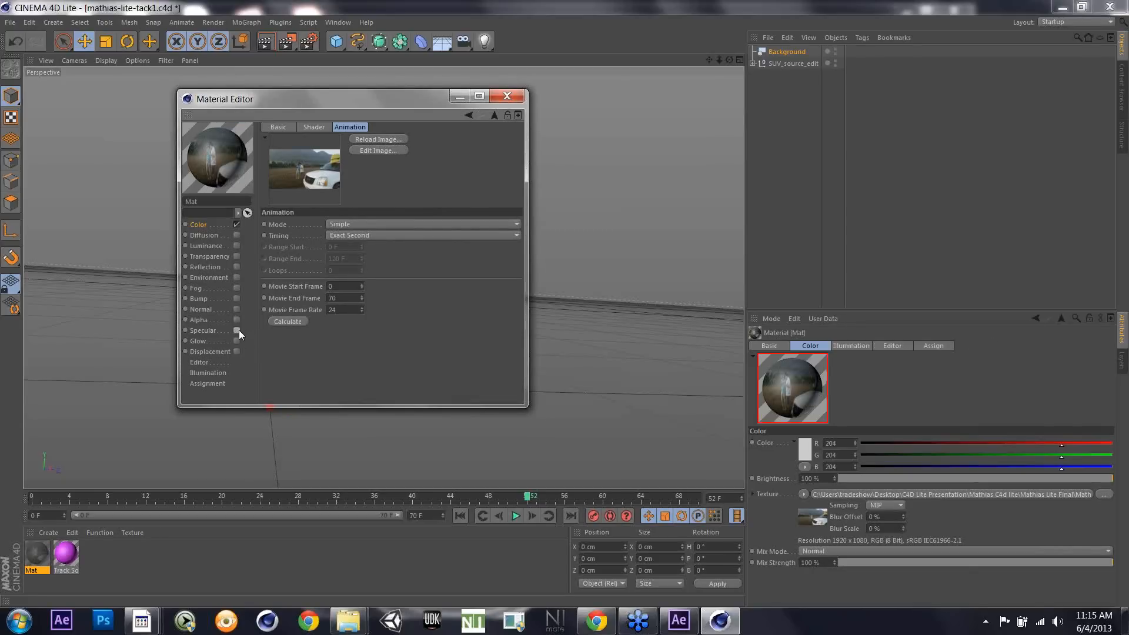
click(508, 96)
drag(555, 274, 795, 52)
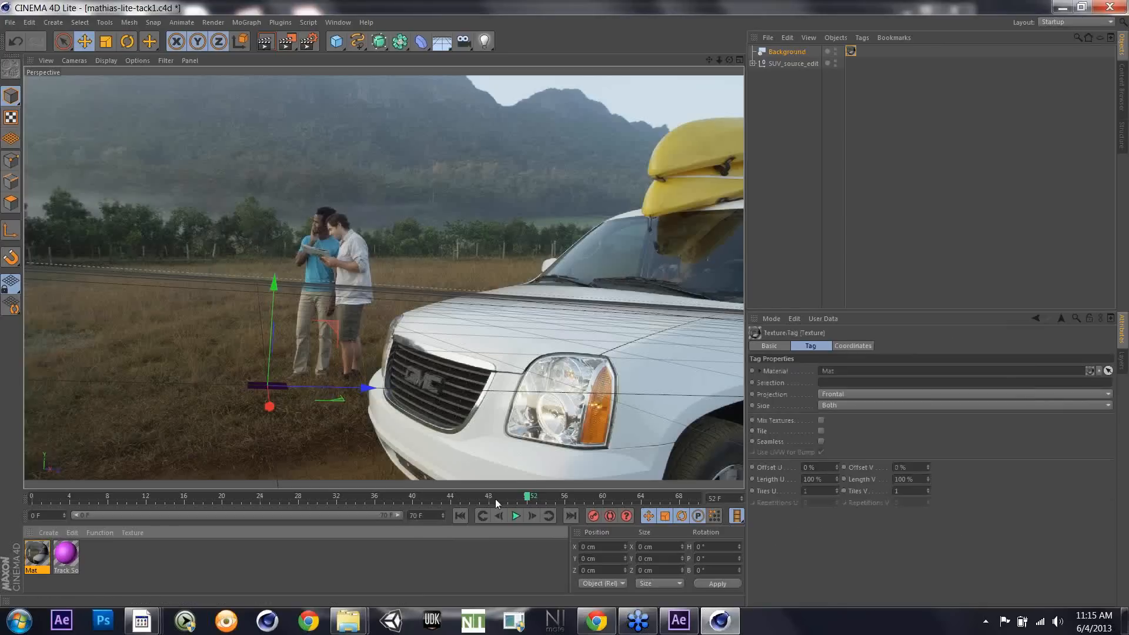
Step: Check the background footage at frames 22 and 14, and hide the Background object
click(241, 498)
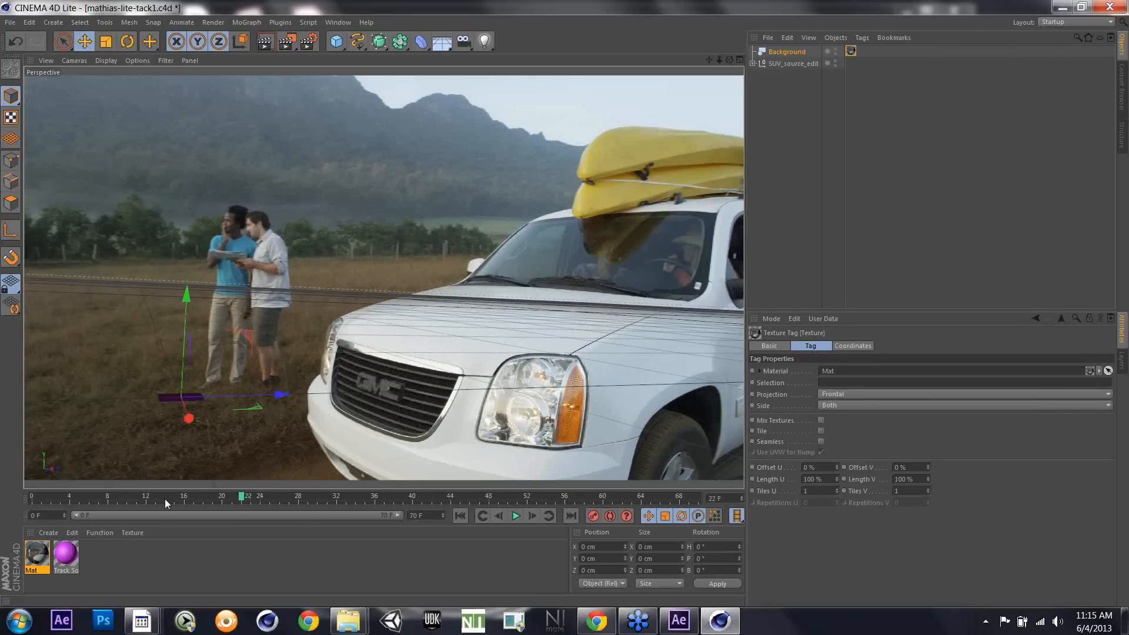
click(165, 498)
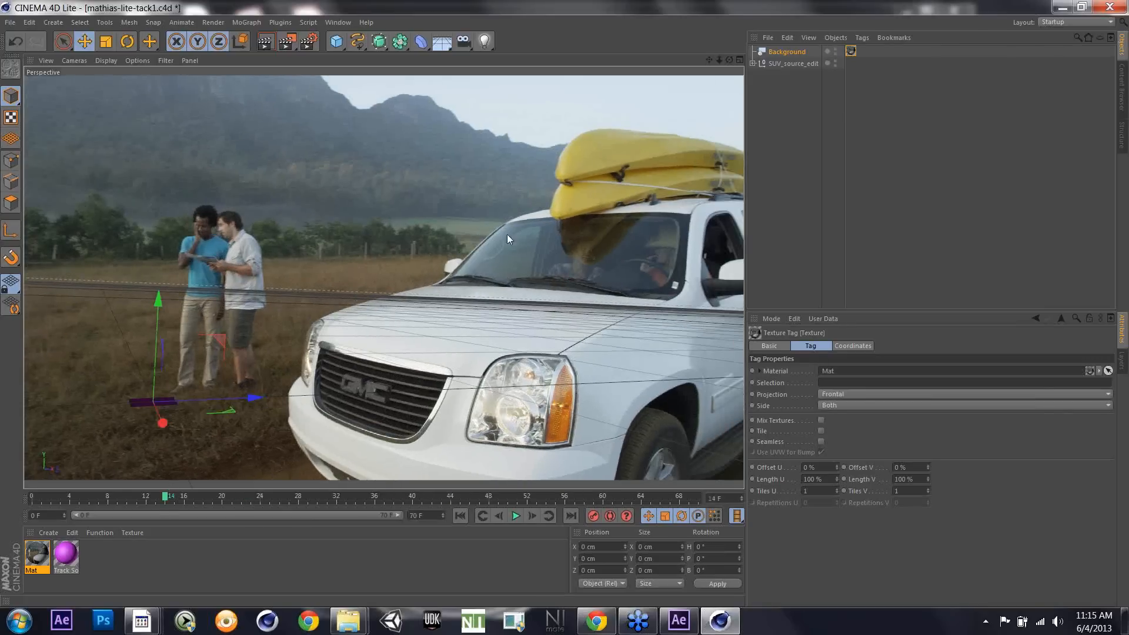
click(836, 52)
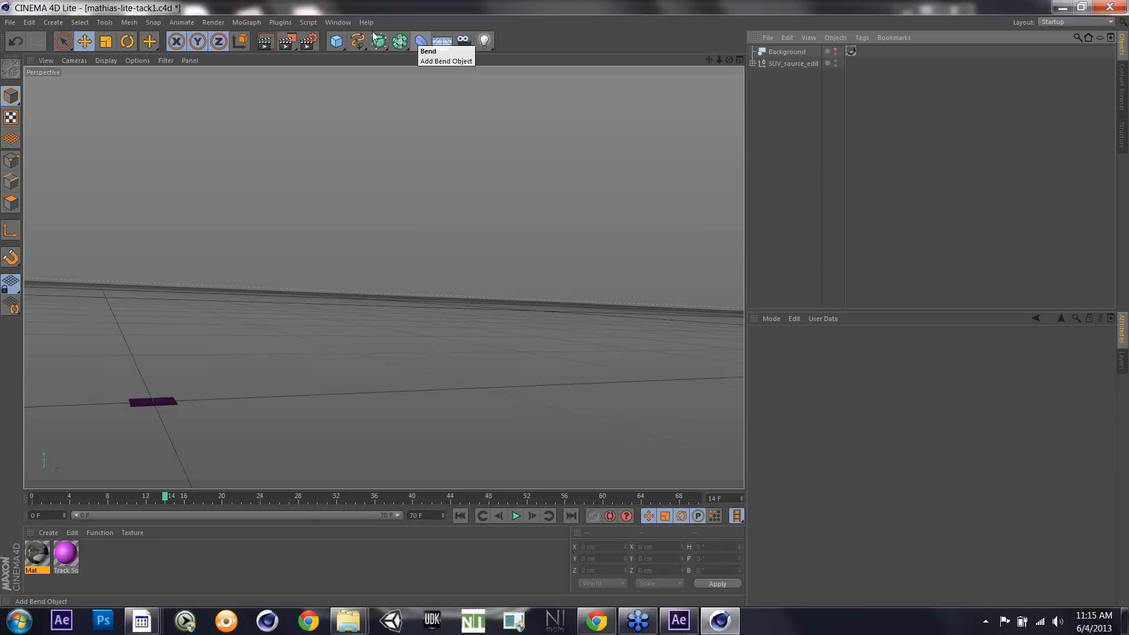
click(255, 23)
mouse_move(250, 46)
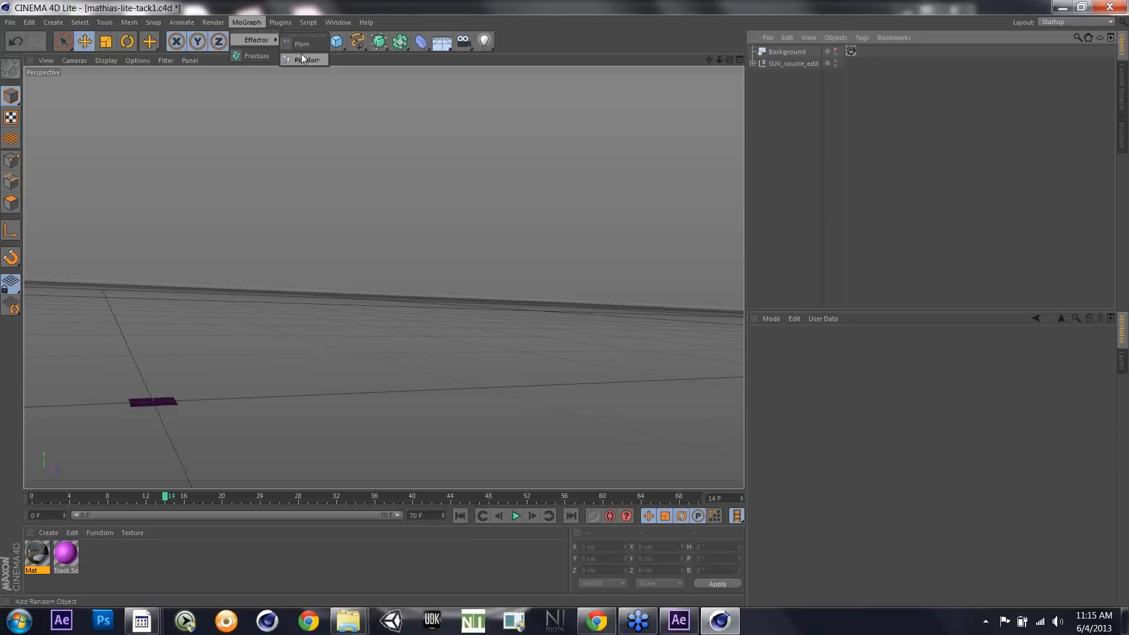
click(309, 91)
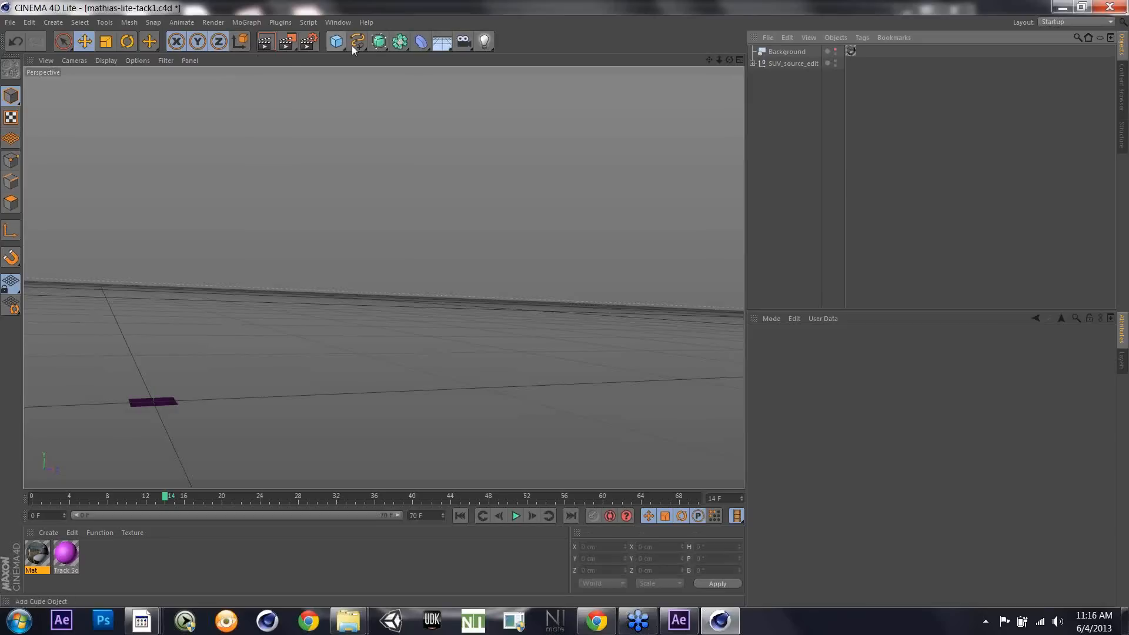
Step: Add a cube, raise it to about 1767 cm in Y, and enlarge it to about 8382 × 1831 × 1341 cm
click(336, 46)
click(337, 46)
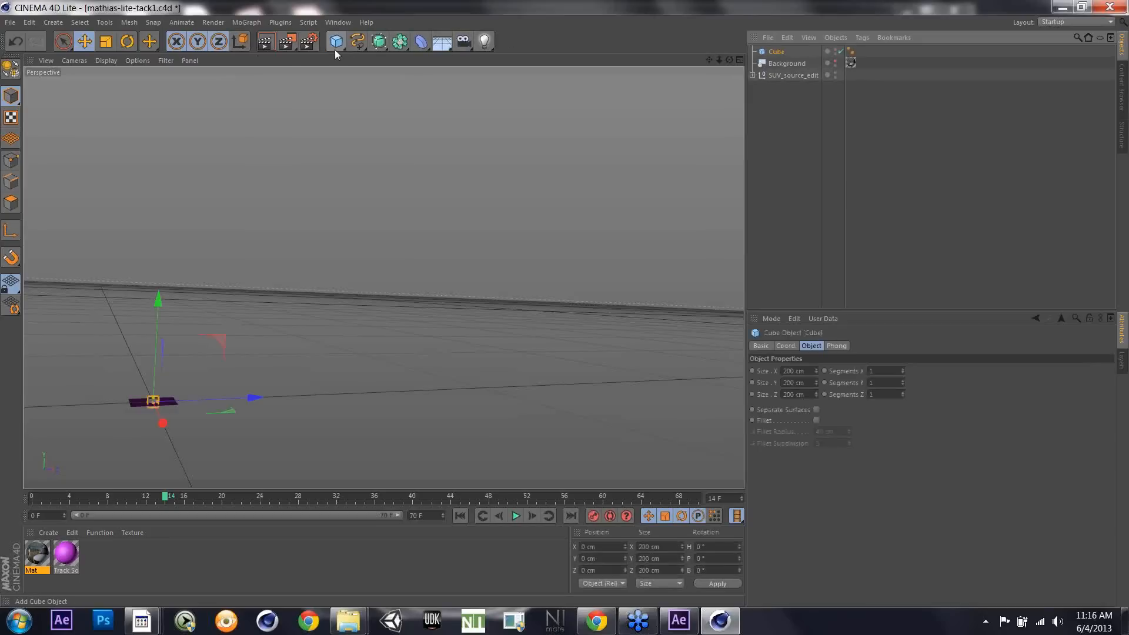
drag(158, 300, 167, 229)
drag(158, 329, 183, 344)
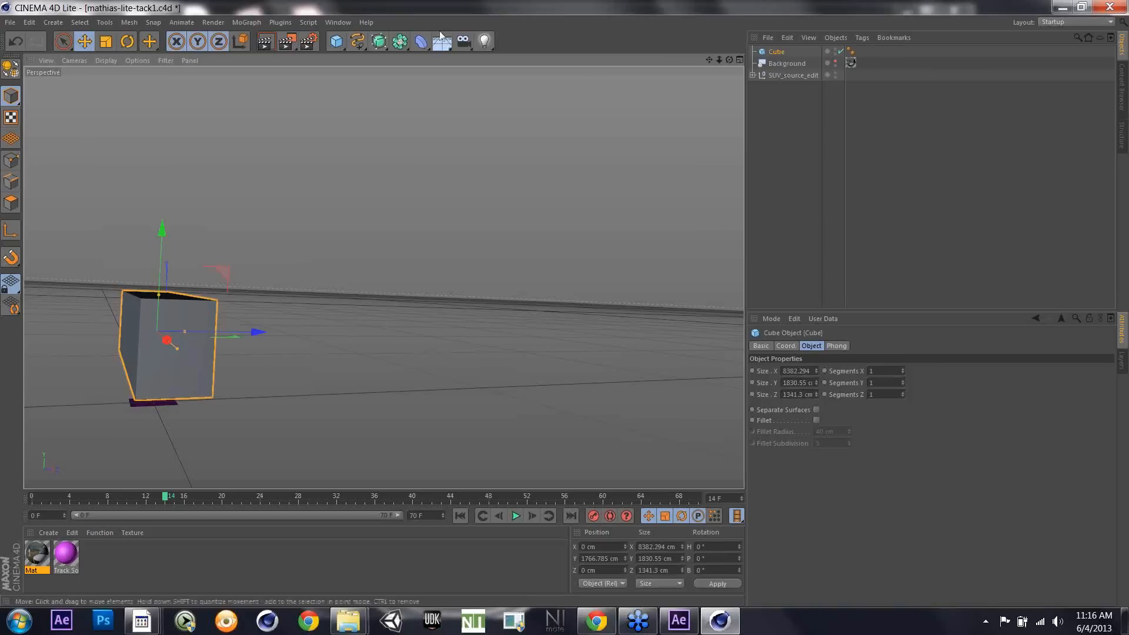
Step: Add a sphere with a radius of about 954 cm and place it at about X 2963, Y 4585, Z 3145 cm
click(337, 42)
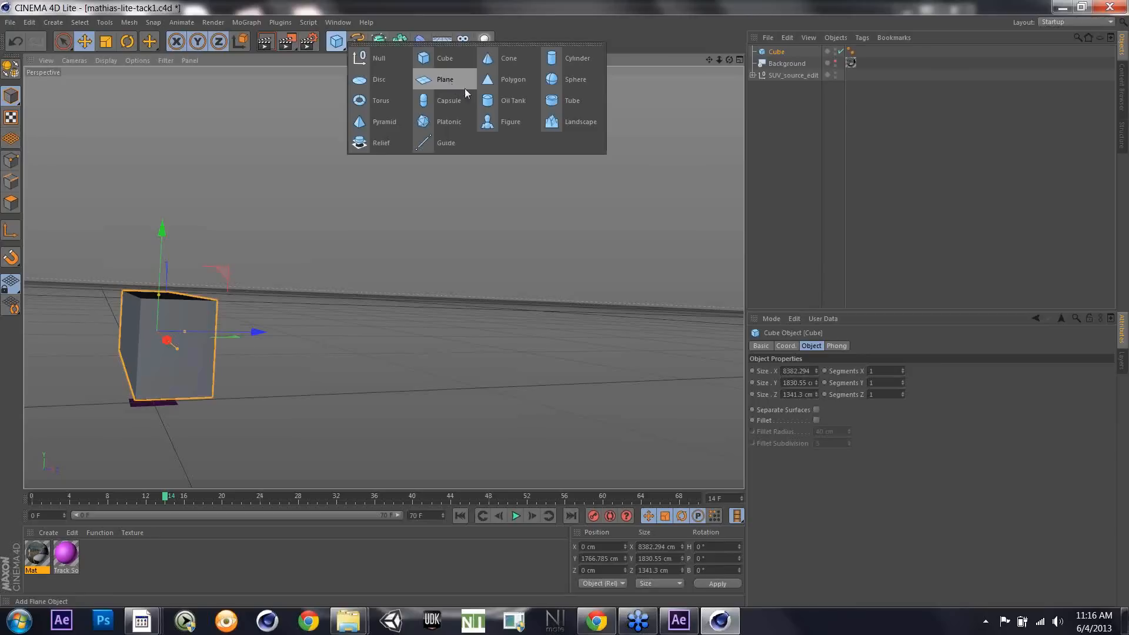
click(550, 80)
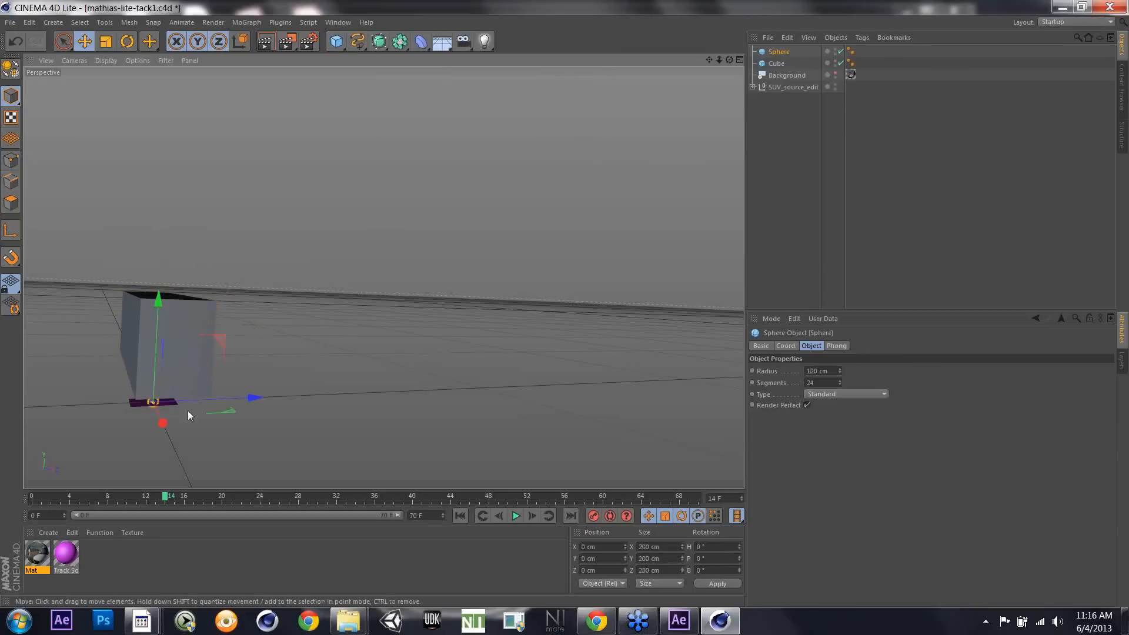
drag(161, 424, 178, 453)
drag(246, 429, 355, 423)
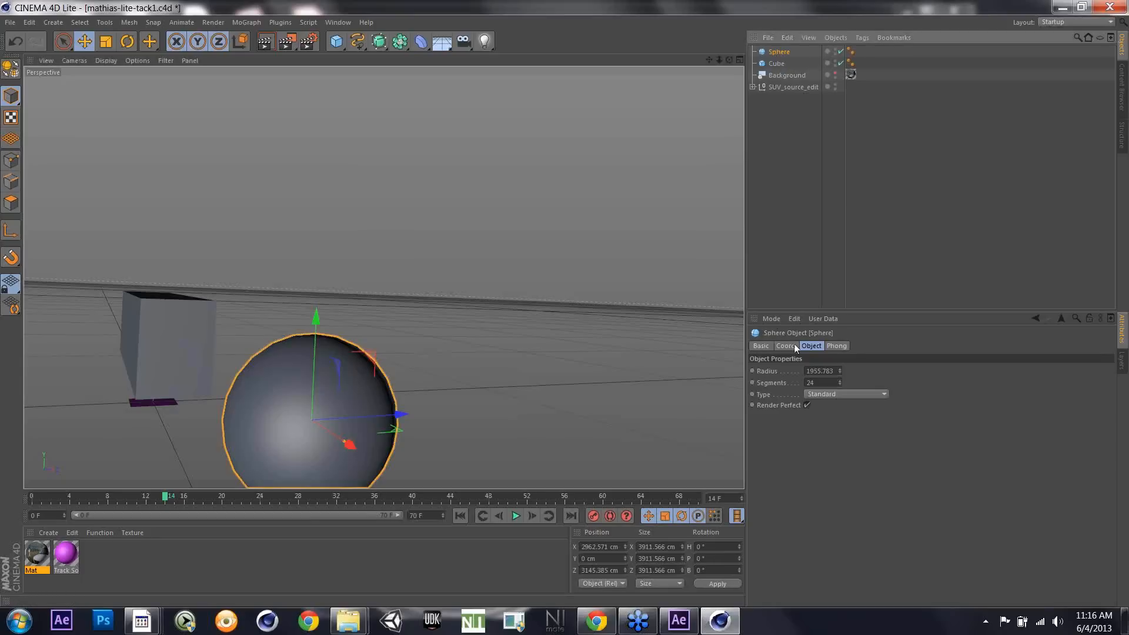
drag(839, 373, 838, 453)
drag(318, 312, 319, 116)
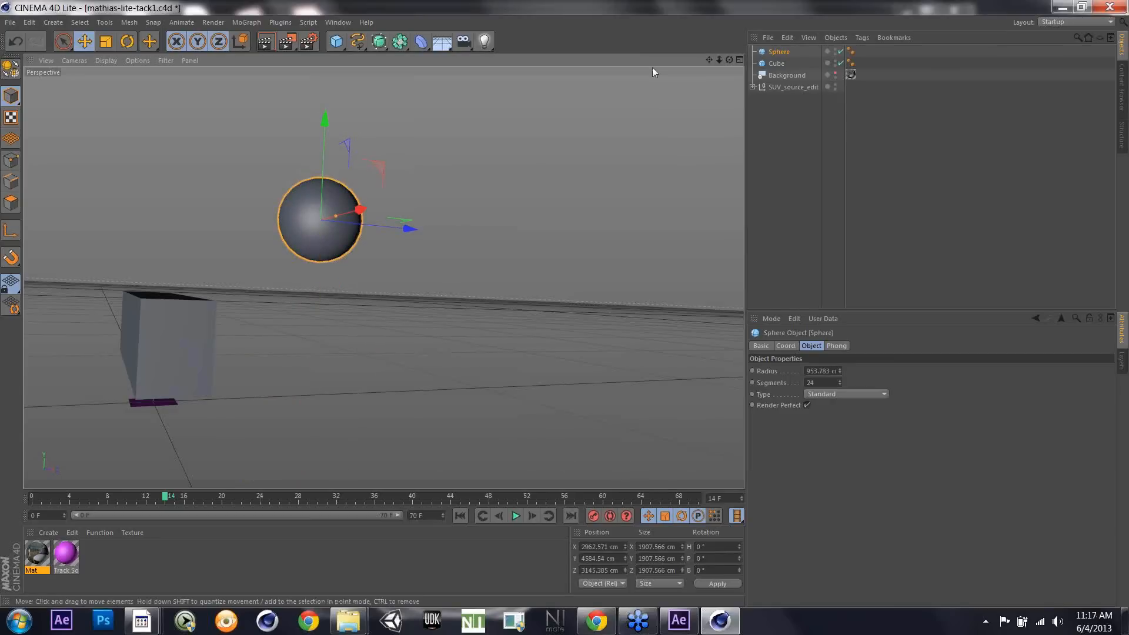
Step: Keyframe the sphere's radius at about 954 cm on frame 0 and about 2222 cm on frame 52, and play back the animation
drag(164, 494, 3, 508)
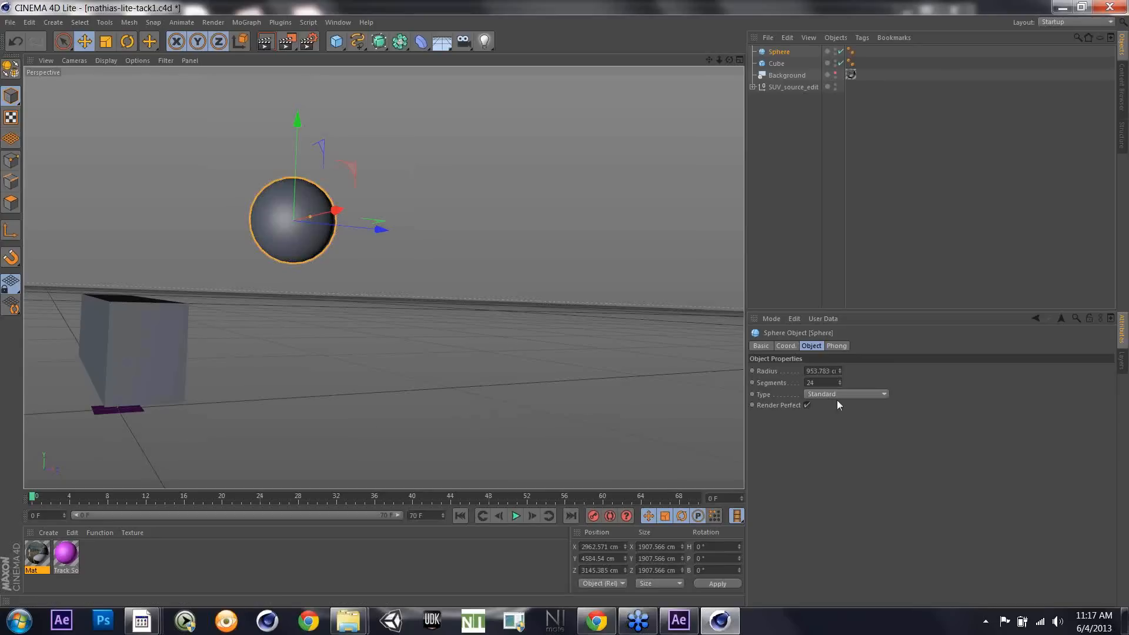
ctrl+click(752, 370)
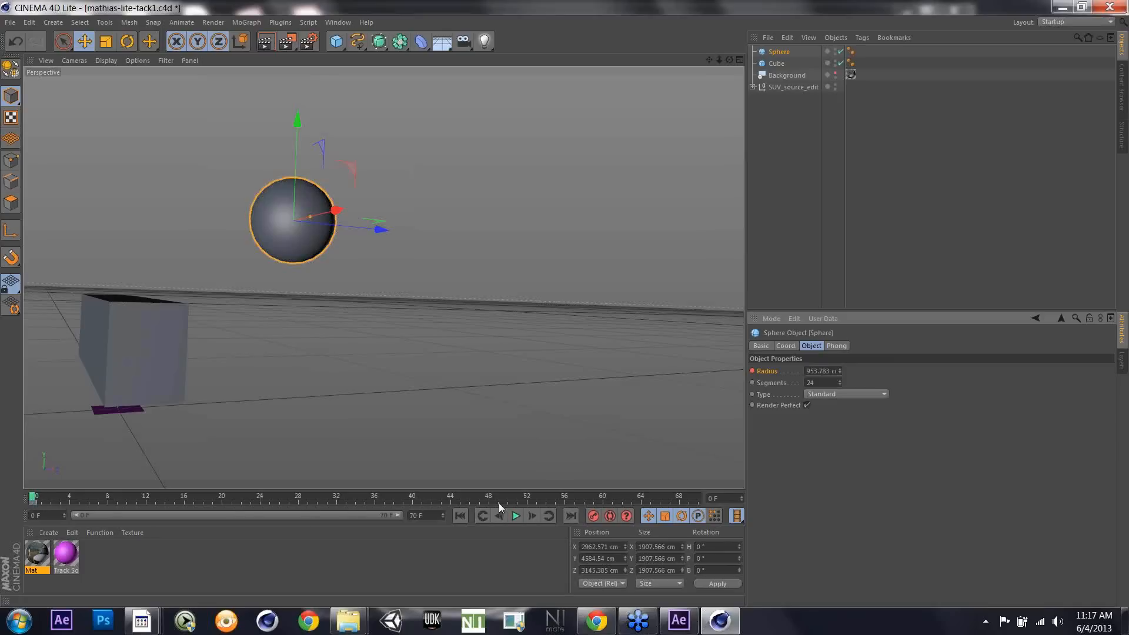
click(526, 497)
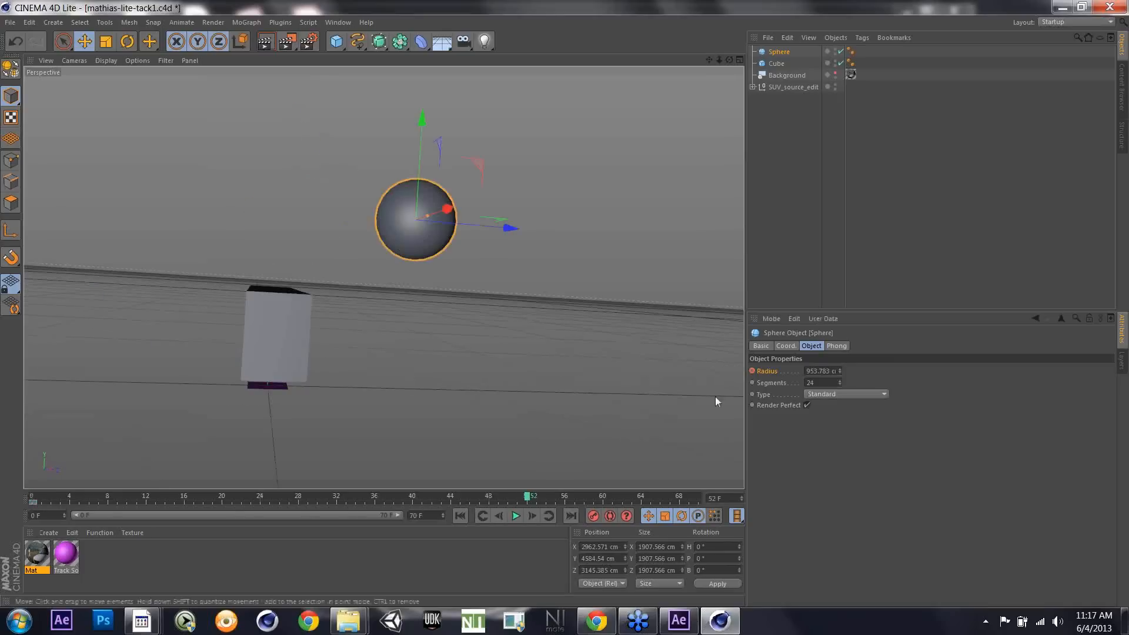
click(841, 369)
drag(840, 369, 912, 358)
click(752, 371)
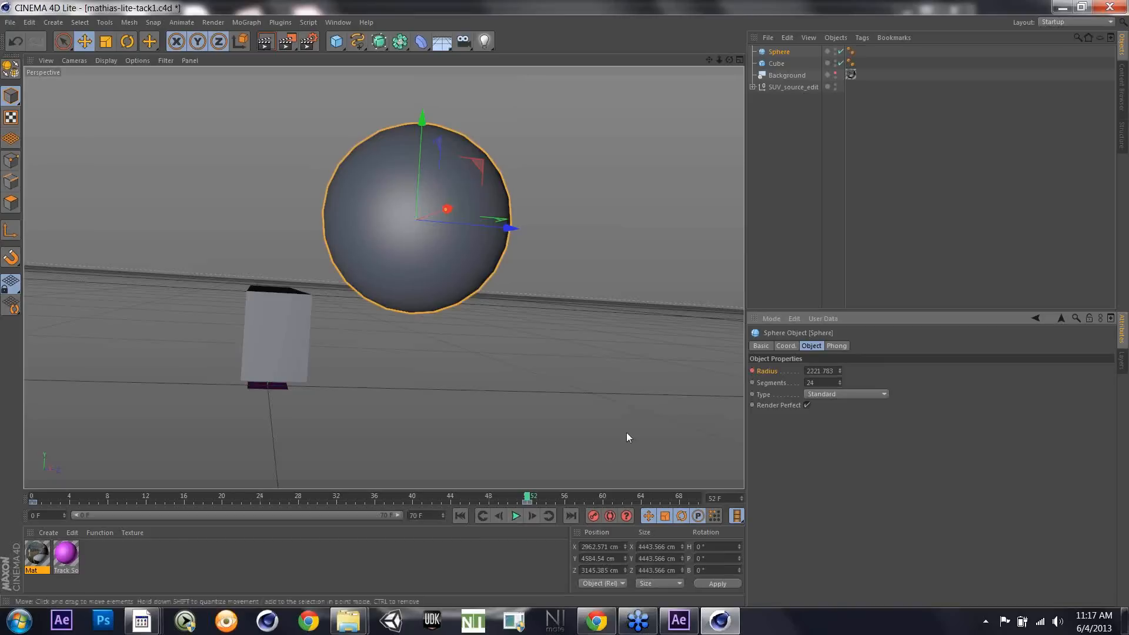
click(515, 515)
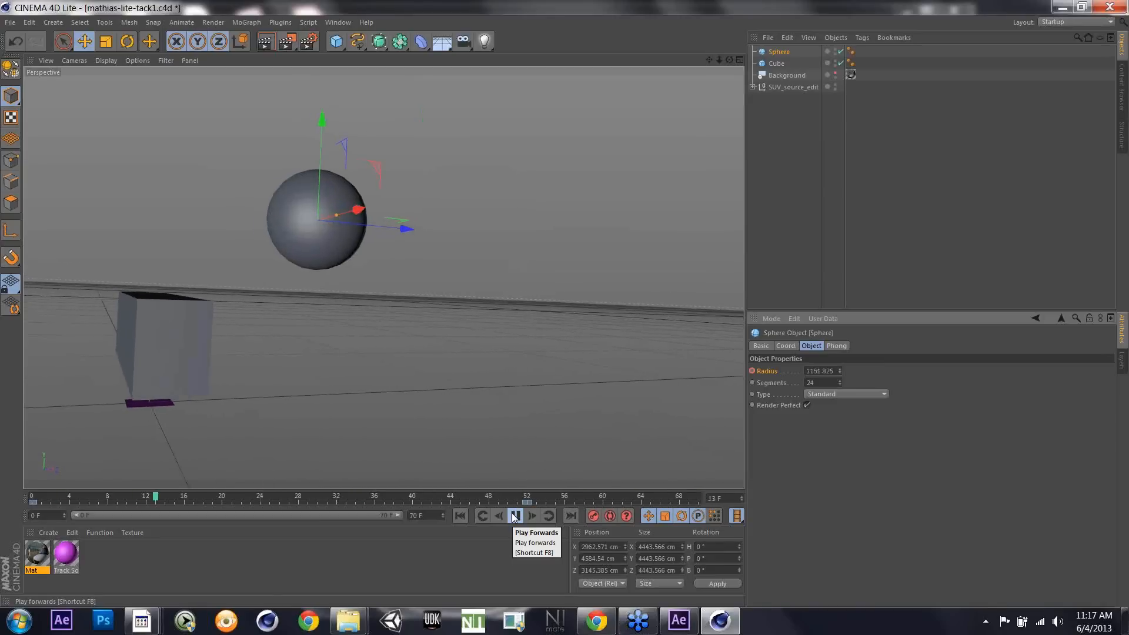
click(516, 516)
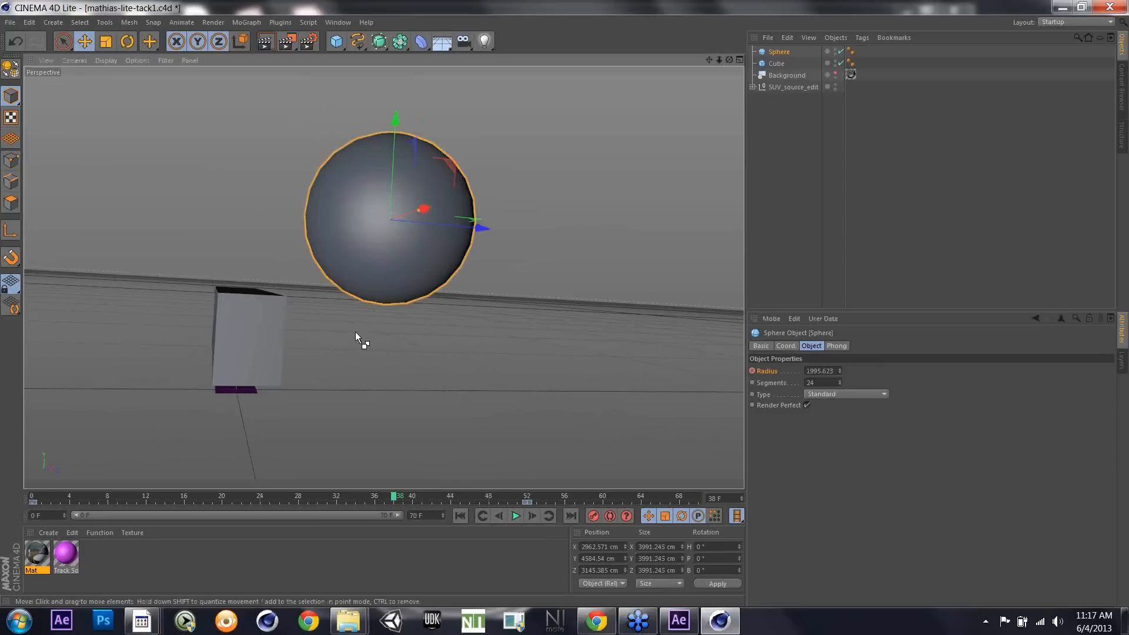
Step: Save the scene, switch to After Effects and add mathias-lite-tack1.c4d above the SUV_source_edit.mov layer, checking it at 0:00:01:02
key(ctrl+s)
key(alt+Tab)
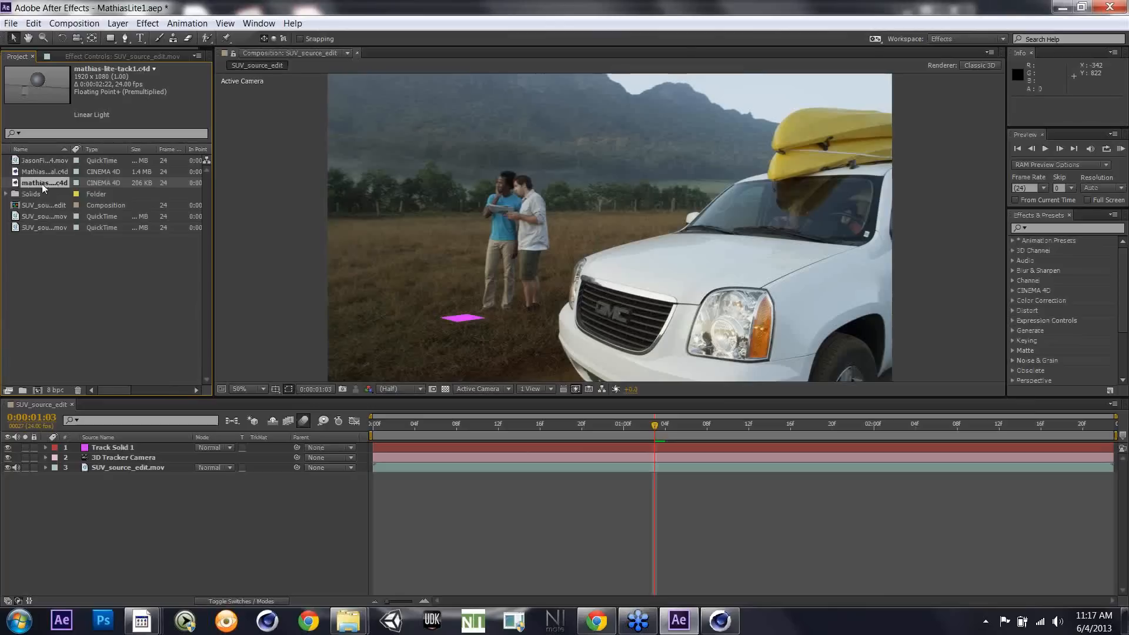
drag(40, 183, 67, 468)
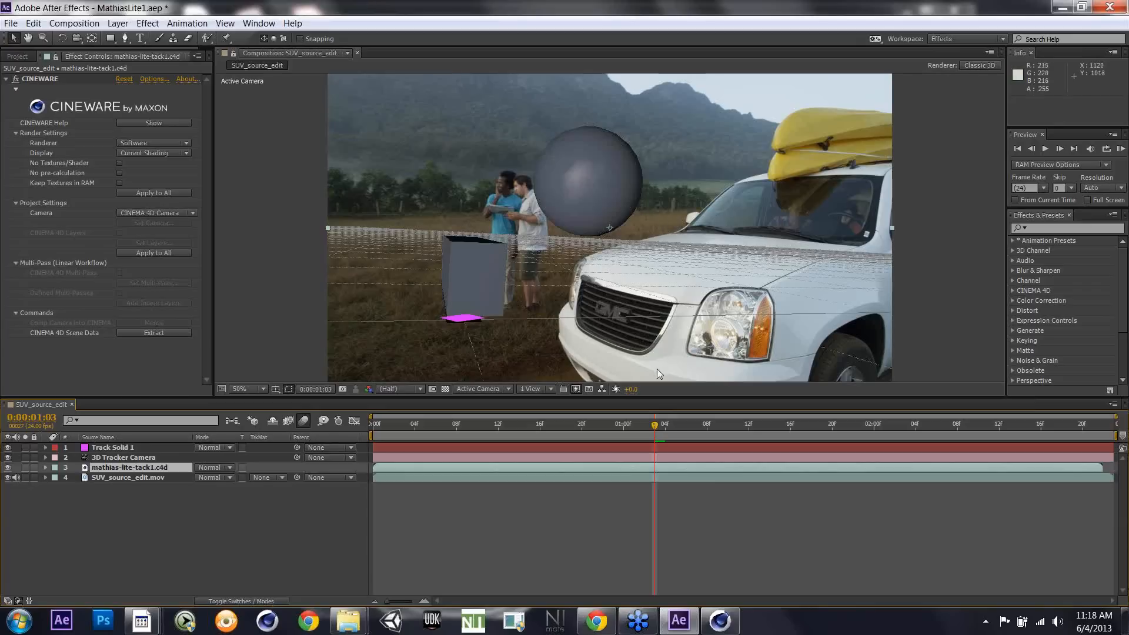
drag(655, 426, 645, 425)
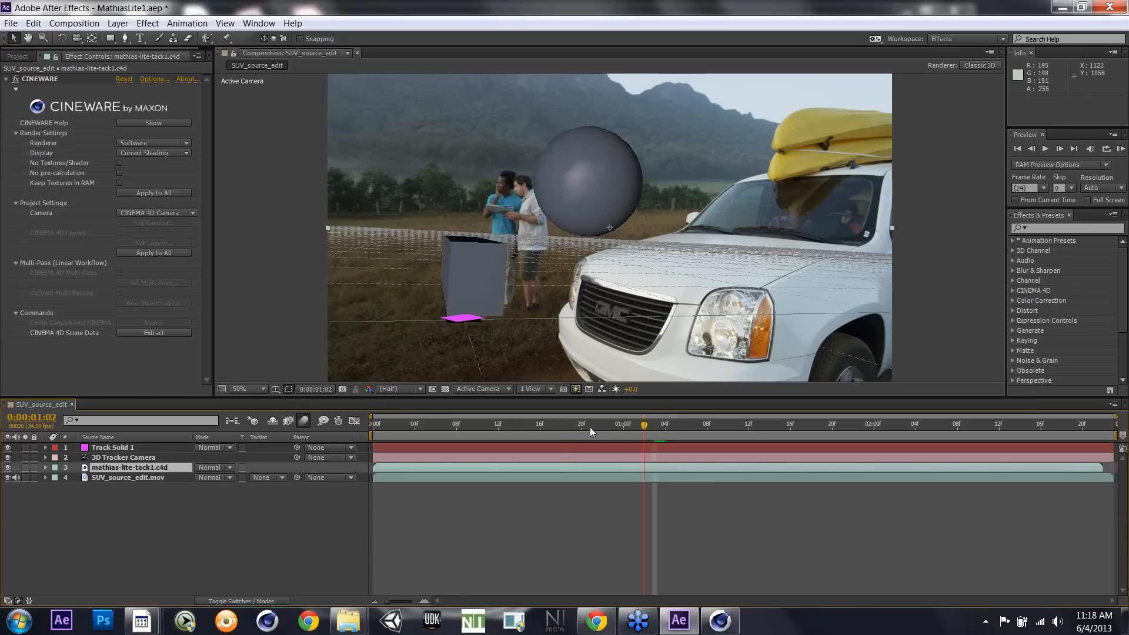
Step: Examine how the cube and growing sphere track with the footage at various frames across the SUV_source_edit timeline
click(492, 425)
click(391, 426)
click(383, 425)
click(716, 426)
click(634, 425)
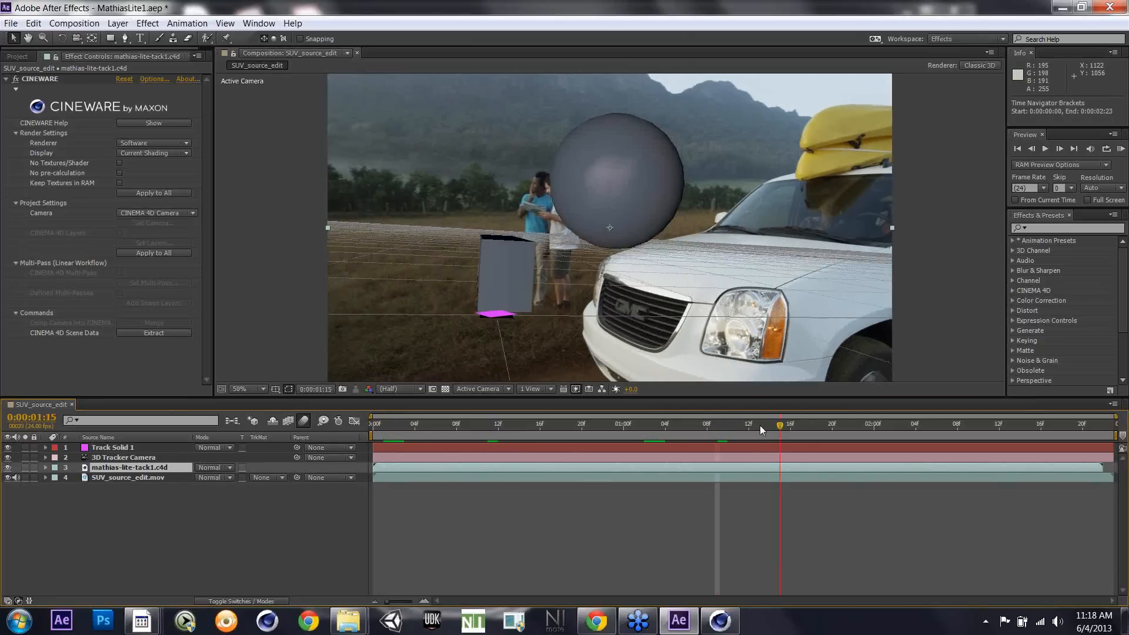
click(531, 425)
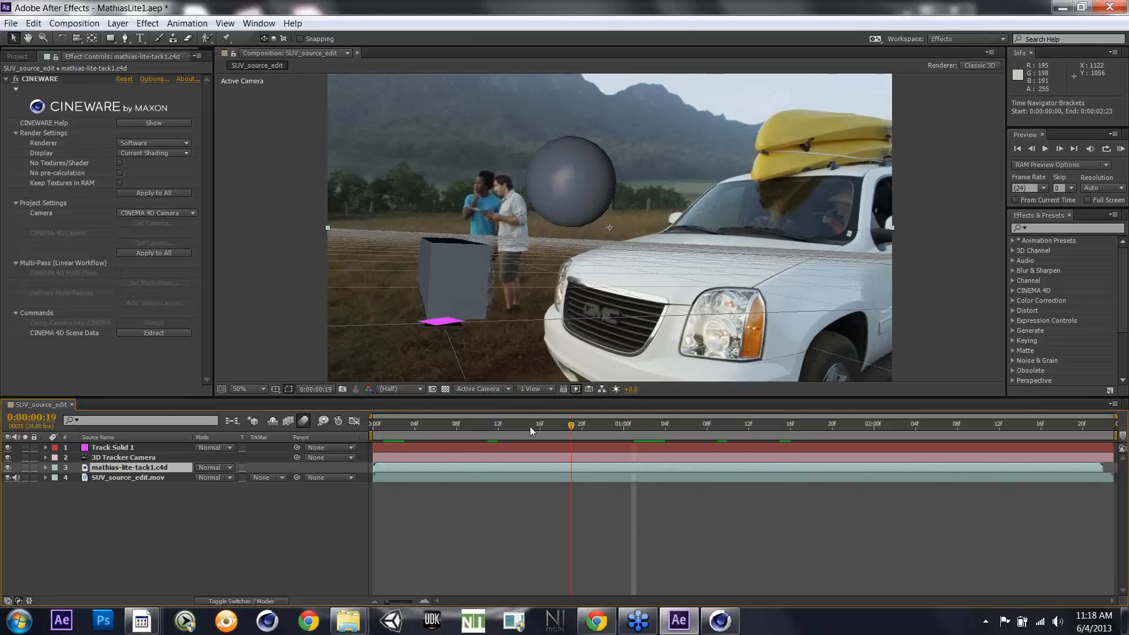
click(509, 425)
click(457, 426)
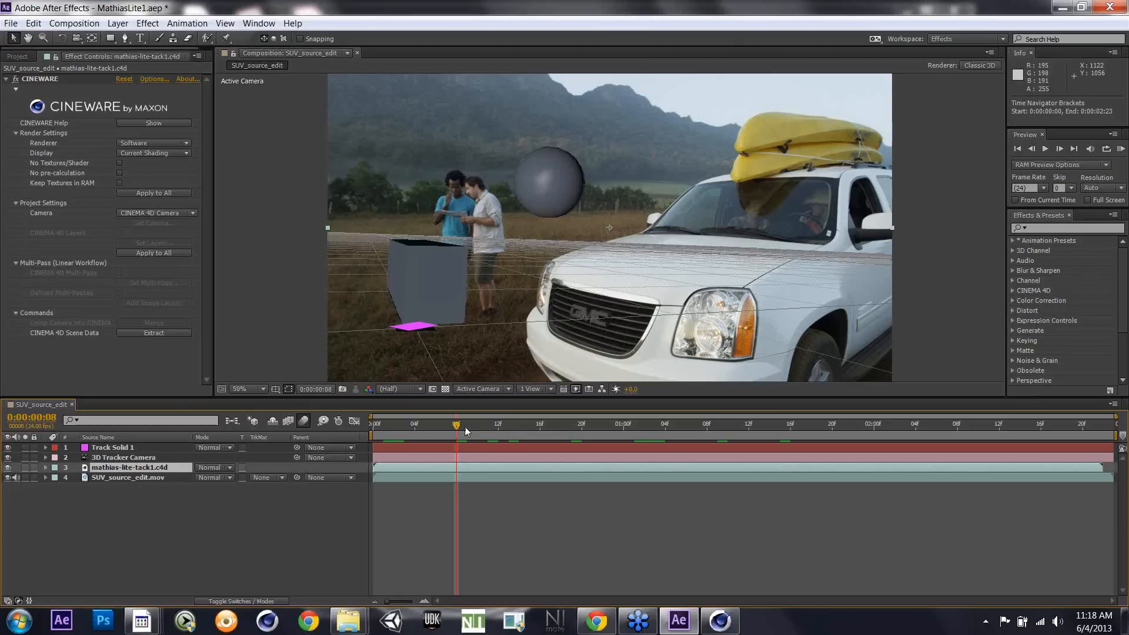
click(493, 421)
click(558, 425)
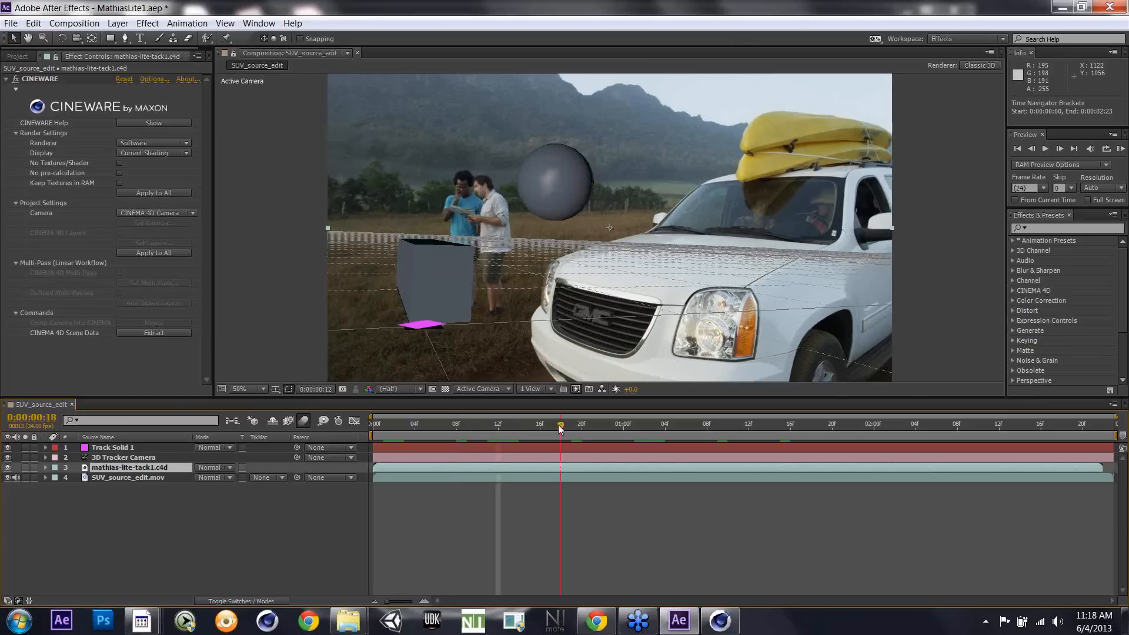
click(615, 432)
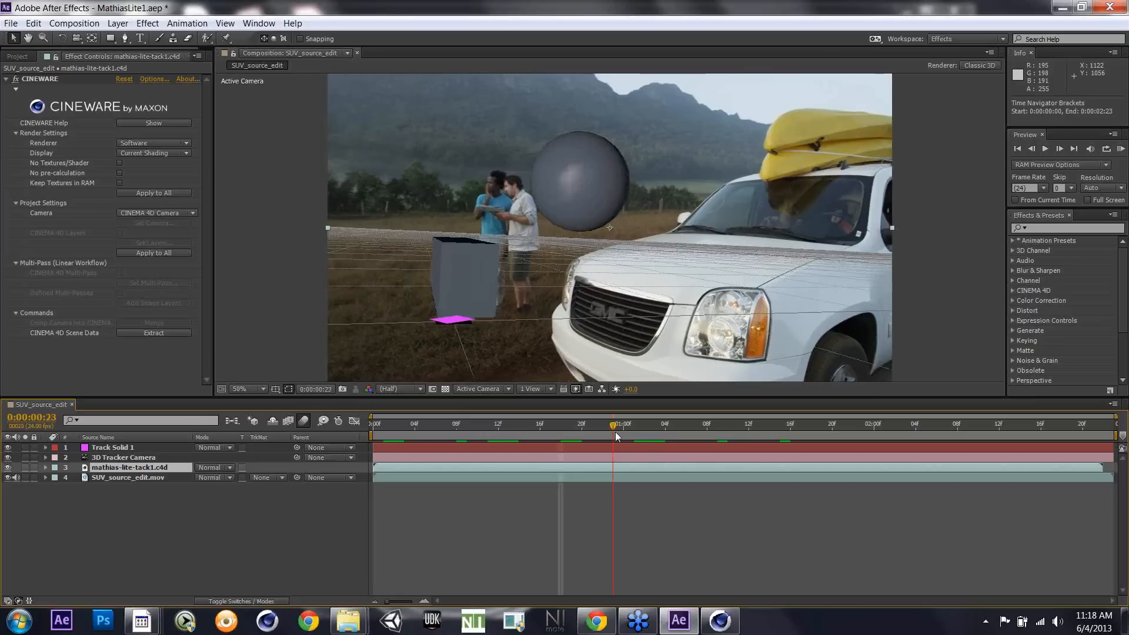
click(662, 432)
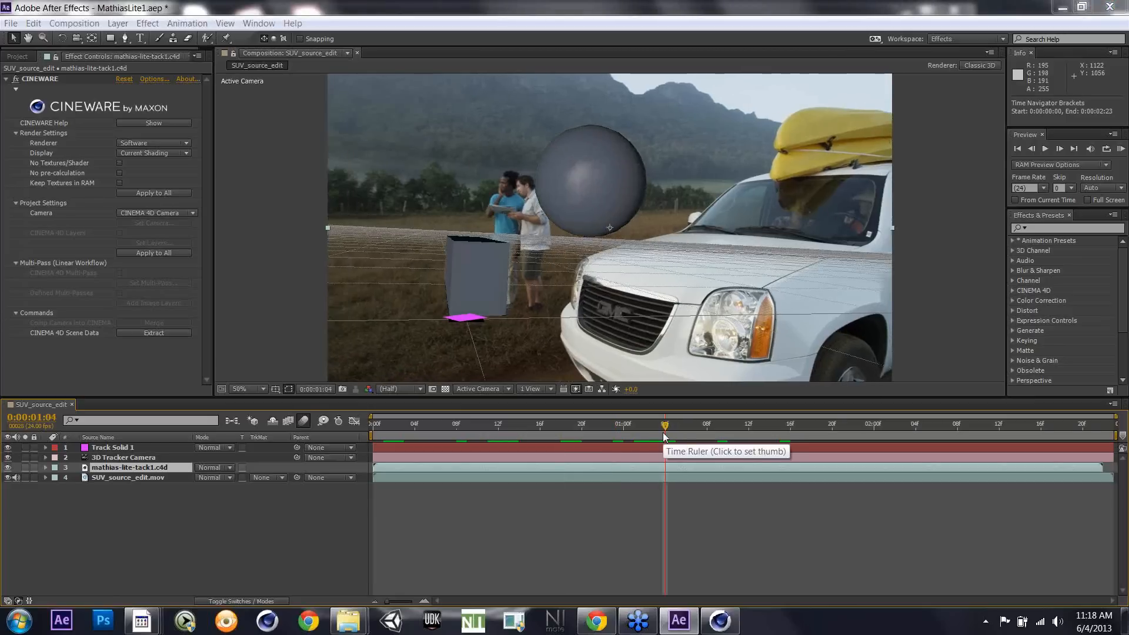
Step: Switch to CINEMA 4D Lite and delete the sphere from the scene
key(alt+Tab)
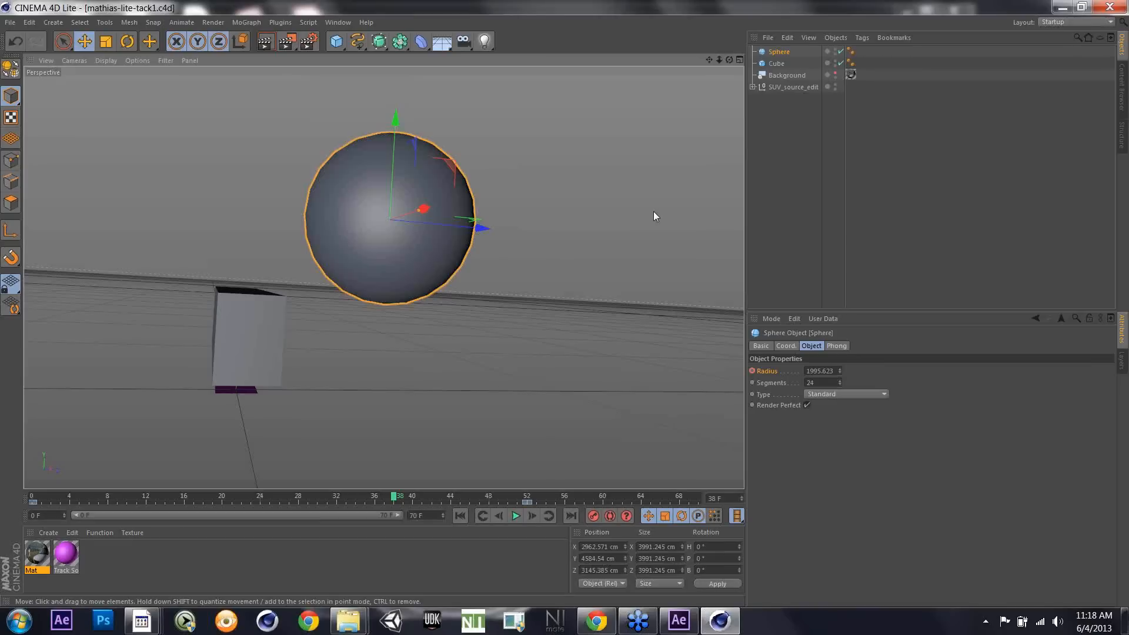
click(482, 231)
drag(482, 231, 253, 230)
key(Delete)
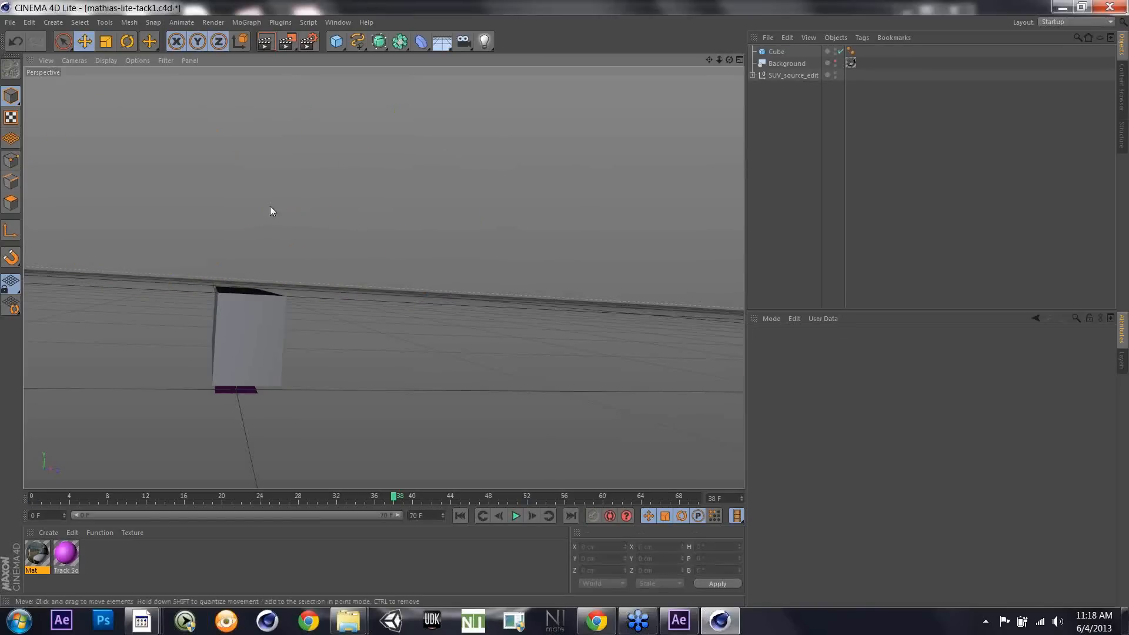
Step: Add a star spline and raise it above the cube to about 3952 cm in Y
click(357, 43)
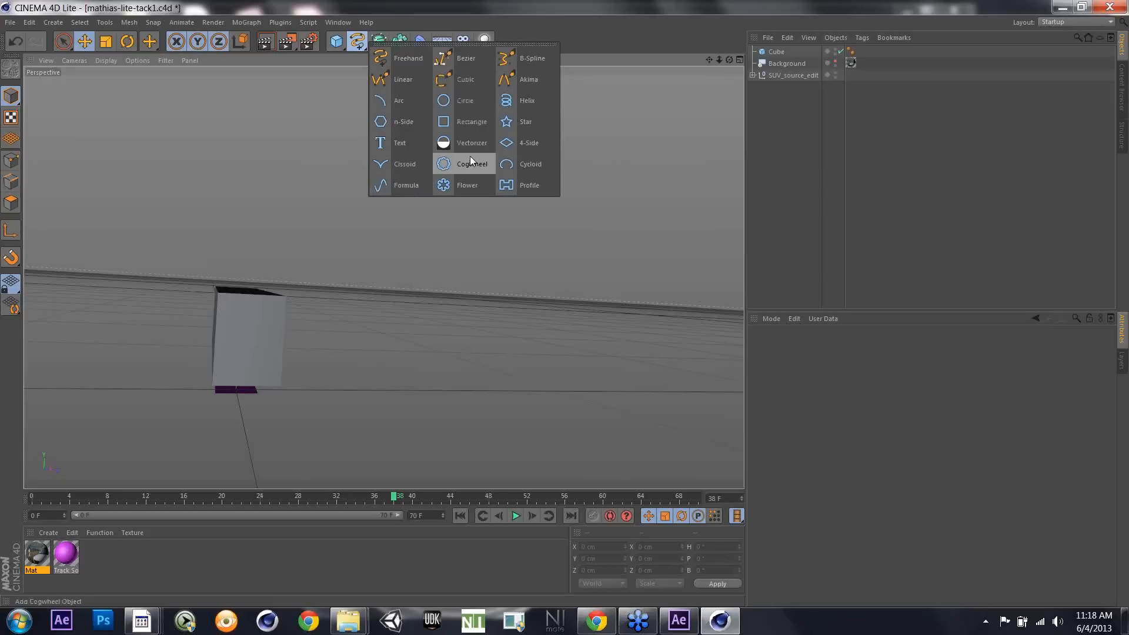
click(525, 123)
drag(249, 296, 255, 143)
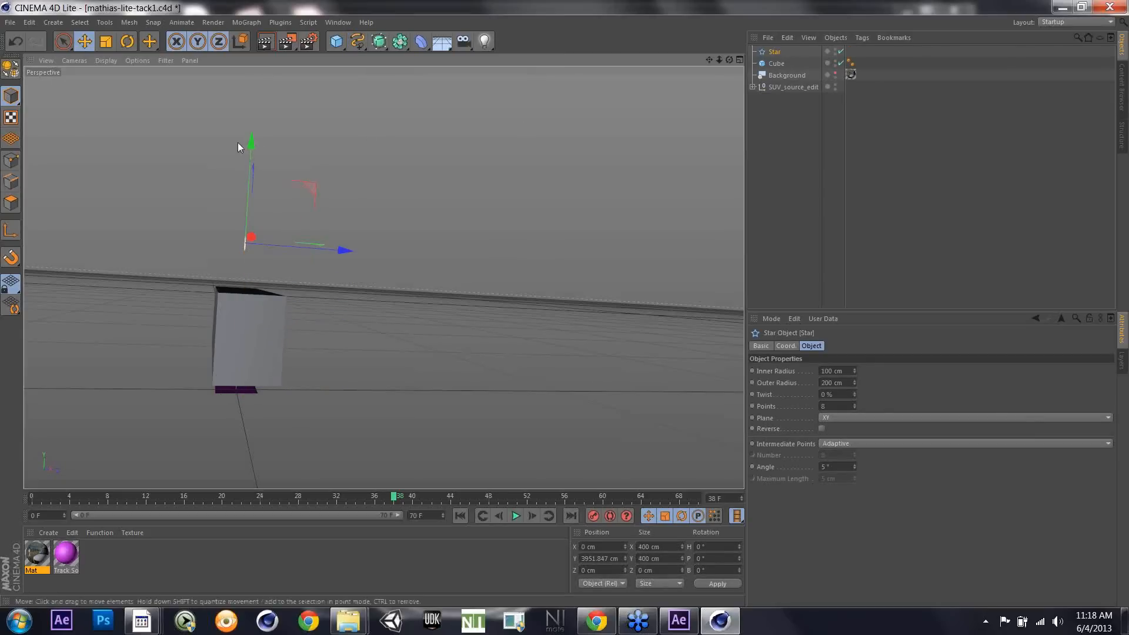
Step: Rotate the star to a heading of about 43.7° and scale it up to about 2195 cm across
click(125, 42)
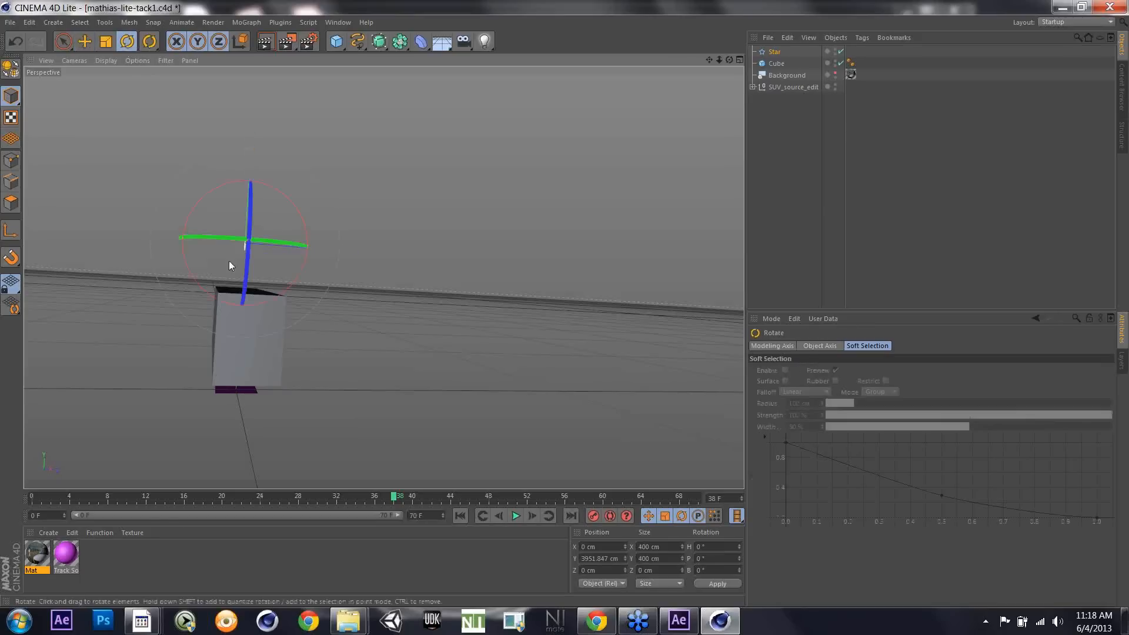
drag(241, 238, 243, 244)
click(107, 45)
drag(167, 312, 588, 82)
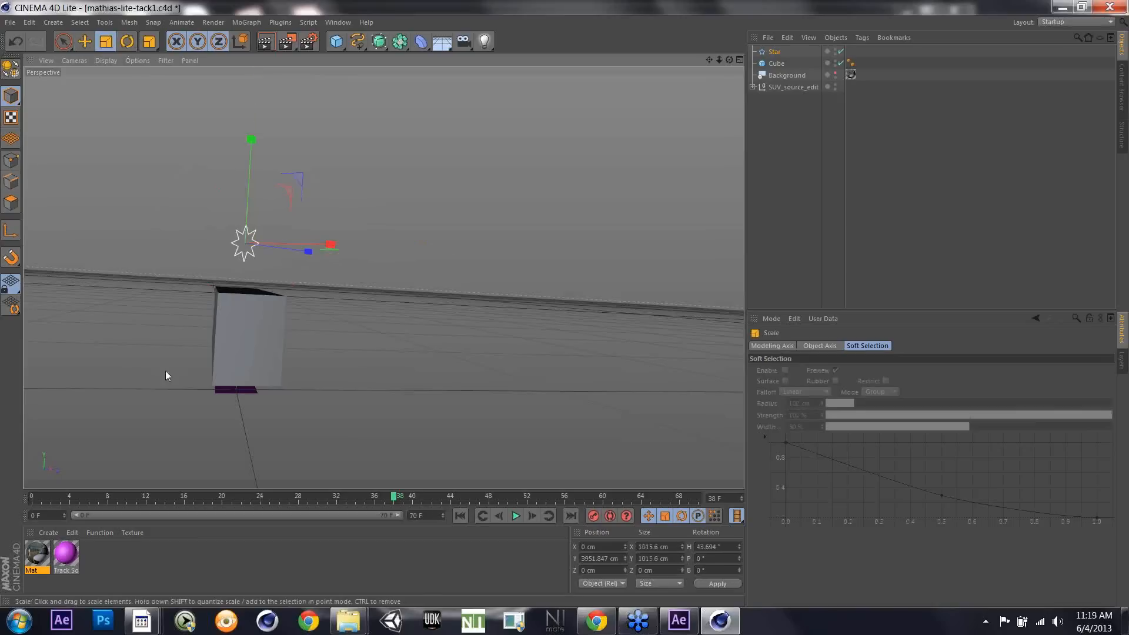
drag(102, 414, 450, 183)
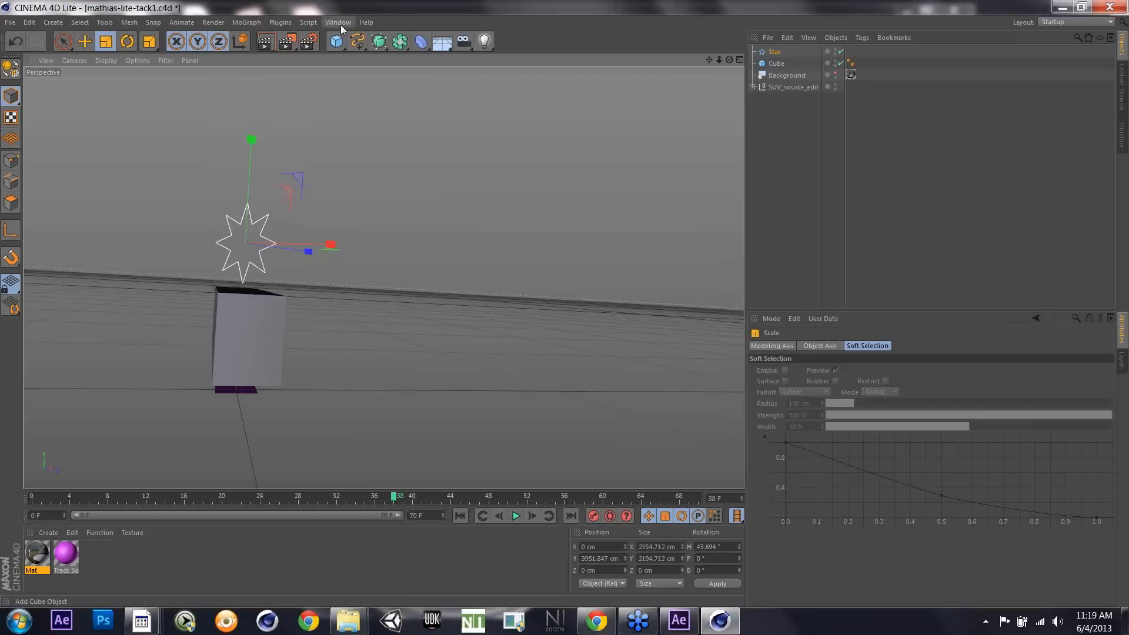
Step: Add an Extrude NURBS object, nest the star inside it, and set the extrusion's Z movement to about 1415 cm
click(387, 43)
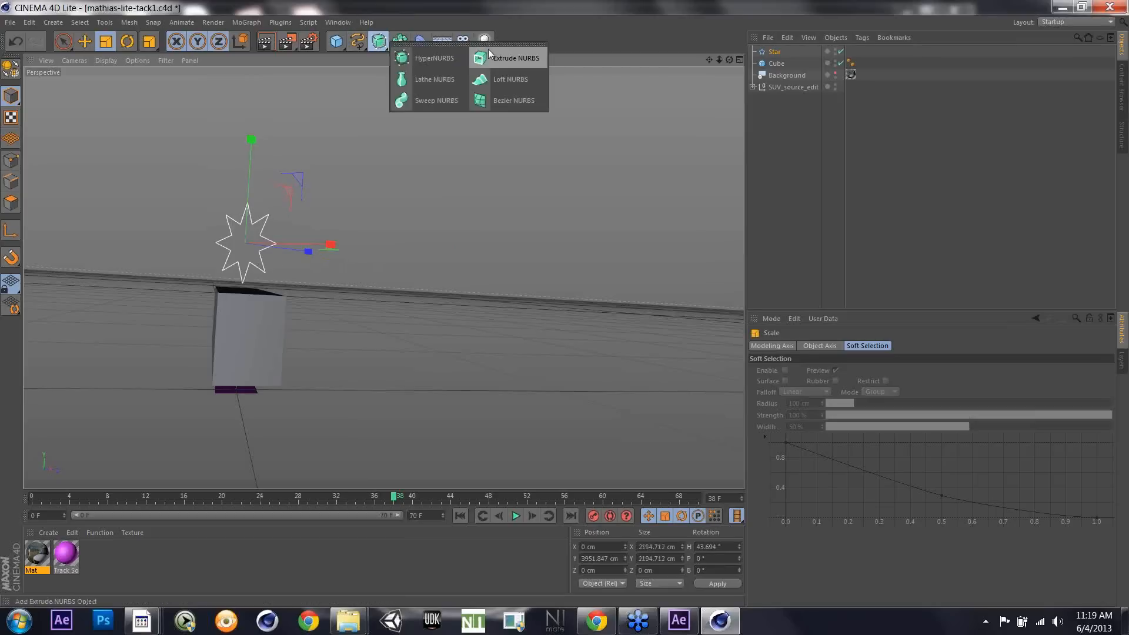
click(505, 58)
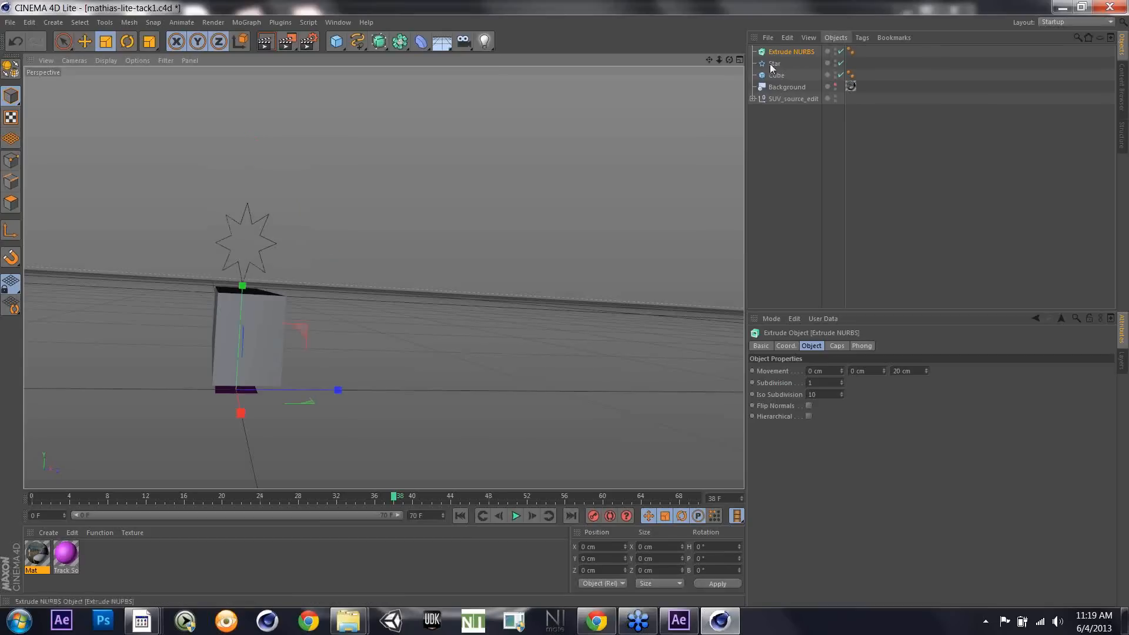
drag(773, 66, 779, 57)
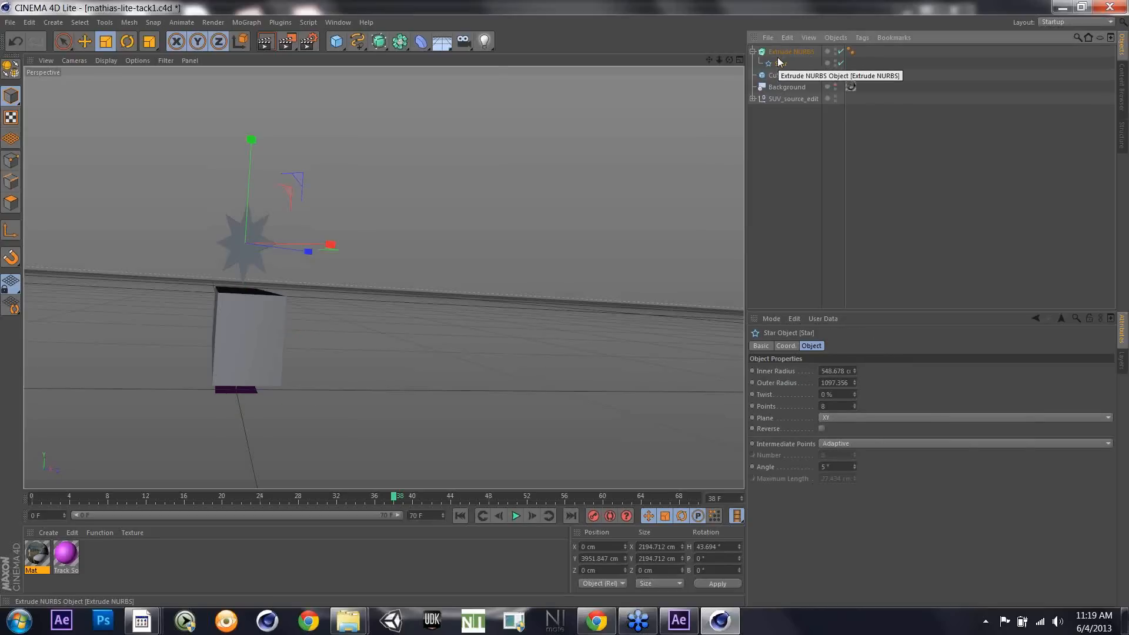
mouse_move(780, 64)
mouse_down()
mouse_move(776, 45)
mouse_move(778, 66)
mouse_up()
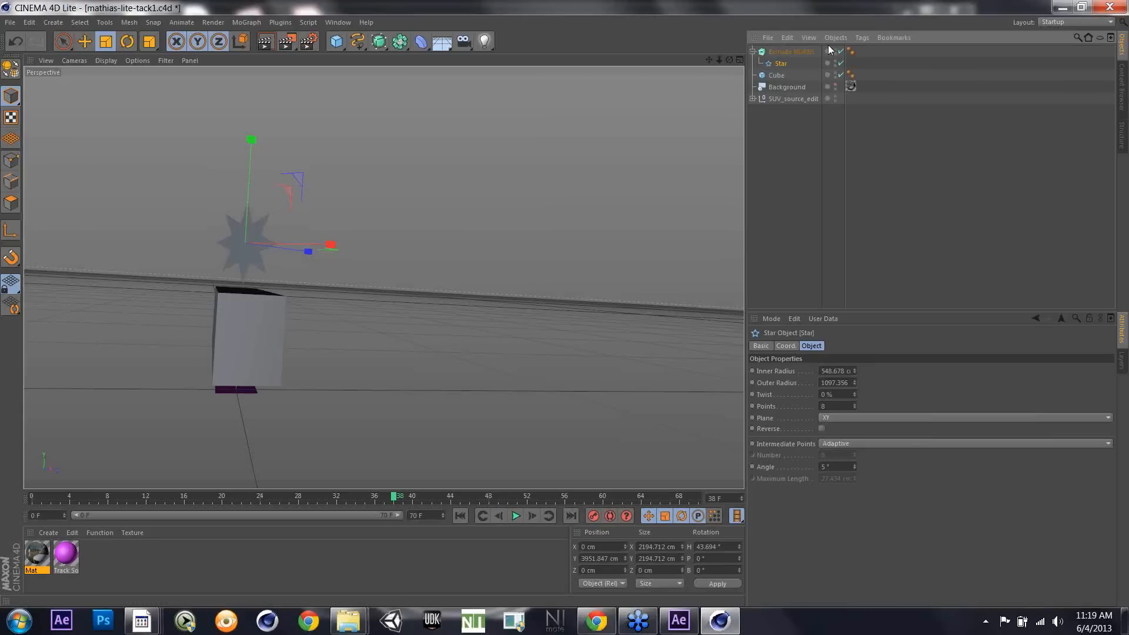
click(795, 53)
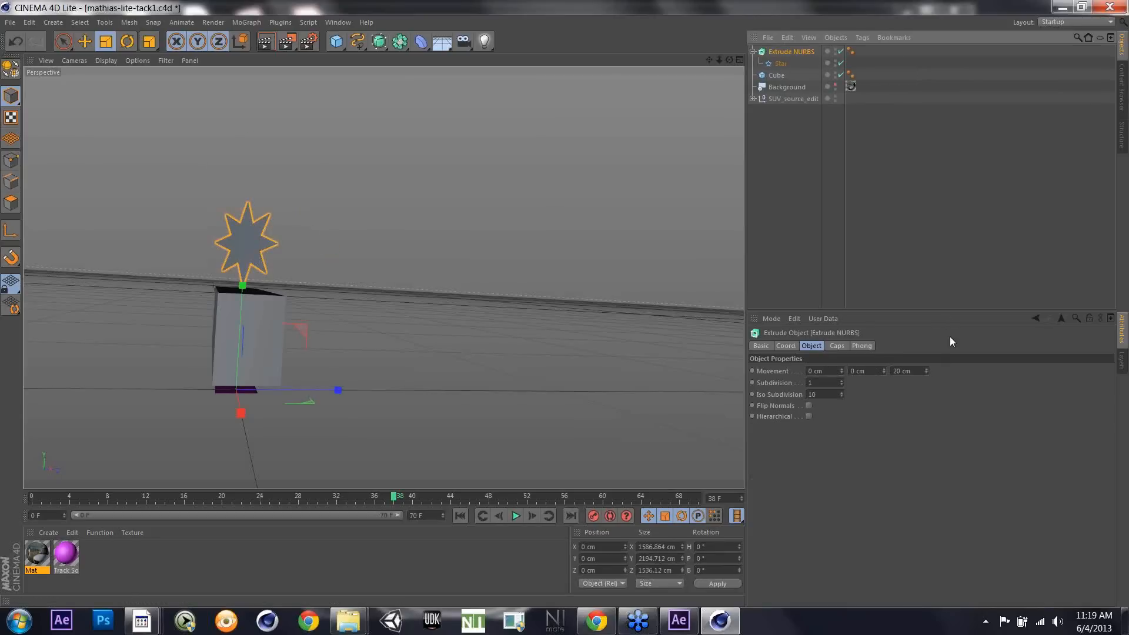
drag(927, 369, 927, 277)
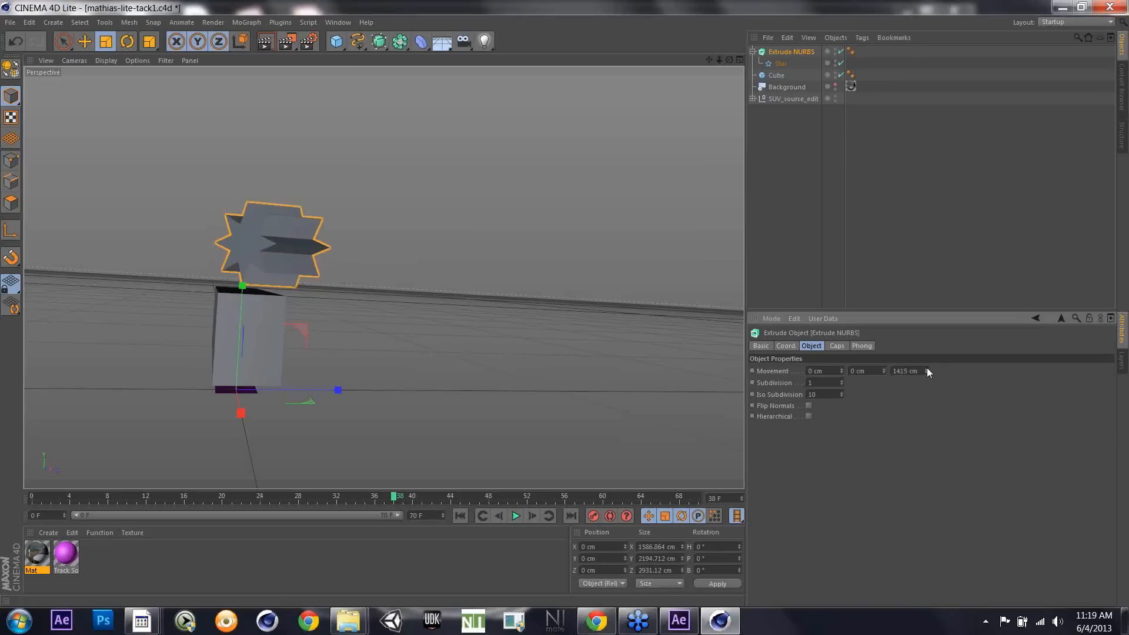
Step: Try an Explosion FX deformer as a child of the cube with its time at about 10.9%
click(401, 43)
click(420, 48)
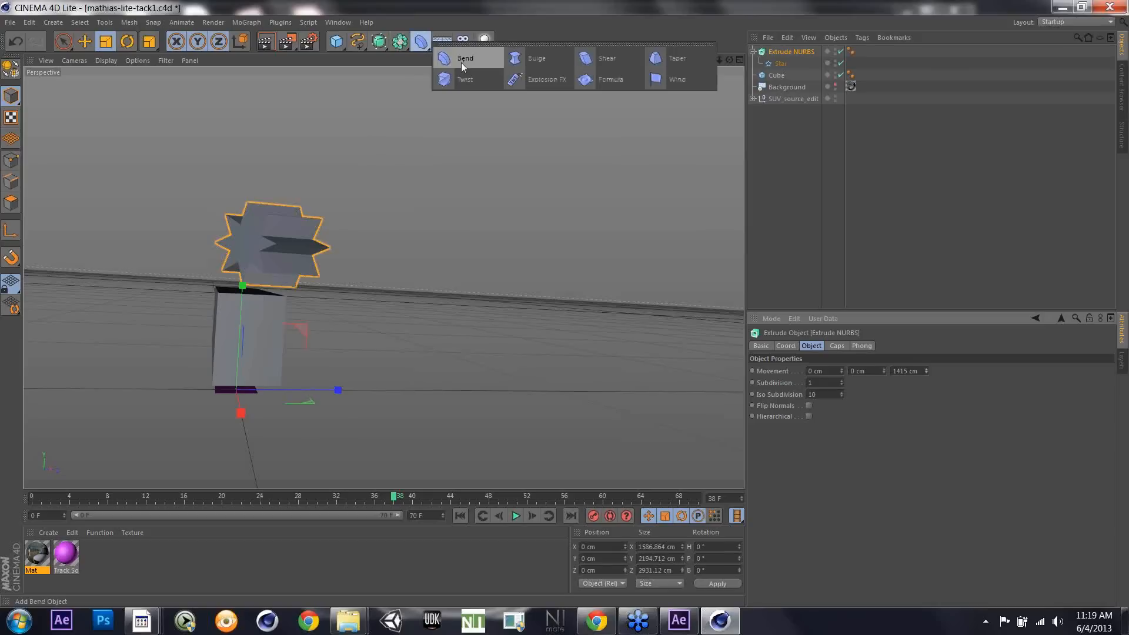
click(521, 75)
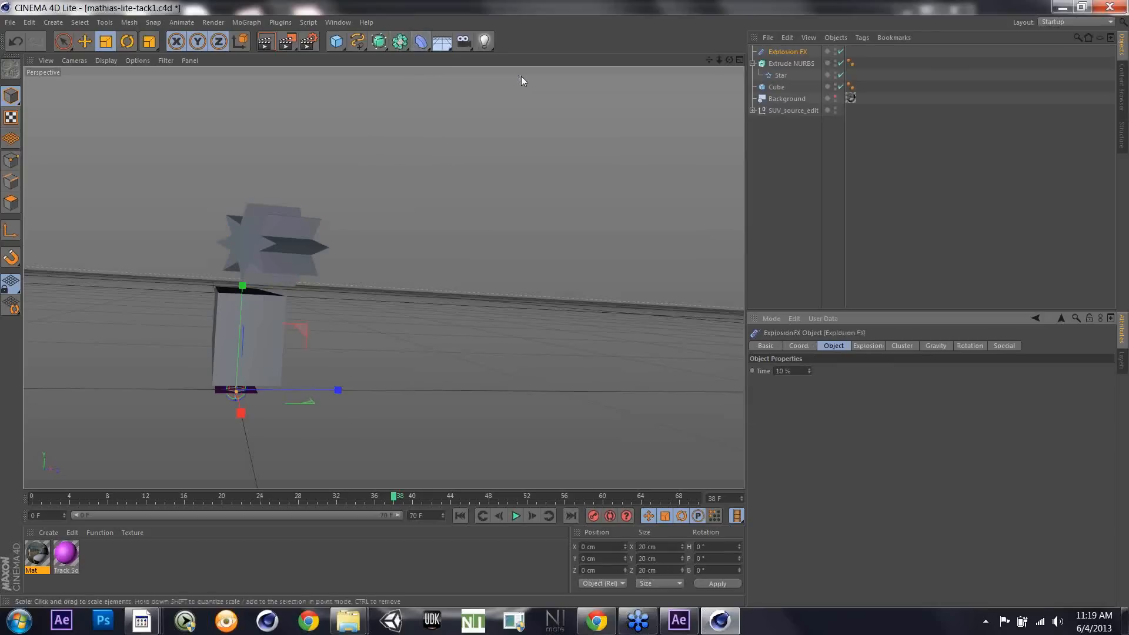
drag(777, 52, 776, 90)
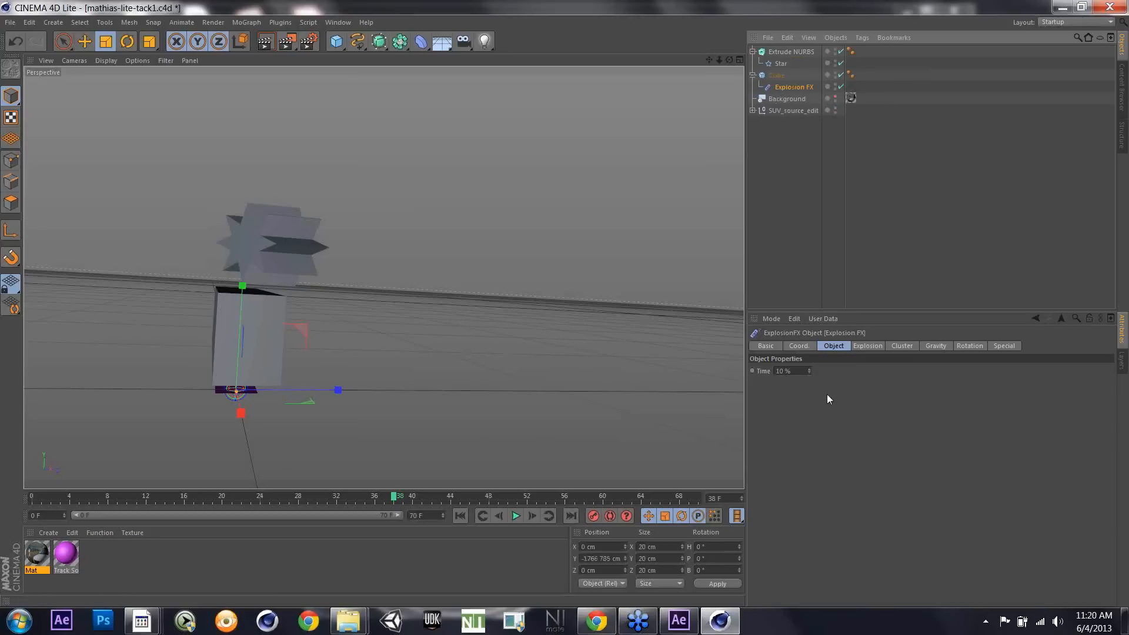
drag(809, 371, 810, 370)
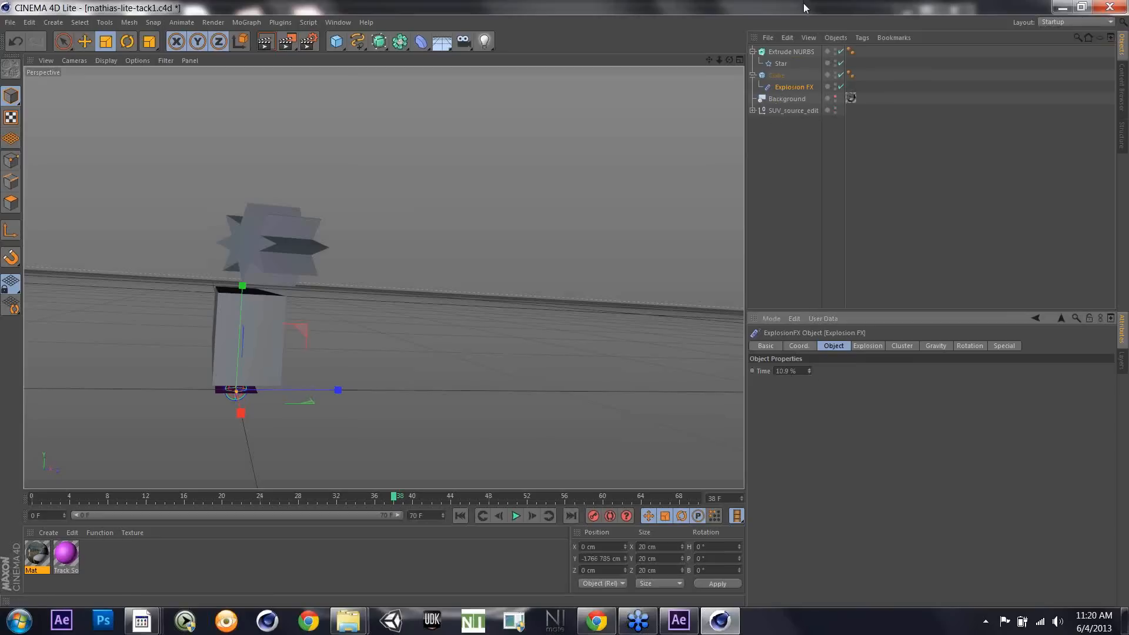
Step: Try nesting the cube under Explosion FX with its time at about 45.5% and raising the deformer, then undo the latest changes
drag(781, 83, 775, 79)
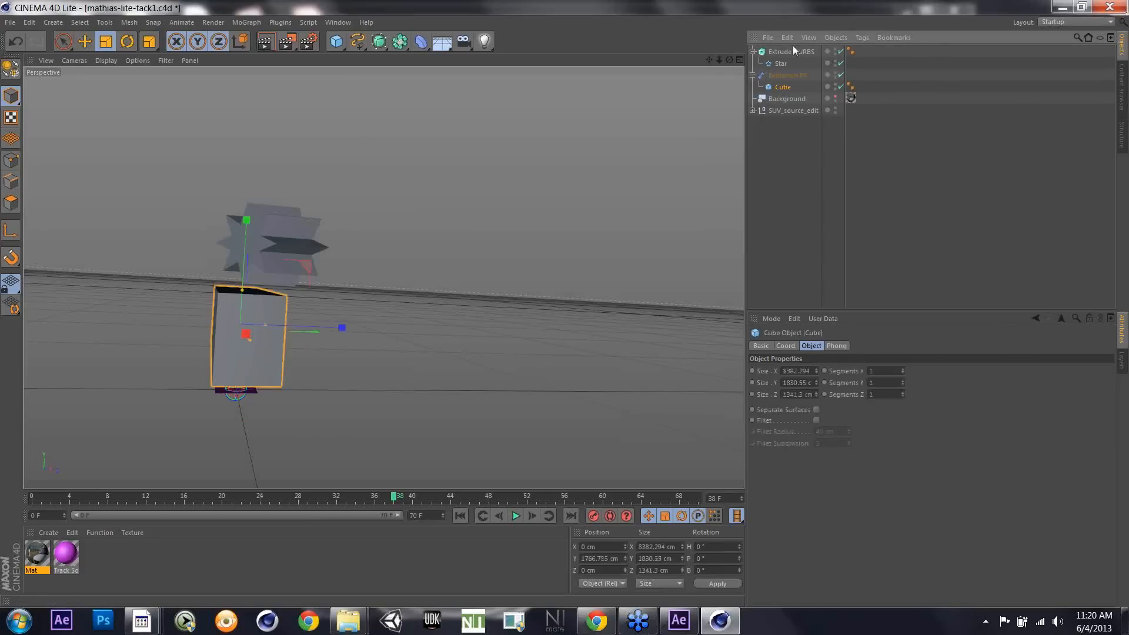
click(786, 75)
drag(809, 376, 812, 379)
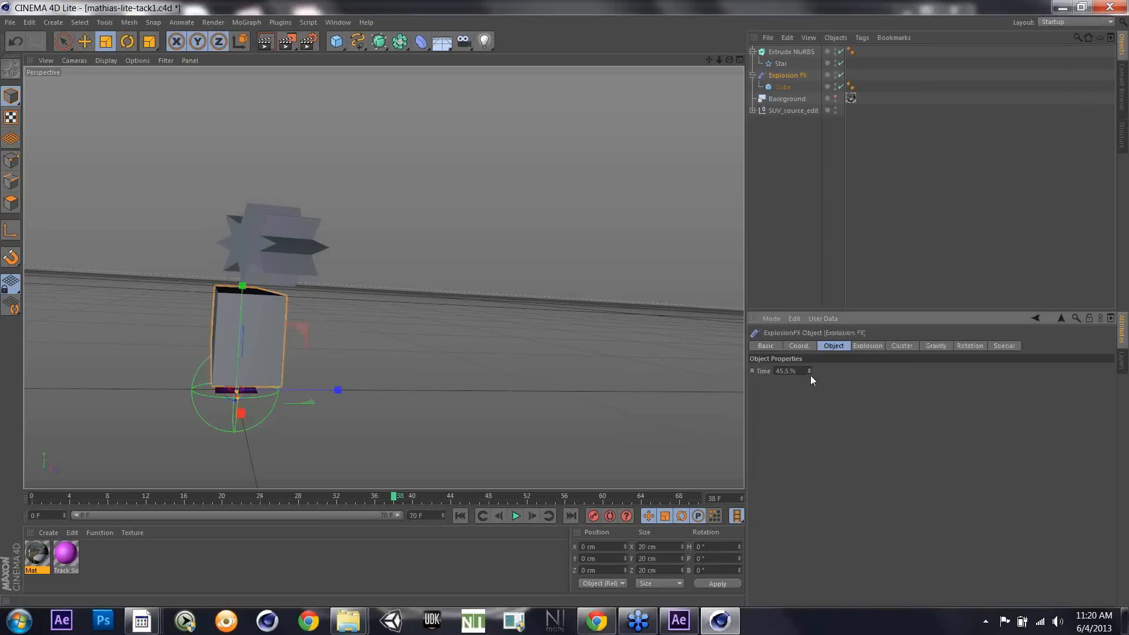
key(e)
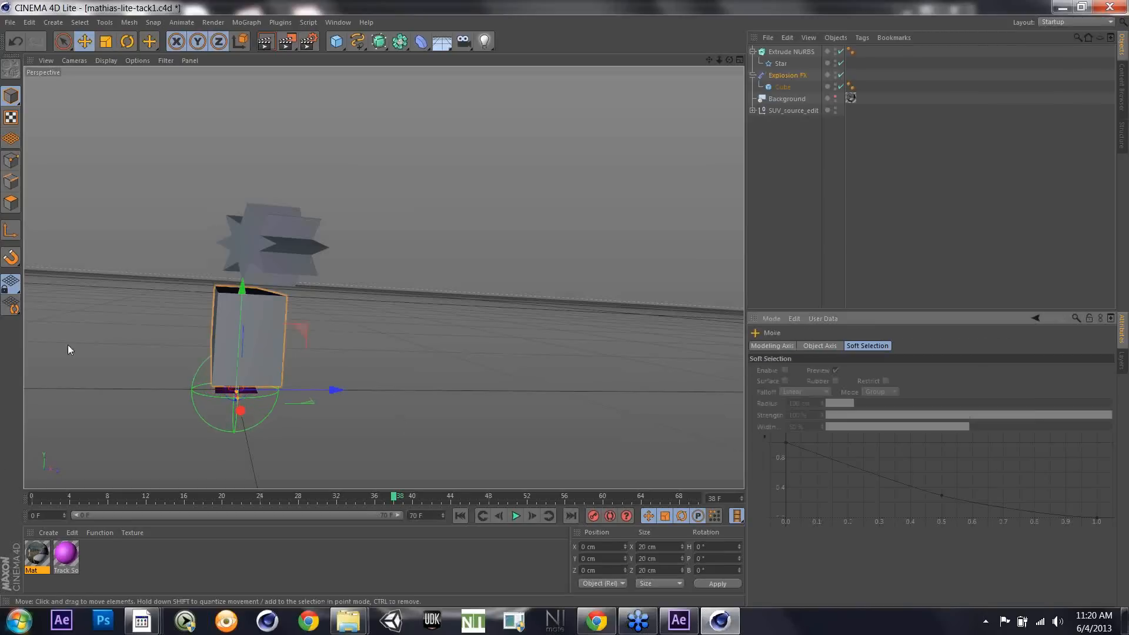
drag(242, 303, 252, 158)
key(ctrl+z)
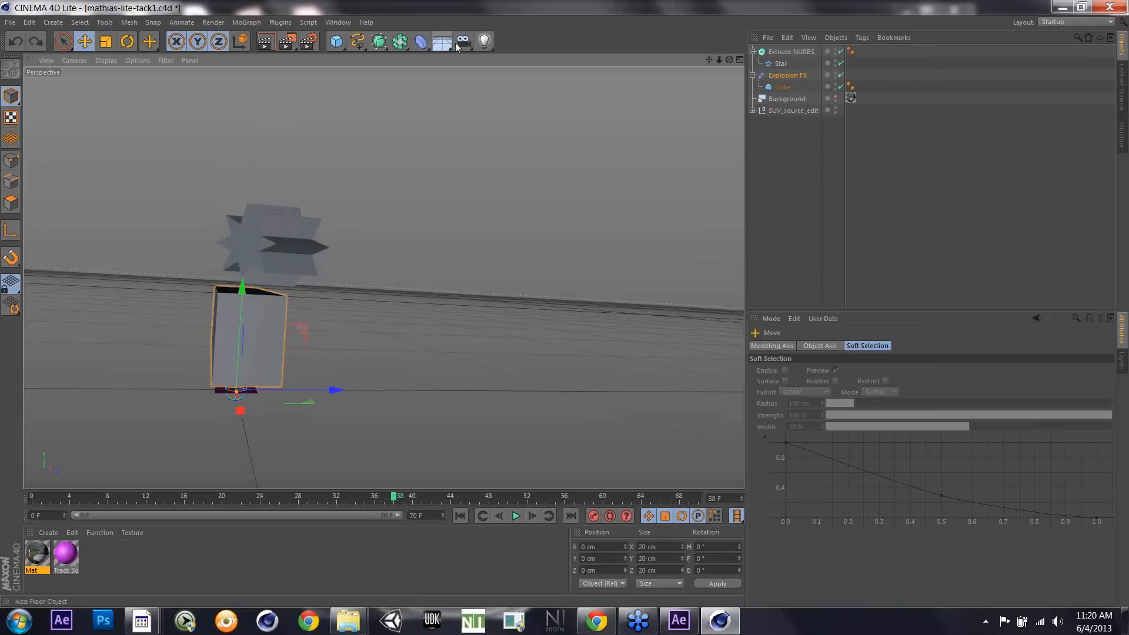
Step: Add an omni light and place it at about X 6495, Y 5766, Z -3137 cm
click(486, 50)
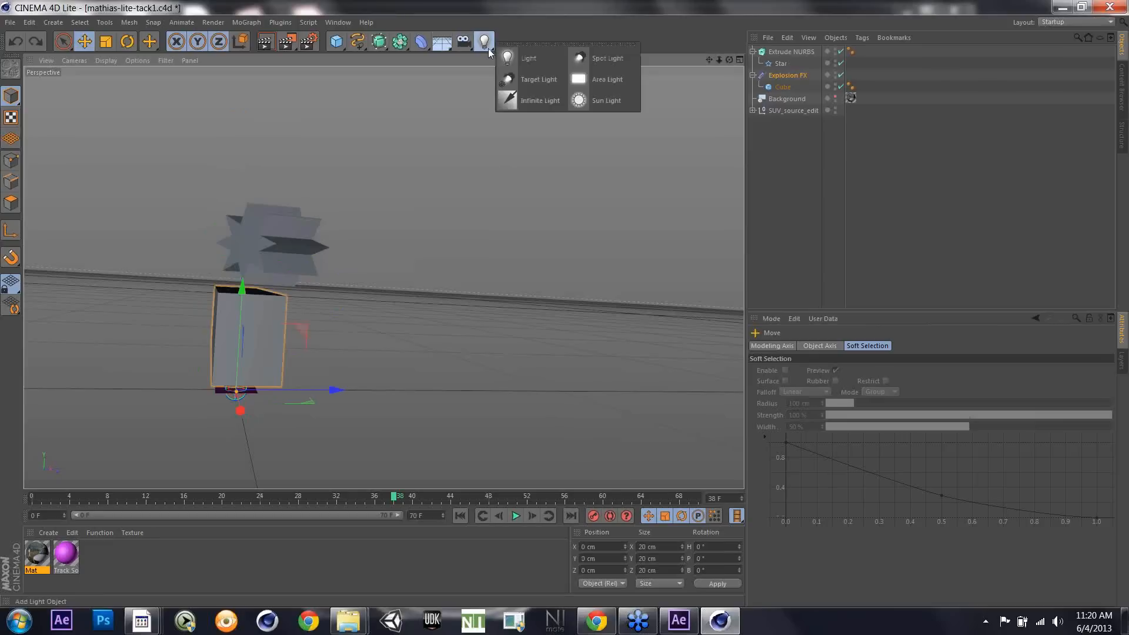
click(521, 58)
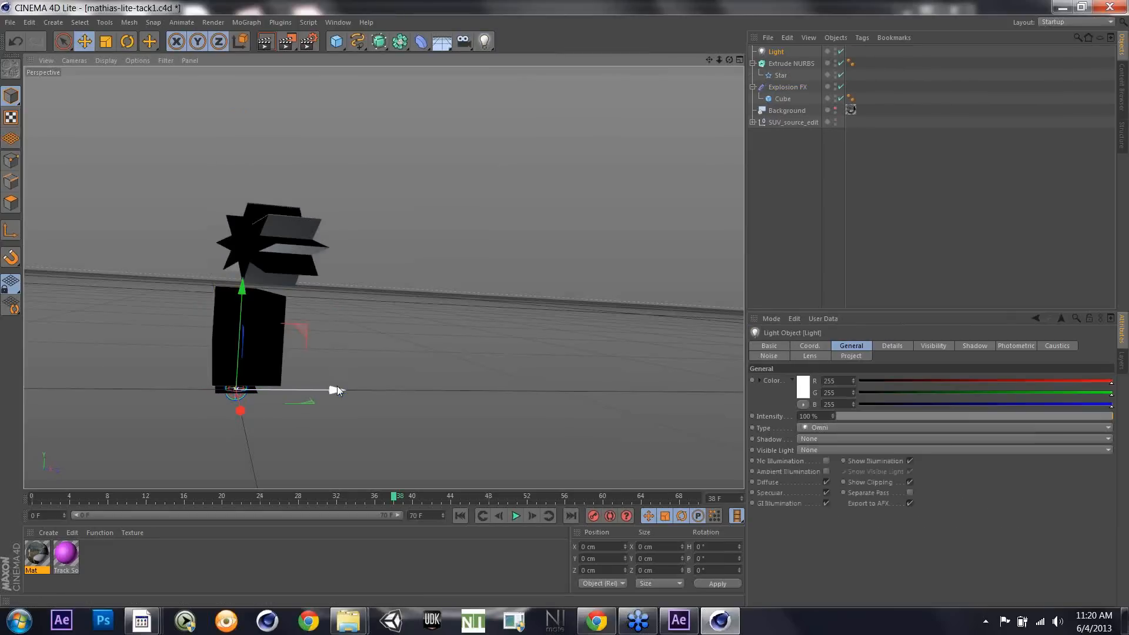
drag(334, 386, 216, 388)
drag(115, 287, 136, 92)
drag(106, 142, 11, 101)
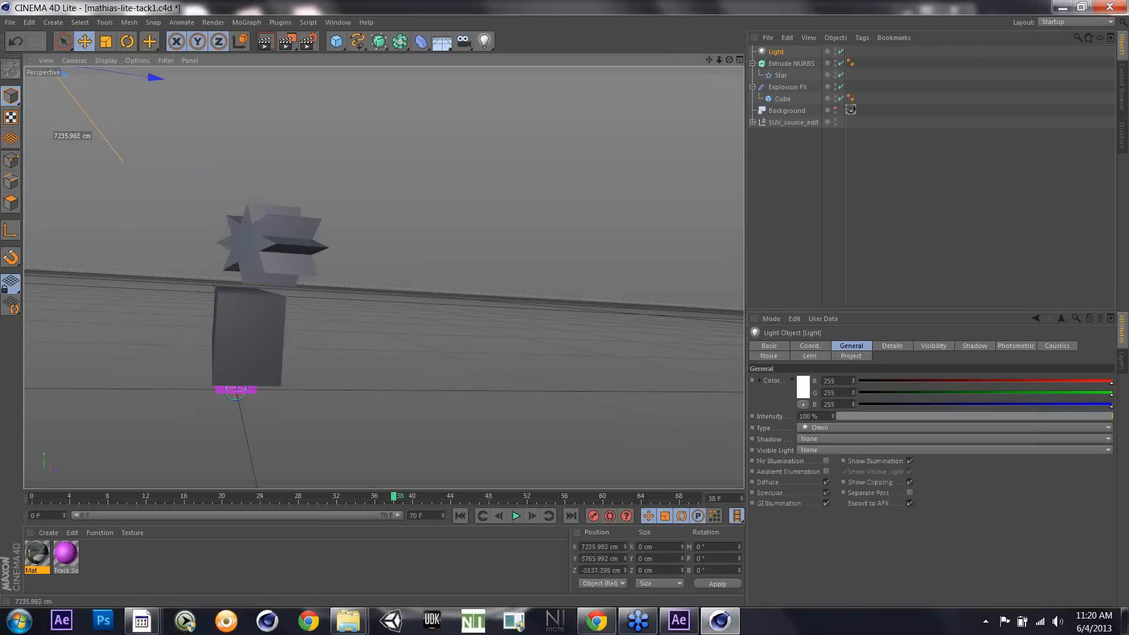
drag(94, 138, 106, 146)
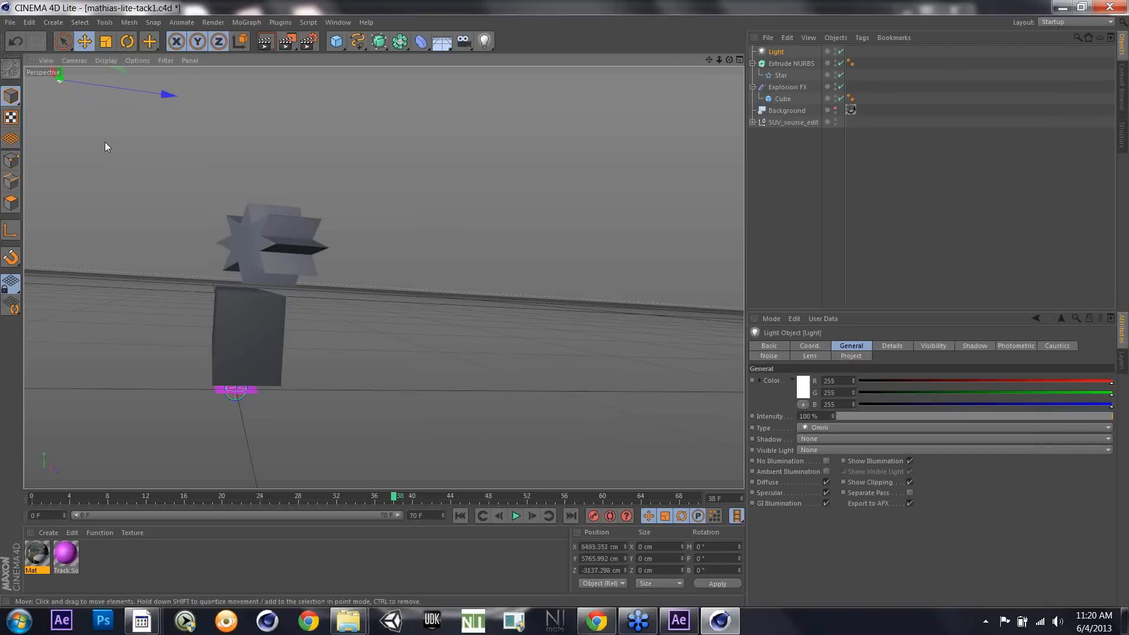
Step: Move the cube out of Explosion FX into the Extrude NURBS object and delete the Explosion FX deformer
click(783, 98)
drag(781, 80, 781, 81)
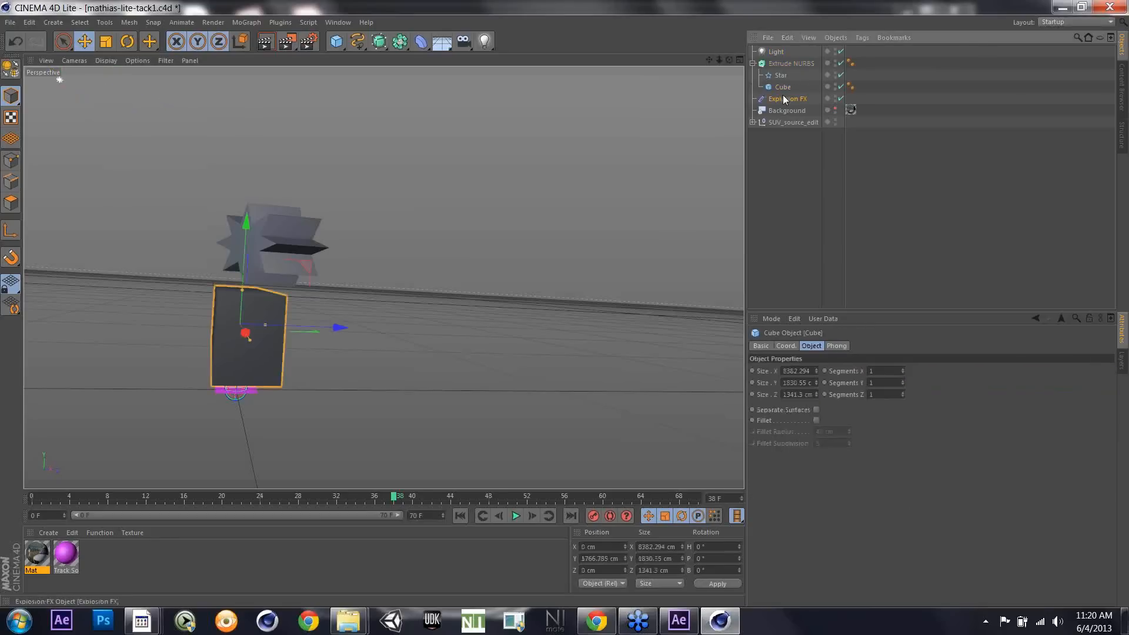
click(782, 95)
key(Delete)
Step: Save the scene, check the updated mathias-lite-tack1.c4d layer in After Effects, and return to CINEMA 4D Lite
key(ctrl+s)
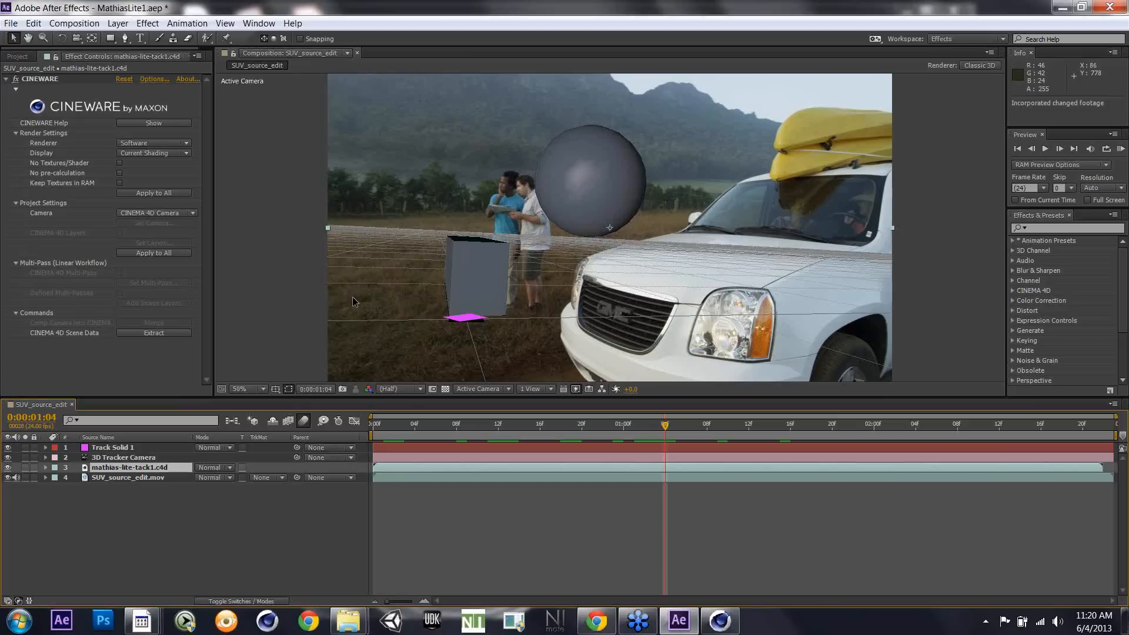
key(alt+Tab)
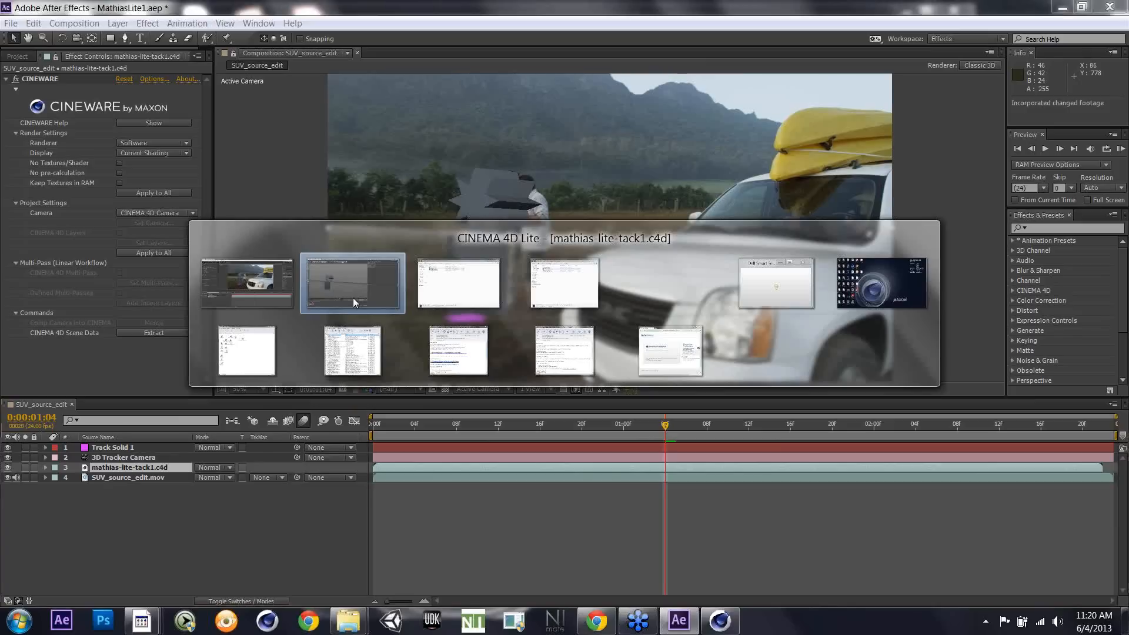
click(353, 297)
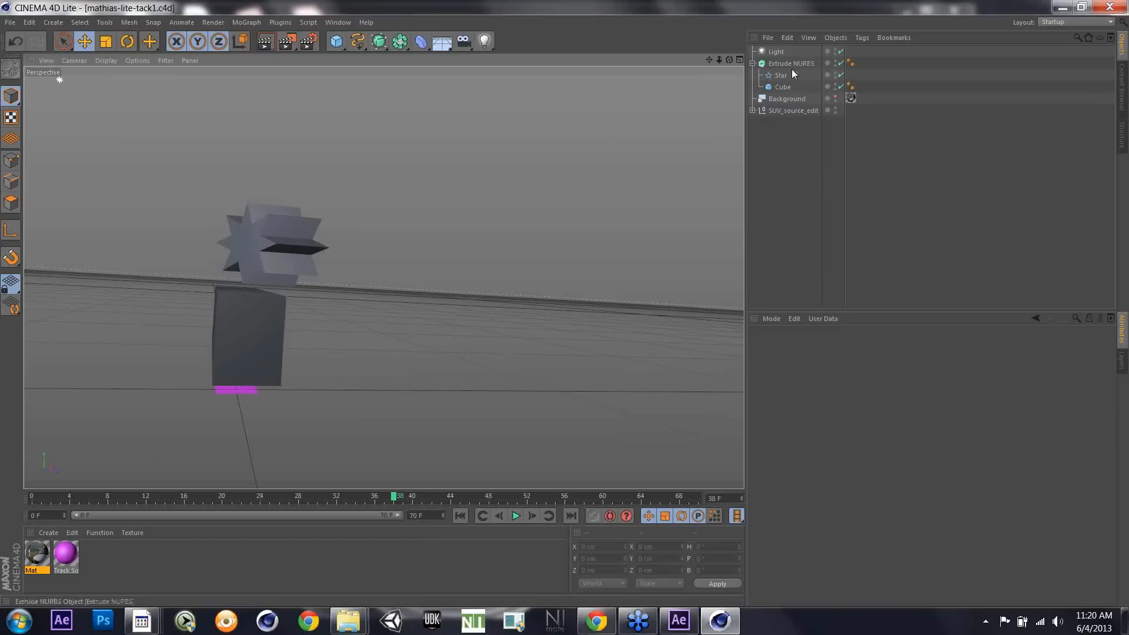
Step: Create a new material with the colour R 255, G 195, B 0 and apply it to the Extrude NURBS object
click(52, 528)
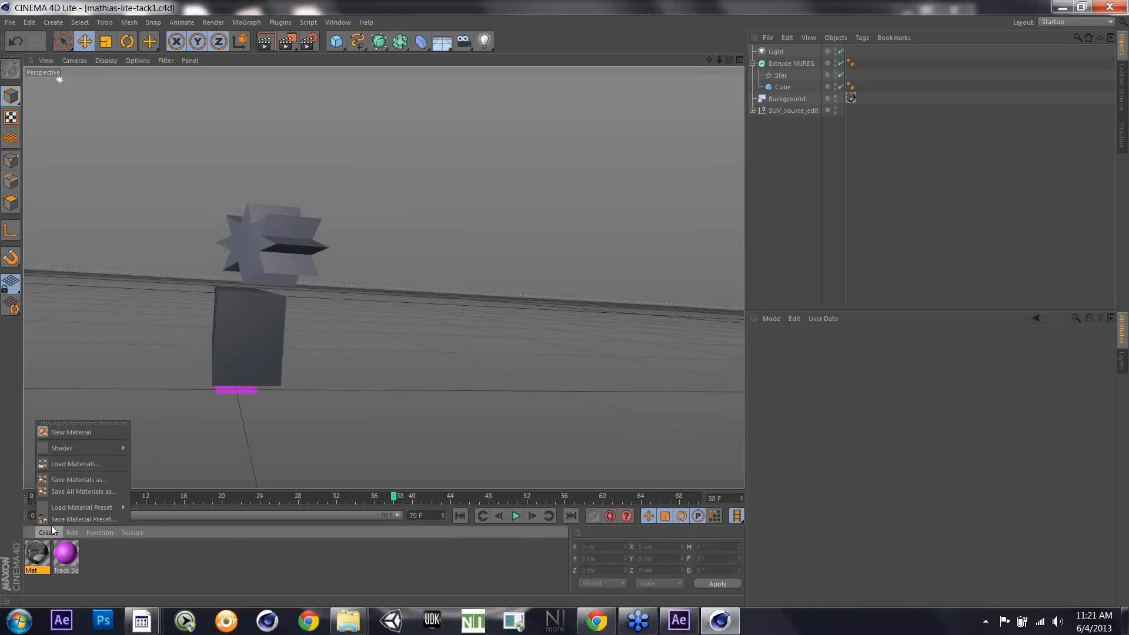
click(84, 433)
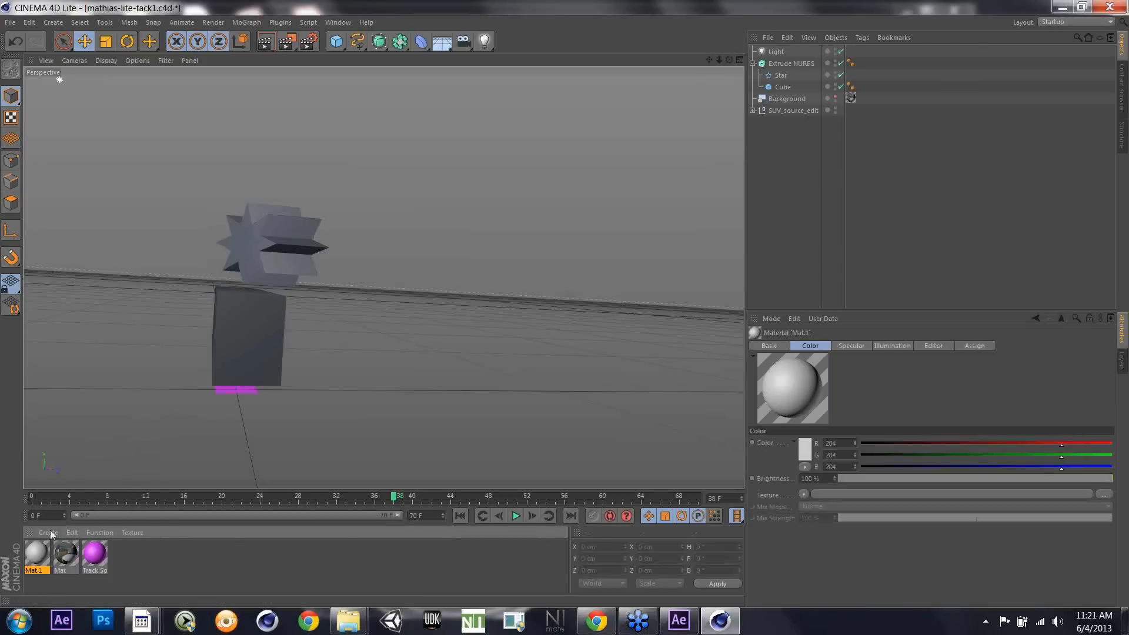
double_click(40, 552)
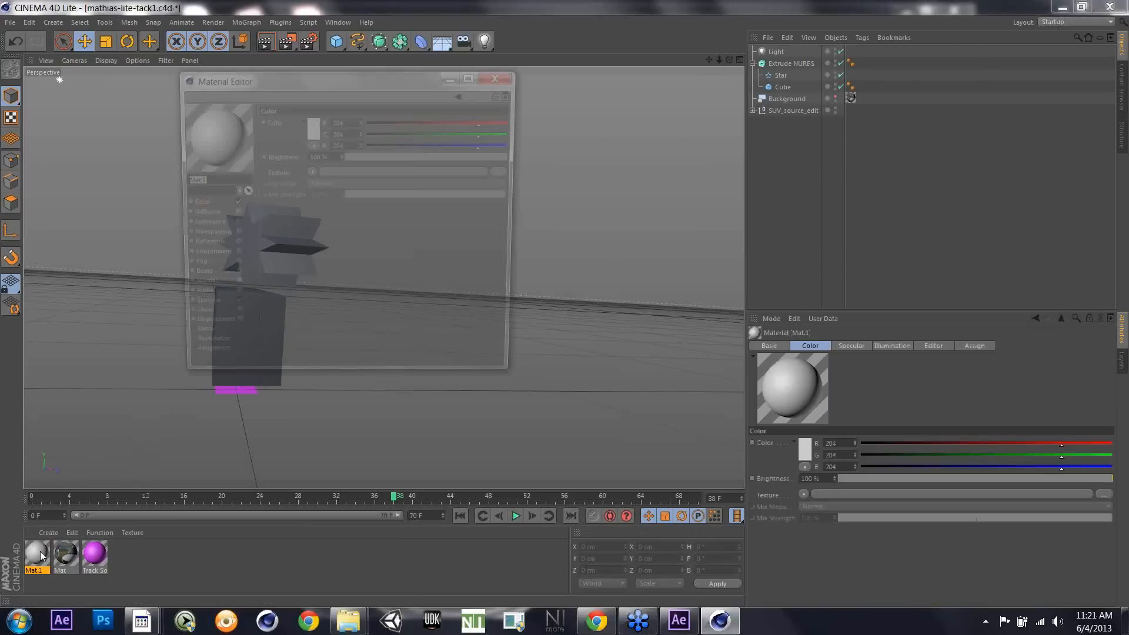
click(313, 129)
click(299, 81)
drag(295, 101, 318, 86)
click(294, 182)
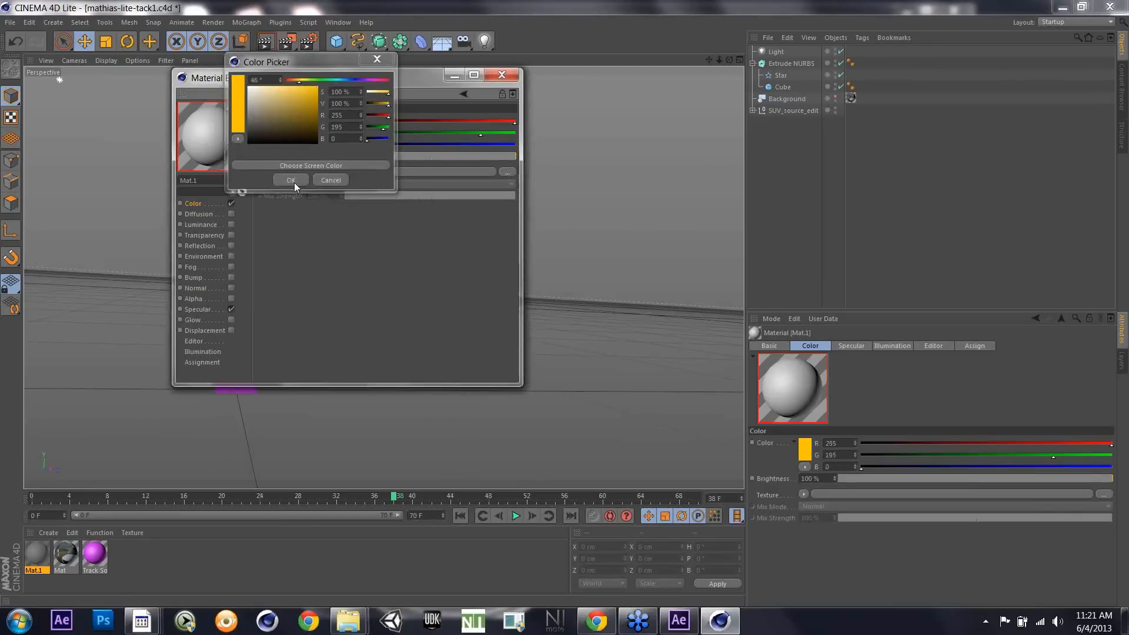
click(500, 72)
drag(52, 547, 776, 63)
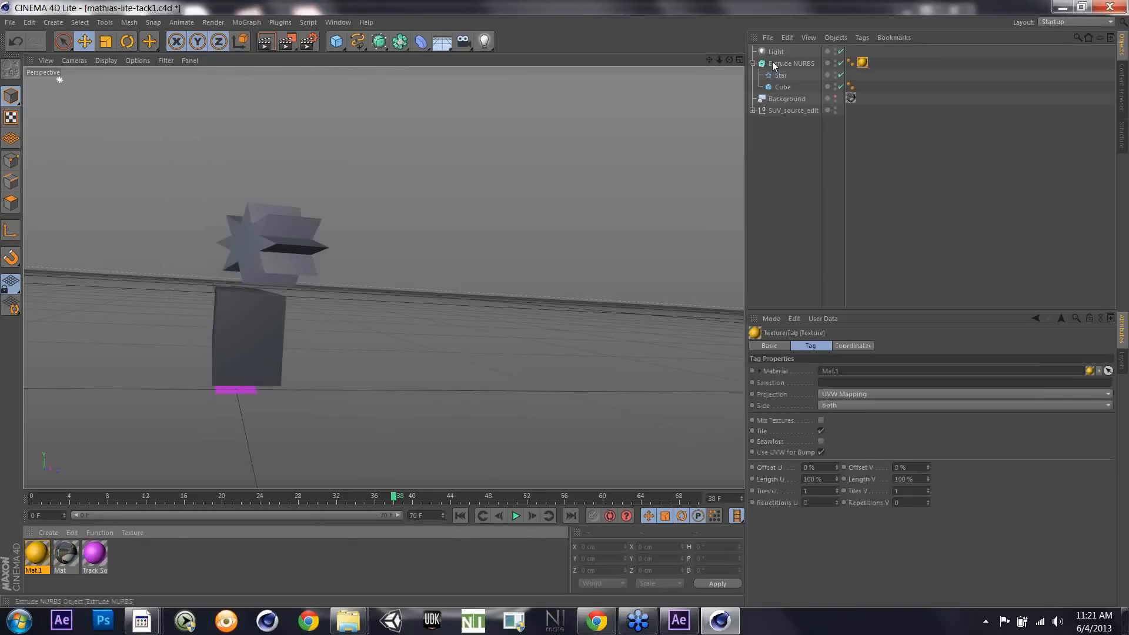
Step: Save the scene, switch to After Effects and check the updated composite at 0:00:00:16
click(784, 89)
key(ctrl+s)
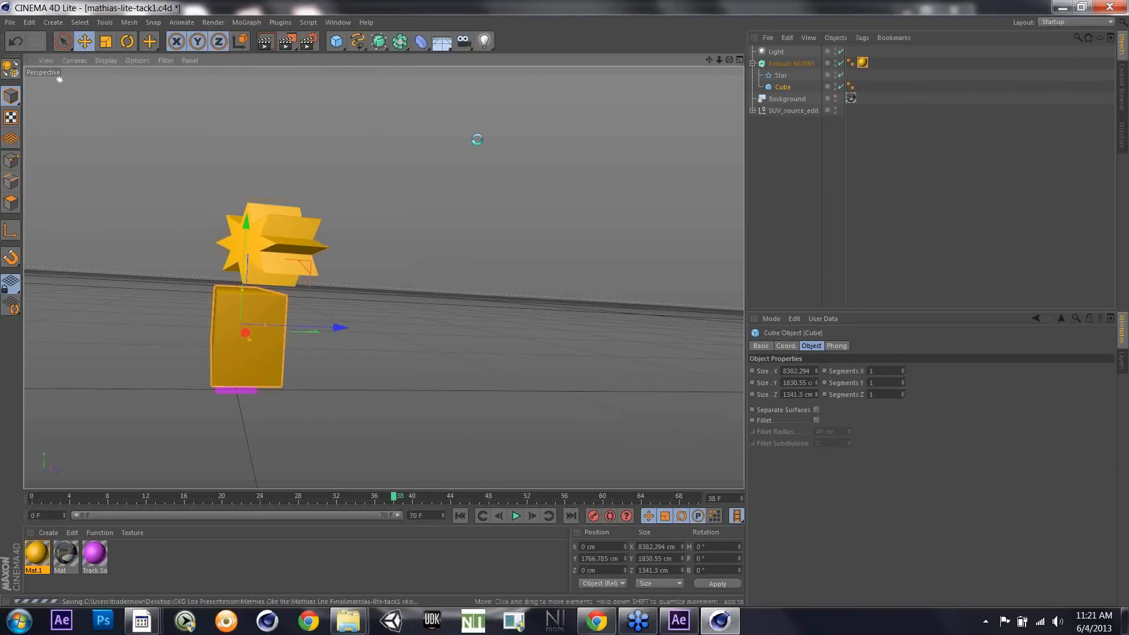
key(alt+Tab)
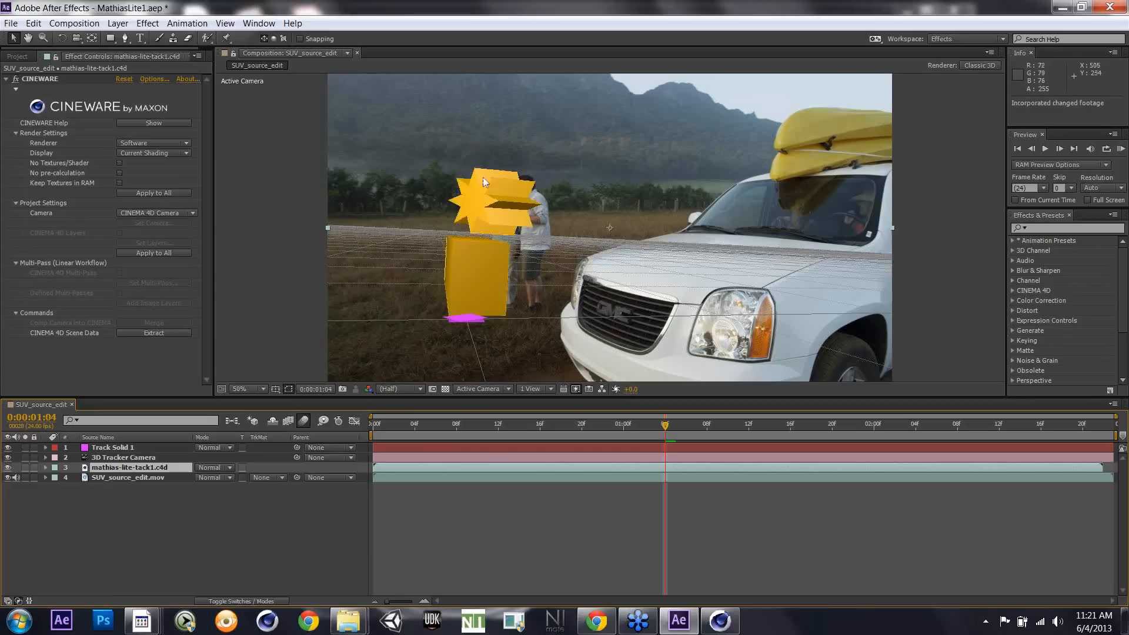
click(539, 424)
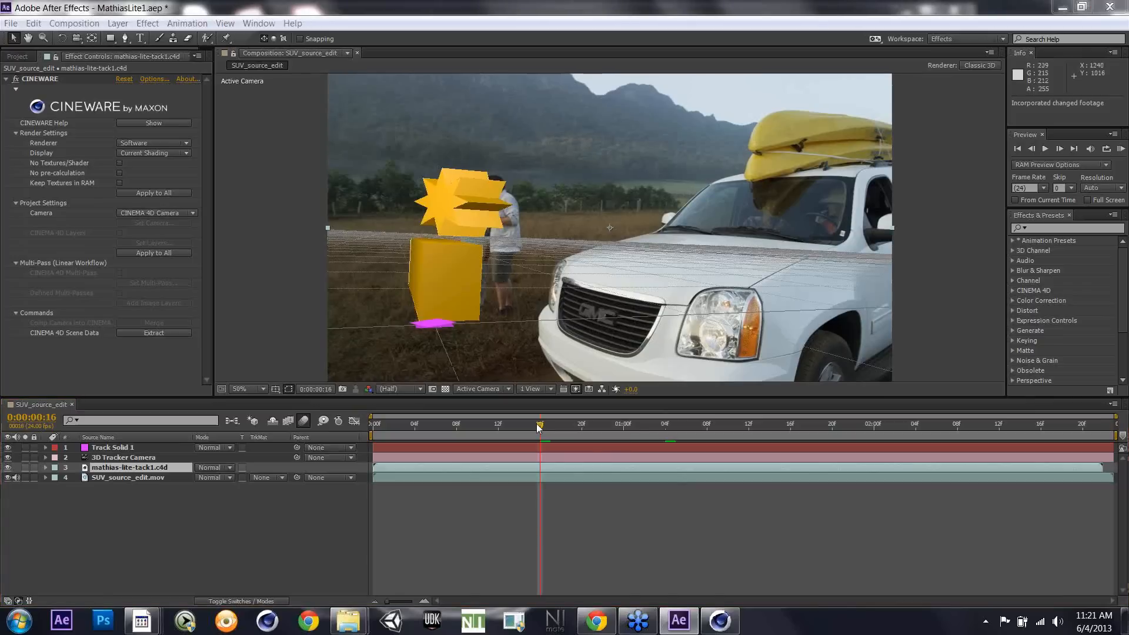
Step: Return to CINEMA 4D Lite, leave the 3D Tracker Camera view and play the animation to watch the tracked camera's movement from outside
key(alt+Tab)
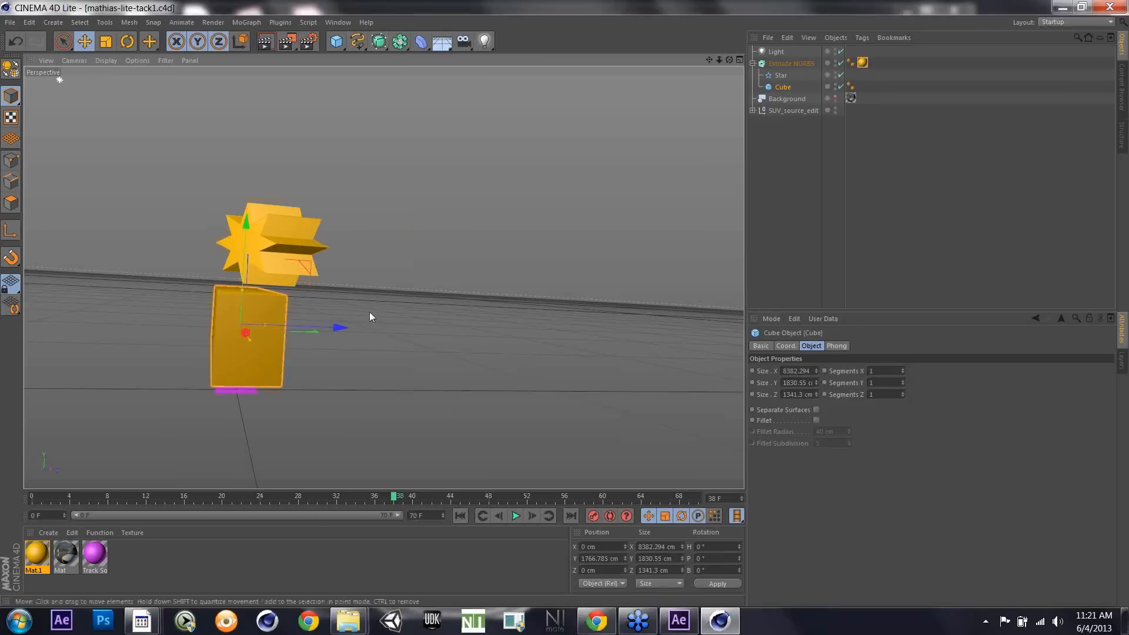
click(753, 110)
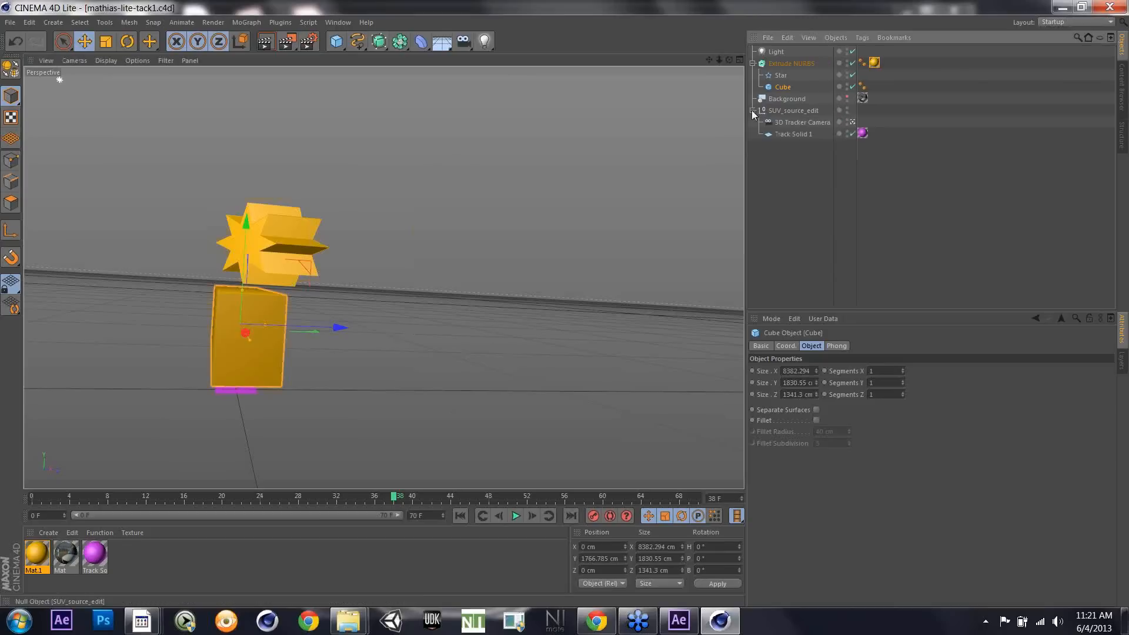
click(853, 122)
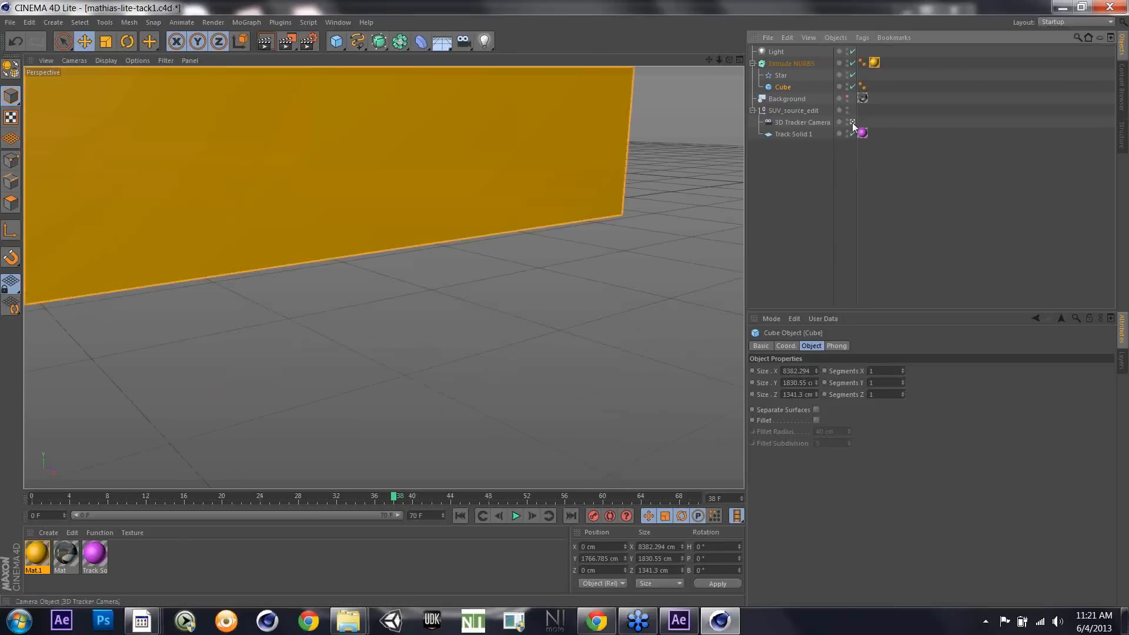
click(853, 123)
drag(718, 59, 688, 62)
click(516, 517)
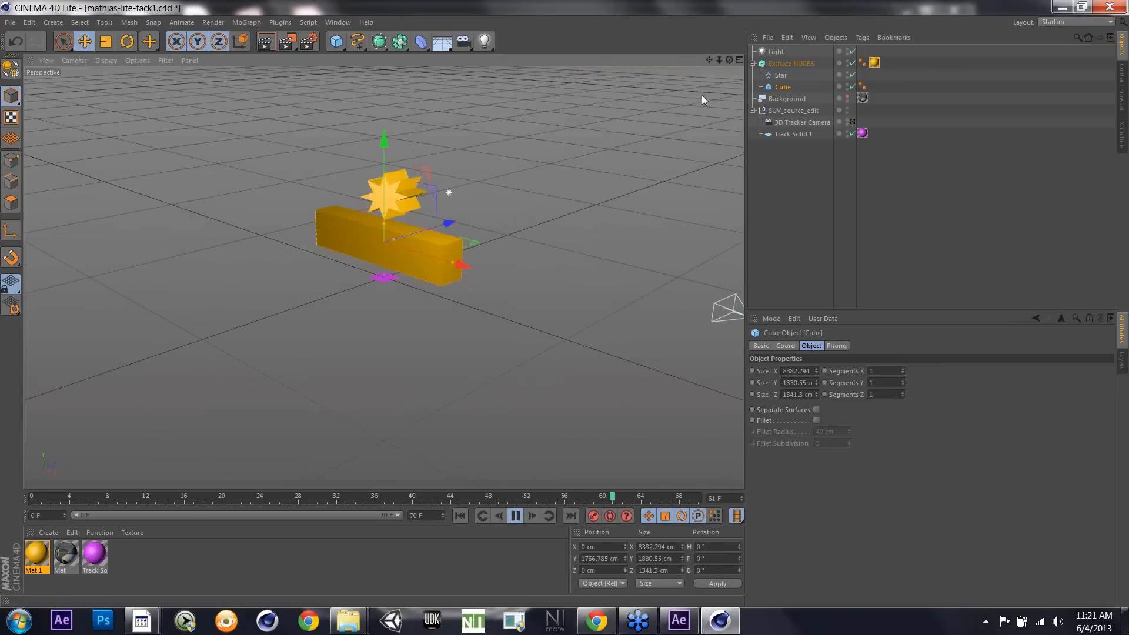
mouse_move(710, 60)
mouse_down()
mouse_move(546, 104)
mouse_move(511, 40)
mouse_move(755, 60)
mouse_move(717, 61)
mouse_up()
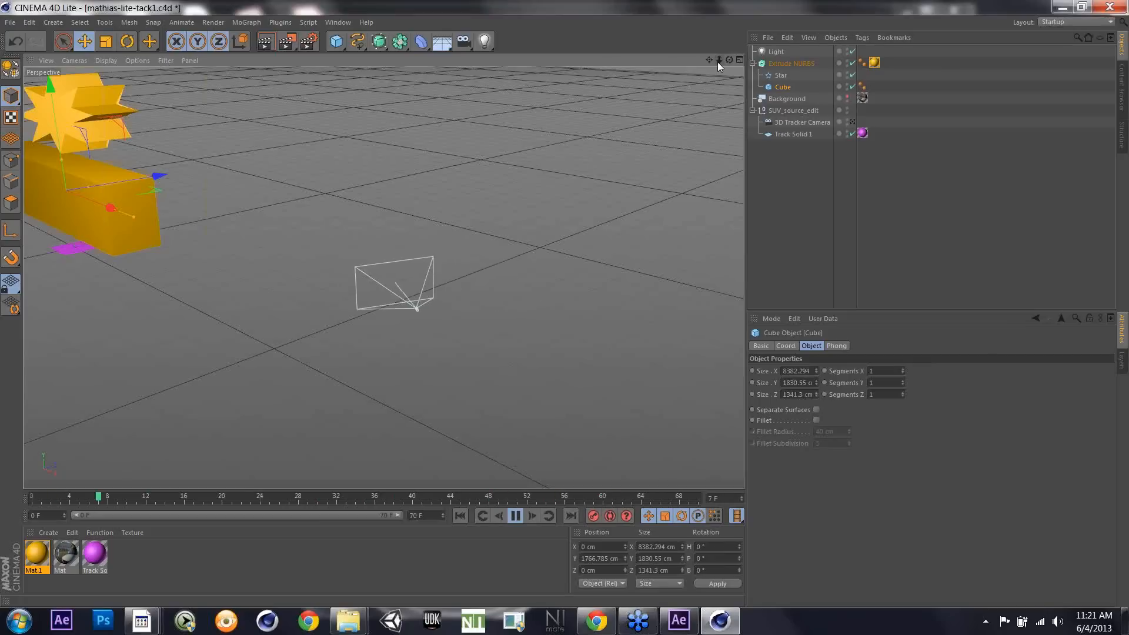
click(516, 516)
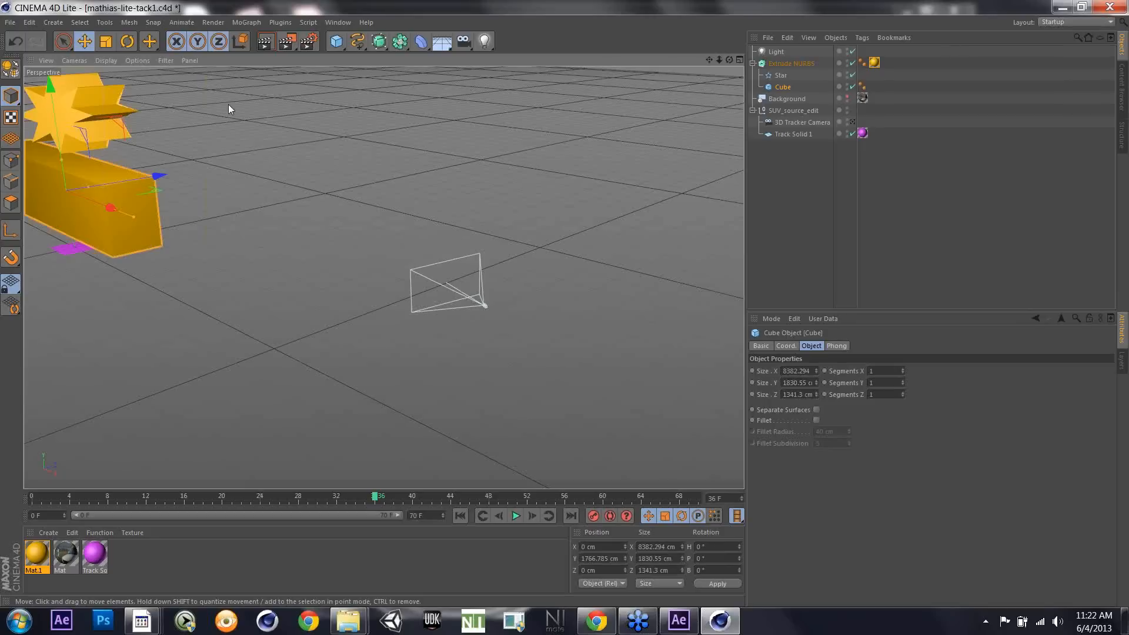
Step: In After Effects, replace the mathias-lite-tack1.c4d layer with Mathias-lite-final.c4d, placed directly above the SUV_source_edit.mov layer
key(alt+Tab)
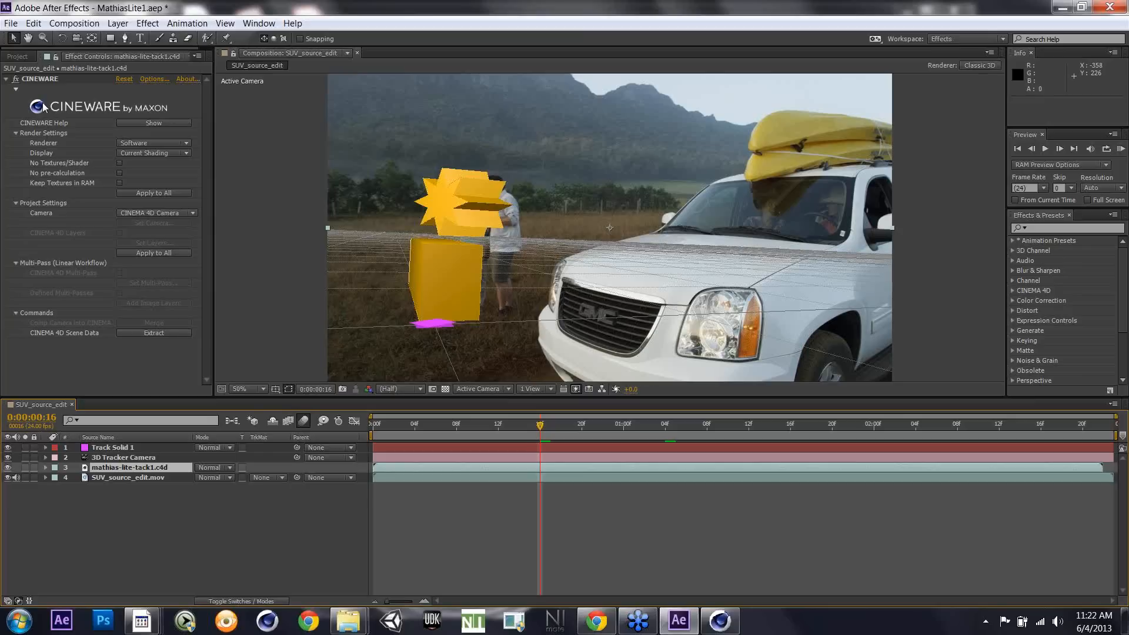
click(19, 57)
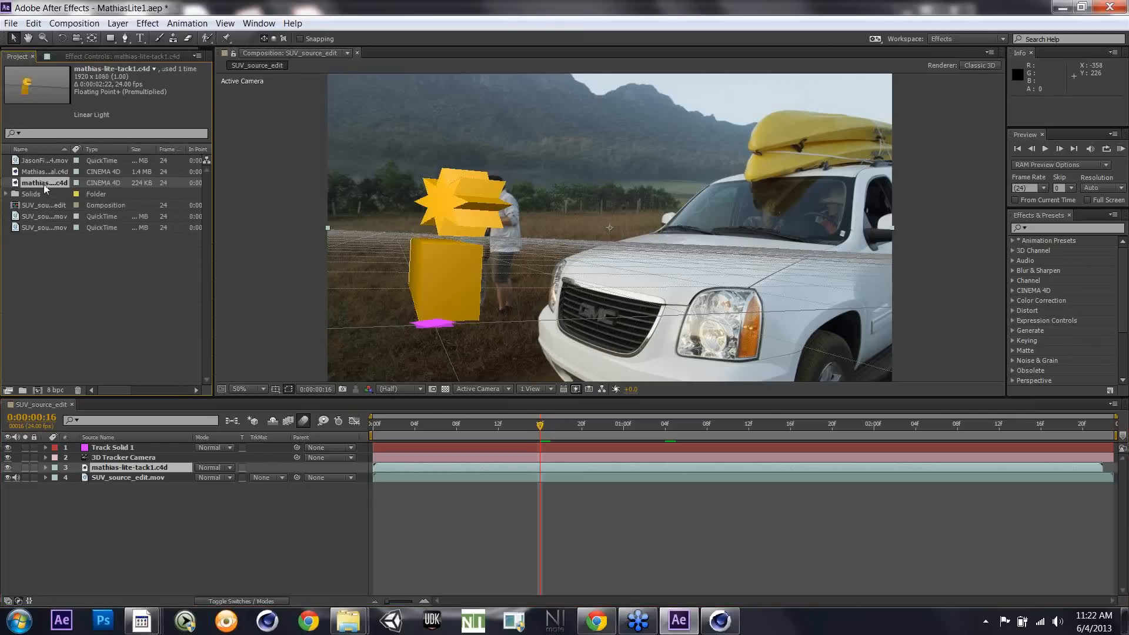
click(119, 469)
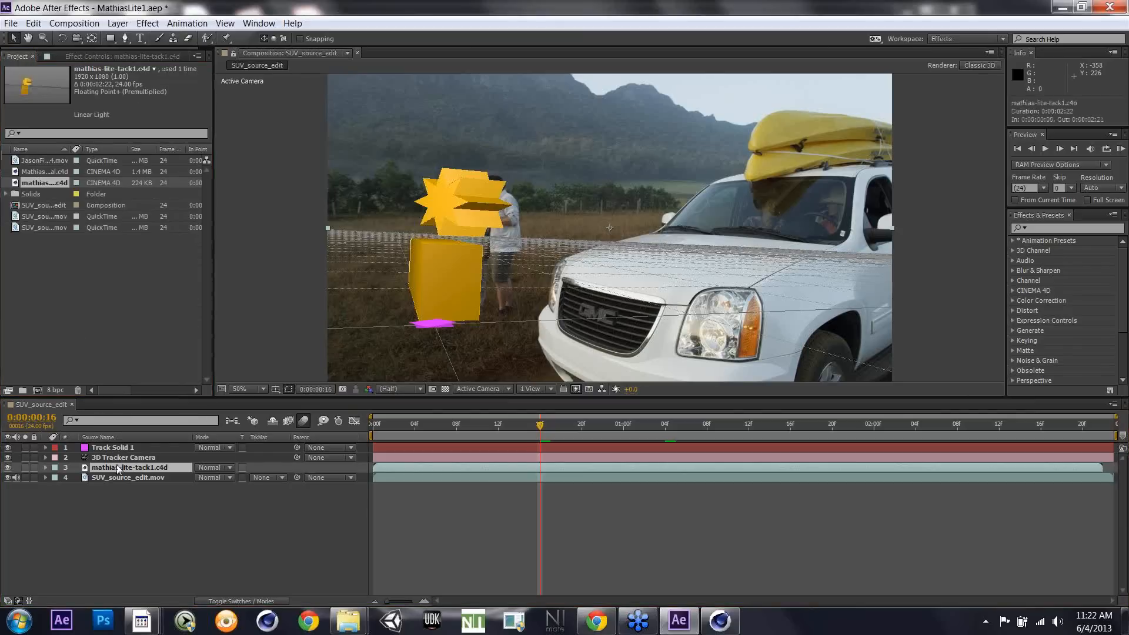
key(Delete)
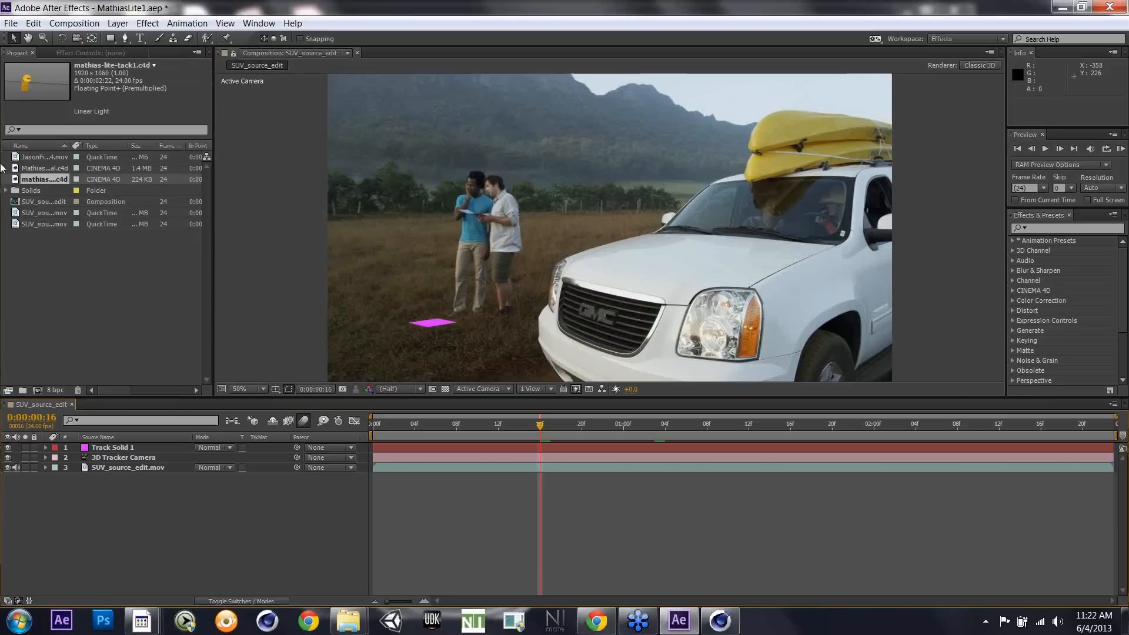
click(29, 167)
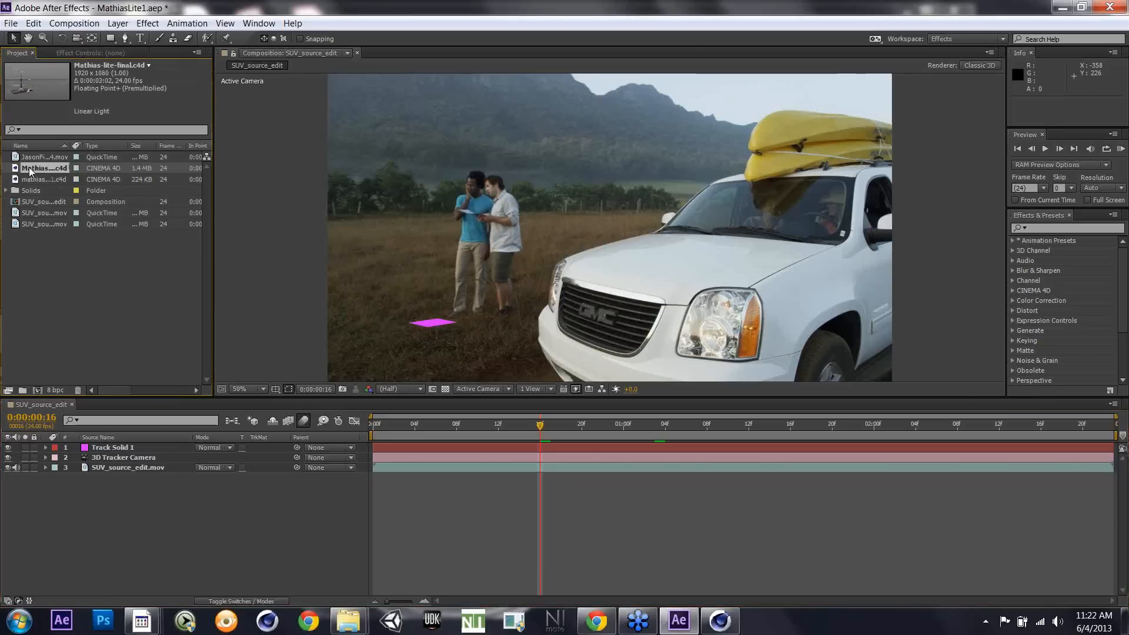
drag(30, 167, 63, 464)
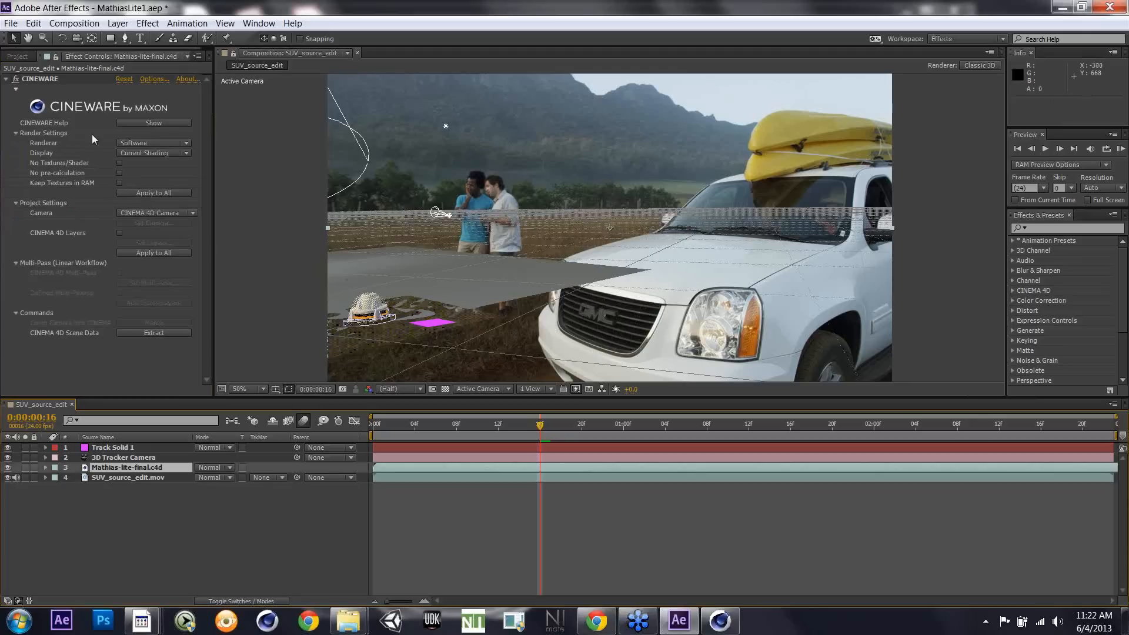
Step: Open the Mathias-lite-final.c4d layer in CINEMA 4D Lite, delete the Plane object and save the scene
click(18, 57)
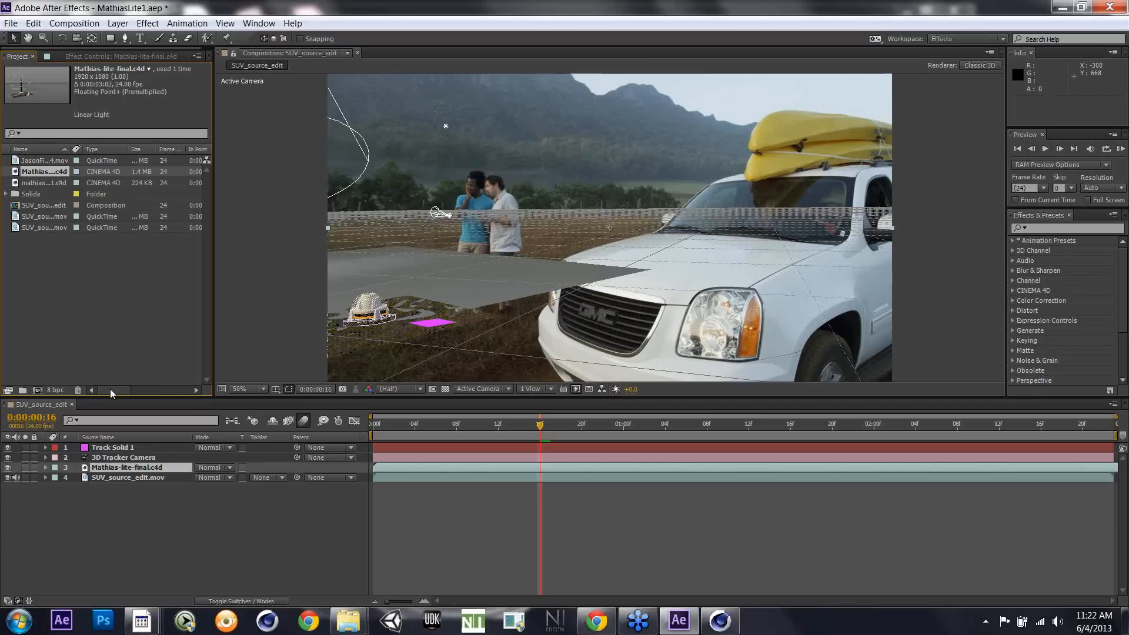
click(101, 57)
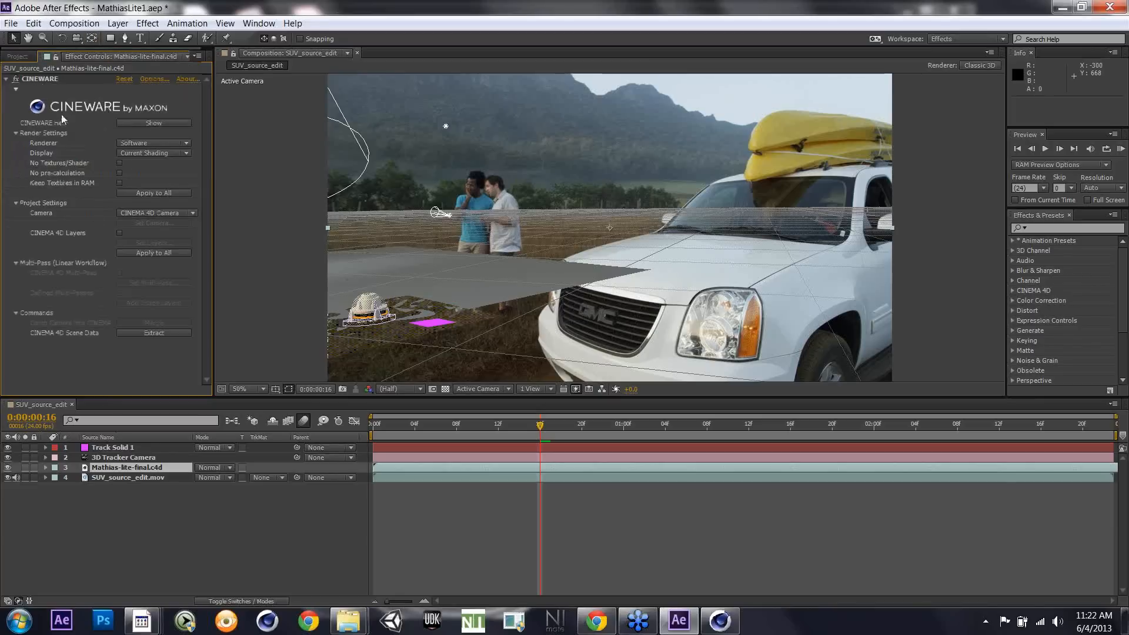
click(103, 469)
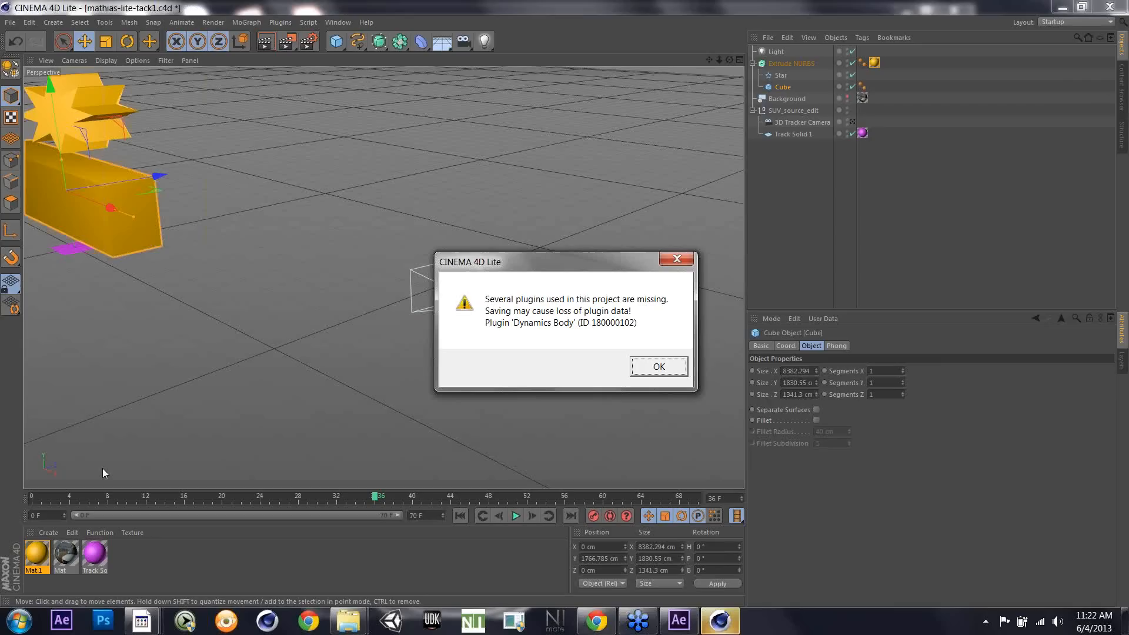
click(646, 366)
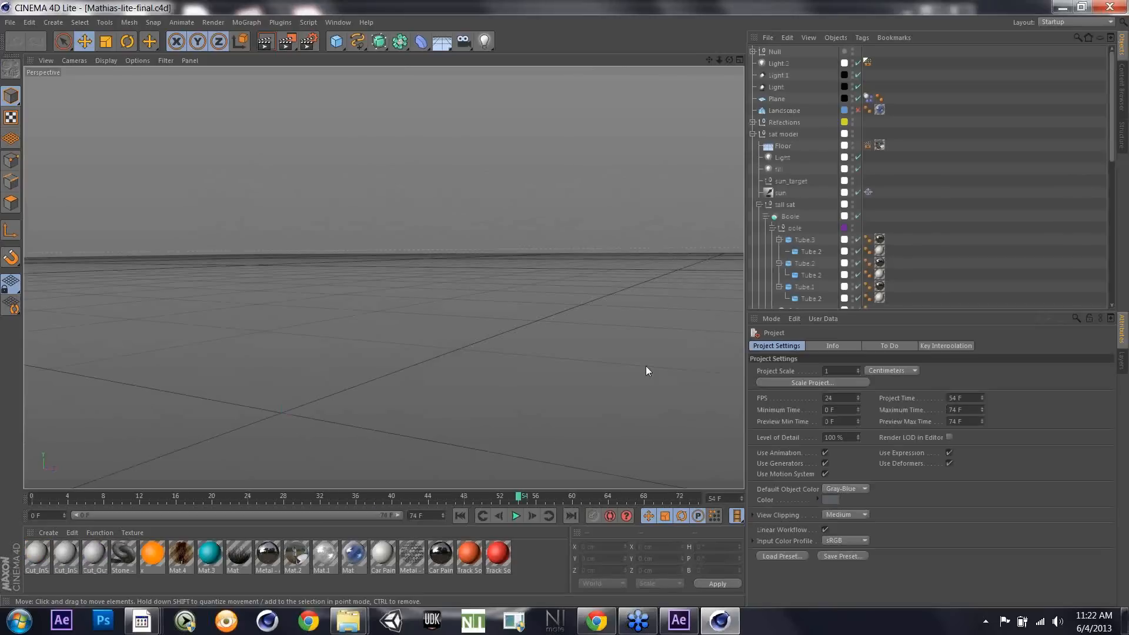
click(380, 323)
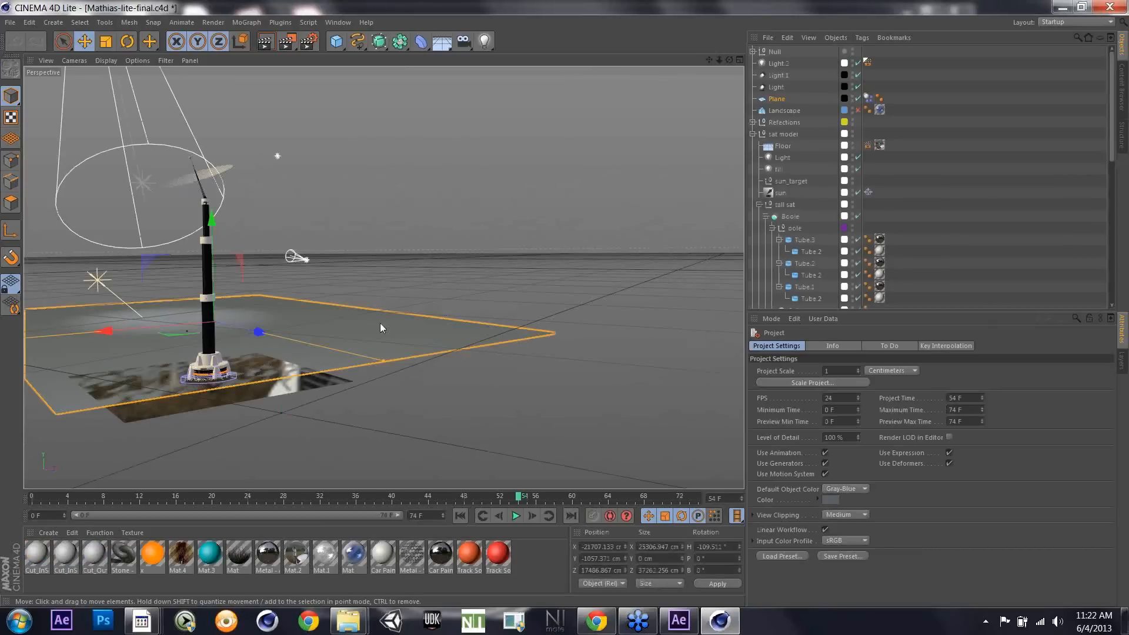
key(Delete)
key(ctrl+s)
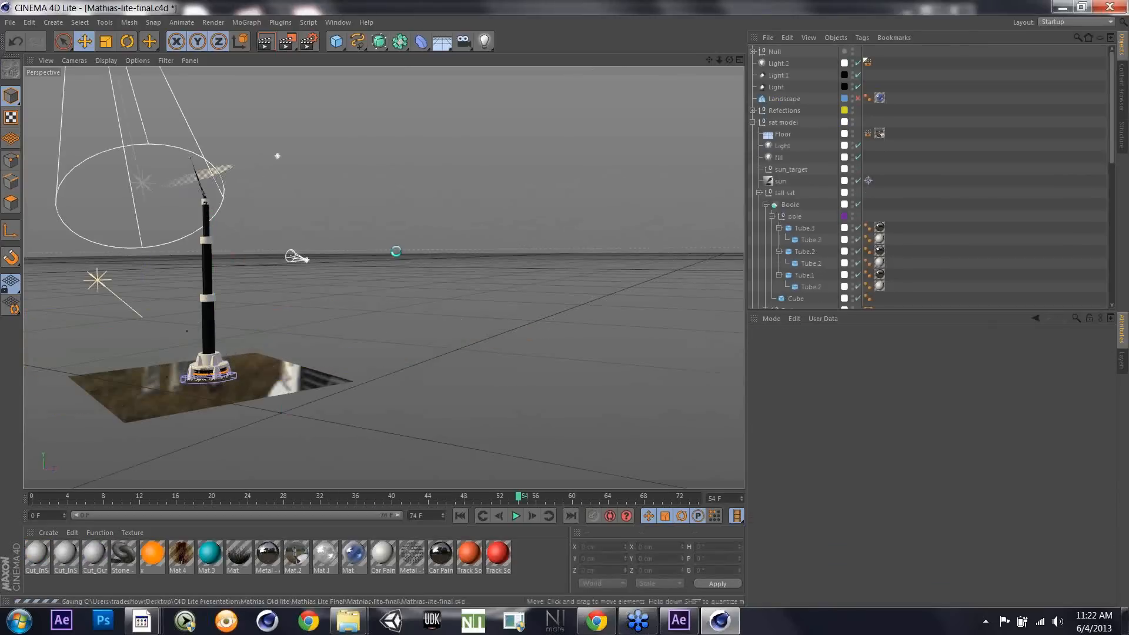
Step: Back in After Effects, keep the CINEWARE renderer on Software and view the composite at 0:00:01:04 and 0:00:01:20
key(alt+Tab)
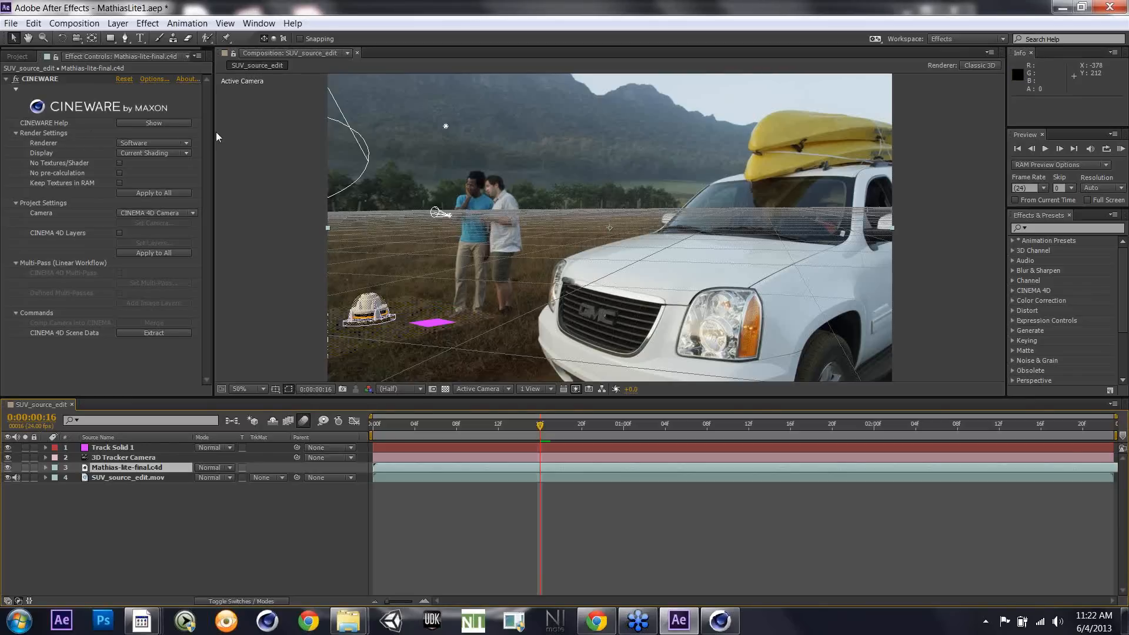
click(188, 144)
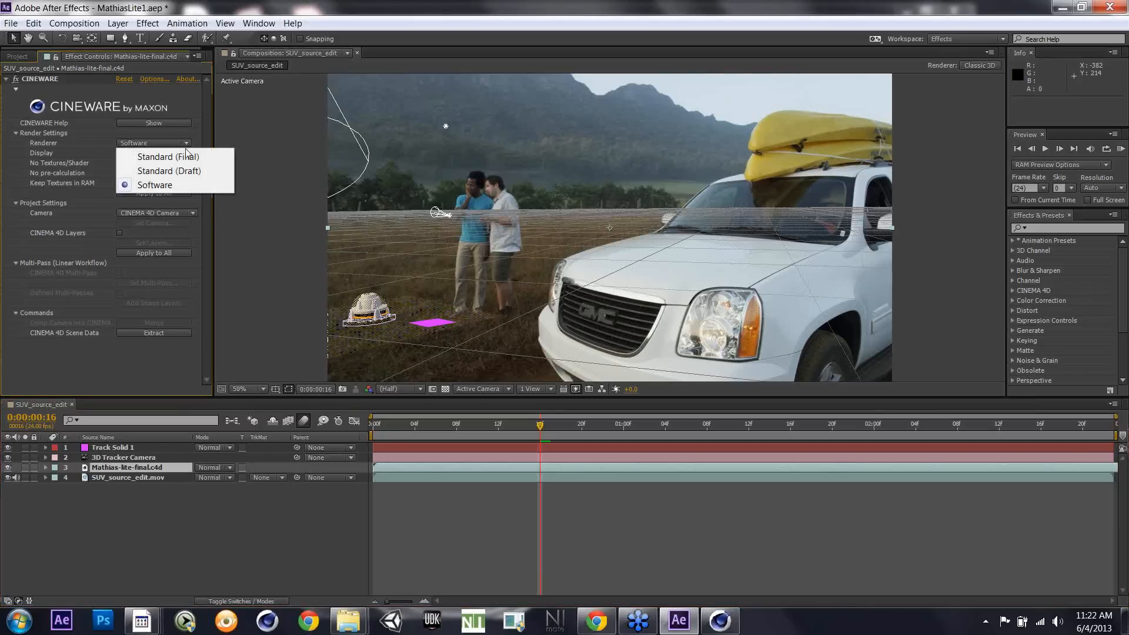
click(169, 187)
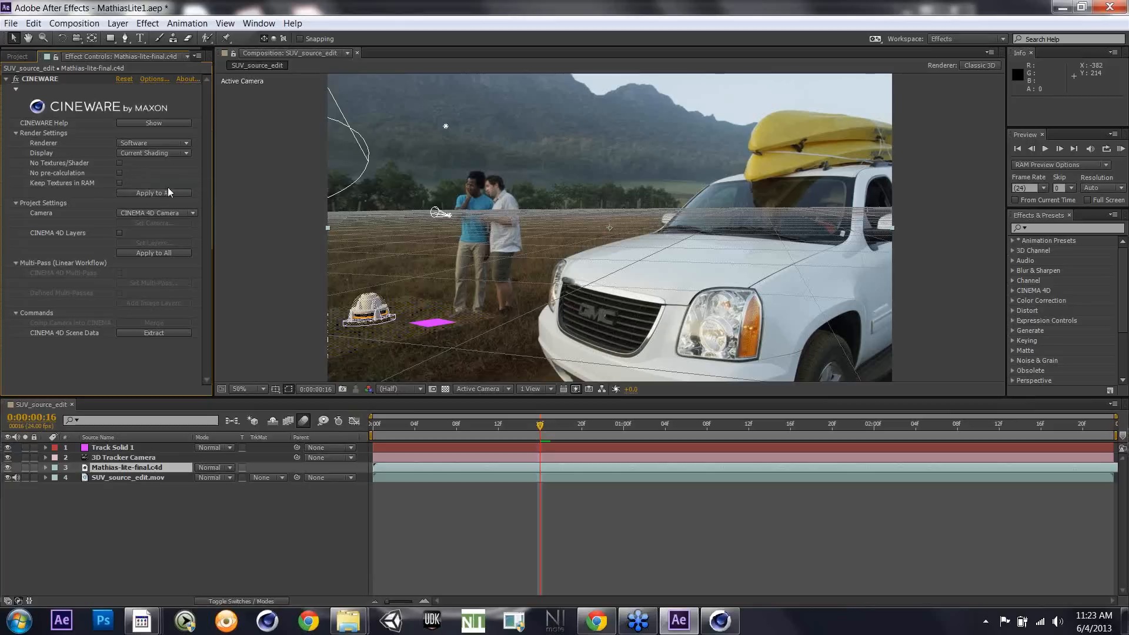
click(666, 425)
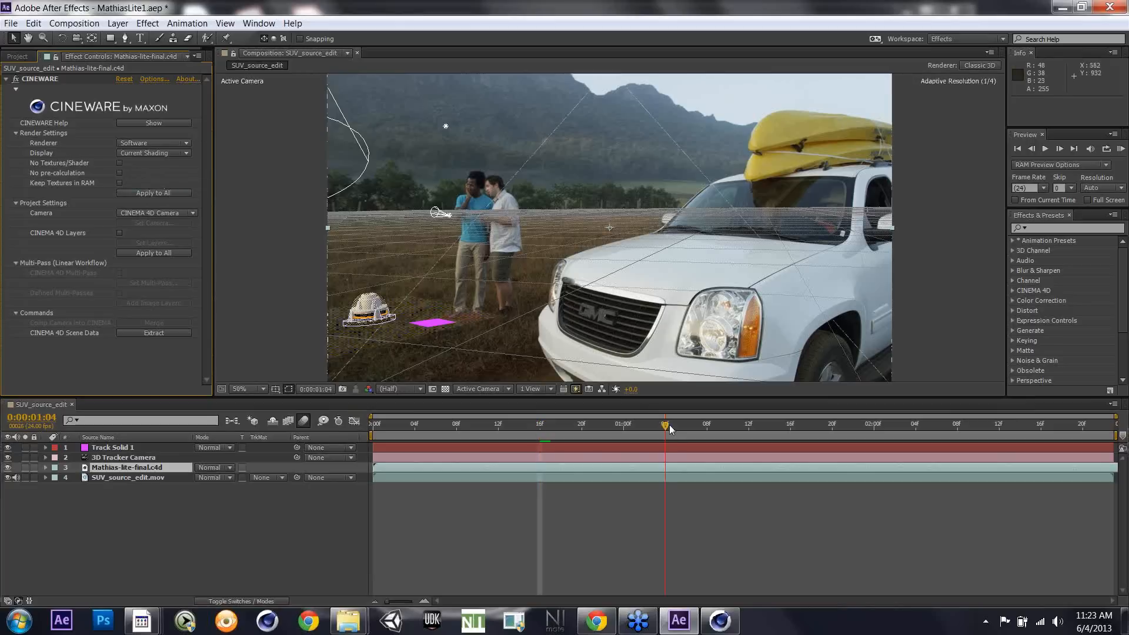
click(832, 425)
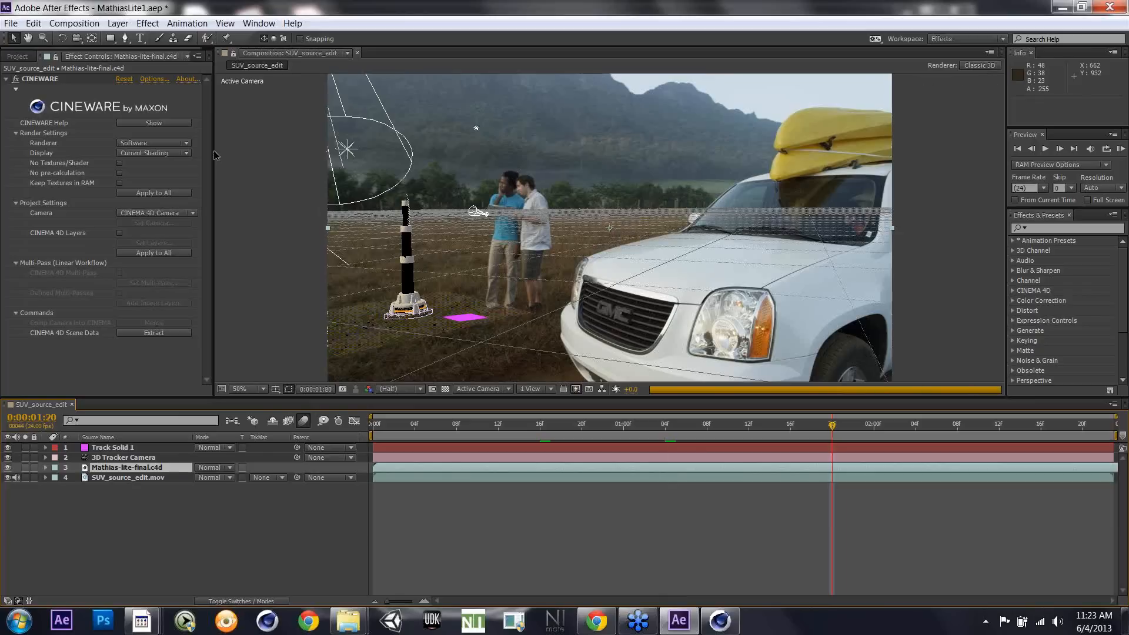
Step: Preview the frame with the CINEWARE renderer on Standard (Draft) and Standard (Final), and set it back to Software
click(186, 146)
click(182, 171)
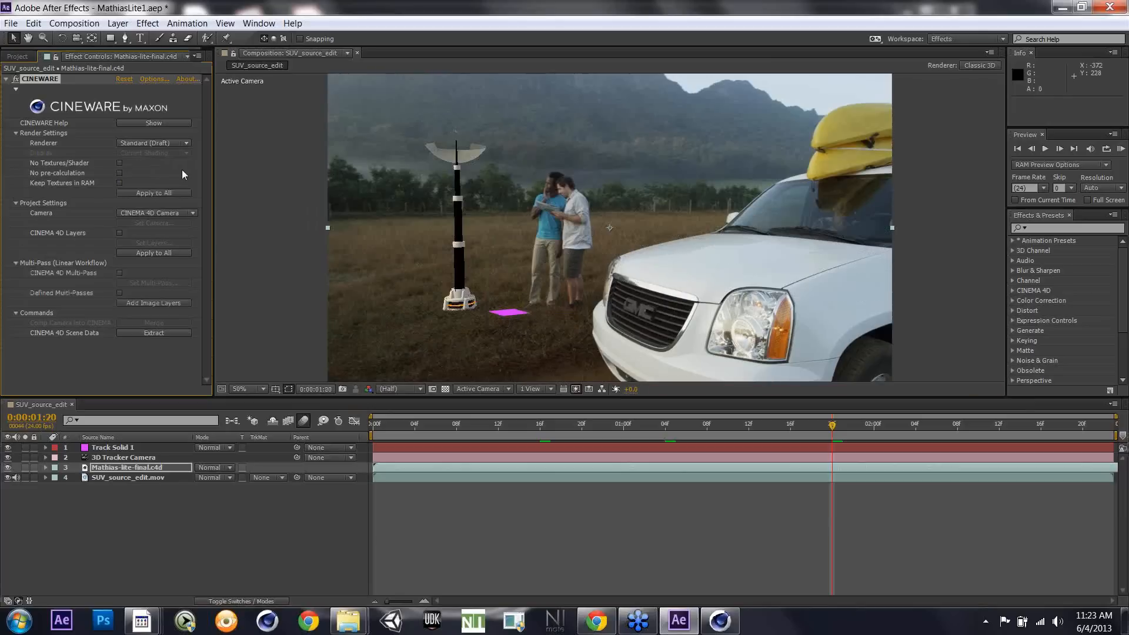
click(186, 143)
click(188, 158)
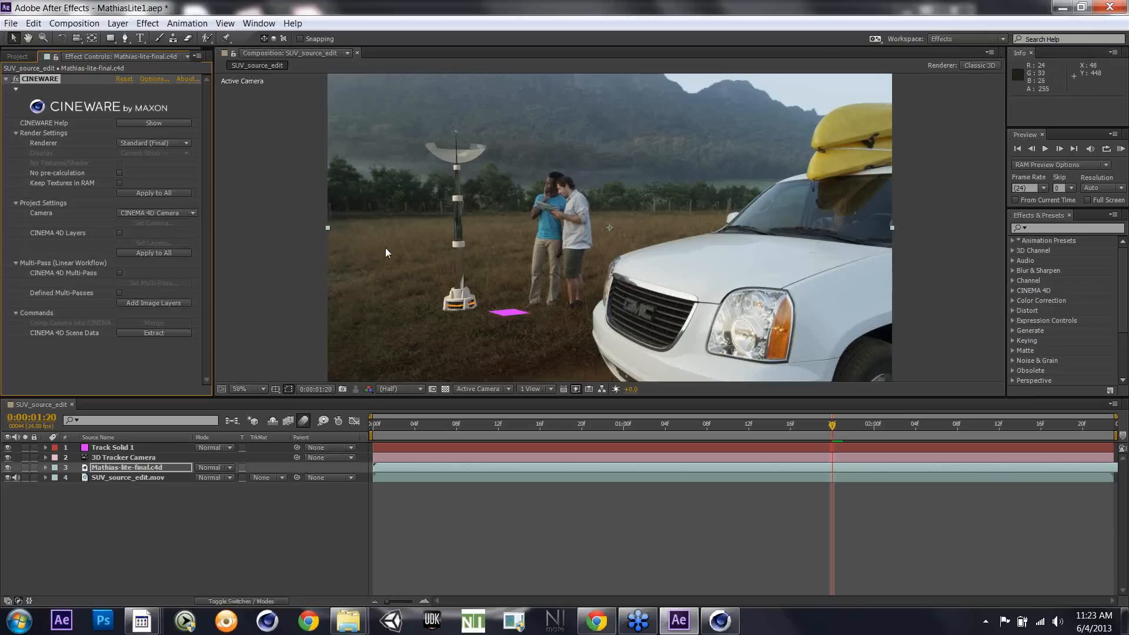
click(166, 143)
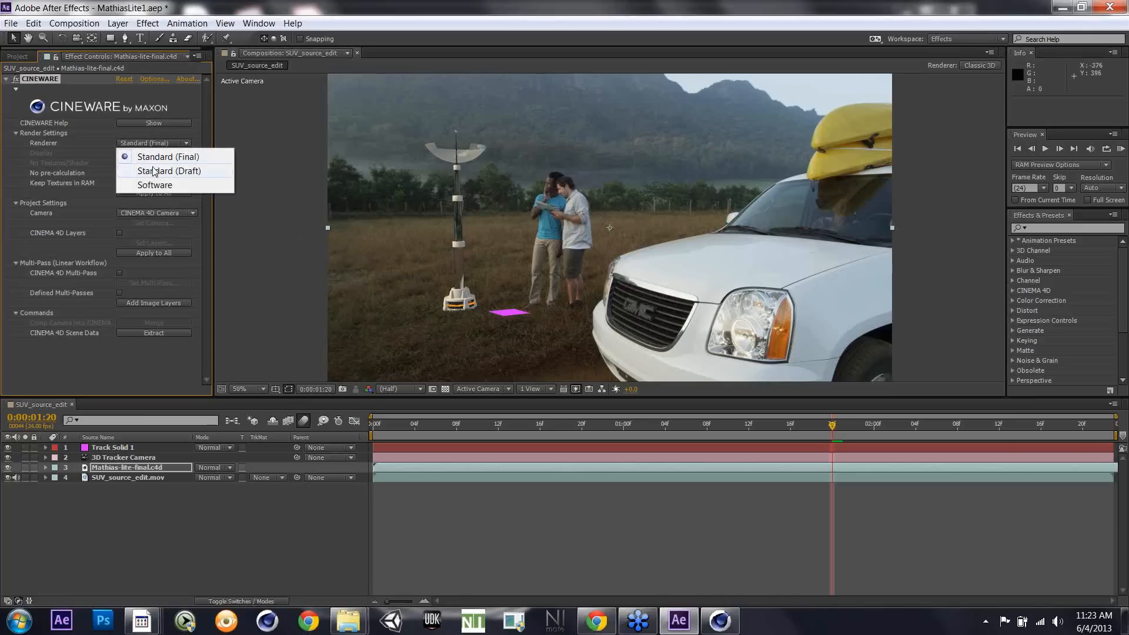
click(142, 186)
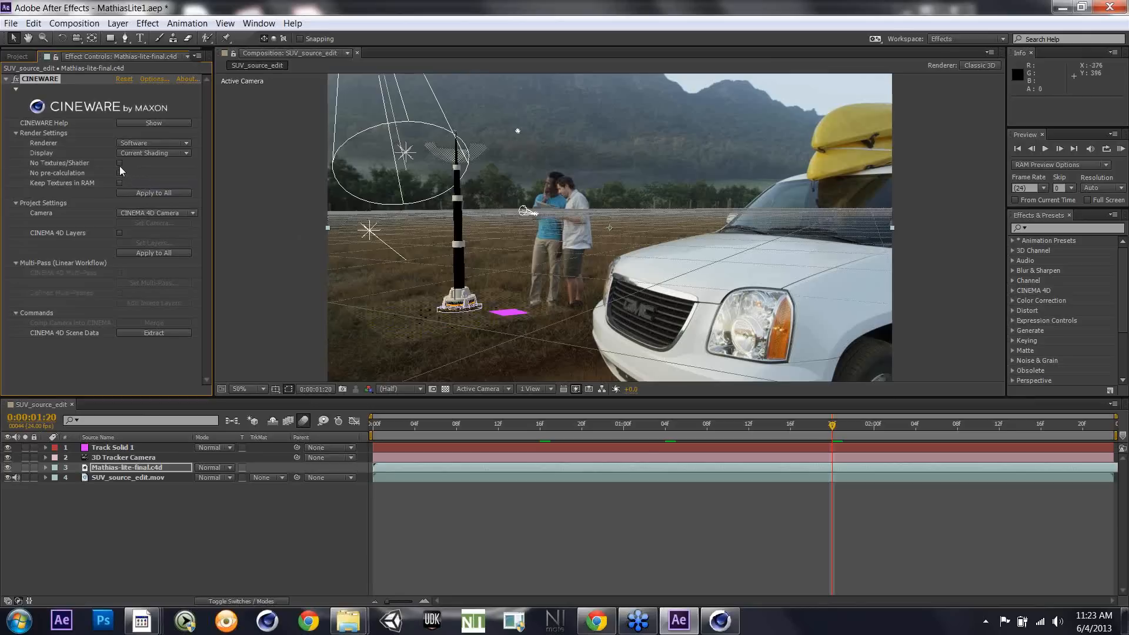
Step: Turn on Keep Textures in RAM in the CINEWARE settings of the Mathias-lite-final.c4d layer and duplicate the layer
click(119, 184)
click(111, 468)
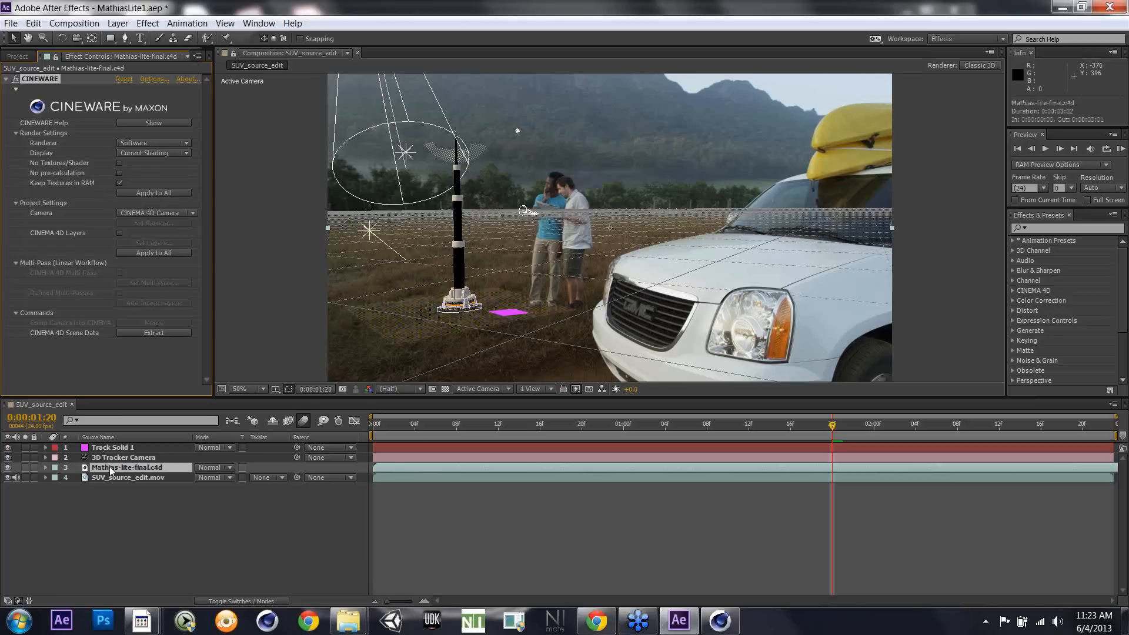
key(ctrl+d)
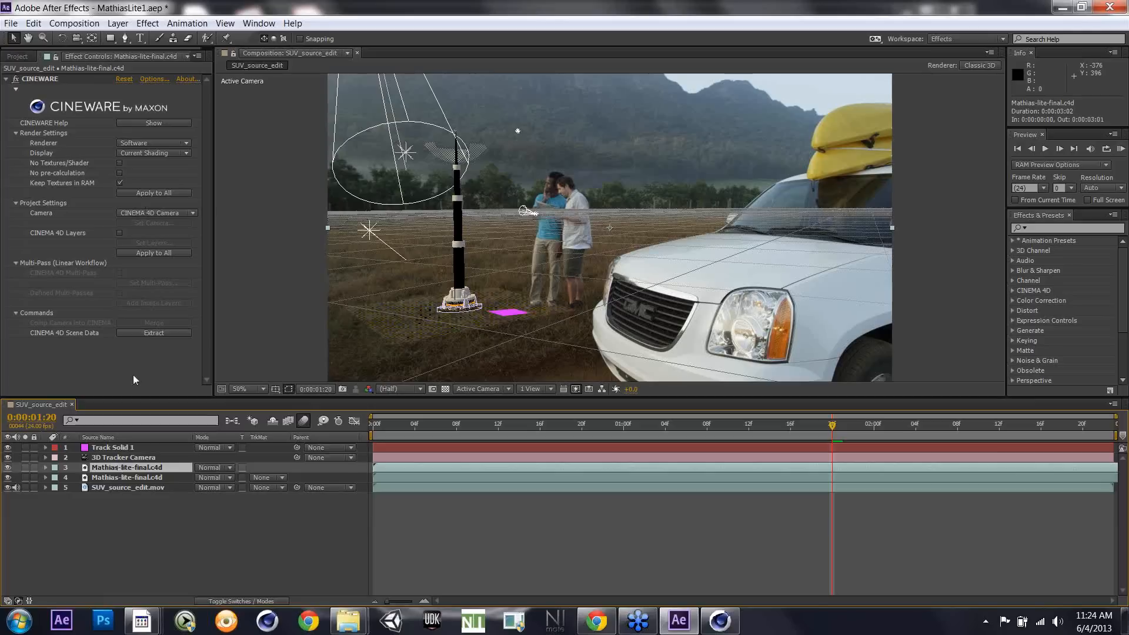
Step: Set the upper Mathias-lite-final.c4d copy's CINEWARE display to Box, compare the view with it hidden, and apply the render settings to all copies
click(187, 153)
click(194, 130)
click(187, 153)
click(178, 195)
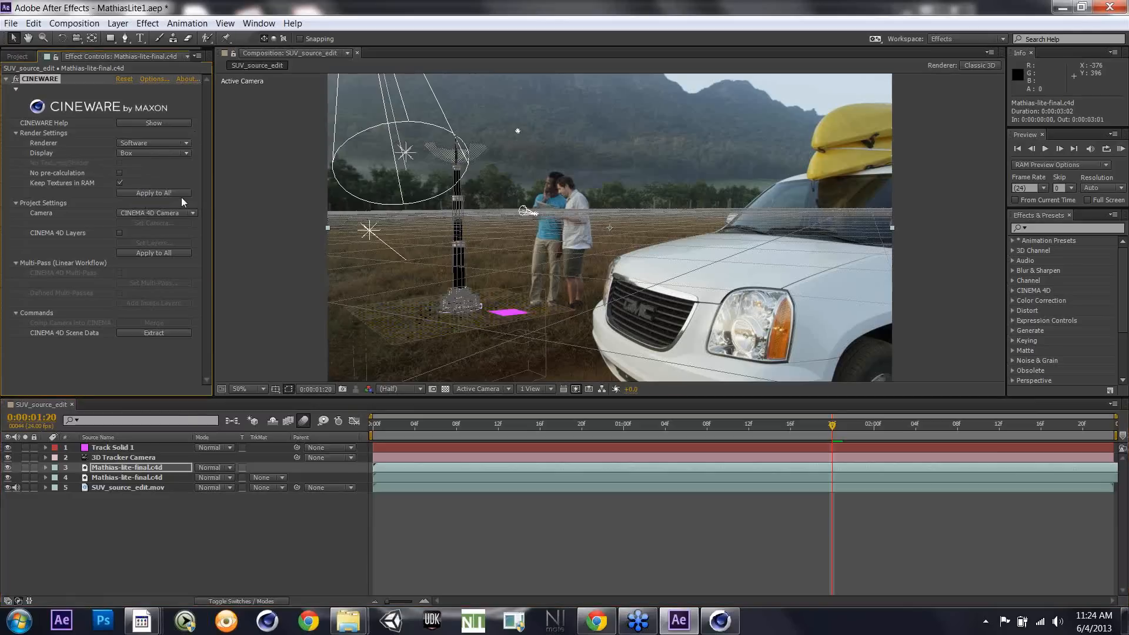
click(7, 468)
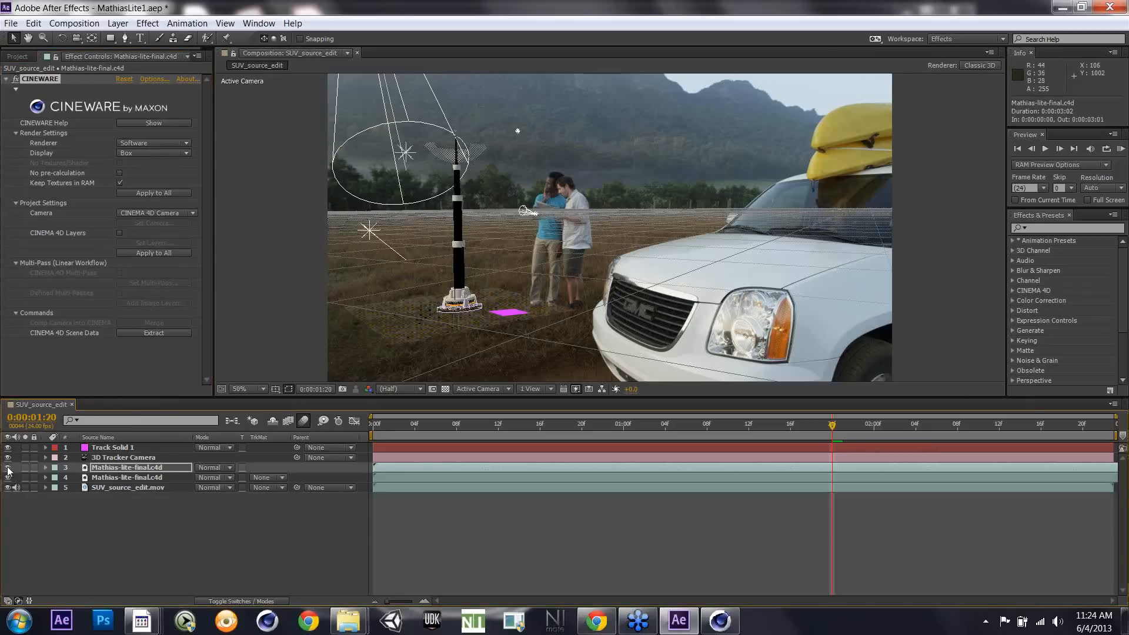
click(8, 469)
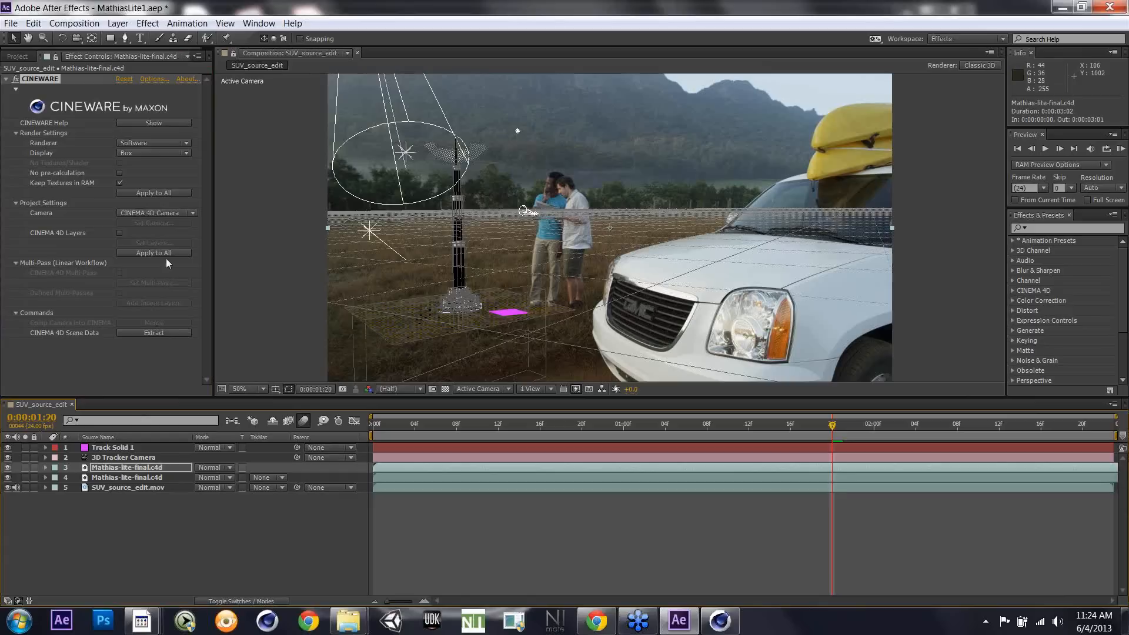
click(170, 194)
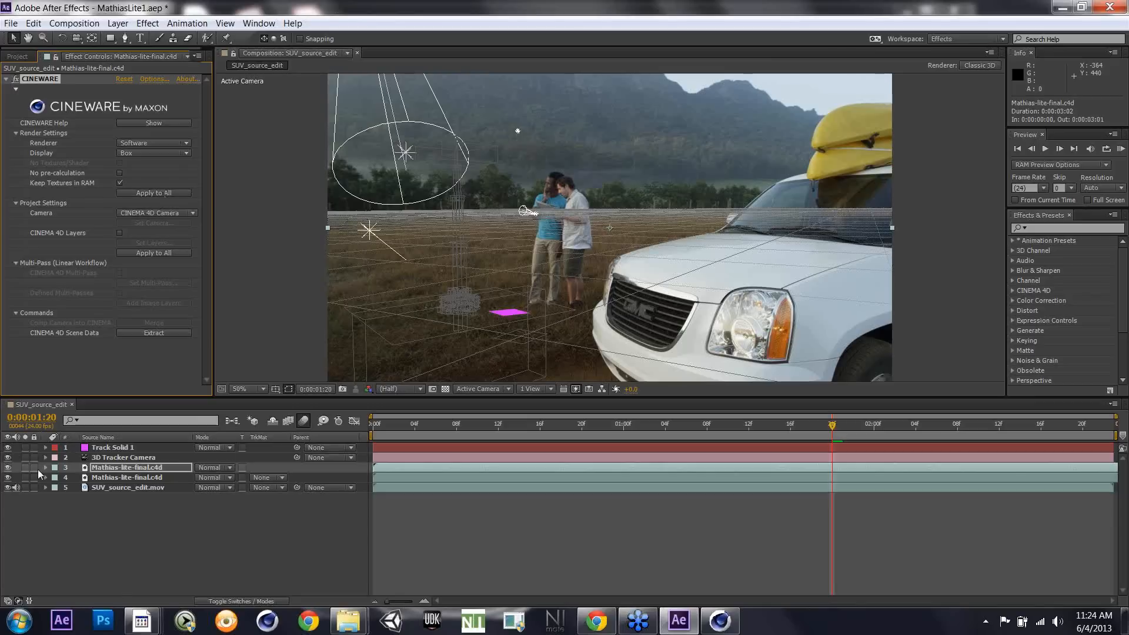
Step: Set the upper Mathias-lite-final.c4d copy's display to Current Shading, and delete that copy
click(177, 152)
click(182, 168)
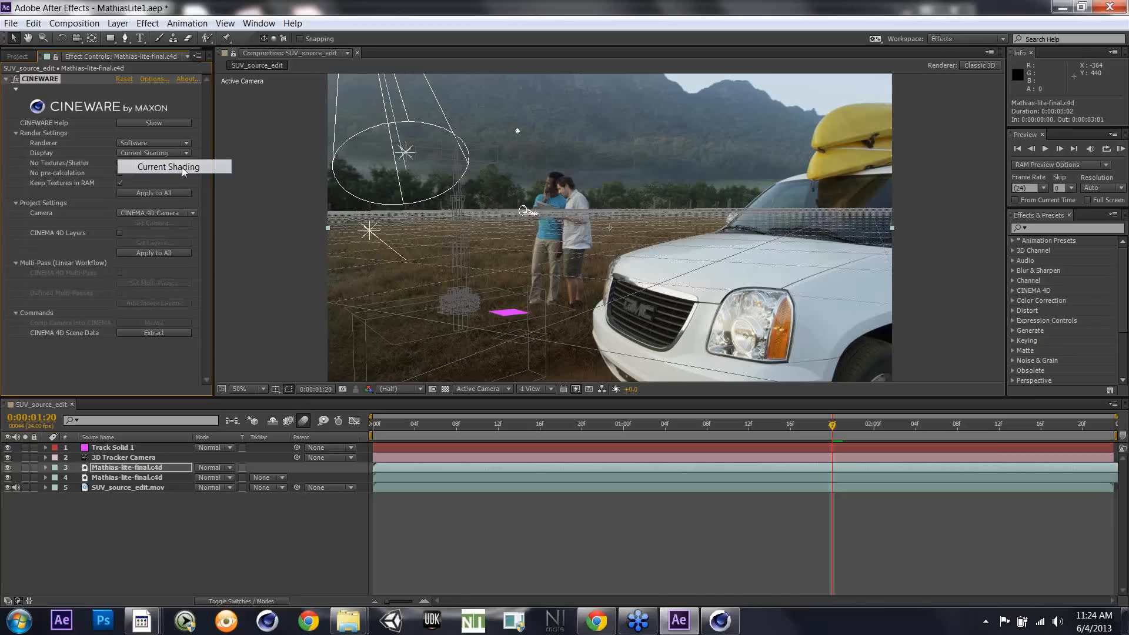
click(107, 468)
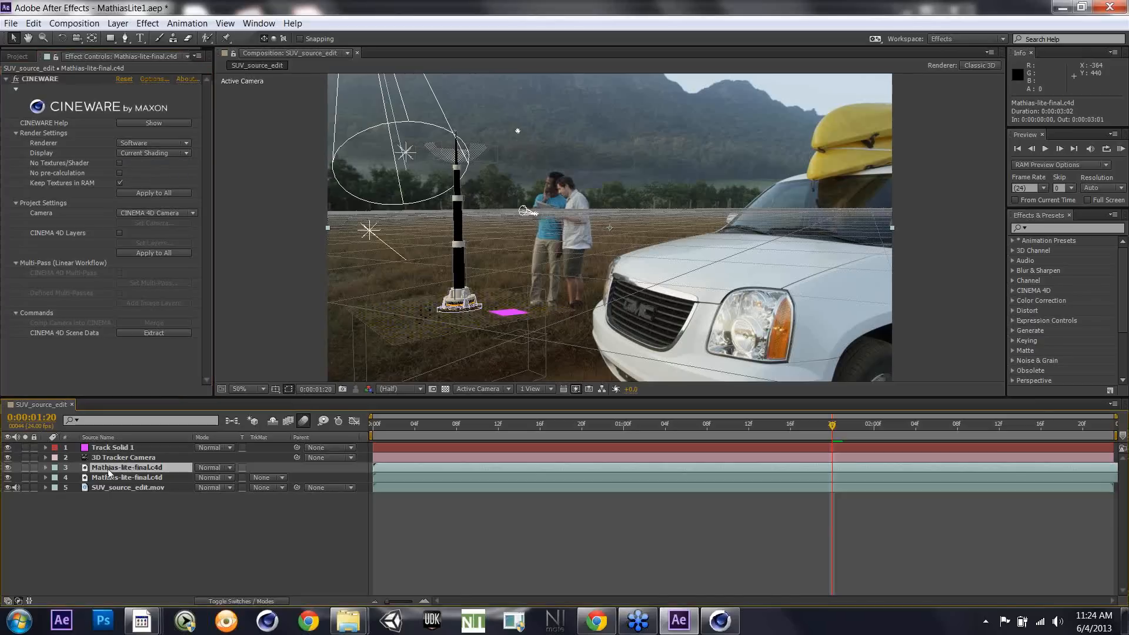
key(Delete)
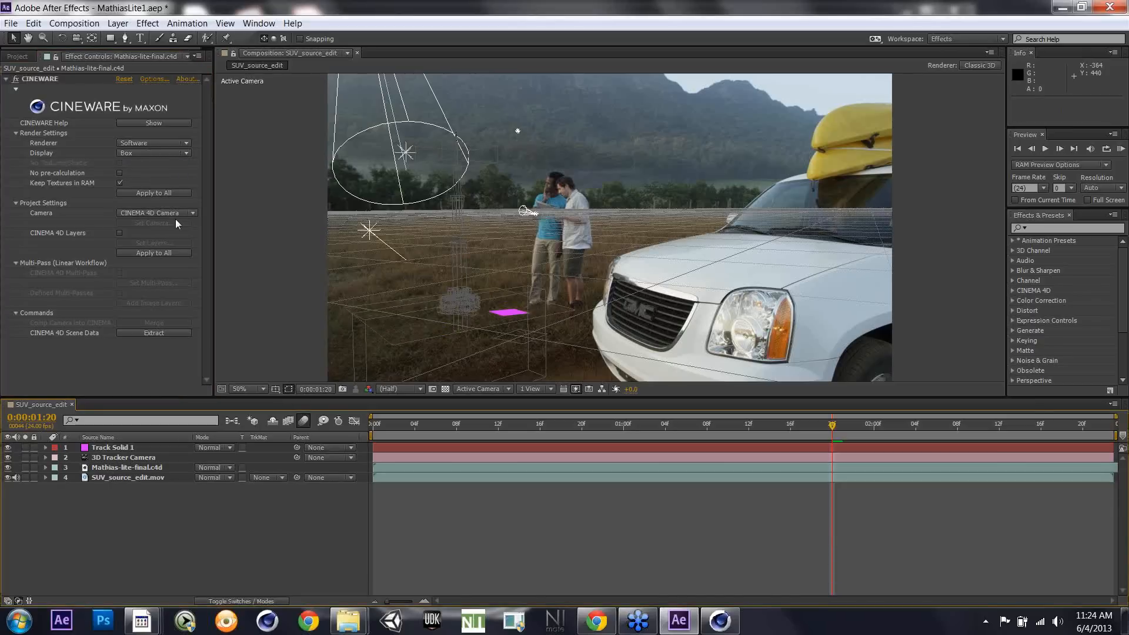
Step: Set the CINEWARE renderer of the remaining Mathias-lite-final.c4d layer to Standard (Final)
click(59, 203)
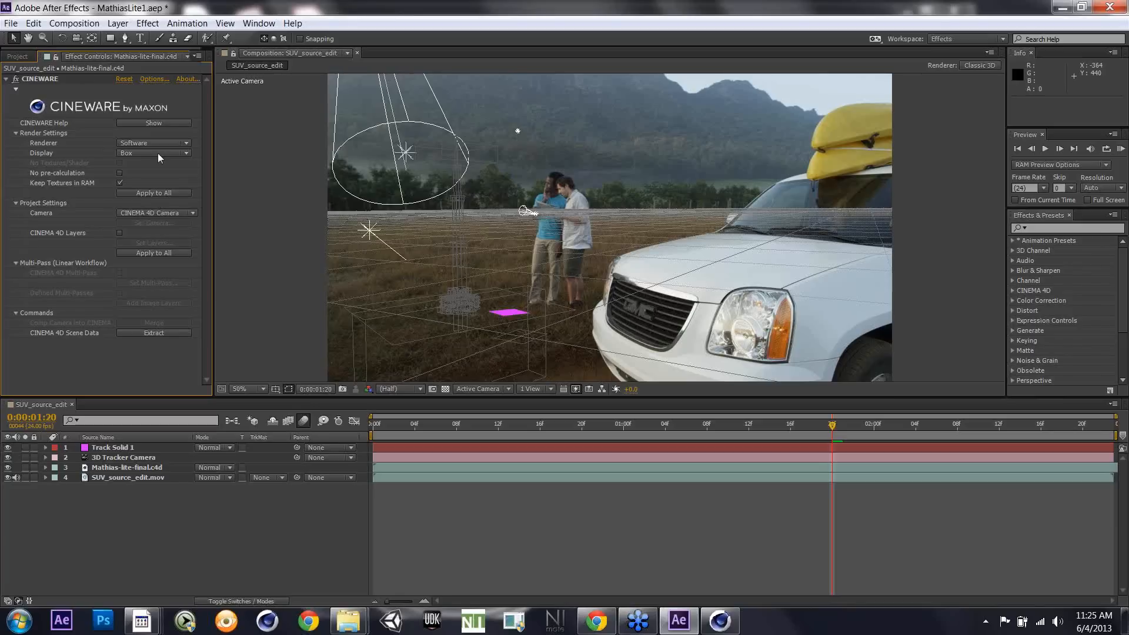
click(180, 146)
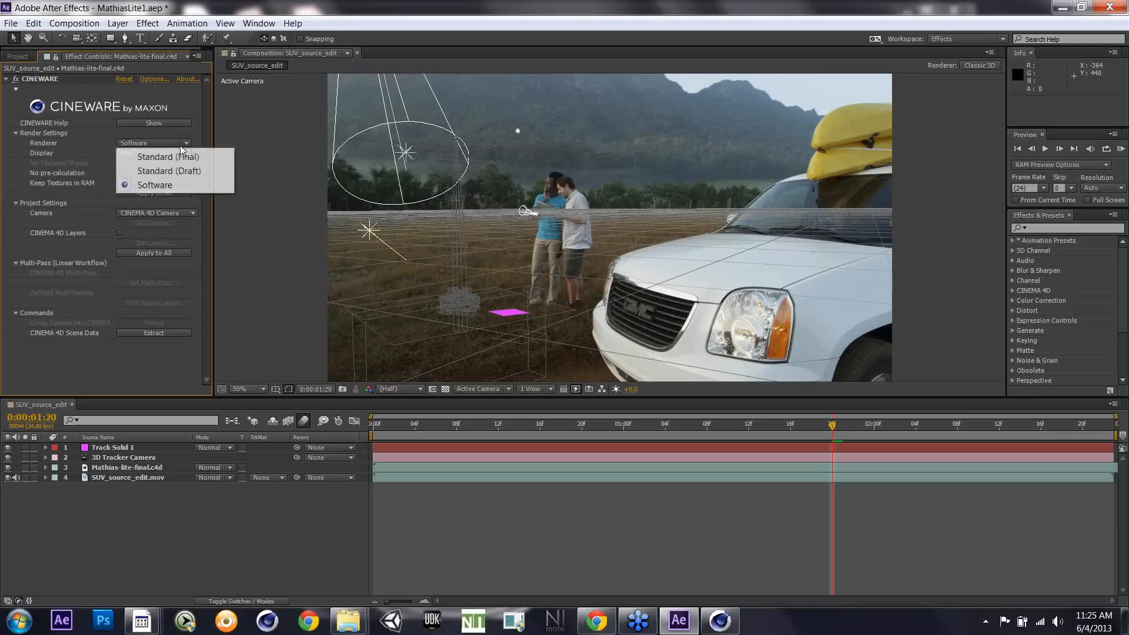
click(186, 157)
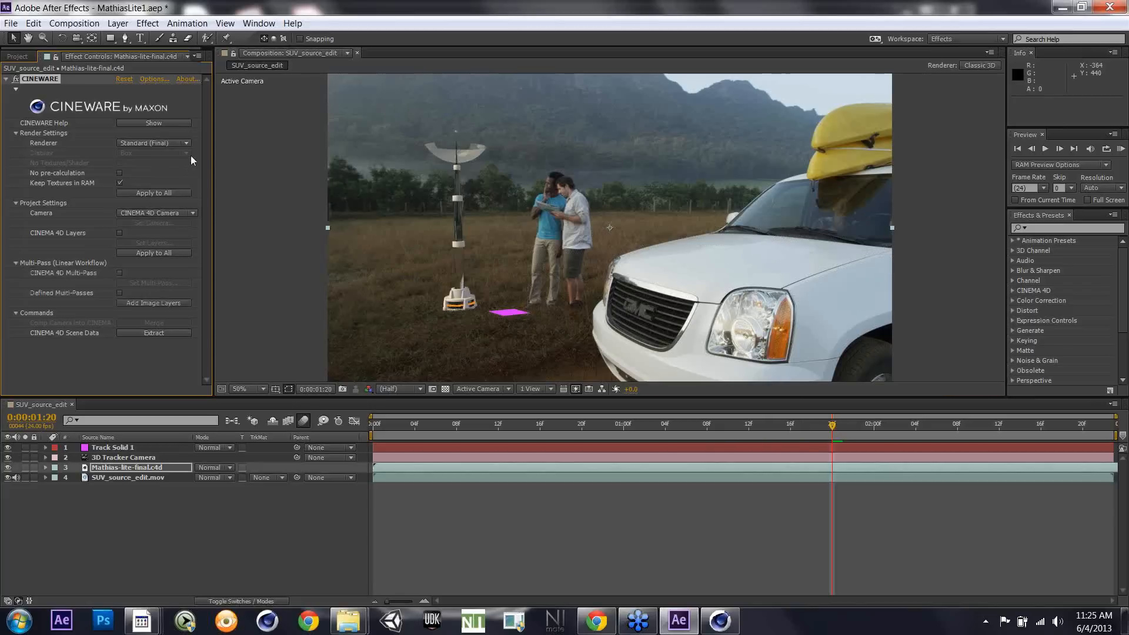
Step: Try the CINEWARE camera on Comp Camera and Centered Comp Camera, and set it to Select CINEMA 4D Camera
click(192, 213)
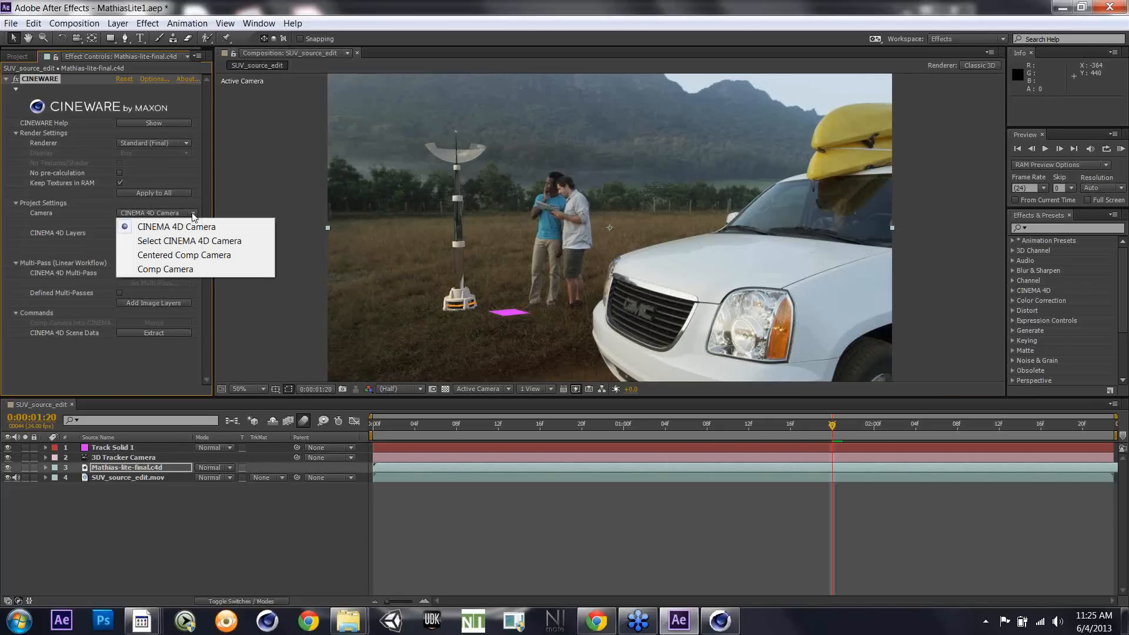
click(195, 268)
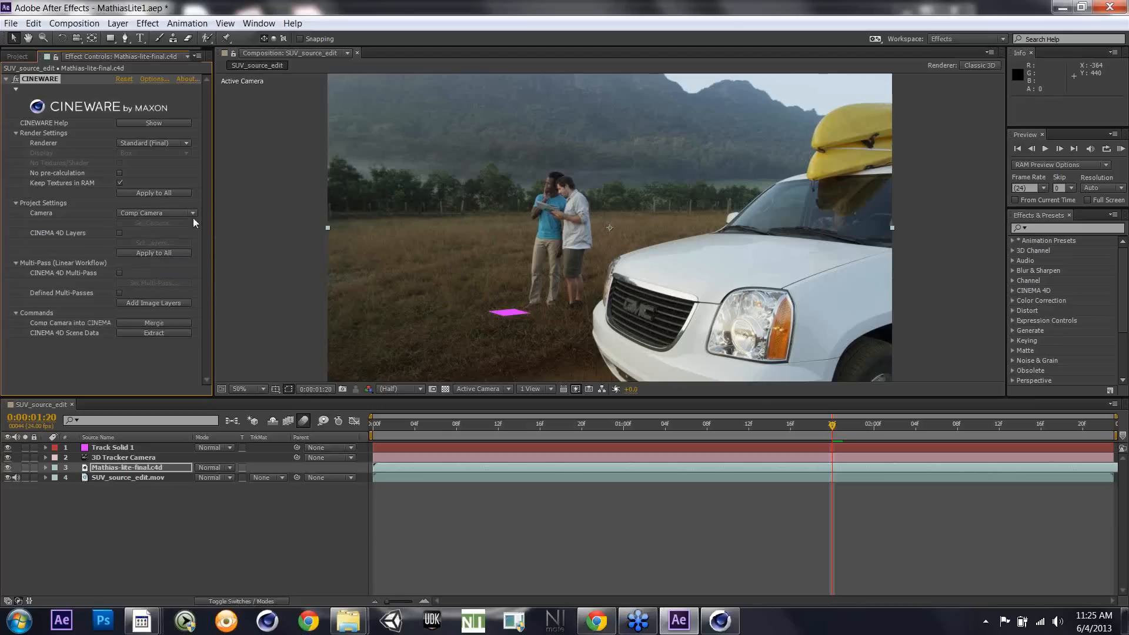
click(193, 212)
click(188, 256)
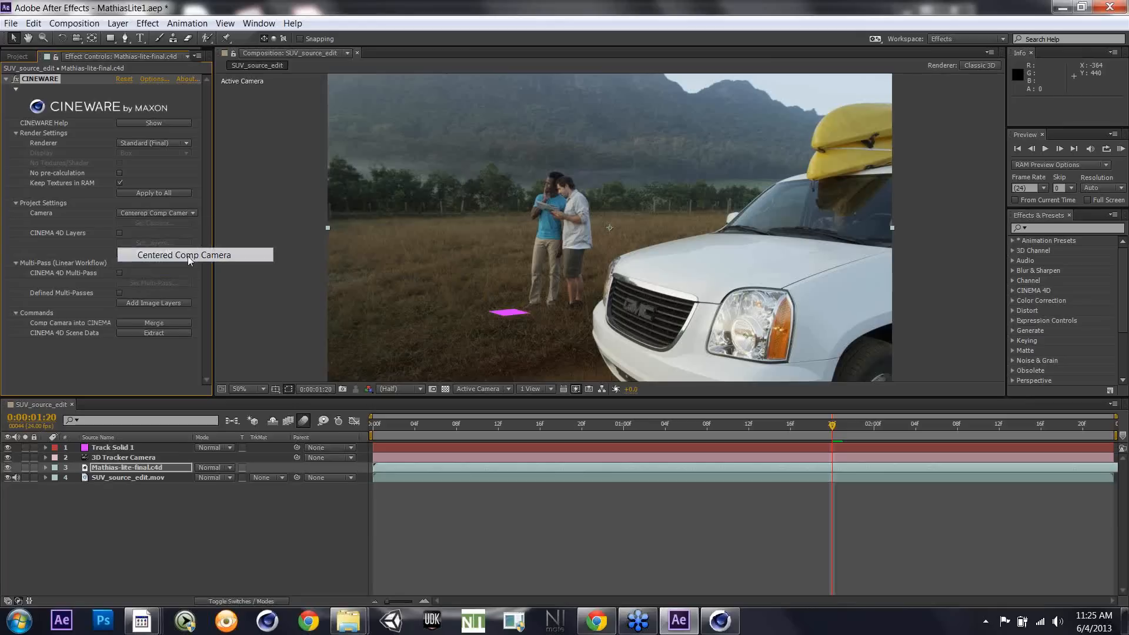
click(196, 214)
click(189, 242)
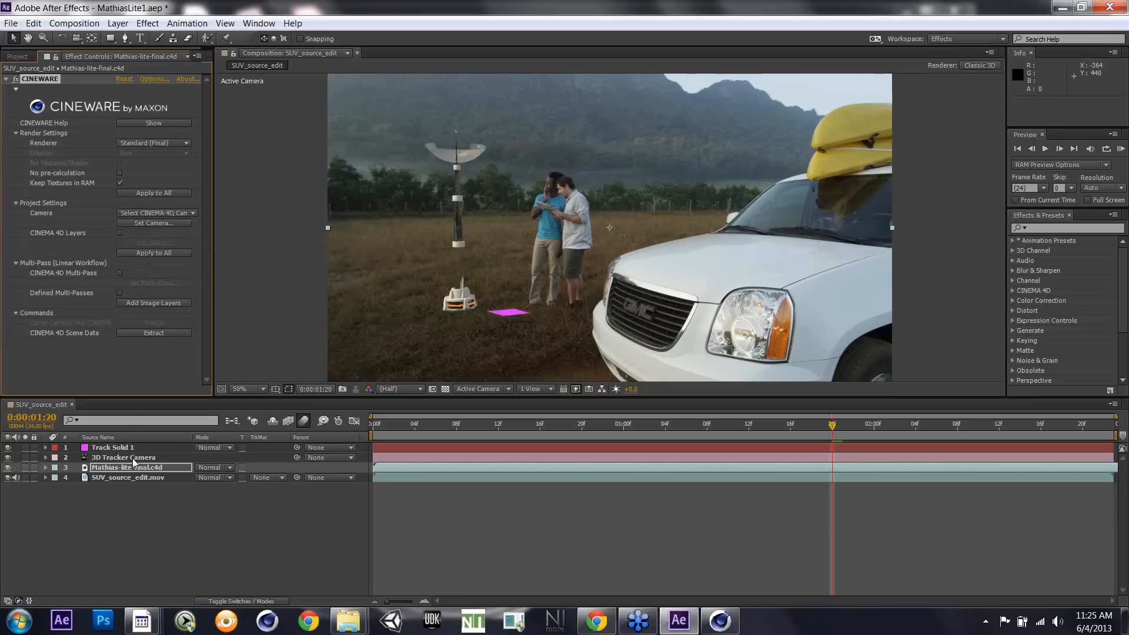
Step: In CINEMA 4D Lite, add a camera named Camera 2 to the scene, and play and stop the animation
key(alt+Tab)
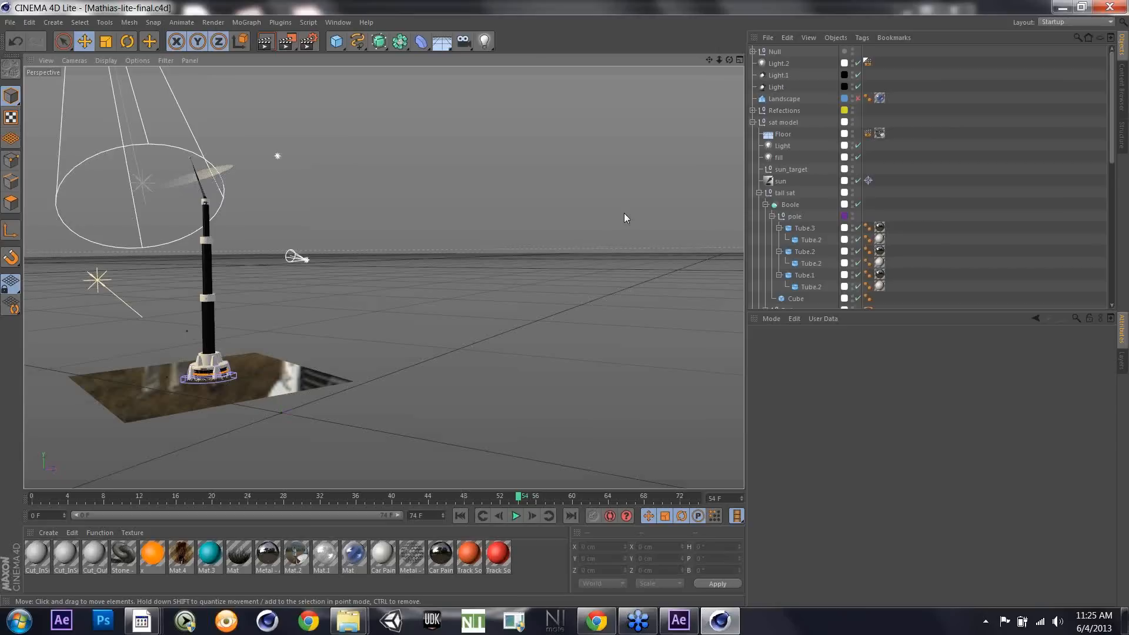
click(464, 44)
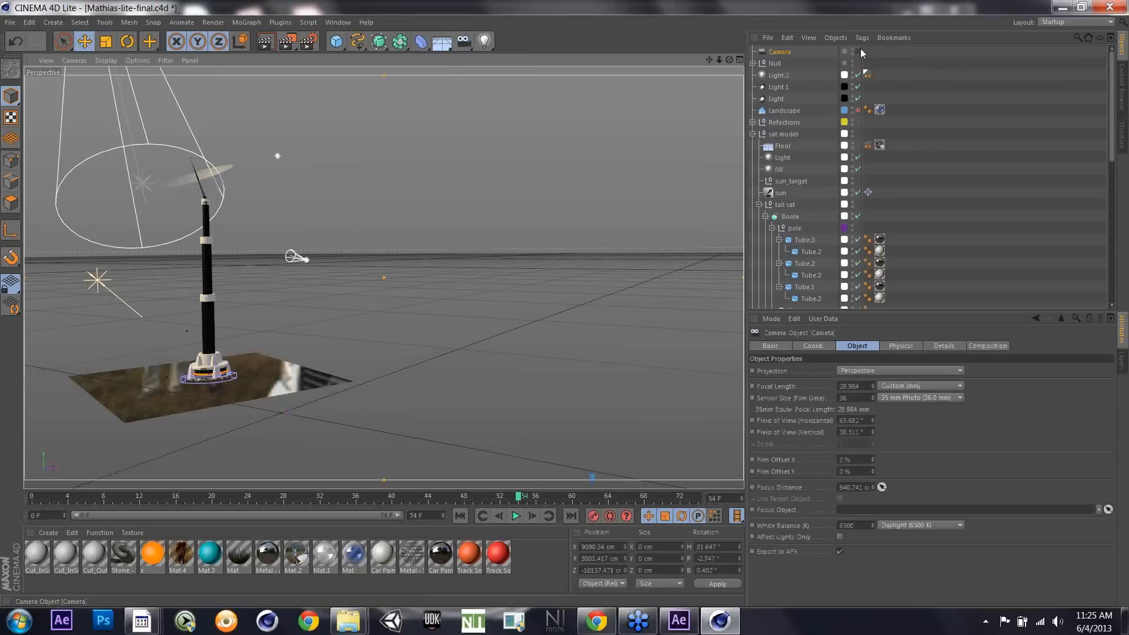
double_click(788, 50)
text(cam)
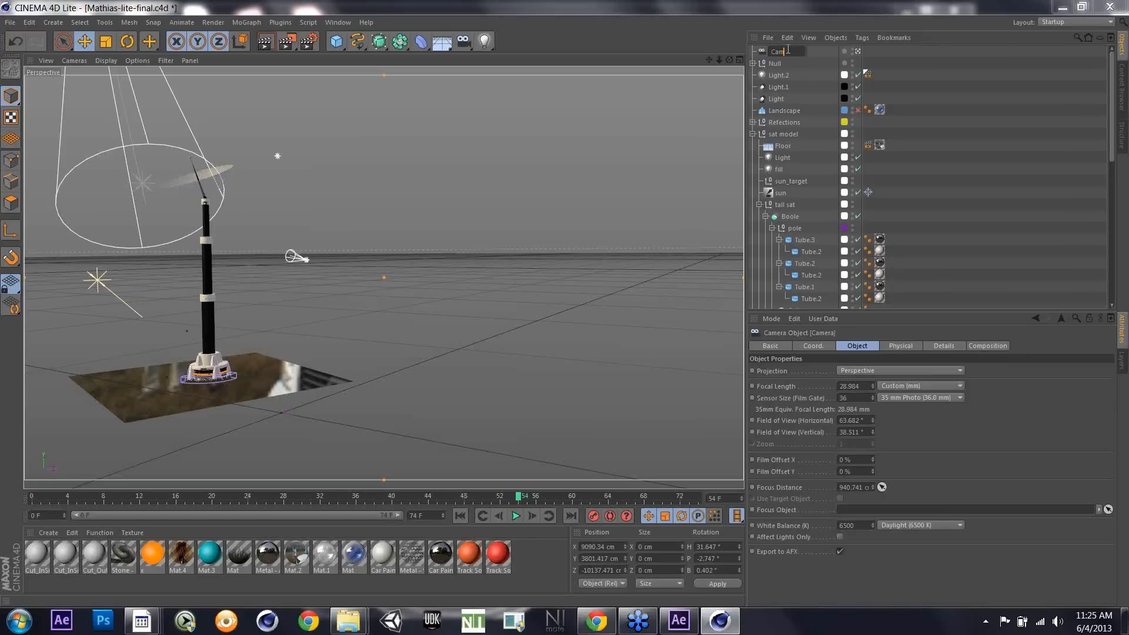
text(era 2)
key(Return)
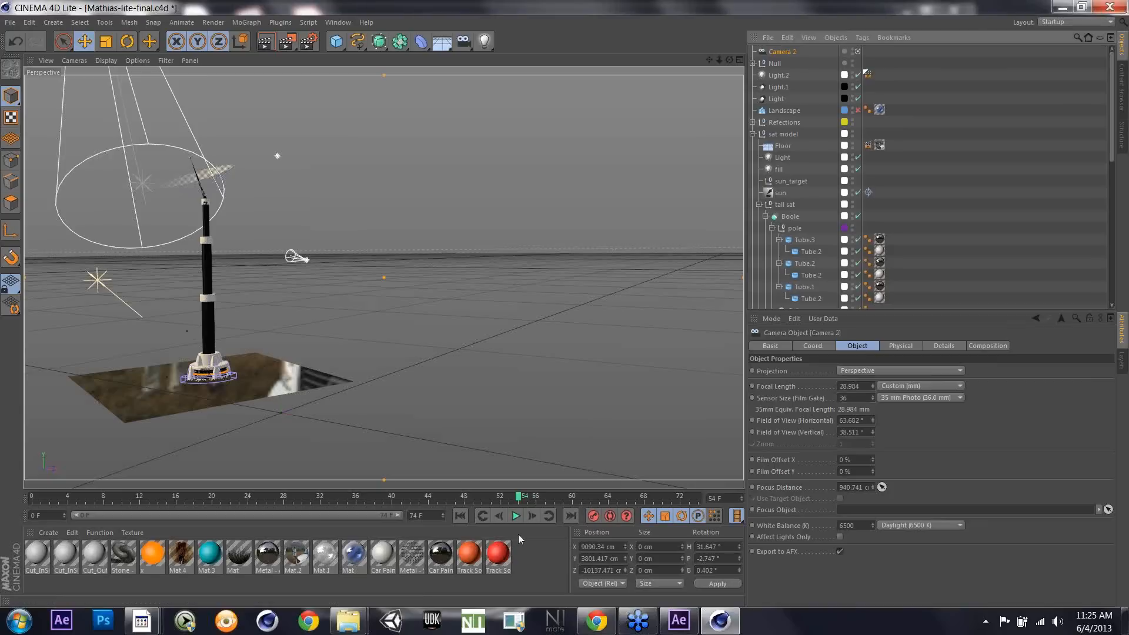
click(516, 515)
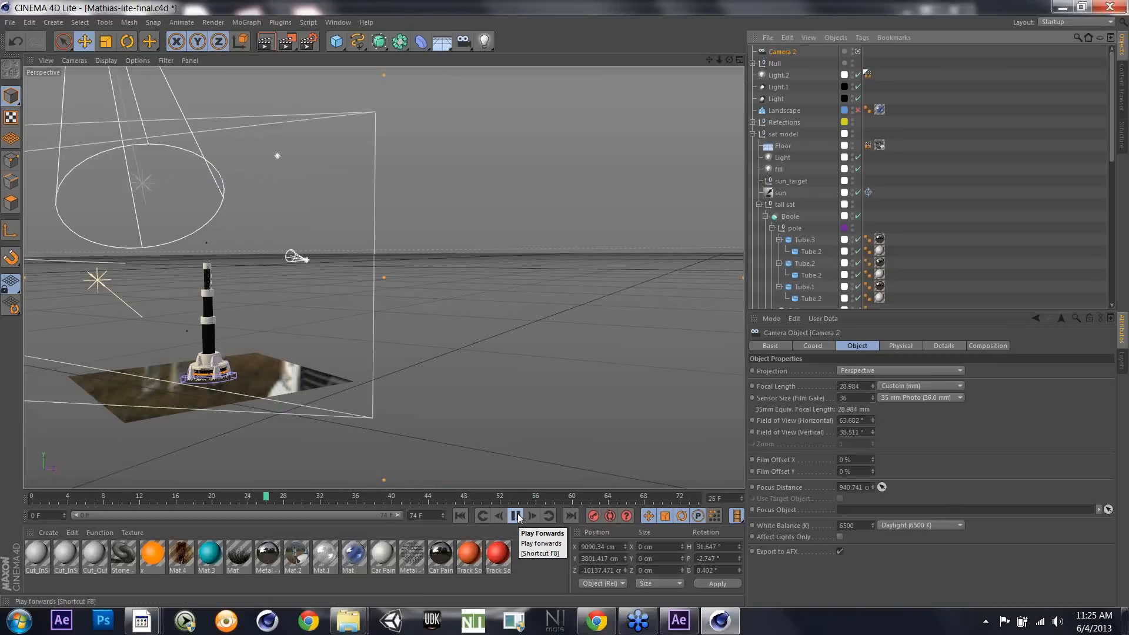
click(516, 516)
key(alt+Tab)
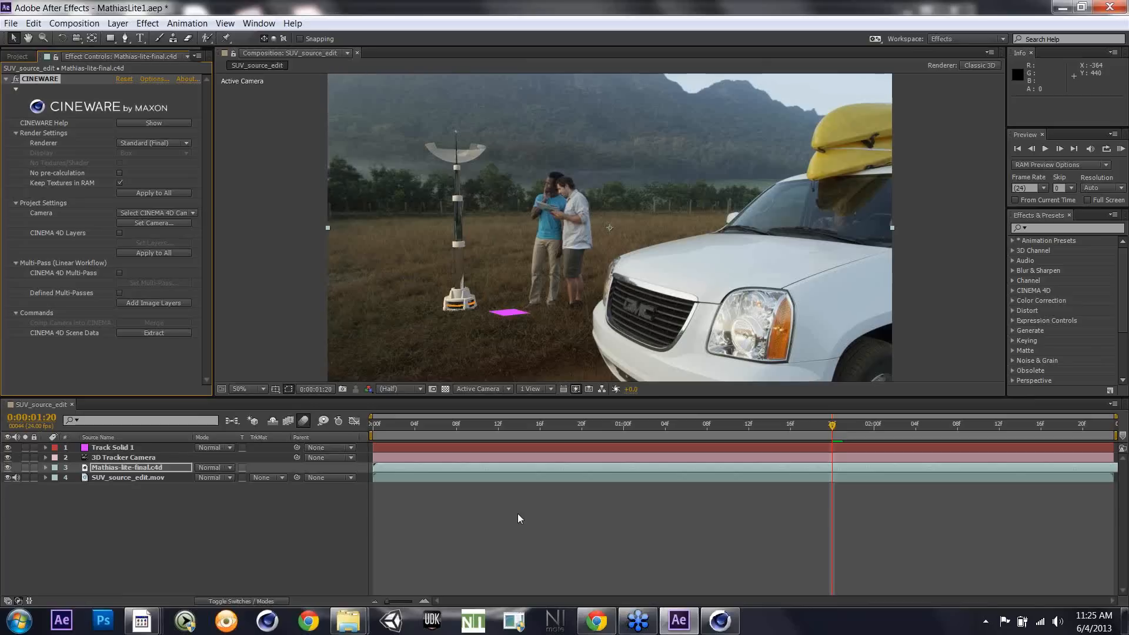
click(139, 222)
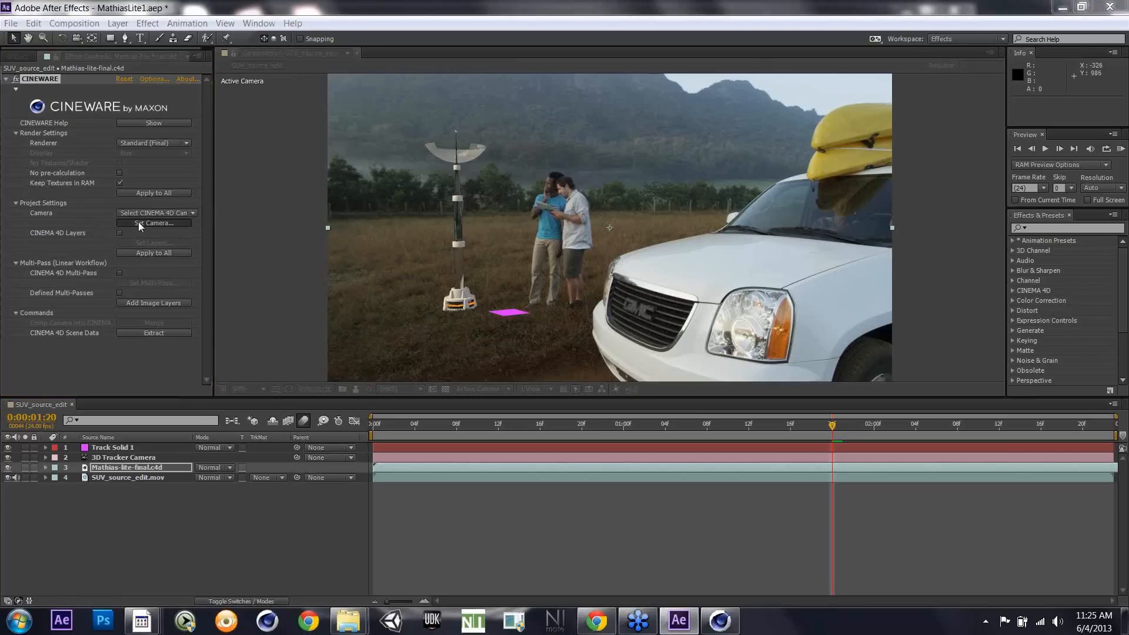
click(549, 307)
click(619, 317)
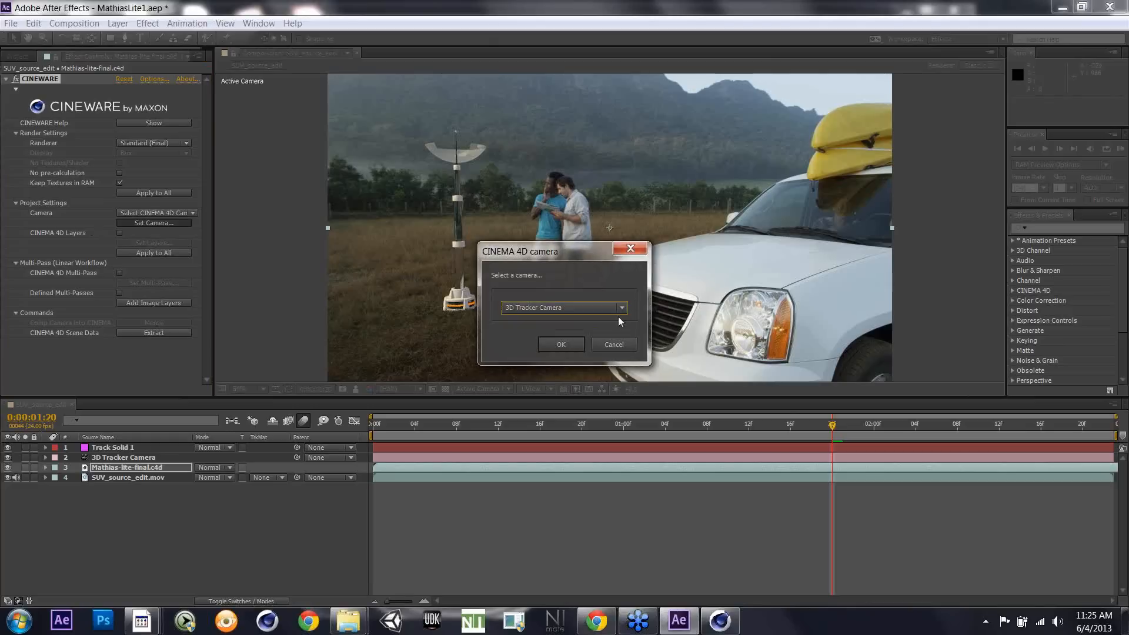
click(619, 337)
Step: Save the scene in CINEMA 4D Lite, and back in After Effects set the layer's CINEMA 4D camera to Camera 2
key(alt+Tab)
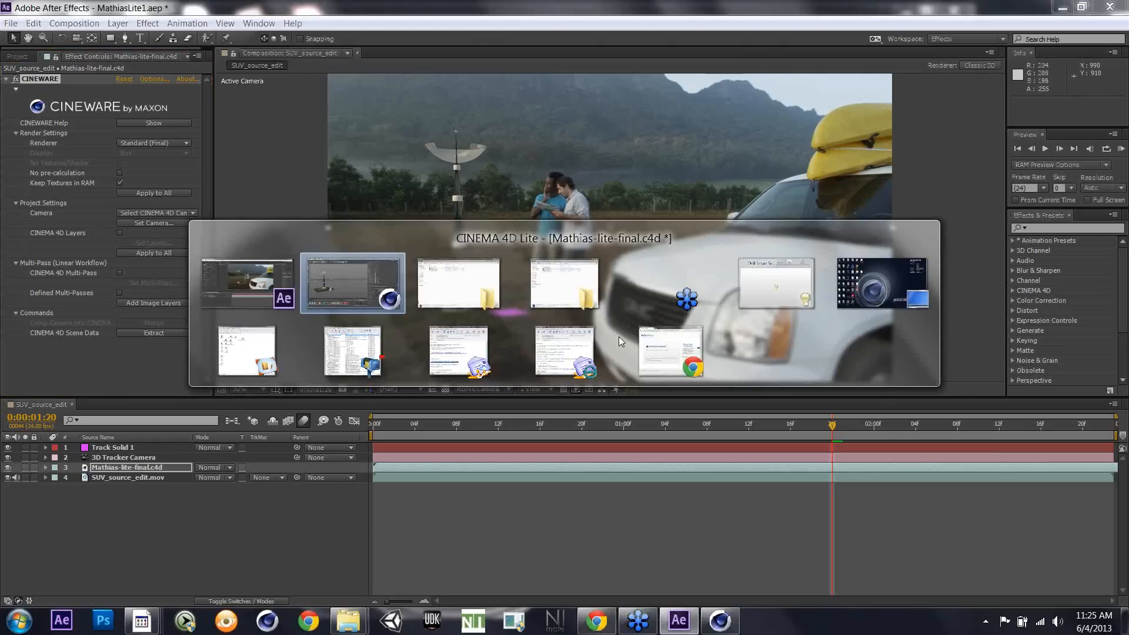
key(alt+Tab)
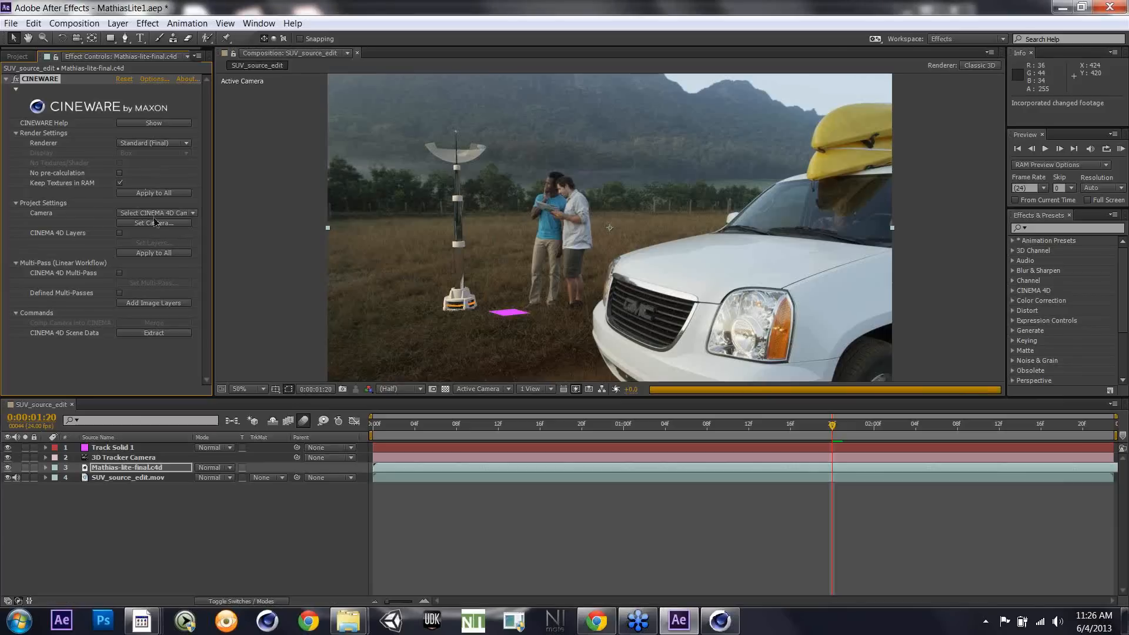
click(156, 222)
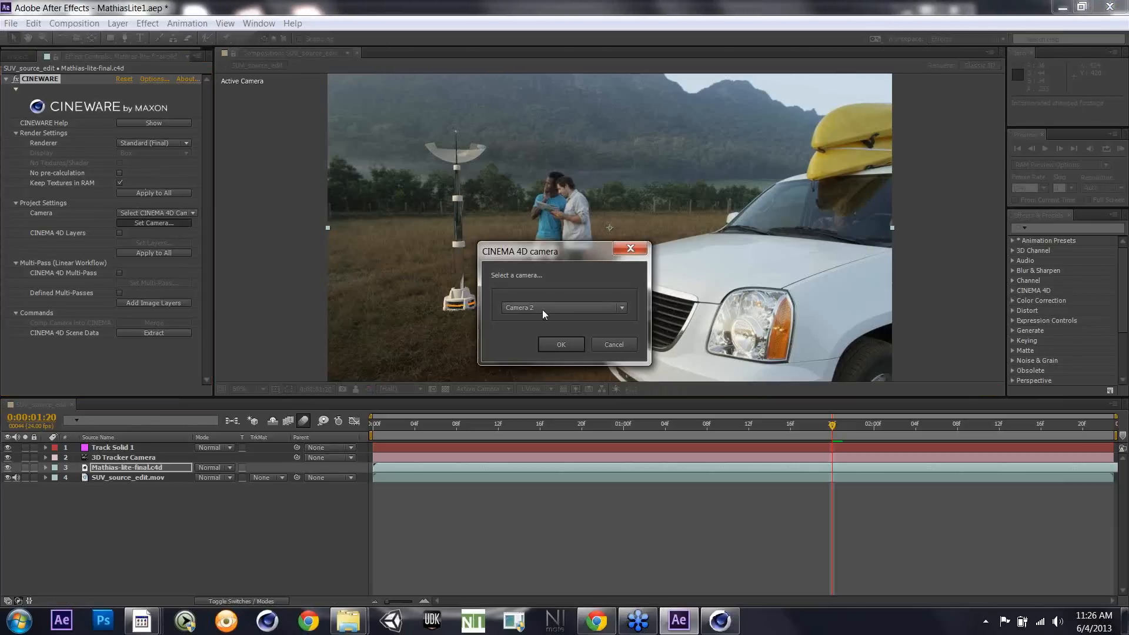
click(562, 344)
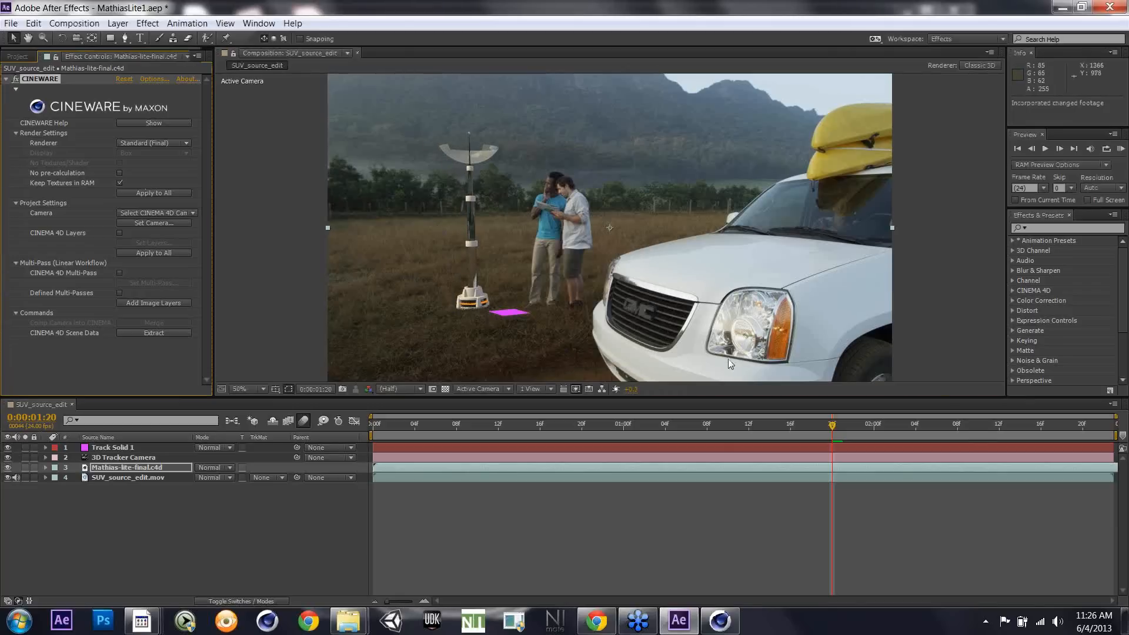
Step: View the composite at 0:00:01:04 and 0:00:00:09, and set the layer's CINEMA 4D camera back to 3D Tracker Camera
click(664, 426)
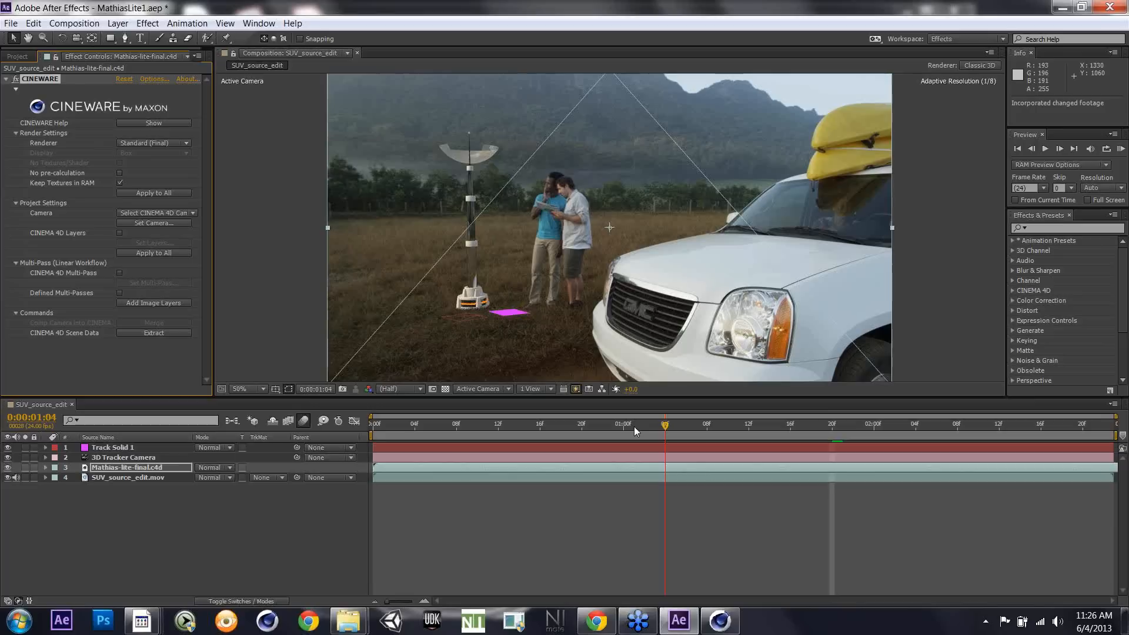
drag(634, 426, 471, 437)
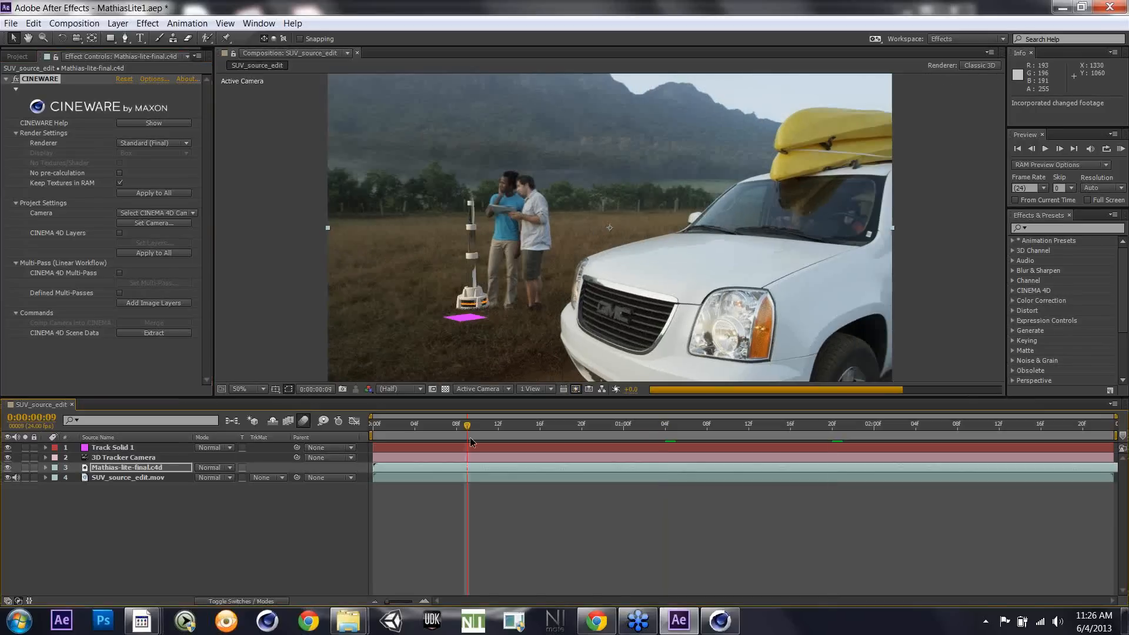
click(178, 211)
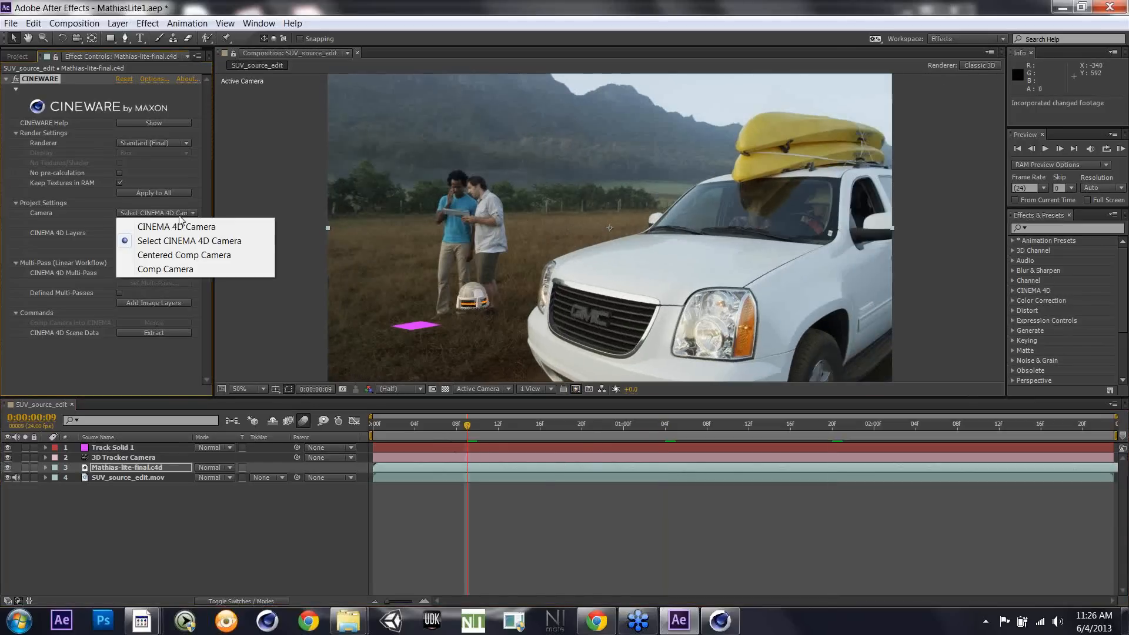
click(86, 242)
click(149, 223)
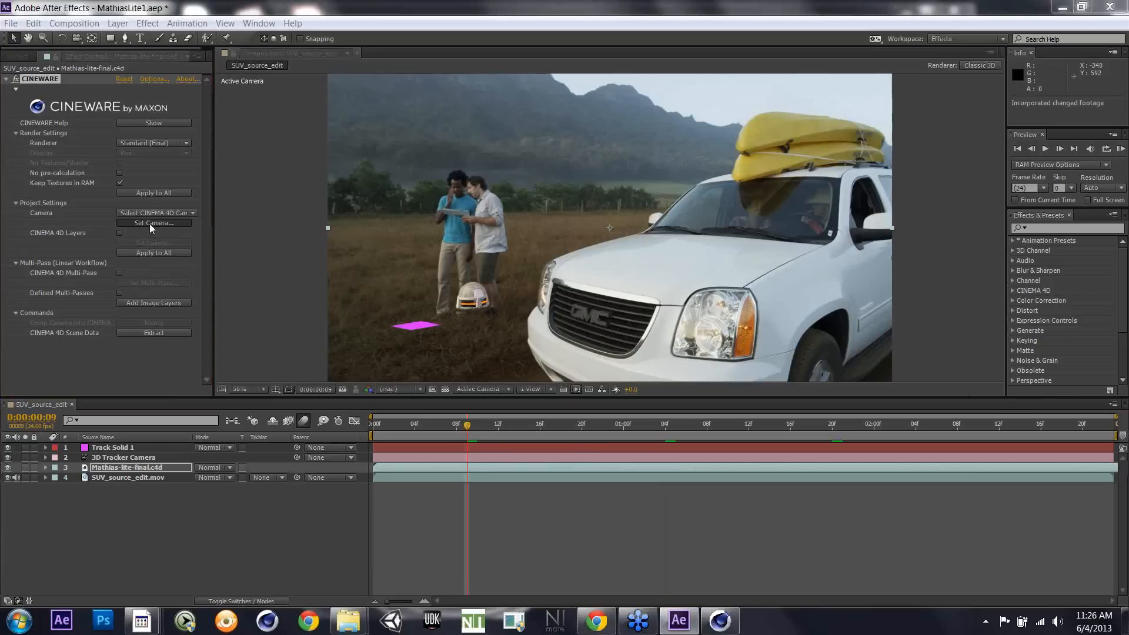
click(542, 308)
click(541, 332)
click(558, 348)
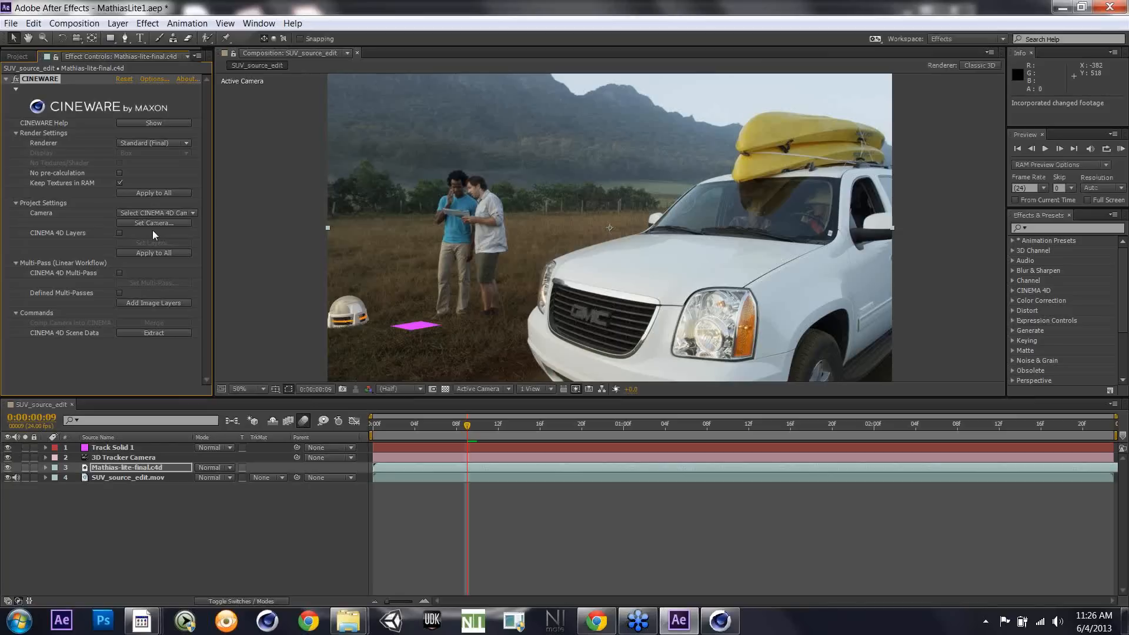
Step: Turn on CINEMA 4D Layers in the CINEWARE settings, and enable the Landscape object in CINEMA 4D Lite
click(119, 233)
key(alt+Tab)
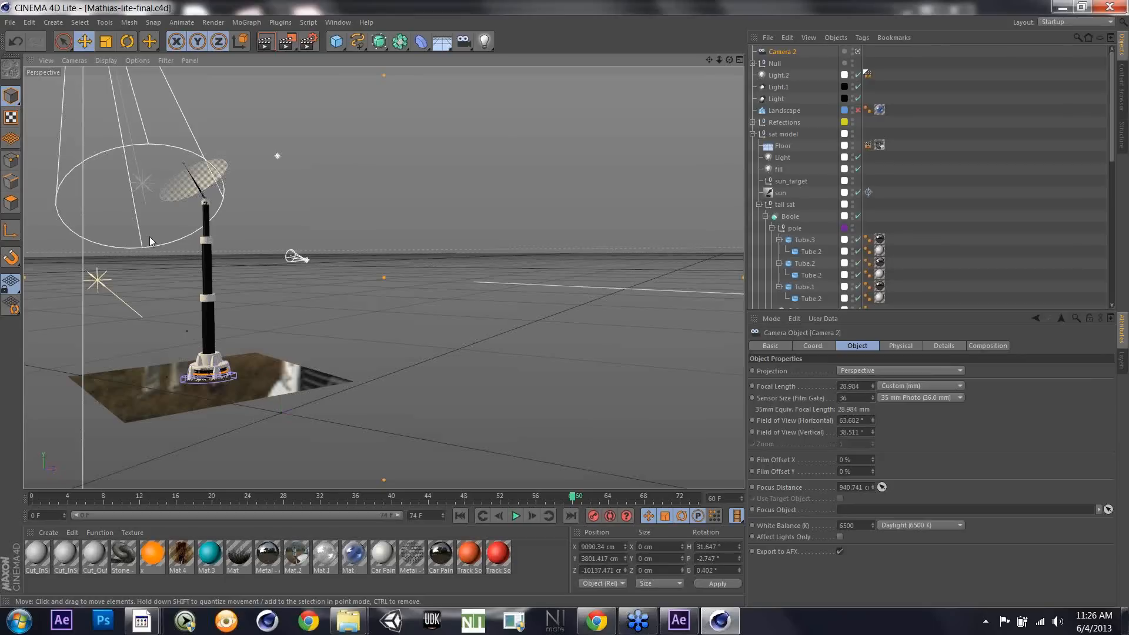
click(859, 110)
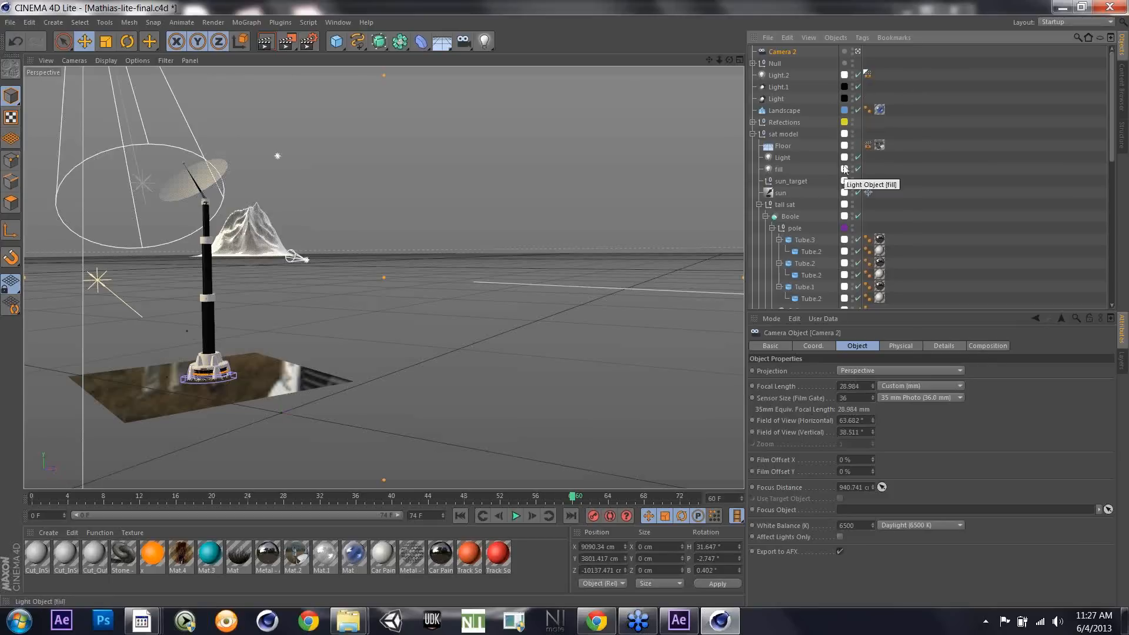
Step: Open the layer manager from the Landscape object to examine the scene's layers, and switch back to After Effects
click(844, 112)
click(869, 157)
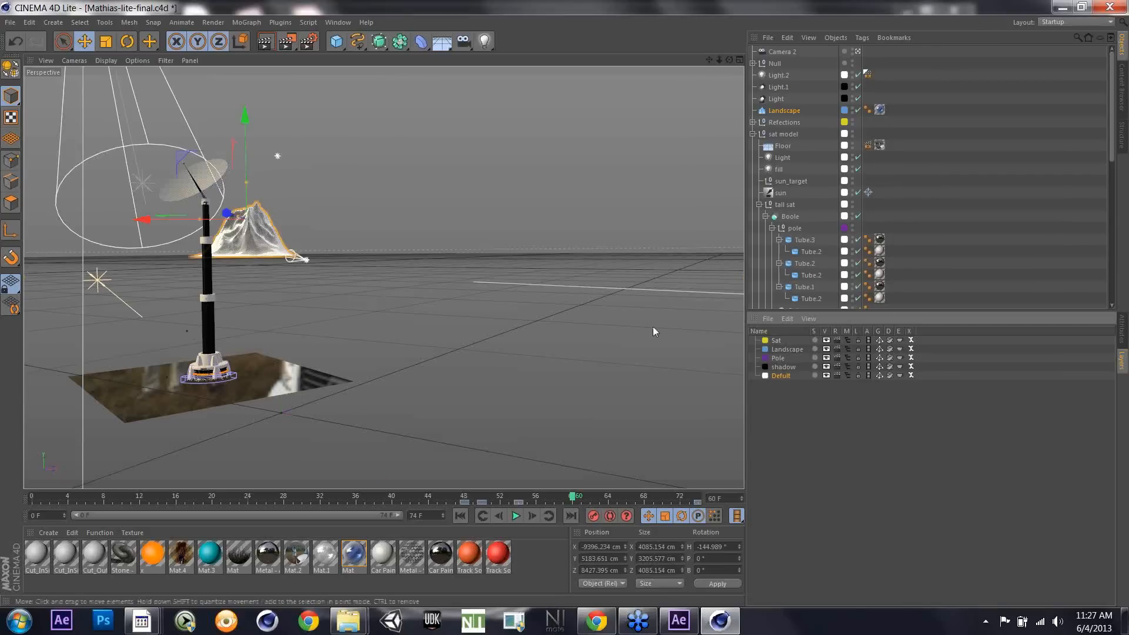
key(alt+Tab)
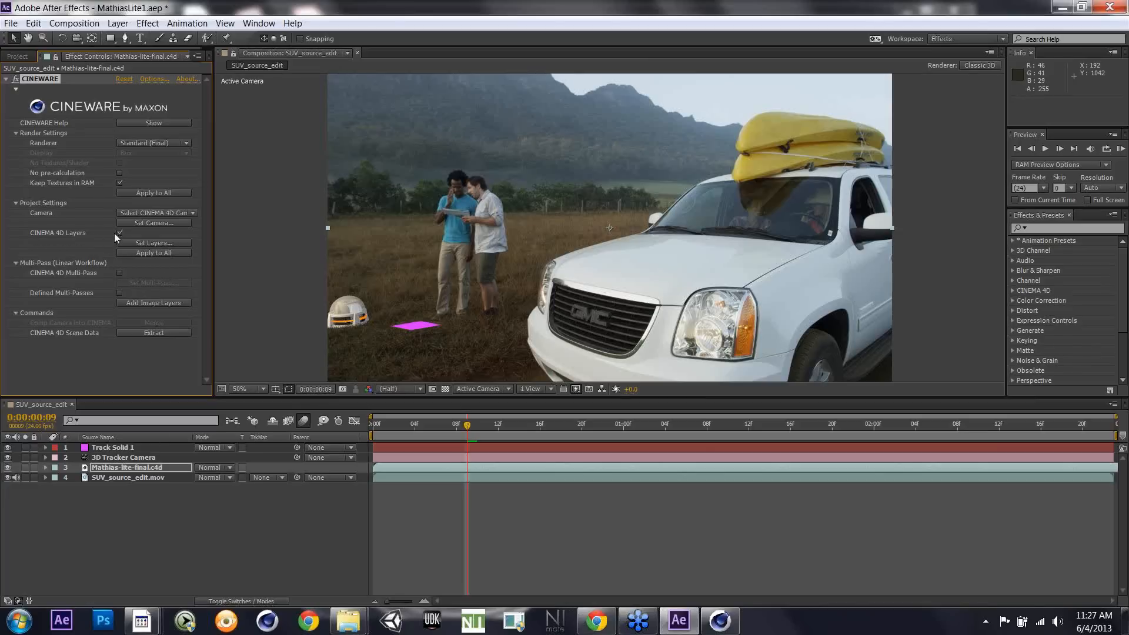
Step: Duplicate the Mathias-lite-final.c4d layer and, at 0:00:02:01, set the duplicate's CINEMA 4D layers to Landscape only
click(120, 466)
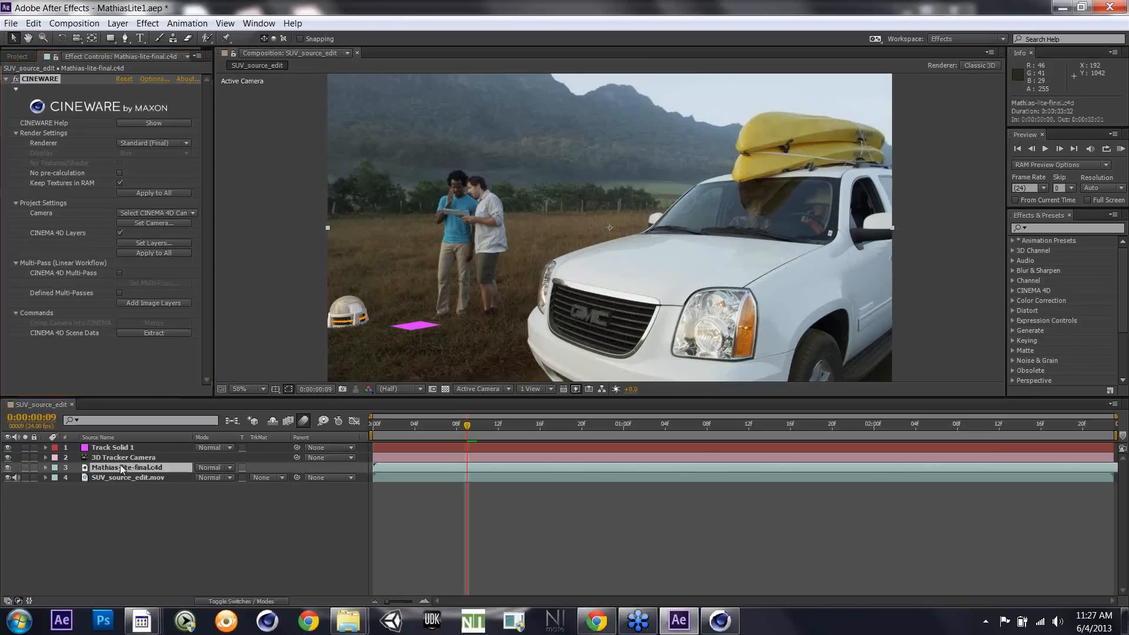
key(ctrl+d)
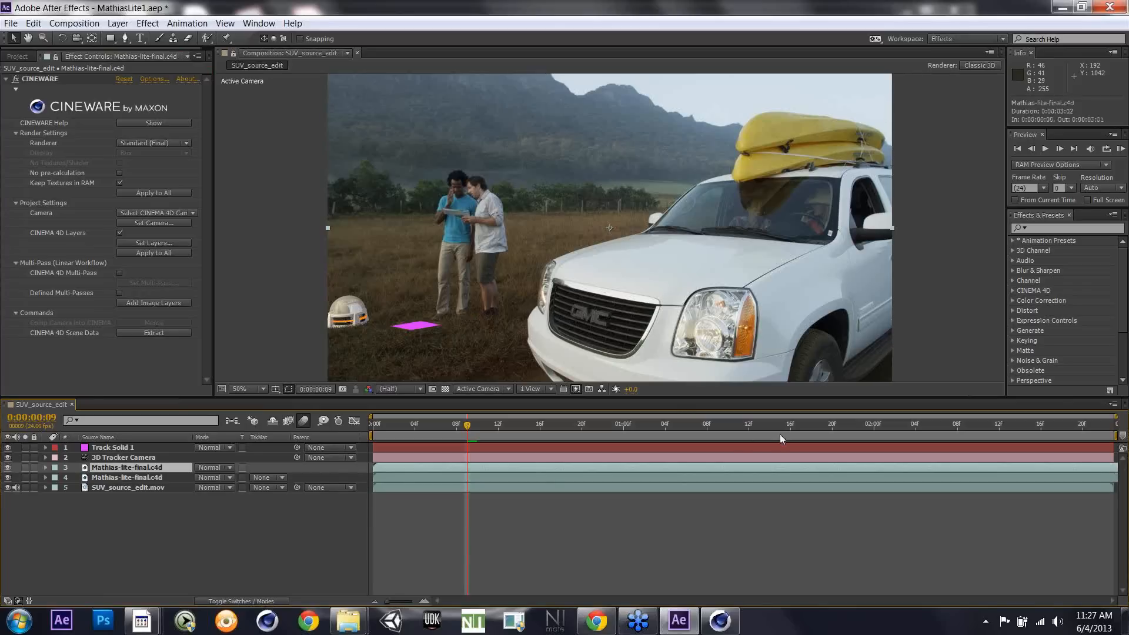
click(882, 435)
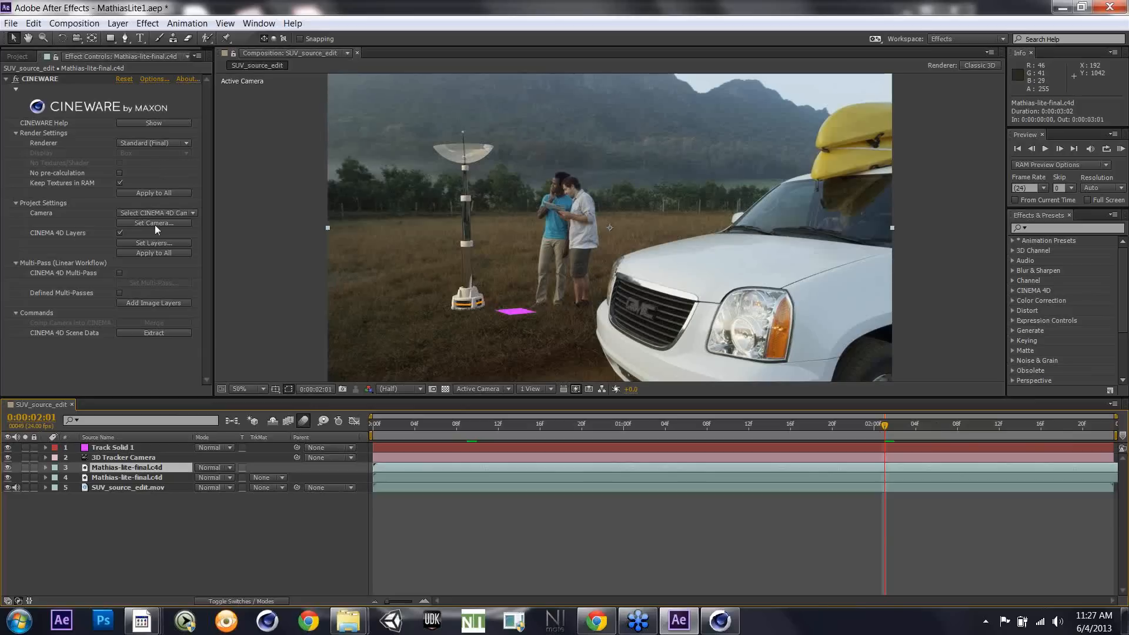
click(154, 243)
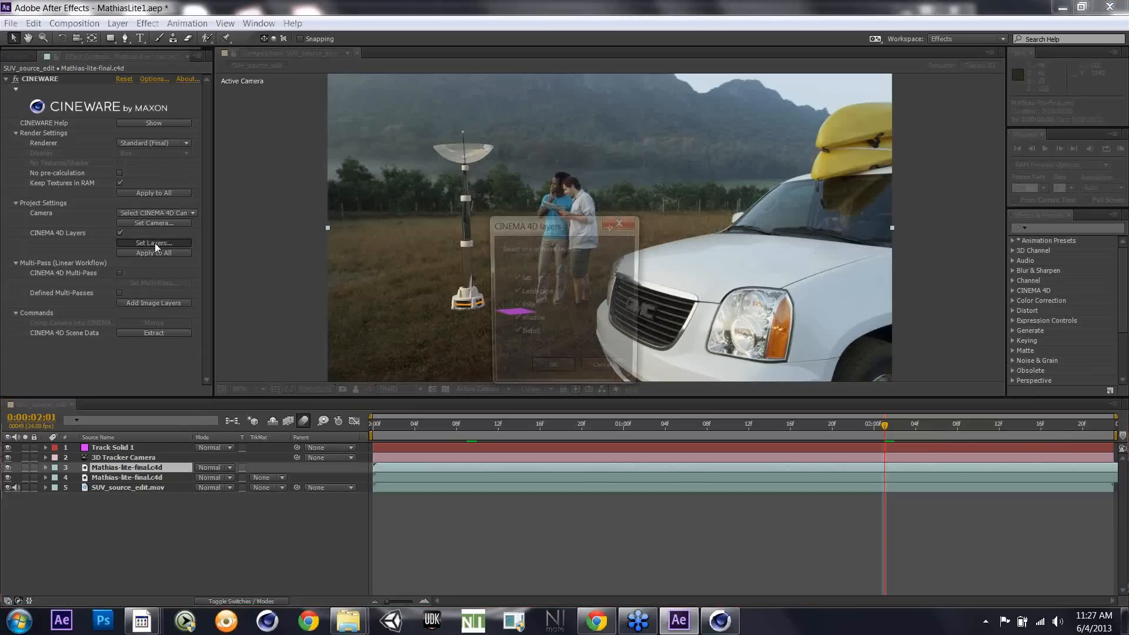
click(517, 305)
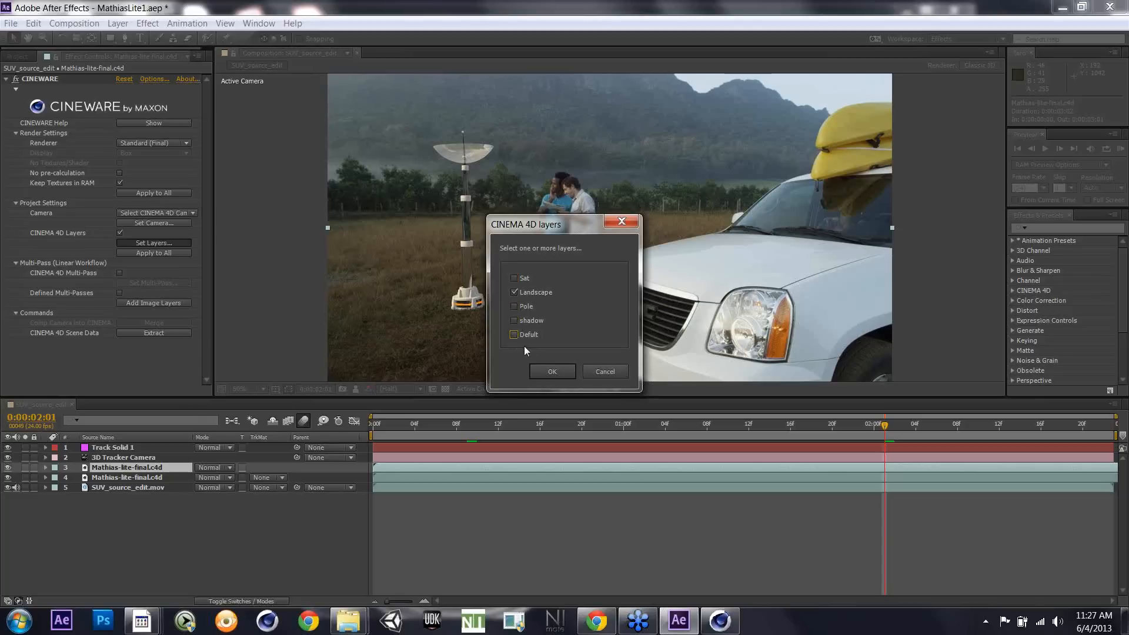
click(542, 371)
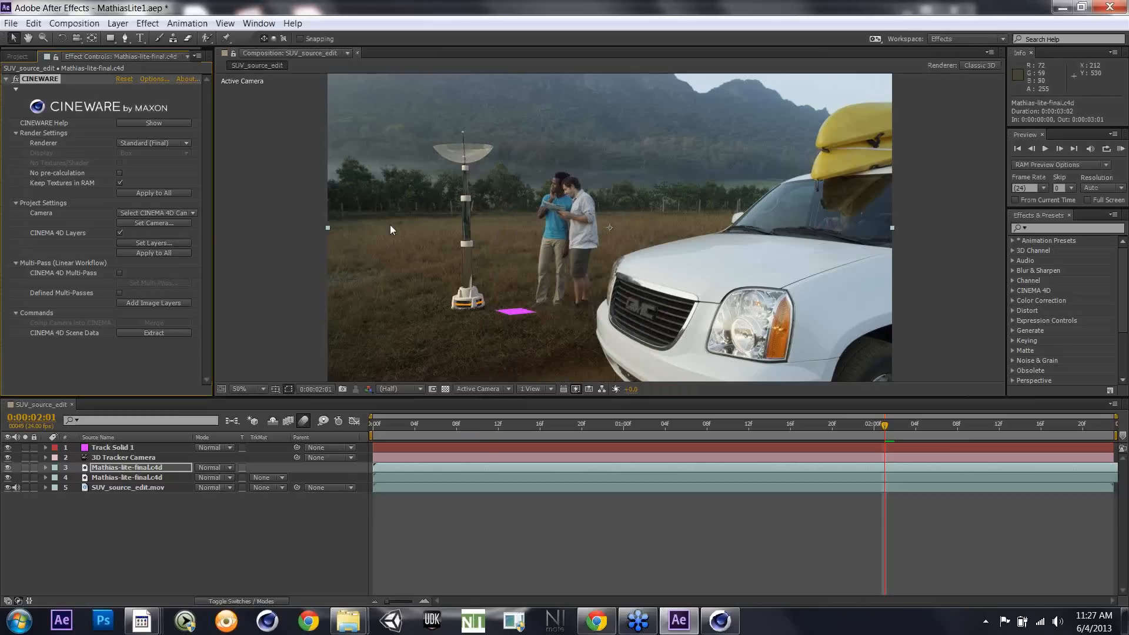
Step: In CINEMA 4D Lite, apply the Mat.3 material to the Landscape object, save the scene, and return to After Effects
key(ctrl+e)
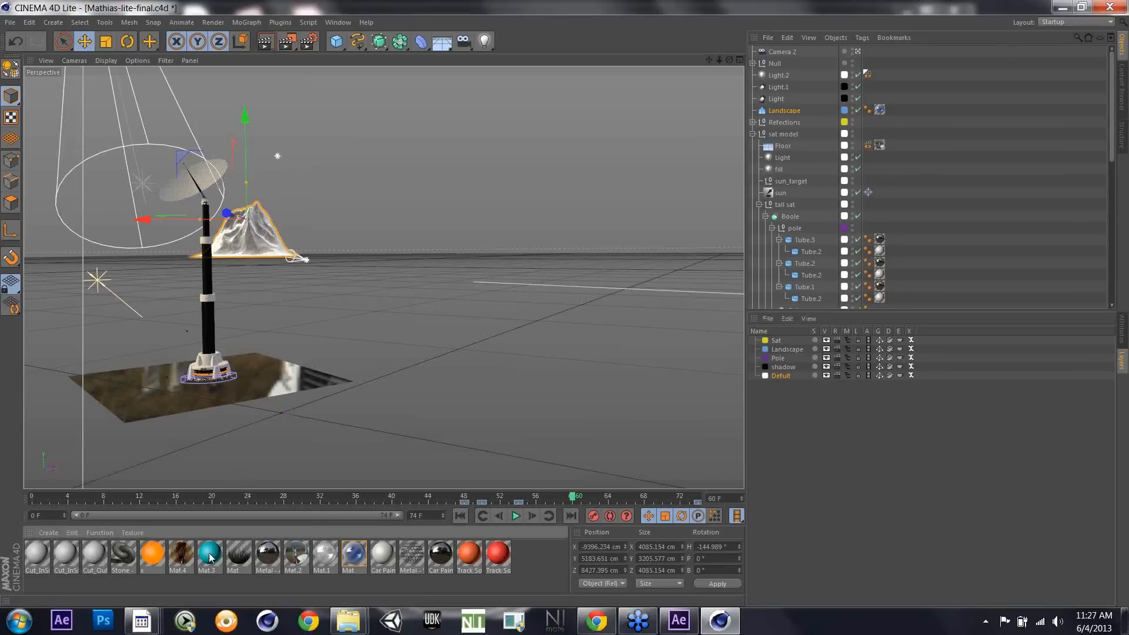
drag(210, 558, 256, 239)
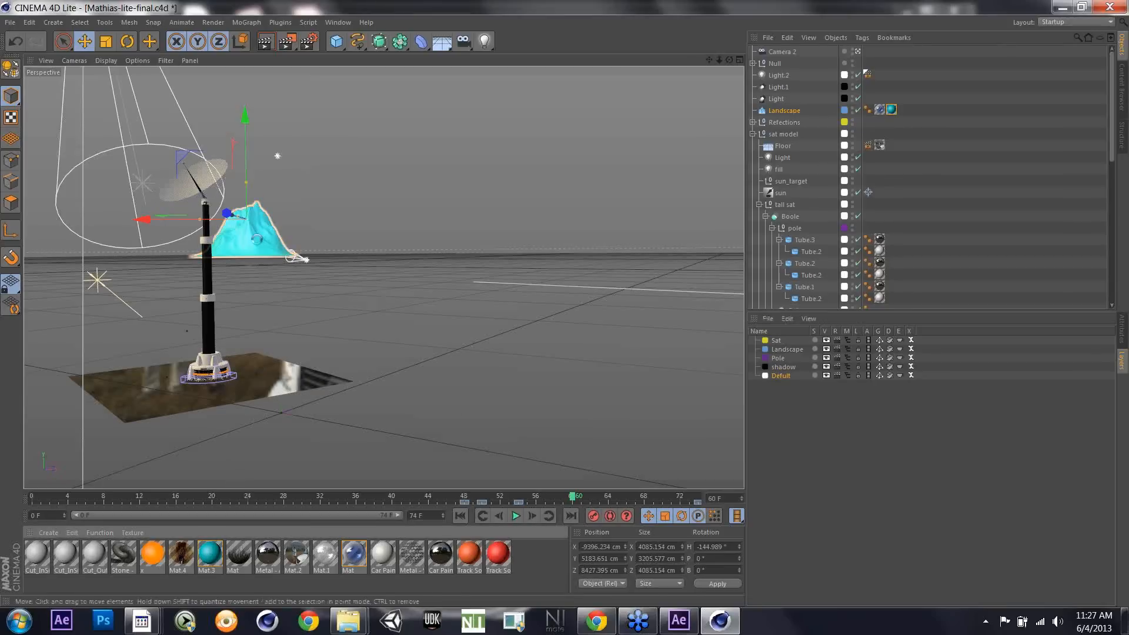
key(ctrl+s)
key(alt+Tab)
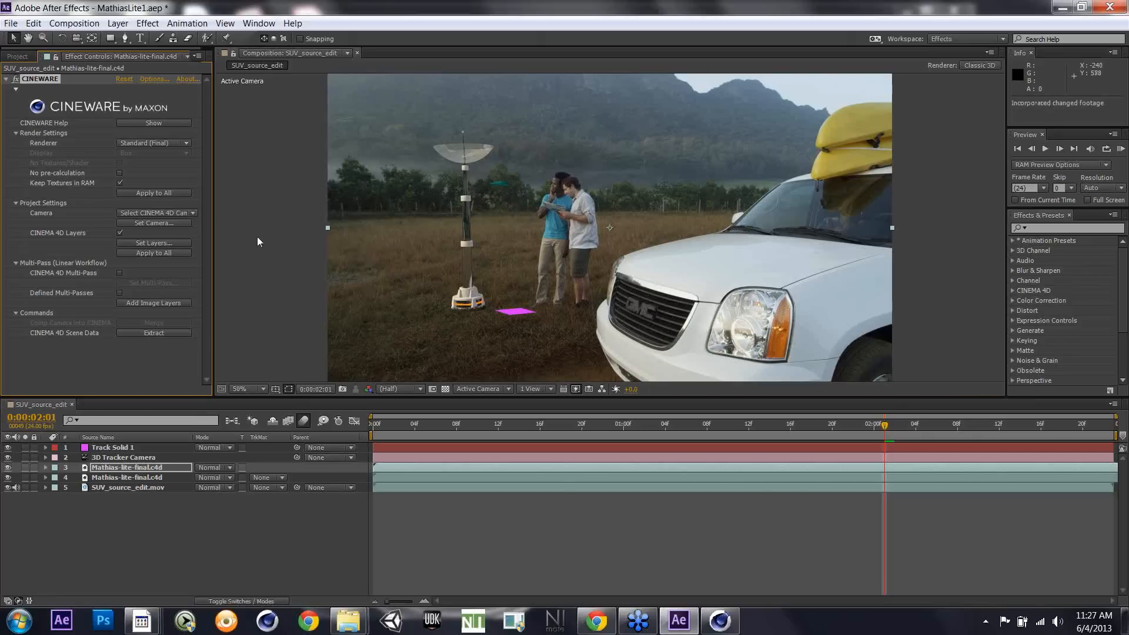
Step: At 0:00:02:14, compare the composite with the upper Mathias-lite-final.c4d layer shown and hidden, leaving that layer hidden
click(1020, 424)
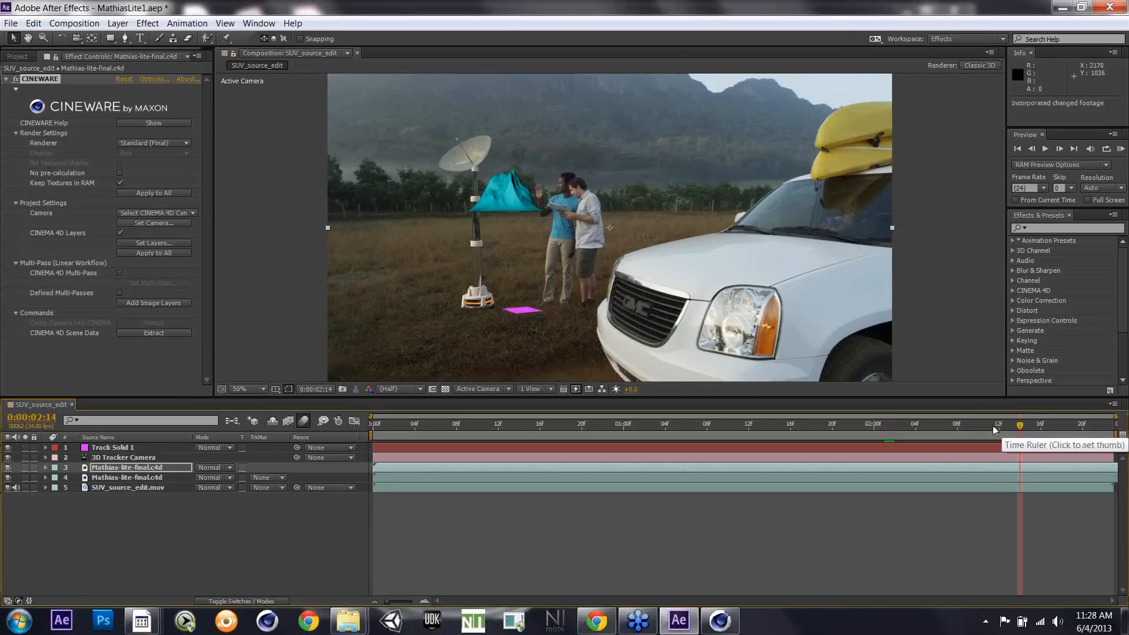
click(7, 468)
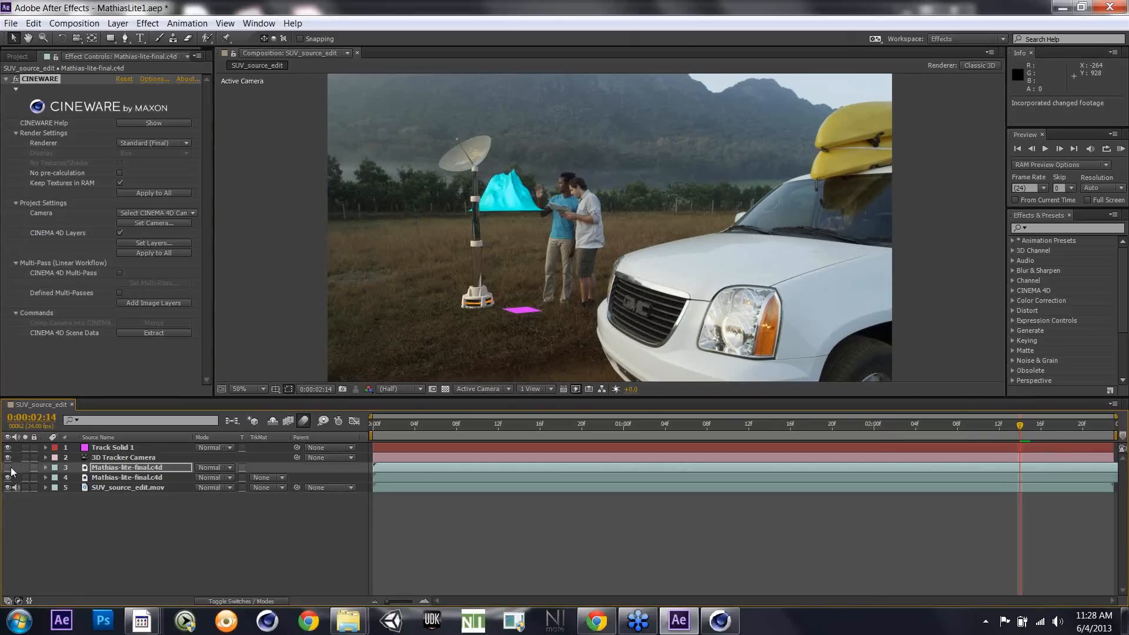
click(7, 468)
click(7, 467)
click(7, 467)
click(7, 468)
click(7, 468)
click(7, 469)
Step: Set the hidden duplicate's CINEMA 4D layers to Sat only, and view the composite at 0:00:02:00
click(150, 243)
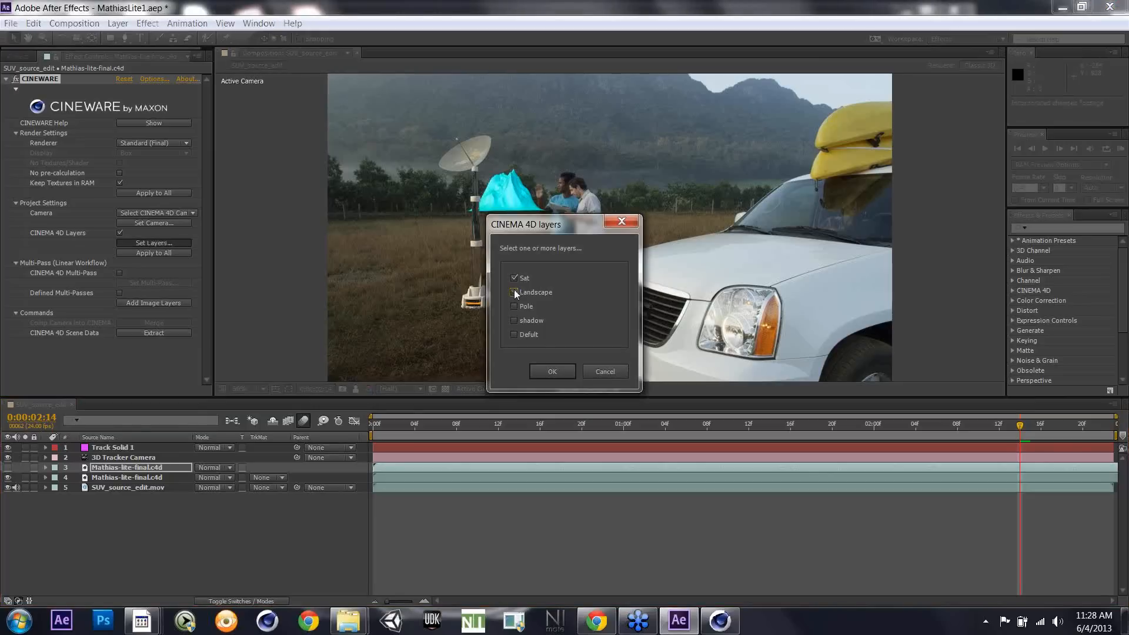
click(551, 371)
click(869, 423)
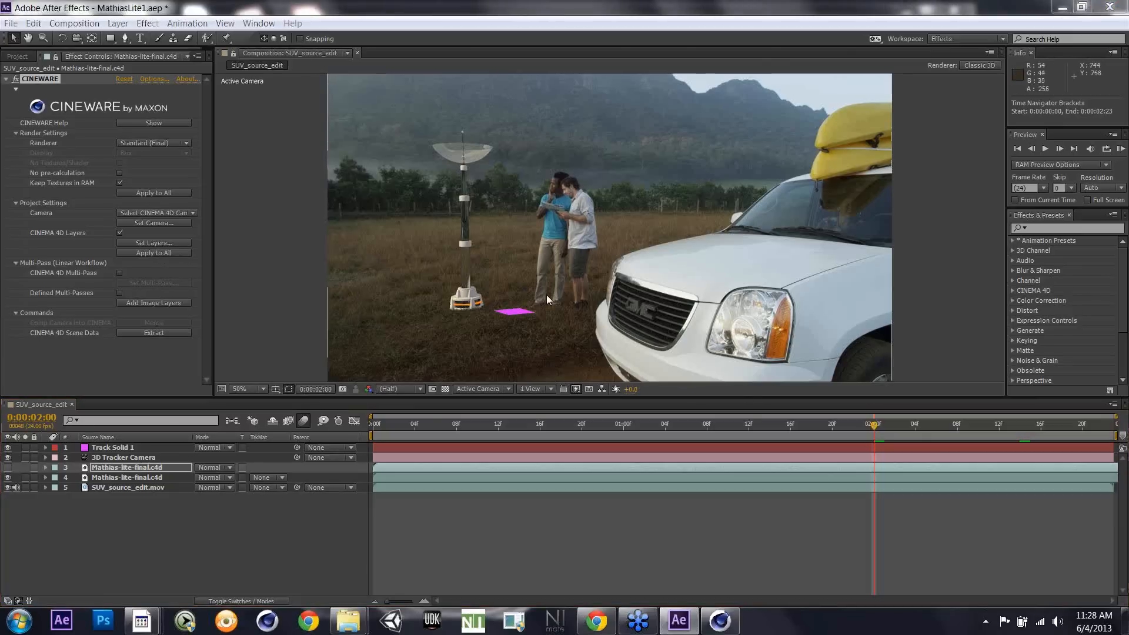
key(alt+Tab)
key(alt+Tab)
click(156, 244)
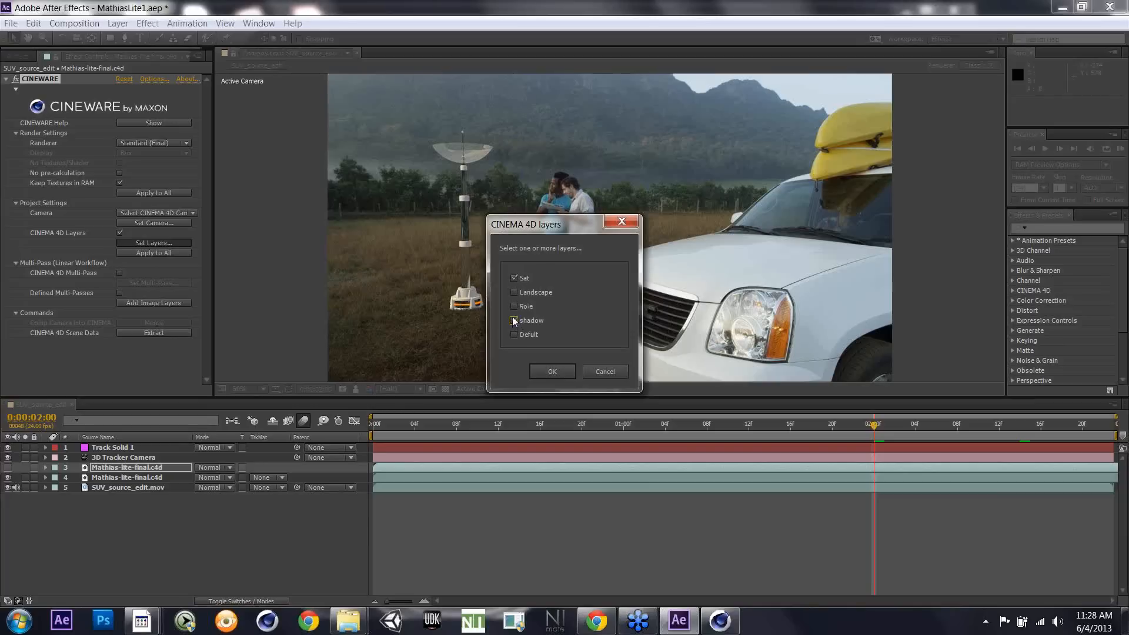
click(514, 277)
click(607, 370)
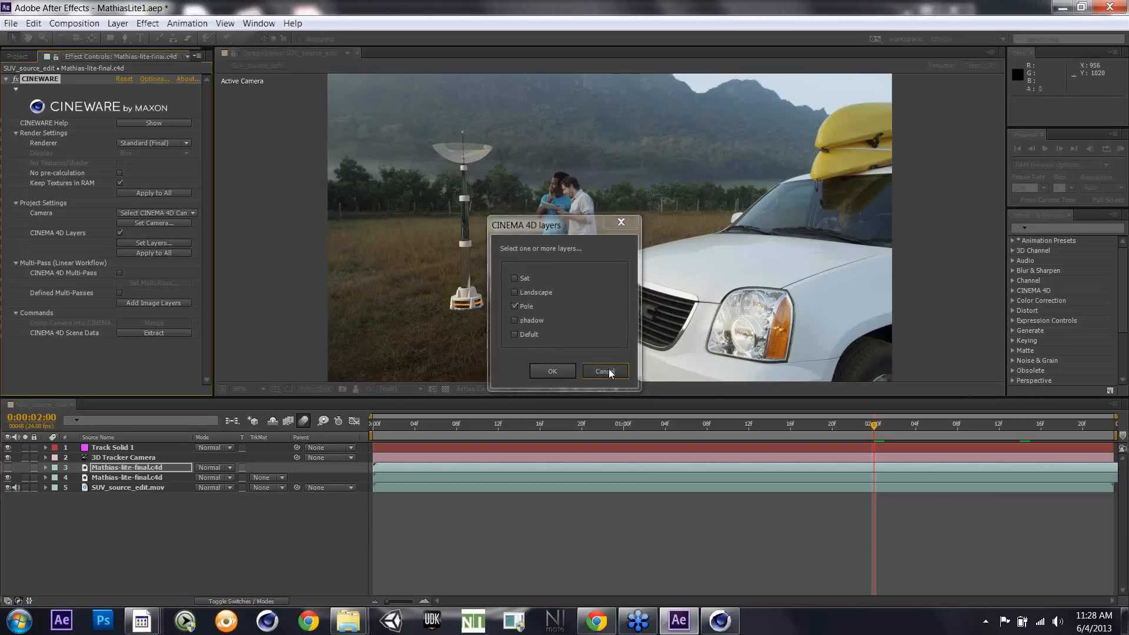
Step: Delete the hidden upper Mathias-lite-final.c4d layer and select the remaining one
click(123, 468)
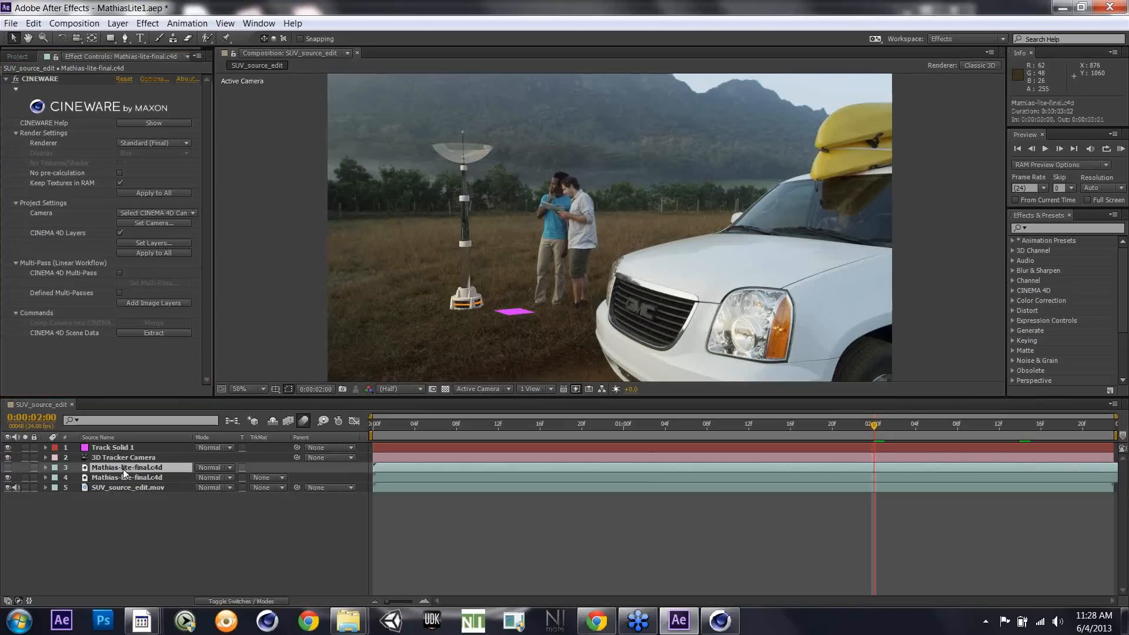
key(Delete)
click(123, 468)
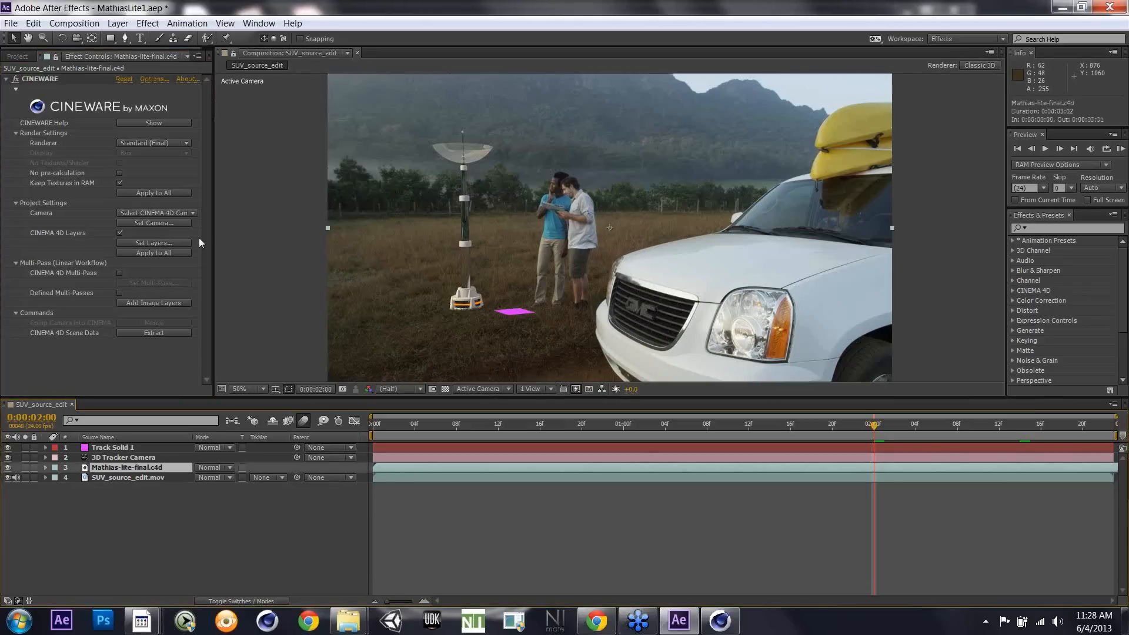
Step: Try excluding CINEMA 4D layers such as Sat and Defult from the layer, and turn off its CINEMA 4D Layers option
click(164, 242)
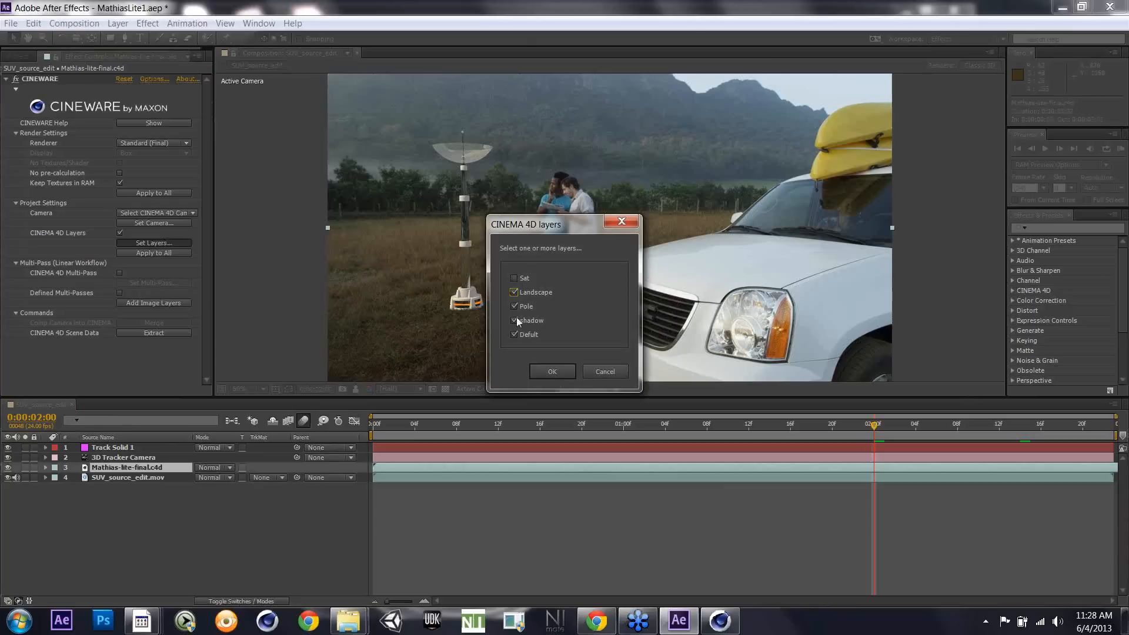
click(514, 333)
click(550, 374)
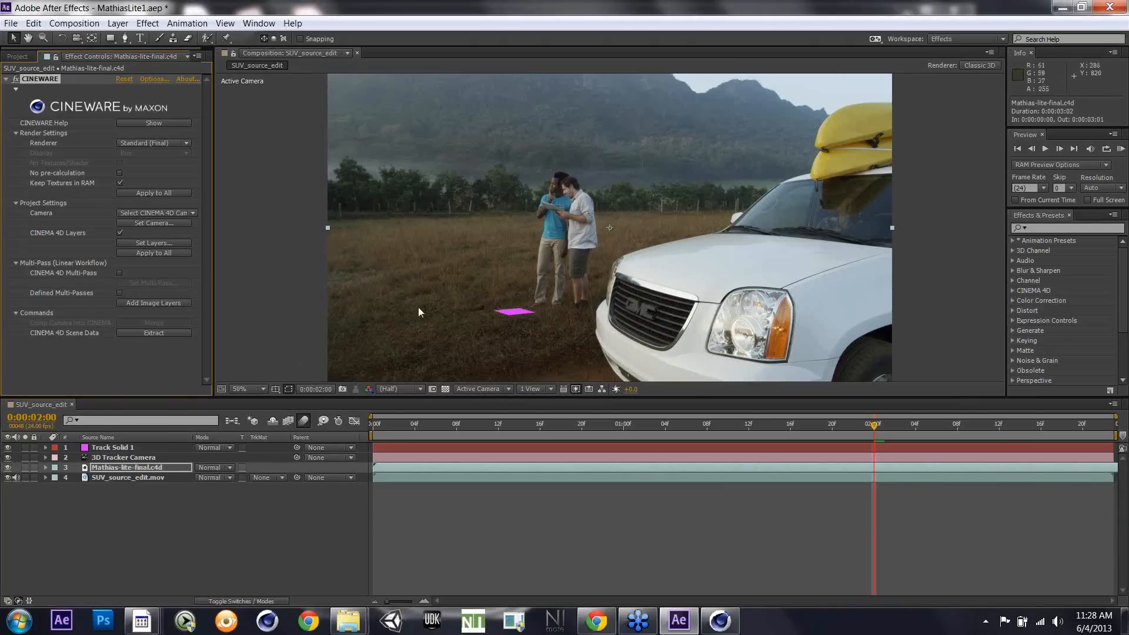
click(118, 233)
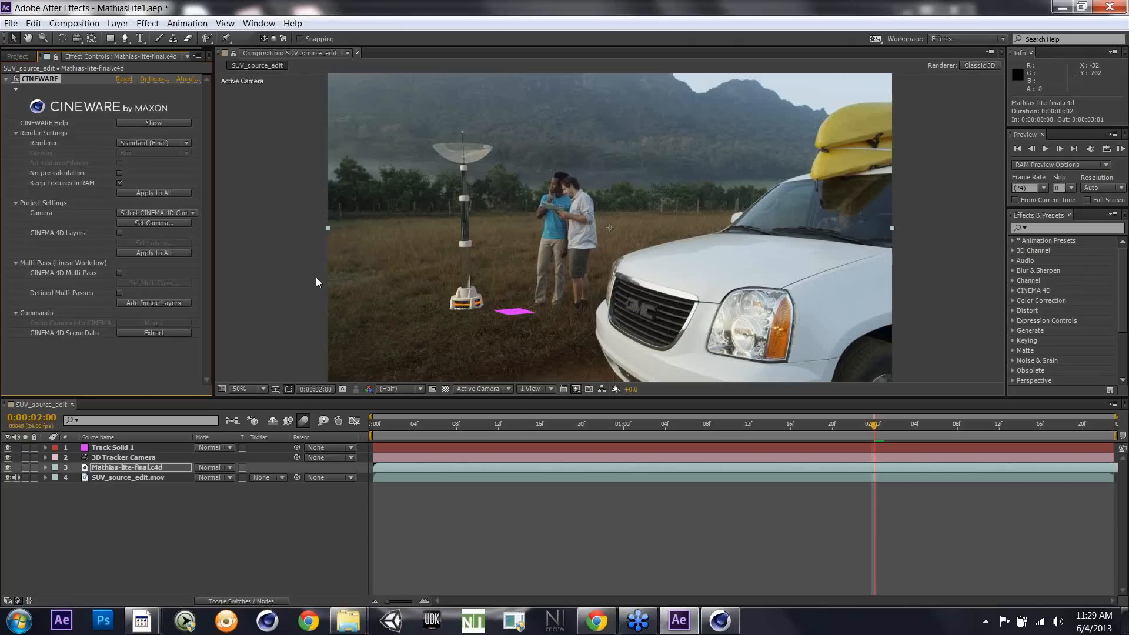
Step: Turn on CINEMA 4D Multi-Pass for the Mathias-lite-final.c4d layer and set its pass to Reflection
click(120, 273)
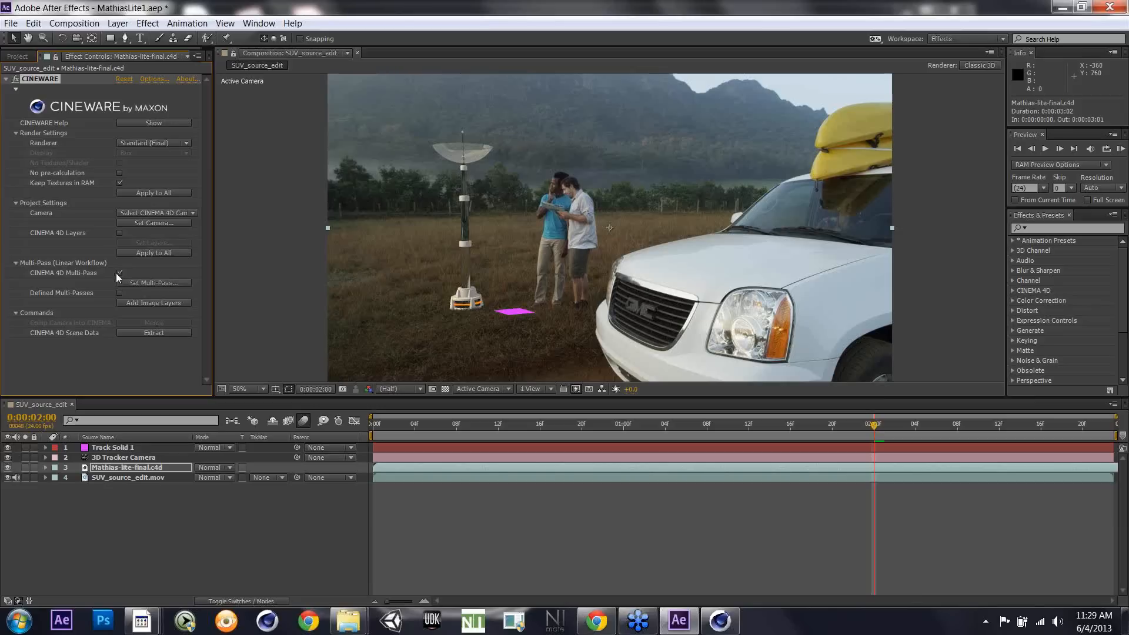
click(140, 284)
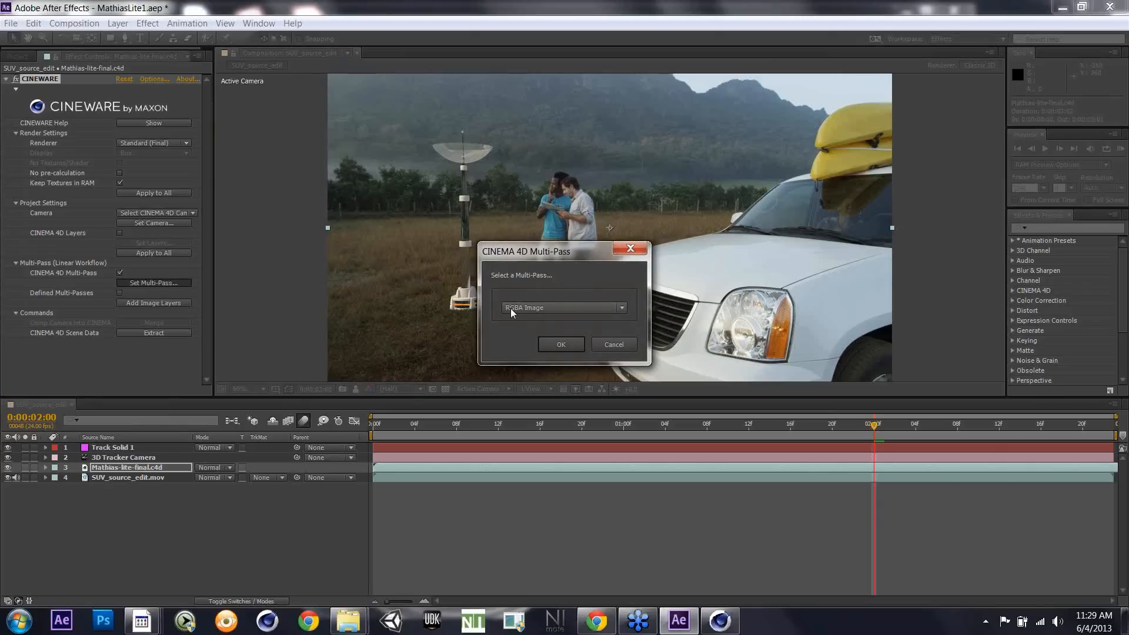
click(623, 308)
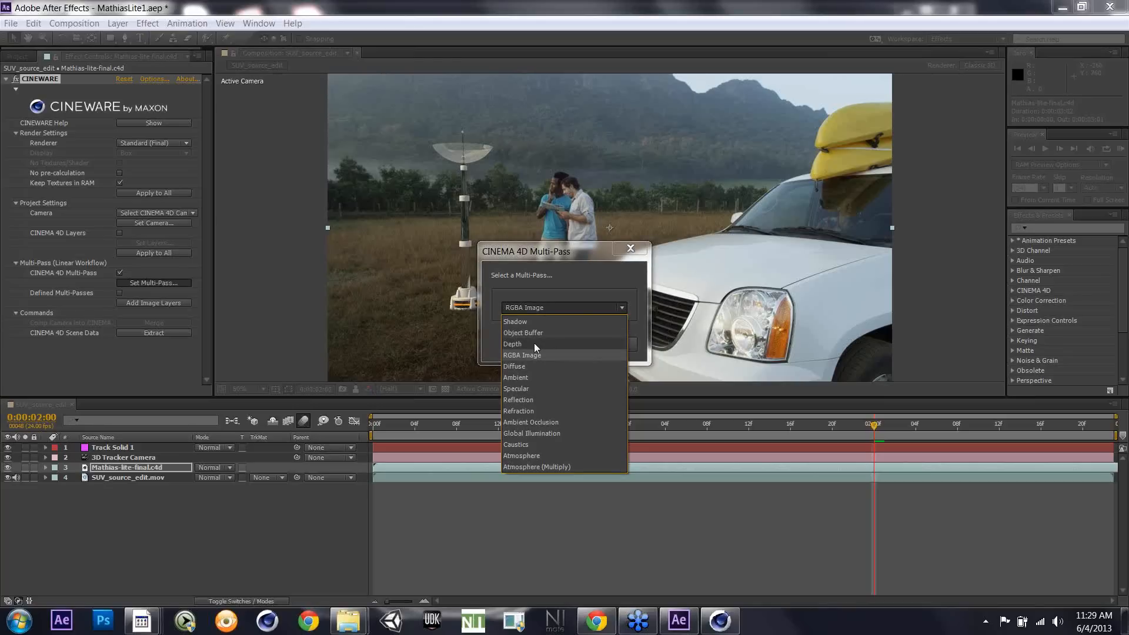
click(535, 400)
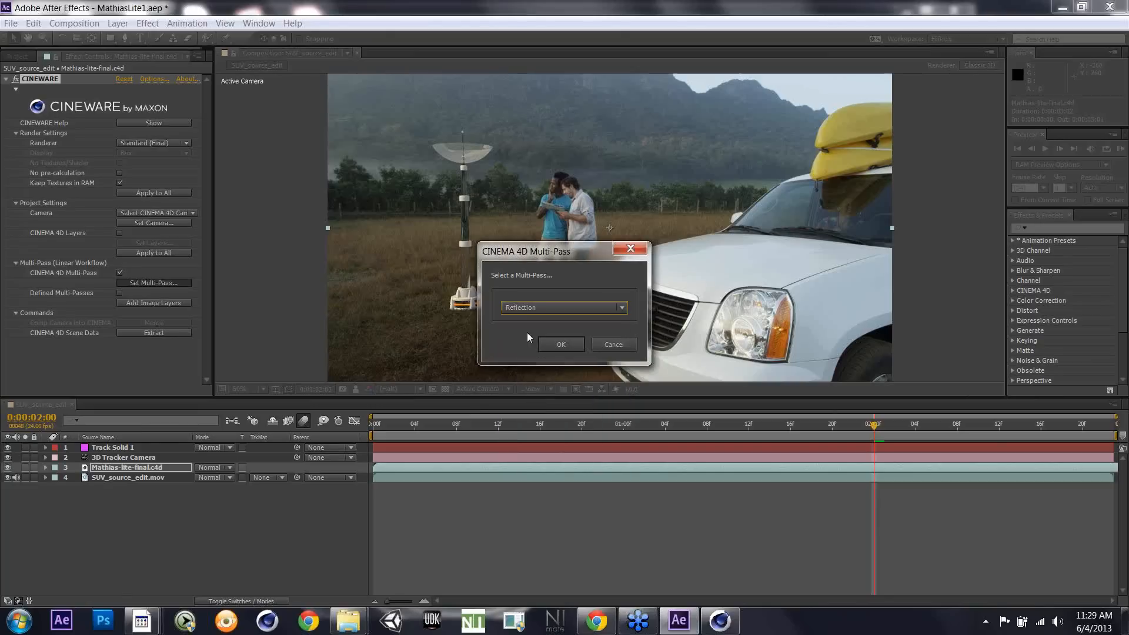
click(552, 348)
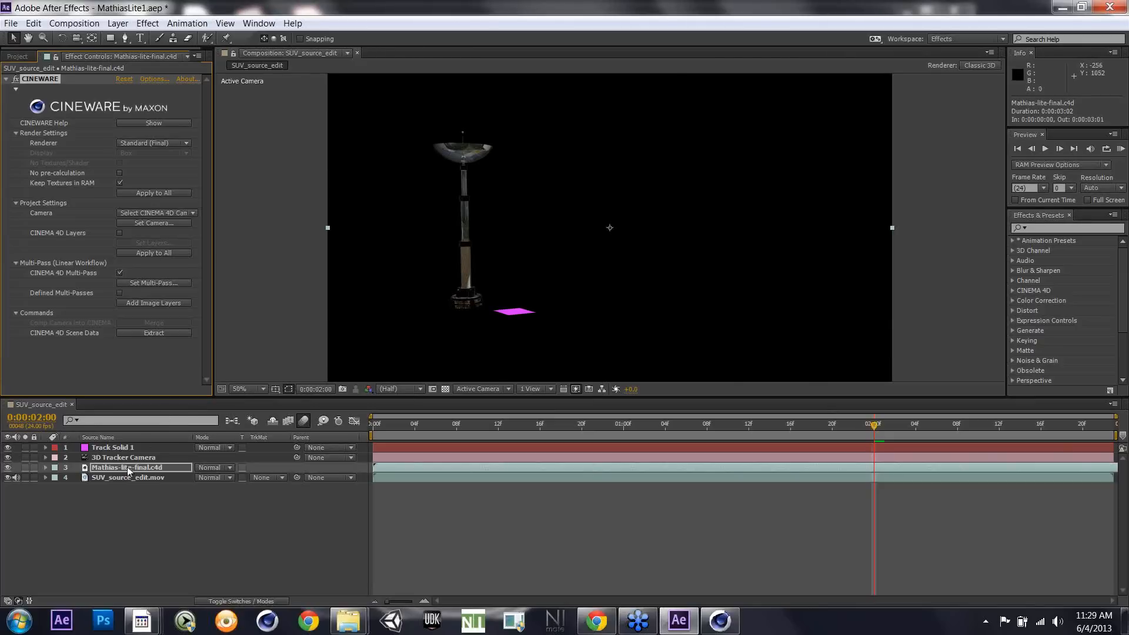
Step: Change the layer's CINEMA 4D Multi-Pass to Shadow
click(174, 284)
click(536, 307)
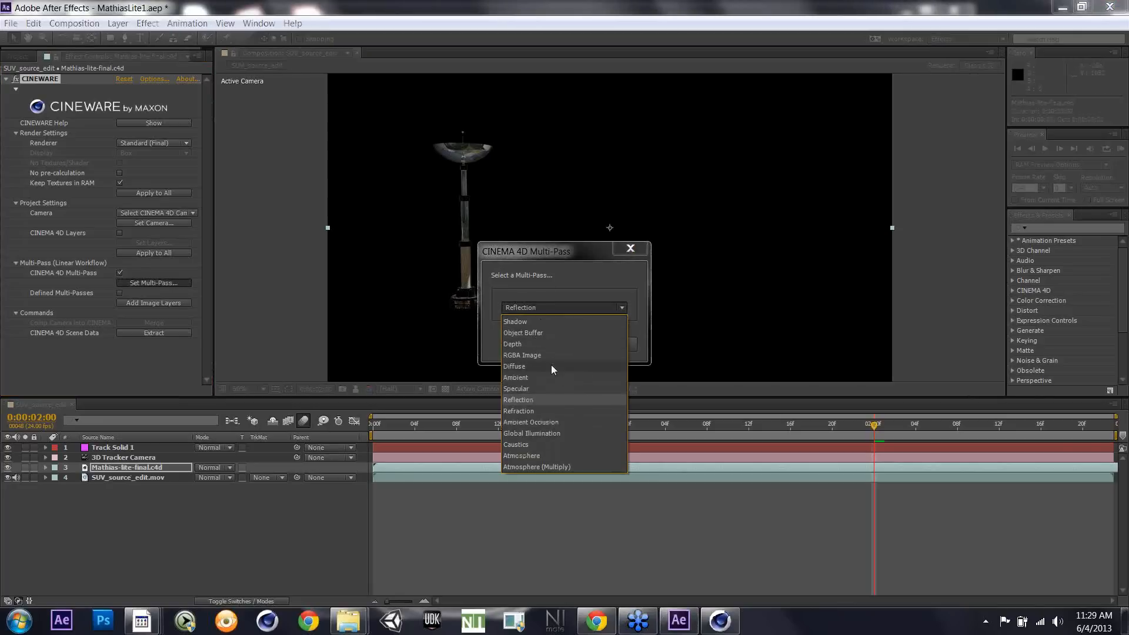
click(550, 321)
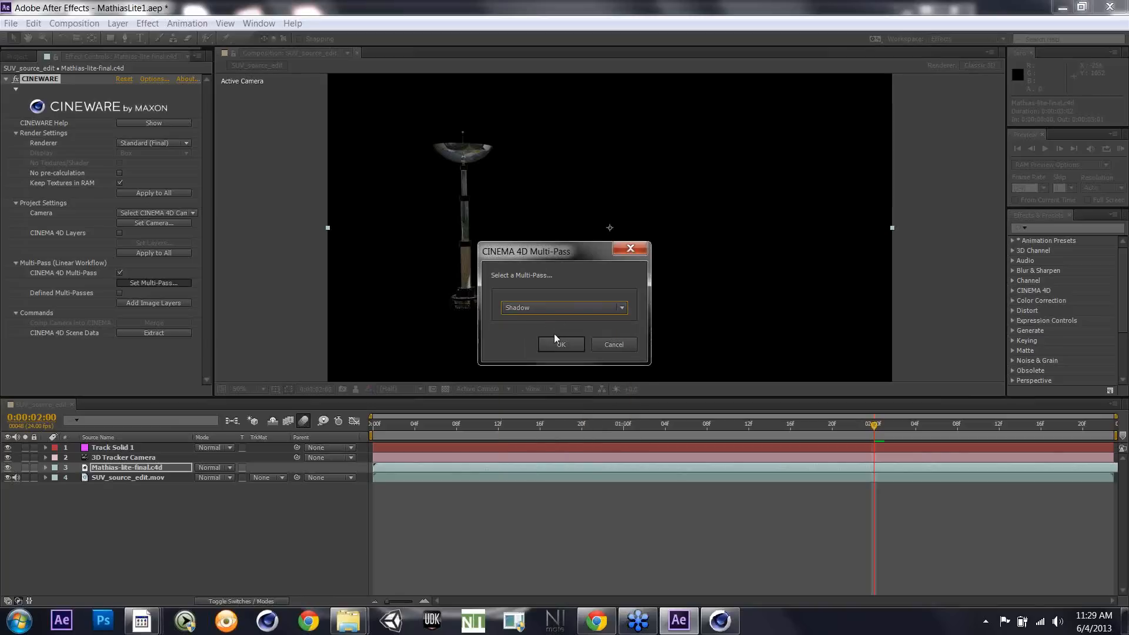
click(555, 338)
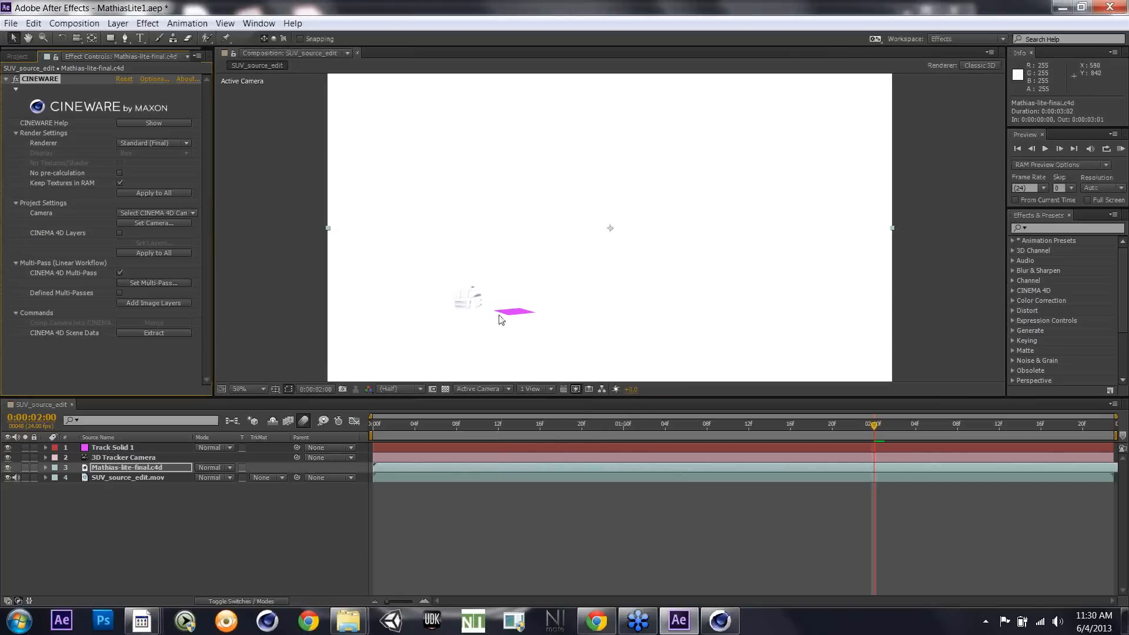
Step: Duplicate the Mathias-lite-final.c4d layer, turn off CINEMA 4D Multi-Pass on the lower copy, and select the upper copy
click(120, 468)
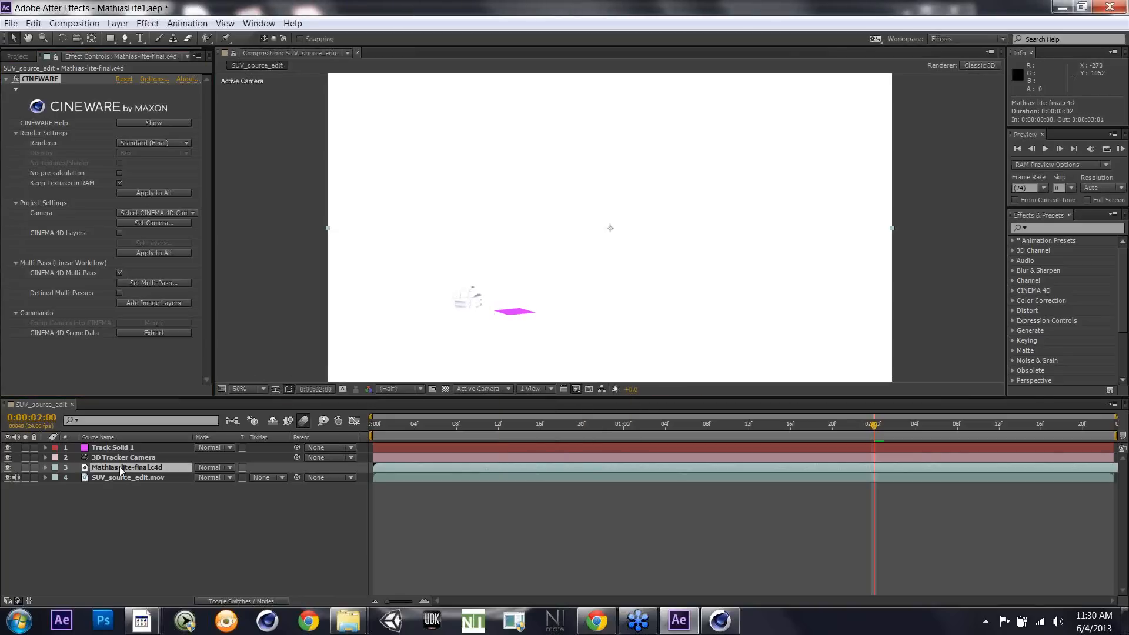
key(ctrl+d)
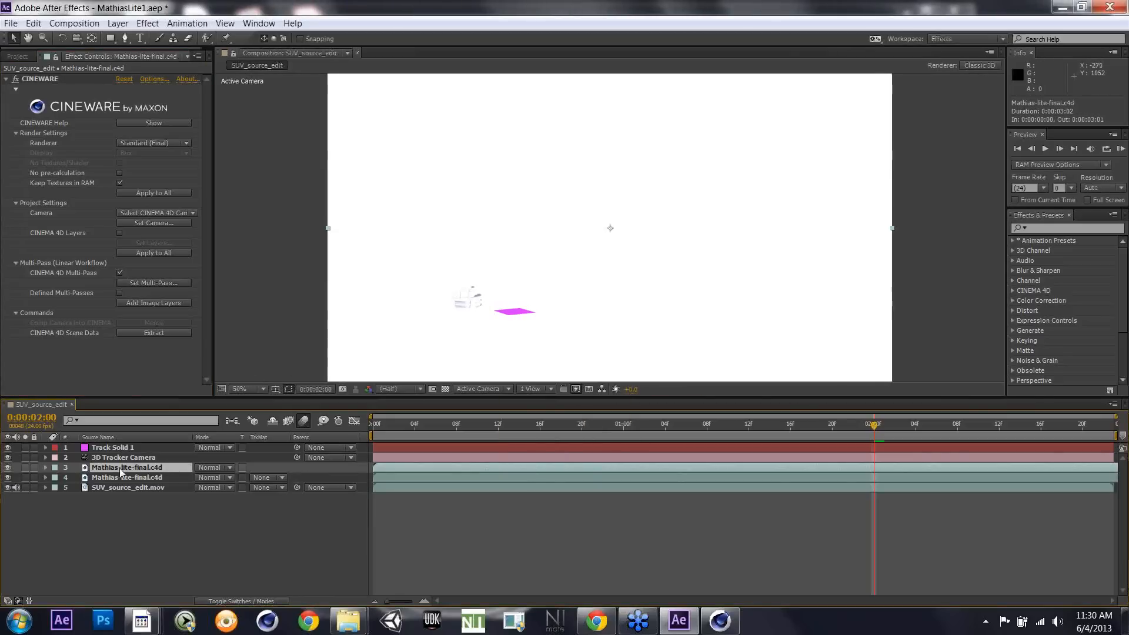
click(123, 479)
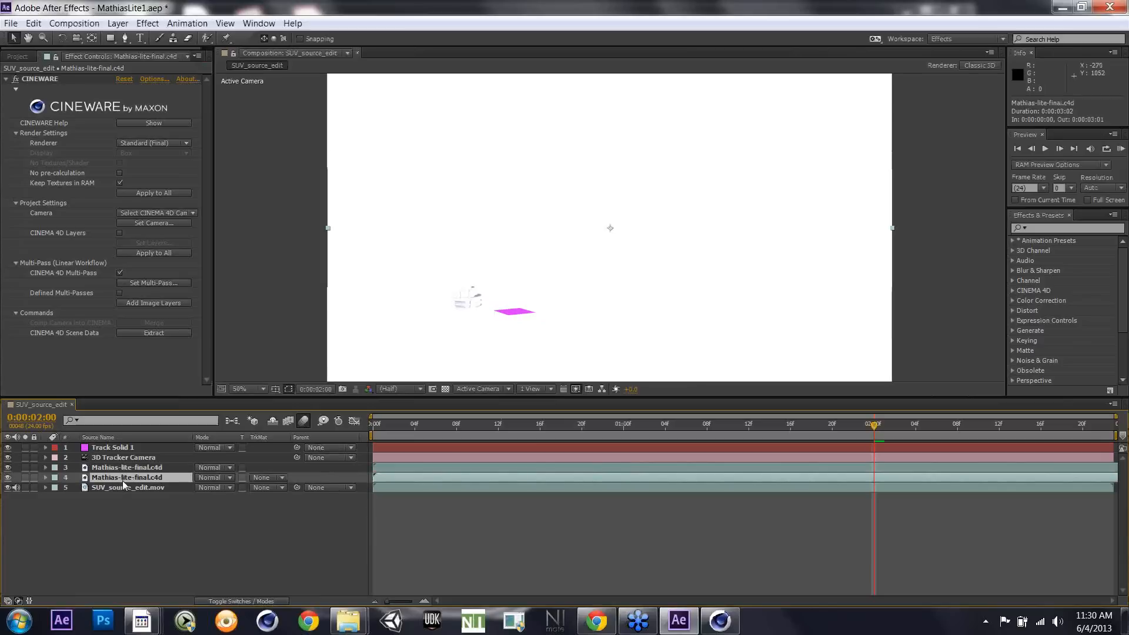
click(119, 272)
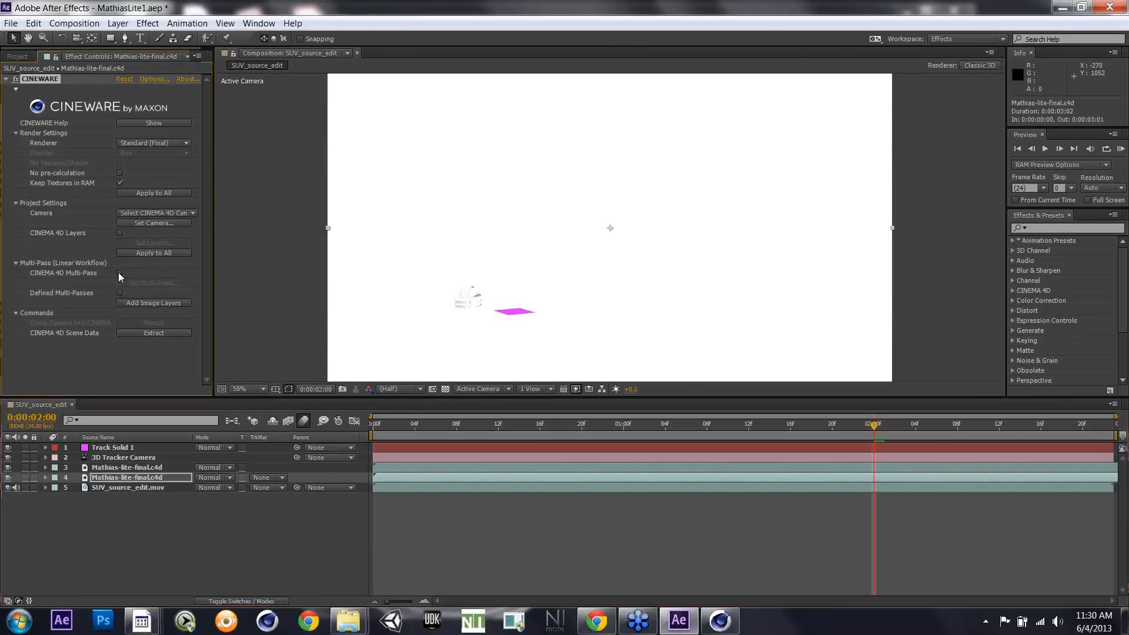
click(122, 469)
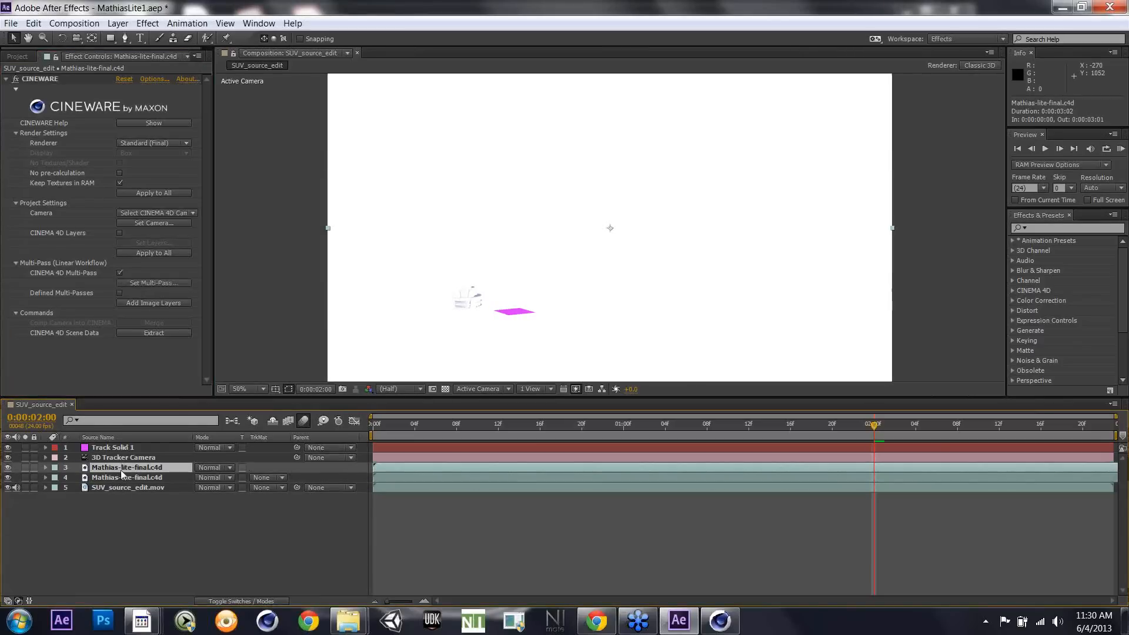
Step: Set the upper Mathias-lite-final.c4d copy's CINEMA 4D Multi-Pass to Reflection and its blending mode to Screen
click(166, 282)
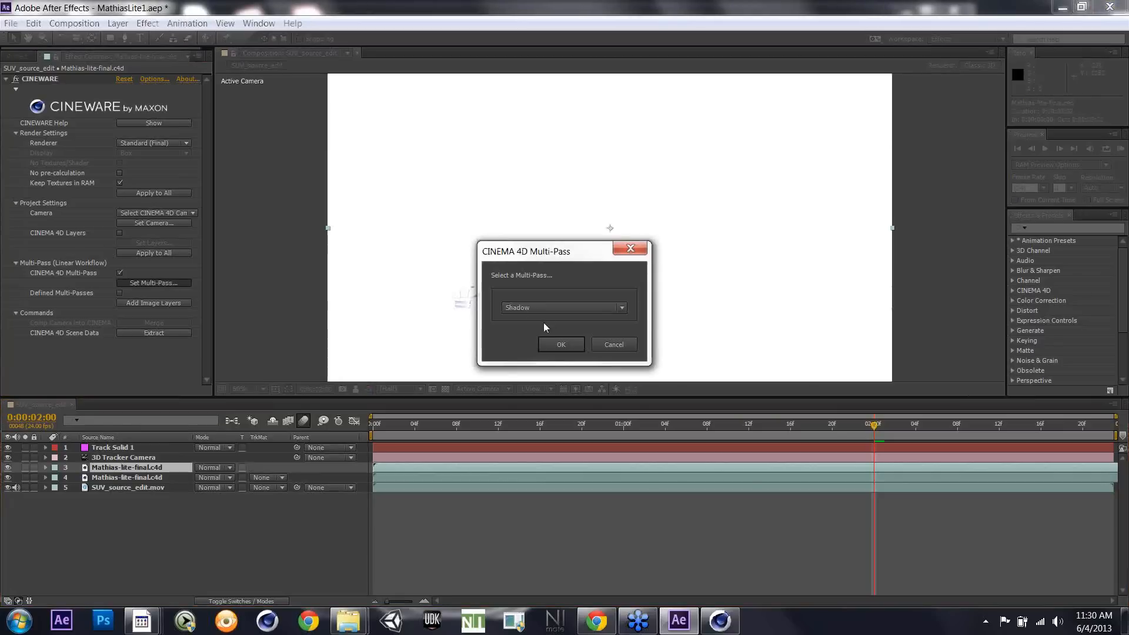
click(606, 308)
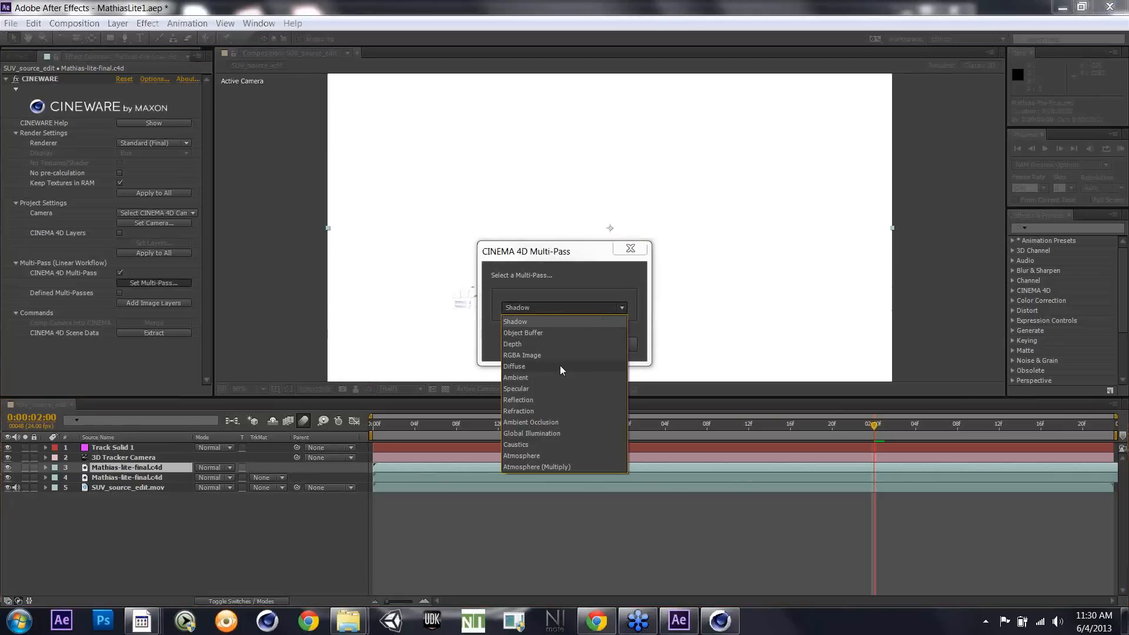
click(547, 402)
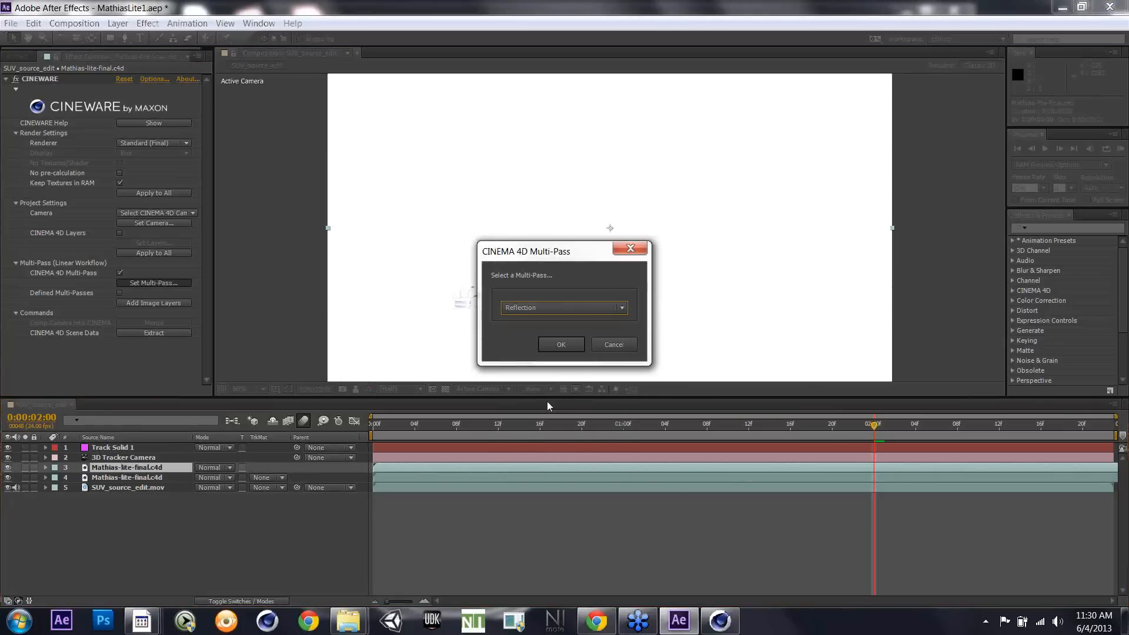
click(562, 344)
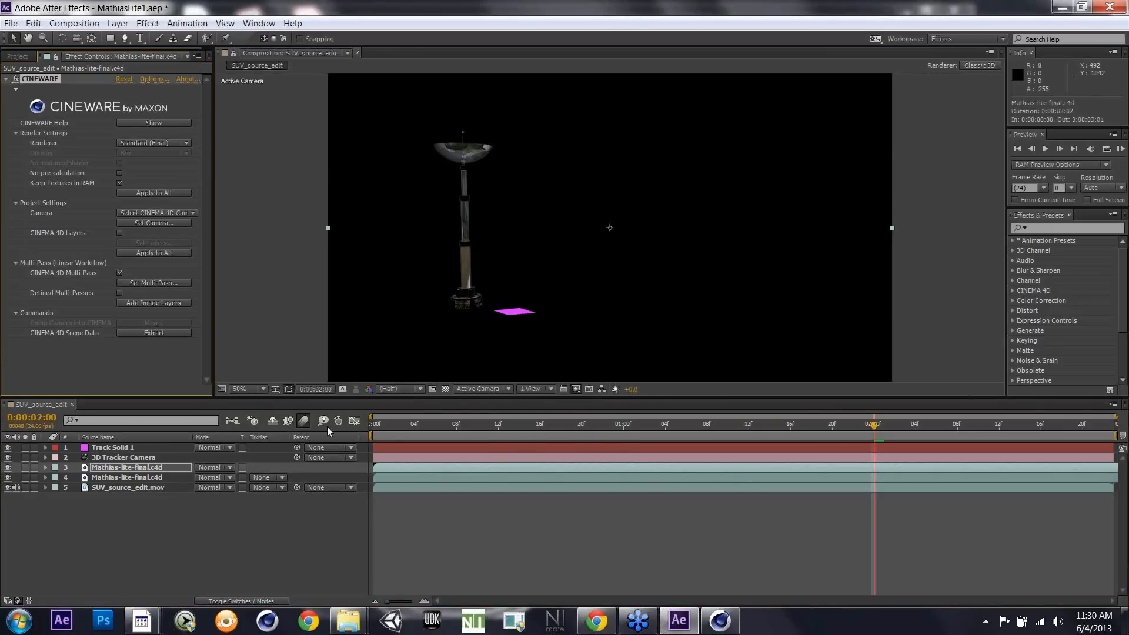
click(228, 467)
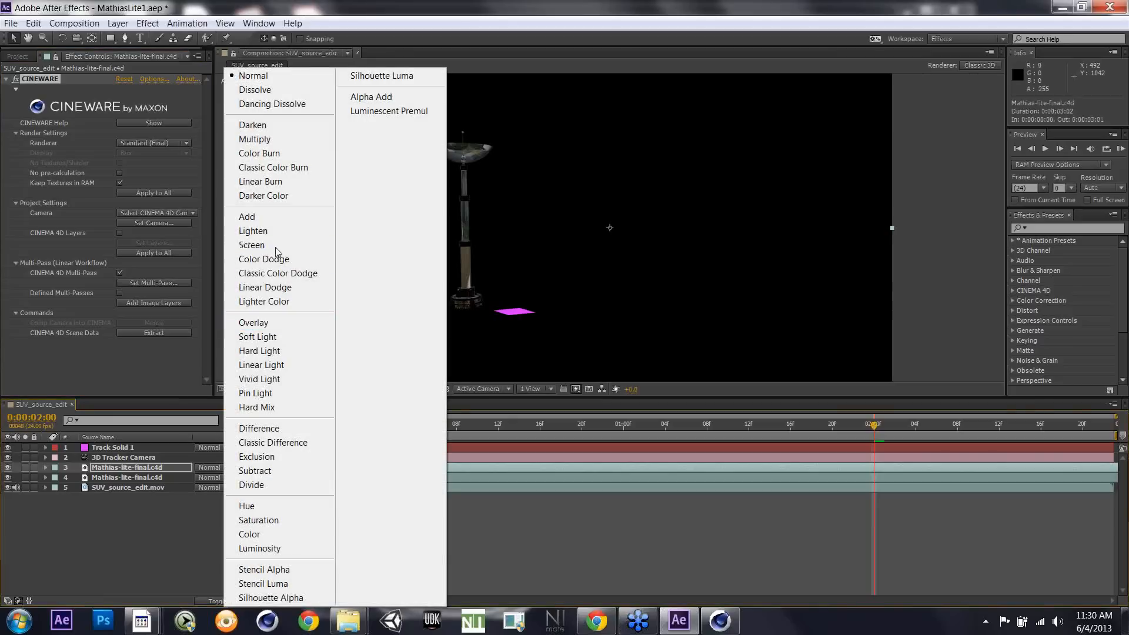
click(275, 246)
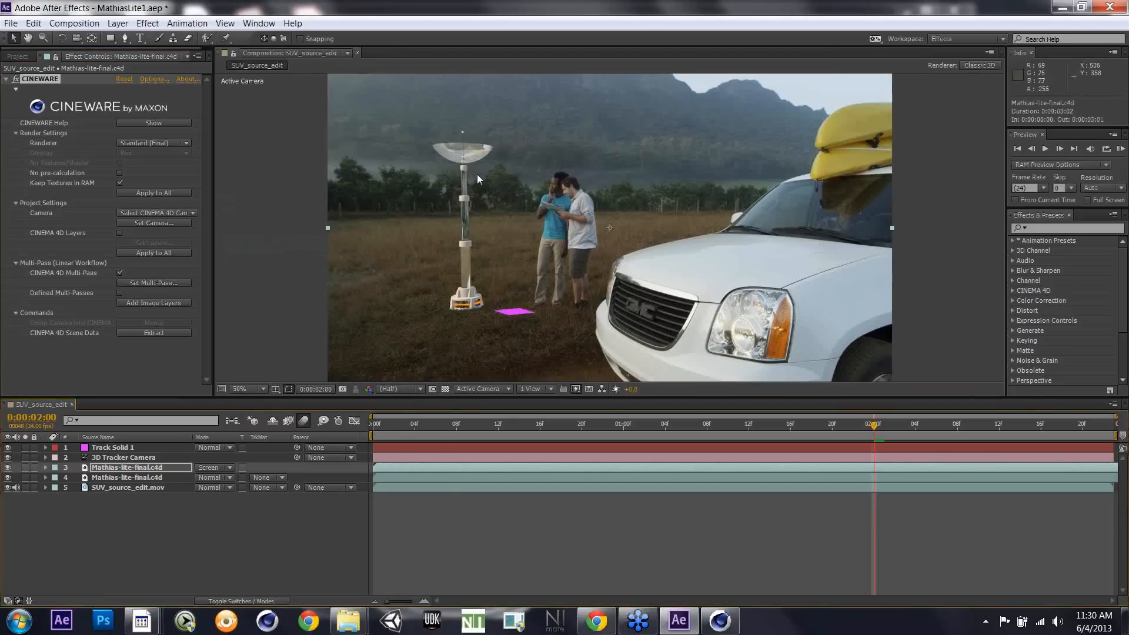
Step: Lower the opacity of the upper Mathias-lite-final.c4d reflection layer to 9%
key(t)
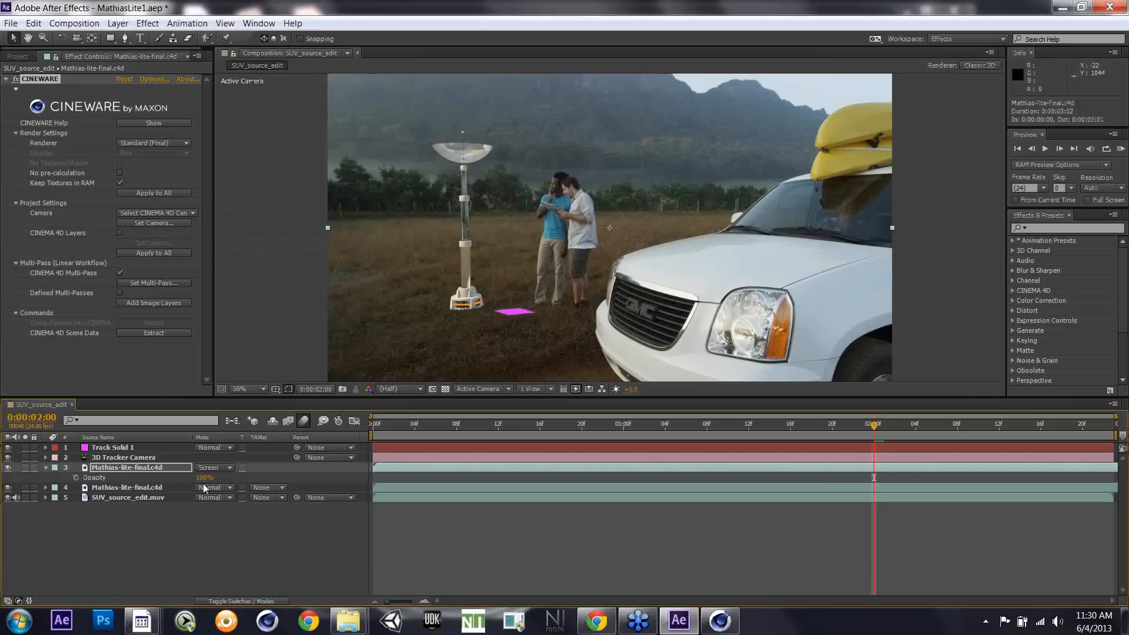
mouse_move(204, 478)
mouse_down()
mouse_move(172, 481)
mouse_move(192, 479)
mouse_move(183, 479)
mouse_up()
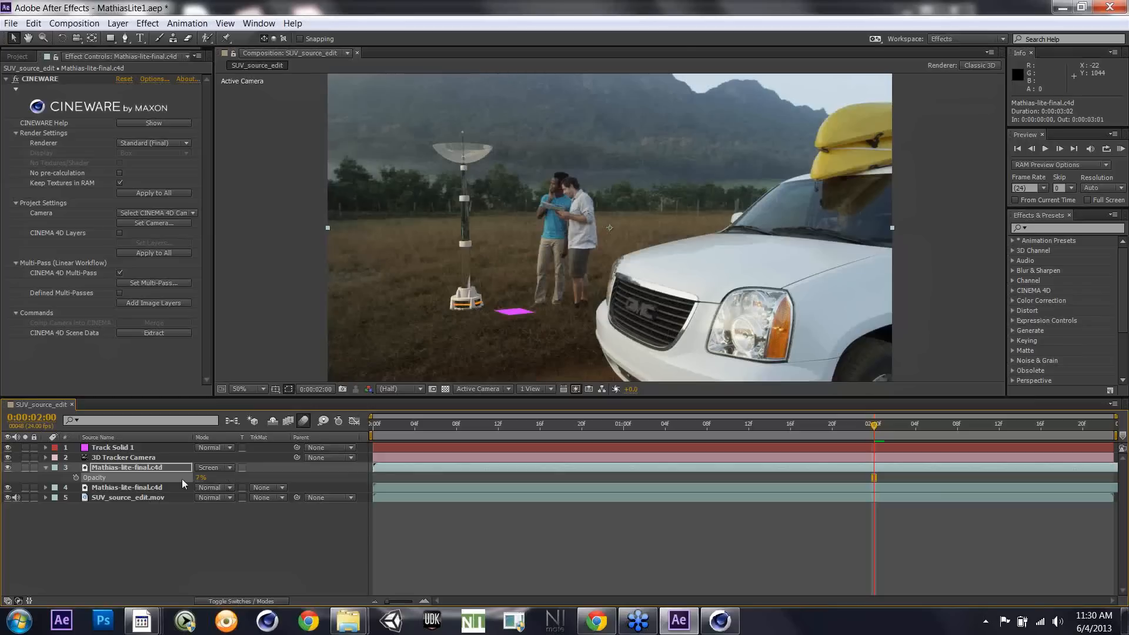
drag(203, 477, 175, 481)
drag(198, 479, 201, 480)
Step: Try the Glow effect on the upper Mathias-lite-final.c4d layer and delete it again
click(1067, 227)
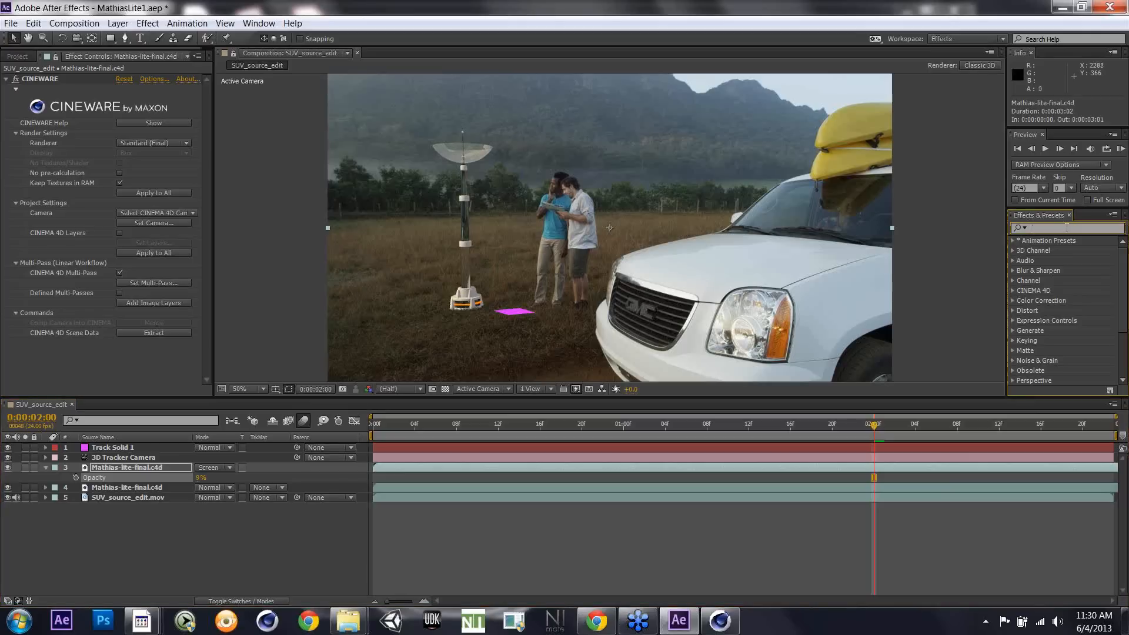
text(glow)
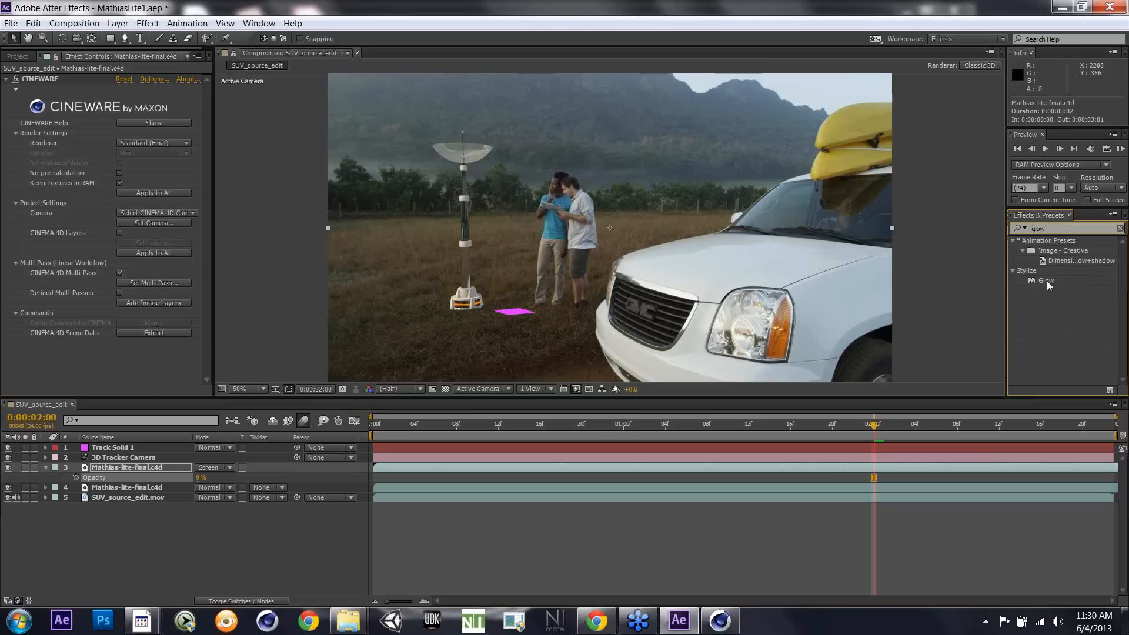
drag(1046, 281, 136, 467)
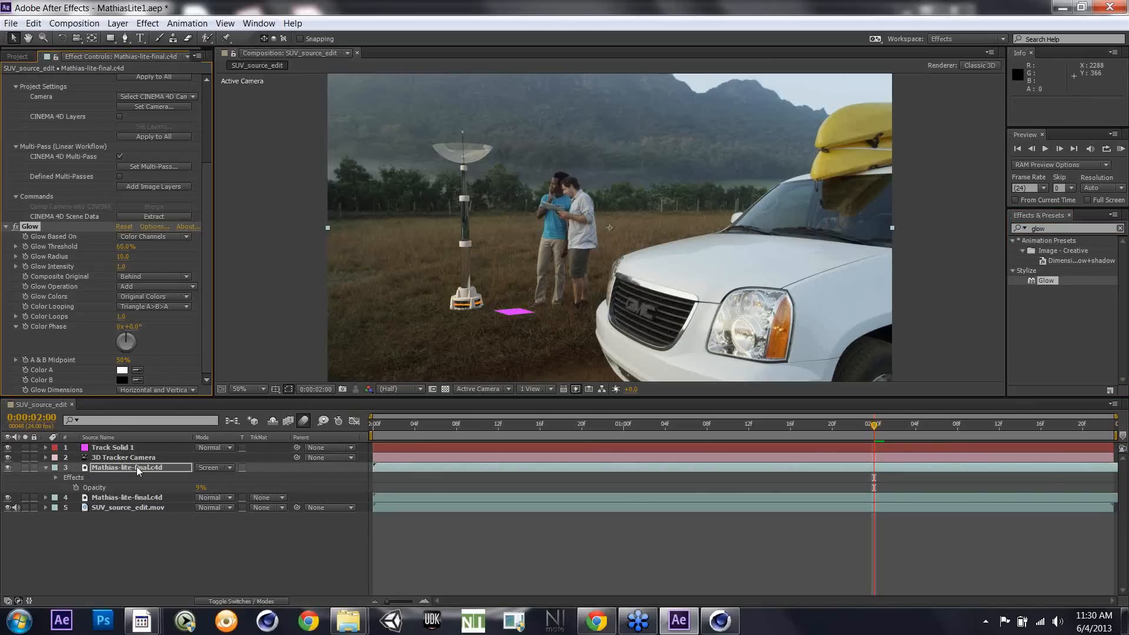
mouse_move(131, 255)
mouse_down()
mouse_move(159, 251)
mouse_move(122, 250)
mouse_up()
key(Delete)
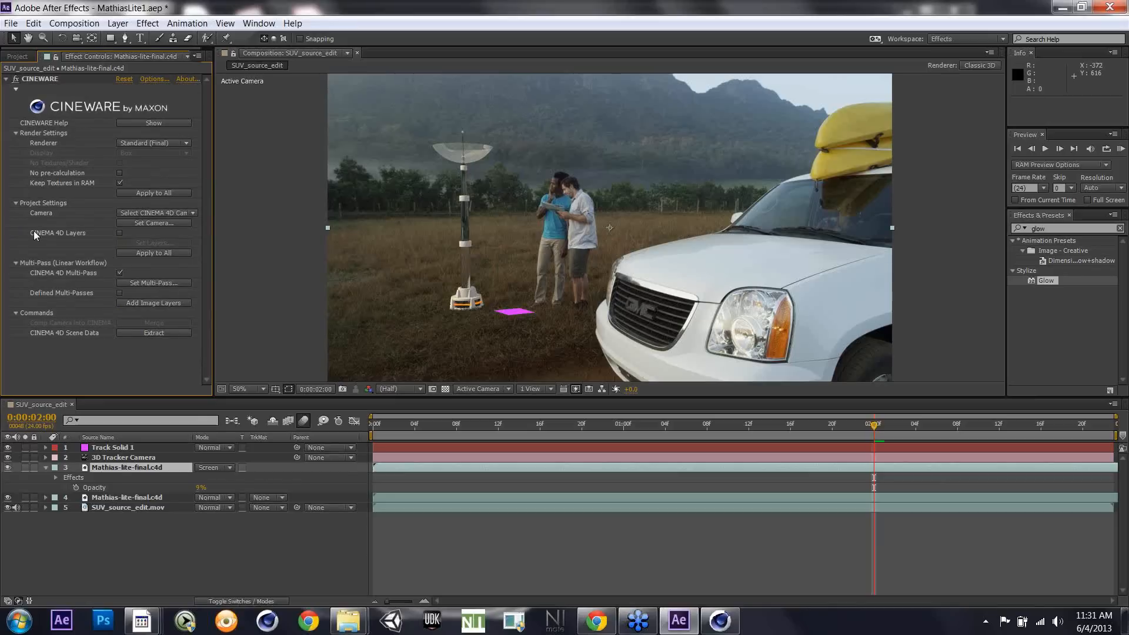
Step: Try adding CINEWARE's multi-pass image layers and extracting the CINEMA 4D scene data from the upper layer, undoing each
click(129, 469)
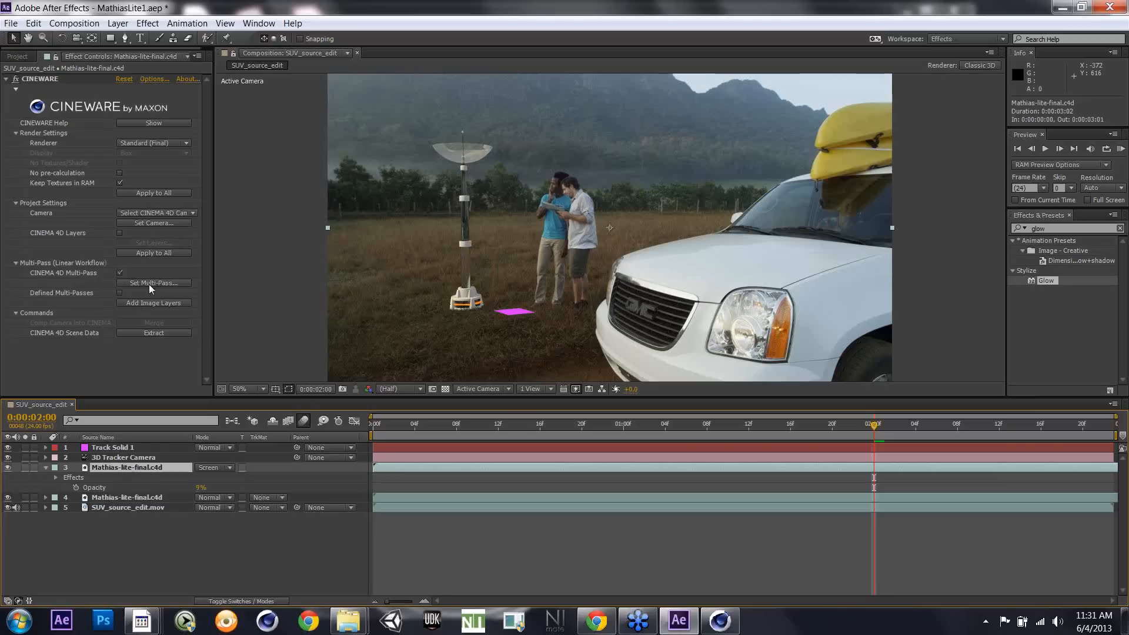
click(149, 302)
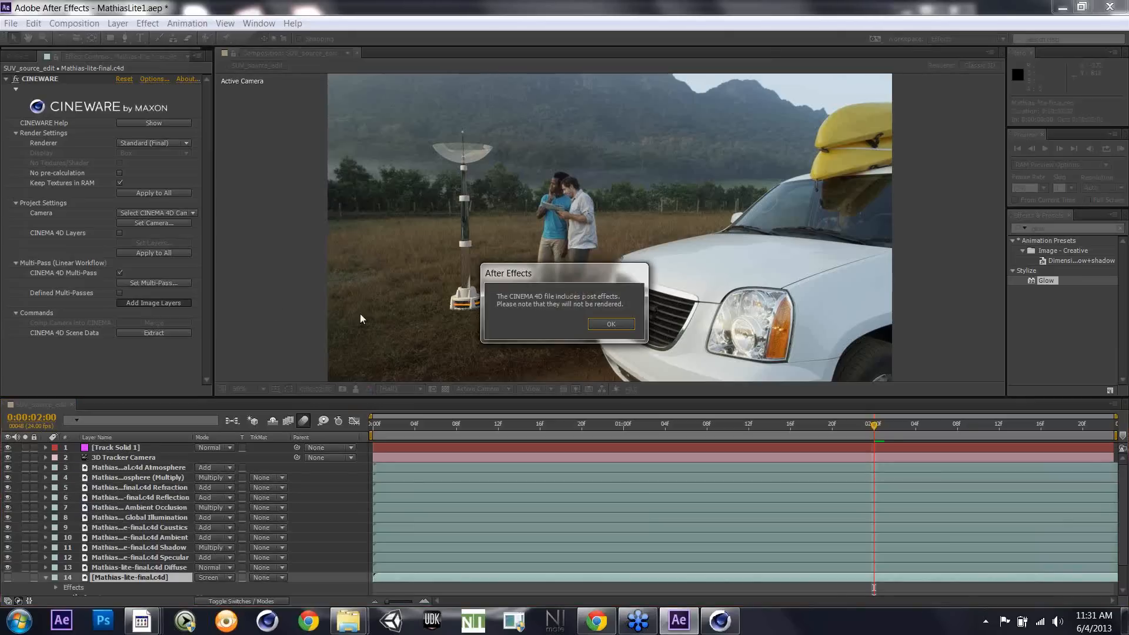
click(604, 329)
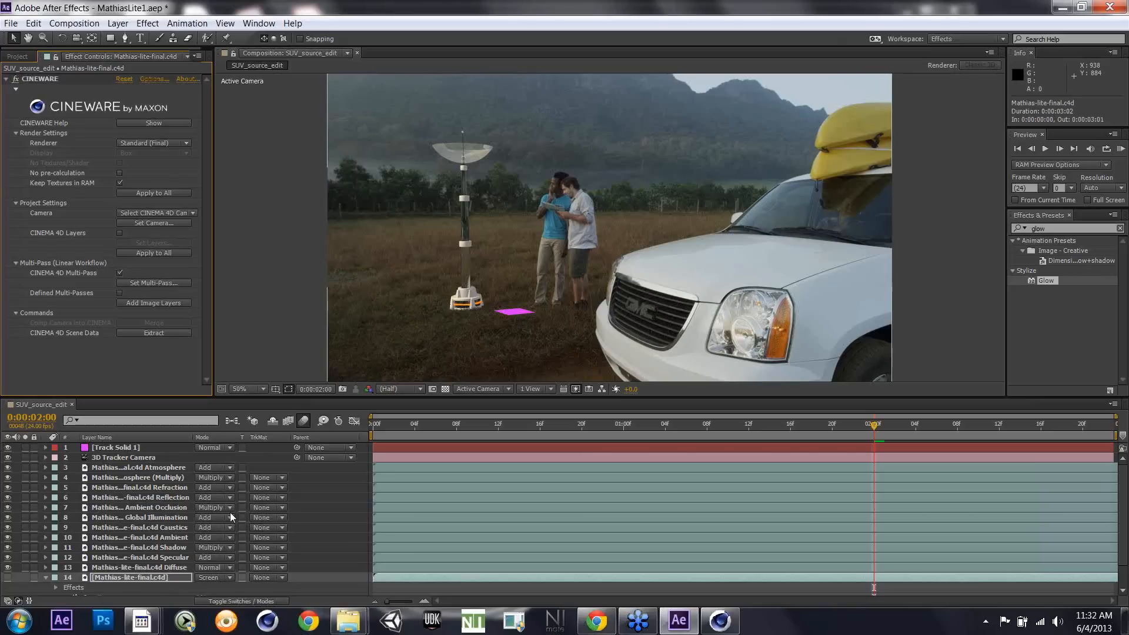
key(ctrl+z)
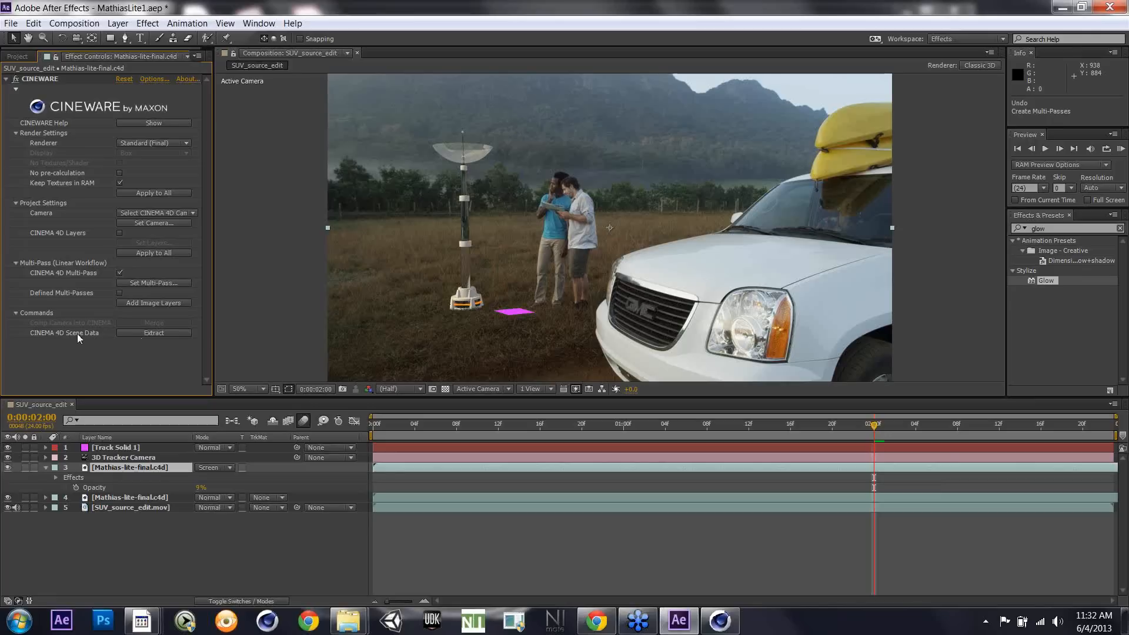
click(151, 332)
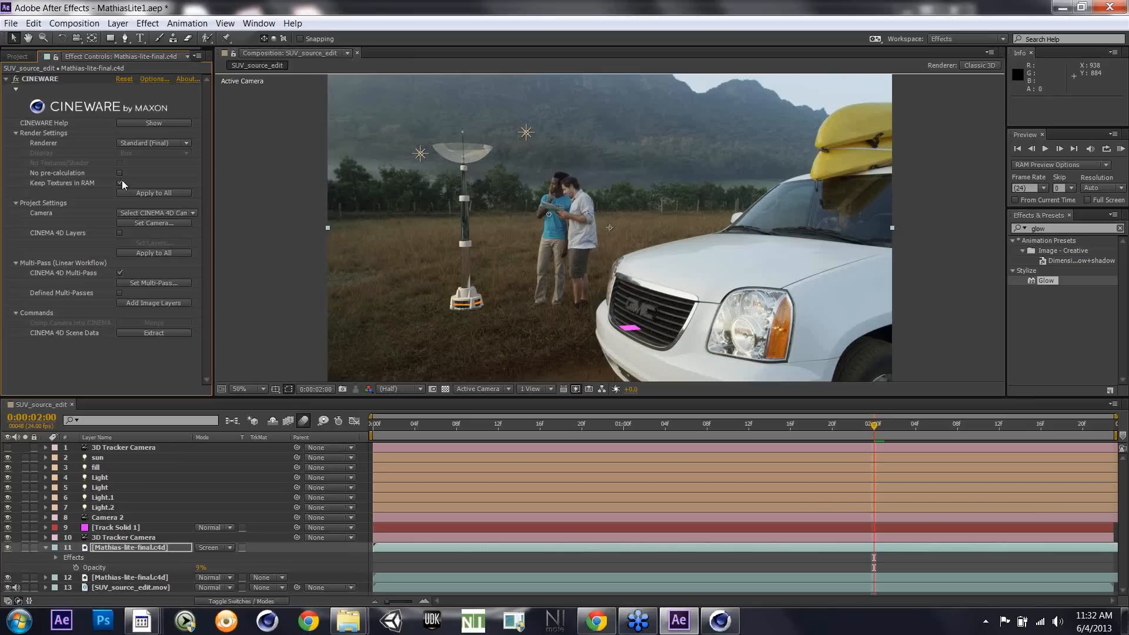
key(ctrl+z)
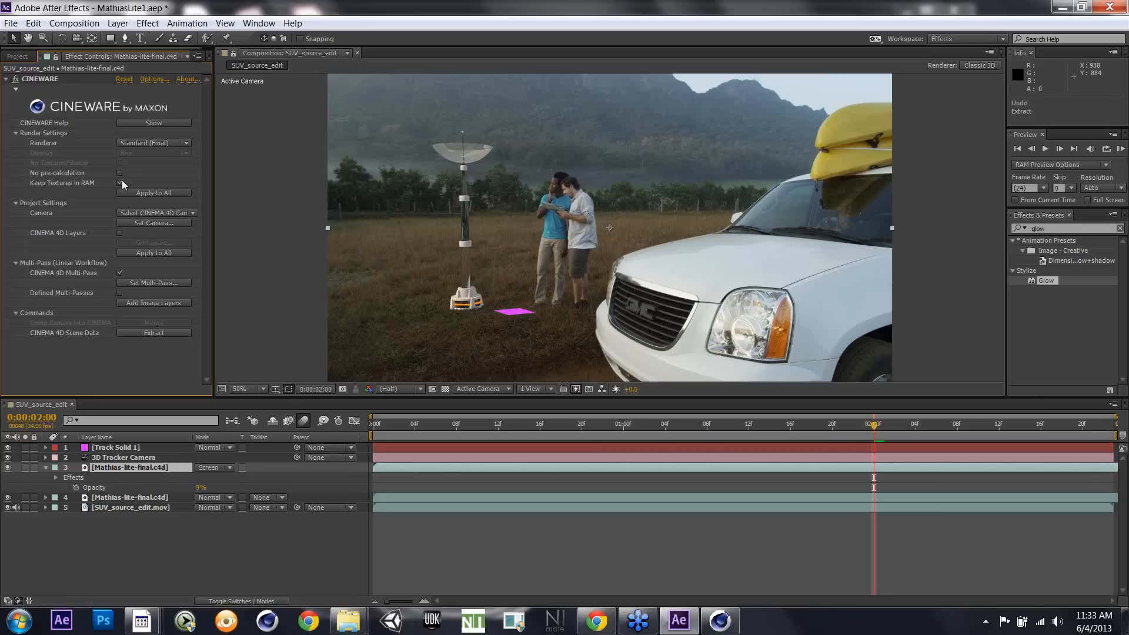
Step: Switch to CINEMA 4D Lite and close the Mathias-lite-final.c4d and mathias-lite-tack1.c4d projects
key(alt+Tab)
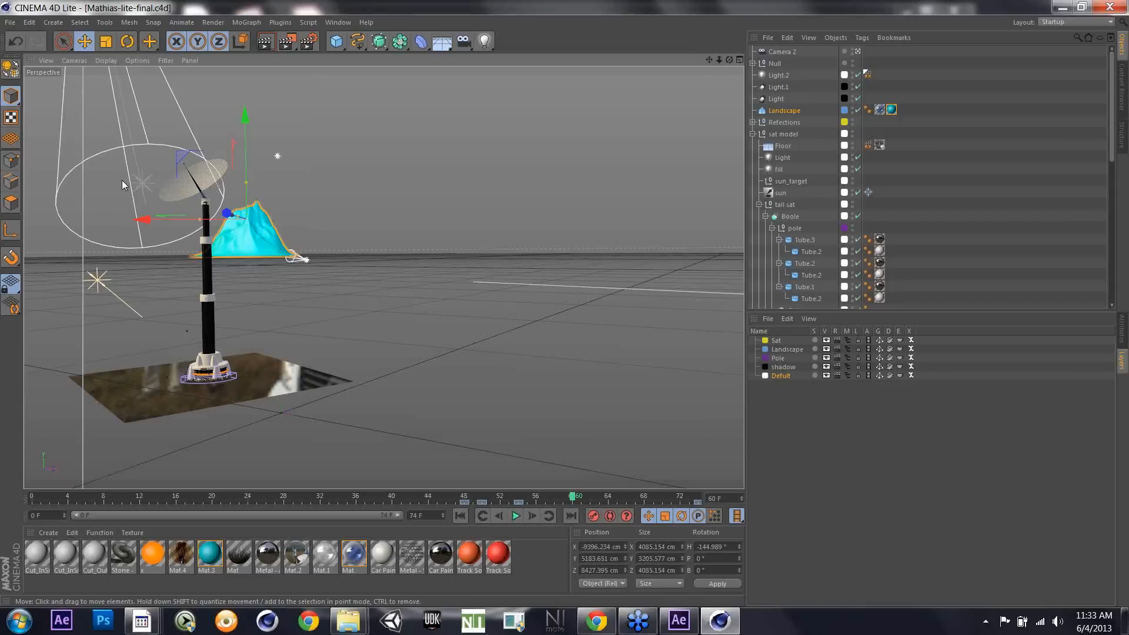
click(12, 24)
click(28, 91)
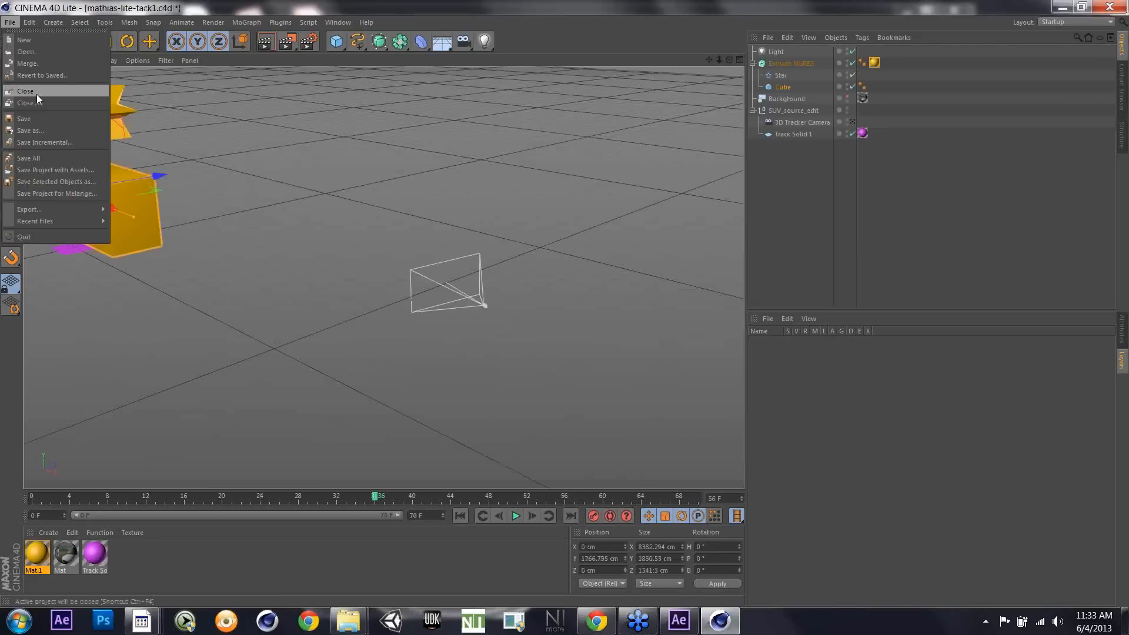
click(37, 94)
click(582, 366)
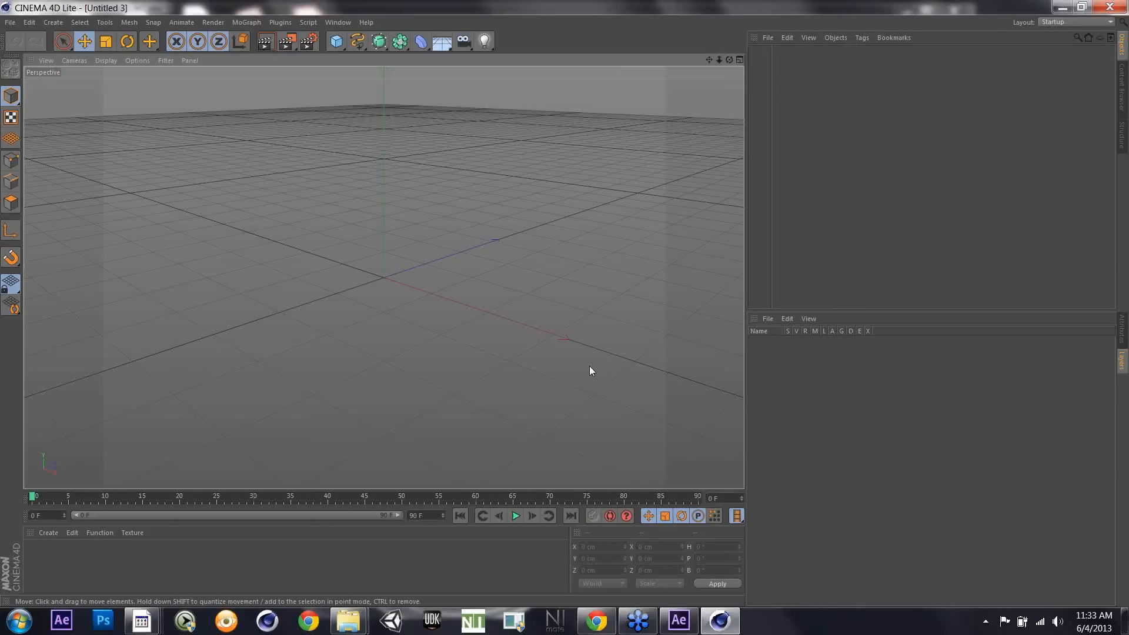
key(alt+Tab)
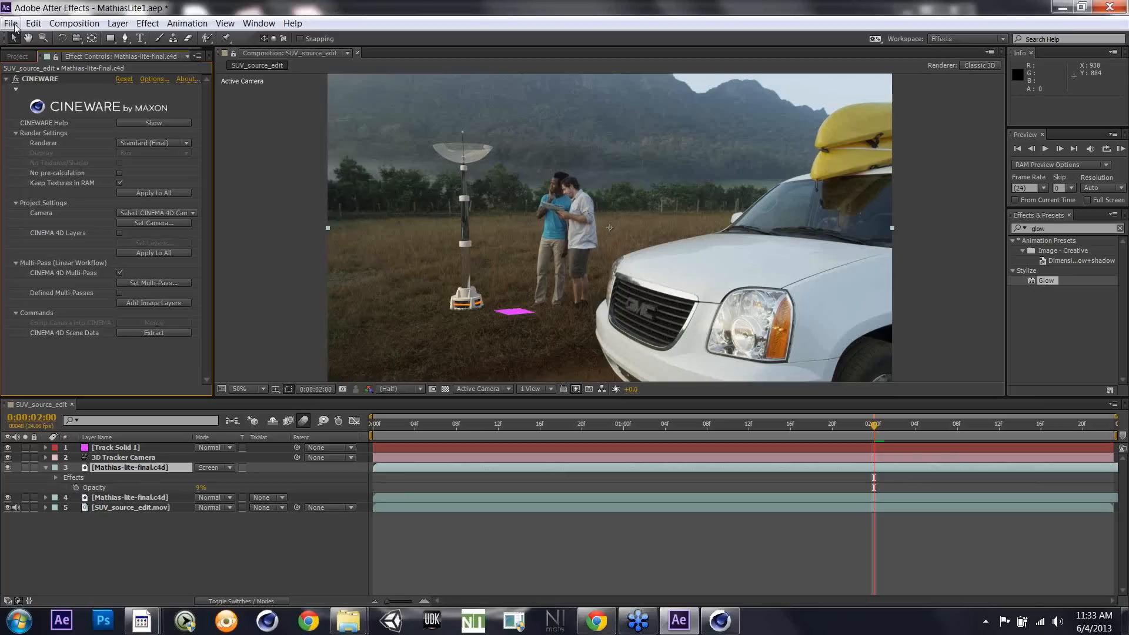
click(11, 24)
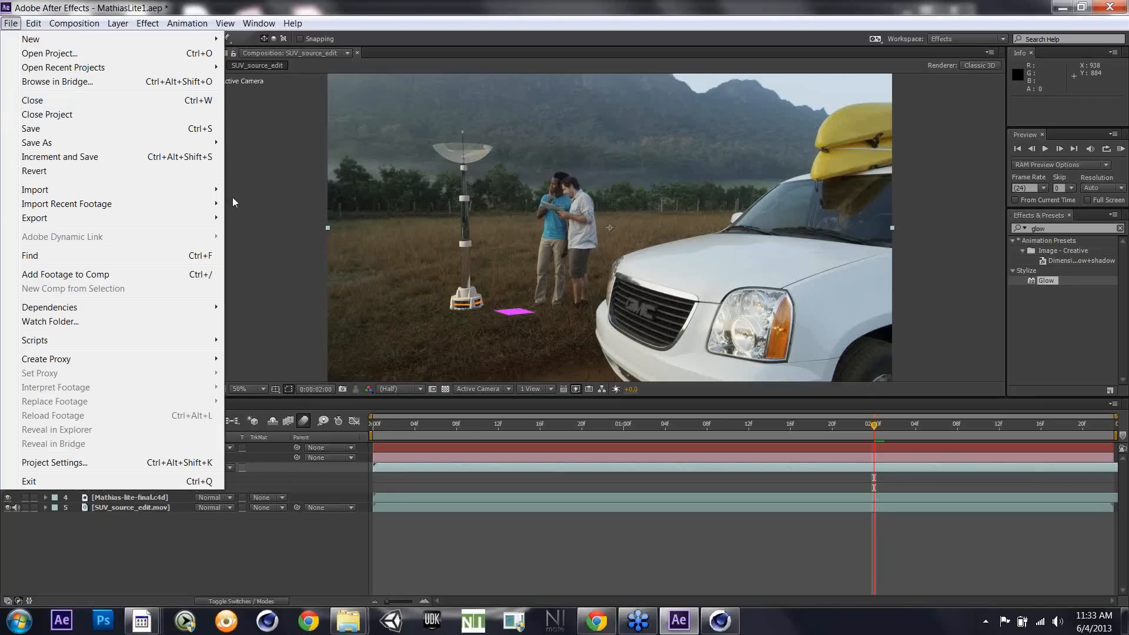
click(250, 215)
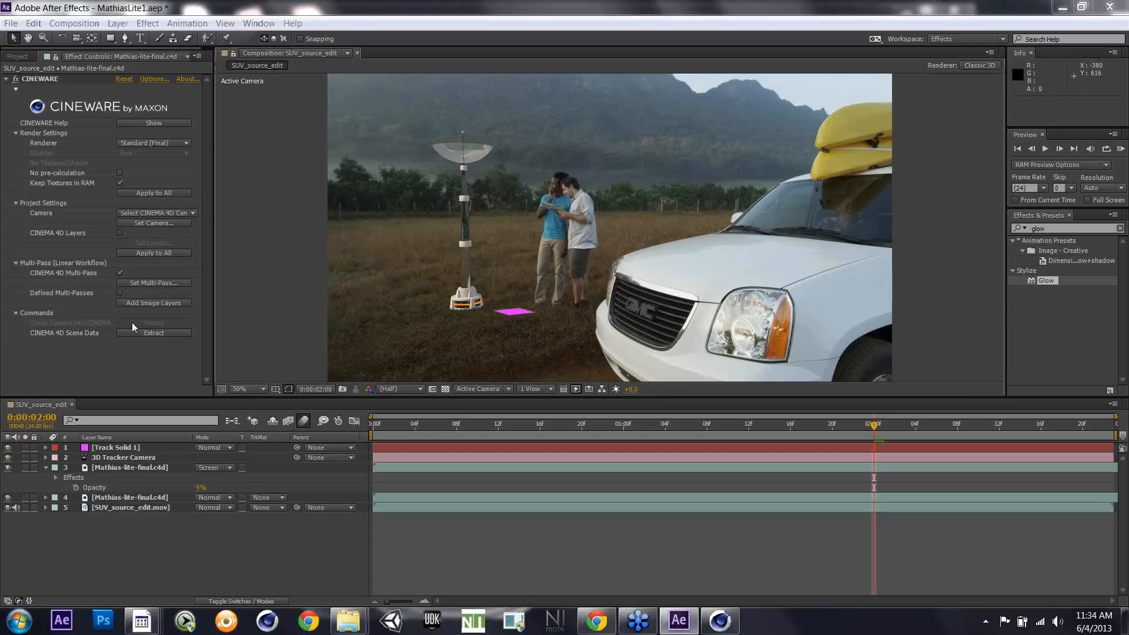
key(alt+Tab)
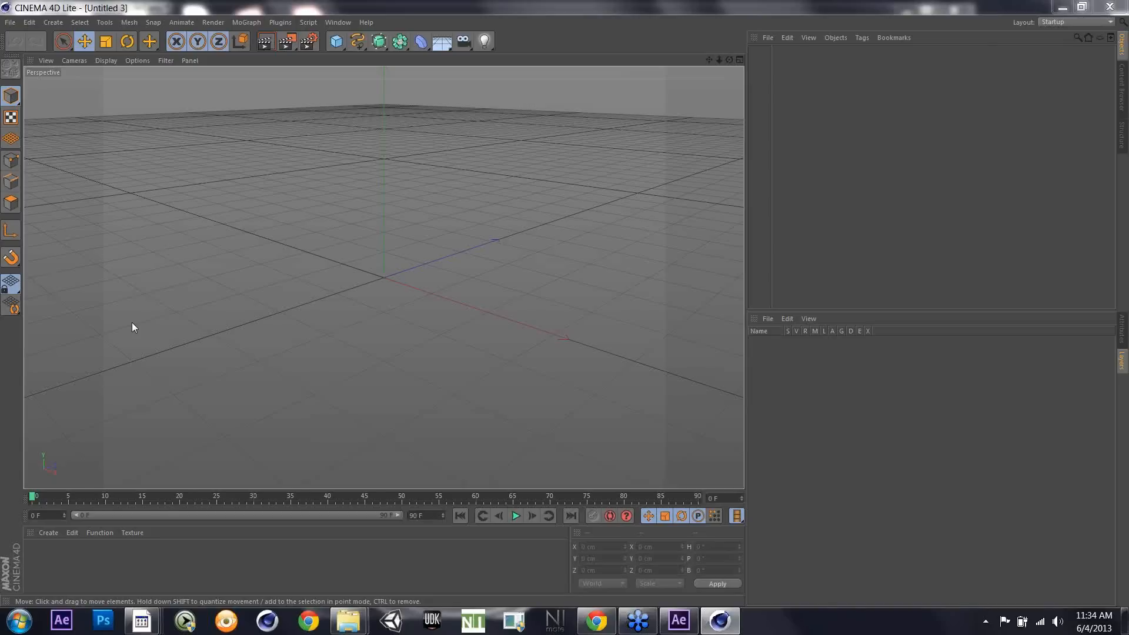
key(alt+Tab)
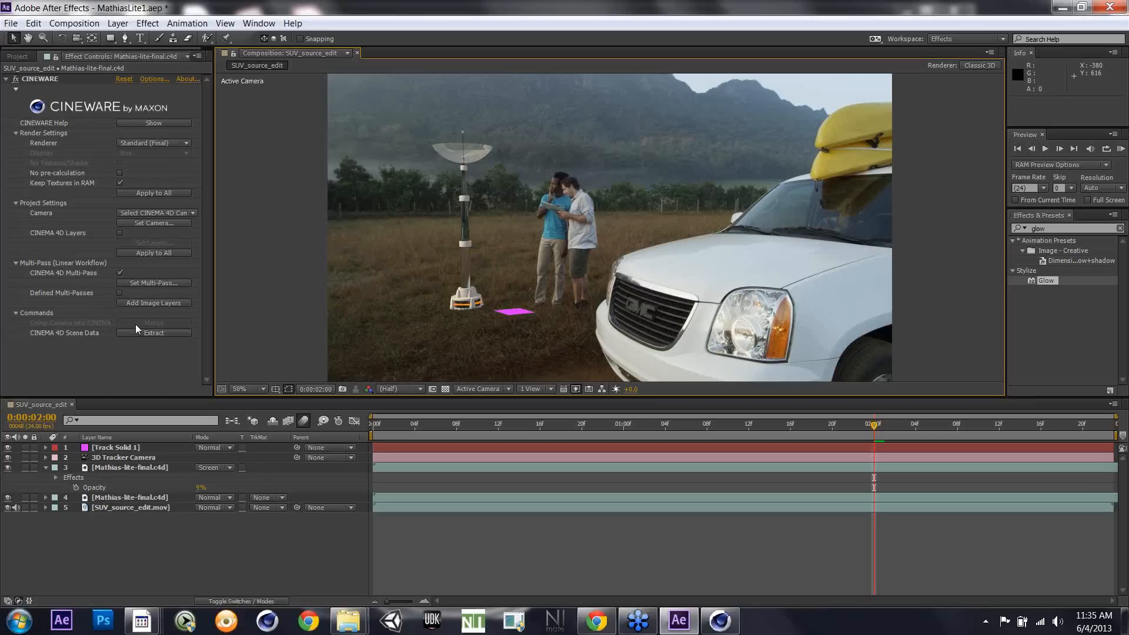
click(20, 58)
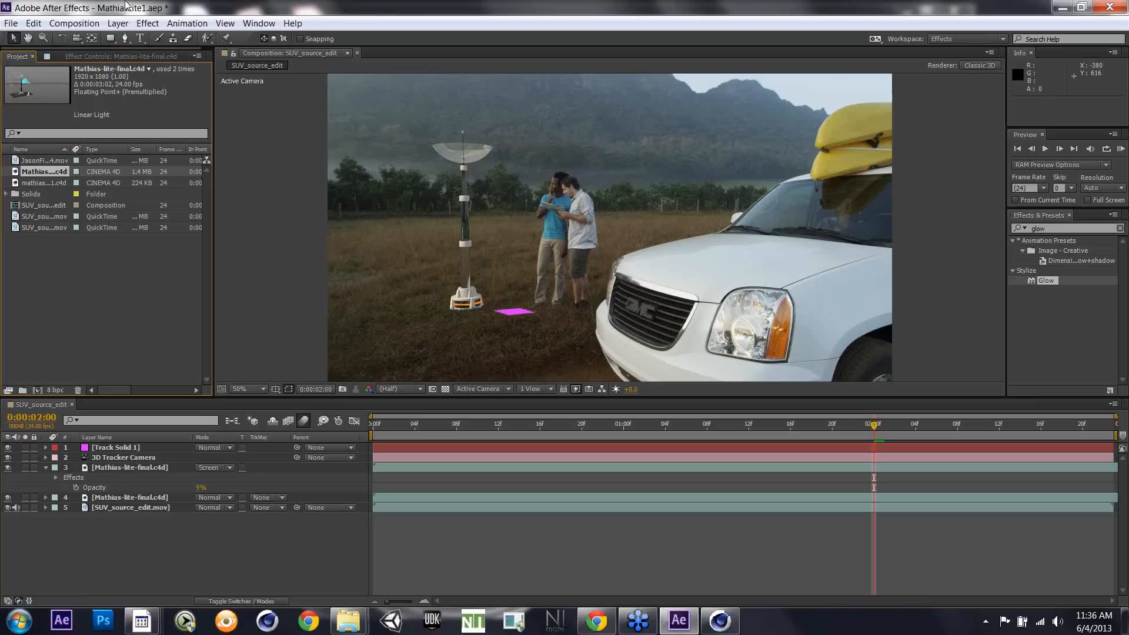
Step: Switch to CINEMA 4D Lite, add a cube, move it to about X -866 cm and record a keyframe at frame 0
key(alt+Tab)
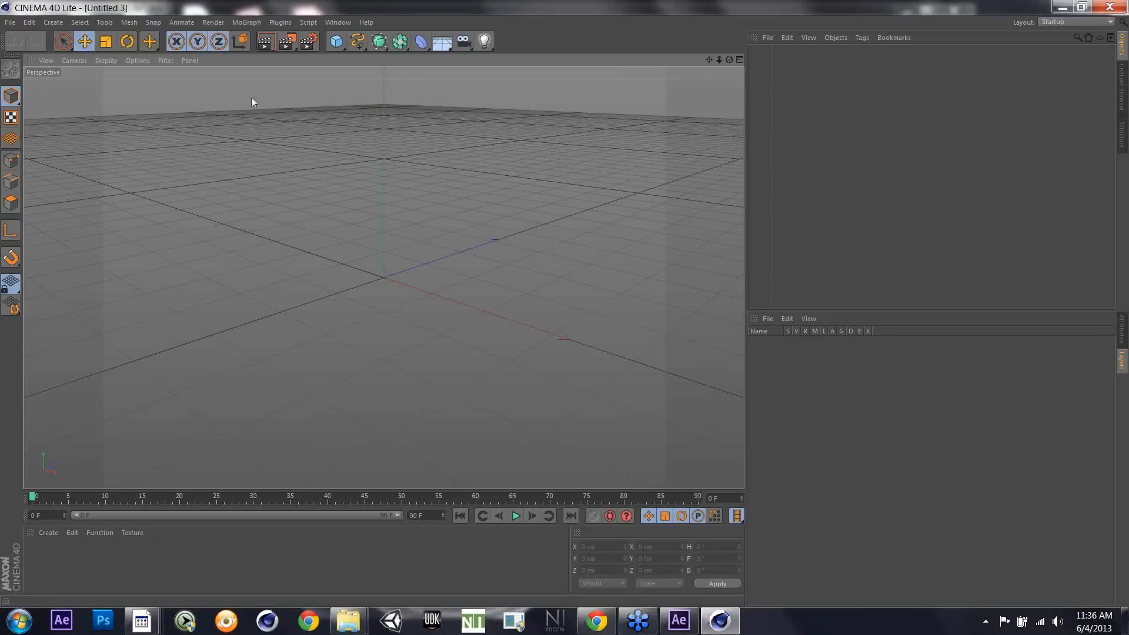
click(337, 43)
drag(430, 305, 186, 261)
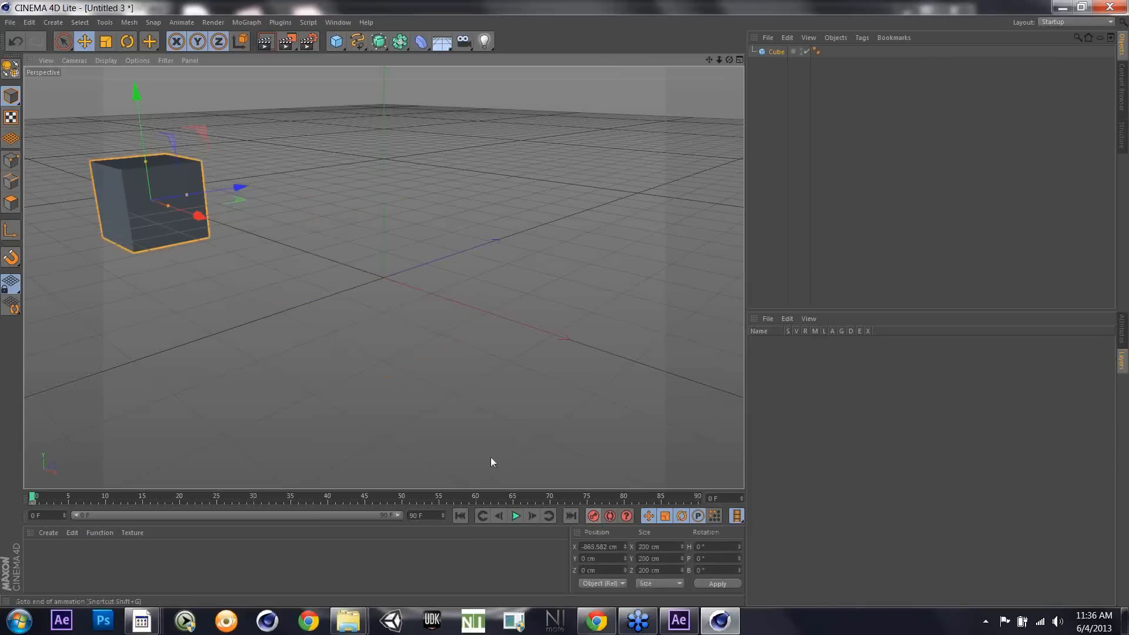
drag(200, 219, 535, 419)
click(593, 516)
Step: At frame 69, move the cube to about X 221 cm and record a keyframe
click(544, 498)
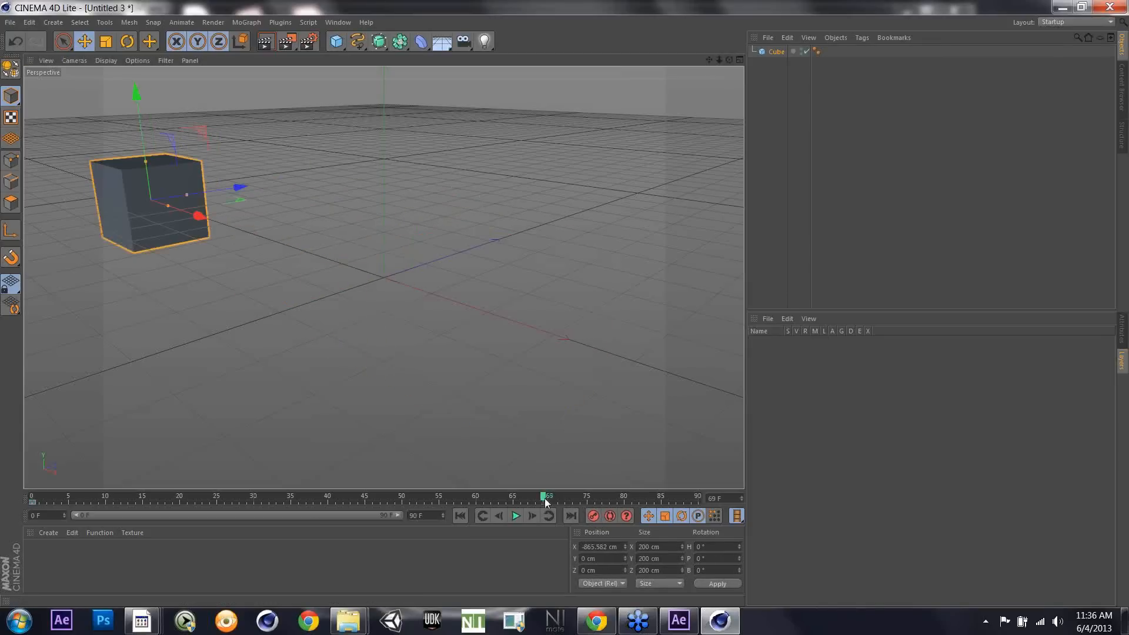
drag(200, 217, 582, 377)
click(593, 516)
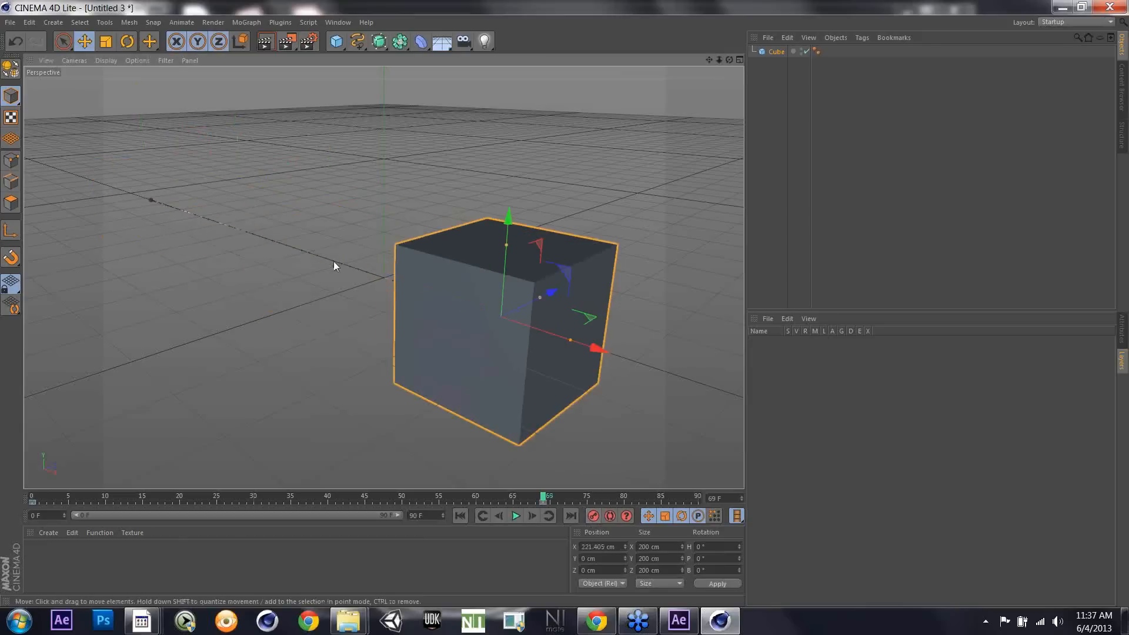
Step: At frame 39, raise the cube to about Y 124 cm and record a keyframe
drag(609, 351, 330, 338)
mouse_move(300, 147)
mouse_down()
mouse_move(304, 127)
mouse_move(301, 147)
mouse_up()
click(315, 377)
click(322, 494)
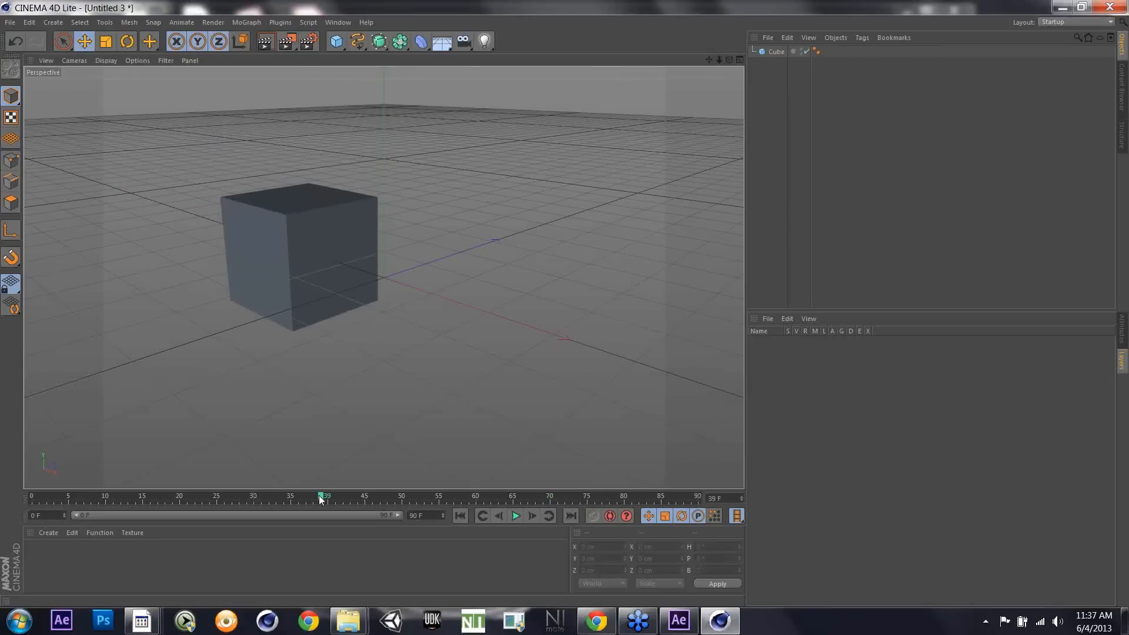
click(322, 232)
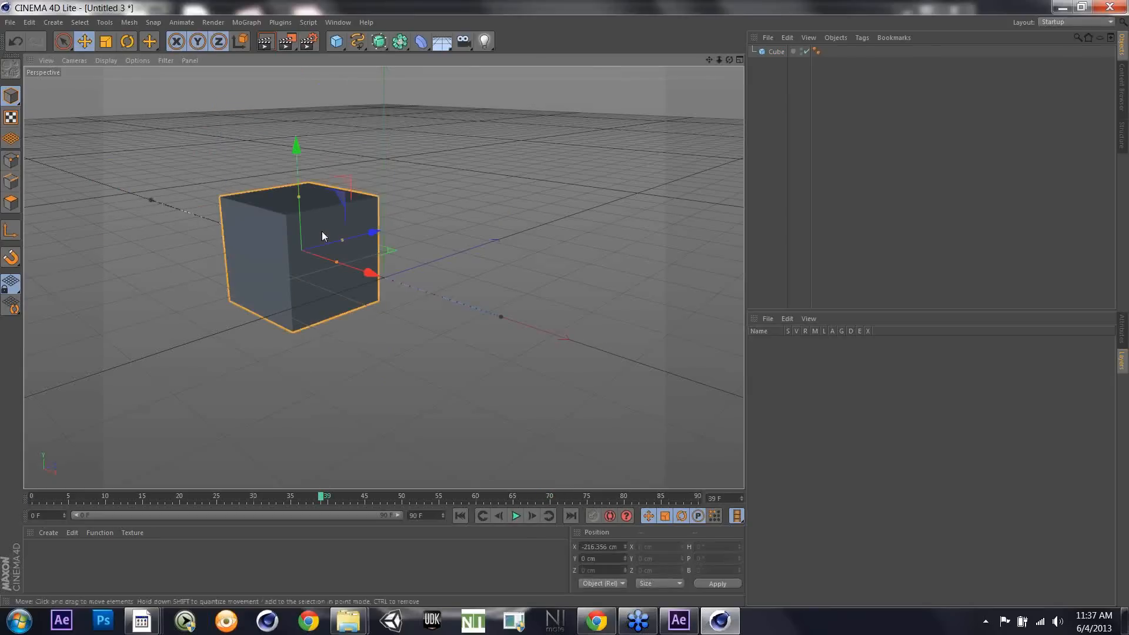
drag(296, 142, 311, 76)
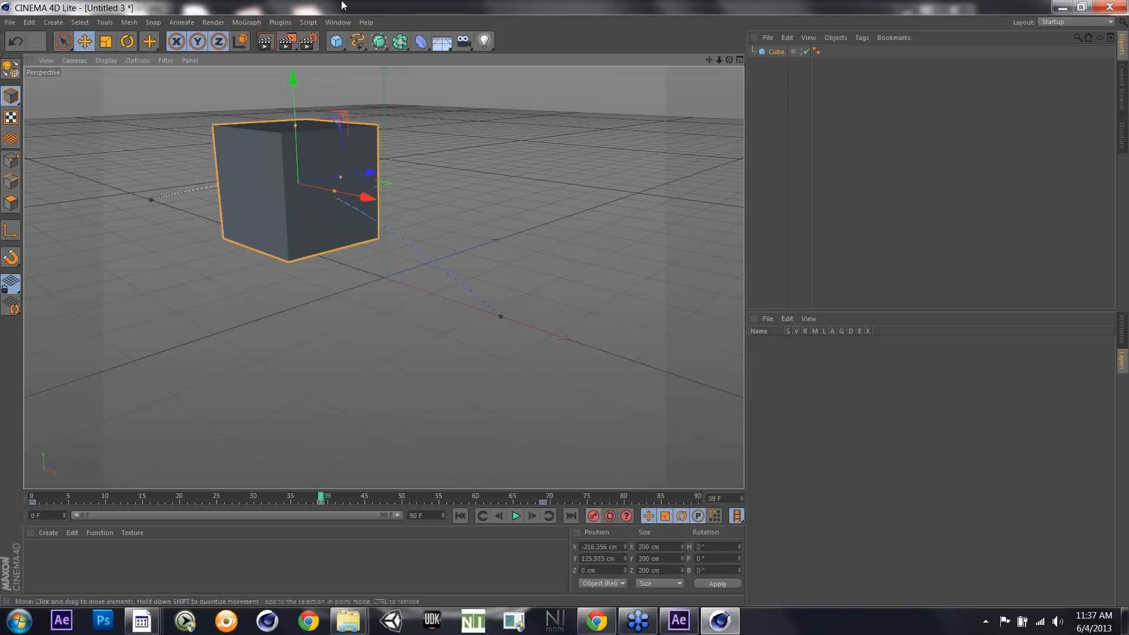
Step: Open the Timeline window and enlarge it to work with the cube's keyframes
click(344, 22)
click(365, 117)
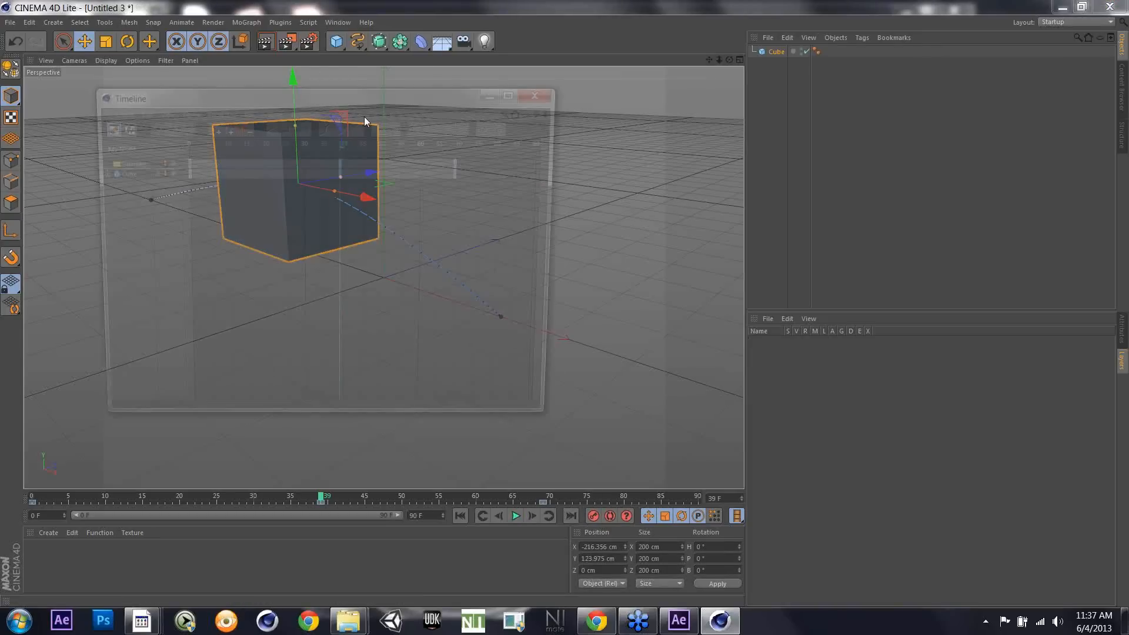
drag(565, 431, 827, 536)
drag(672, 221, 428, 176)
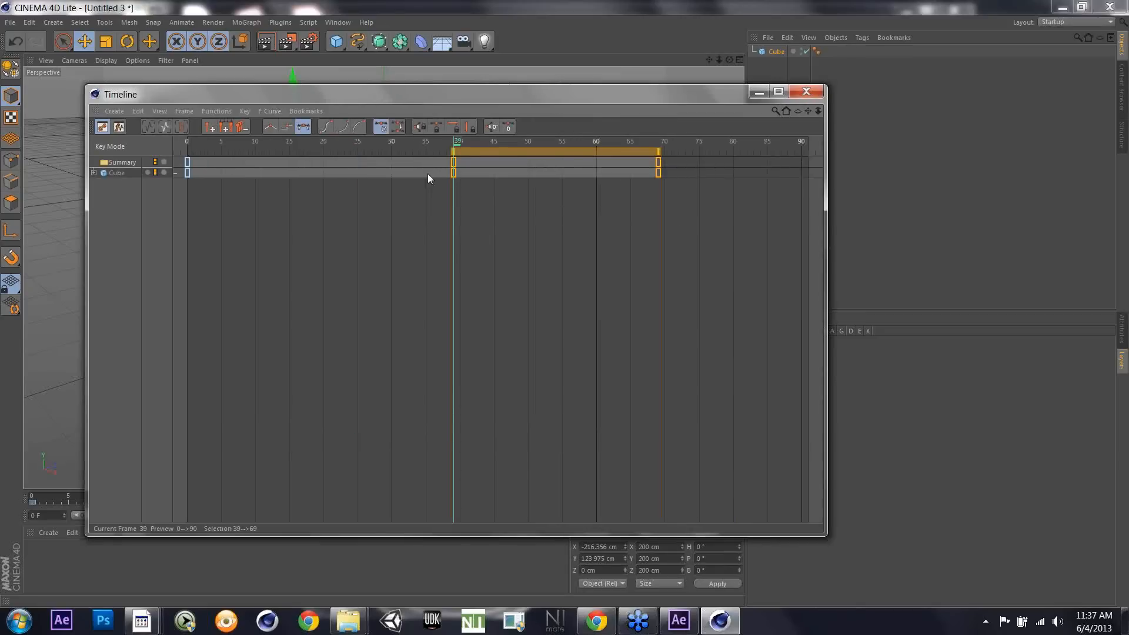
click(329, 127)
click(456, 175)
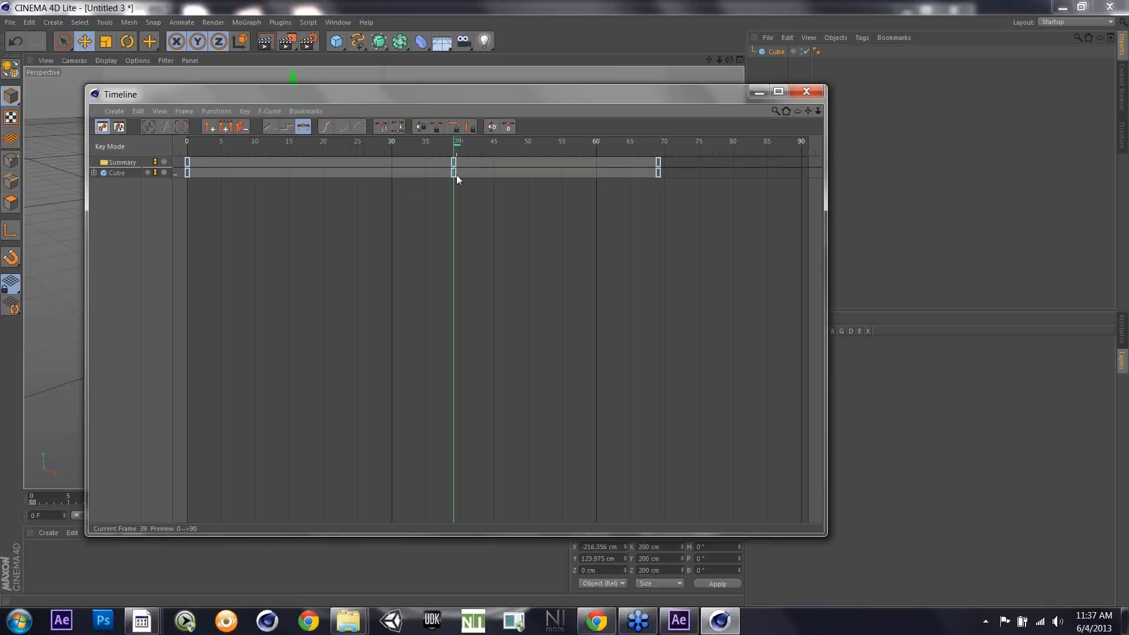
Step: Expand the cube's Position X, Y and Z tracks and dock the Timeline as a short strip beneath the viewport
click(93, 173)
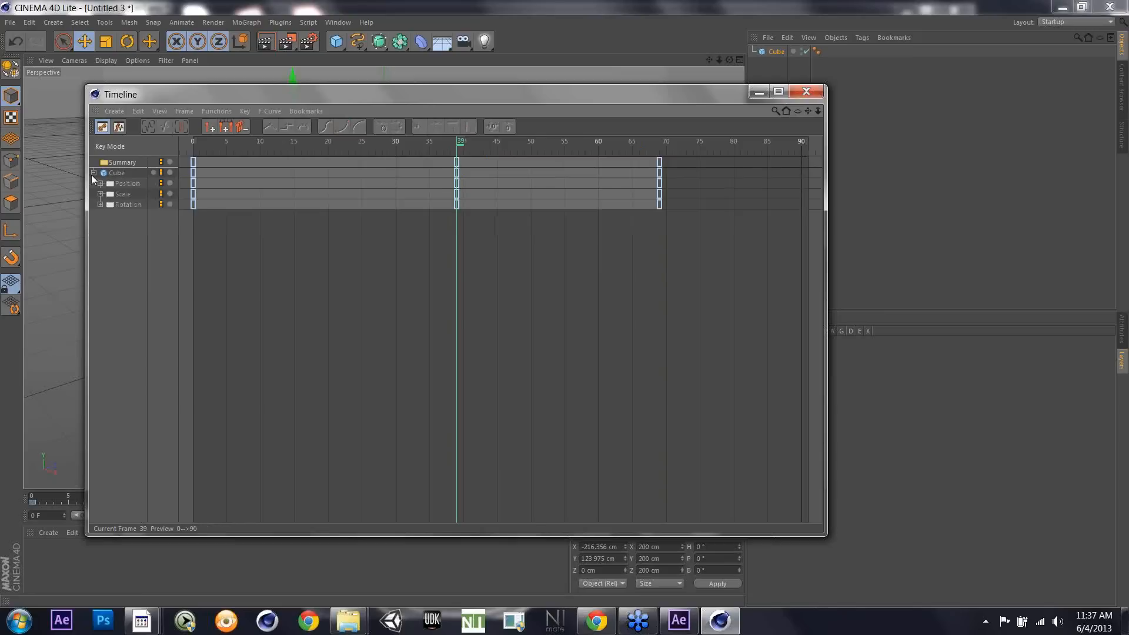
click(101, 183)
click(107, 273)
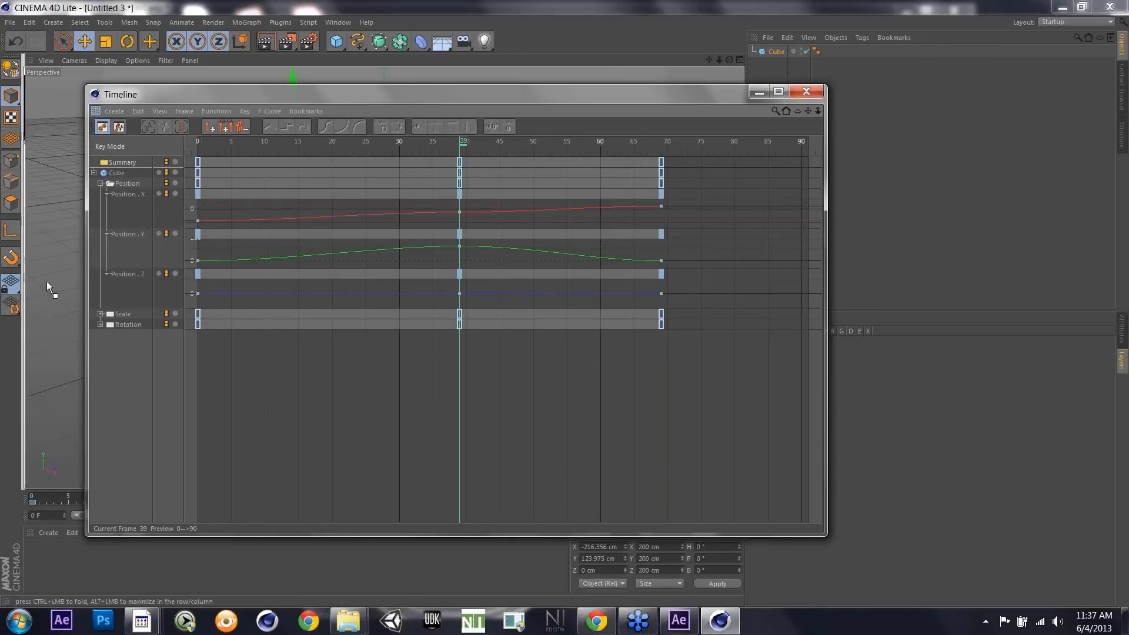
drag(51, 506, 51, 507)
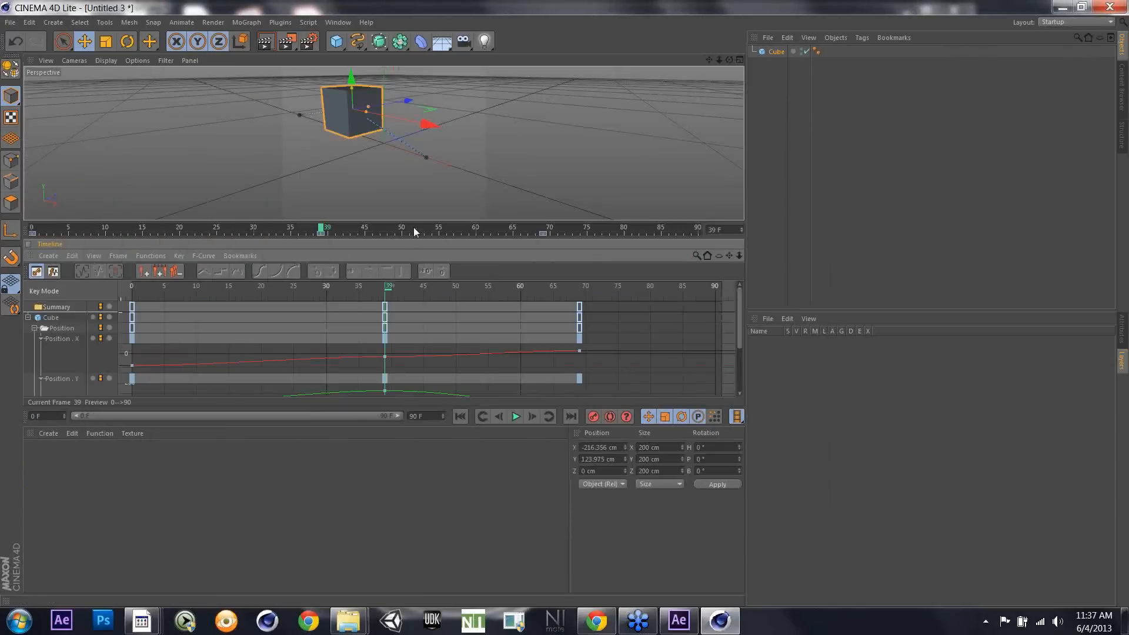
drag(413, 240, 393, 379)
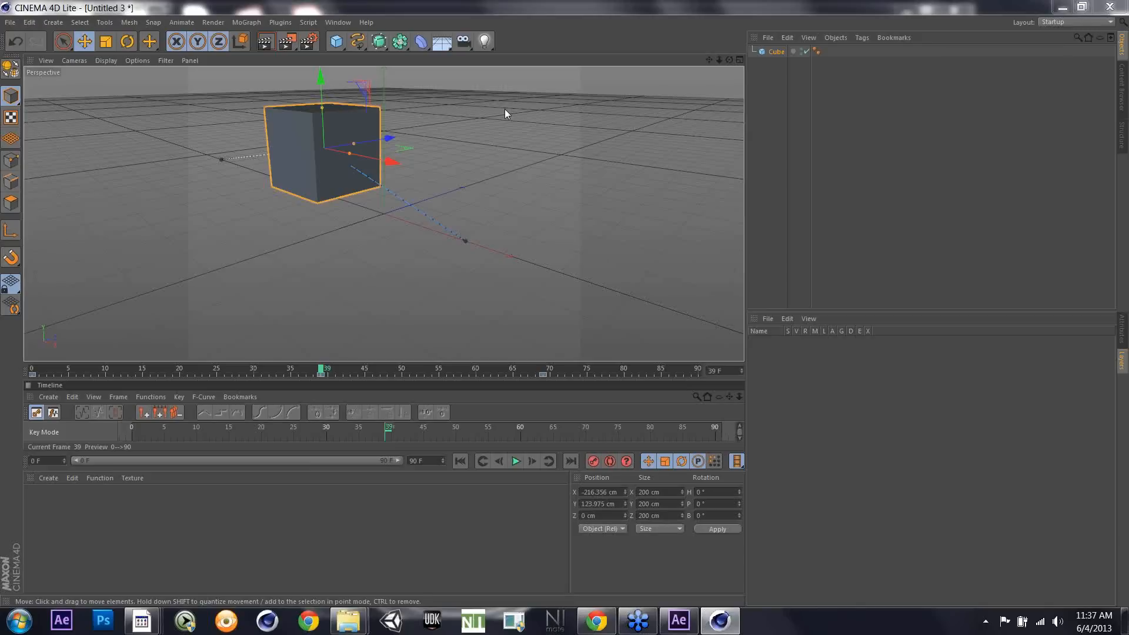
Step: Switch to After Effects and look through the available Animation and Effect commands
key(alt+Tab)
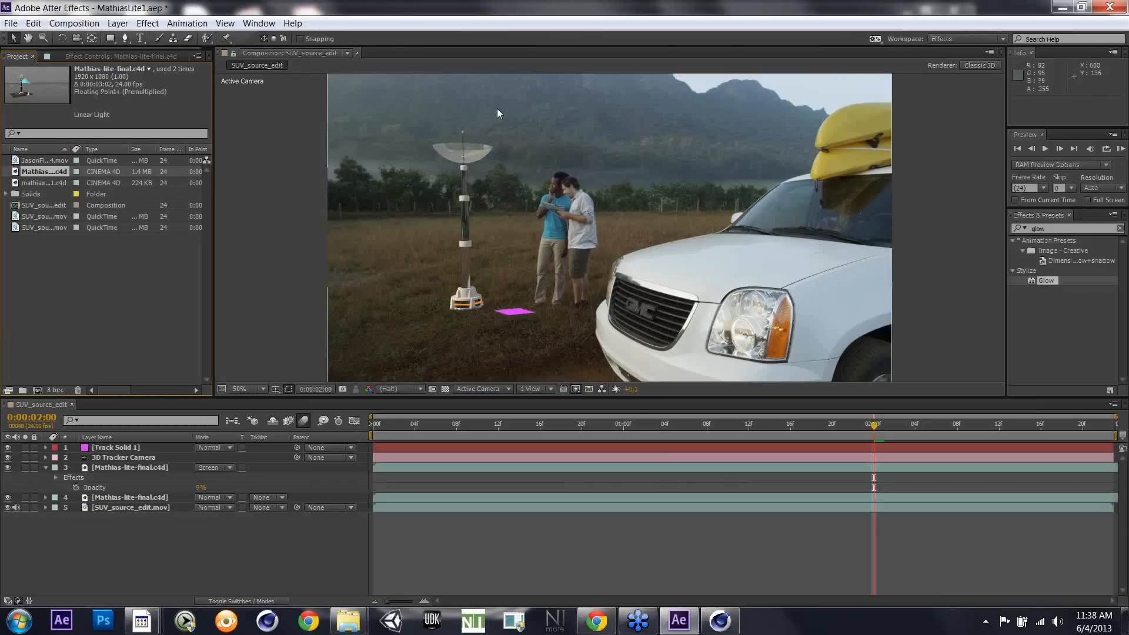
click(187, 23)
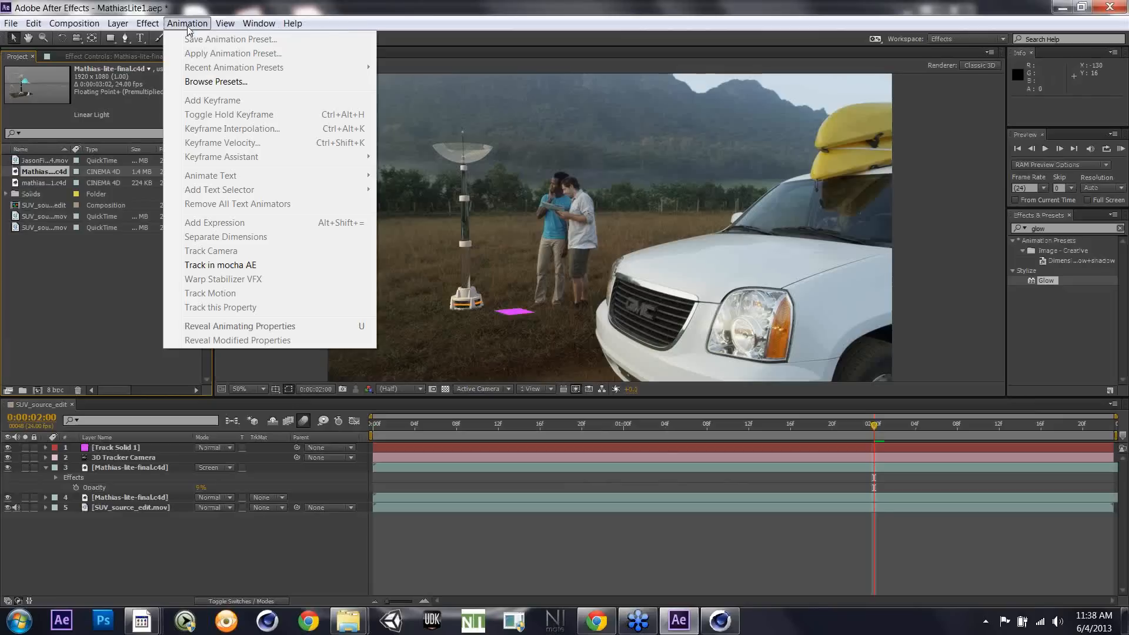
click(134, 290)
click(149, 23)
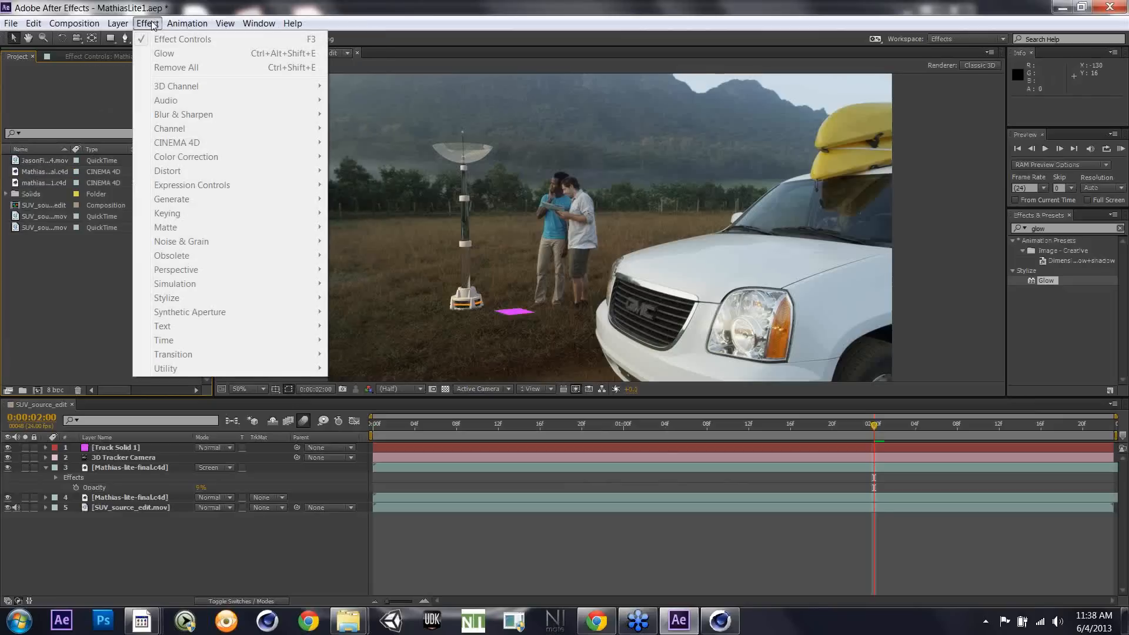
click(87, 308)
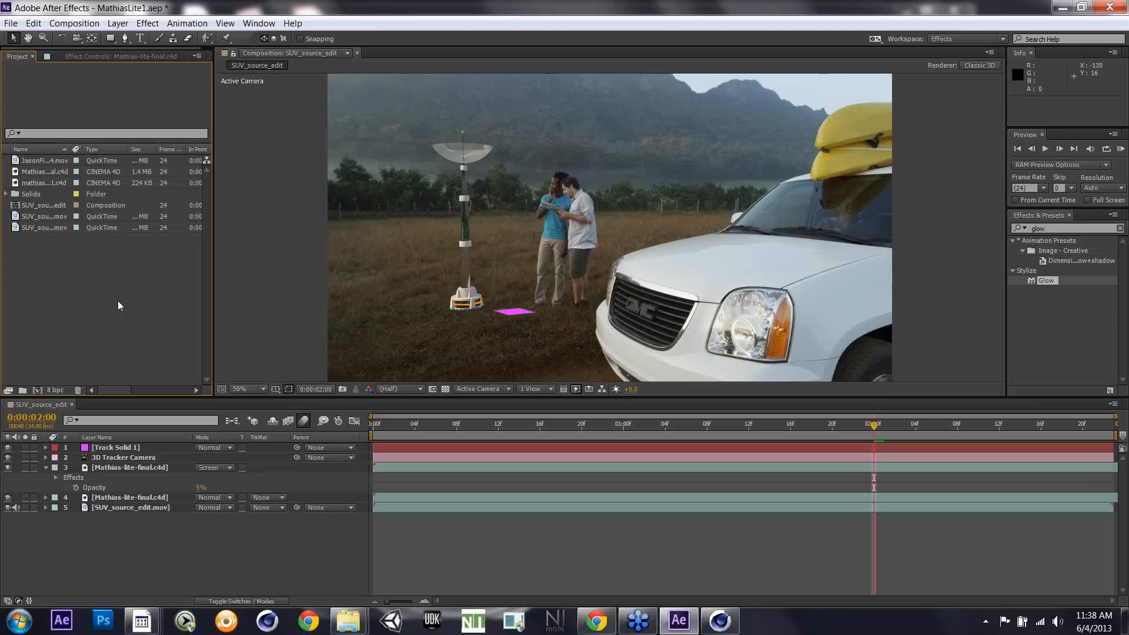
Step: View the CINEWARE effect settings, the JasonFinal_H264.mov footage details and the commands for creating a new MAXON CINEMA 4D file
click(123, 57)
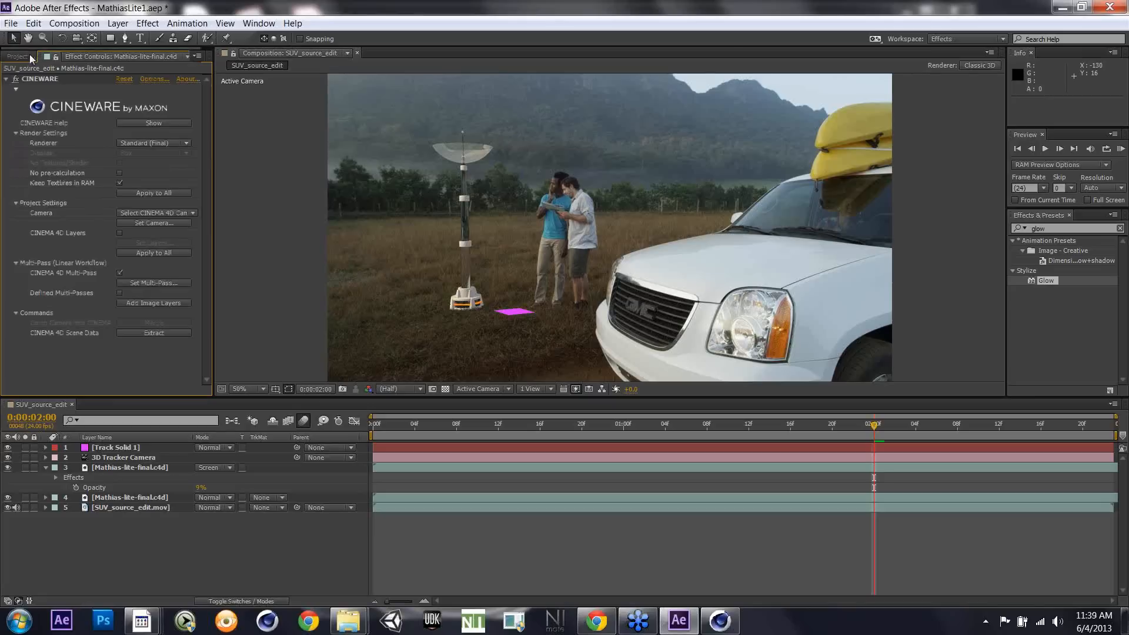
click(14, 57)
click(33, 161)
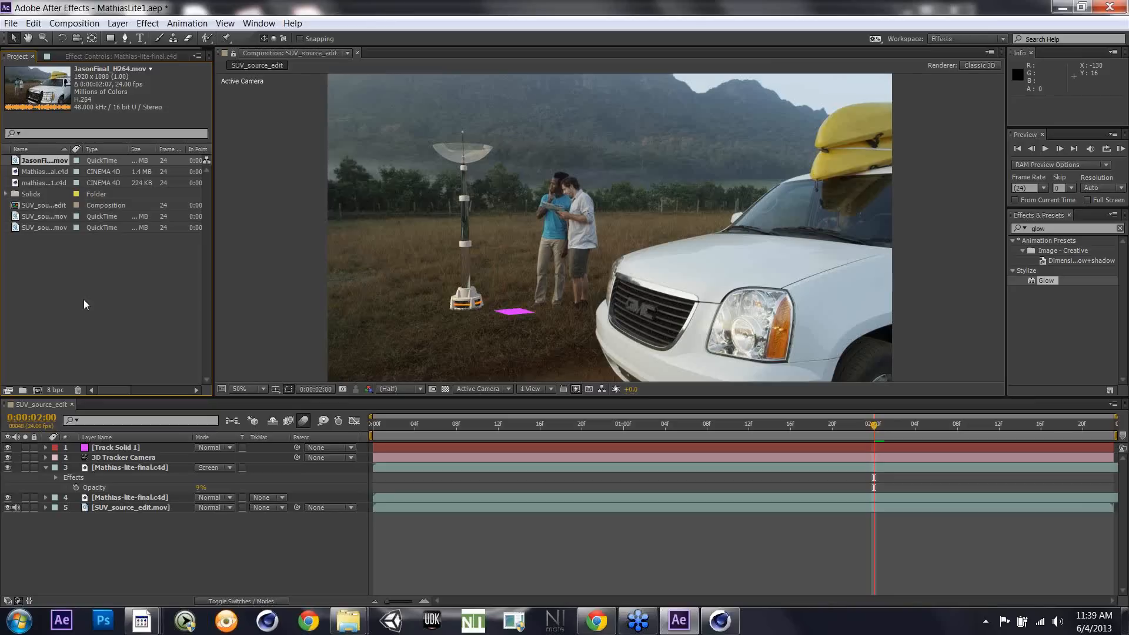
click(12, 23)
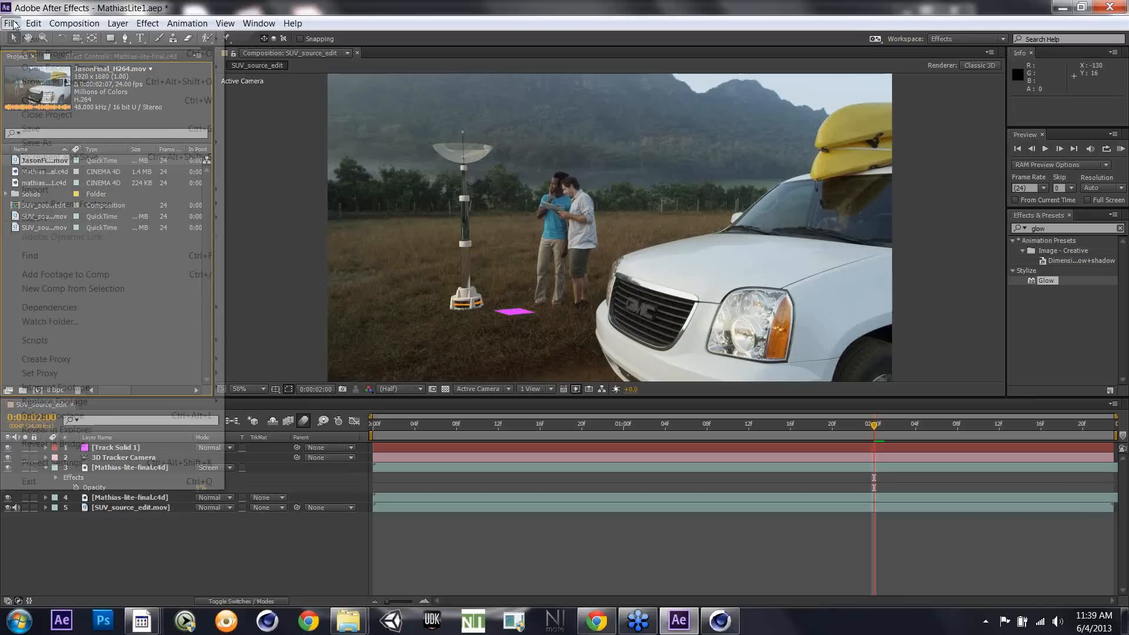
mouse_move(88, 38)
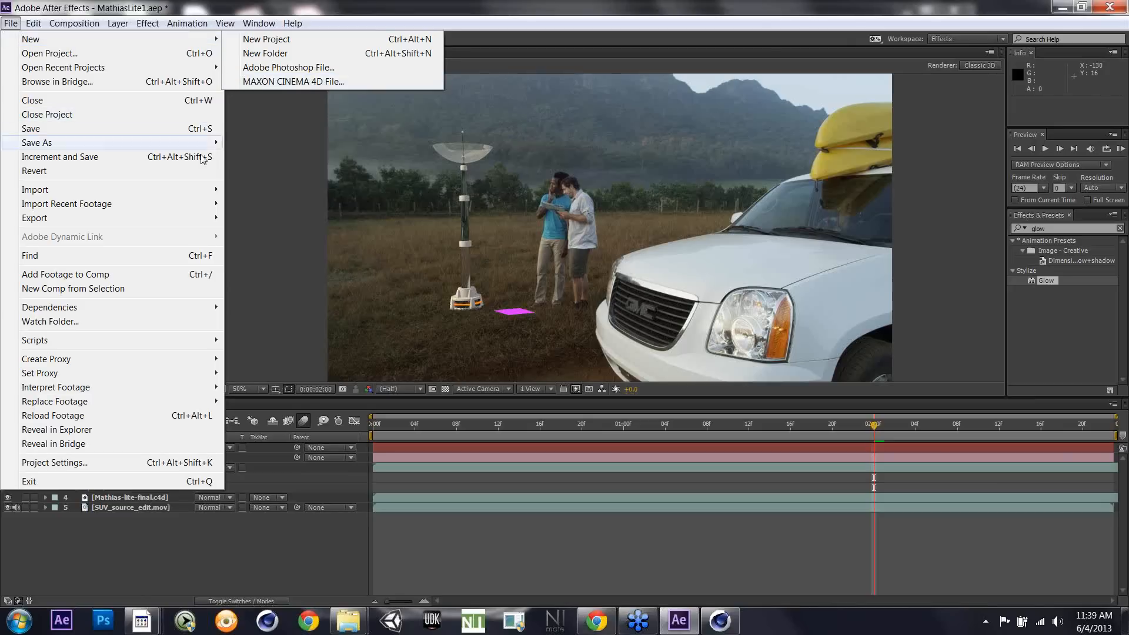
click(268, 191)
click(186, 263)
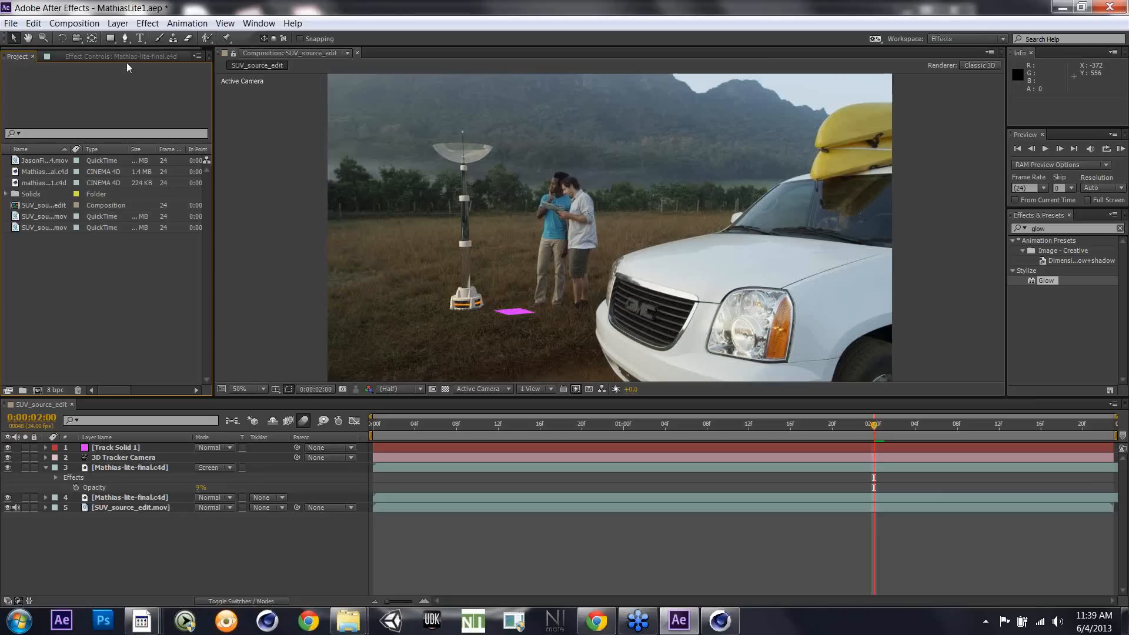
Step: Examine the CINEWARE settings of the lower Mathias-lite-final.c4d layer, directly above the SUV footage
click(122, 496)
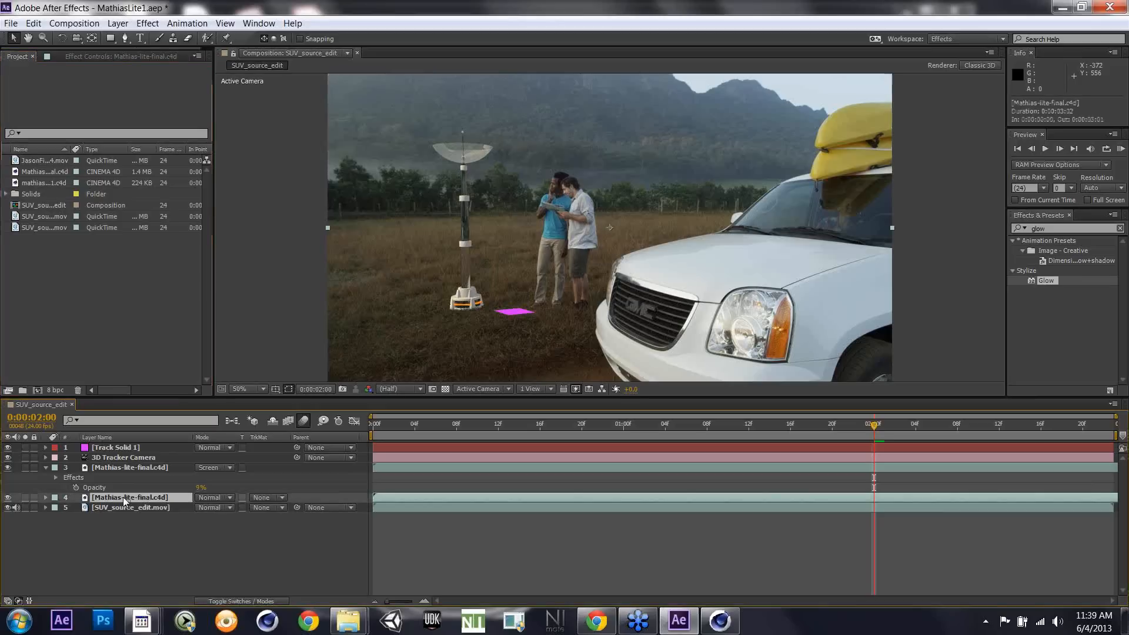
click(127, 54)
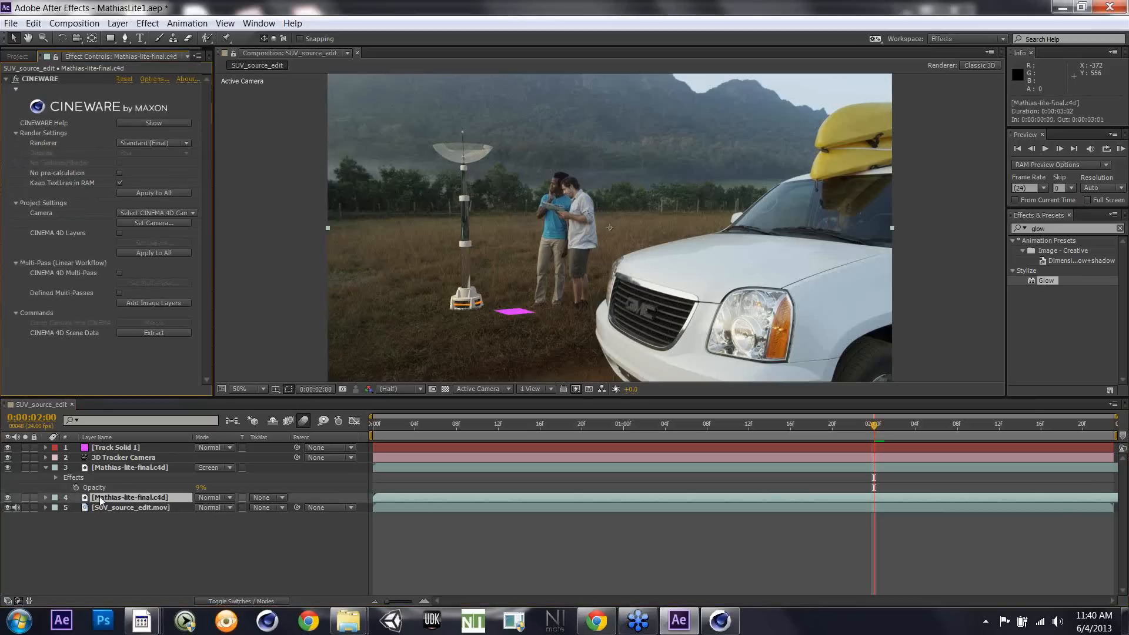
click(17, 56)
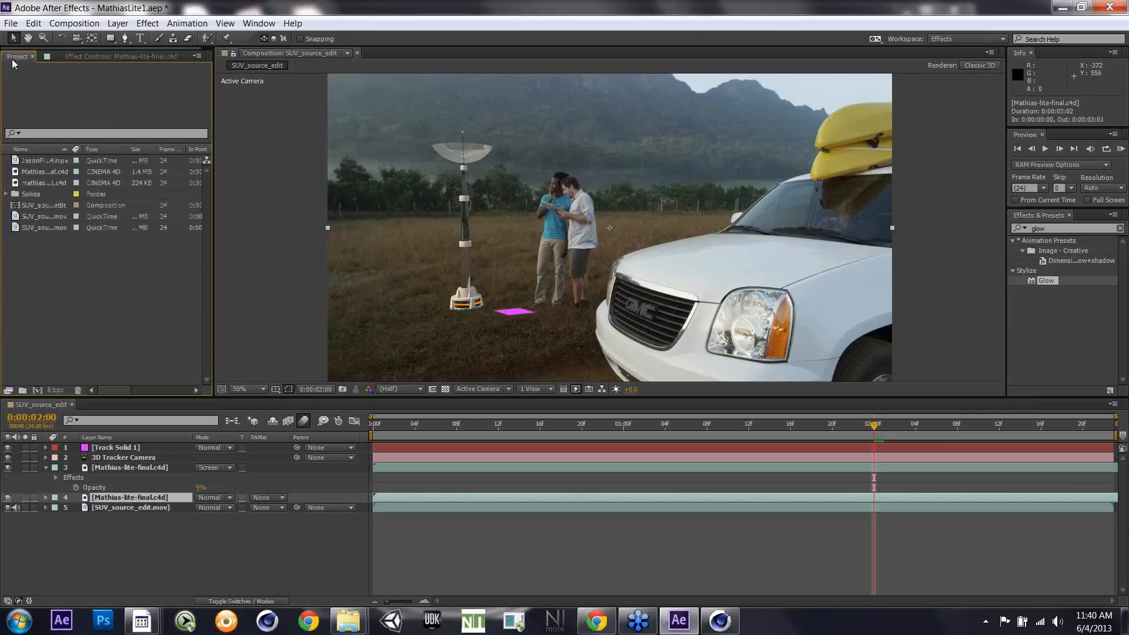
Step: Add mathias-lite-tack1.c4d to the SUV_source_edit composition, directly below the 3D Tracker Camera layer
click(41, 171)
click(42, 184)
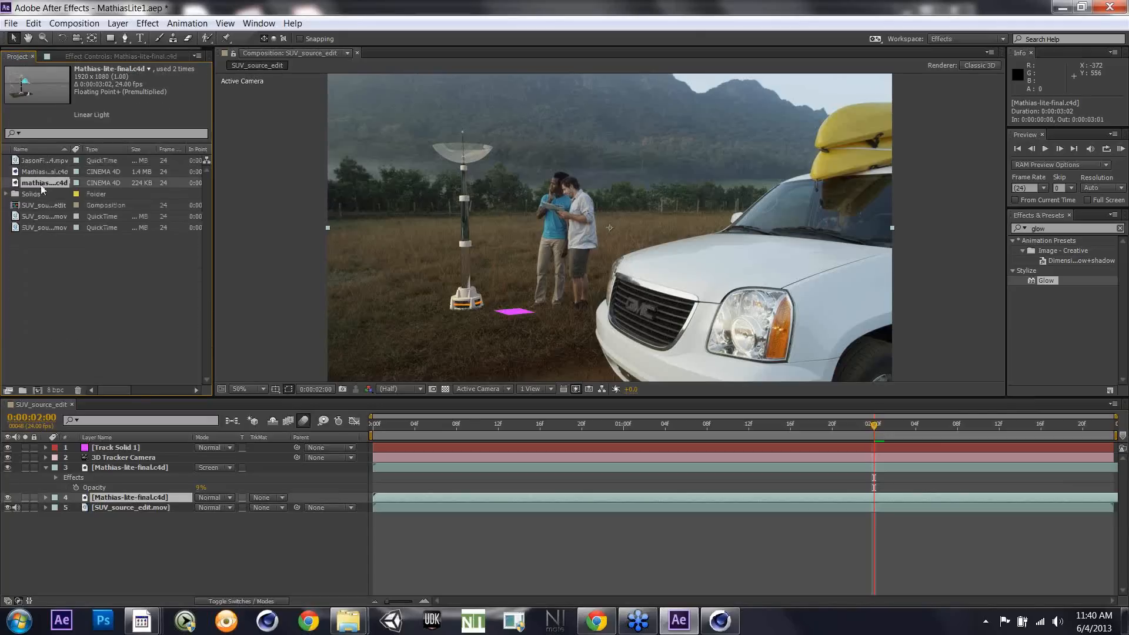
drag(42, 185, 95, 465)
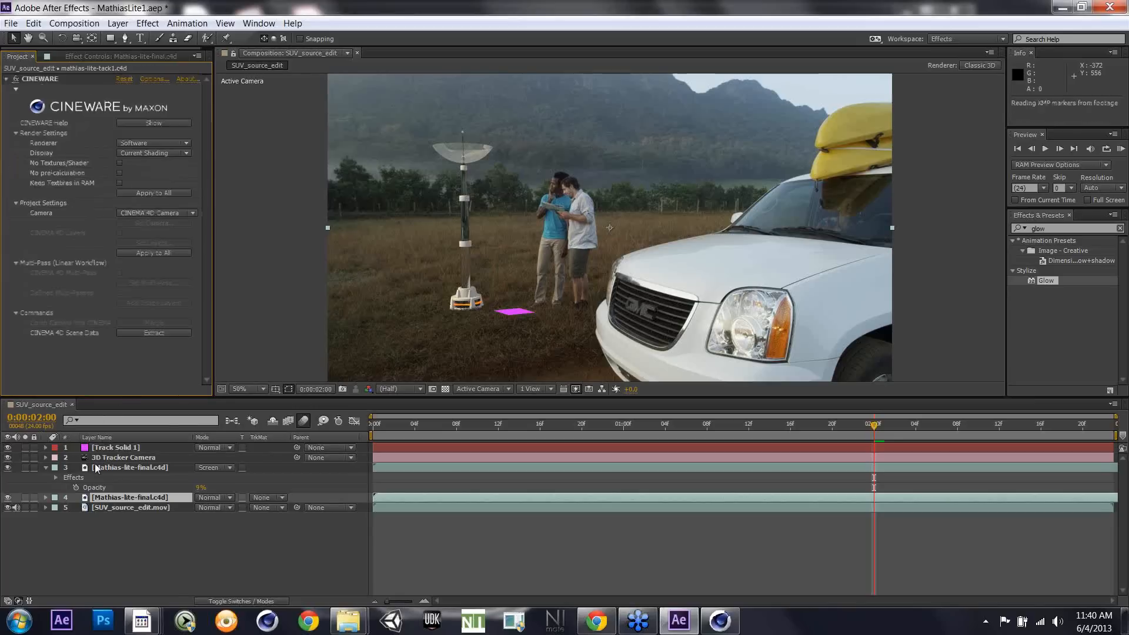
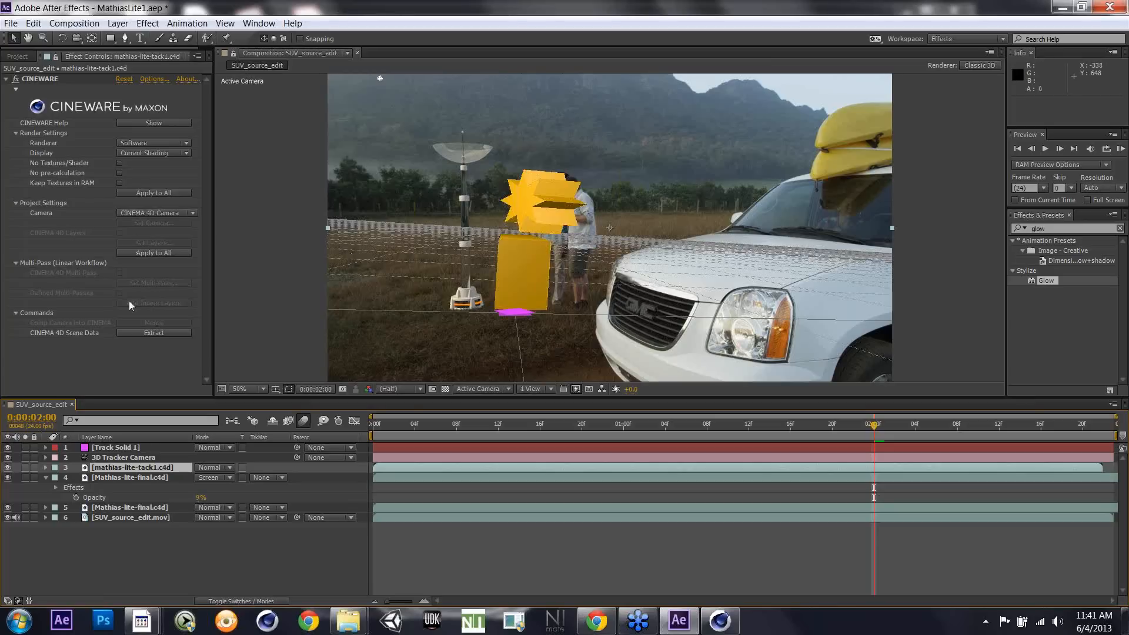
Step: Open the Mathias-lite-final.c4d footage in CINEMA 4D Lite and look through its object hierarchy
click(17, 56)
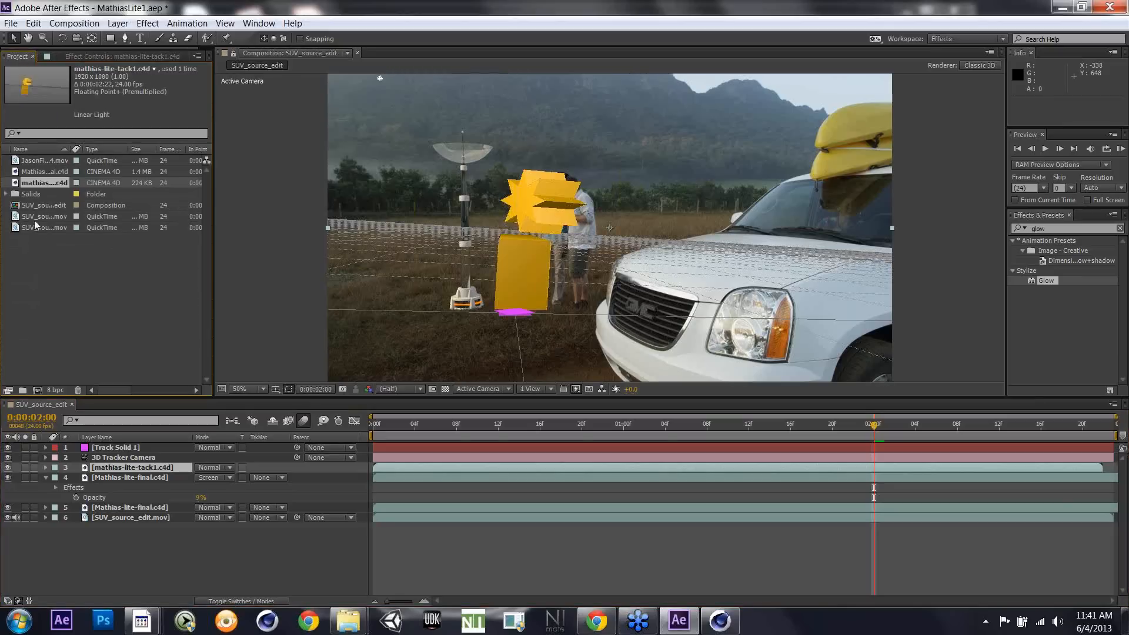
click(38, 173)
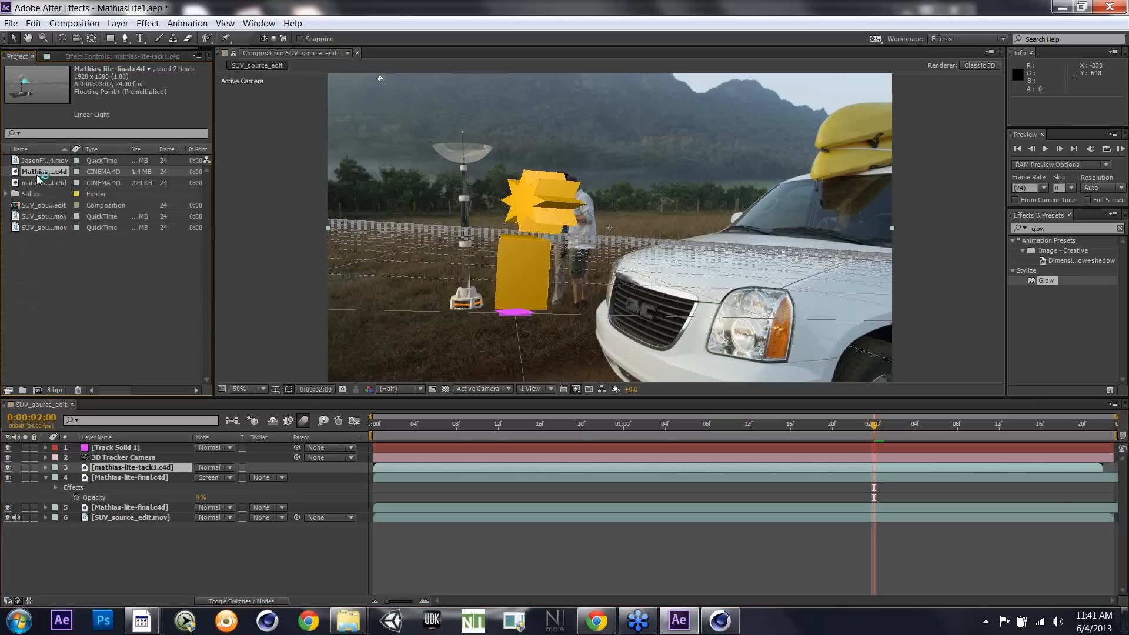
key(alt+Tab)
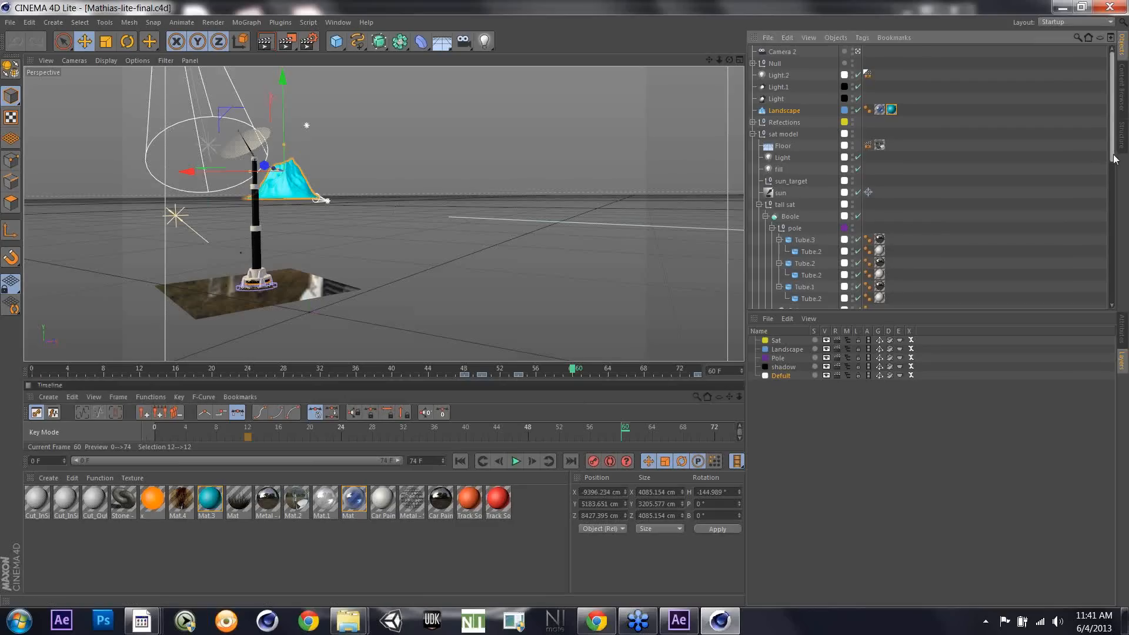
drag(1114, 159, 1112, 306)
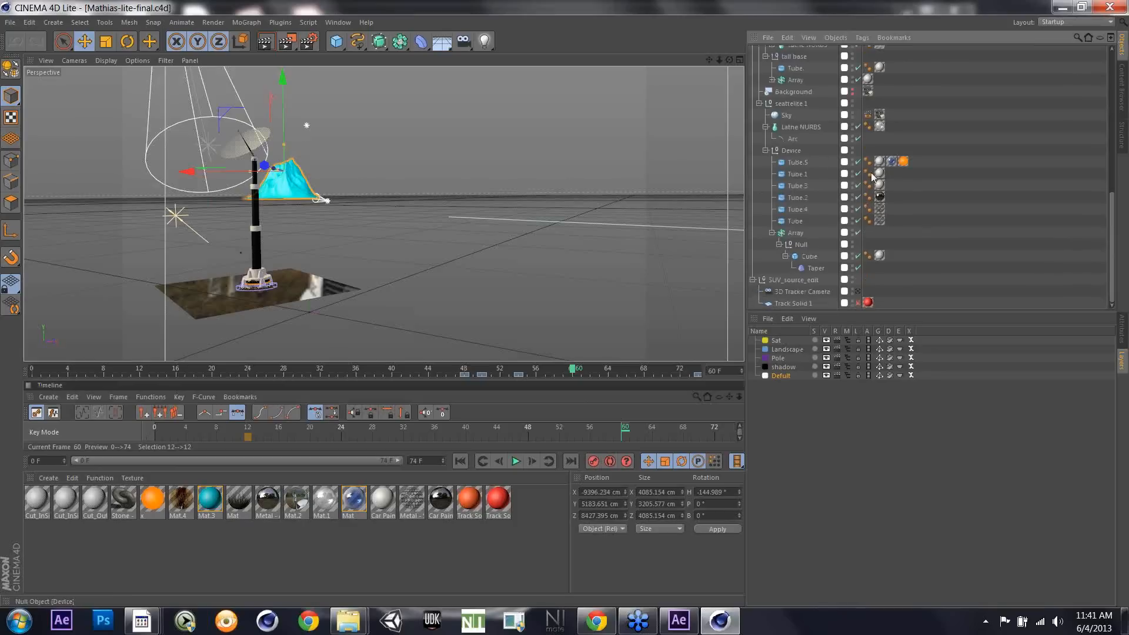
drag(1113, 196, 1116, 170)
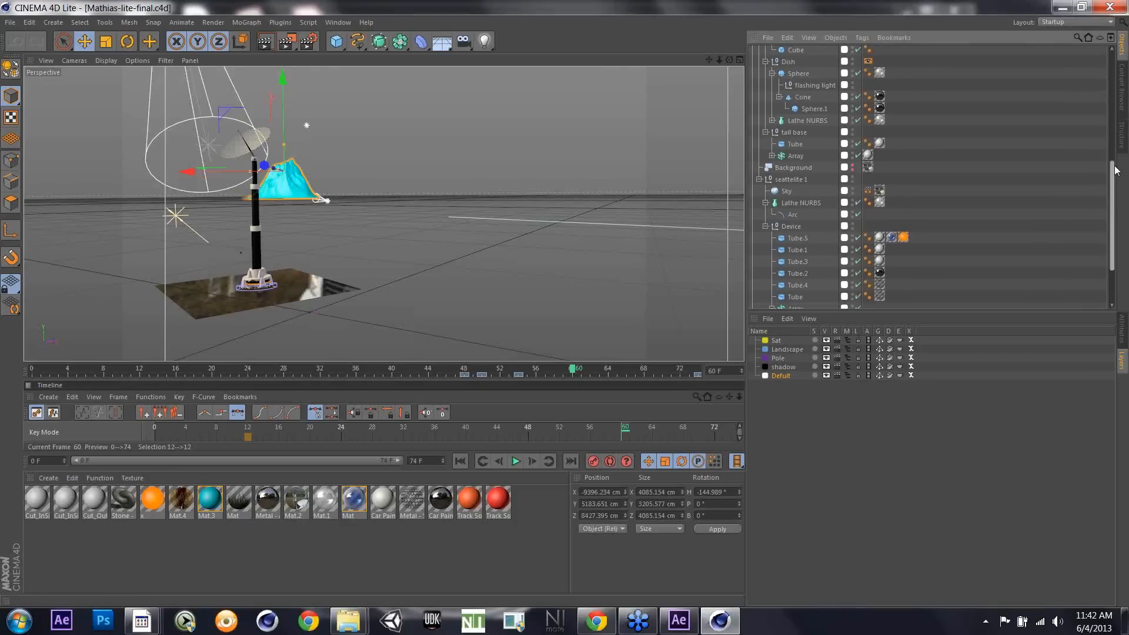
scroll(782, 130, up, 10)
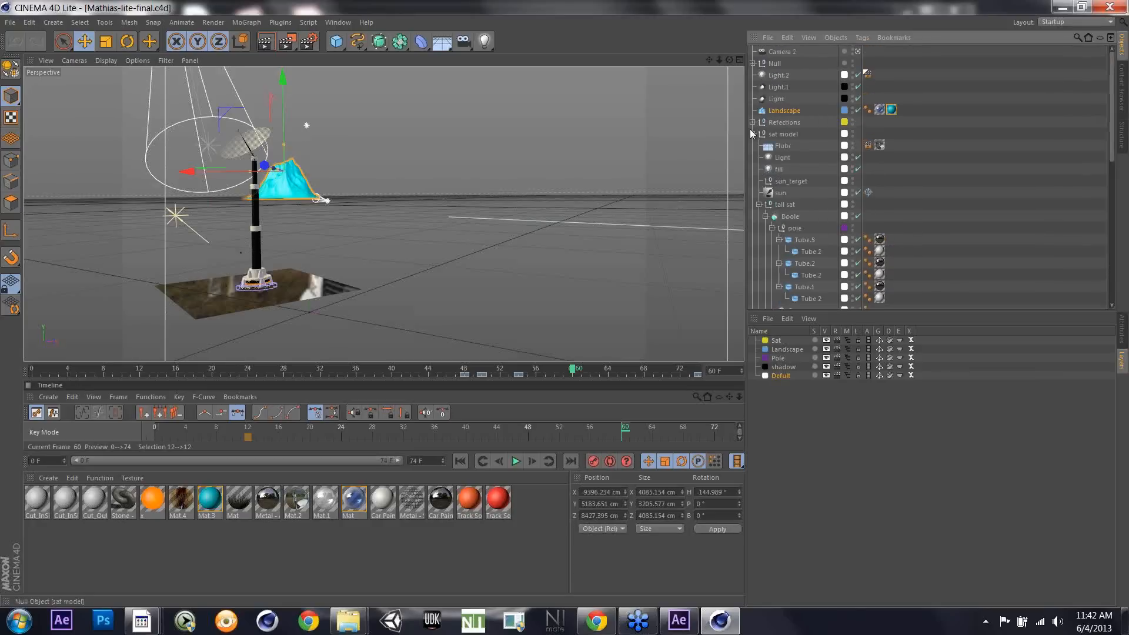
Step: Expand the Refections group and make its reflection spheres visible in the viewport
click(853, 132)
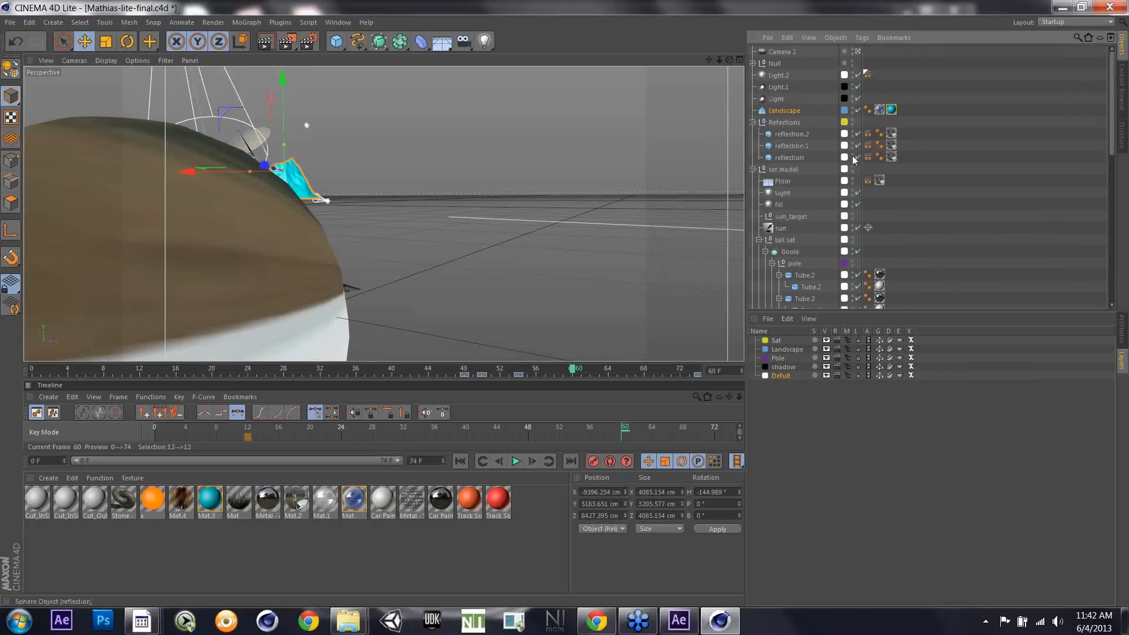
click(853, 157)
drag(729, 60, 595, 87)
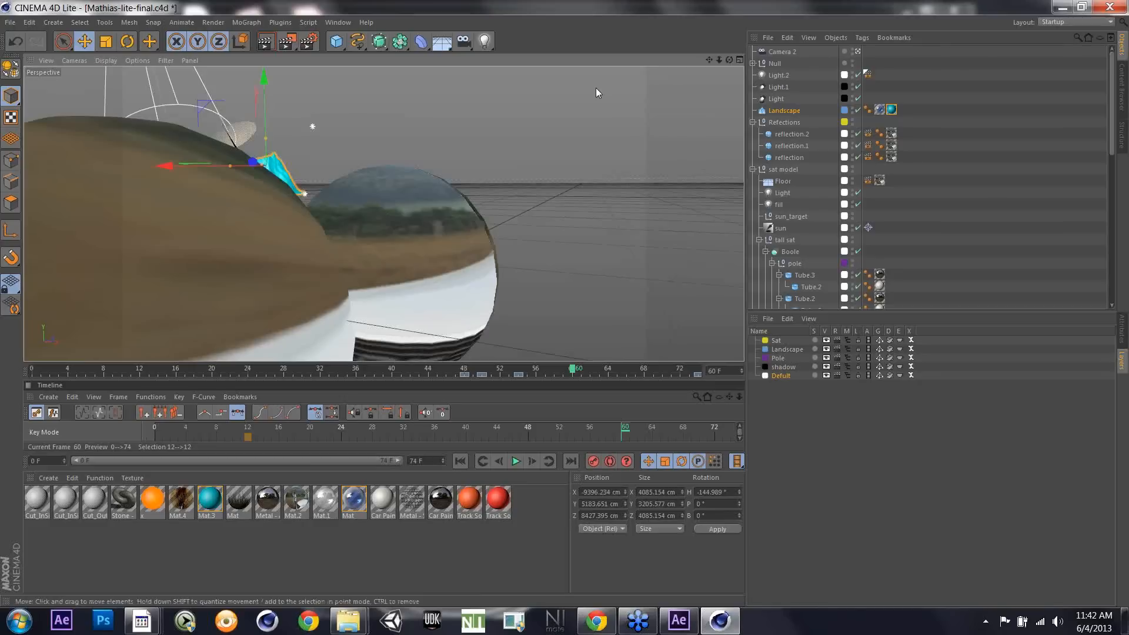
Step: Close Mathias-lite-final.c4d and the untitled cube project without saving, and switch back to After Effects
click(10, 21)
click(28, 92)
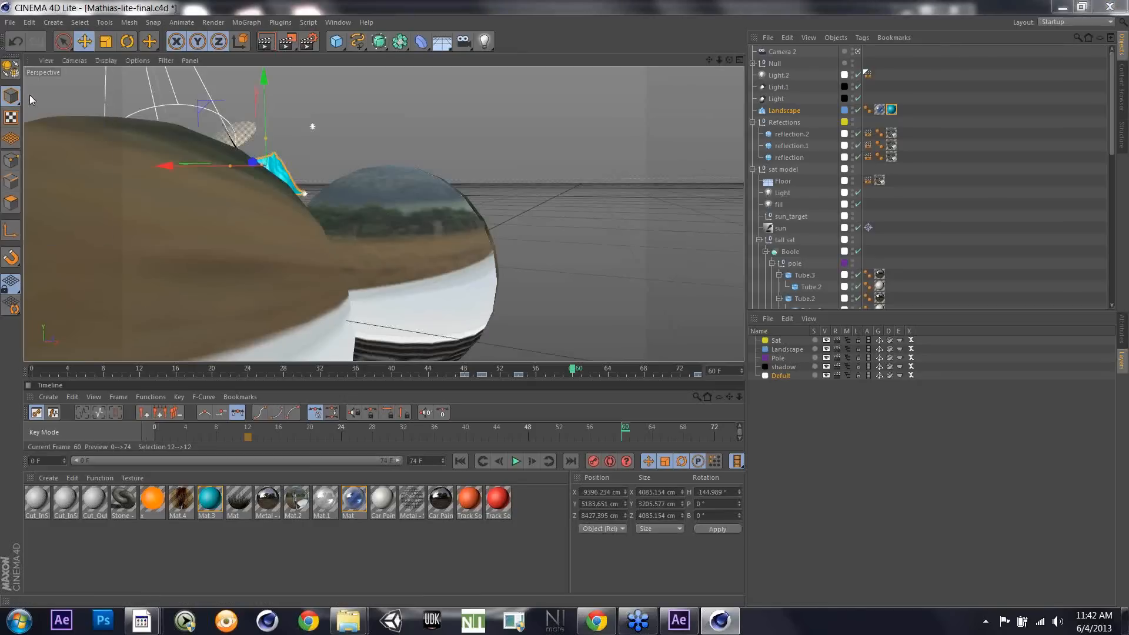
click(579, 366)
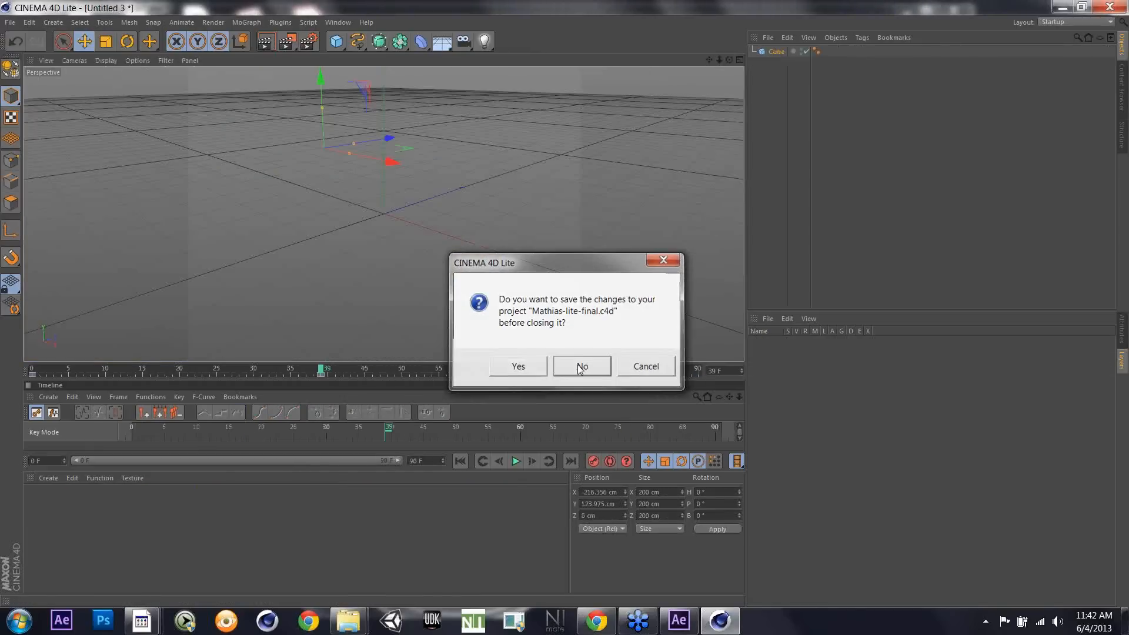
click(10, 22)
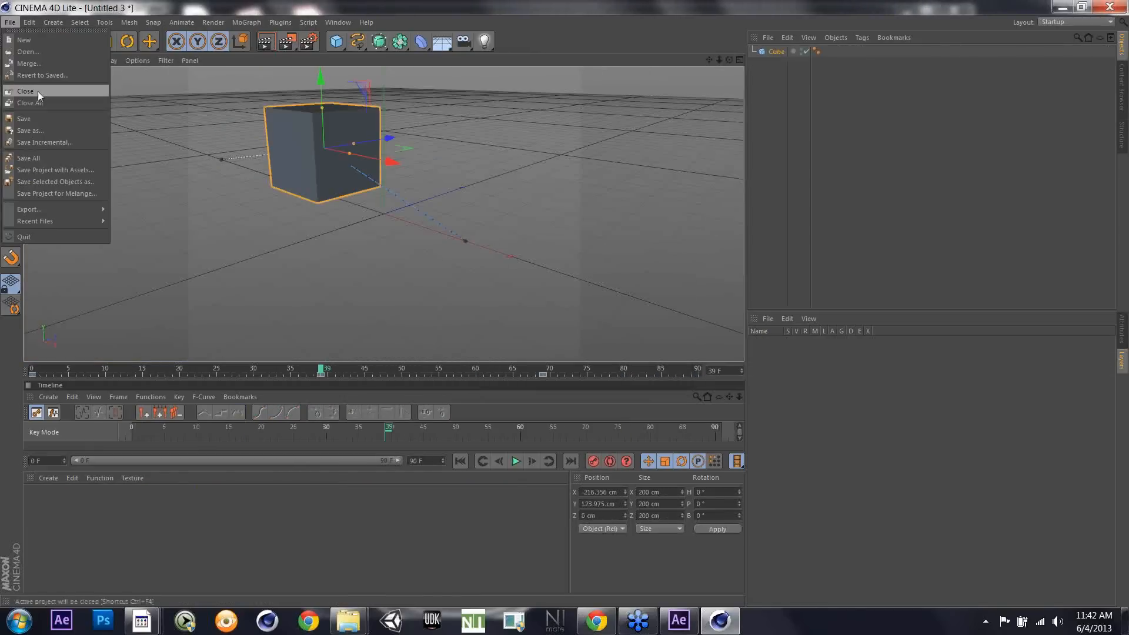
click(38, 92)
click(583, 367)
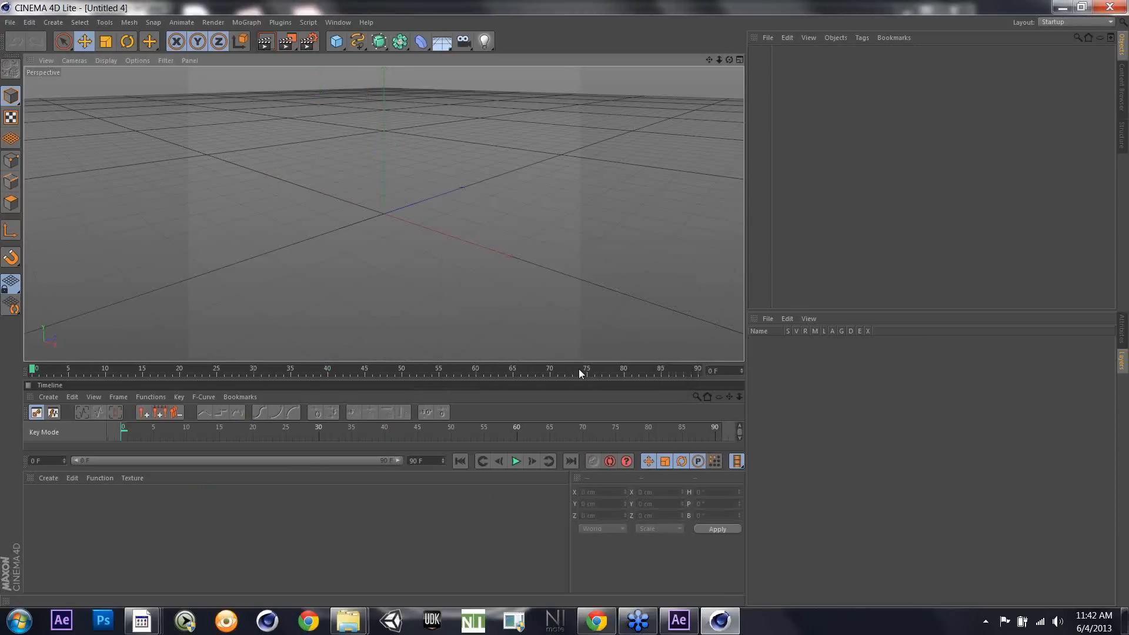
key(alt+Tab)
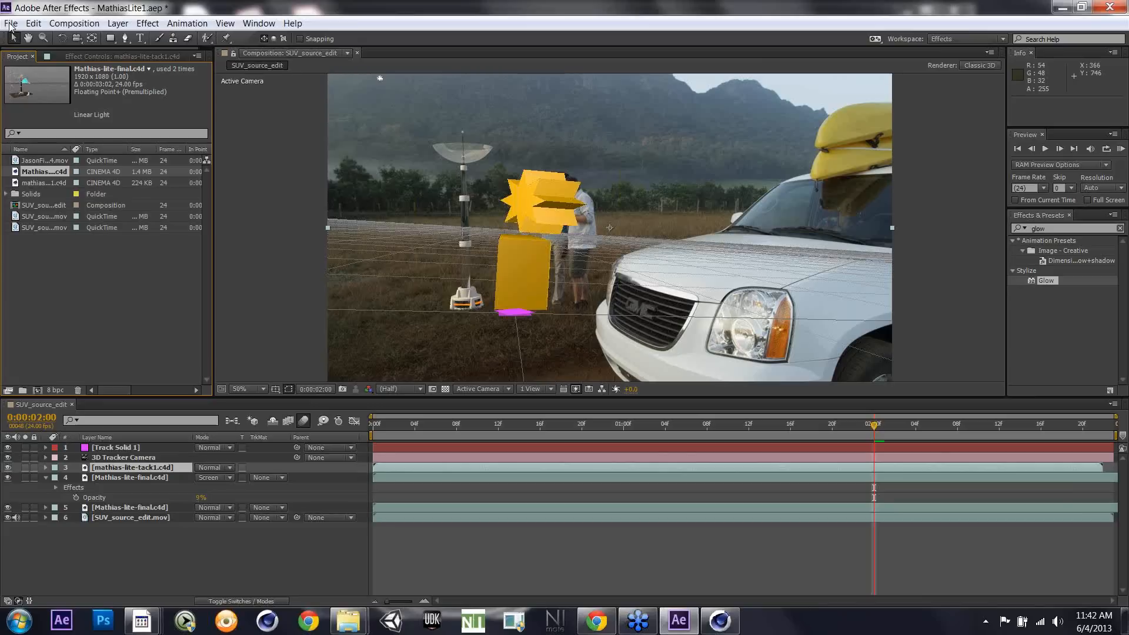
Step: Close the MathiasLite1.aep project in After Effects without saving its changes
click(11, 23)
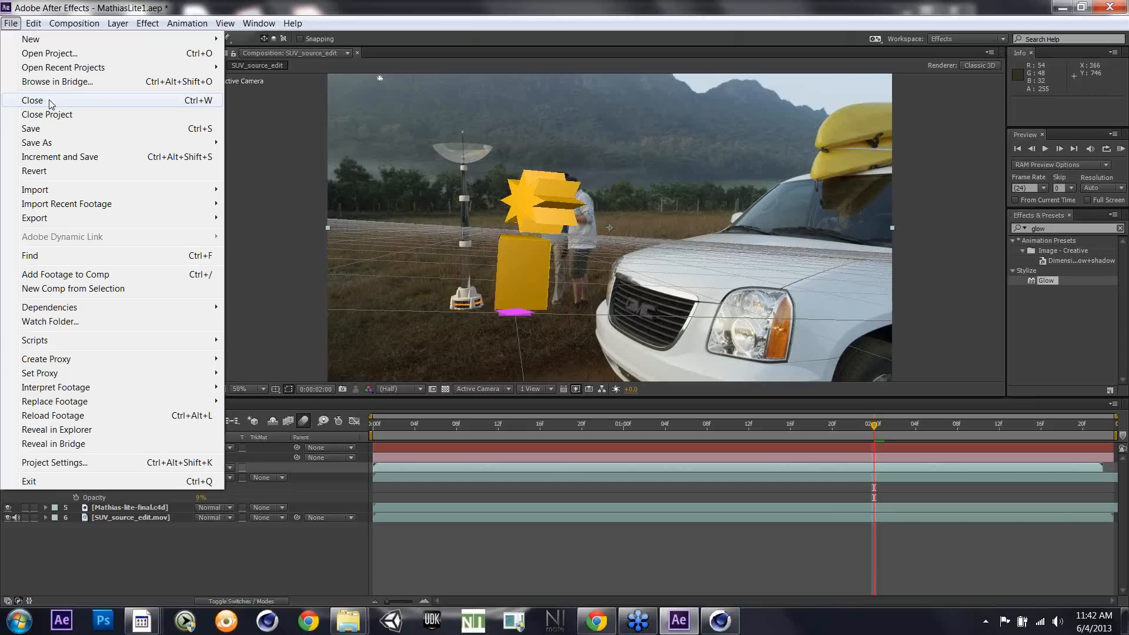
click(50, 103)
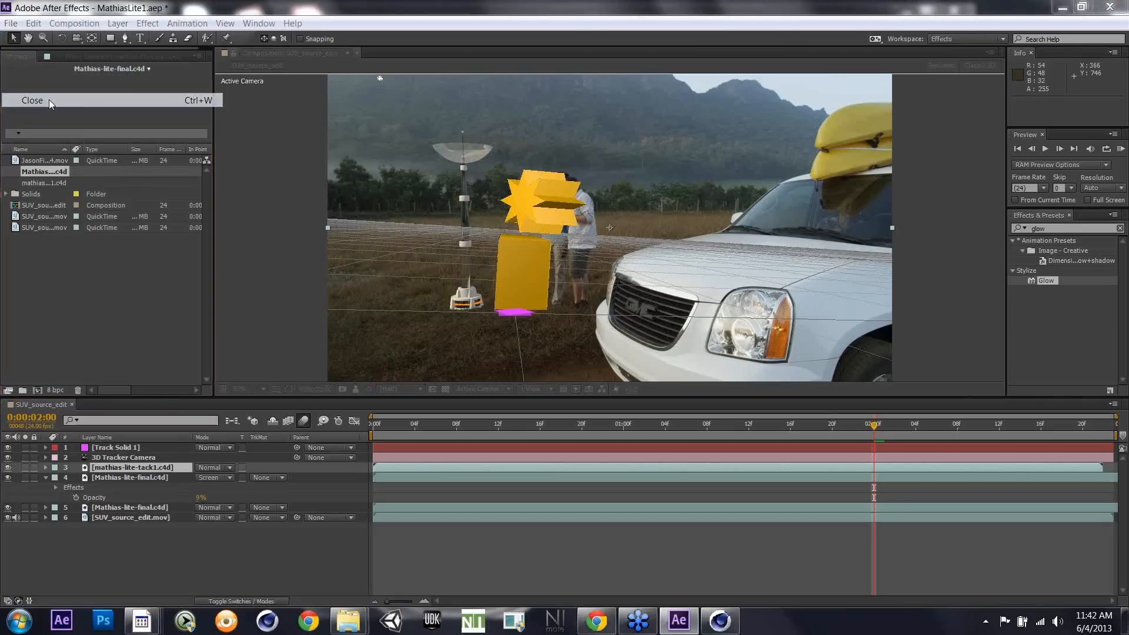
click(579, 326)
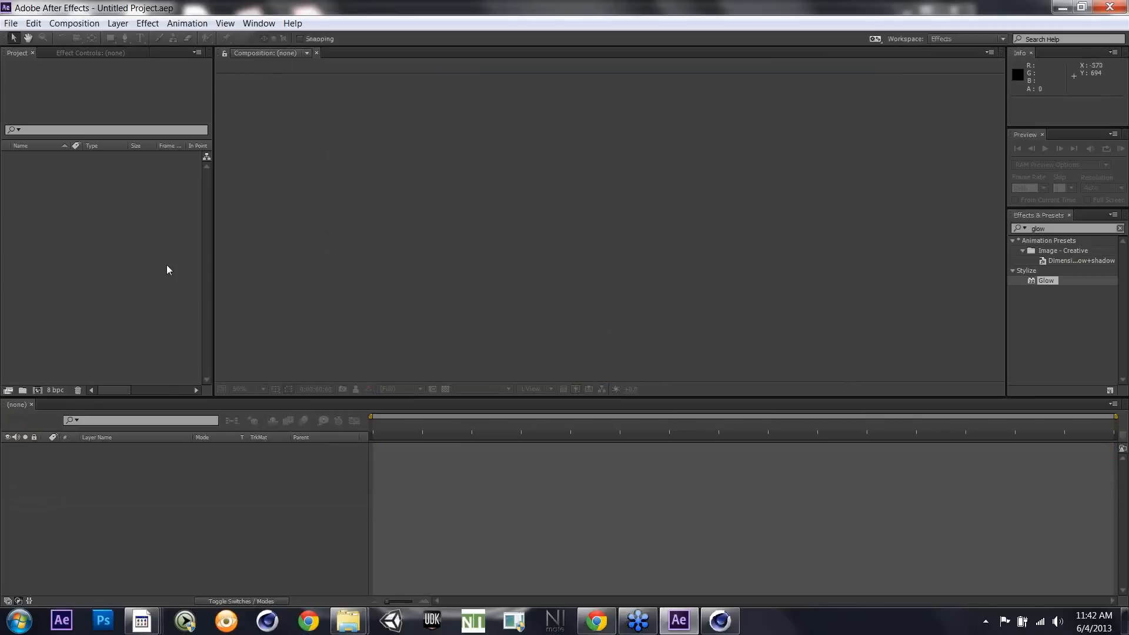
Step: Open NickParty-Lite-003Full.c4d from the Party Tutorial folder of C4D Lite Presentation in CINEMA 4D Lite
key(alt+Tab)
key(alt+Tab)
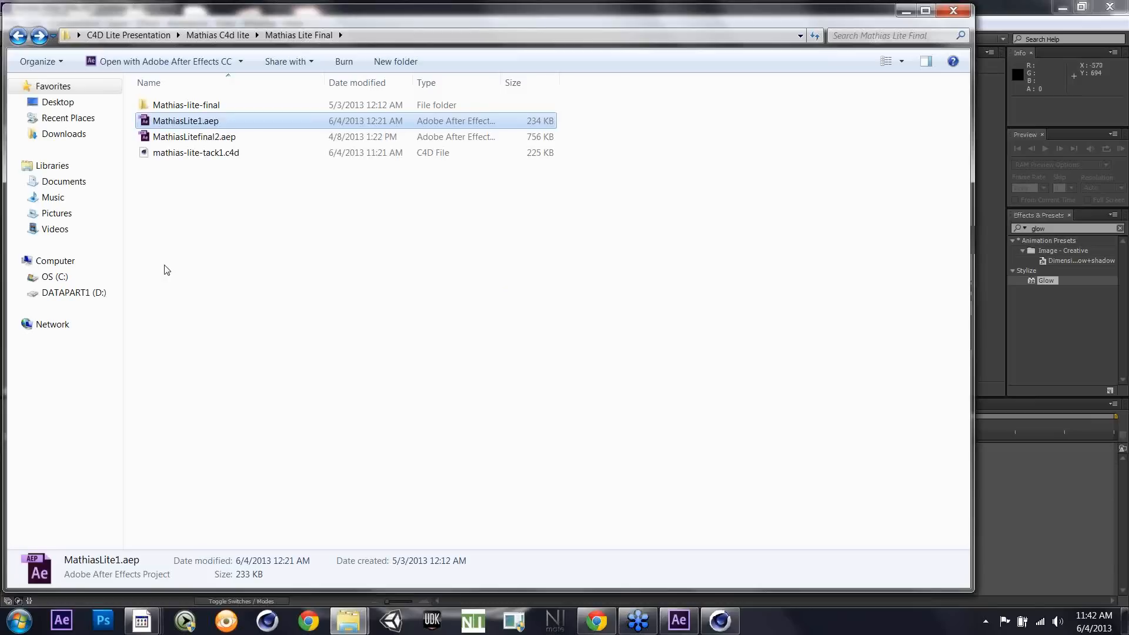
click(19, 36)
click(19, 37)
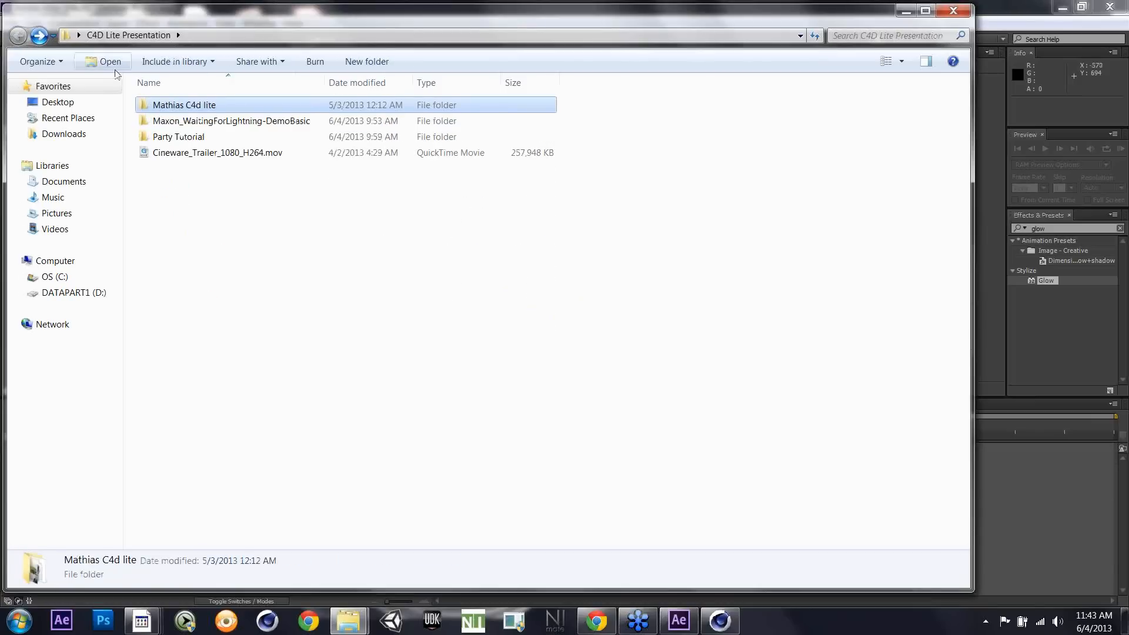
double_click(170, 142)
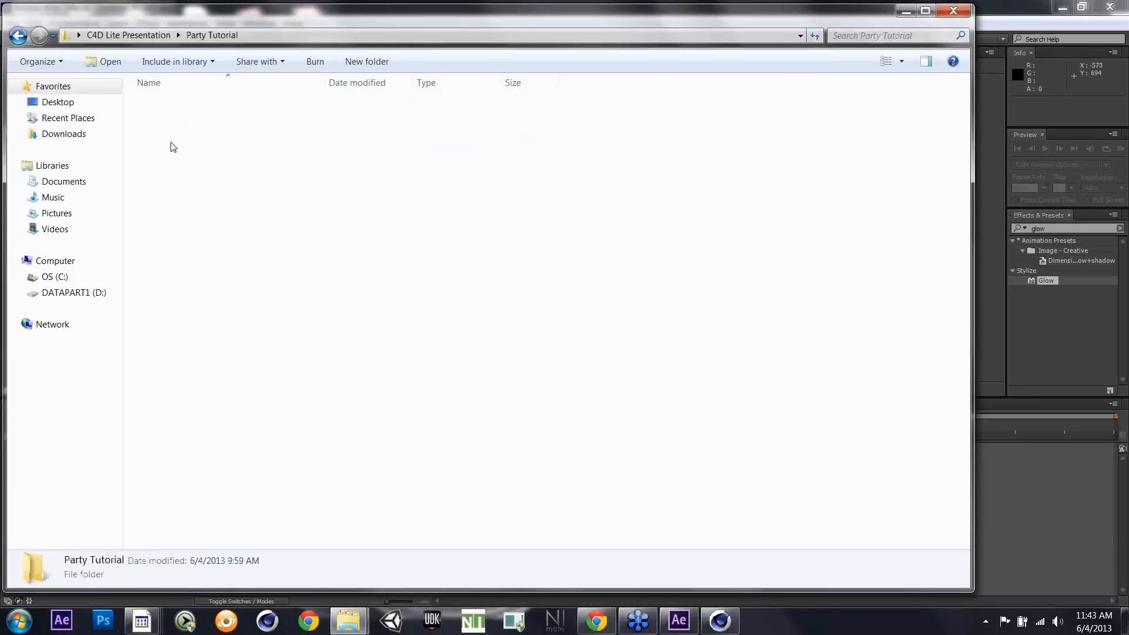
double_click(261, 124)
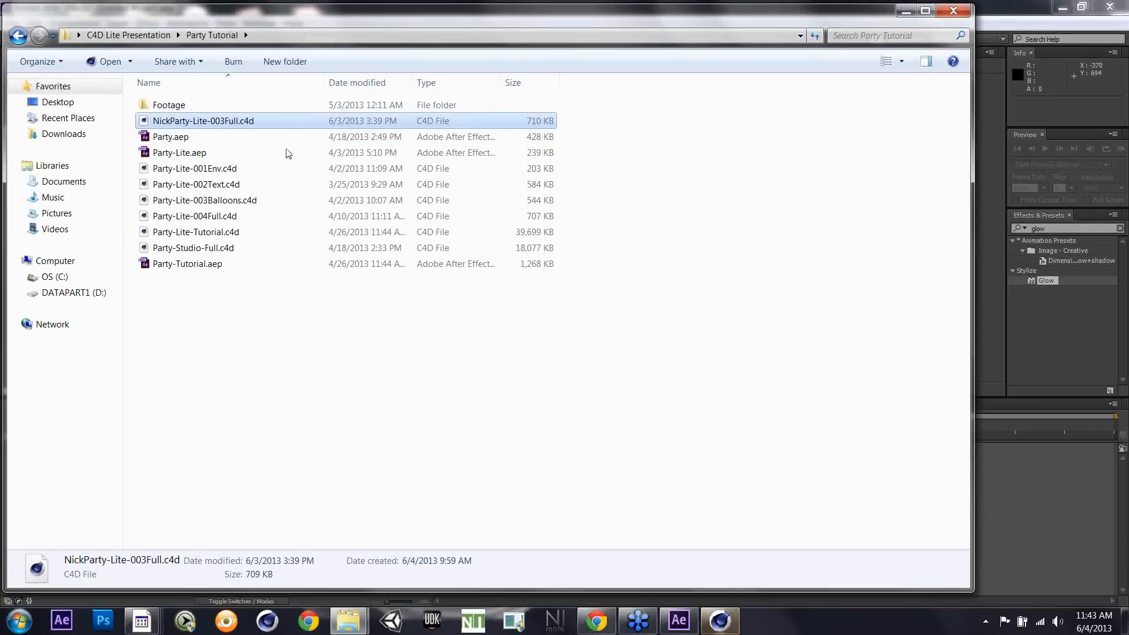
key(alt+Tab)
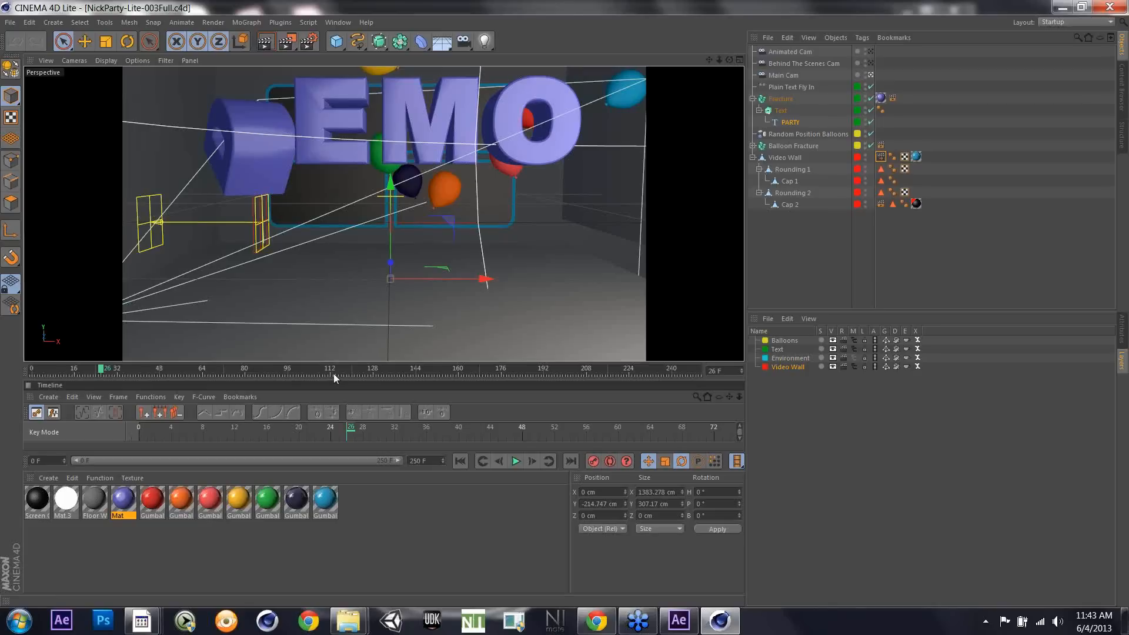
Step: Switch the CINEMA 4D Lite interface to the Standard layout
click(334, 21)
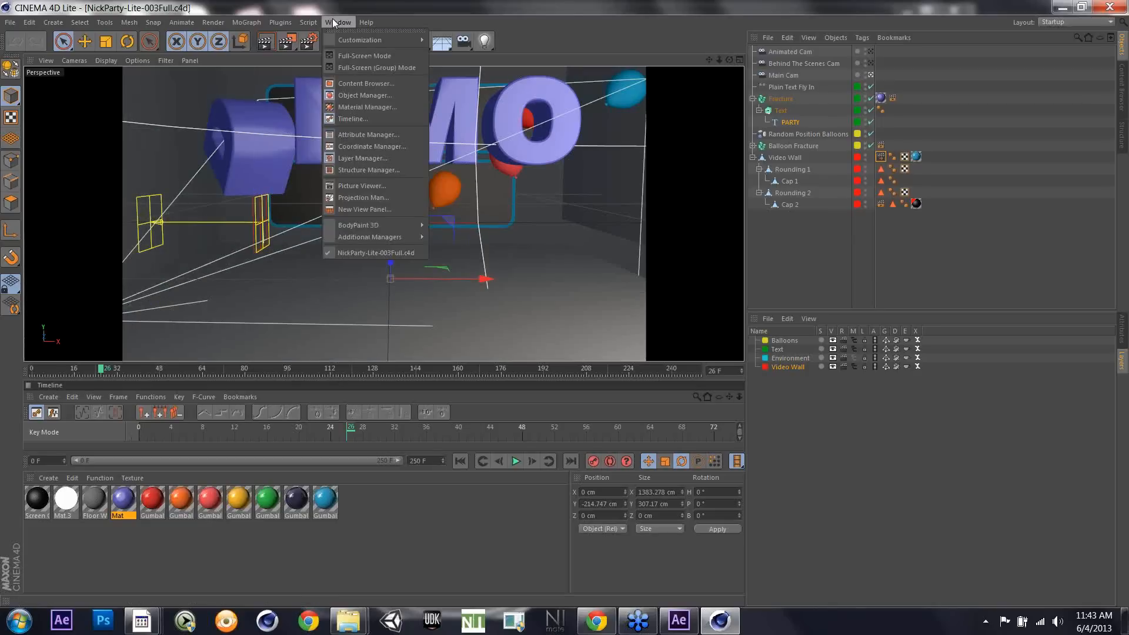
mouse_move(376, 40)
mouse_move(474, 88)
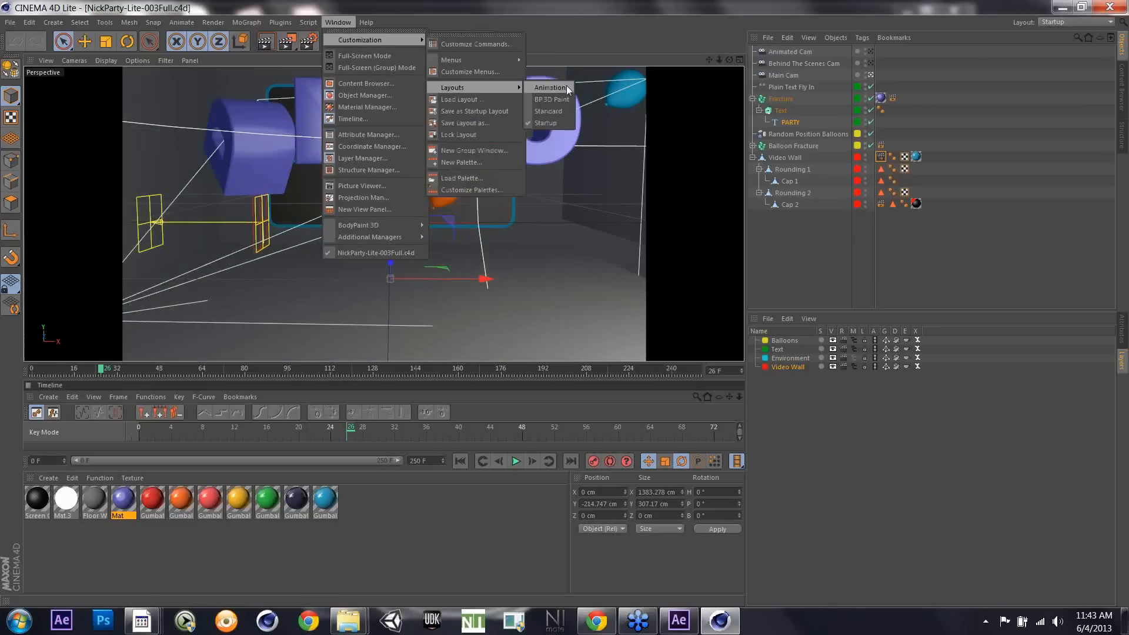
click(550, 111)
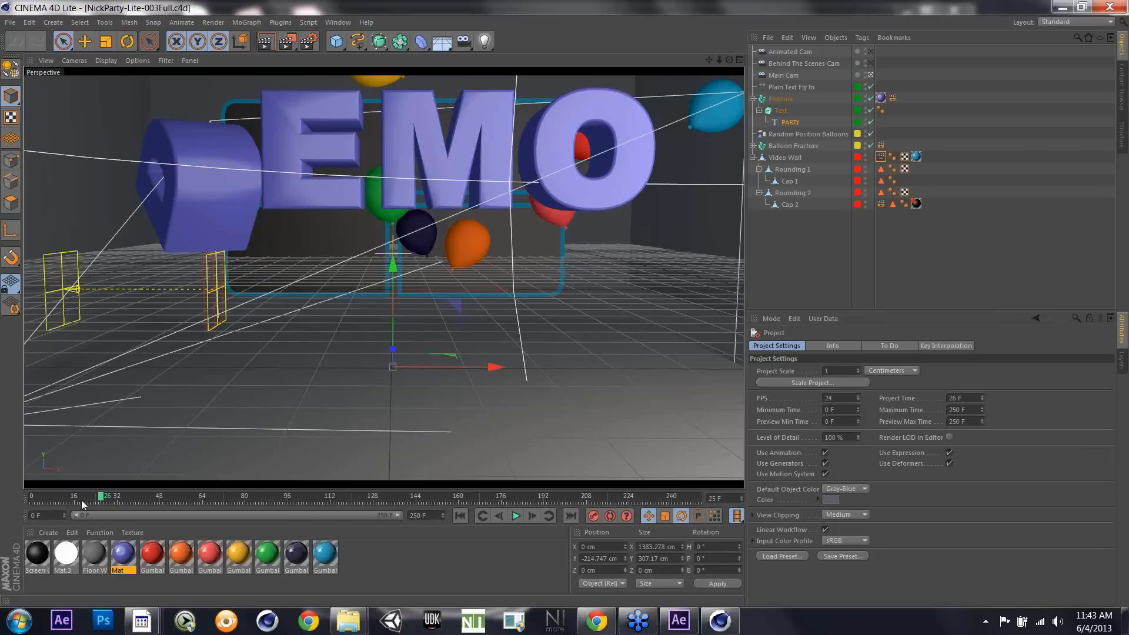
Step: Play the DEMO text and balloon animation from frame 0, and stop it near frame 232
drag(82, 504, 29, 504)
click(515, 516)
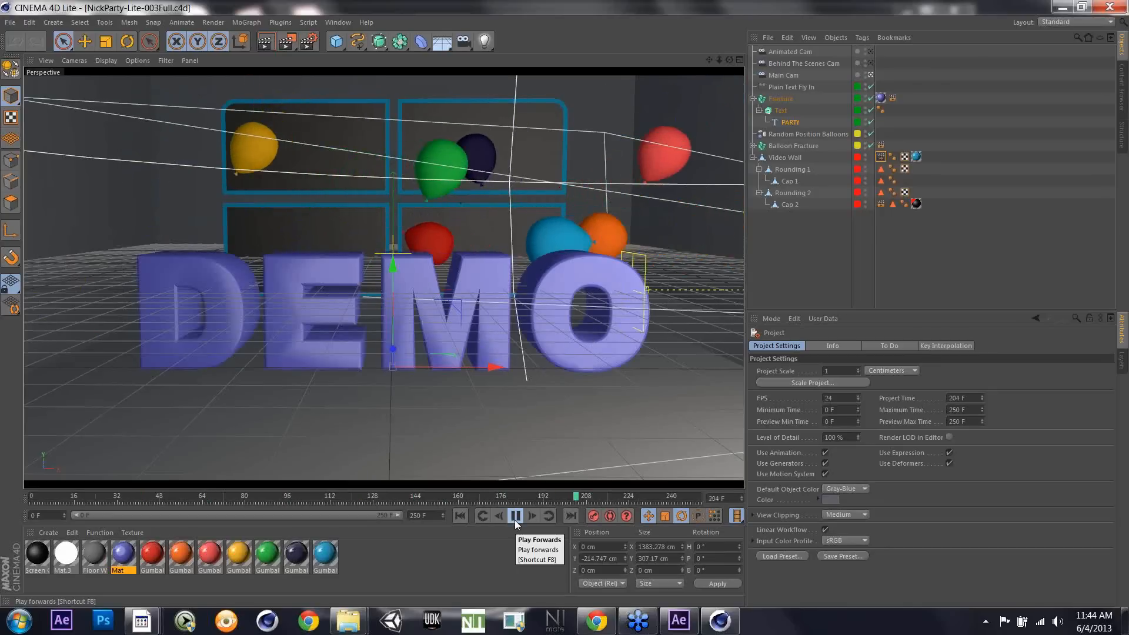
click(516, 516)
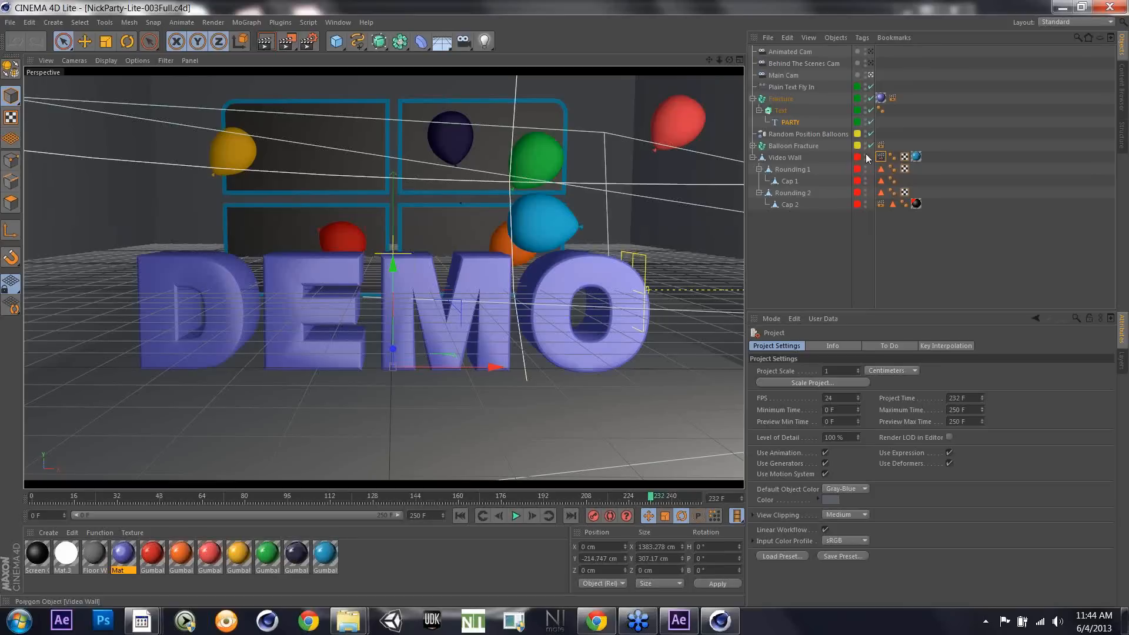
Step: Inspect the External Compositing tag on the Video Wall object and the list of CINEMA 4D tags available for Rounding 1
click(881, 157)
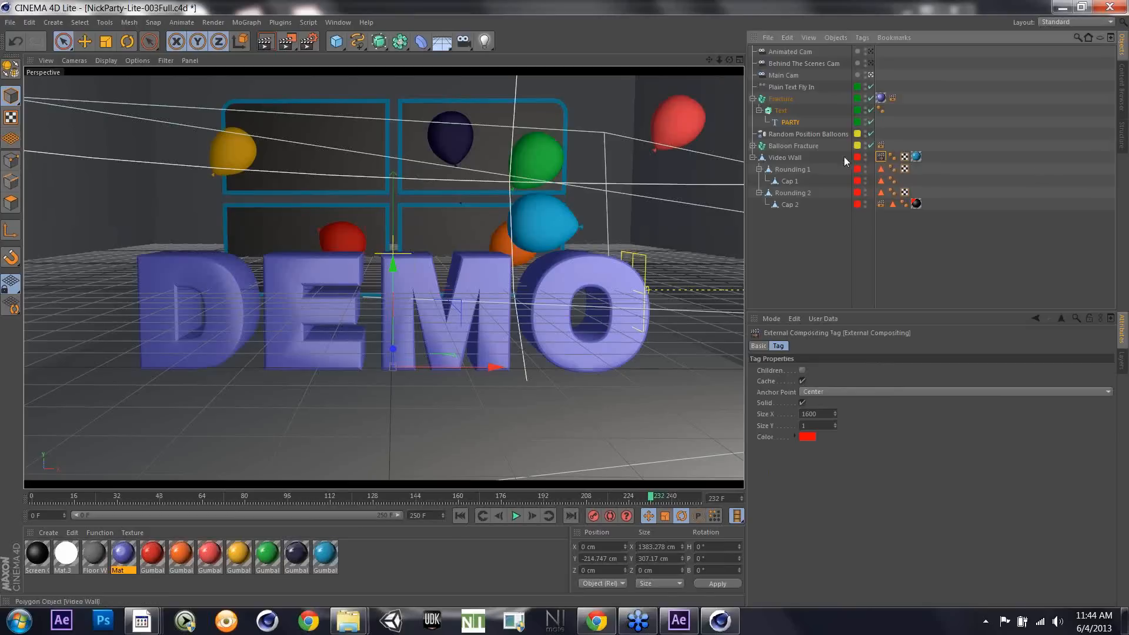
right_click(795, 171)
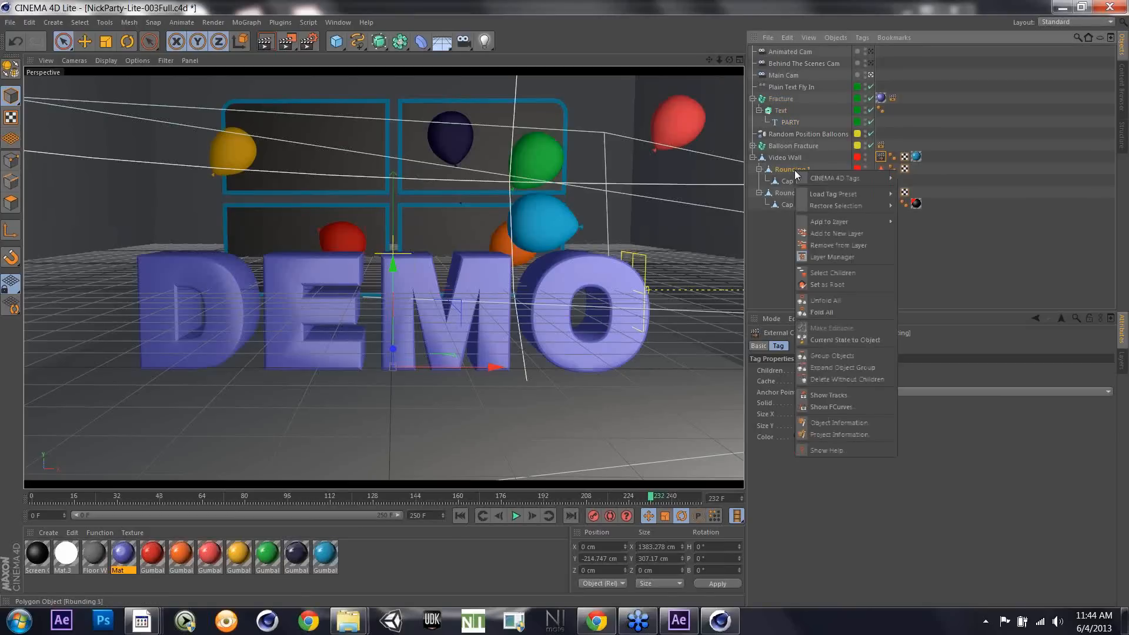
mouse_move(816, 175)
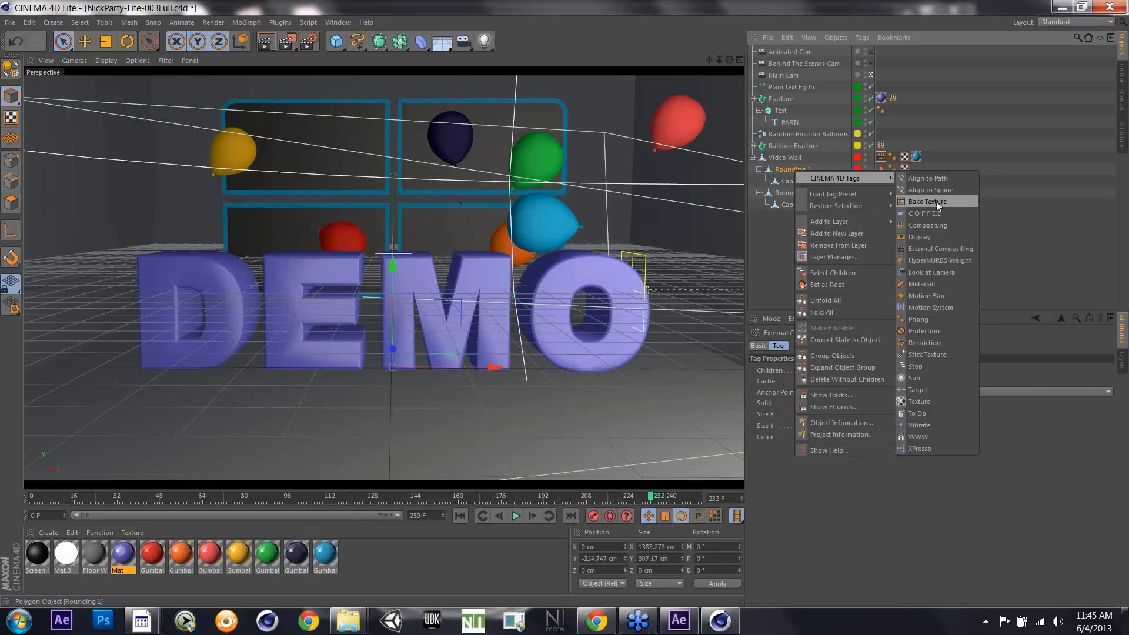
click(995, 214)
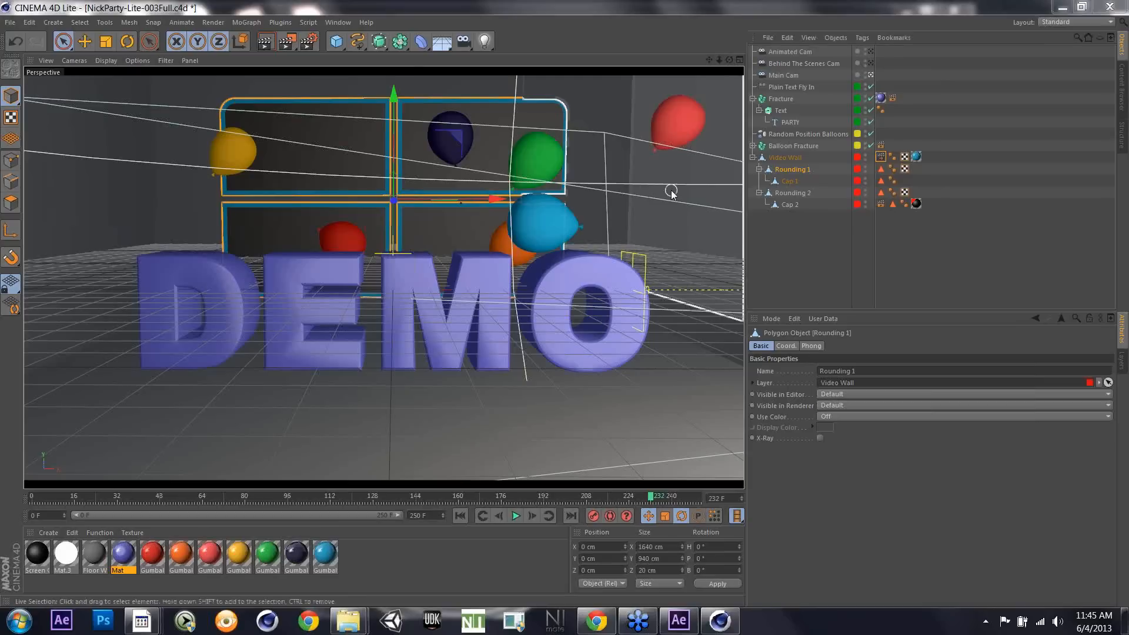
Step: Switch back to the empty After Effects project and bring up its file commands
key(alt+Tab)
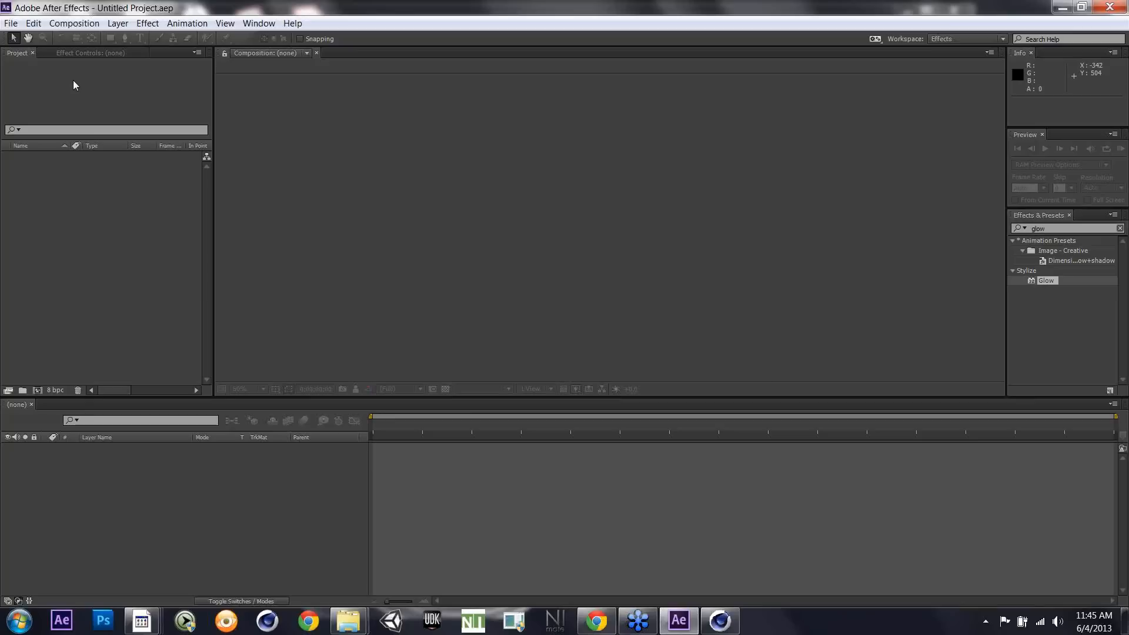
click(11, 23)
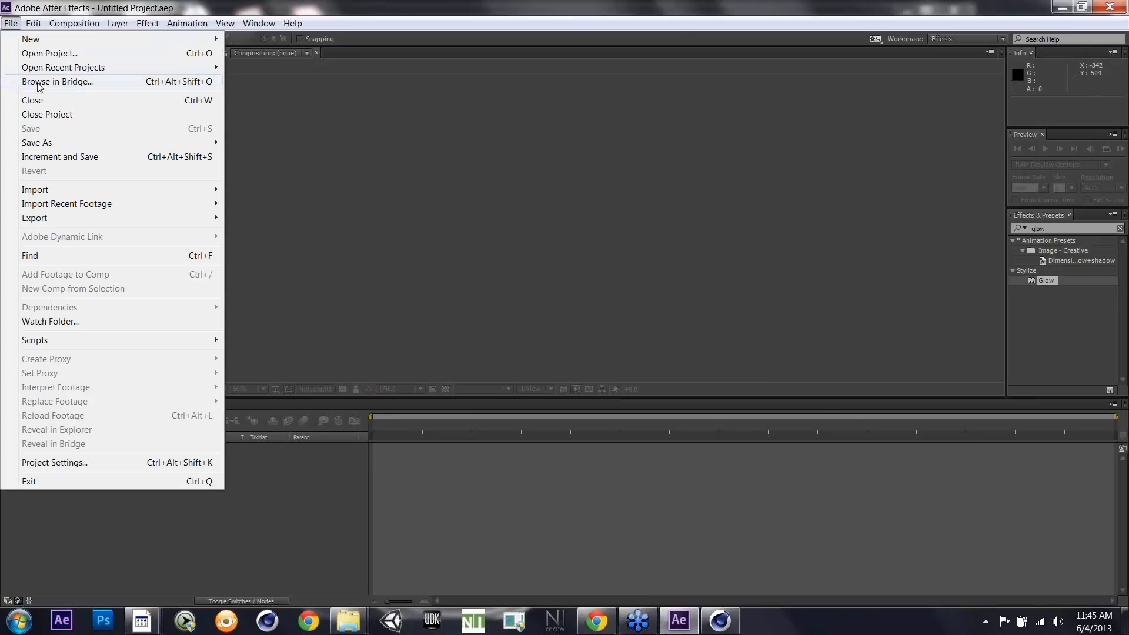
Step: Import the NickParty-Lite-003Full.c4d scene from the Party Tutorial folder as footage
mouse_move(45, 188)
click(312, 189)
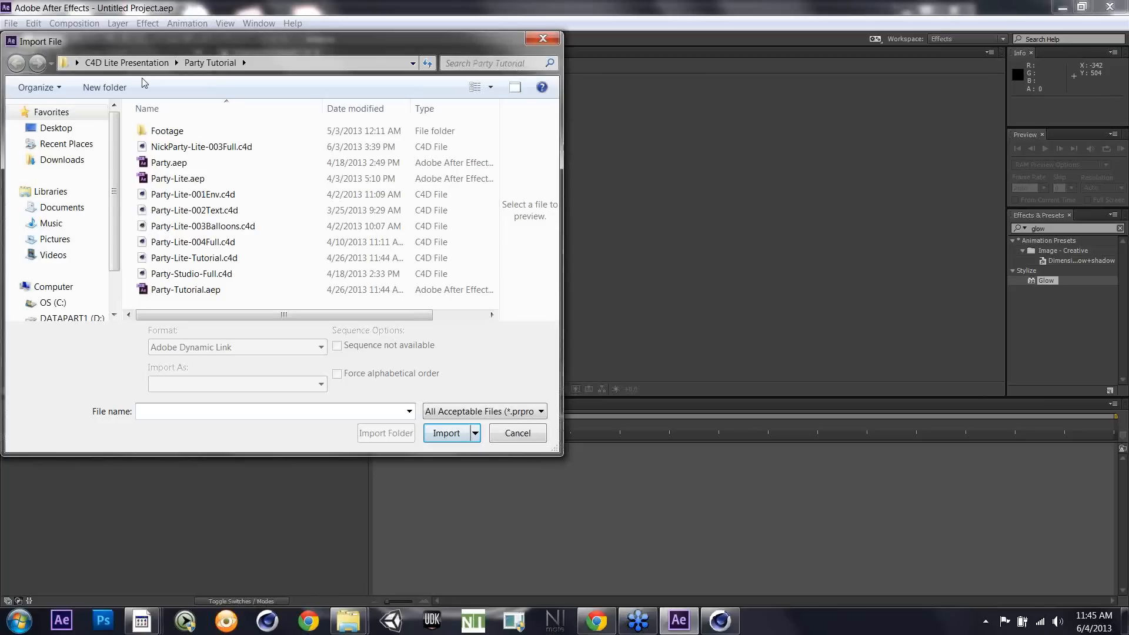
click(158, 62)
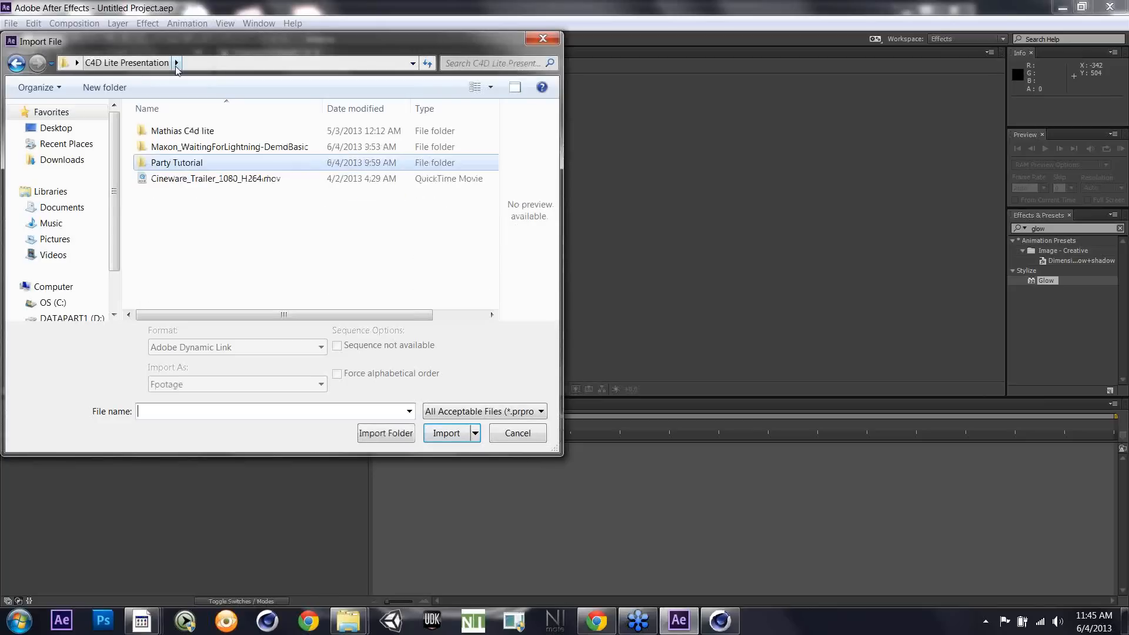
double_click(176, 163)
click(178, 147)
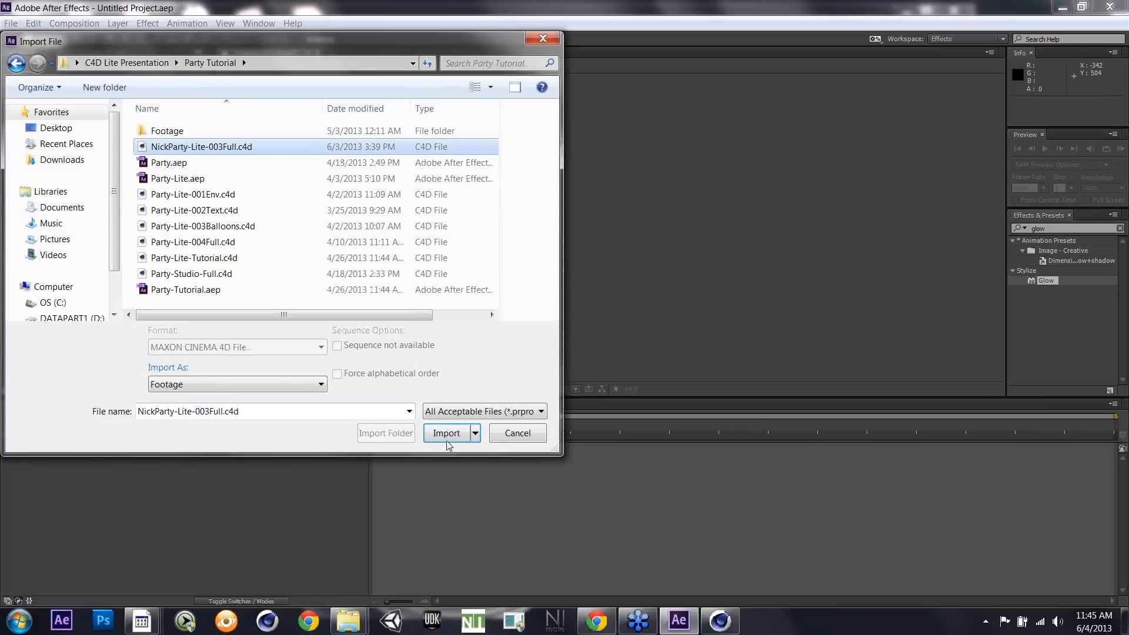
click(444, 438)
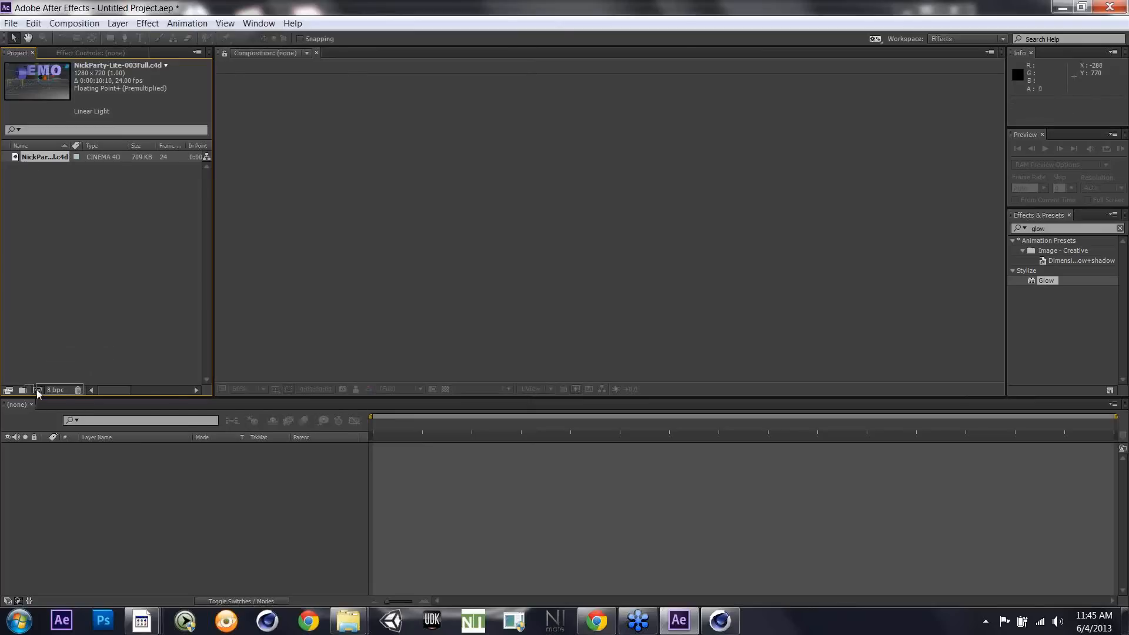
Step: Create a composition from the imported CINEMA 4D file and preview its animation at 0:00:01:17 and 0:00:04:04
click(36, 391)
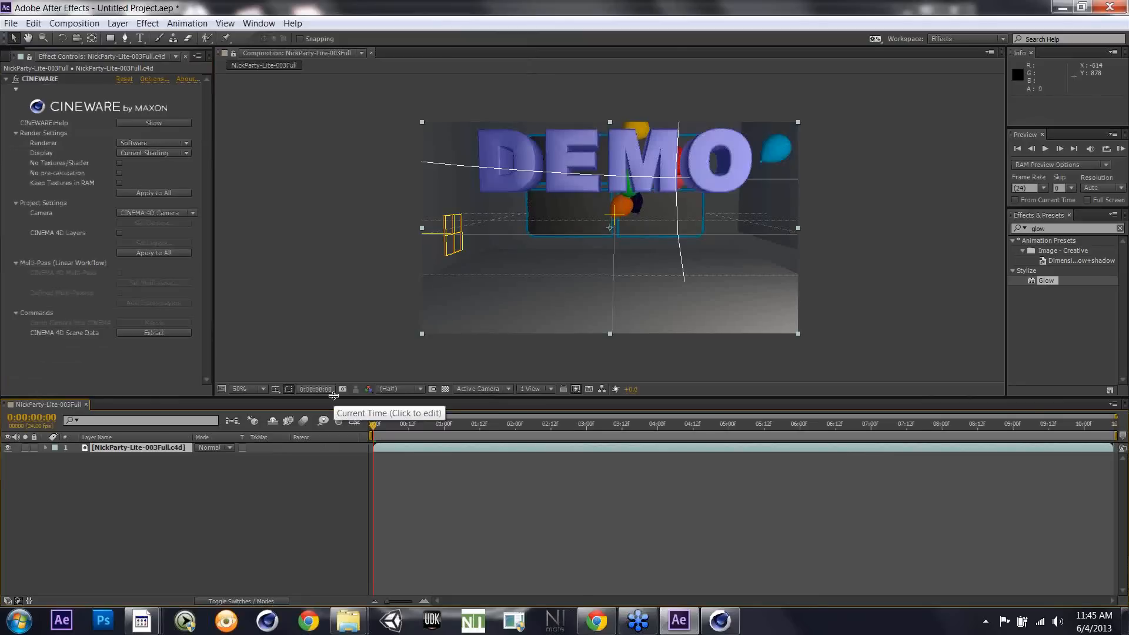
click(494, 424)
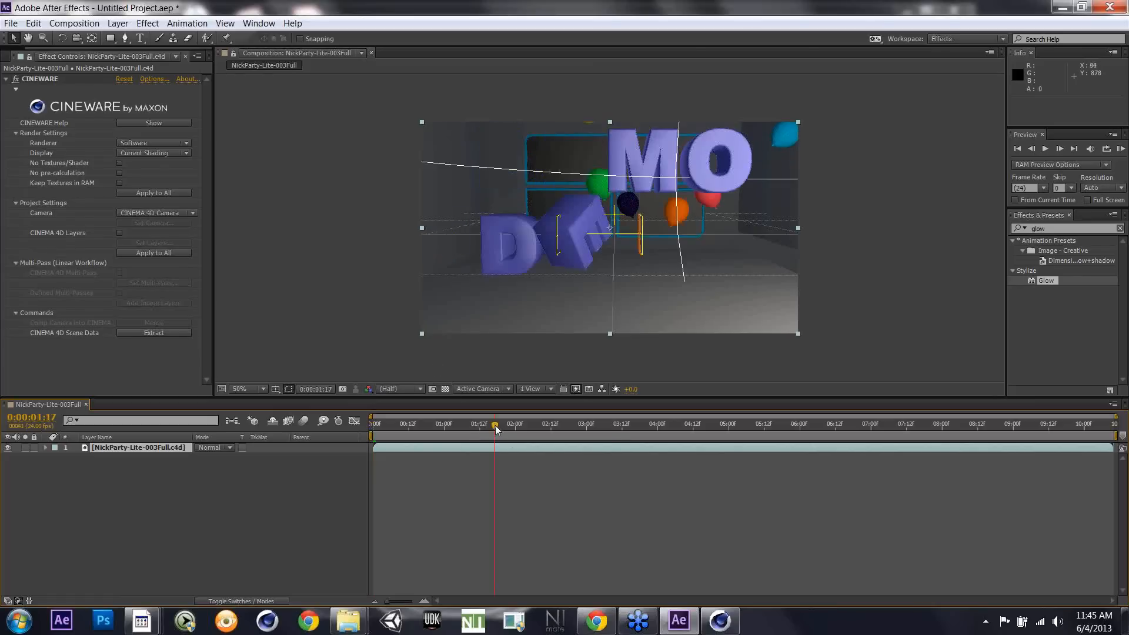
click(670, 425)
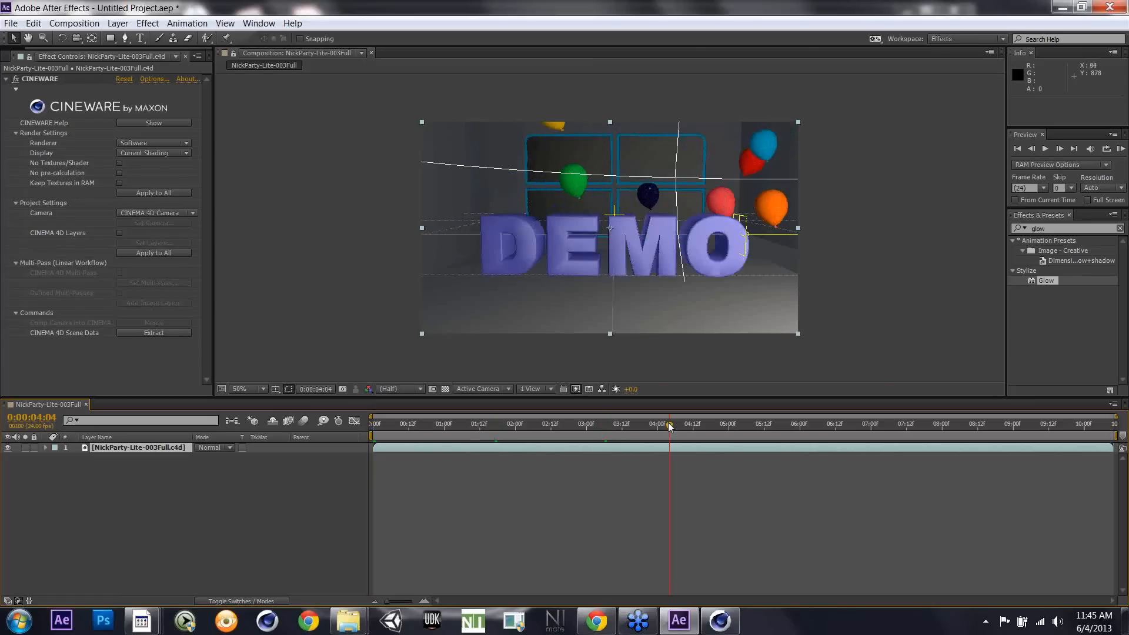
Step: Switch to CINEMA 4D Lite and play the scene from the start through the Animated Cam after viewing the Behind The Scenes Cam
key(alt+Tab)
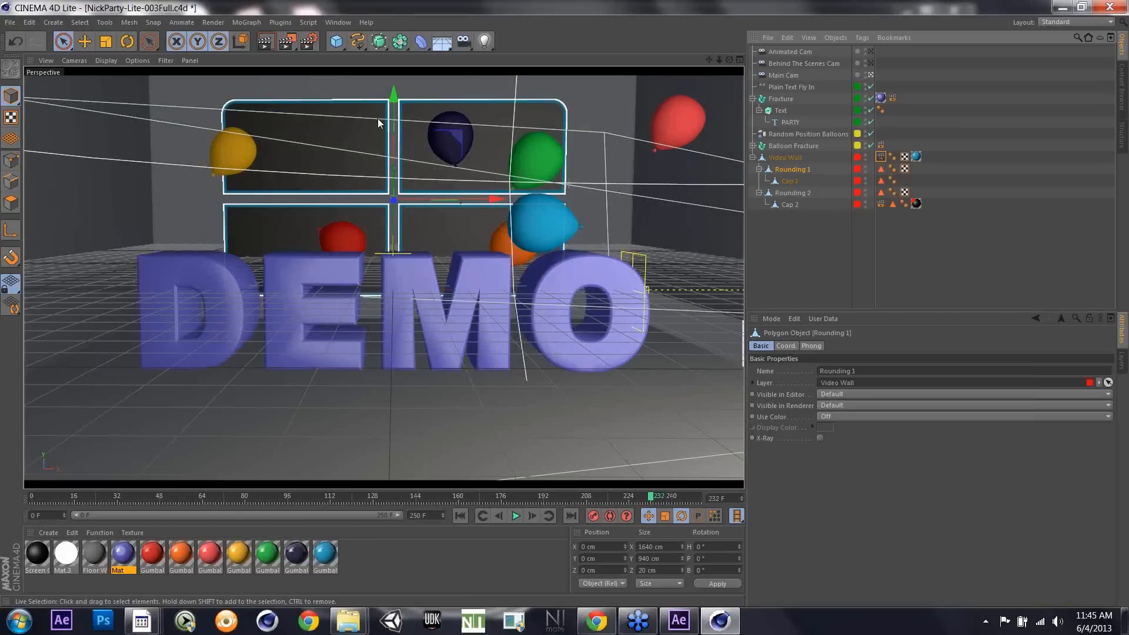
click(871, 63)
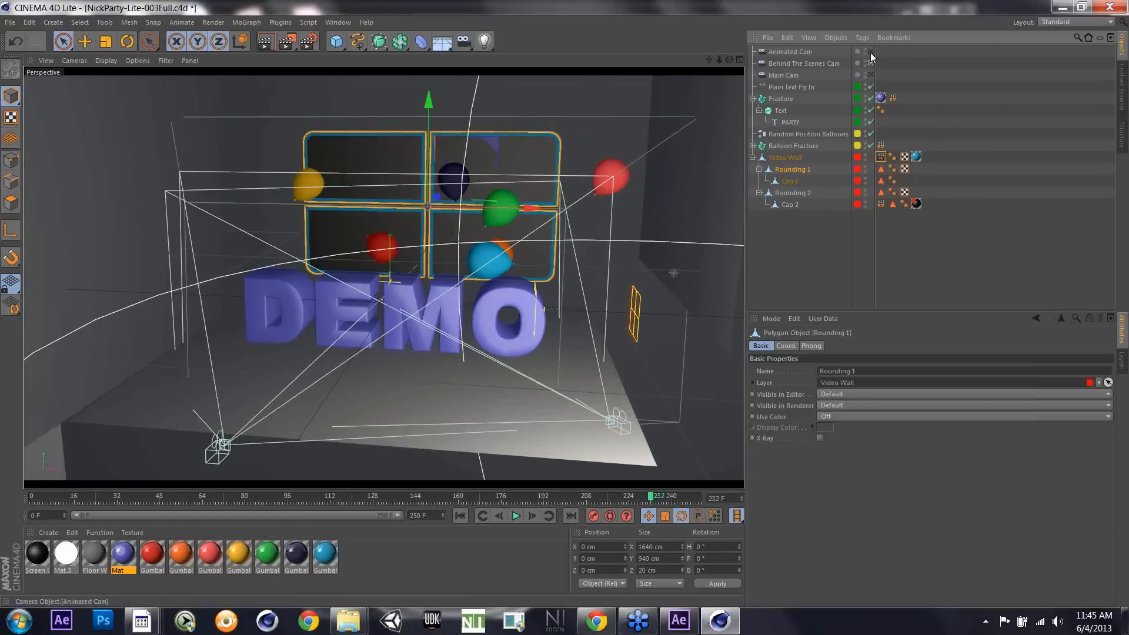
click(870, 52)
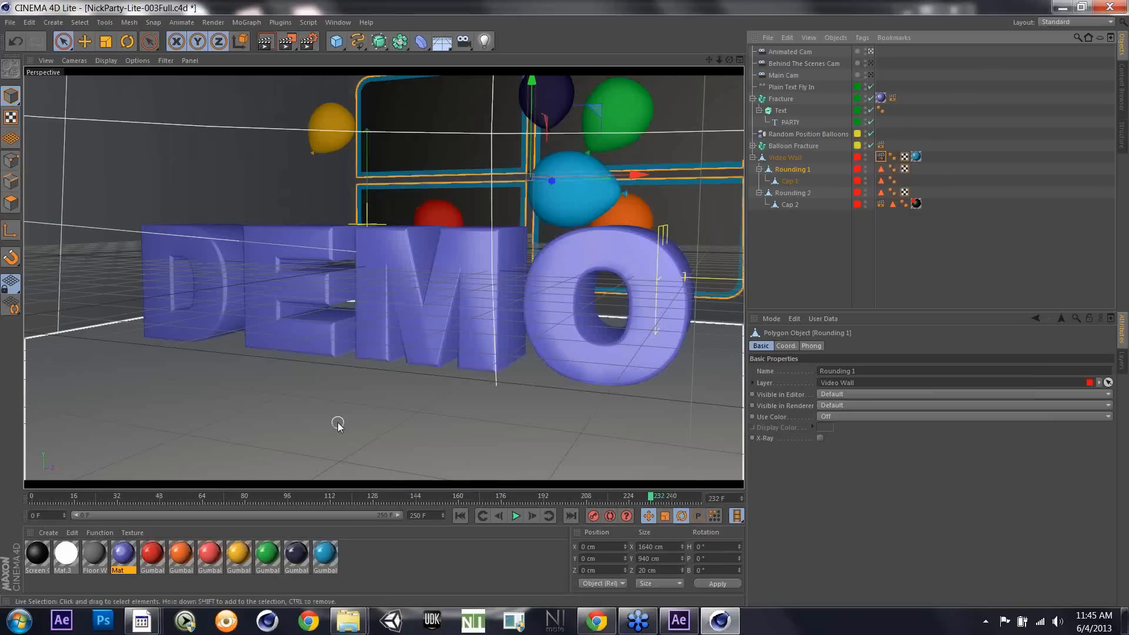
click(461, 515)
click(515, 517)
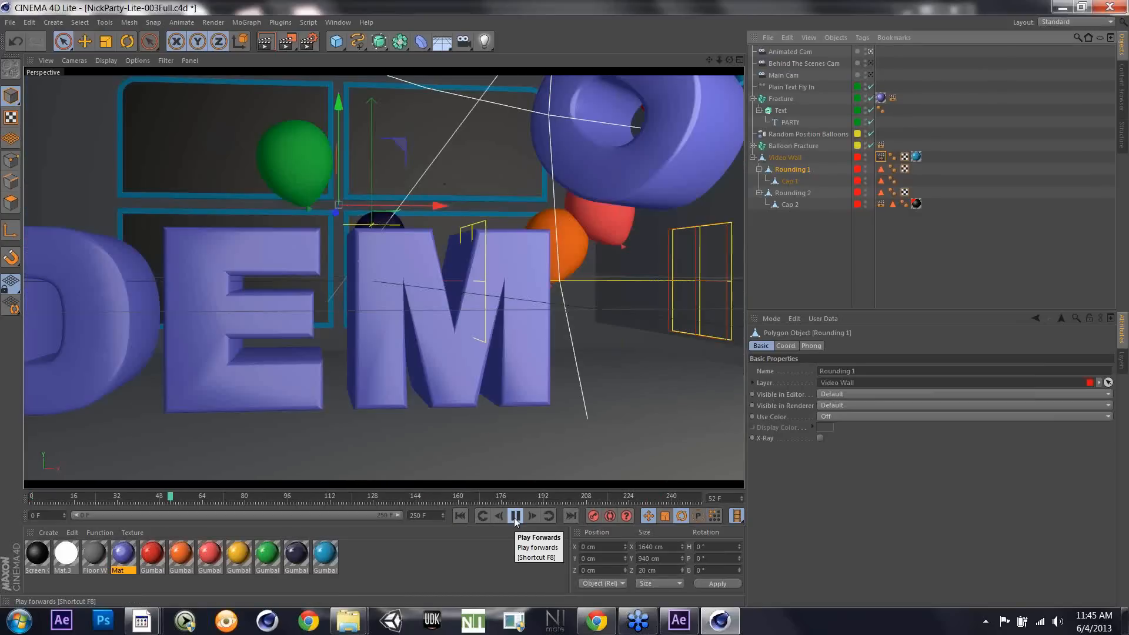
click(516, 517)
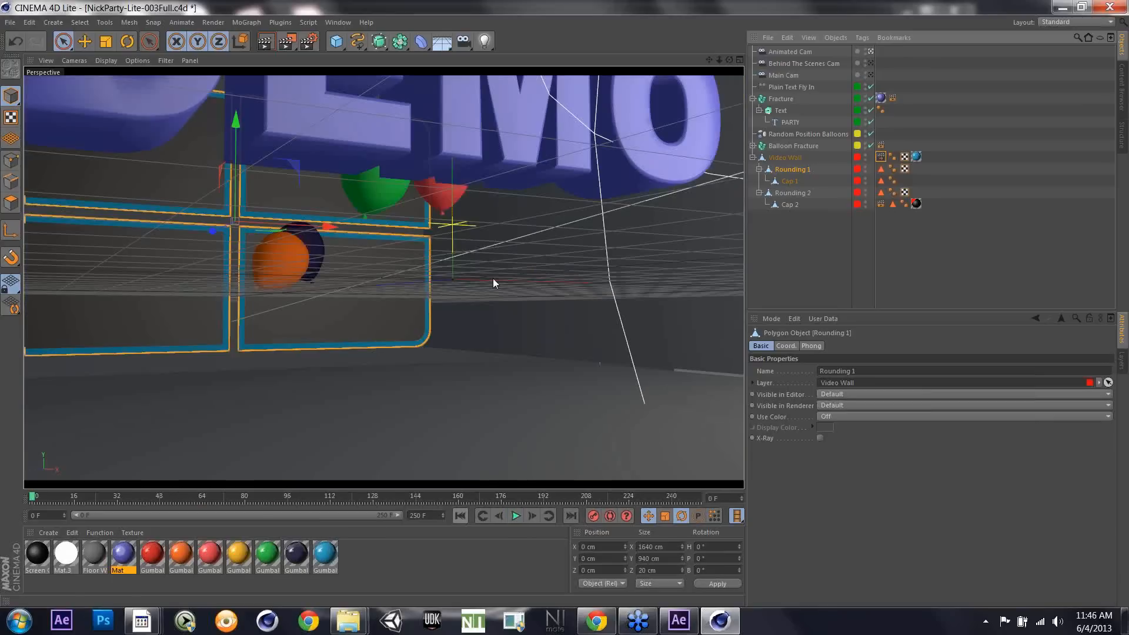
Step: Examine the Video Wall and Balloons mask passes under Multi-Pass in the render settings
click(311, 47)
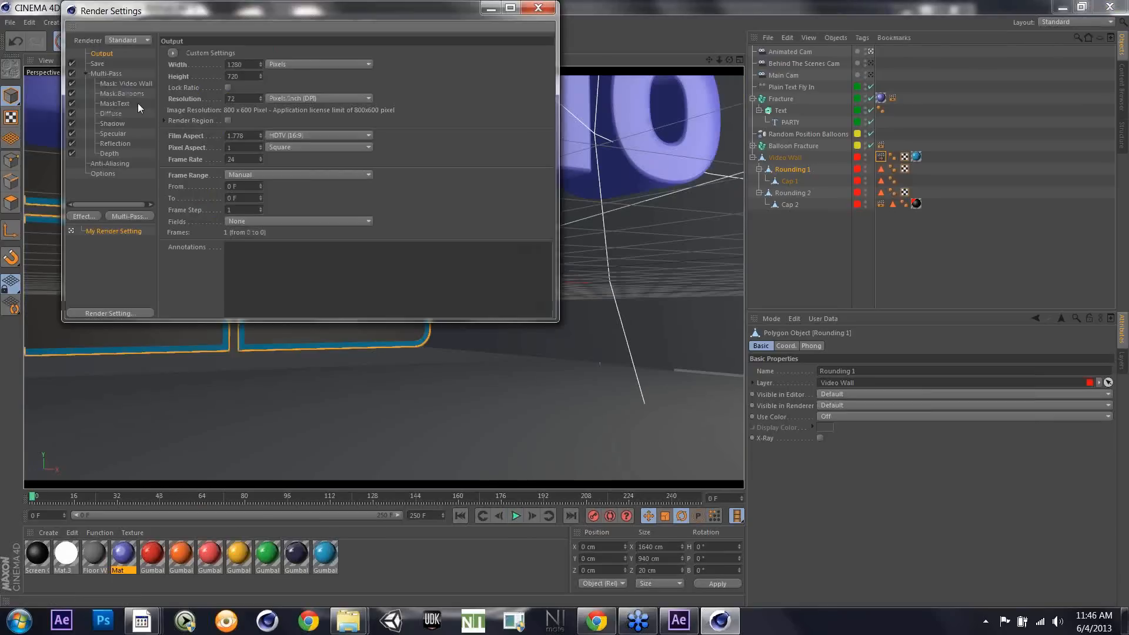
click(125, 82)
click(126, 83)
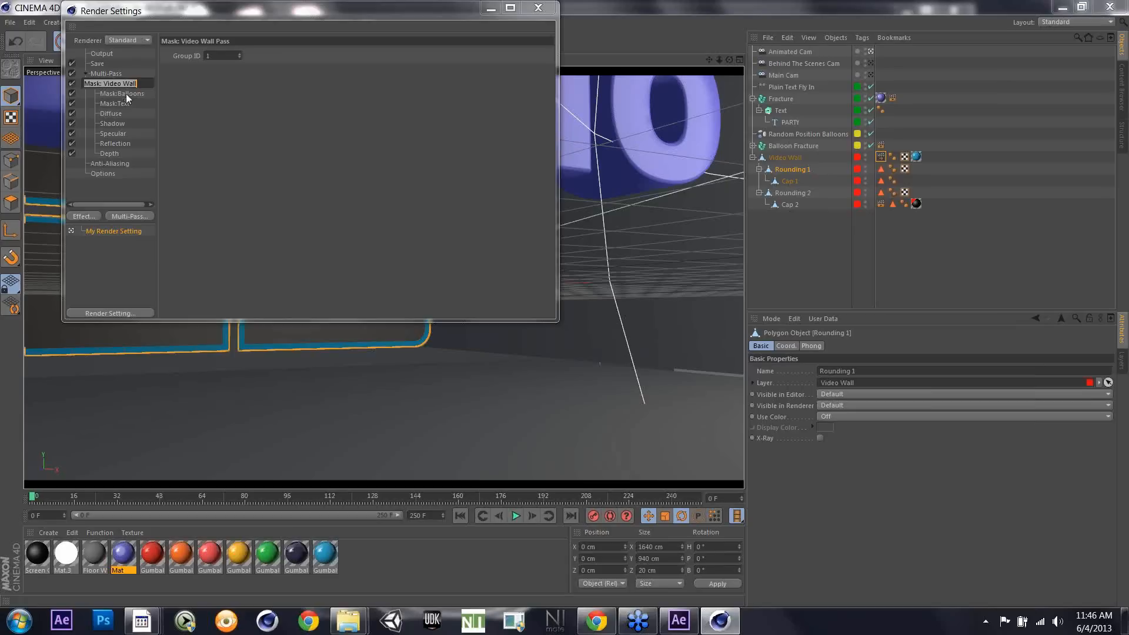
click(127, 94)
click(127, 94)
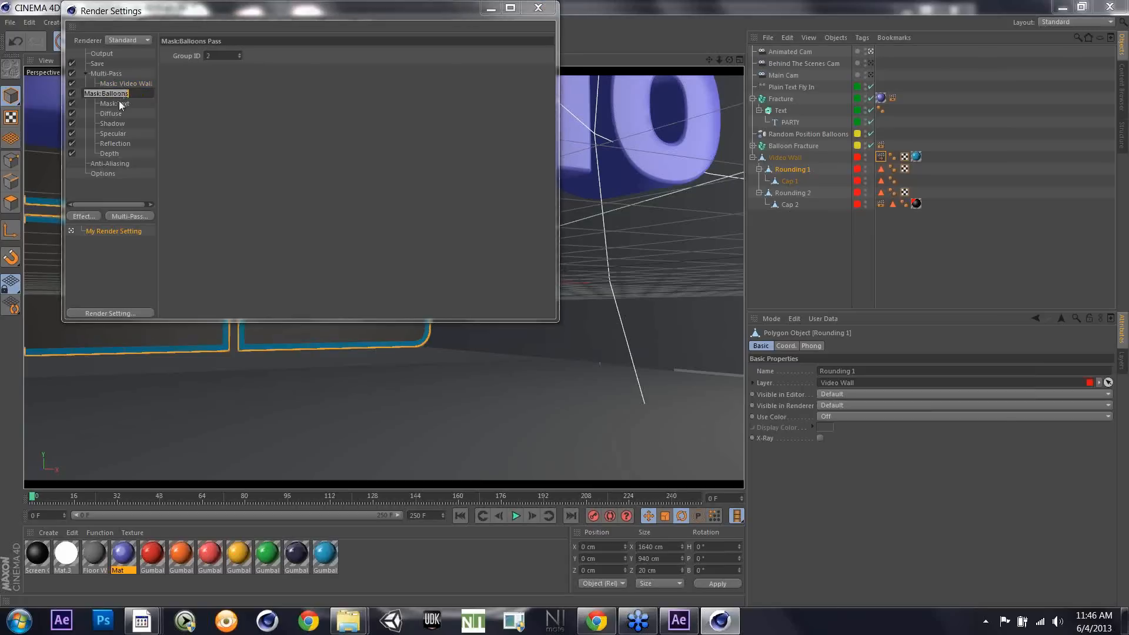
click(152, 94)
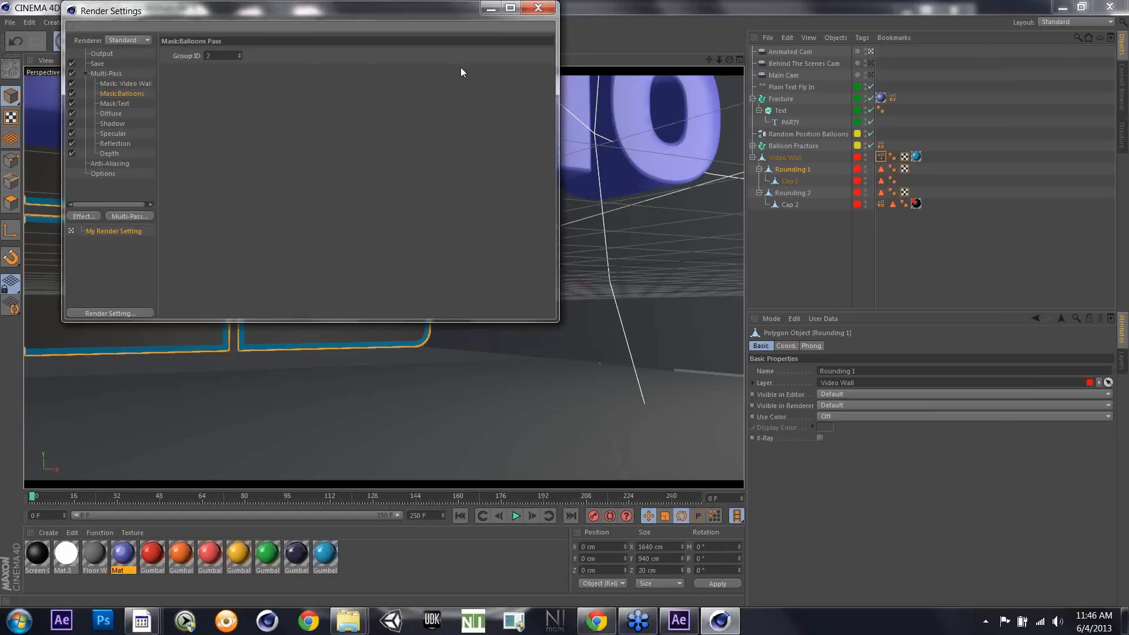
click(546, 9)
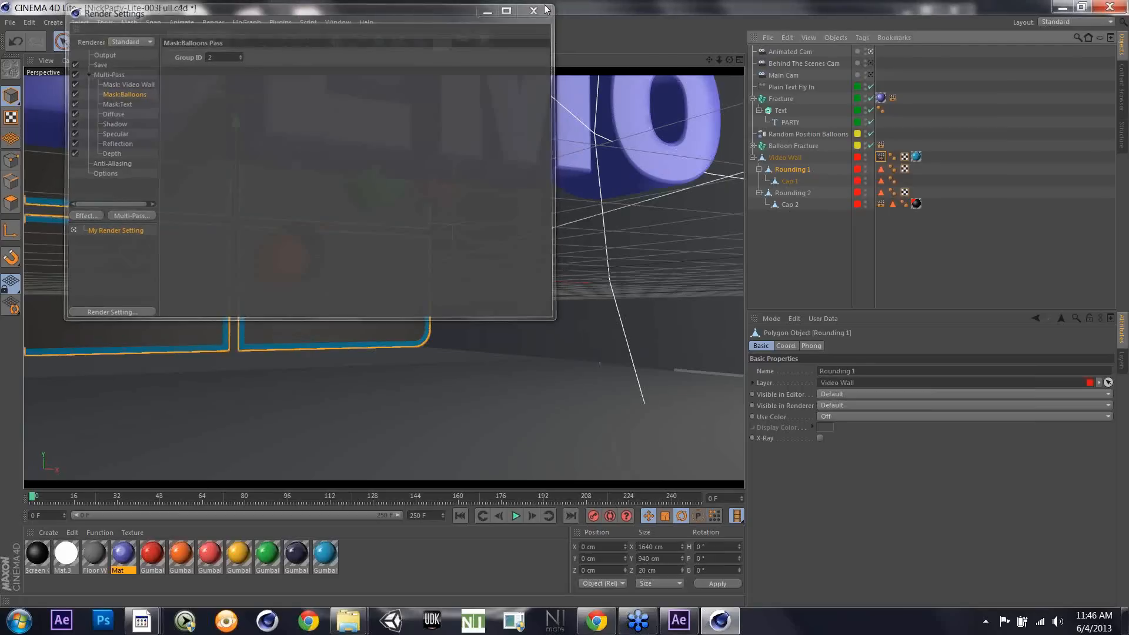
Step: Switch to After Effects and, at 0:00:01:02, keep textures in RAM and use the Standard (Final) renderer for the Cineware layer
key(alt+Tab)
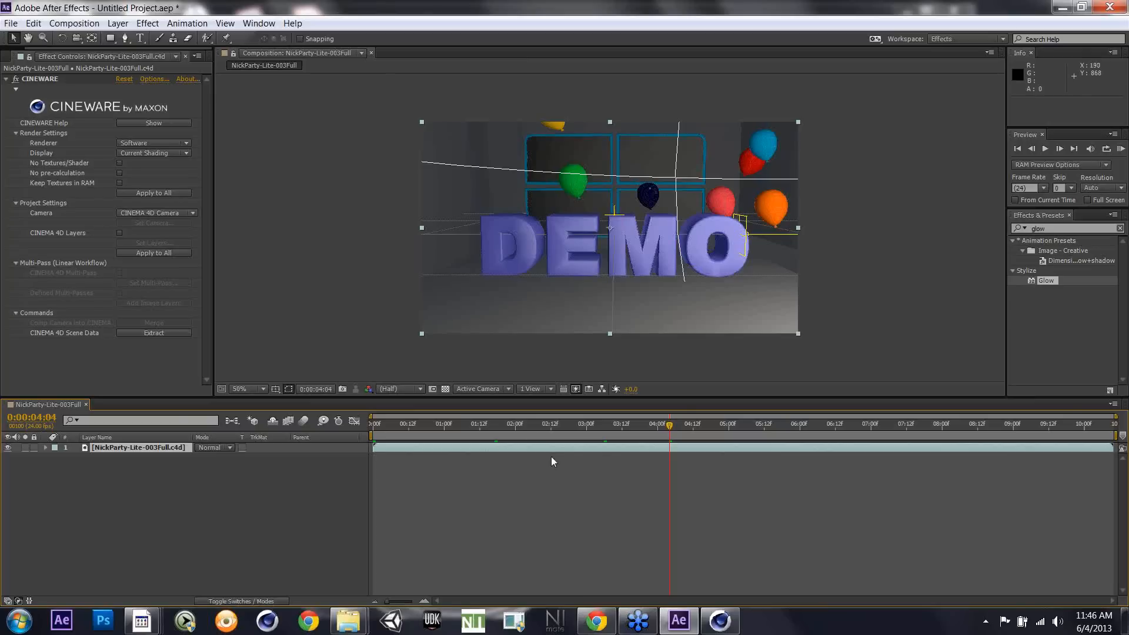
click(551, 425)
click(450, 426)
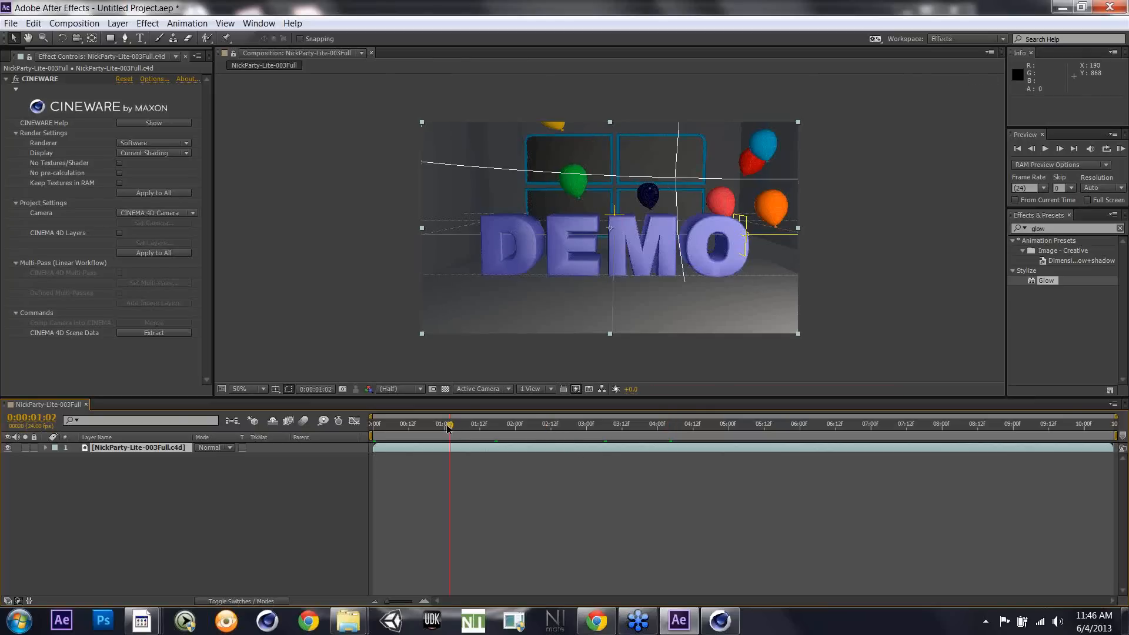
click(119, 183)
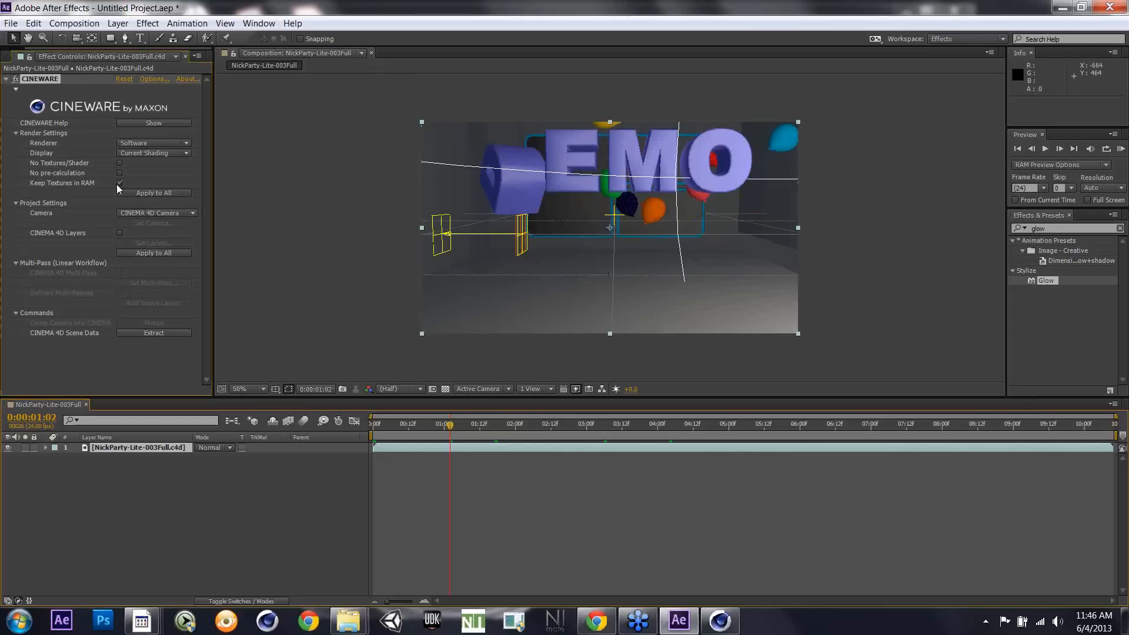
click(183, 143)
click(184, 157)
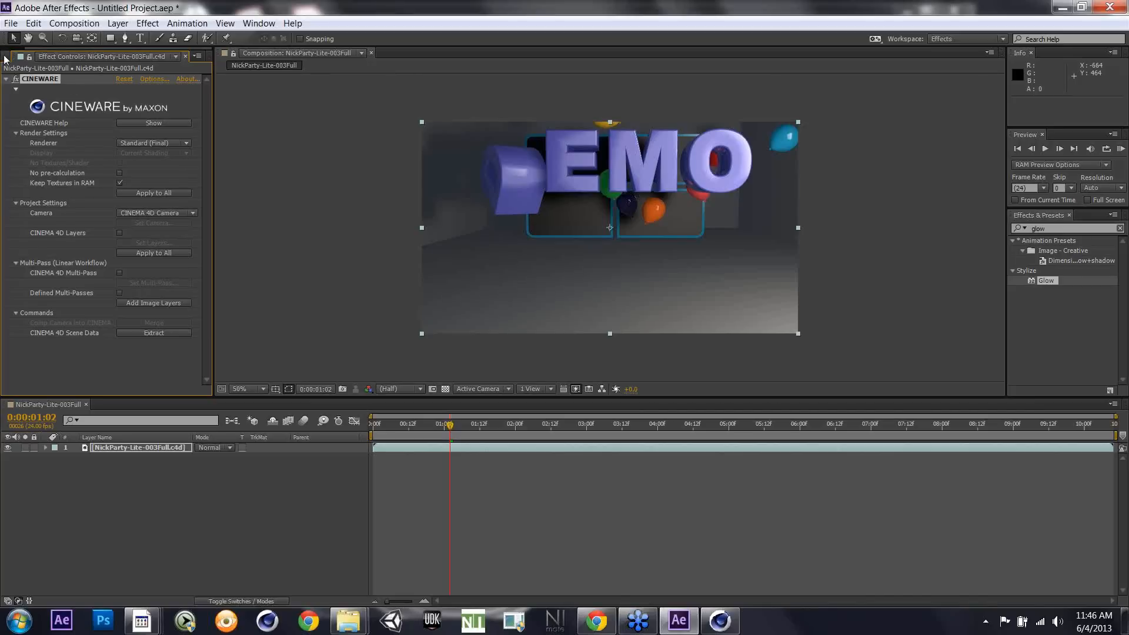
Step: Set the project's working space to Adobe RGB (1998) and linearize it
click(8, 49)
click(13, 59)
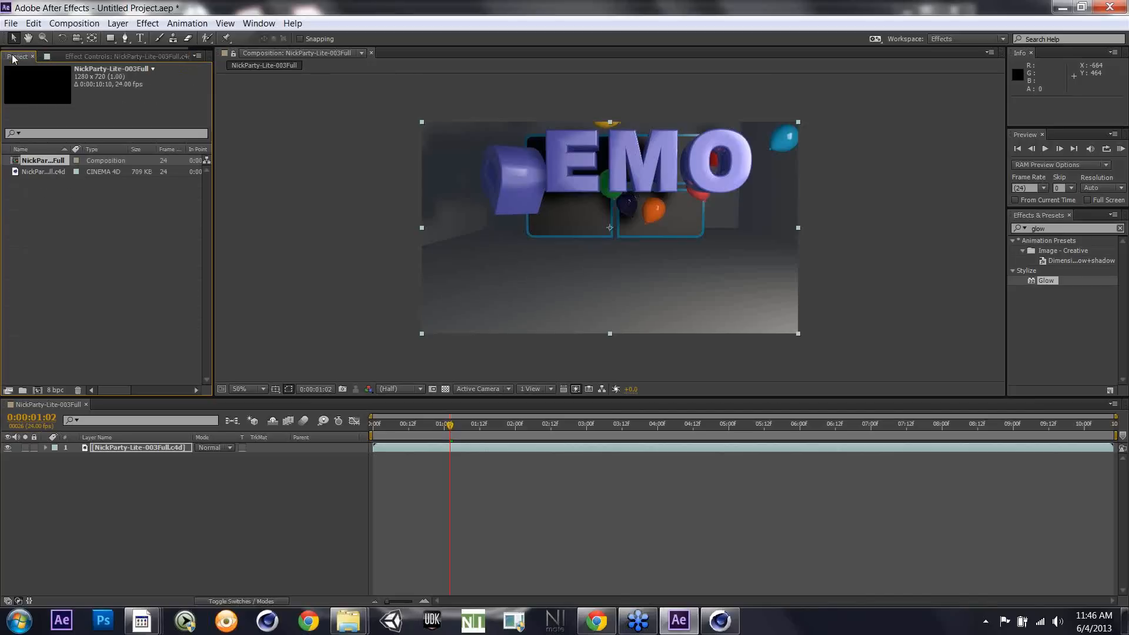
click(56, 391)
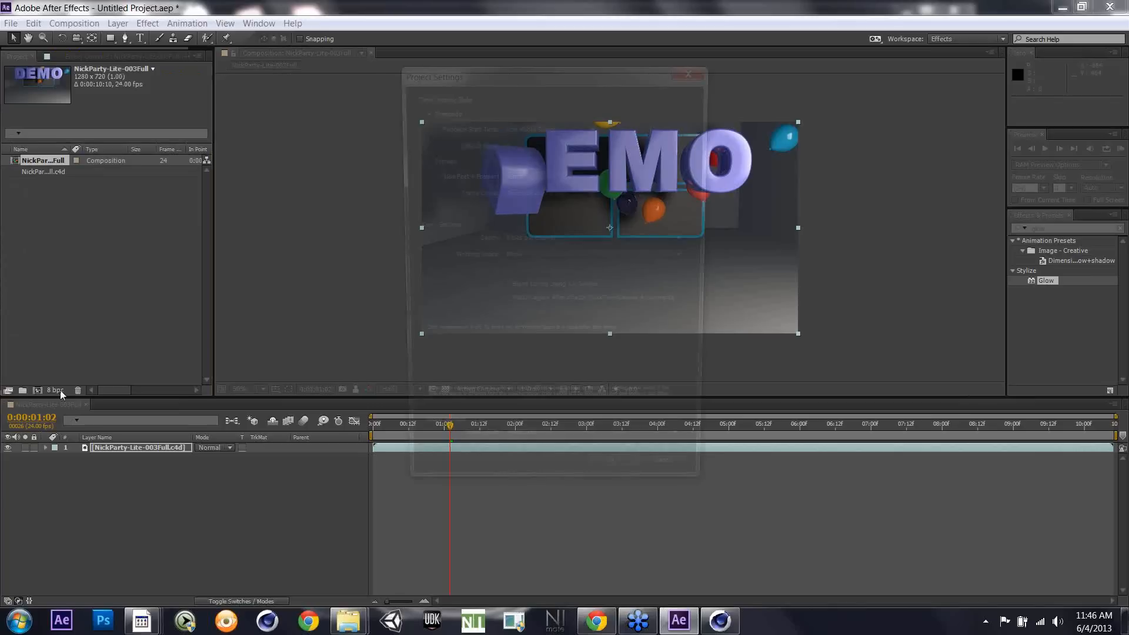
click(594, 256)
click(557, 291)
click(520, 278)
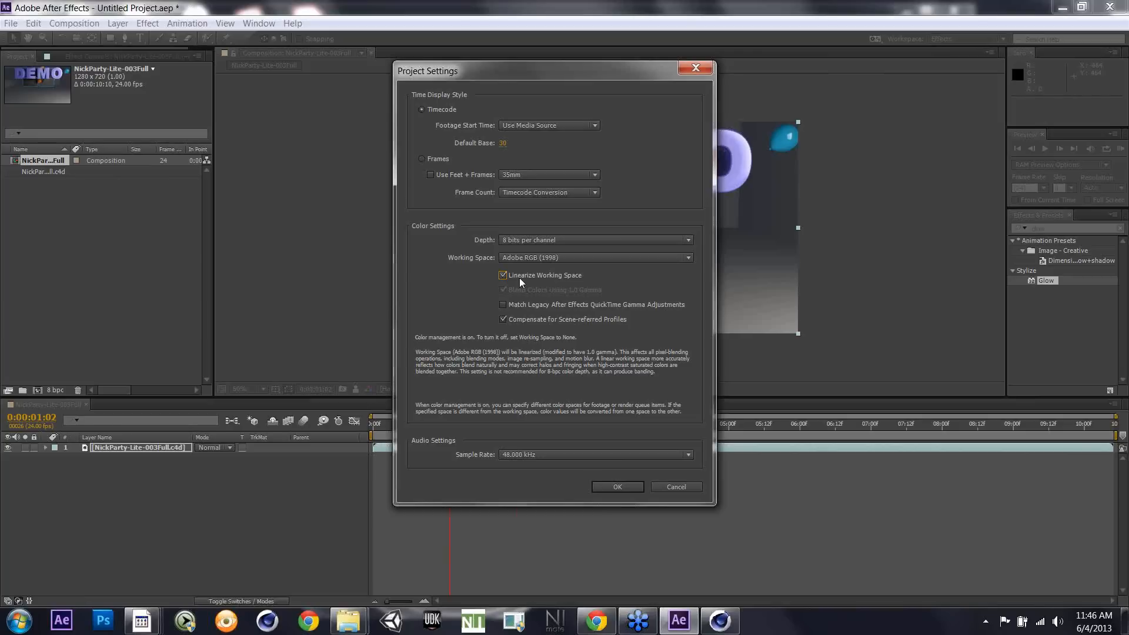
click(616, 487)
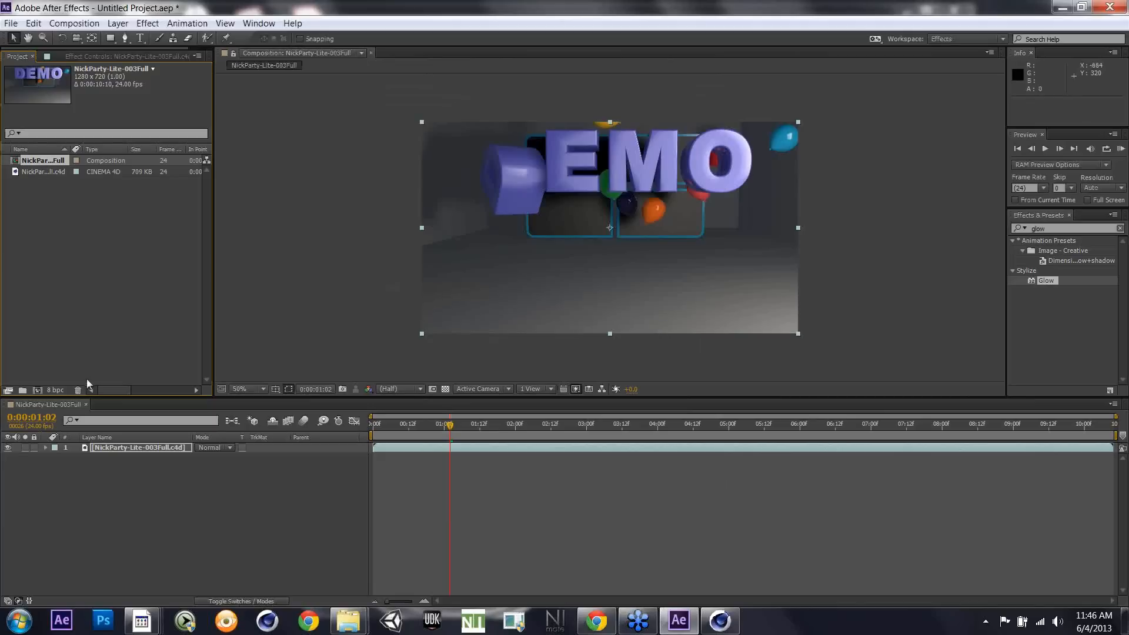
Step: Set the project's color depth to 16 bits per channel
click(55, 391)
click(537, 241)
click(556, 269)
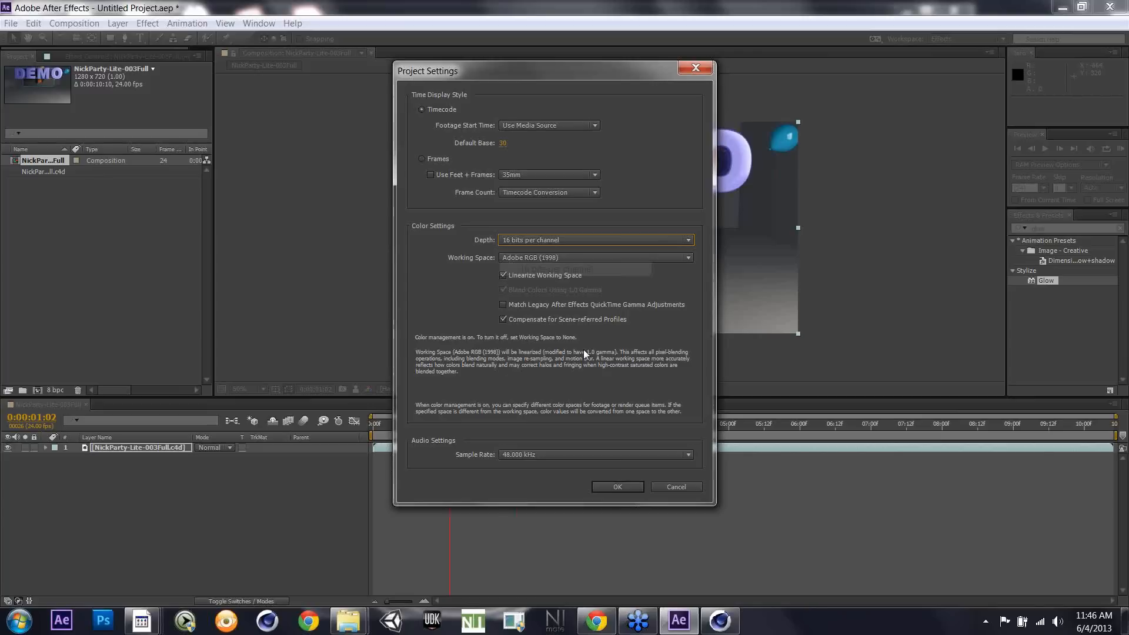
click(610, 489)
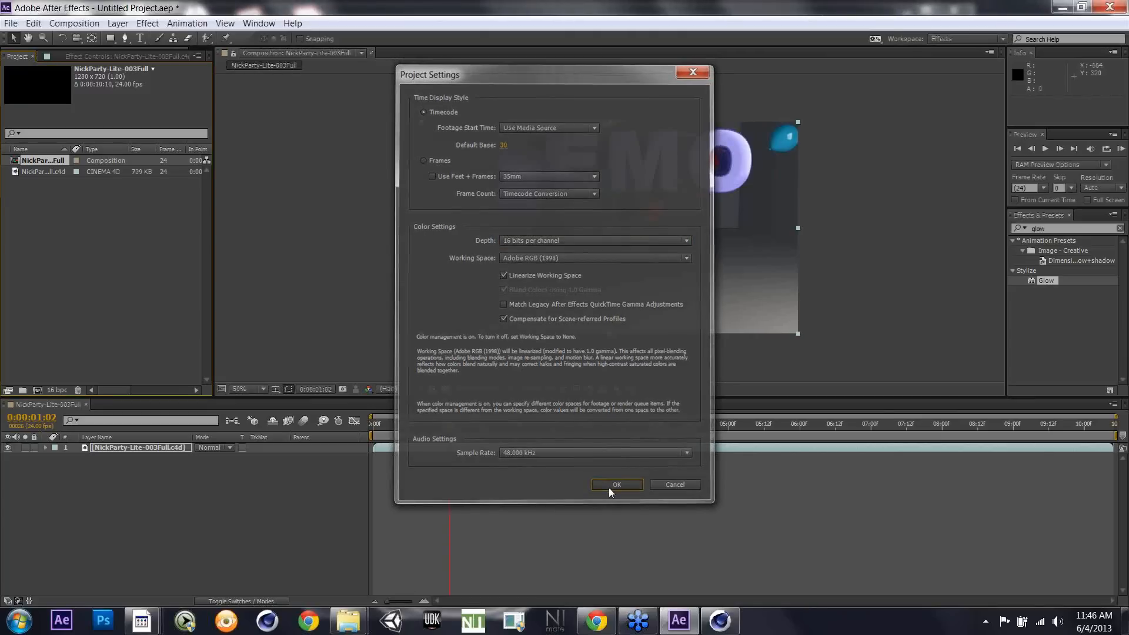
Step: Assign the CINEMA 4D Animated Cam to the Cineware layer and preview the view at 0:00:02:11 and 0:00:06:00
click(120, 449)
click(108, 57)
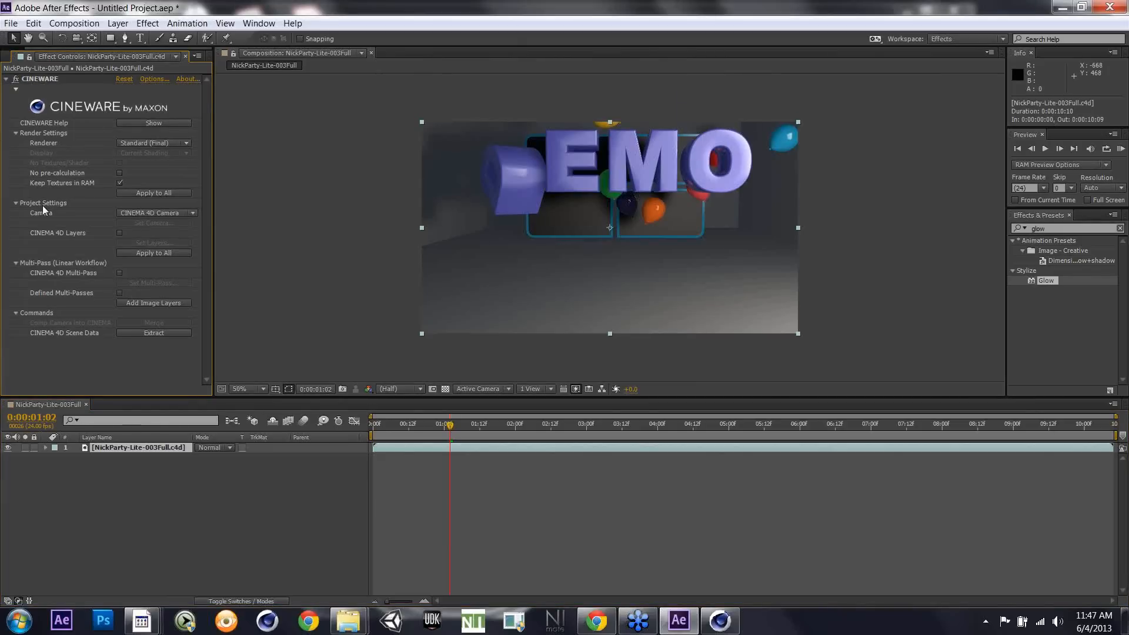
click(165, 215)
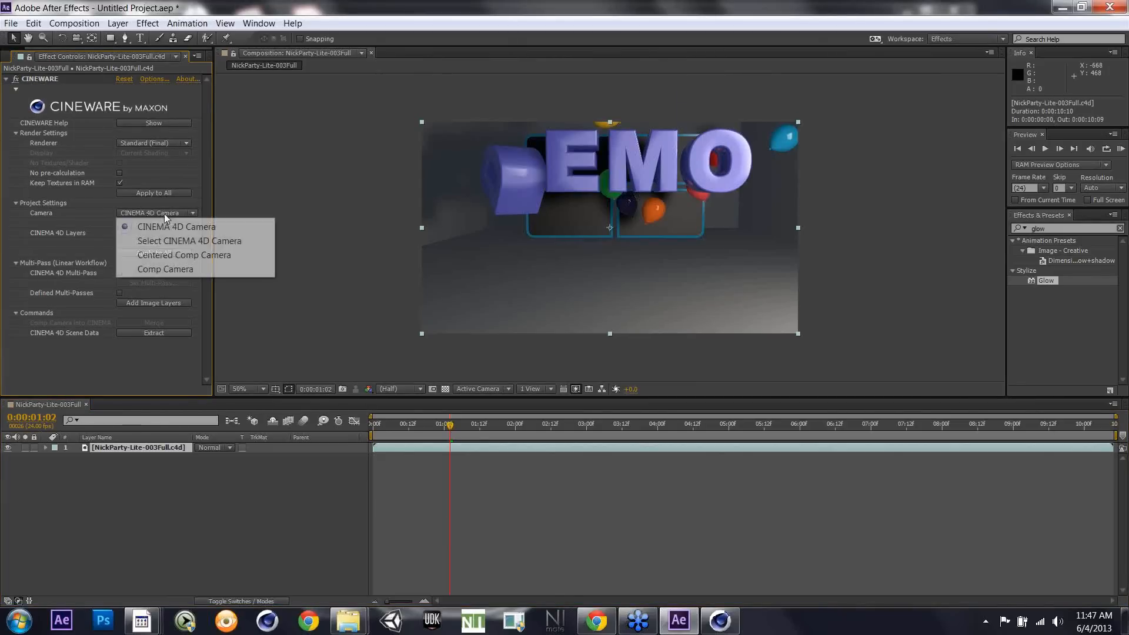
click(197, 241)
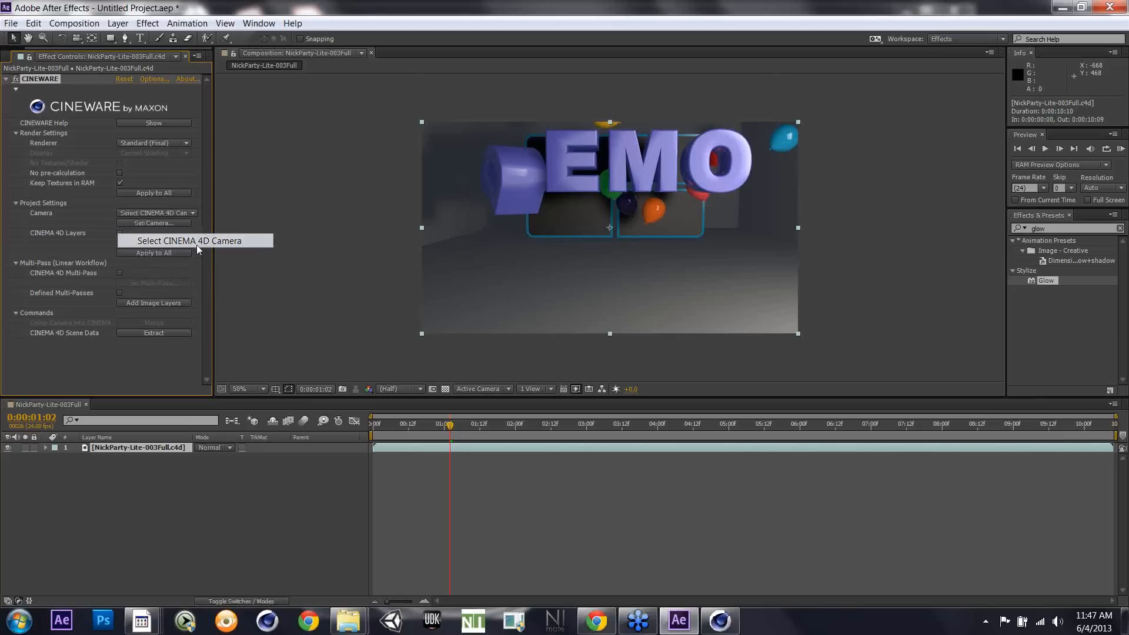
click(160, 225)
click(535, 308)
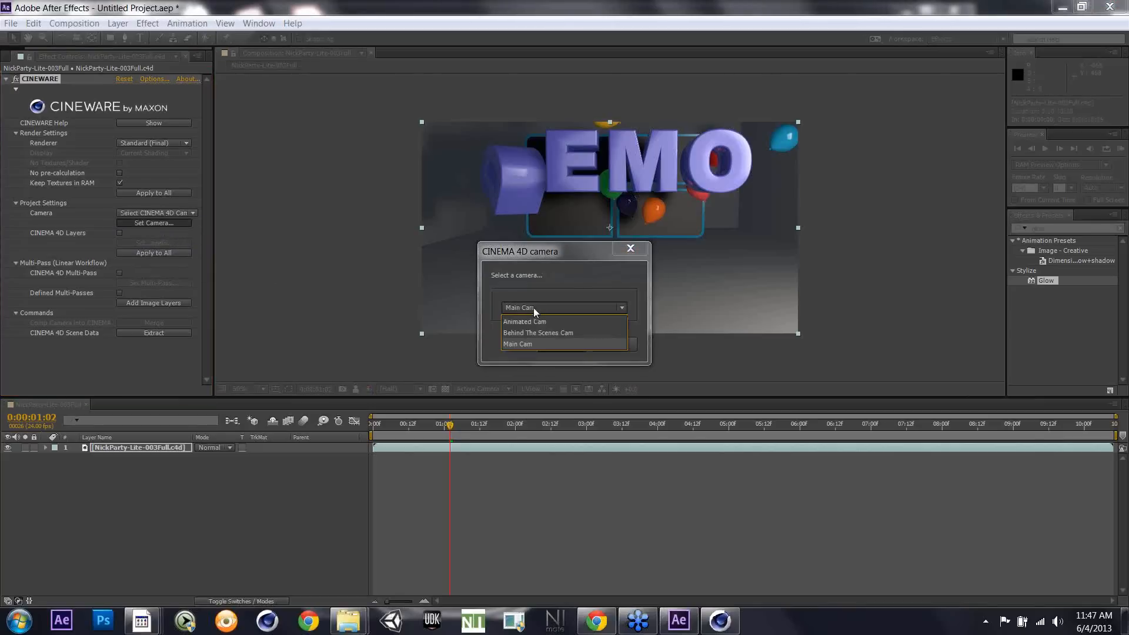
click(536, 322)
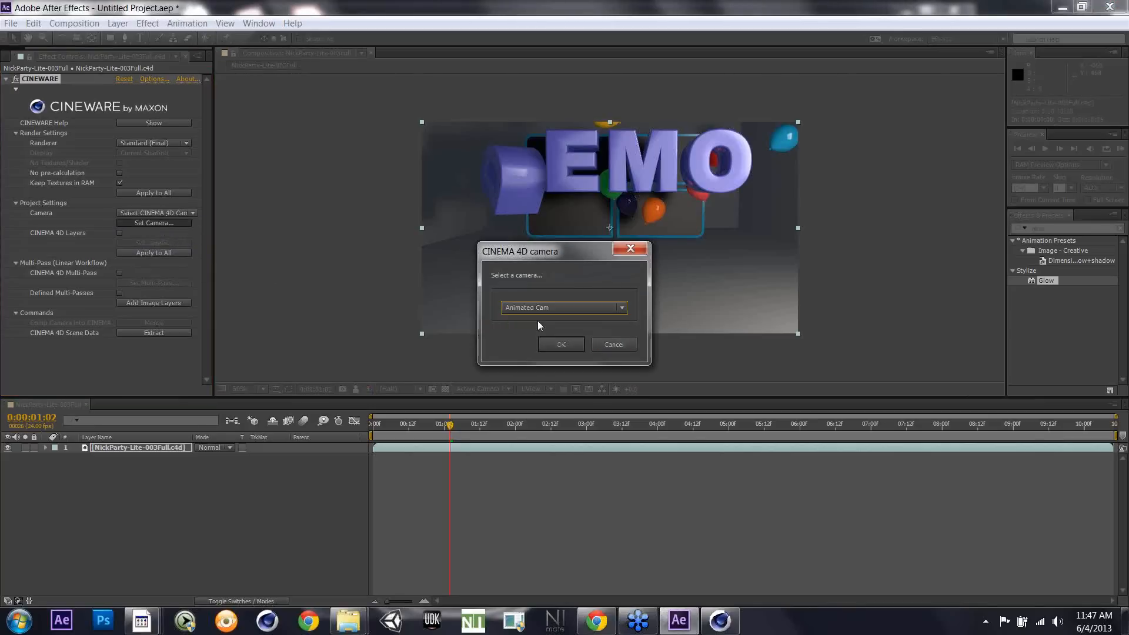
click(559, 344)
click(548, 425)
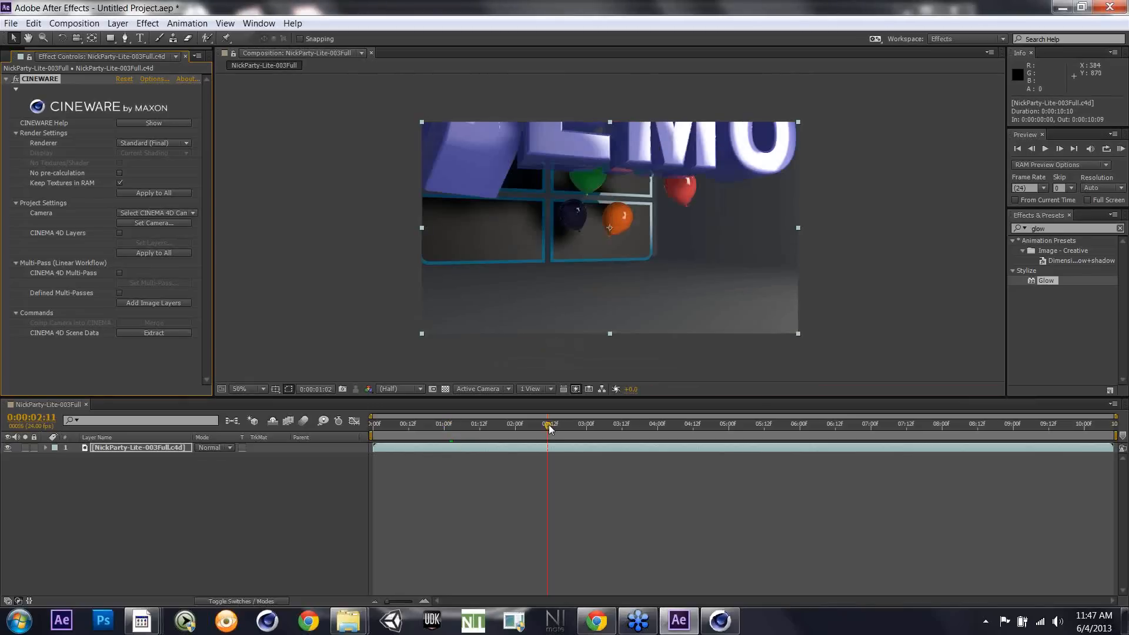
click(800, 425)
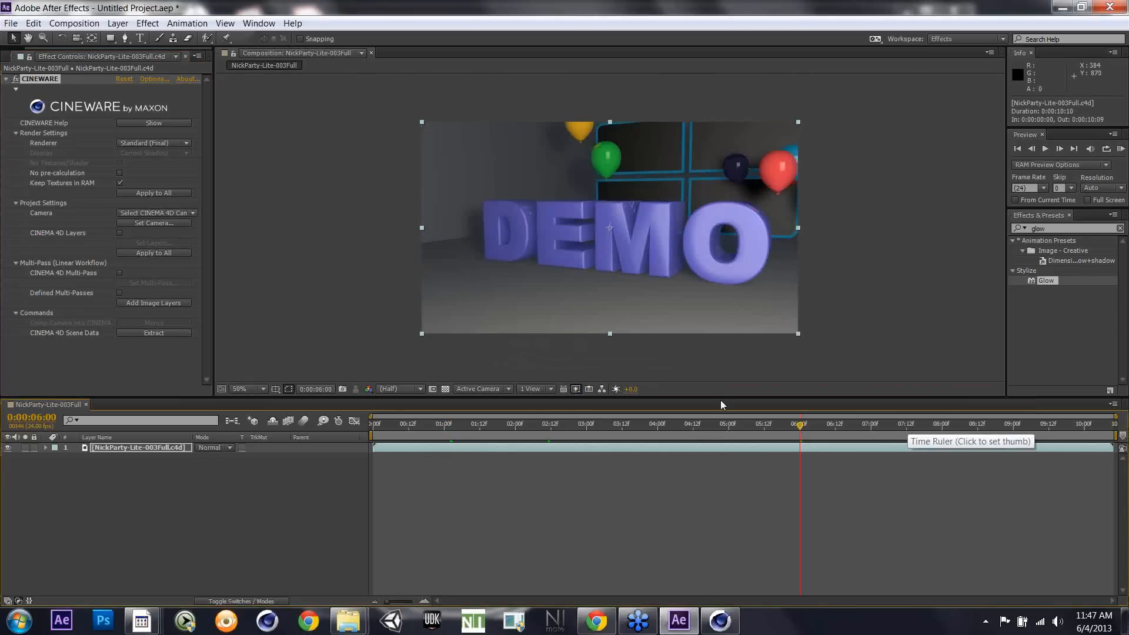
Step: Assign the Behind The Scenes Cam to the Cineware layer and preview its view at 0:00:05:08, 0:00:04:03 and 0:00:02:10
click(172, 223)
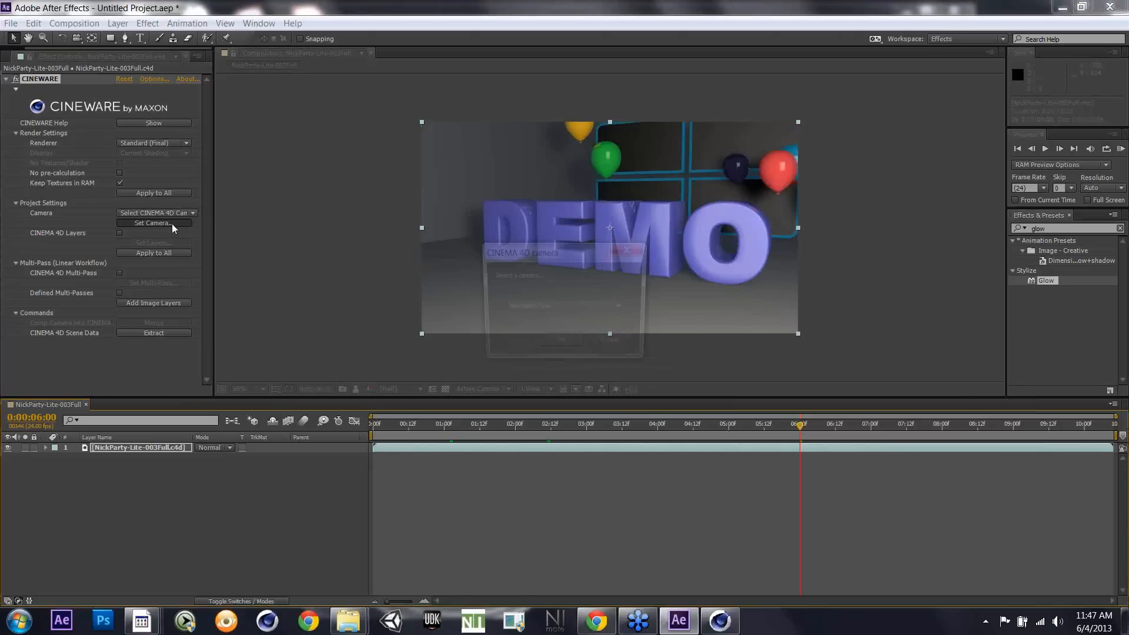
click(538, 307)
click(544, 330)
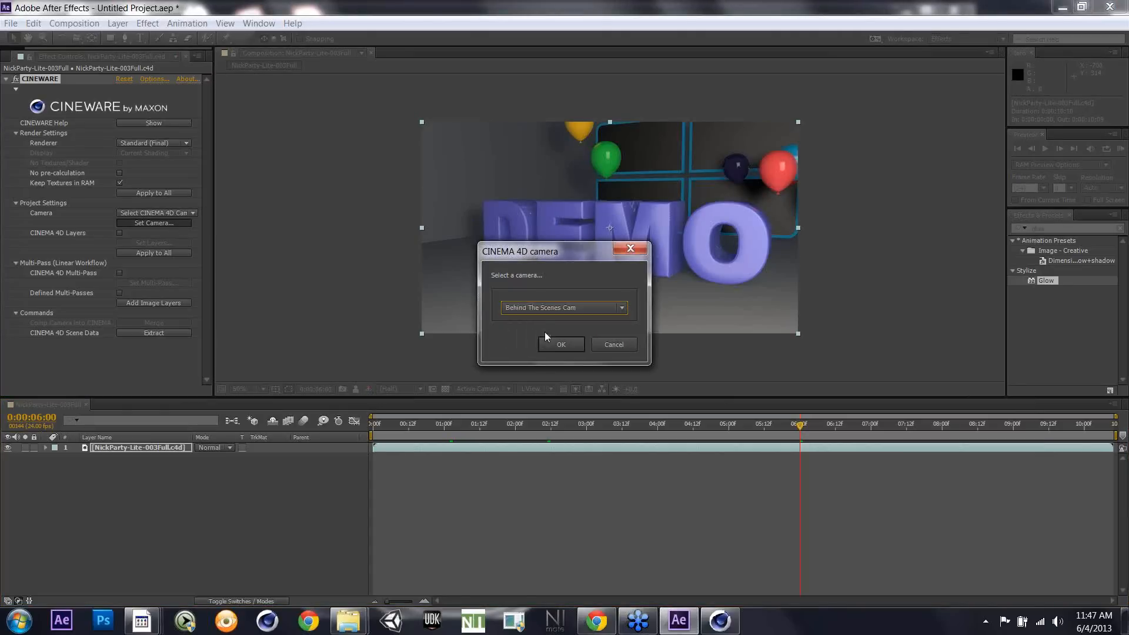
click(558, 345)
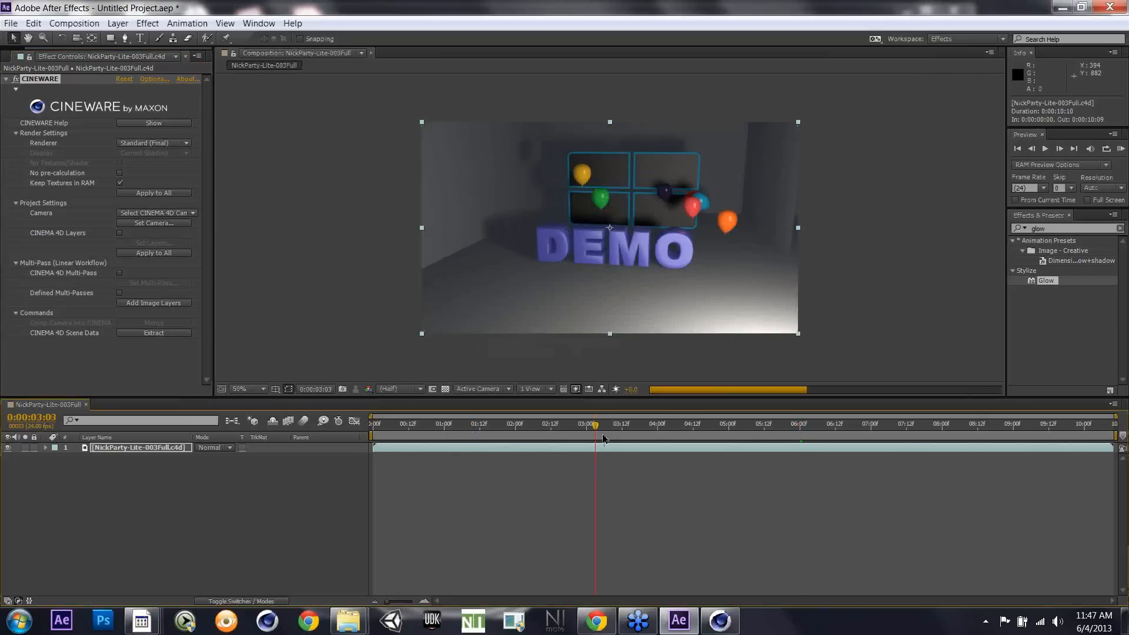
click(753, 432)
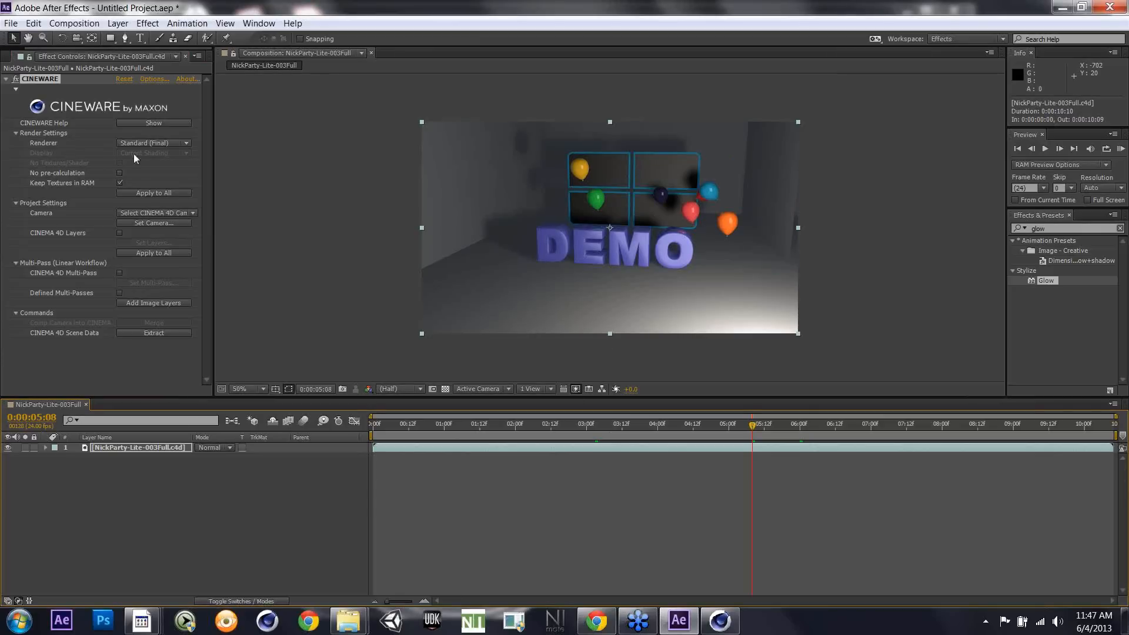
click(668, 434)
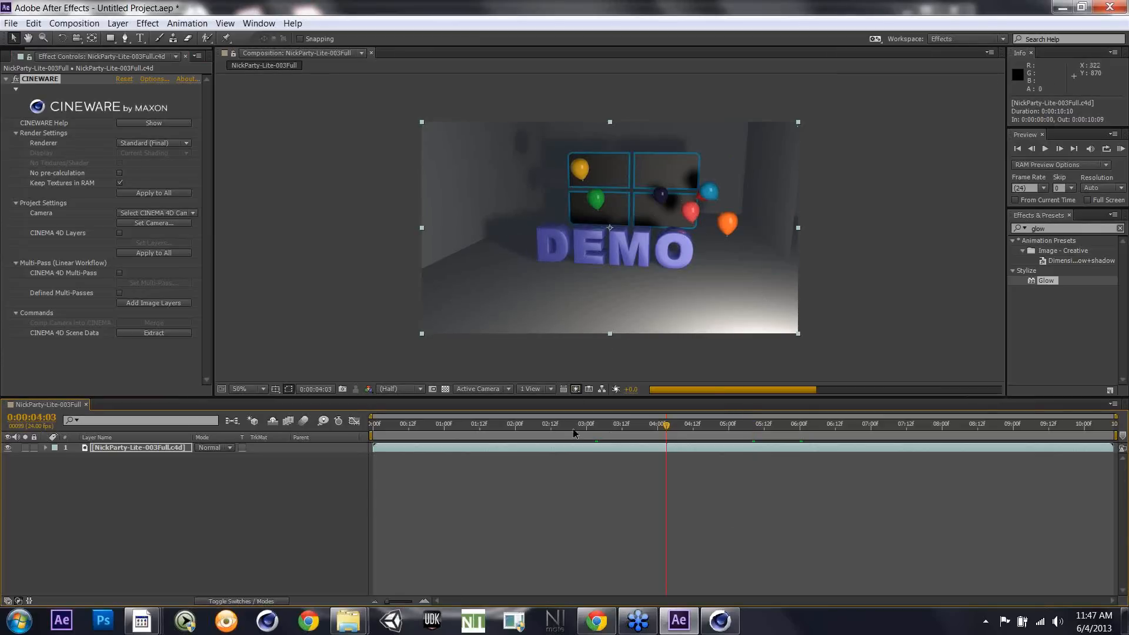
click(546, 436)
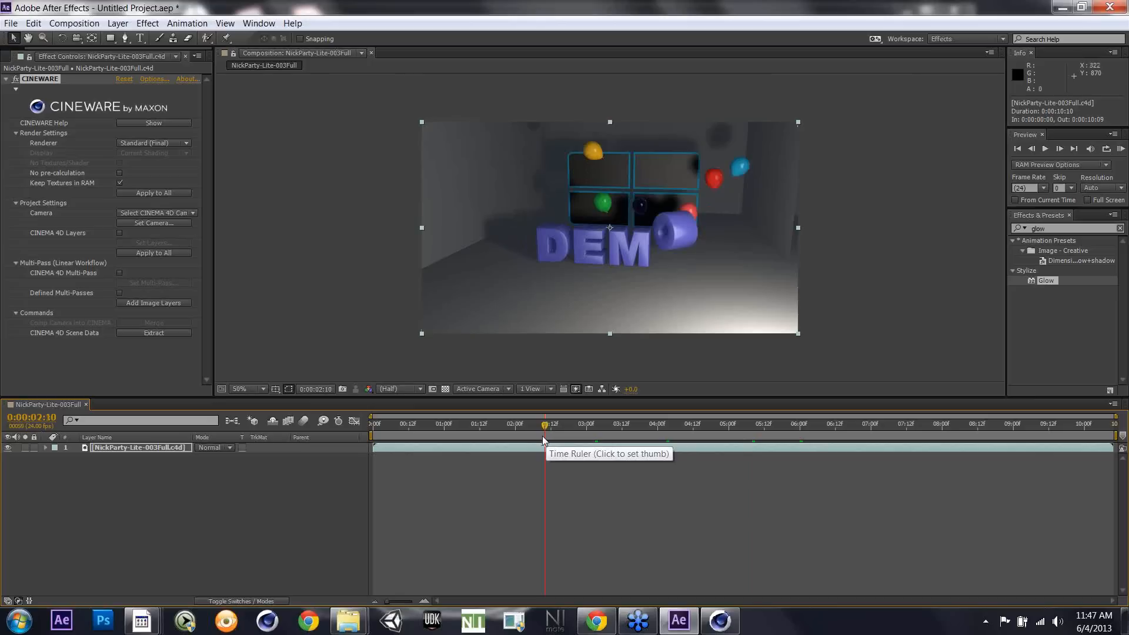
Step: Enable CINEMA 4D Layers on the Cineware effect and render only the Balloons layer
click(119, 233)
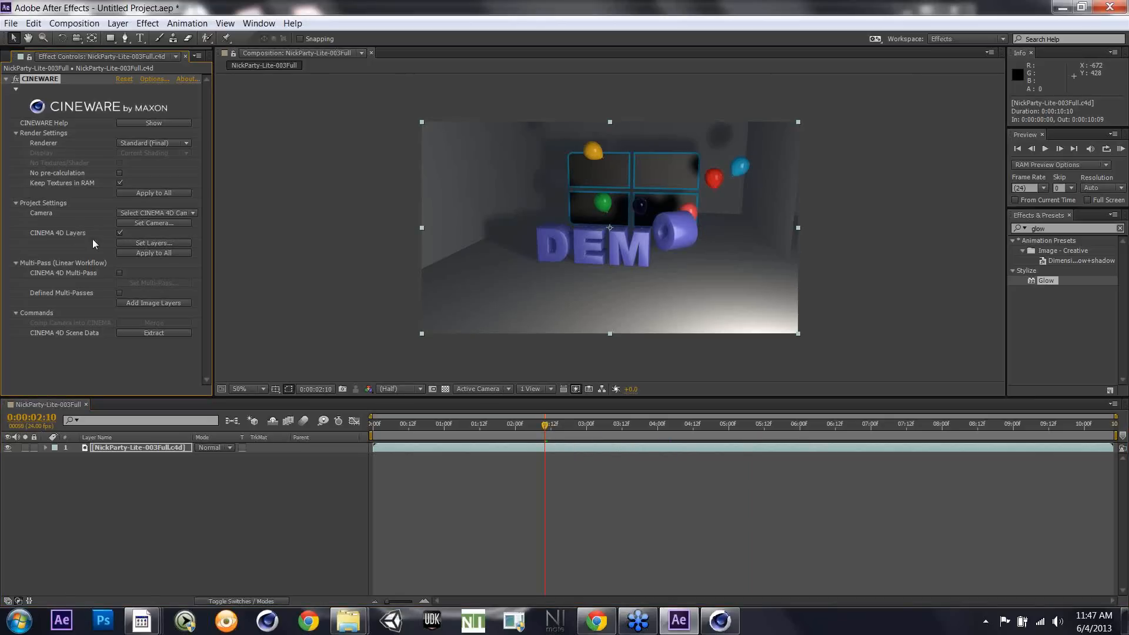
click(154, 243)
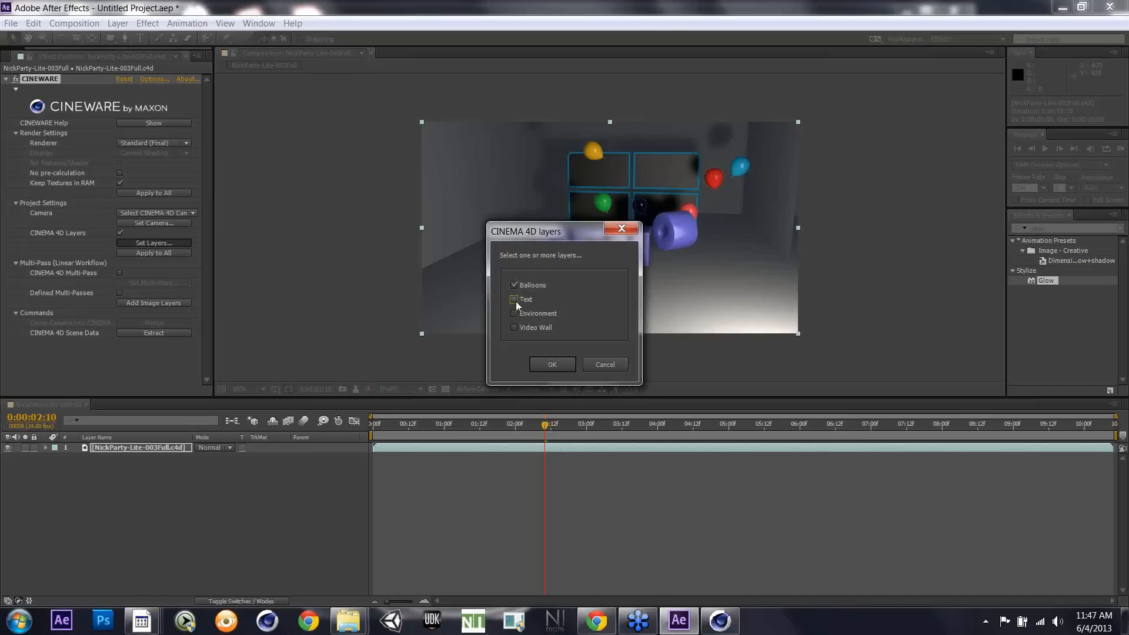
click(546, 362)
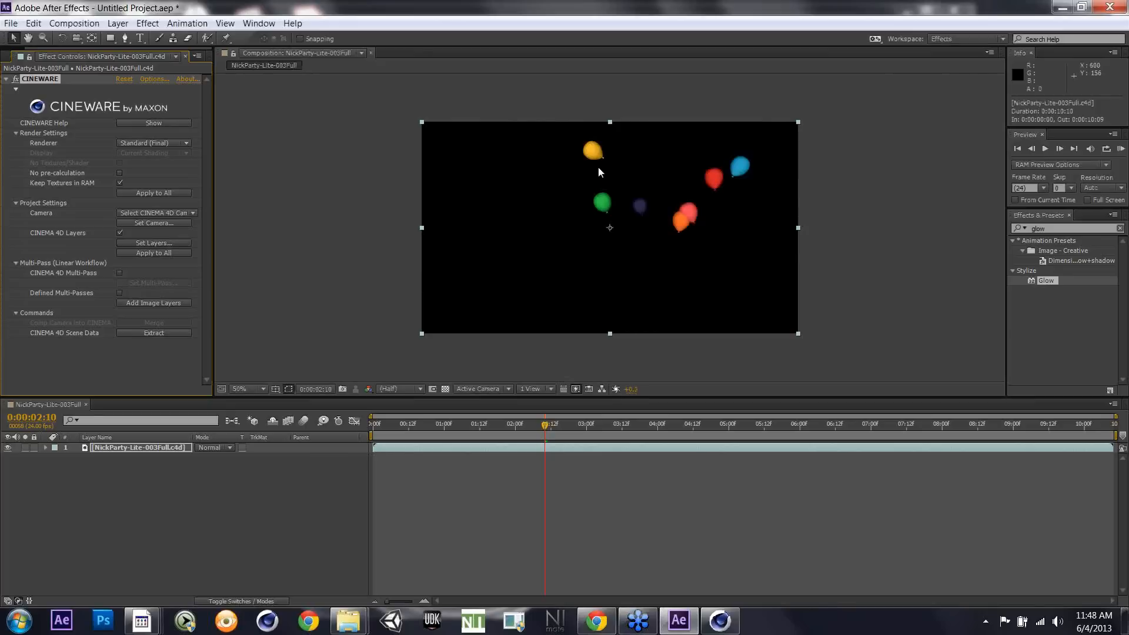
Step: Add the Text layer to the rendered CINEMA 4D layers and preview the result at 0:00:06:23 and 0:00:08:04
click(142, 243)
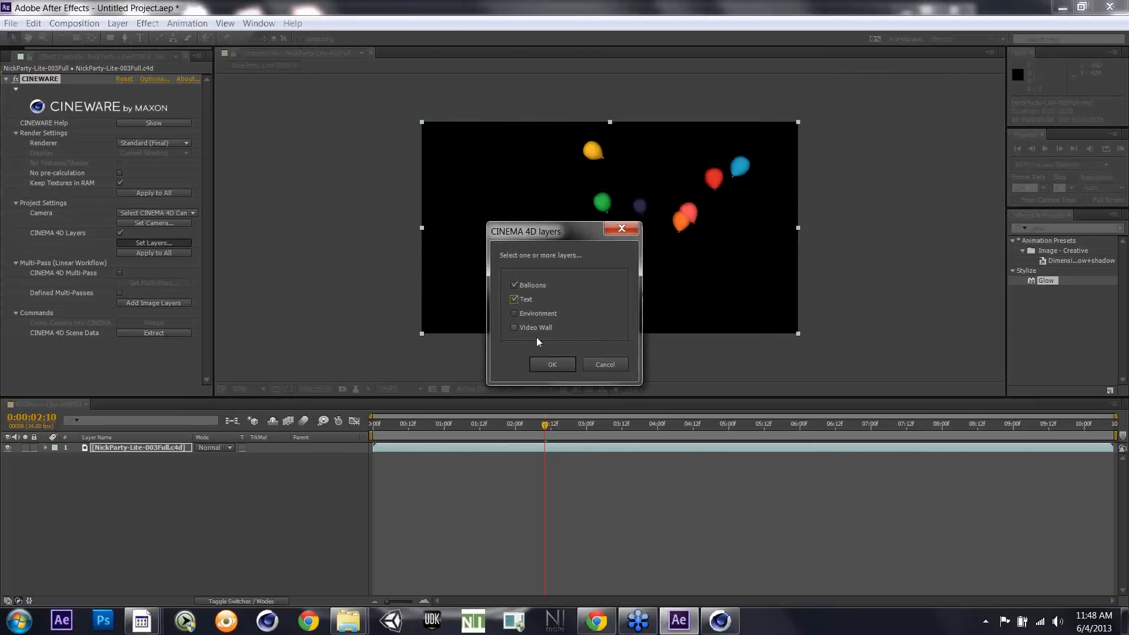
click(552, 365)
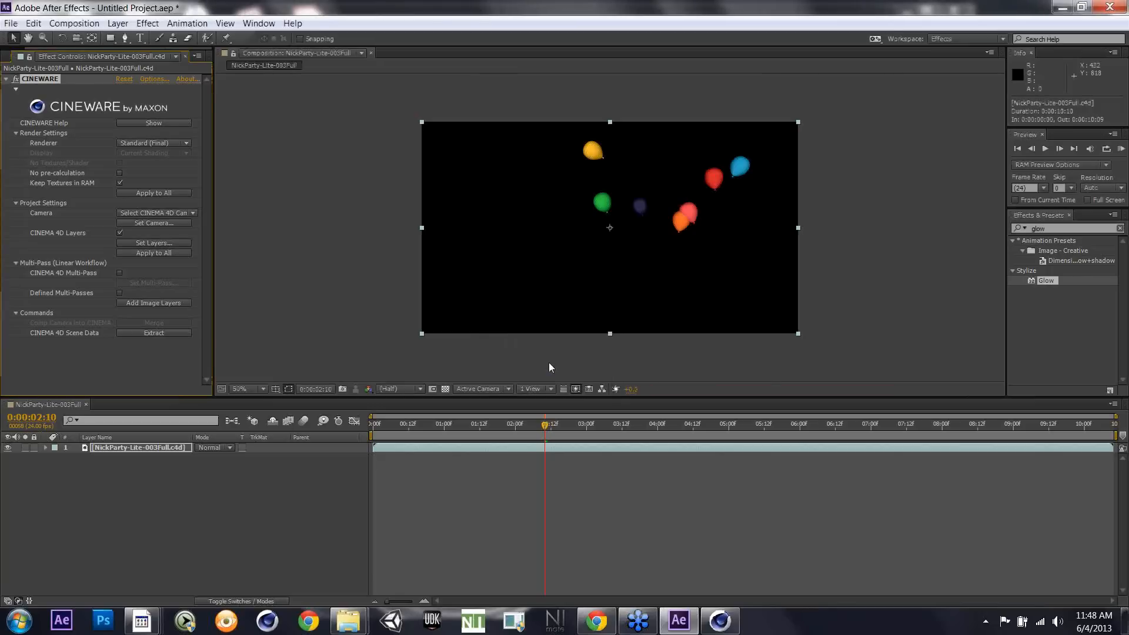
click(725, 425)
click(868, 425)
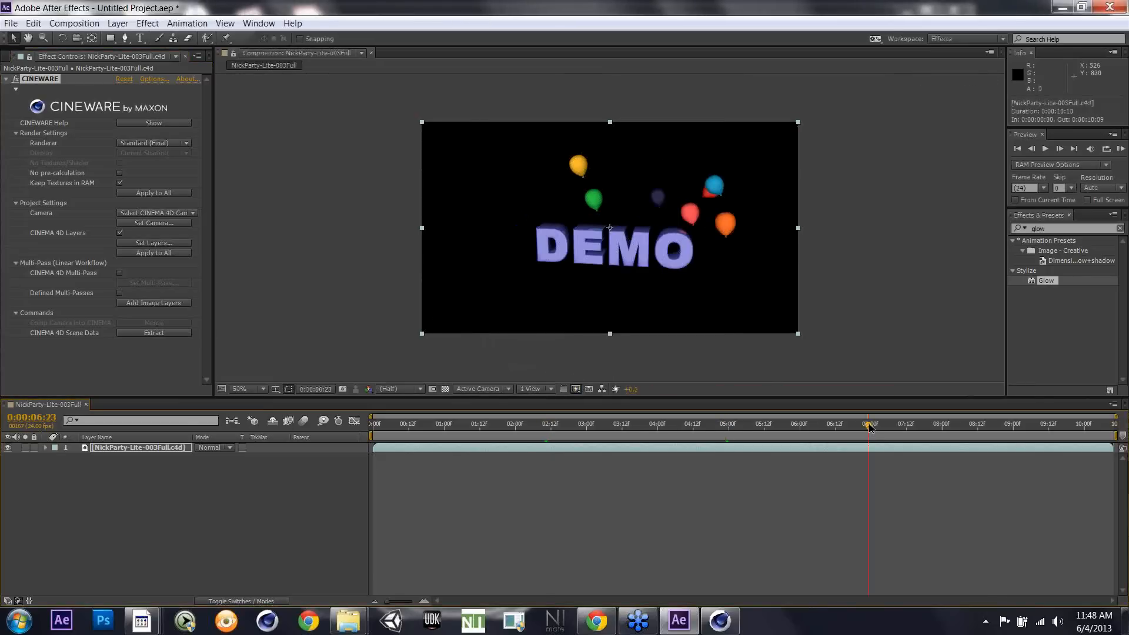
click(953, 424)
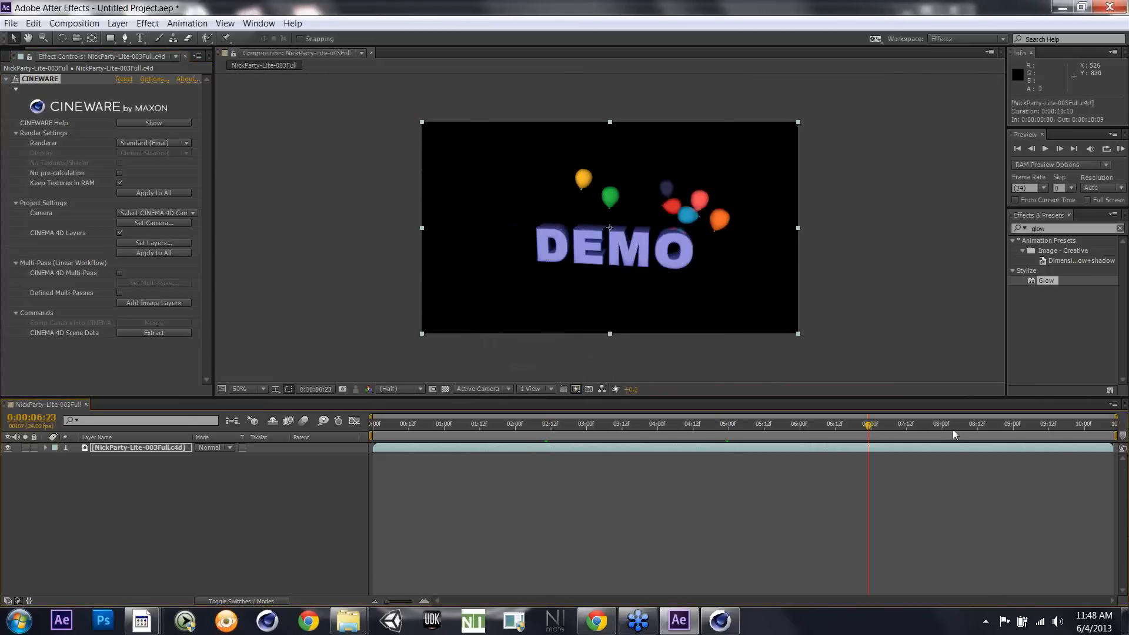
Step: Assign the Animated Cam to the Cineware layer and preview the view at 0:00:01:17
click(161, 224)
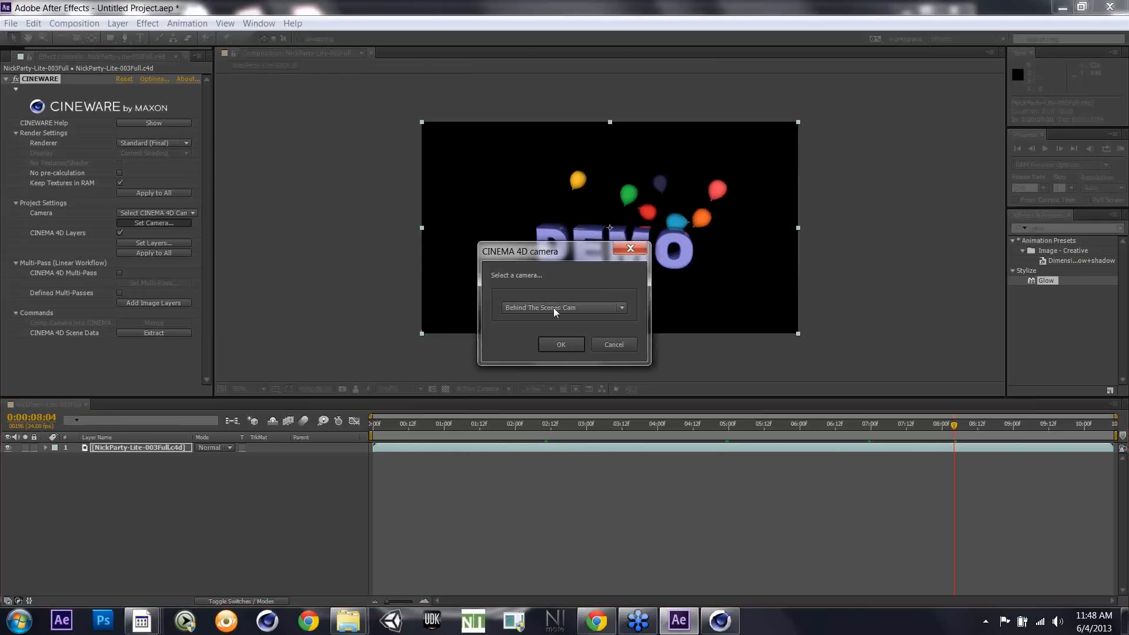
click(553, 308)
click(556, 328)
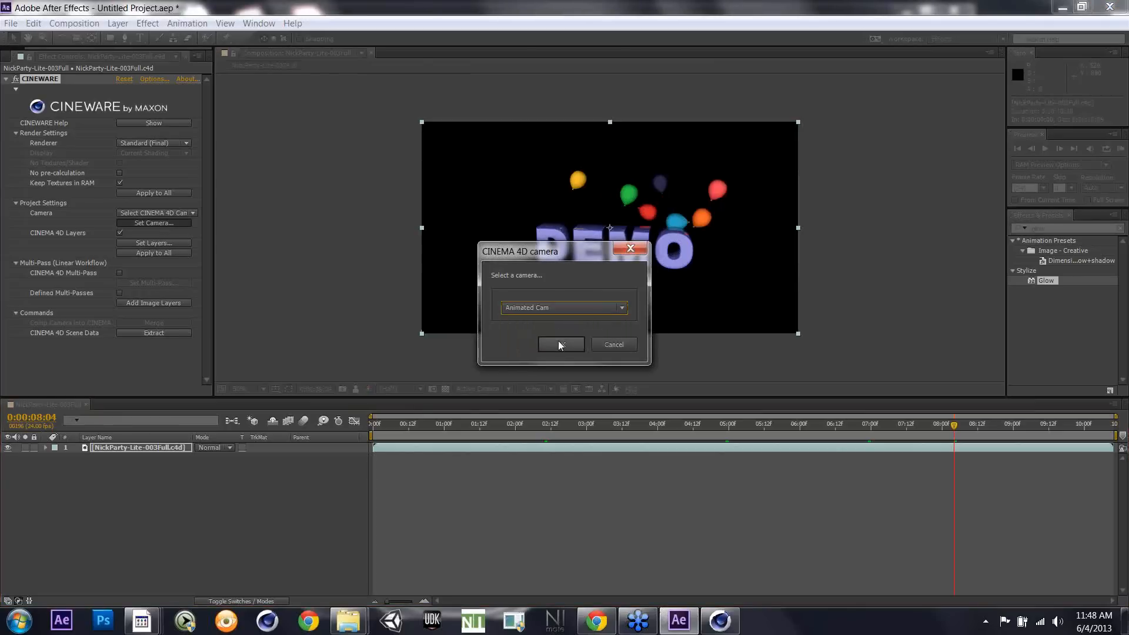
click(560, 345)
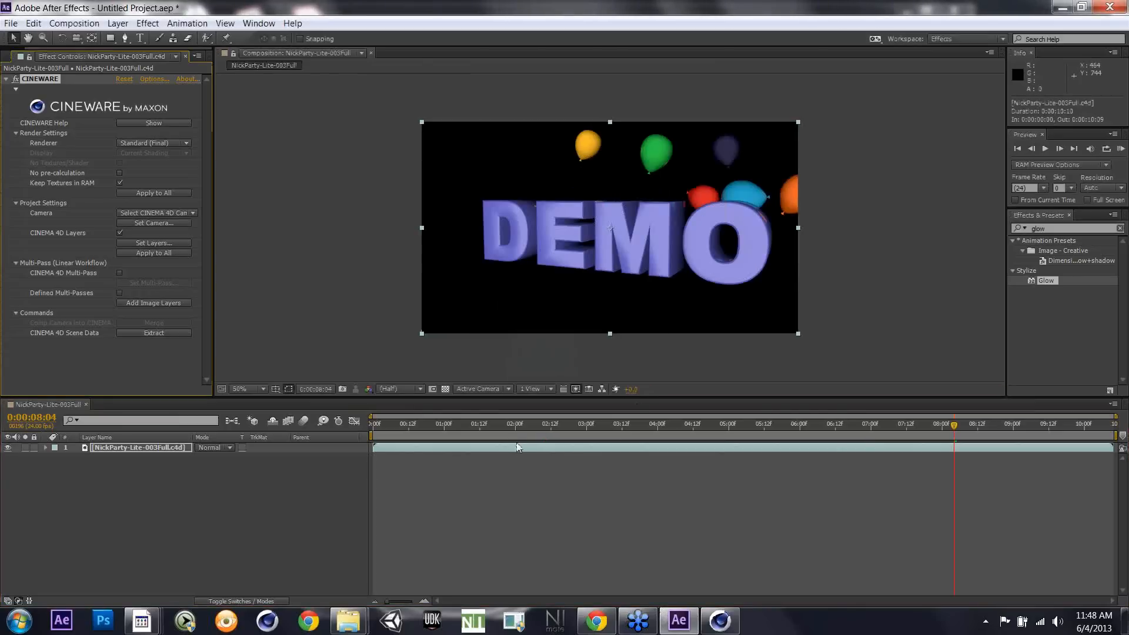
click(496, 427)
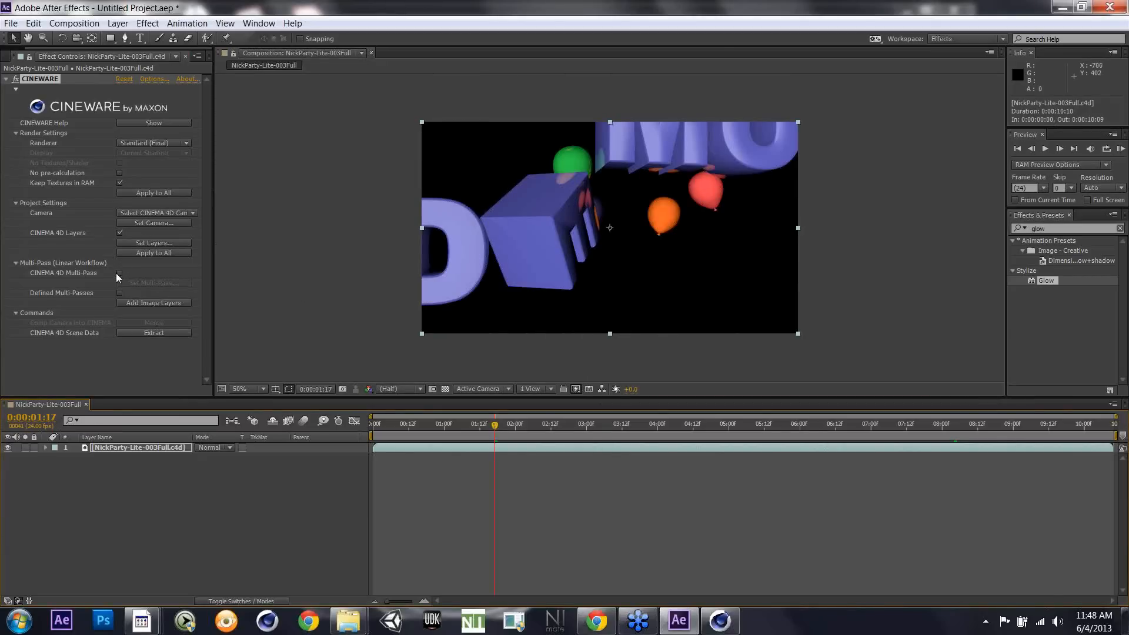
Step: Add the Environment and Video Wall layers to the rendered CINEMA 4D layers and go to 0:00:03:03
click(143, 244)
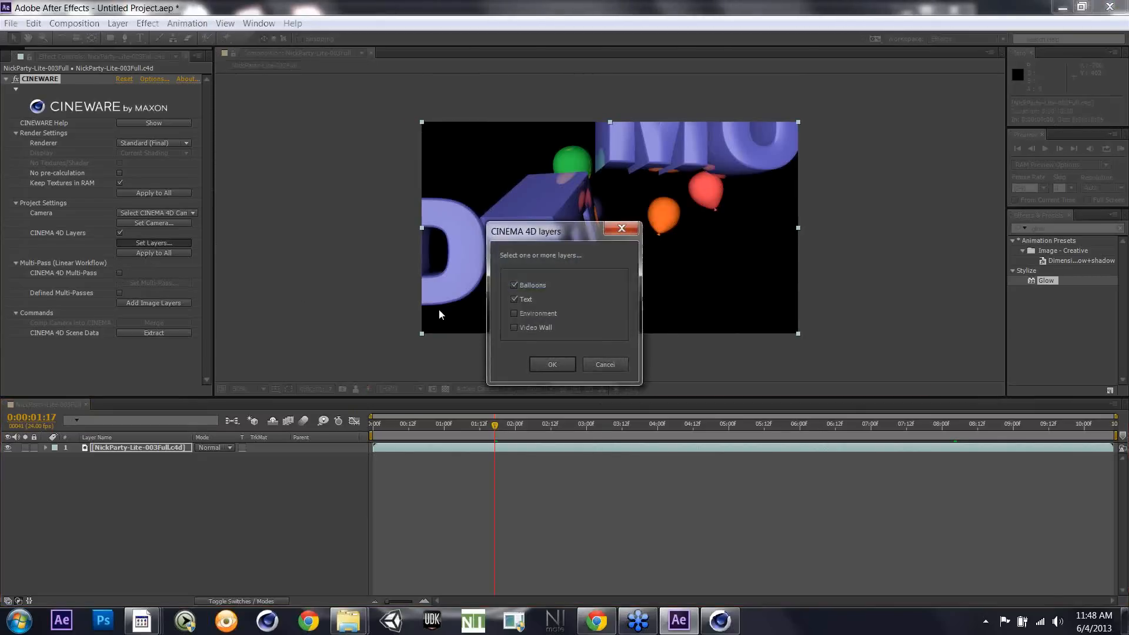
click(514, 314)
click(514, 328)
click(550, 365)
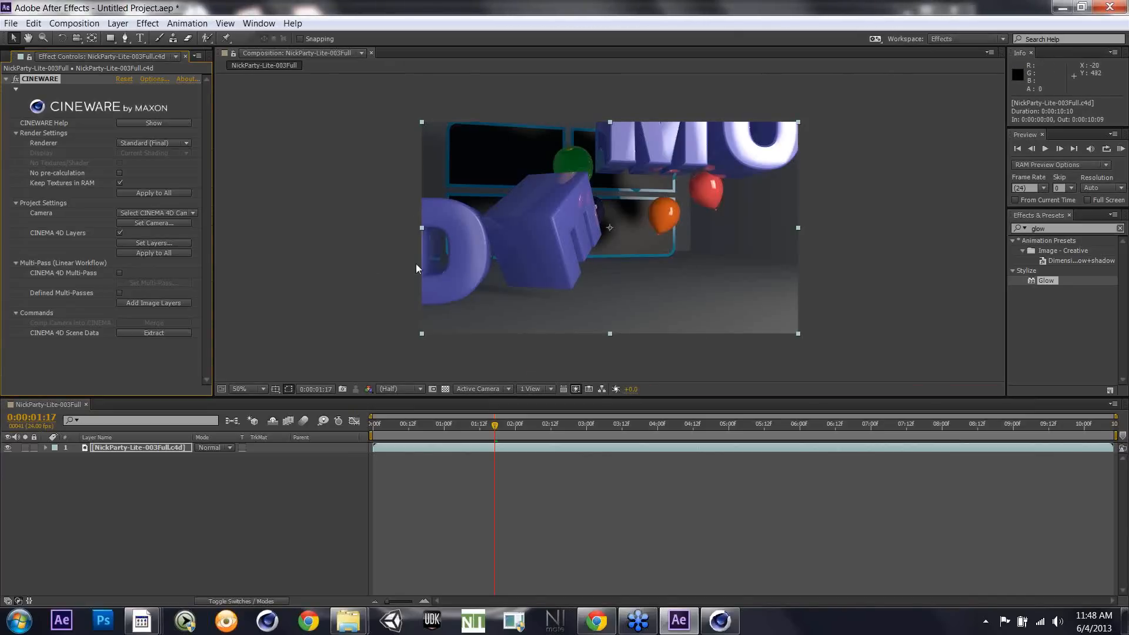
click(595, 424)
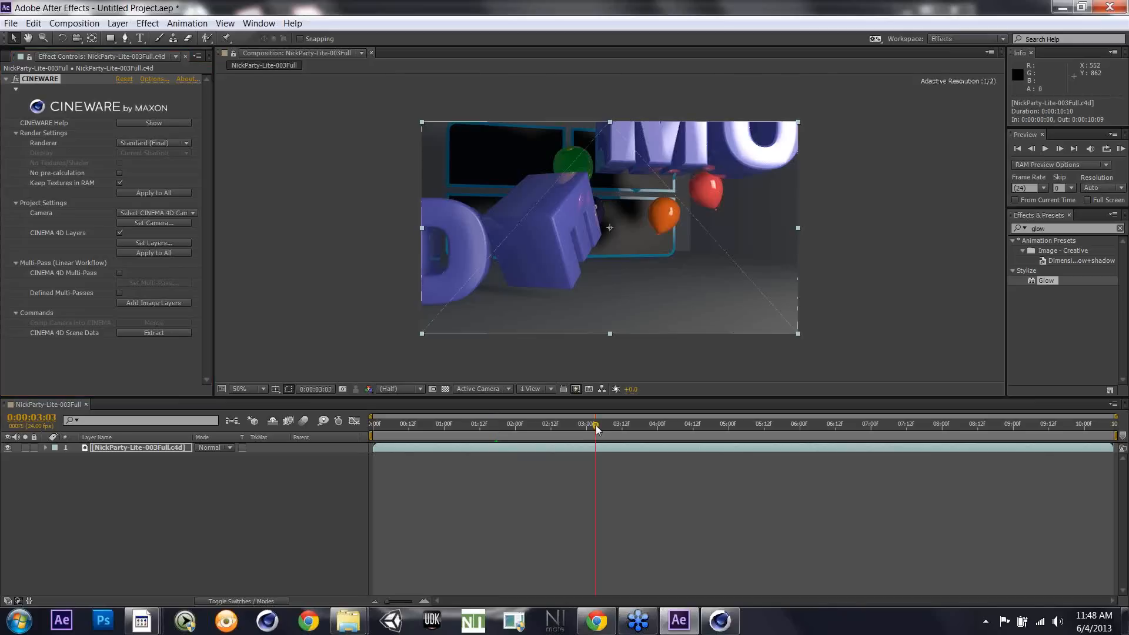
Step: Open the layer's source scene in CINEMA 4D, set the PARTY text object's text to Party and play the animation to about frame 70
key(ctrl+e)
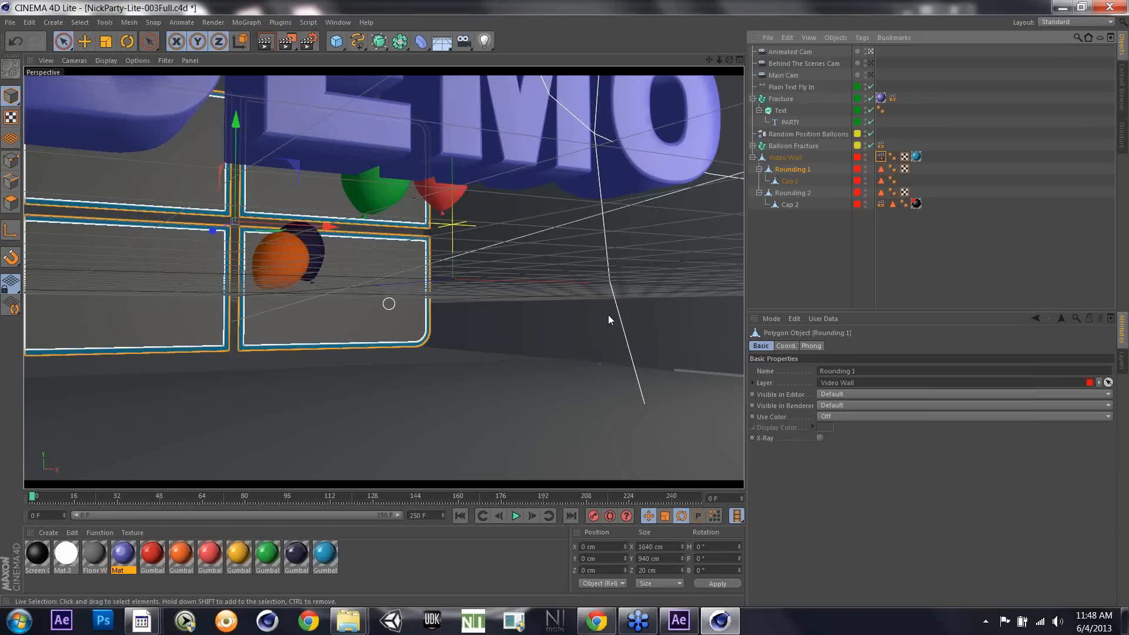
click(786, 123)
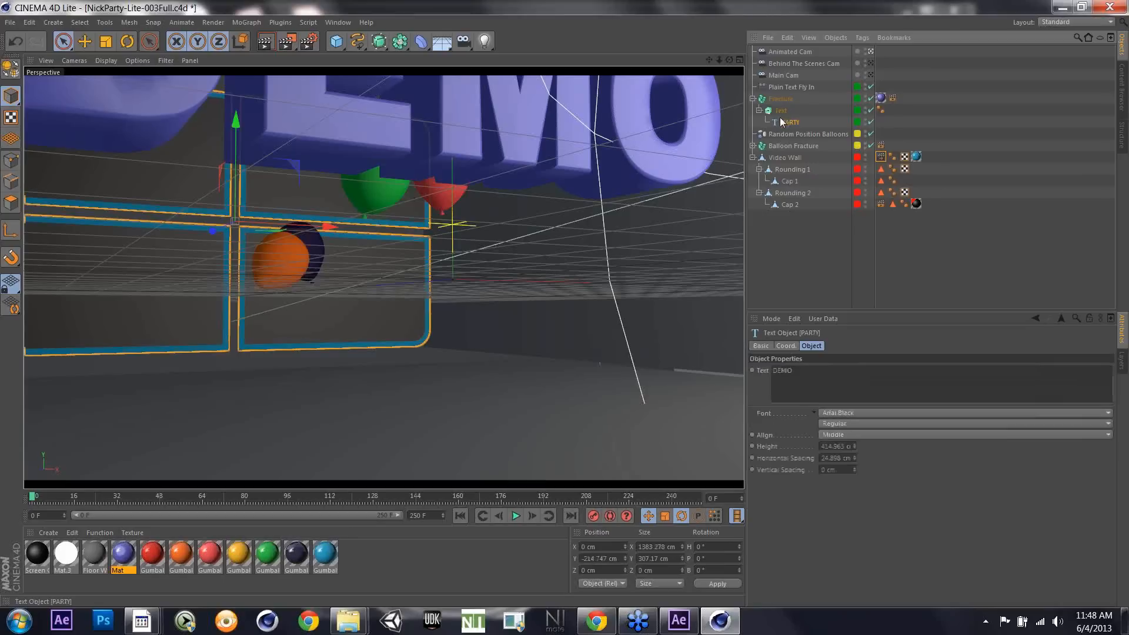
drag(814, 375, 649, 351)
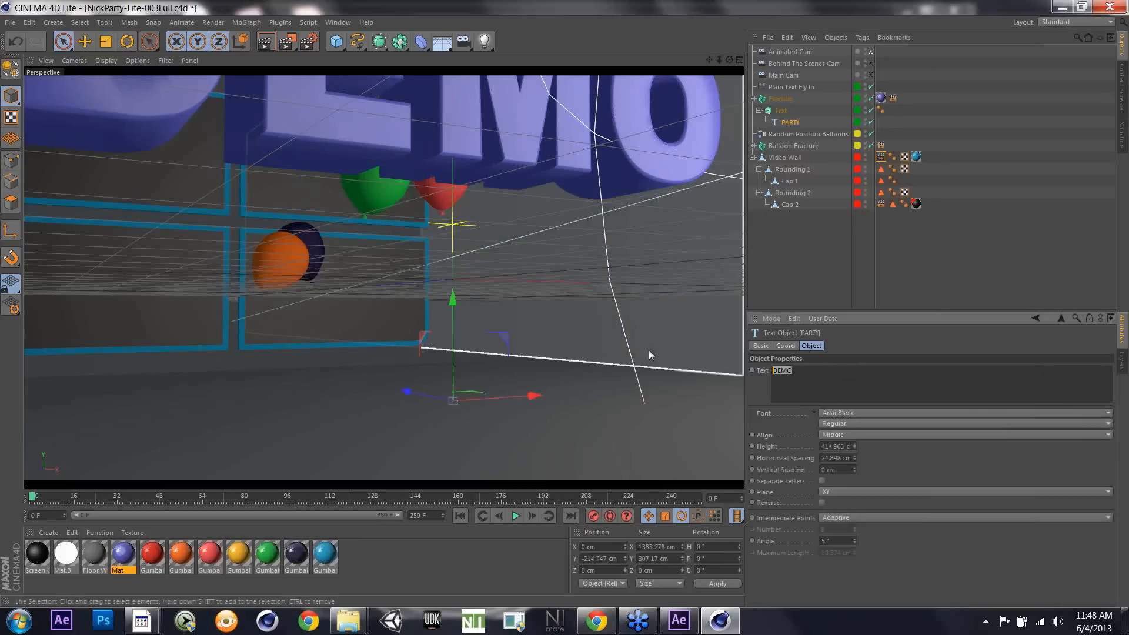
text(Party)
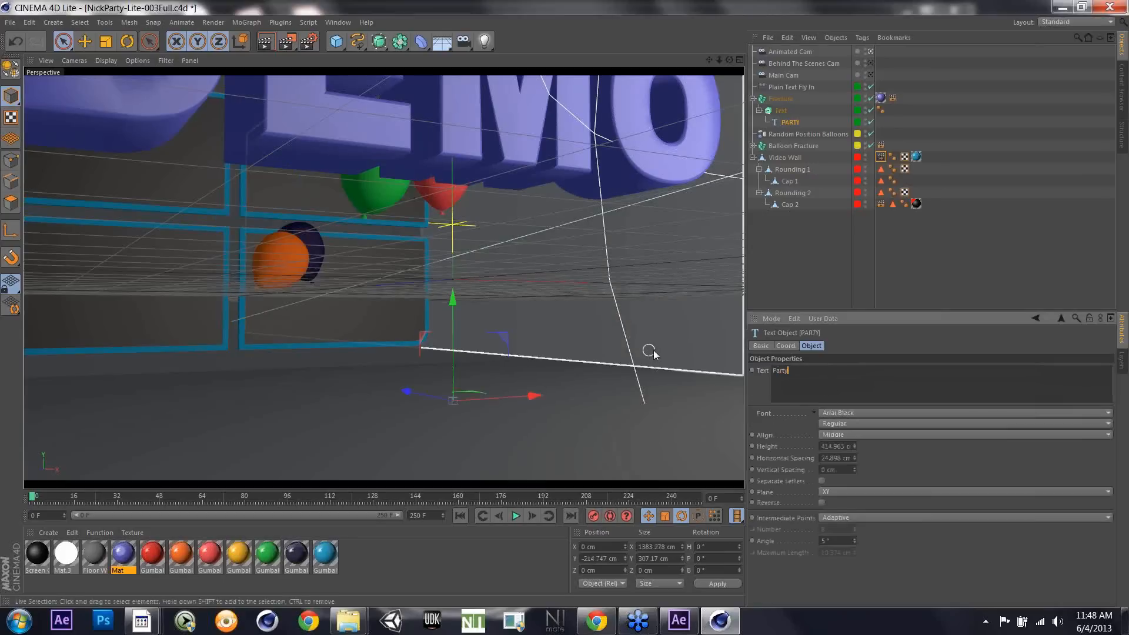
click(850, 347)
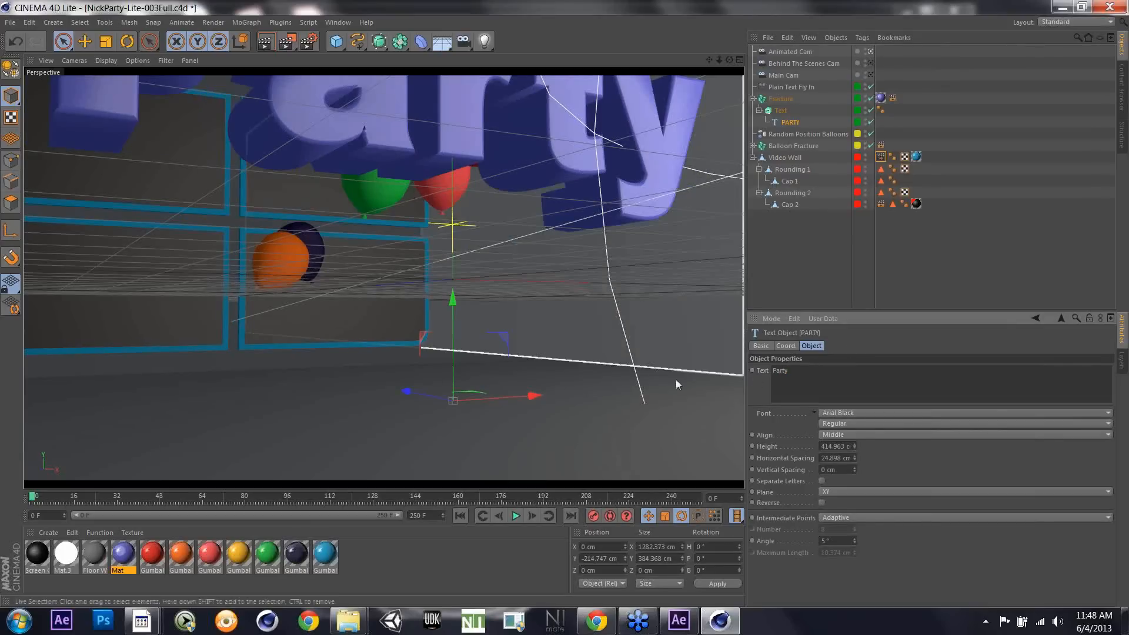
click(516, 515)
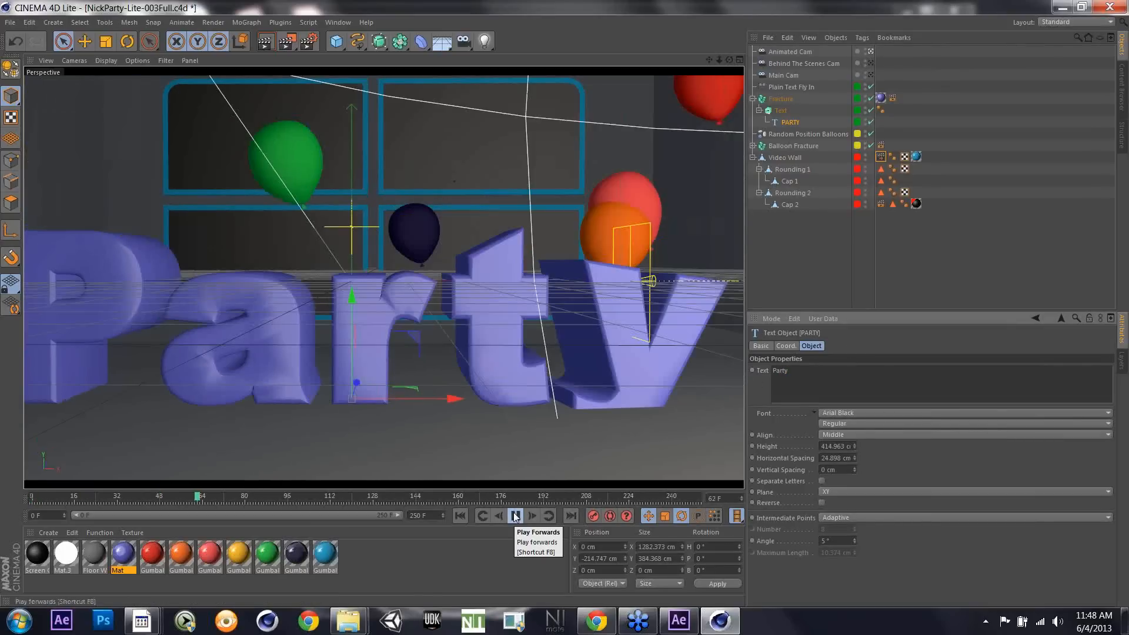
click(516, 515)
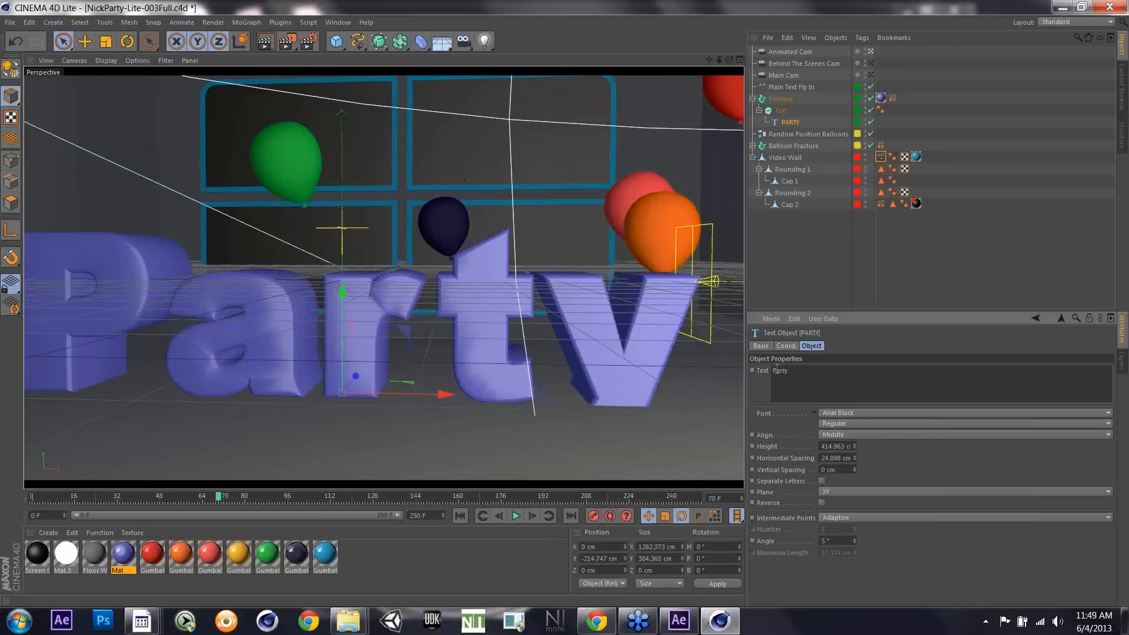
double_click(777, 369)
key(f)
key(p)
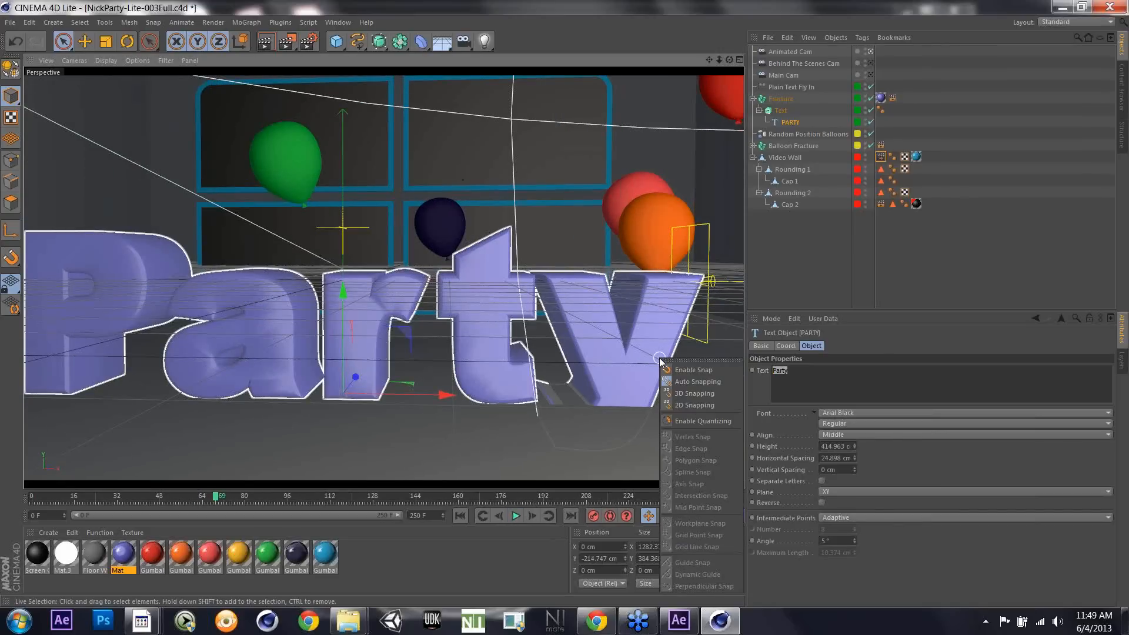
click(708, 370)
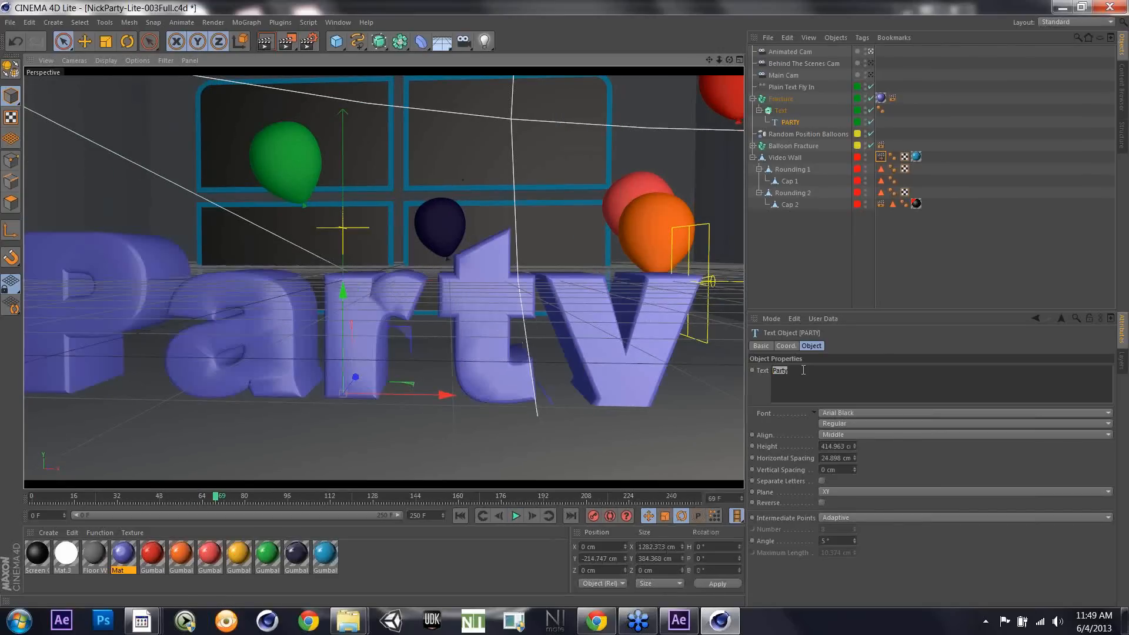
key(p)
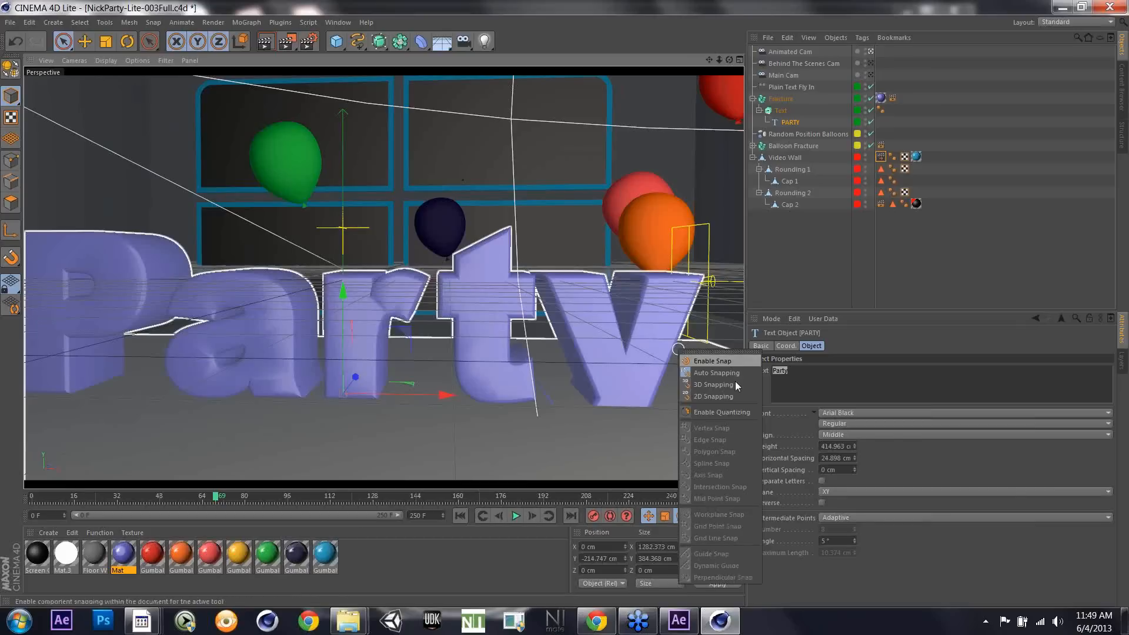
click(755, 387)
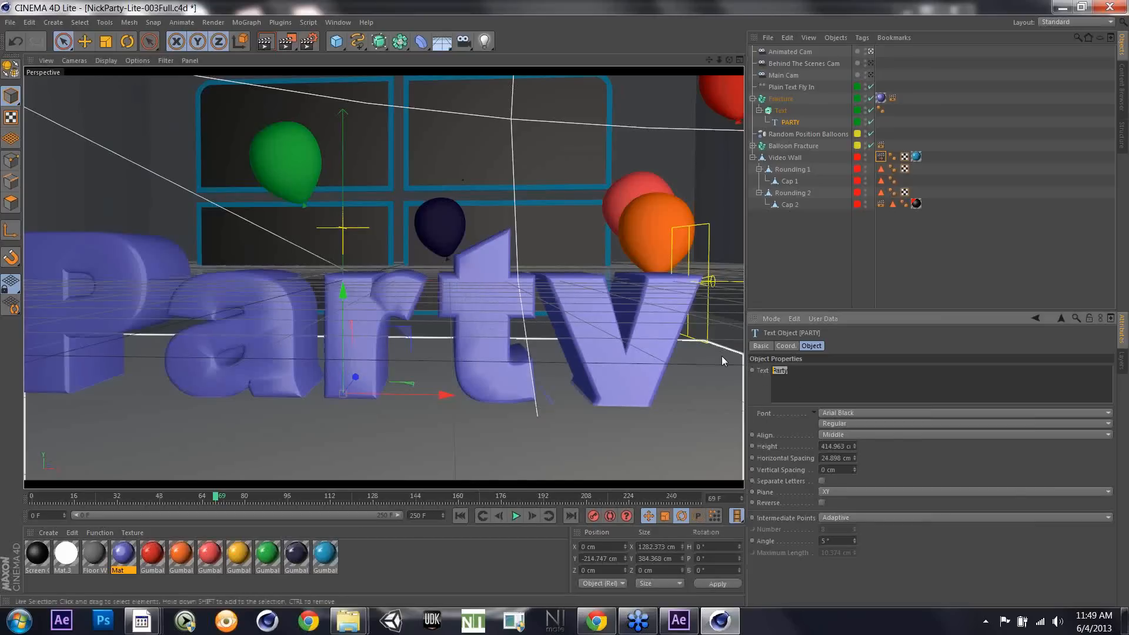
key(p)
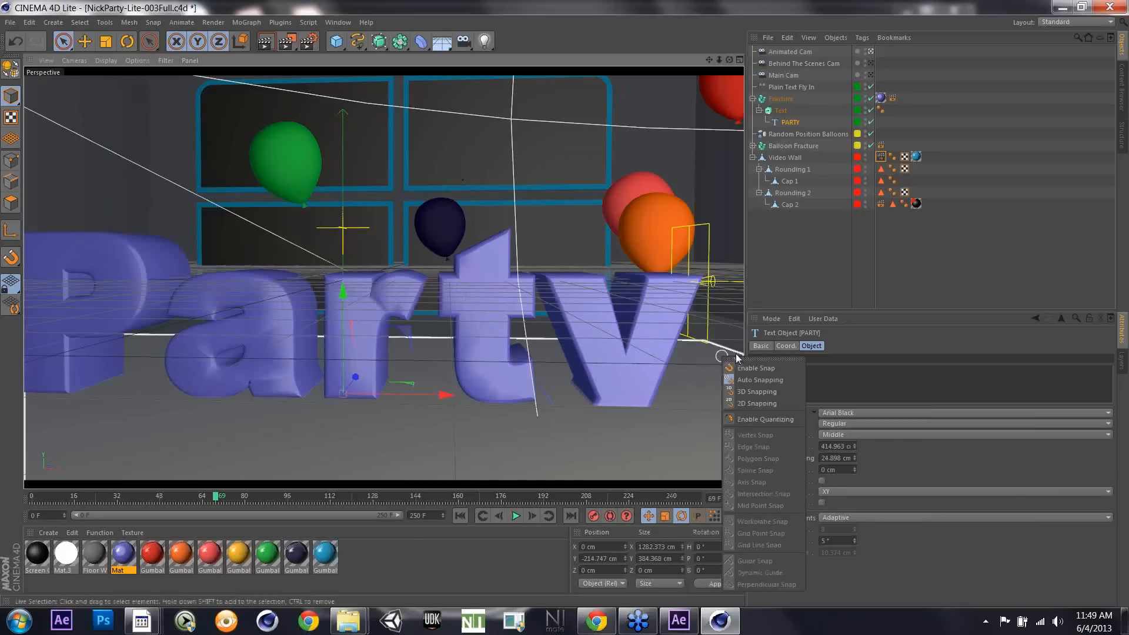
click(850, 377)
key(p)
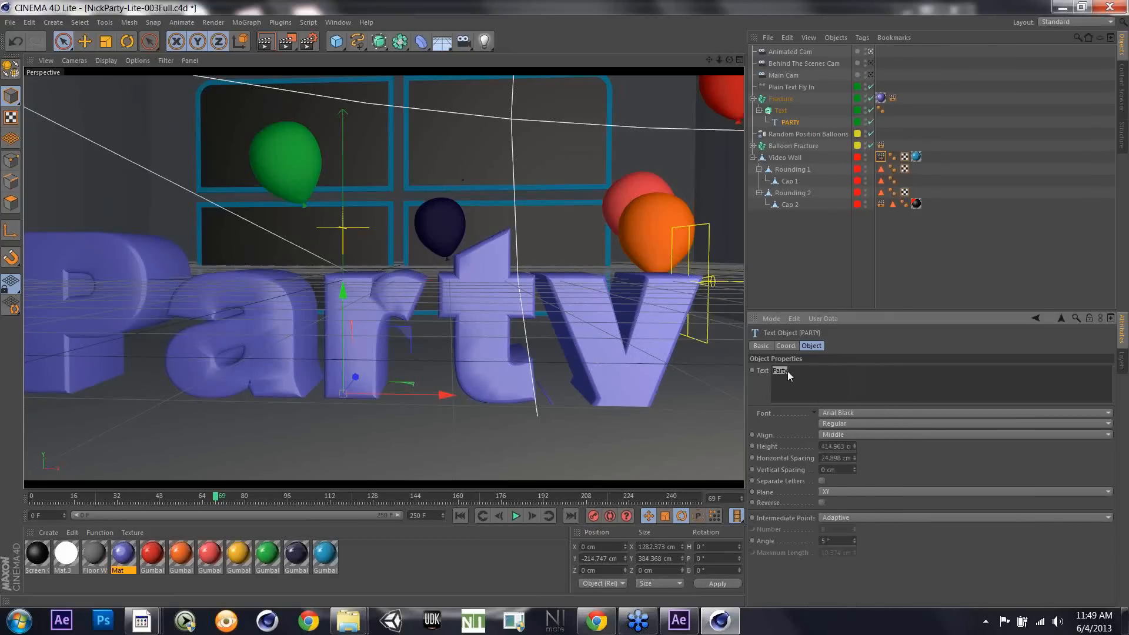
key(p)
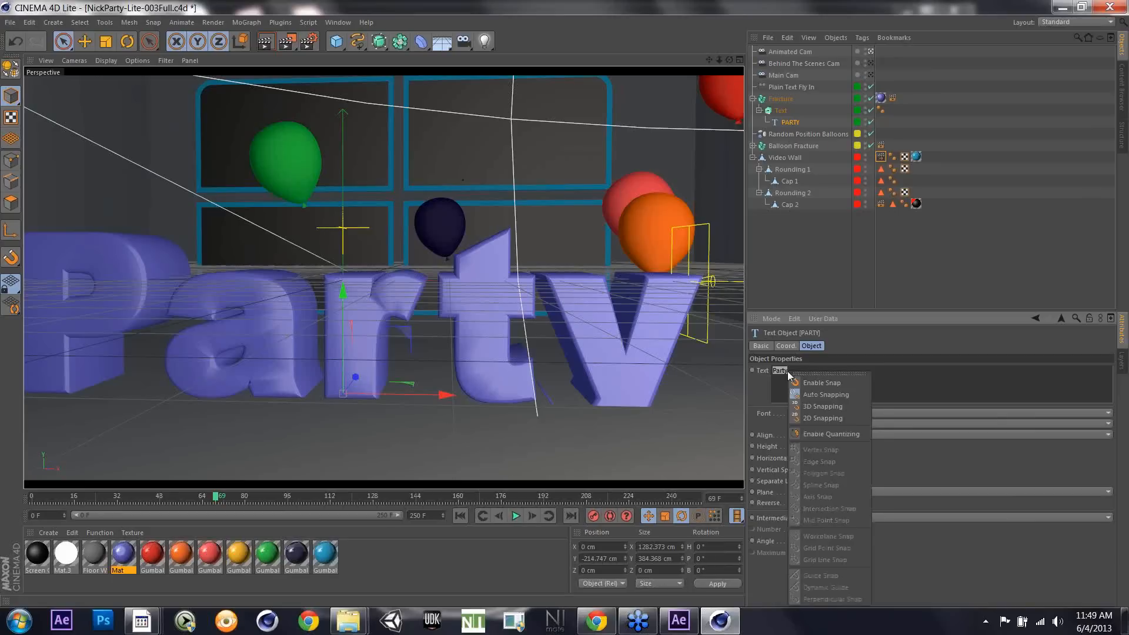
click(790, 372)
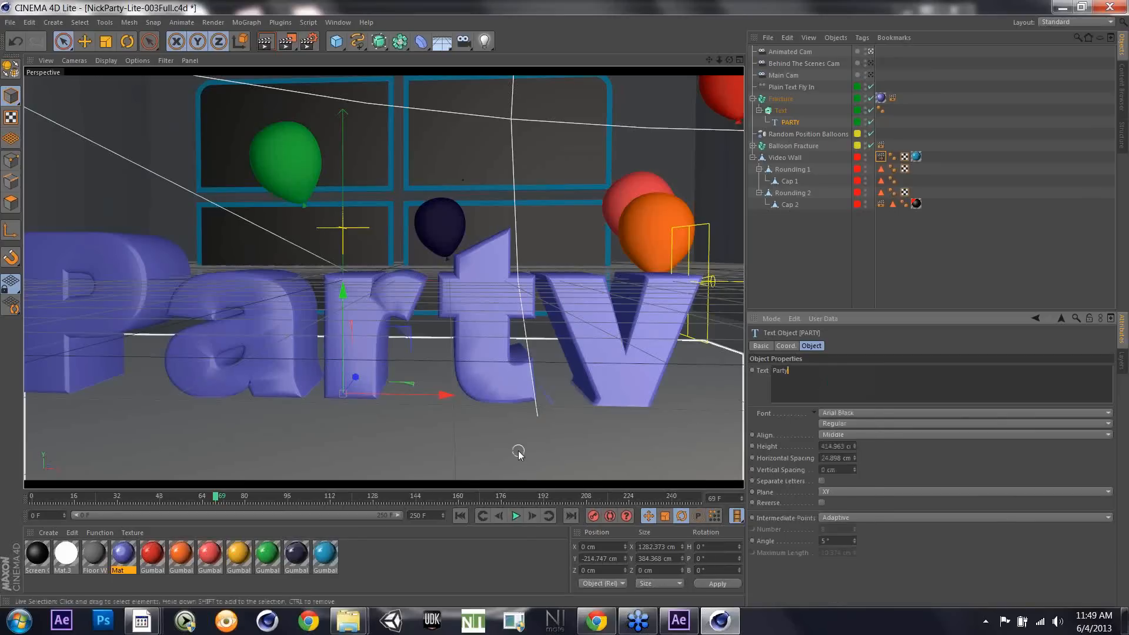
Step: Save the edited scene, switch to After Effects, and preview the updated text at 0:00:01:14 and 0:00:06:10
key(ctrl+s)
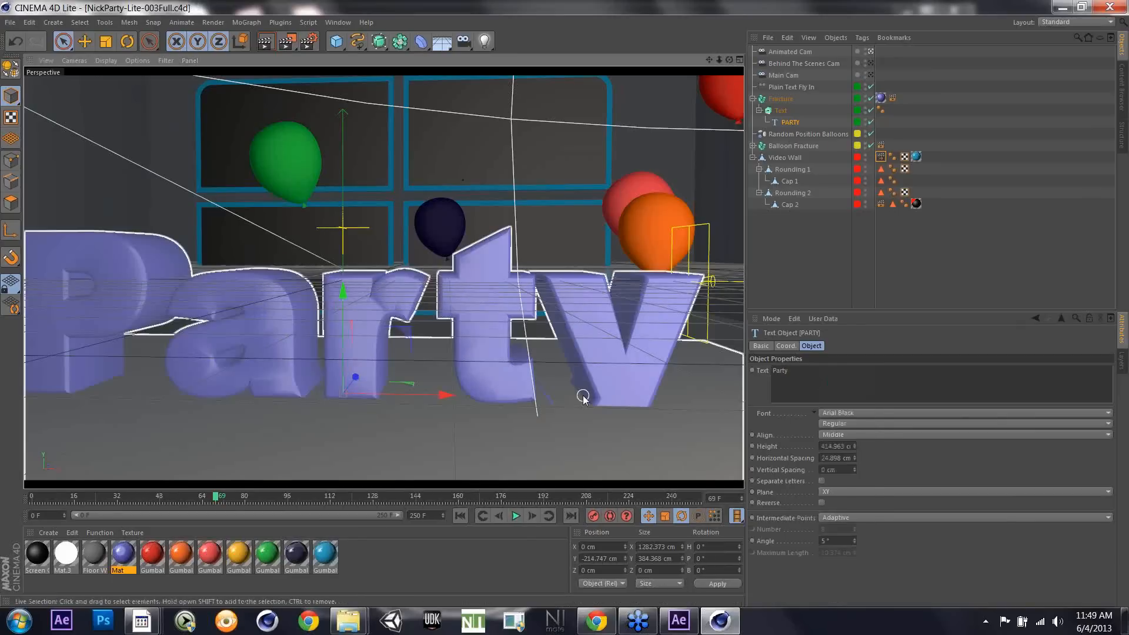
key(alt+Tab)
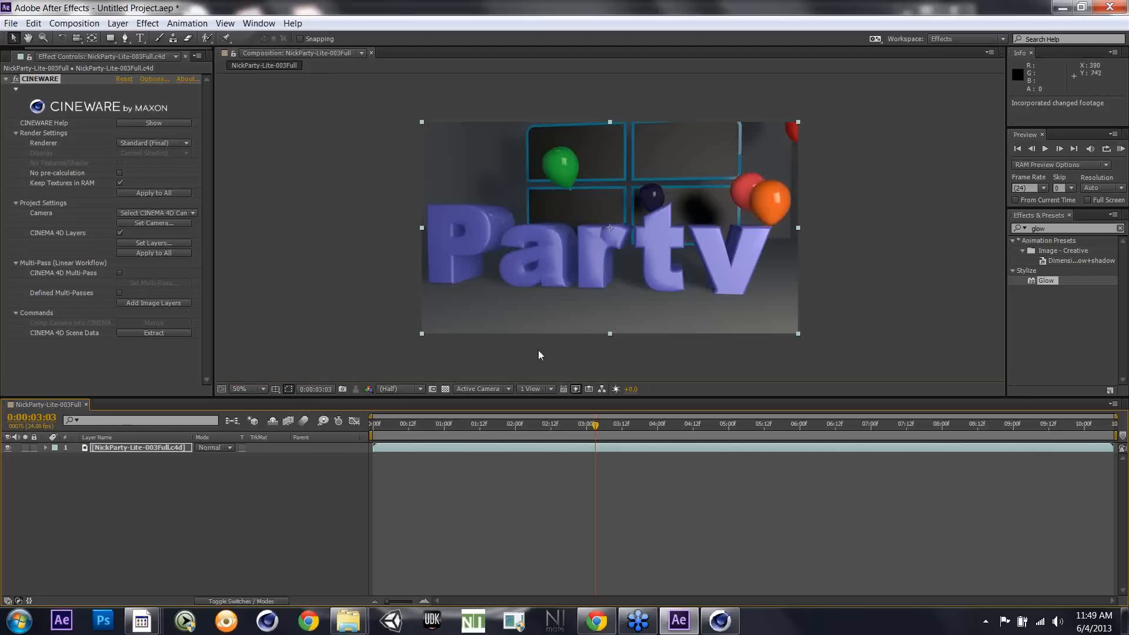
click(509, 424)
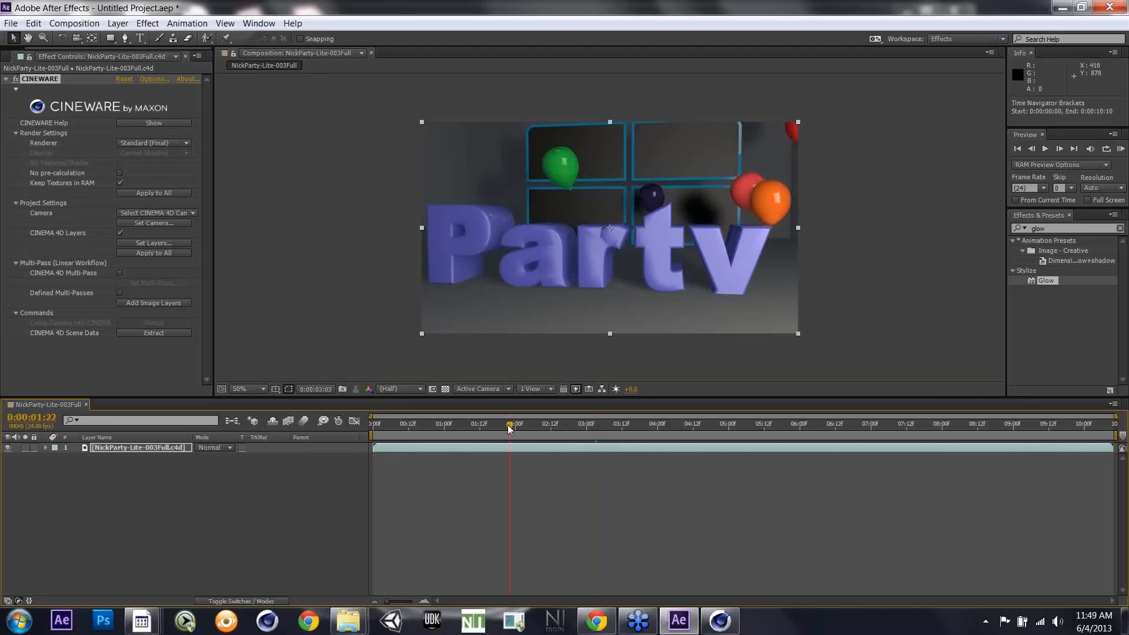
drag(509, 428, 486, 435)
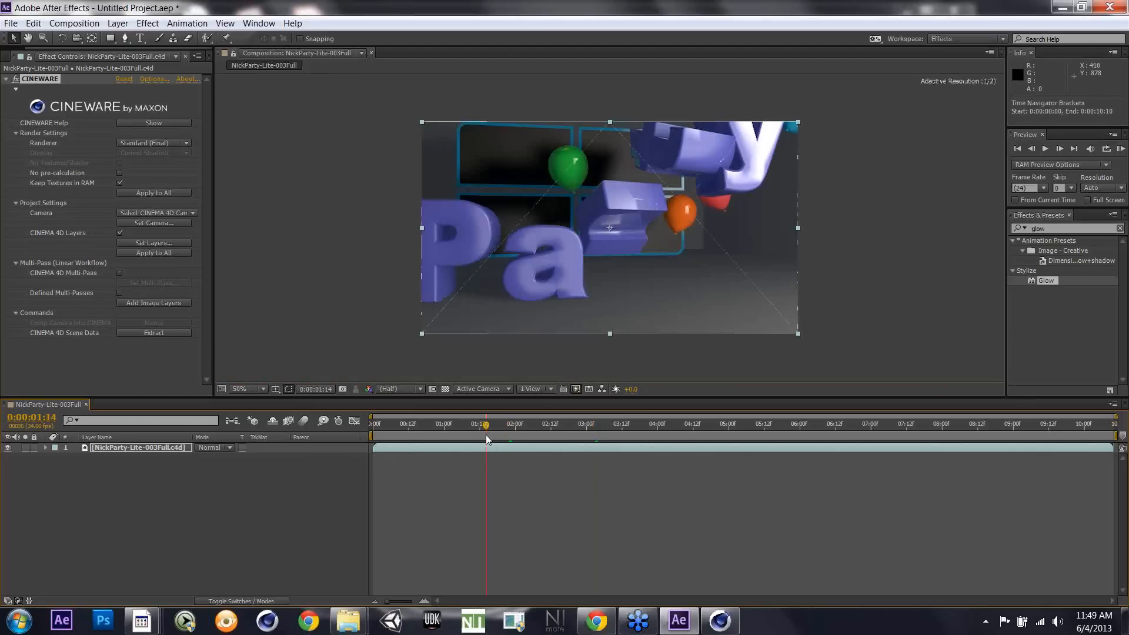
click(828, 423)
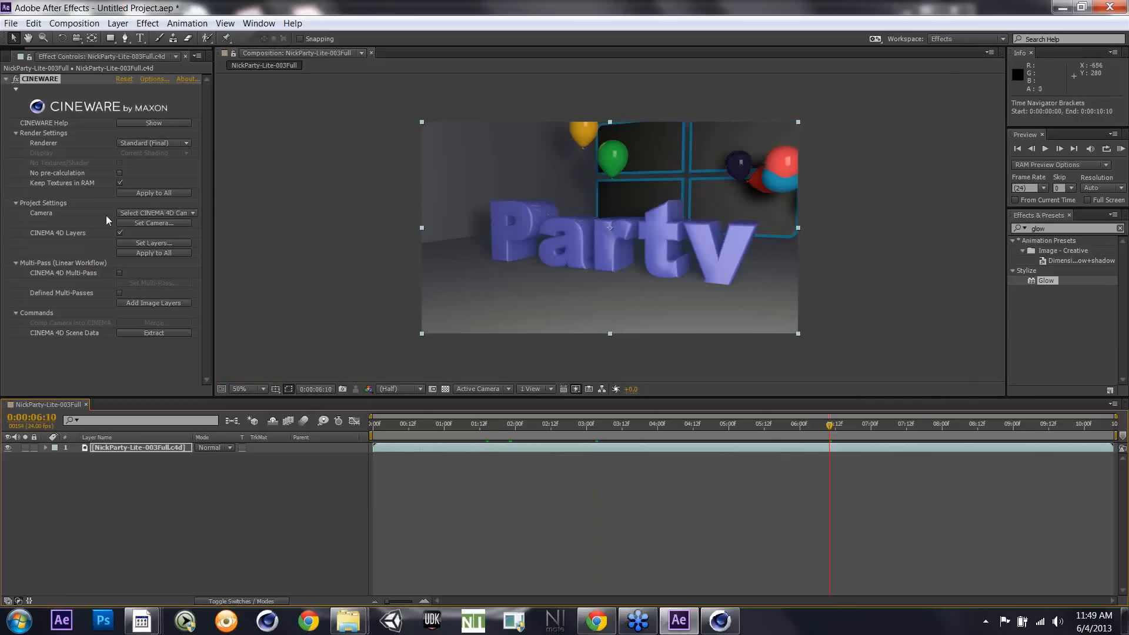
Step: Enable CINEMA 4D Multi-Pass on the NickParty-Lite-003Full.c4d layer and duplicate the layer
click(119, 273)
click(125, 446)
key(ctrl+d)
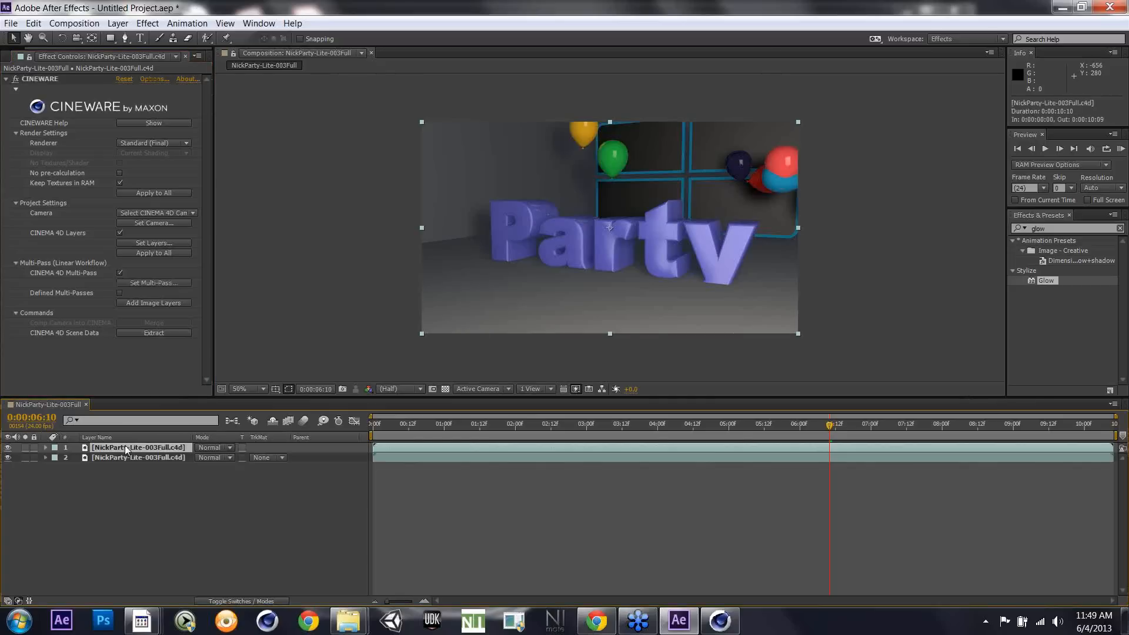
Step: Set the duplicate layer's CINEMA 4D multi-pass to Reflection and its blending mode to Screen
click(157, 280)
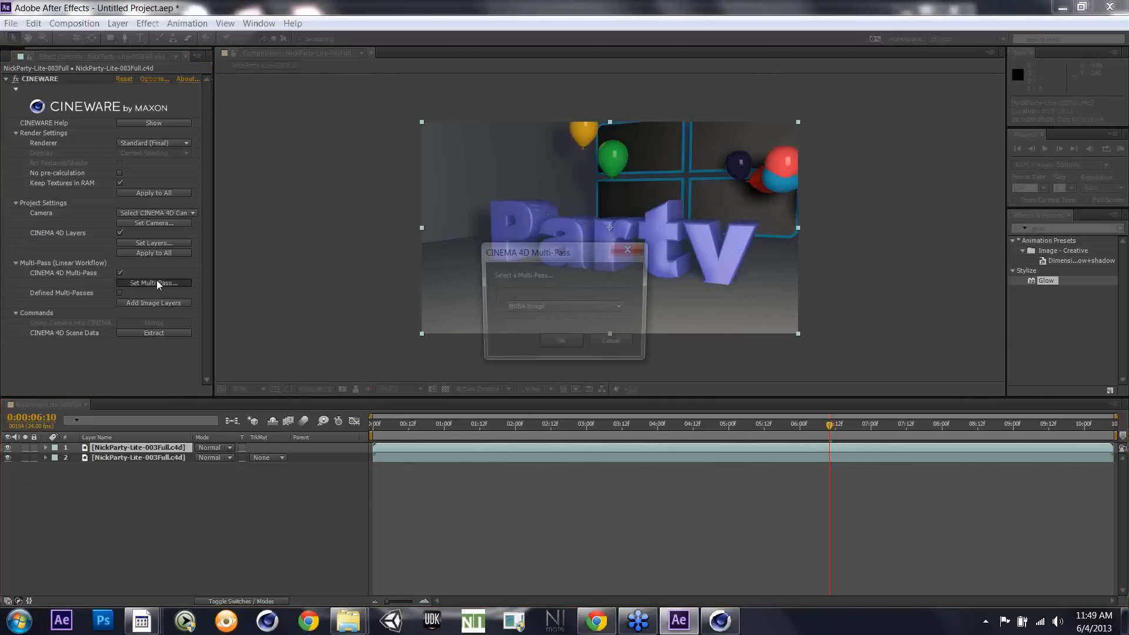
click(604, 307)
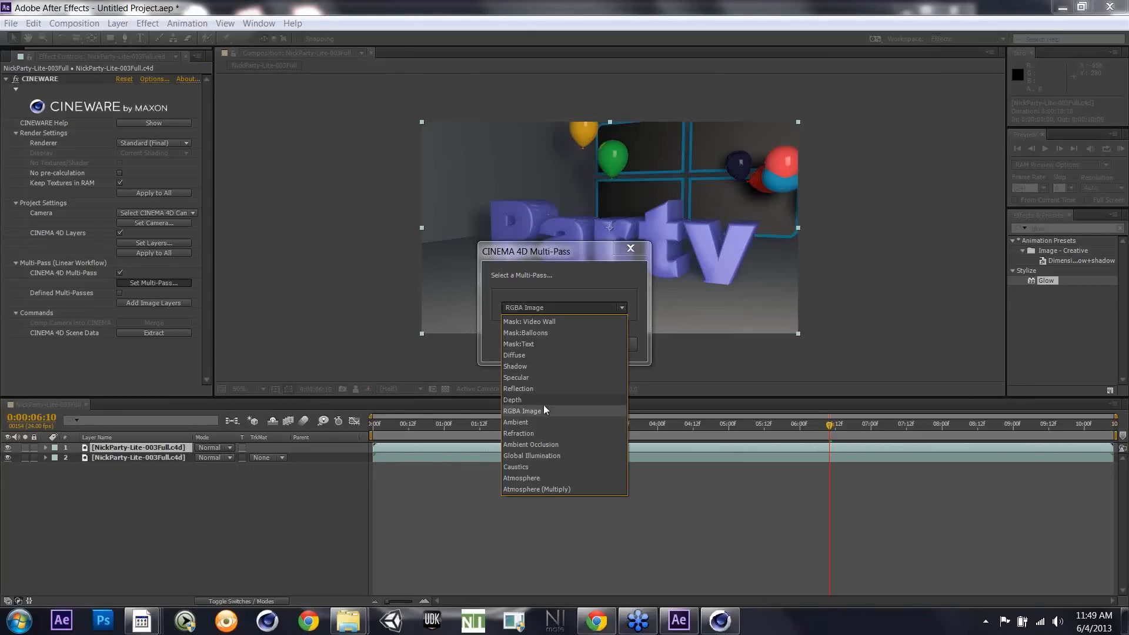
click(537, 389)
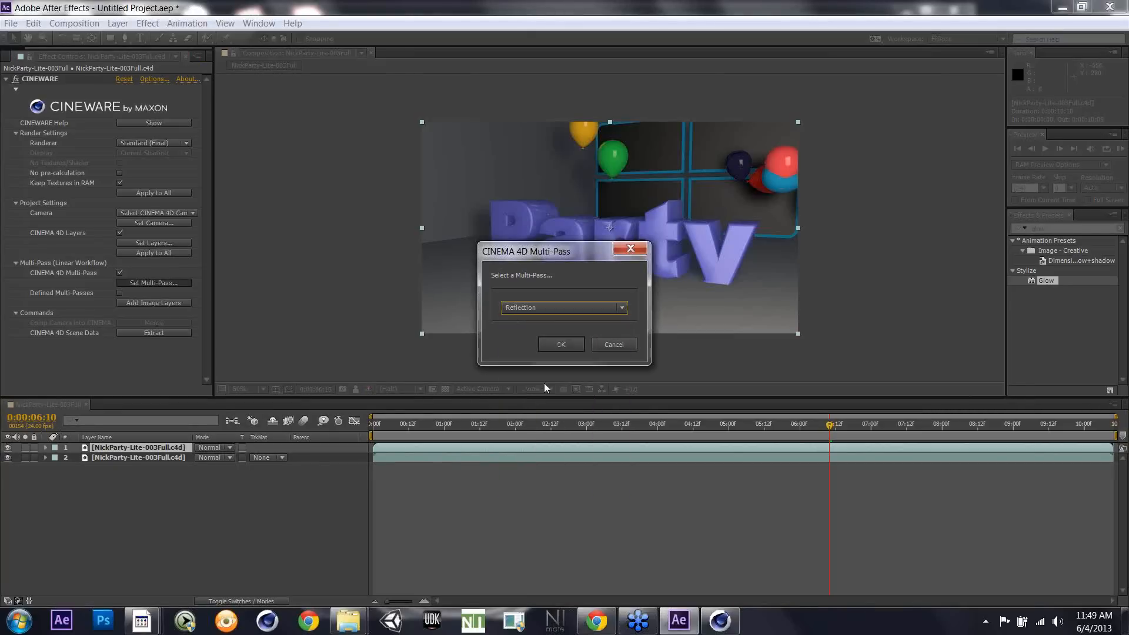
click(562, 345)
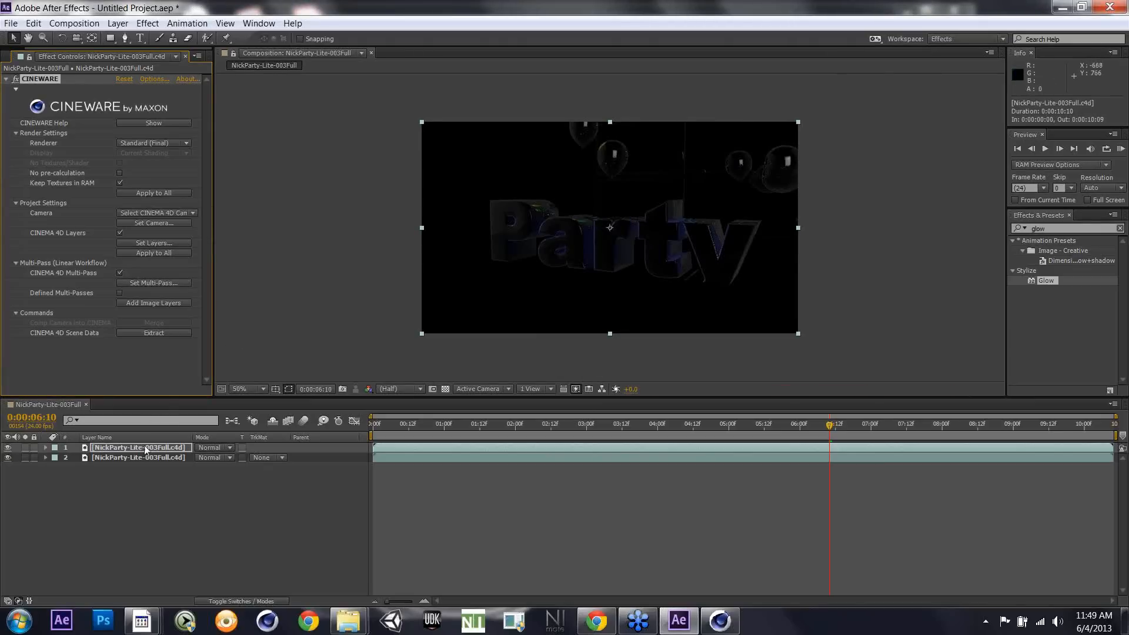
click(231, 449)
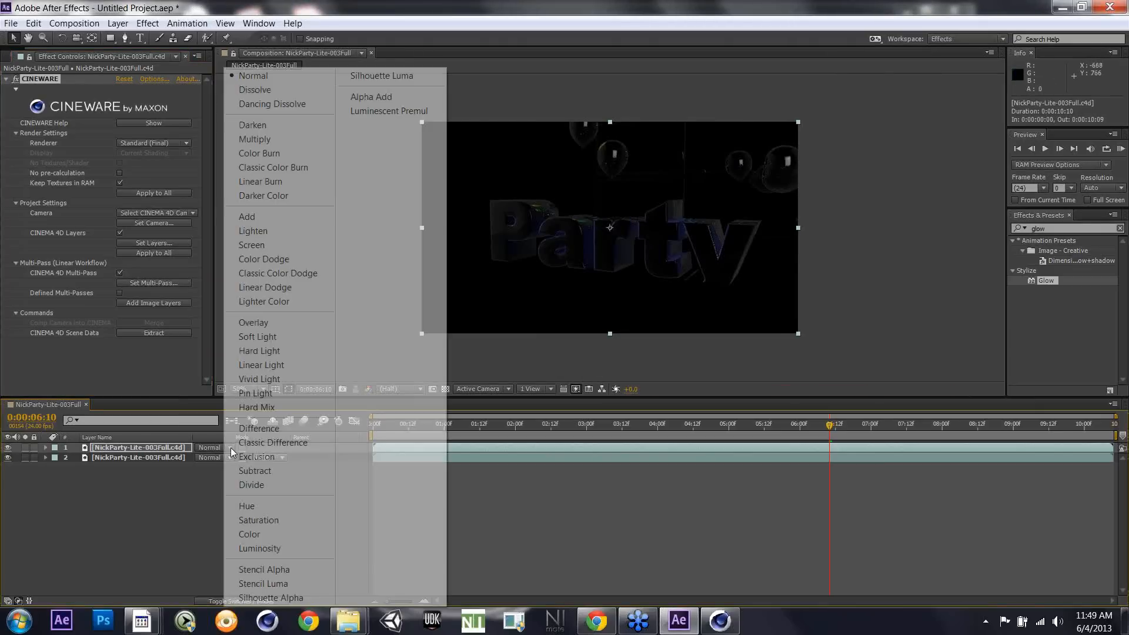
click(281, 246)
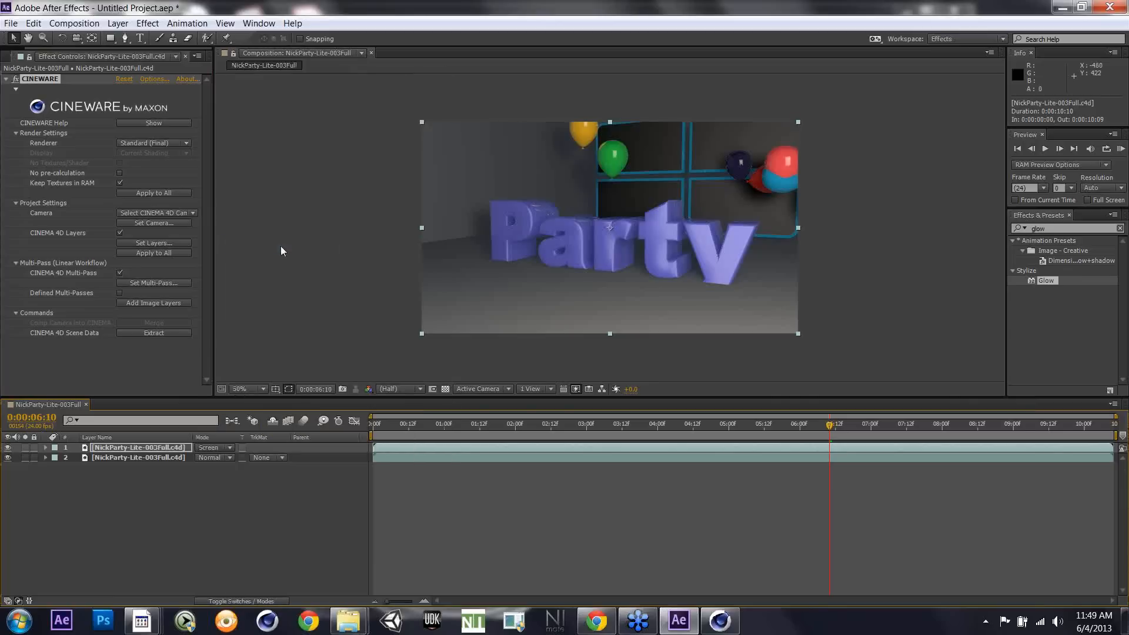
Step: Delete the duplicate reflection layer and extract the CINEMA 4D scene data from the remaining Cineware layer
click(109, 449)
key(Delete)
click(109, 448)
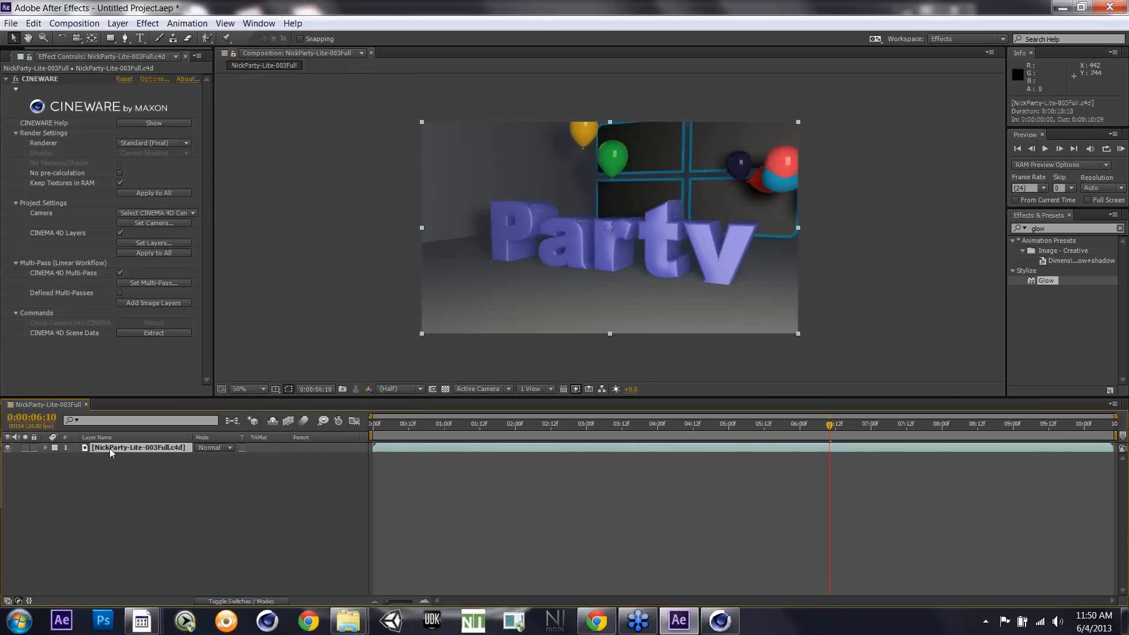
click(141, 334)
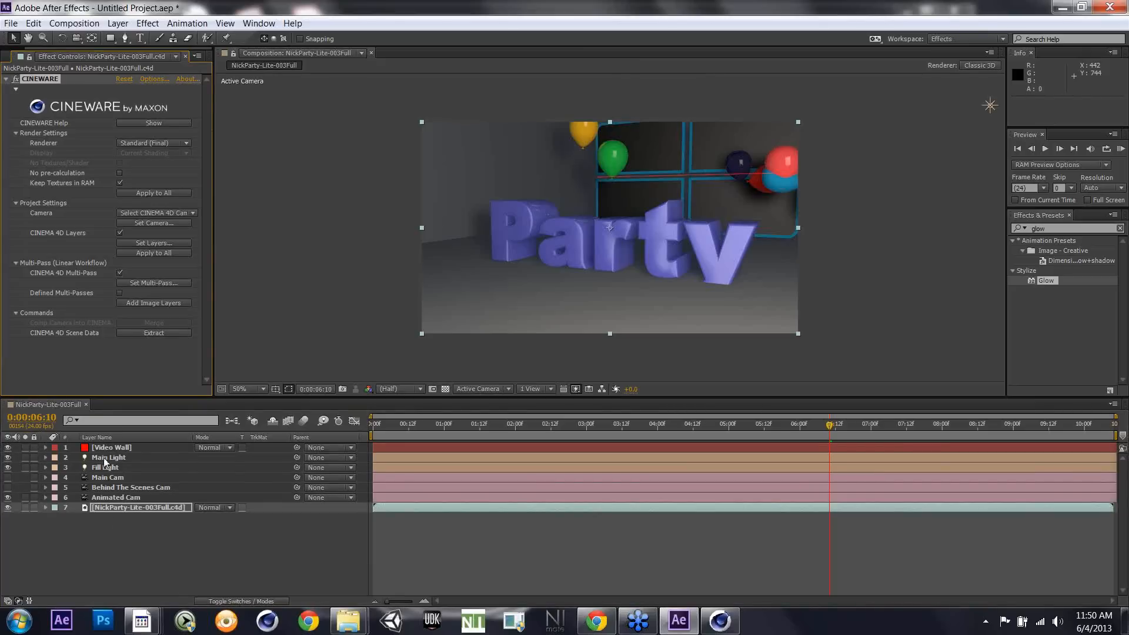
Step: Switch to CINEMA 4D, examine the Video Wall object's External Compositing tag properties, and return to After Effects
key(alt+Tab)
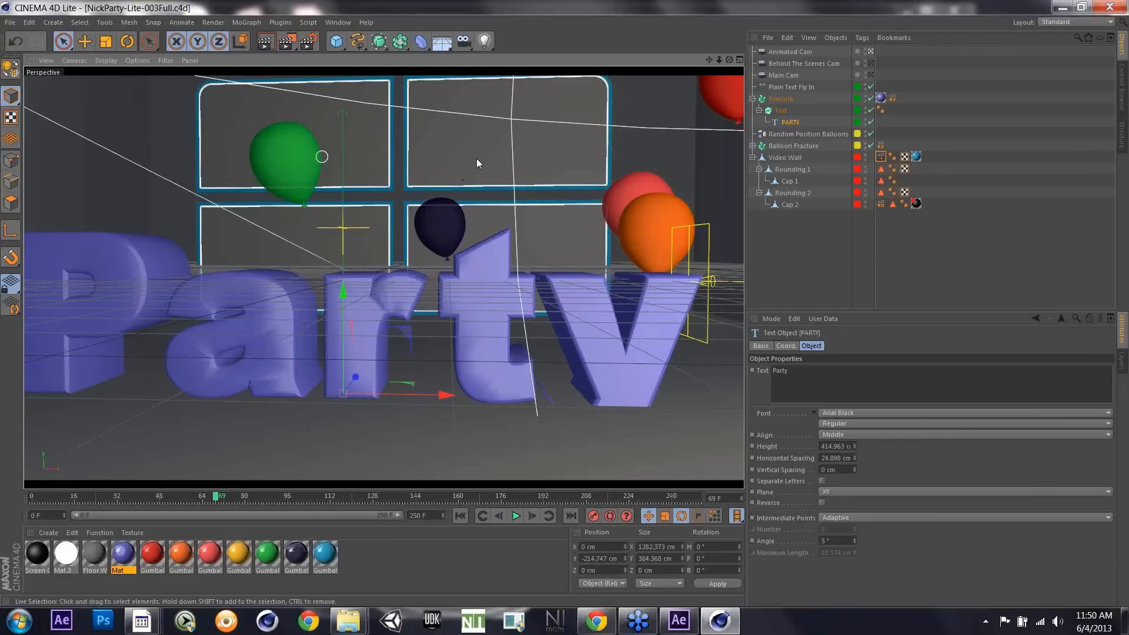
click(881, 156)
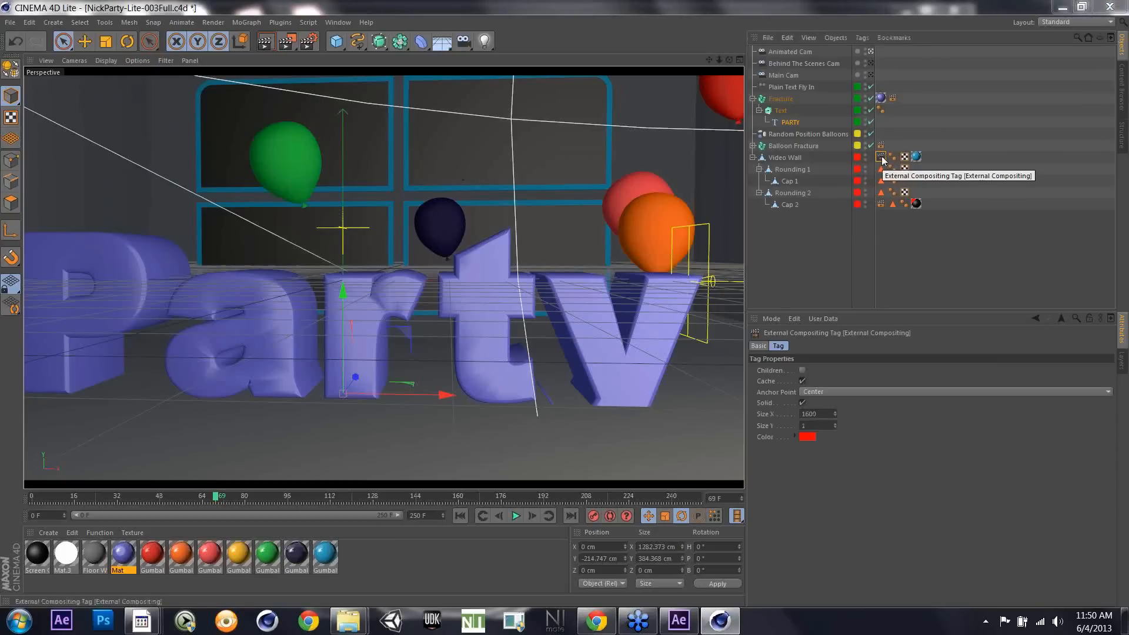
key(alt+Tab)
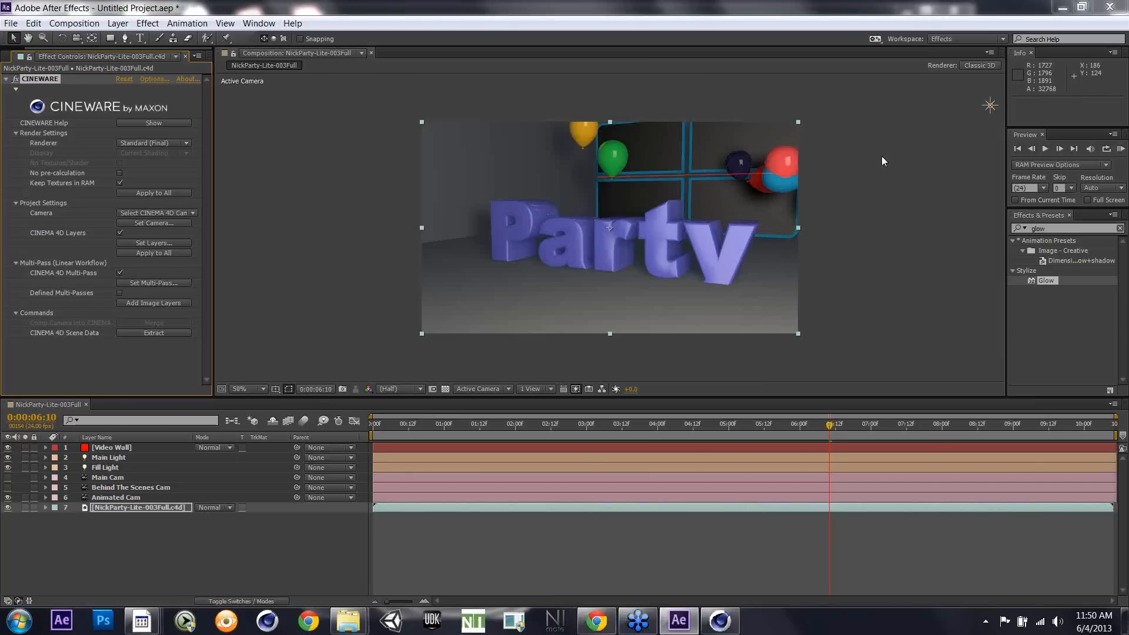
Step: Import MAXONParty1.mov from the Footage folder as footage and add it as the composition's topmost layer
click(10, 56)
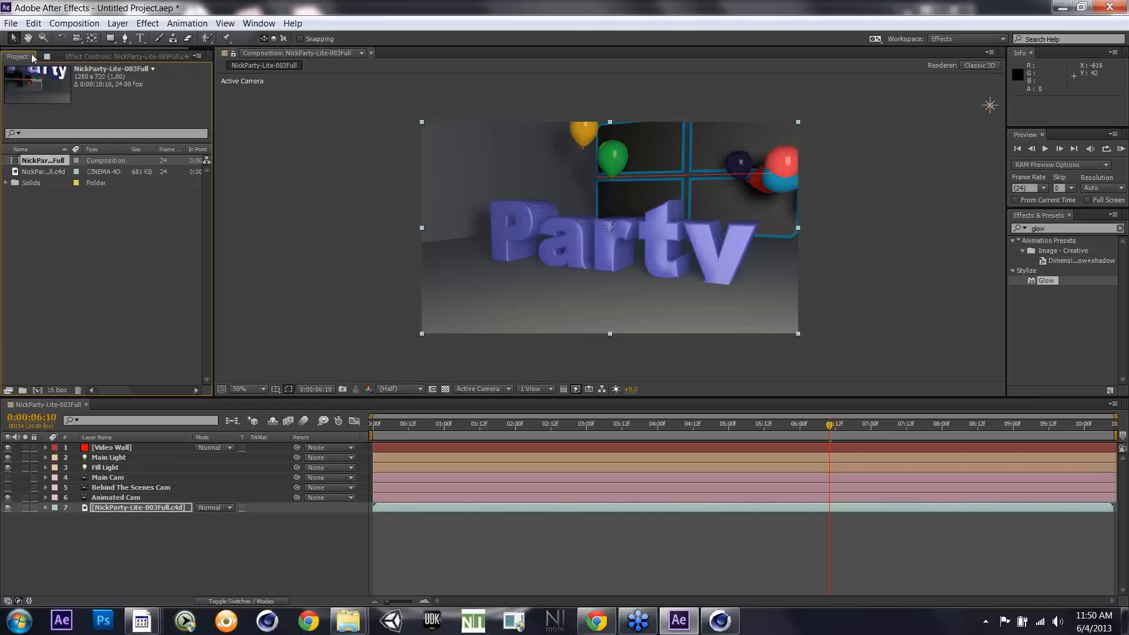
click(9, 23)
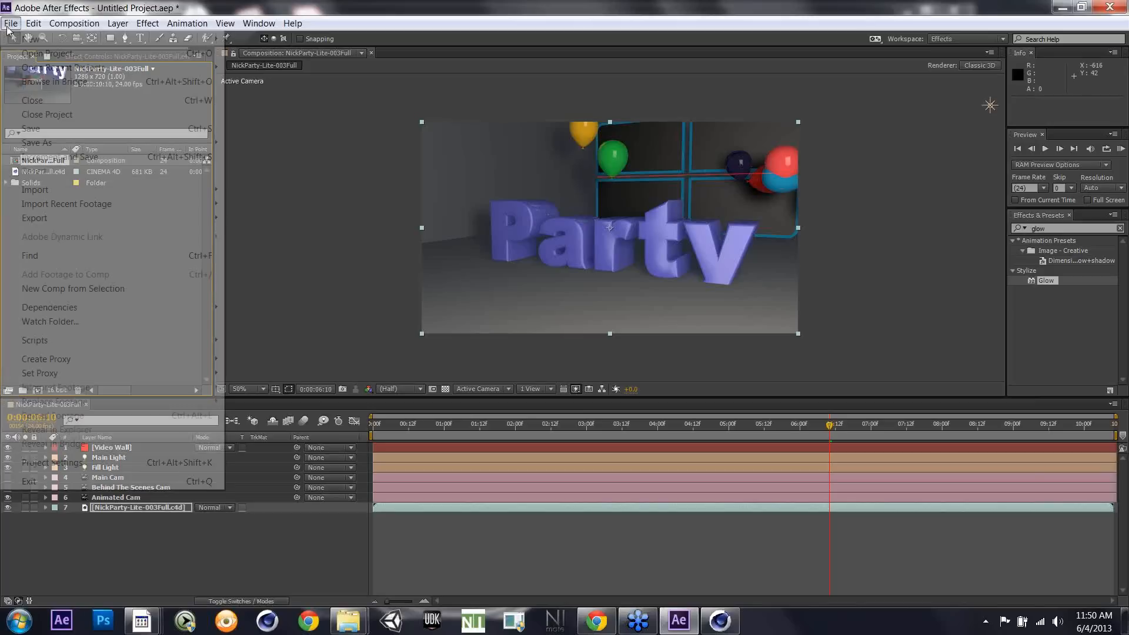
mouse_move(55, 190)
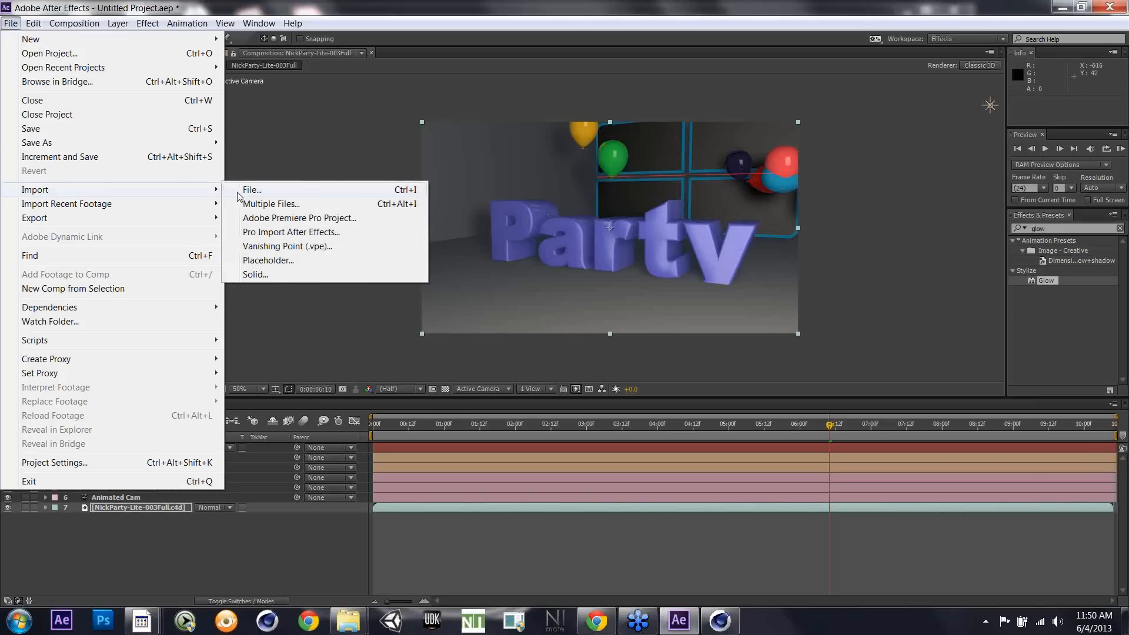
click(242, 190)
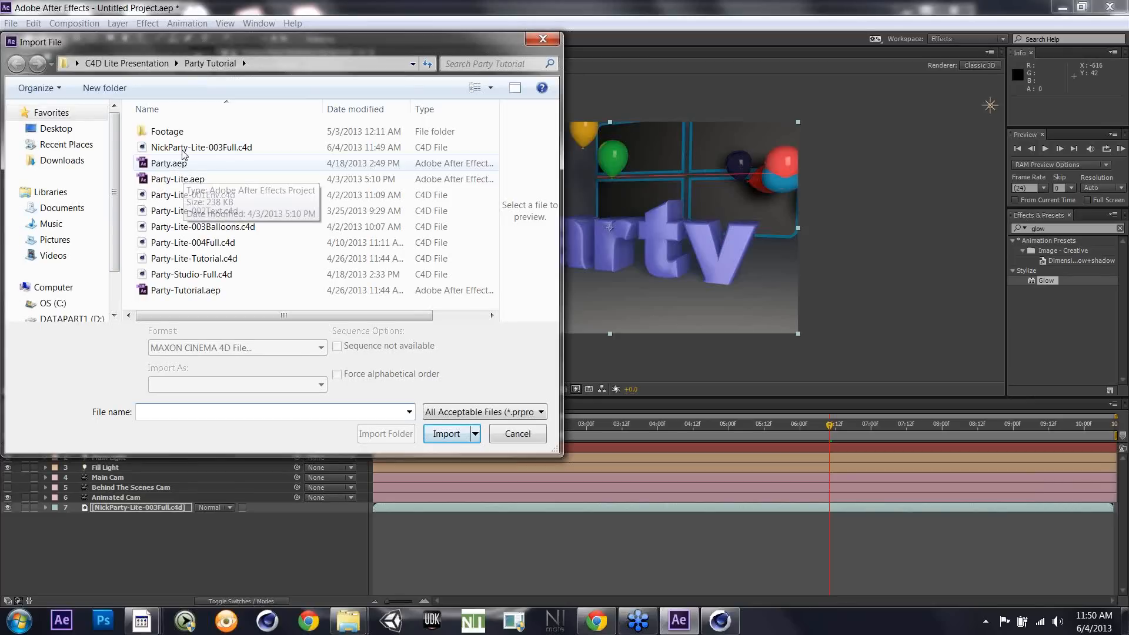
double_click(167, 131)
click(354, 130)
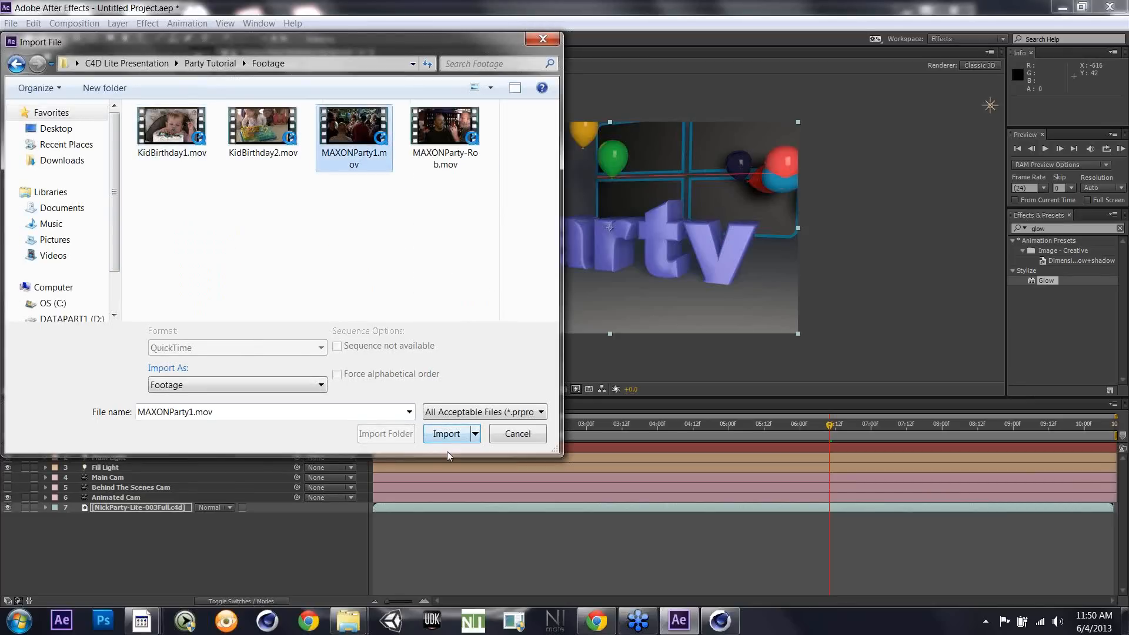
click(444, 434)
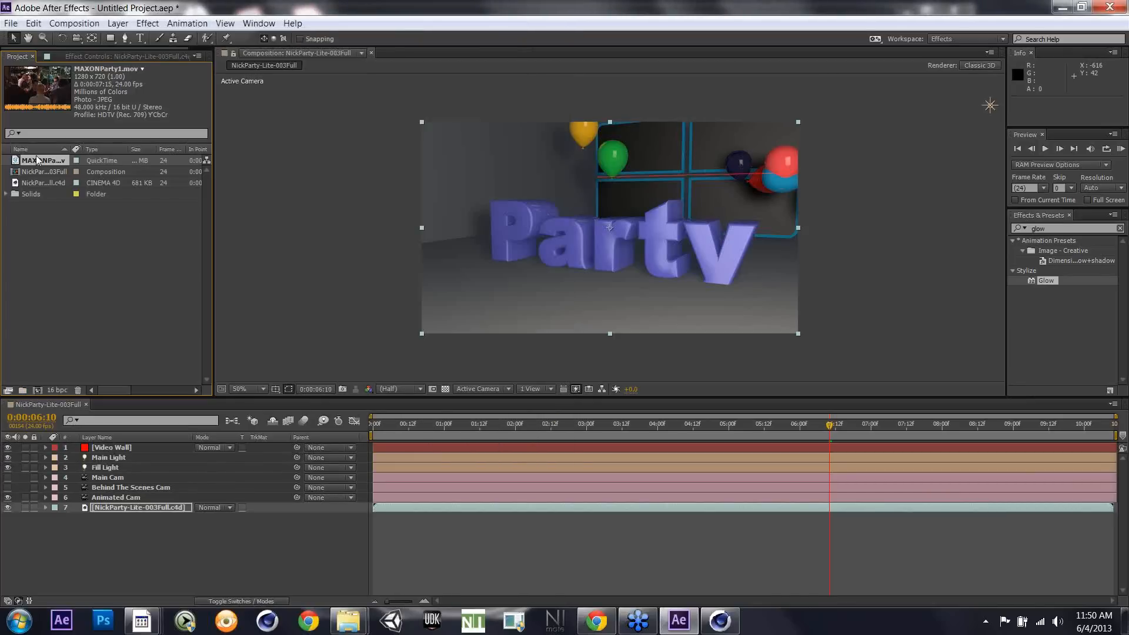
drag(111, 543, 124, 451)
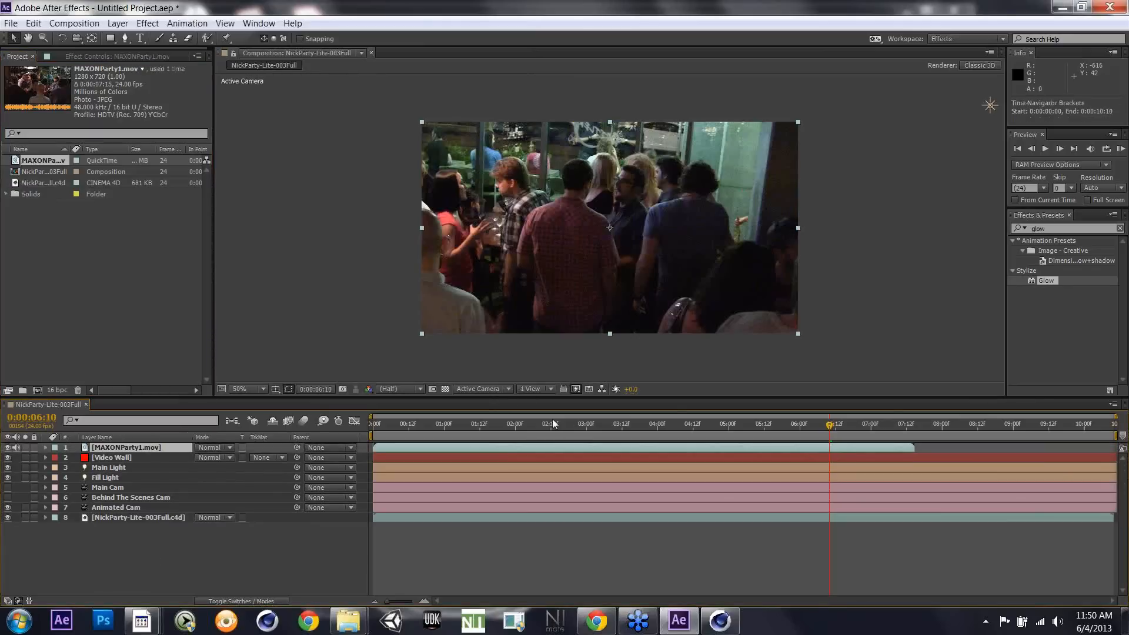
Step: Go to 0:00:02:07 and set the MAXONParty1.mov layer's position to 0, 0
click(536, 426)
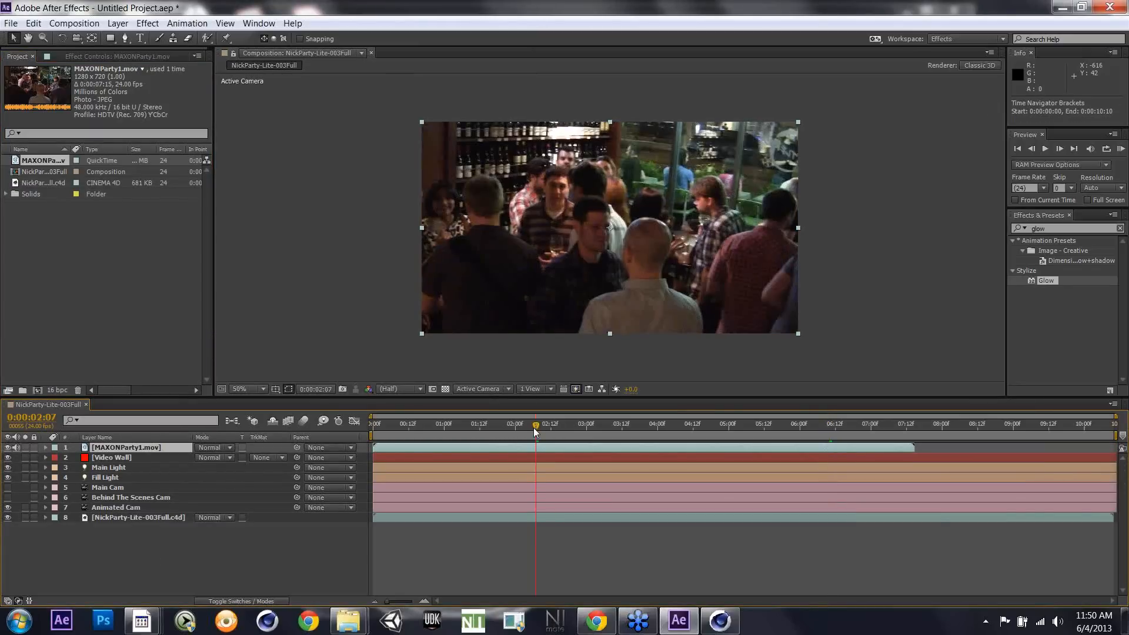
click(115, 447)
key(p)
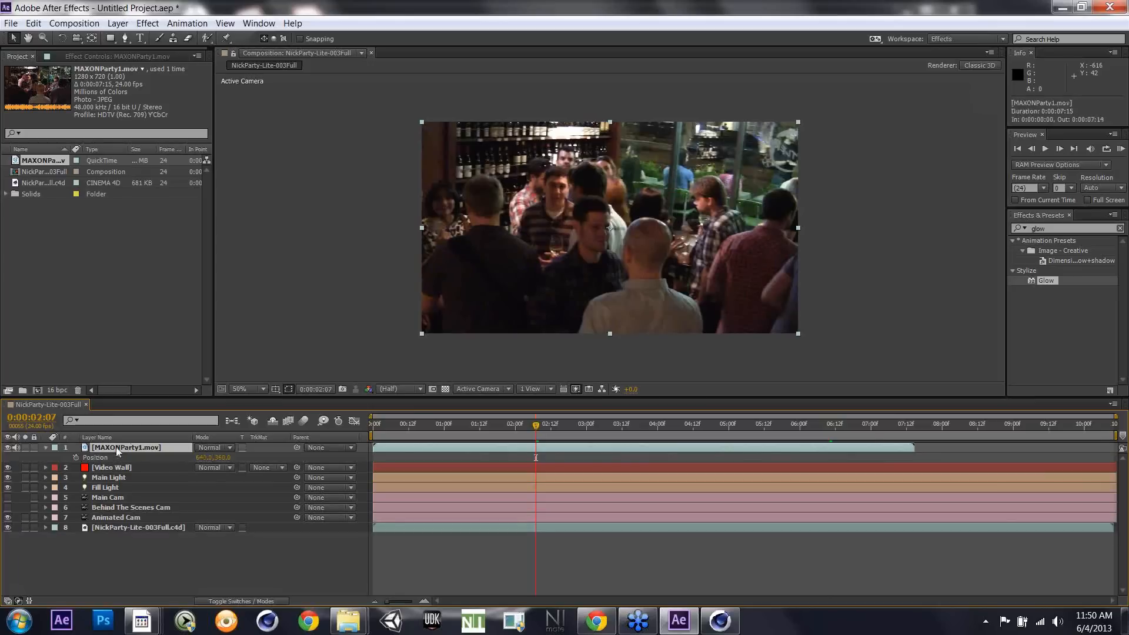
click(205, 458)
text(0)
key(Return)
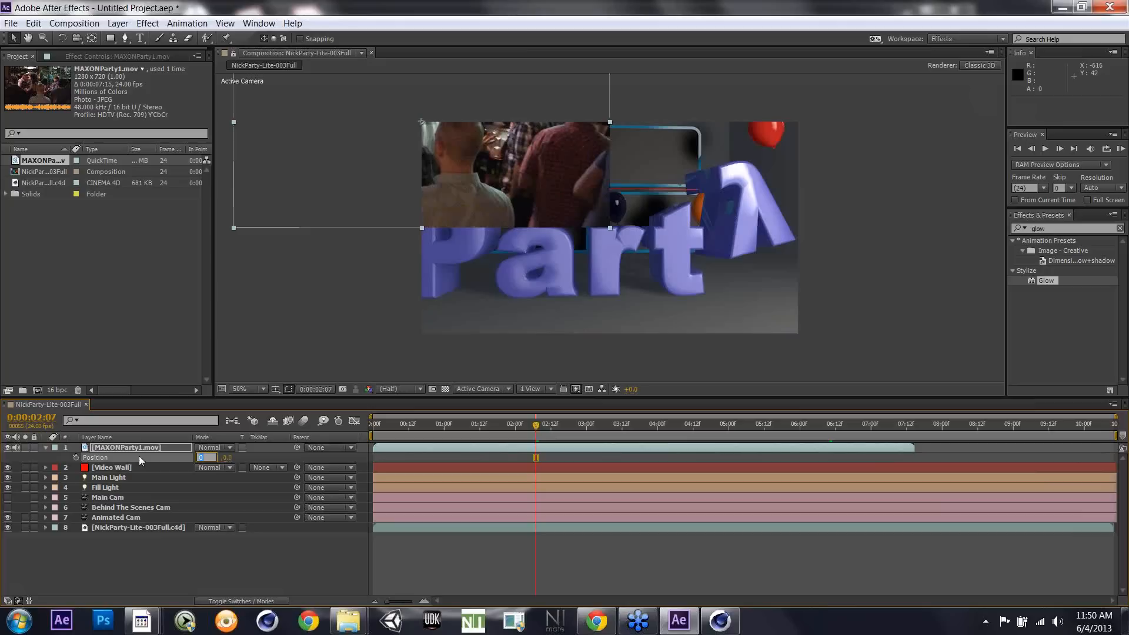
click(138, 486)
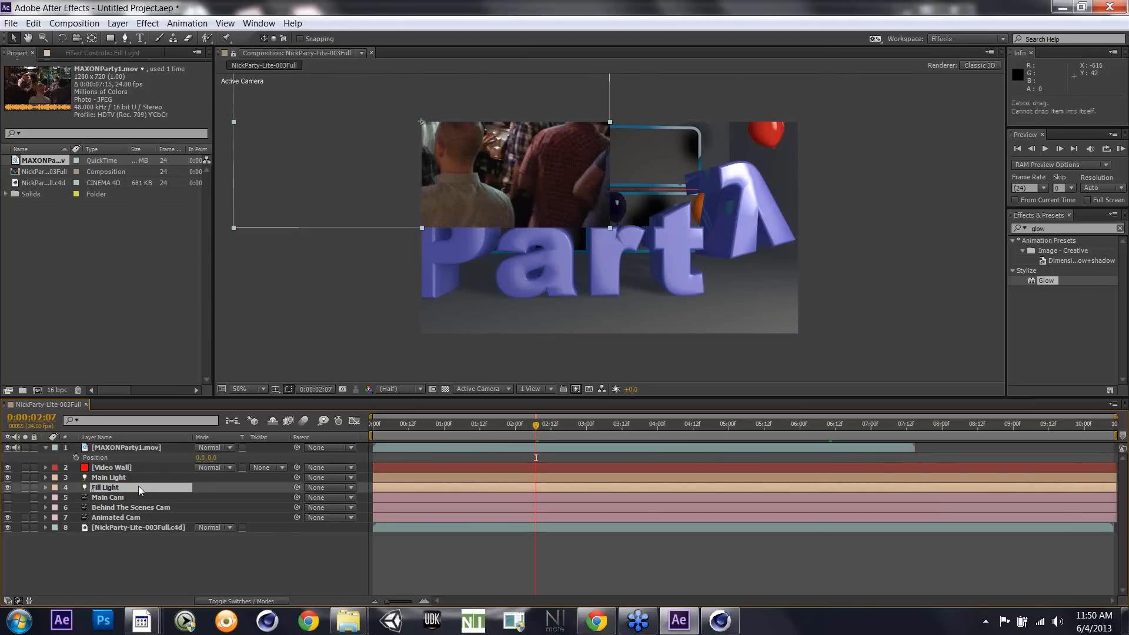
Step: Make the MAXONParty1.mov layer 3D and parent it to the Video Wall layer
click(140, 447)
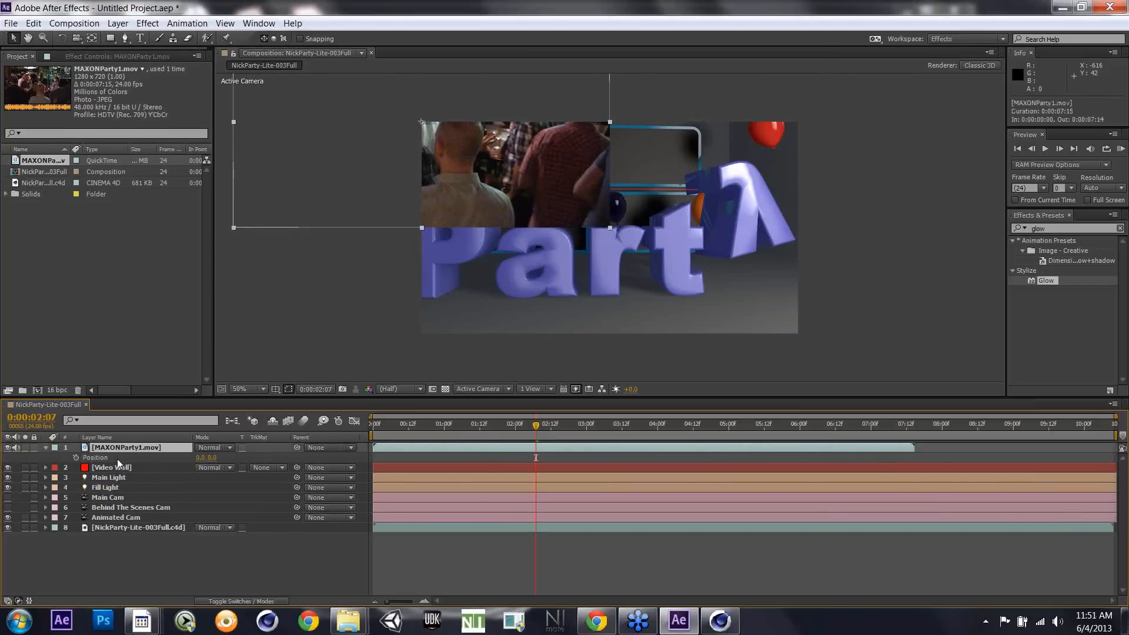
key(F4)
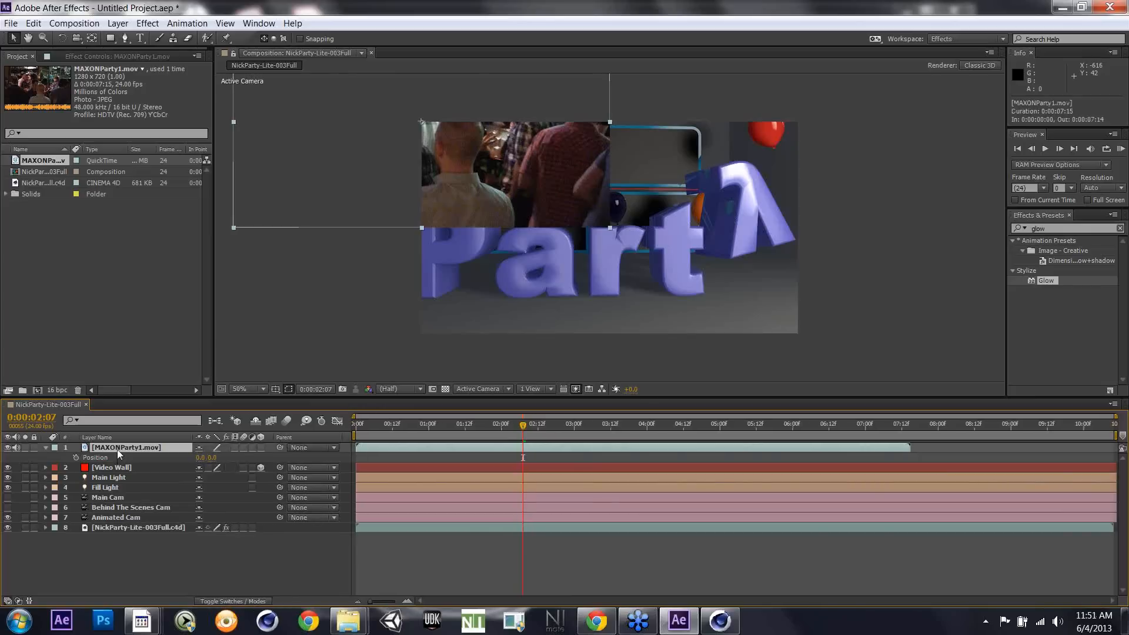
click(259, 446)
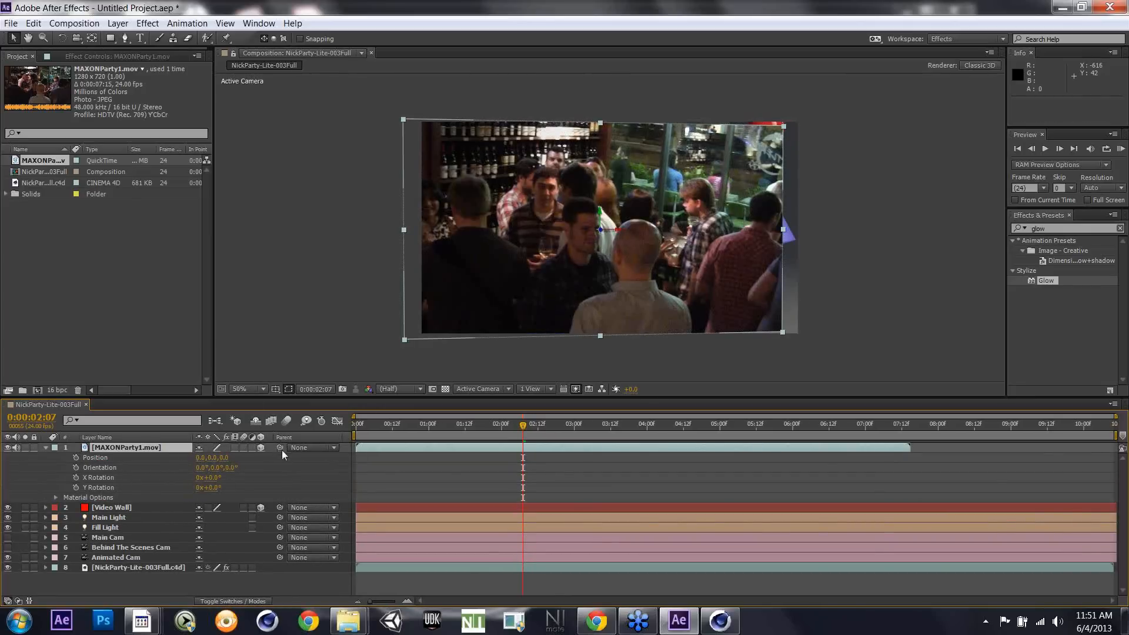
drag(279, 448, 132, 505)
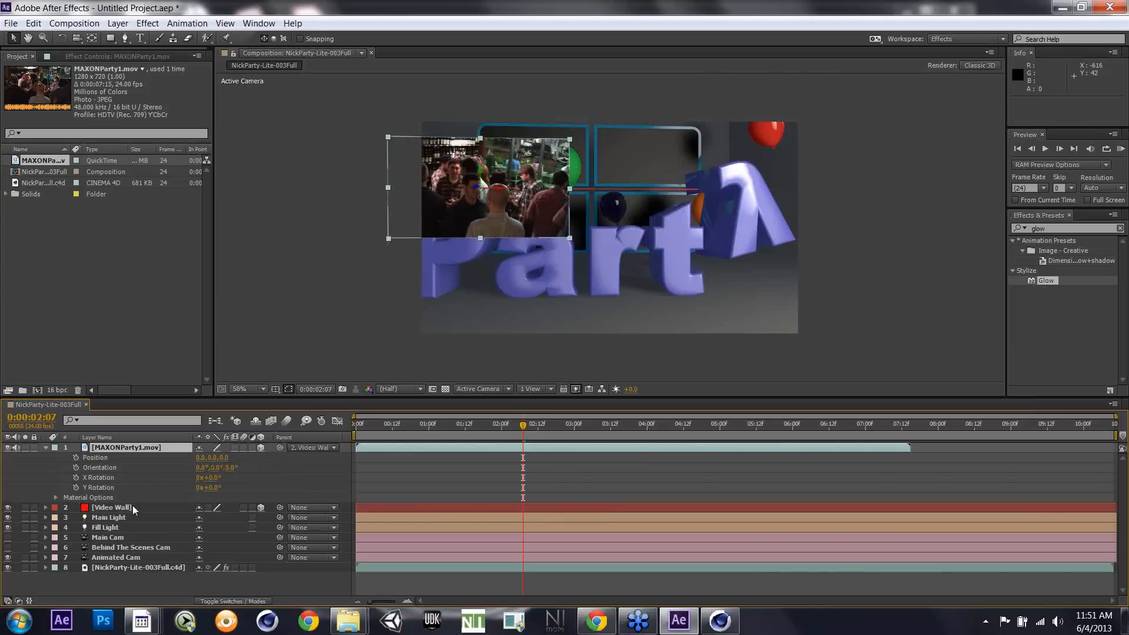
Step: Move the movie layer over the video wall, scale it to about 182%, and check it at 0:00:03:02, 0:00:04:09 and 0:00:01:05
drag(503, 190, 746, 291)
click(578, 425)
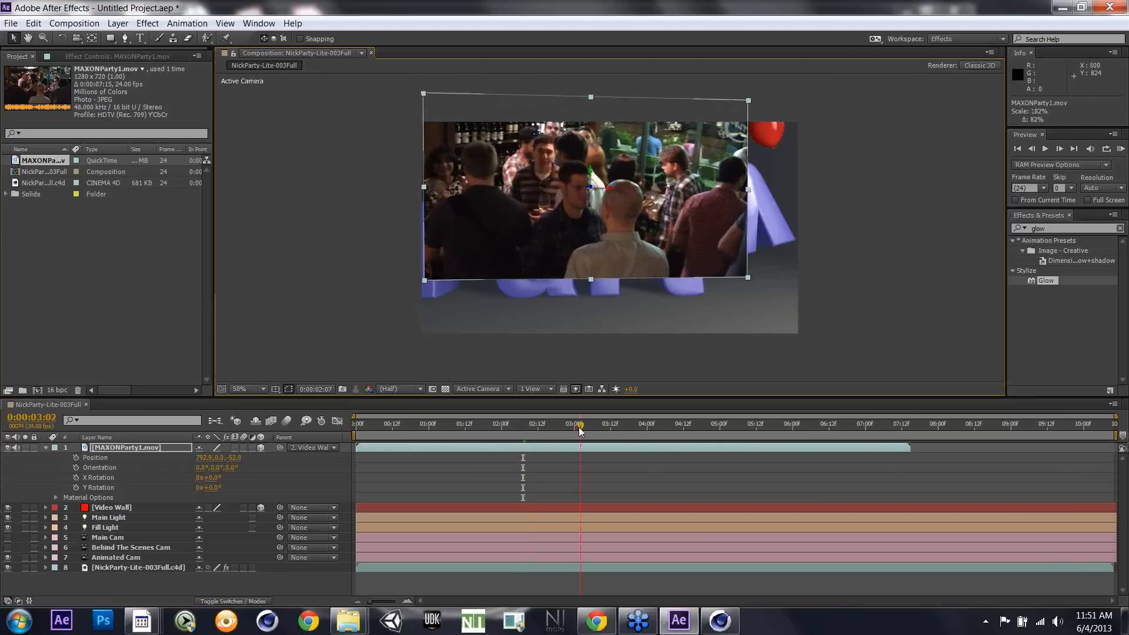
click(674, 427)
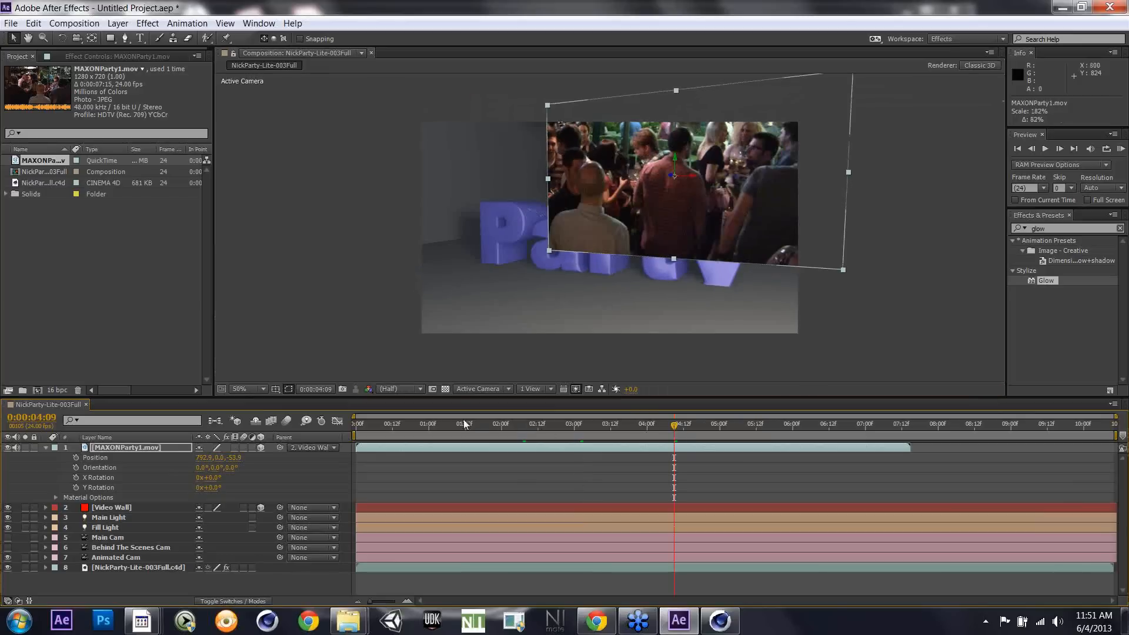
click(443, 422)
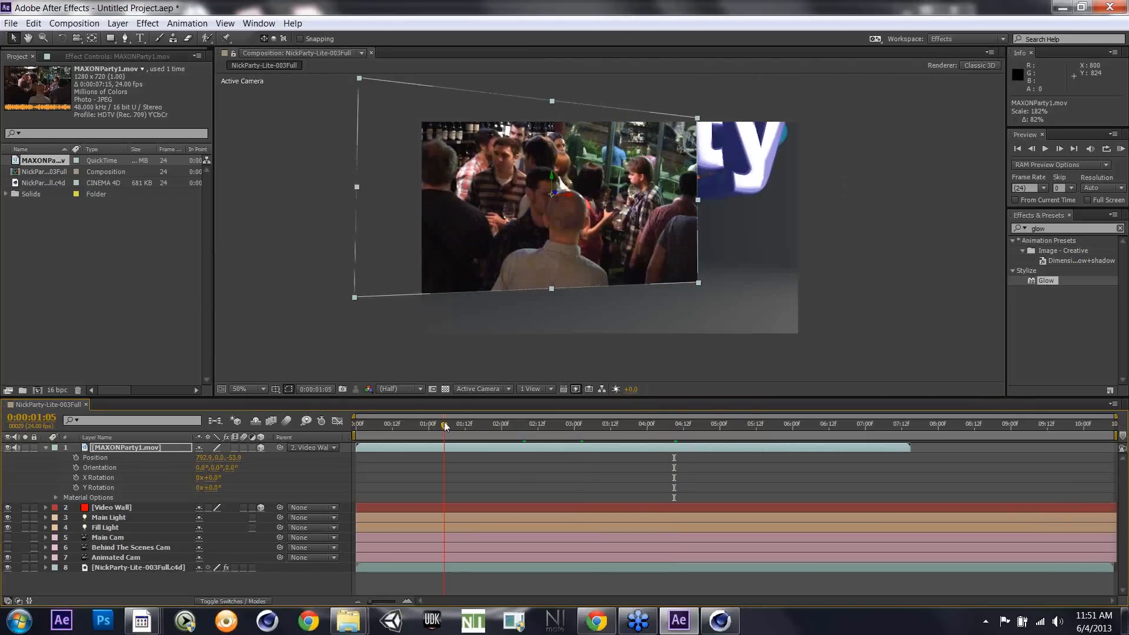
Step: At 0:00:01:22, duplicate the NickParty-Lite-003Full.c4d layer and move the copy to the top of the layer stack, above MAXONParty1.mov
click(495, 429)
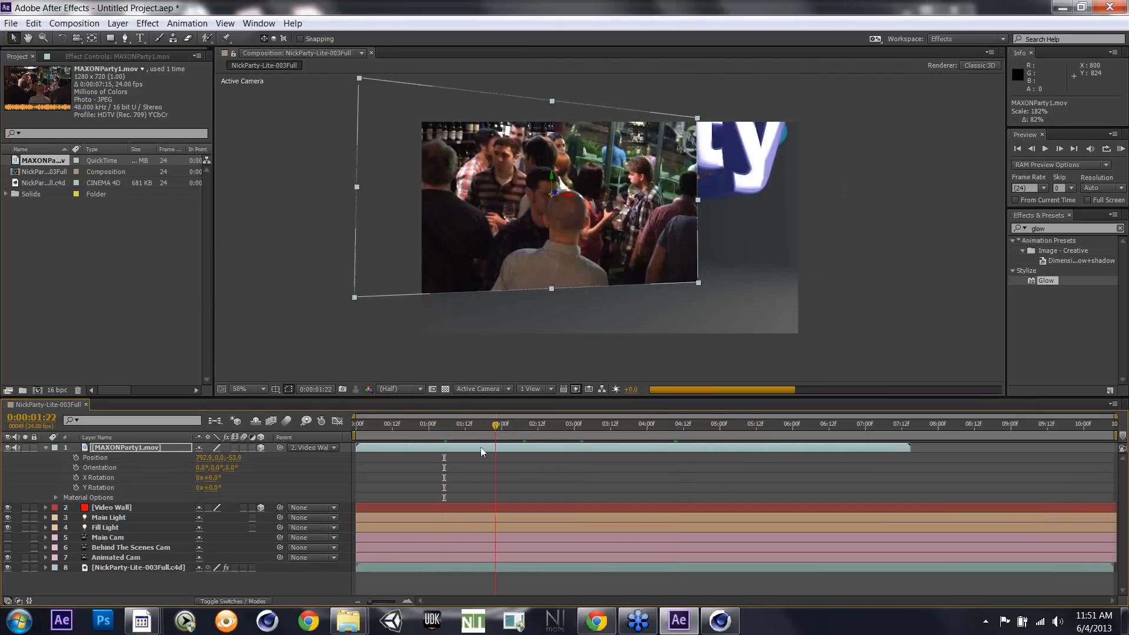
click(121, 567)
key(ctrl+d)
drag(121, 566, 124, 448)
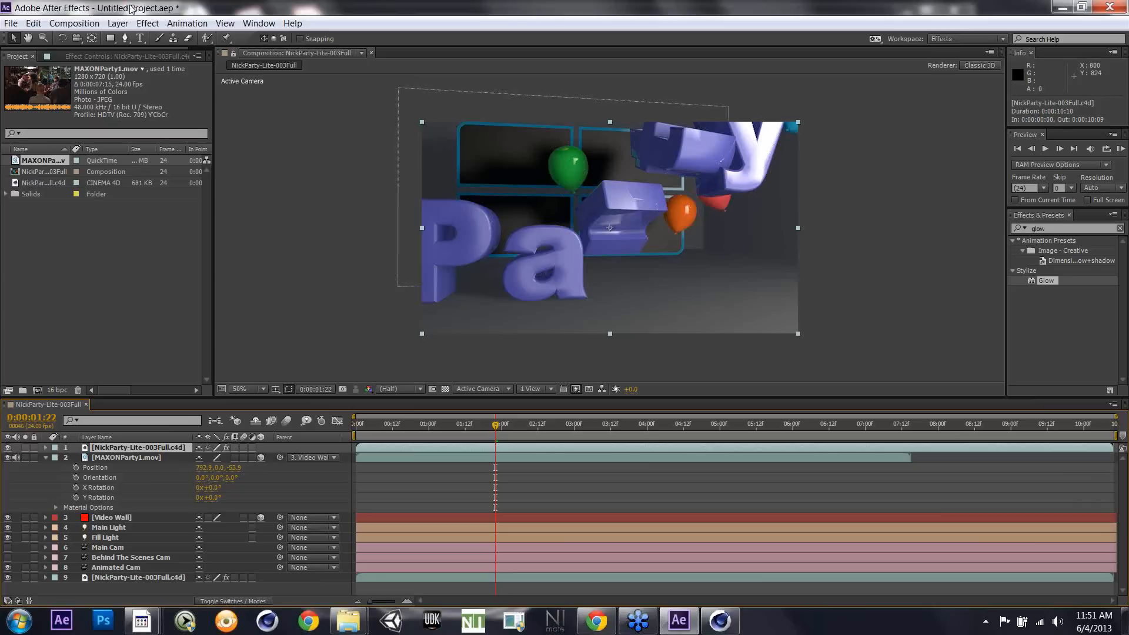
Step: Set the top C4D layer's Cineware multi-pass to Mask: Video Wall and check the mask at 0:00:04:13
click(111, 53)
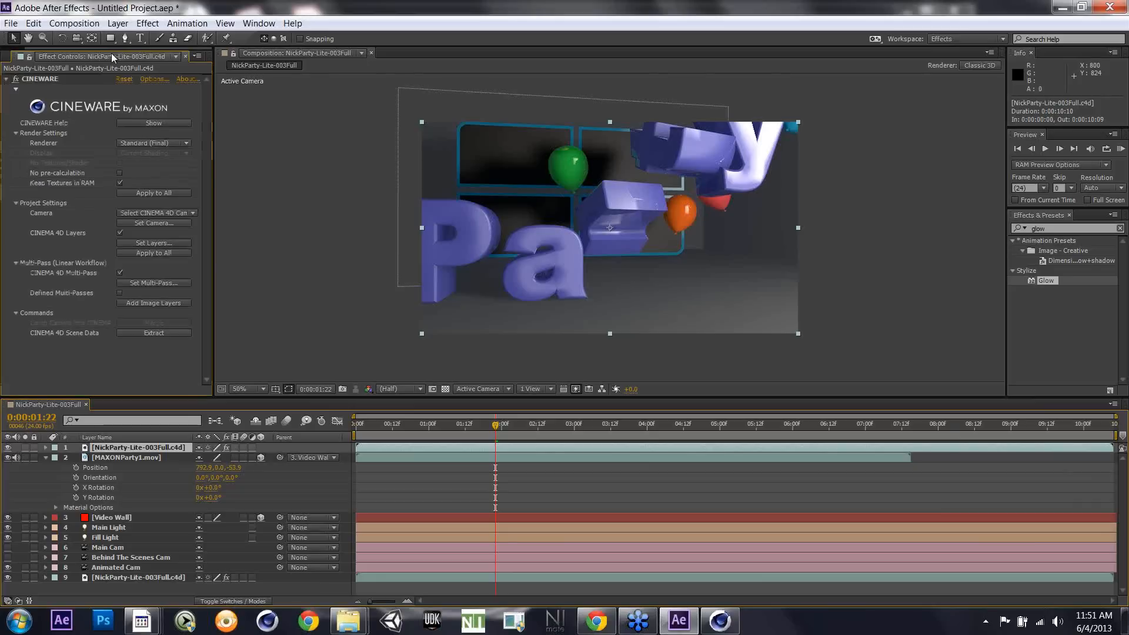
click(154, 283)
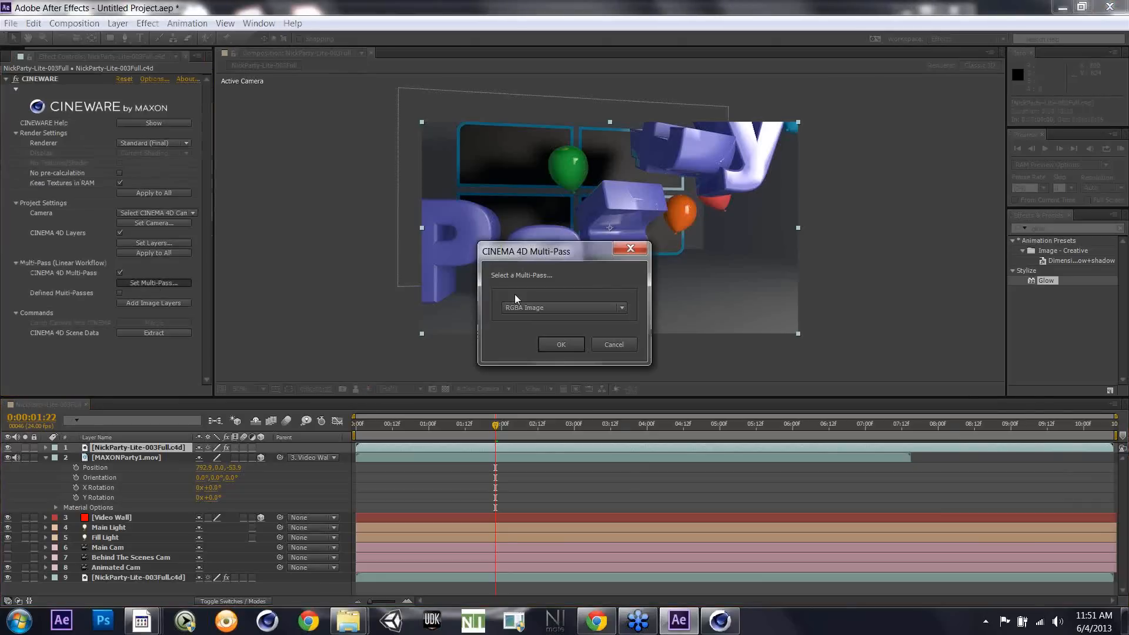
click(622, 308)
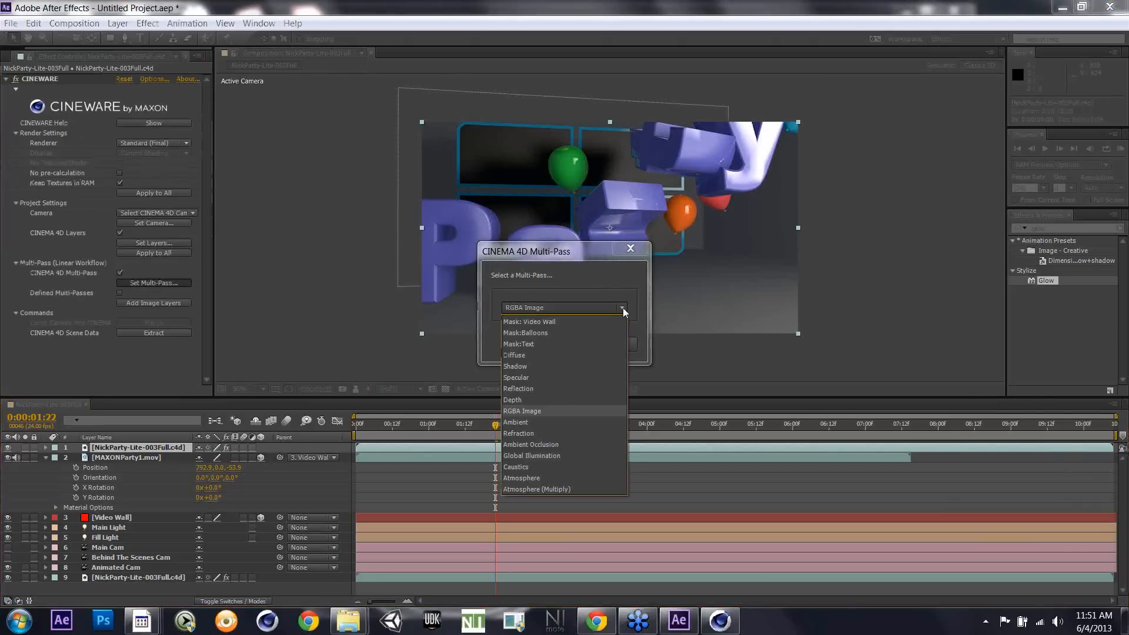
click(560, 323)
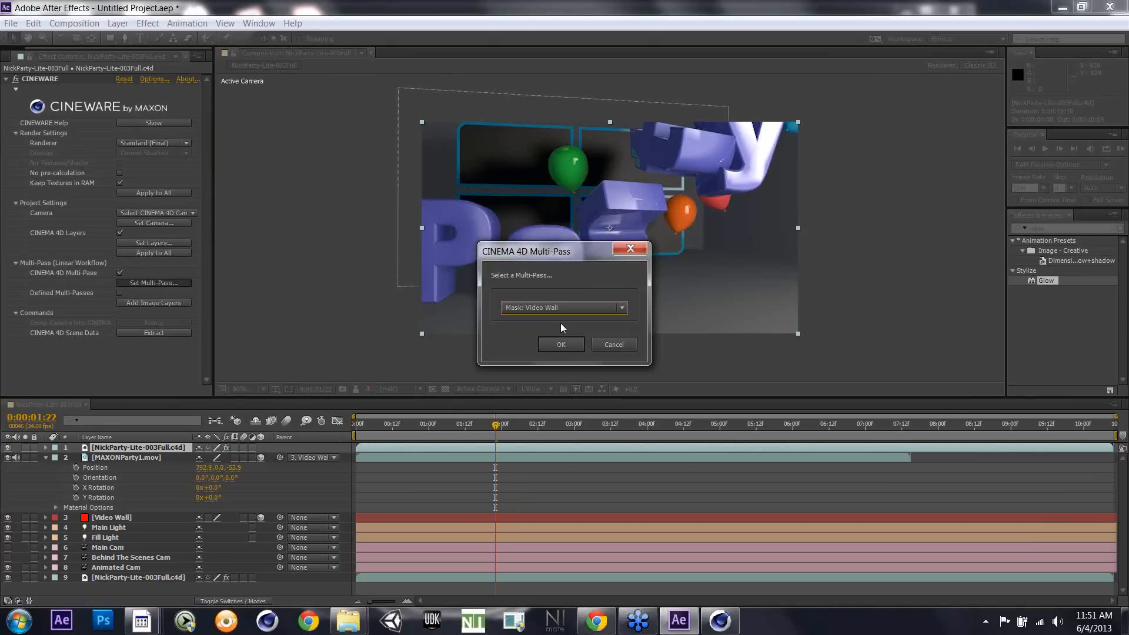
click(569, 344)
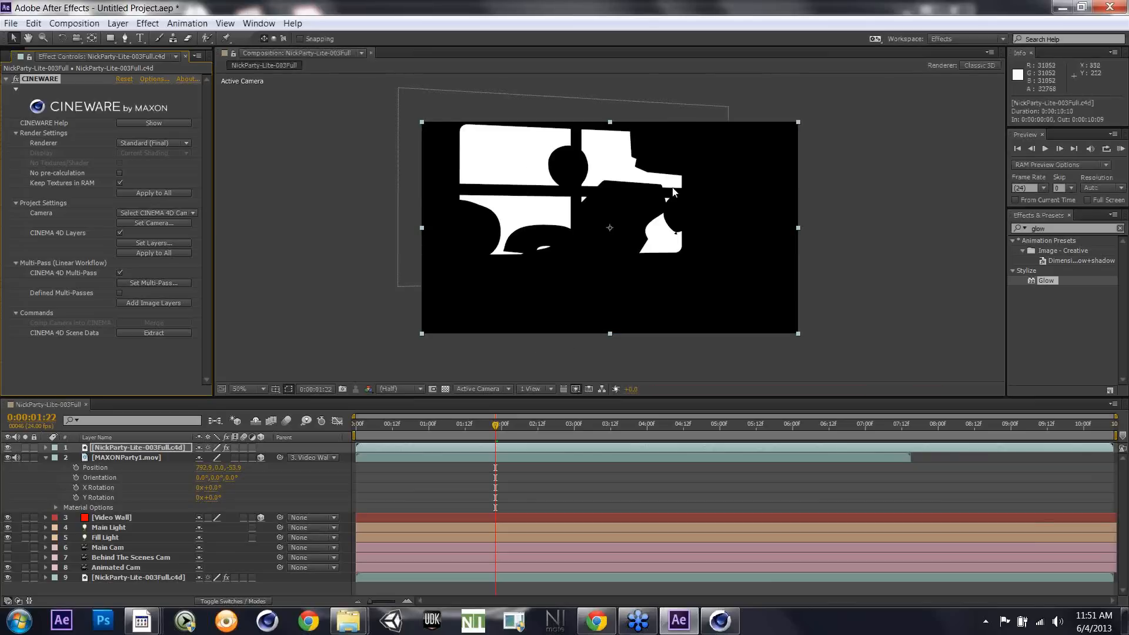
click(687, 430)
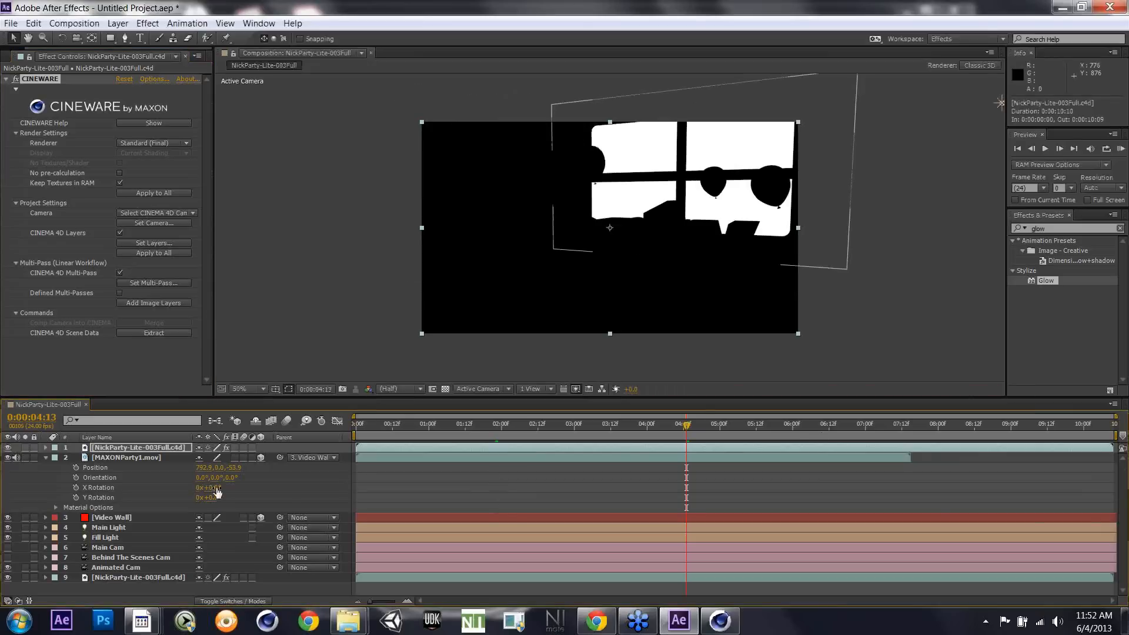
Step: Set the MAXONParty1.mov layer's track matte to Luma Matte, using the C4D mask layer above it
click(142, 459)
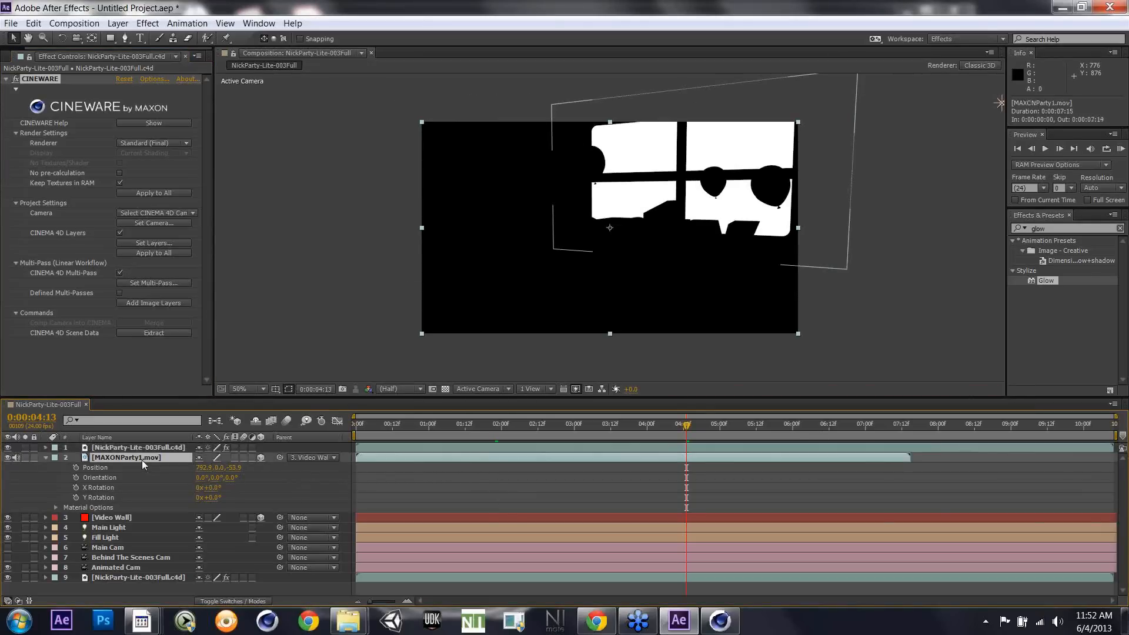
key(F4)
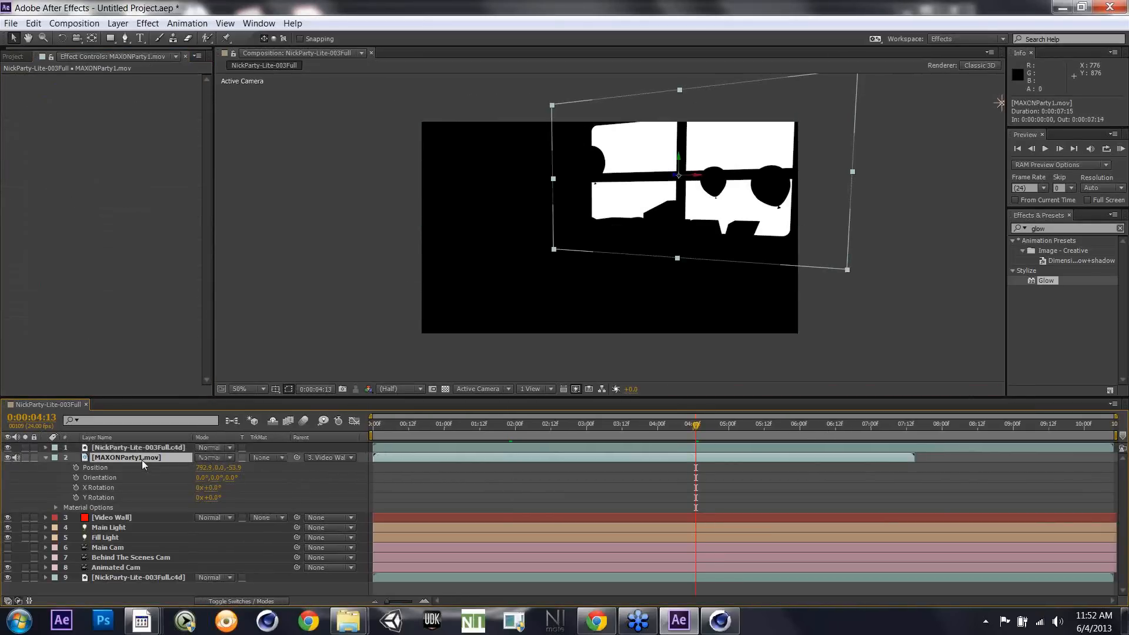
click(278, 457)
click(294, 519)
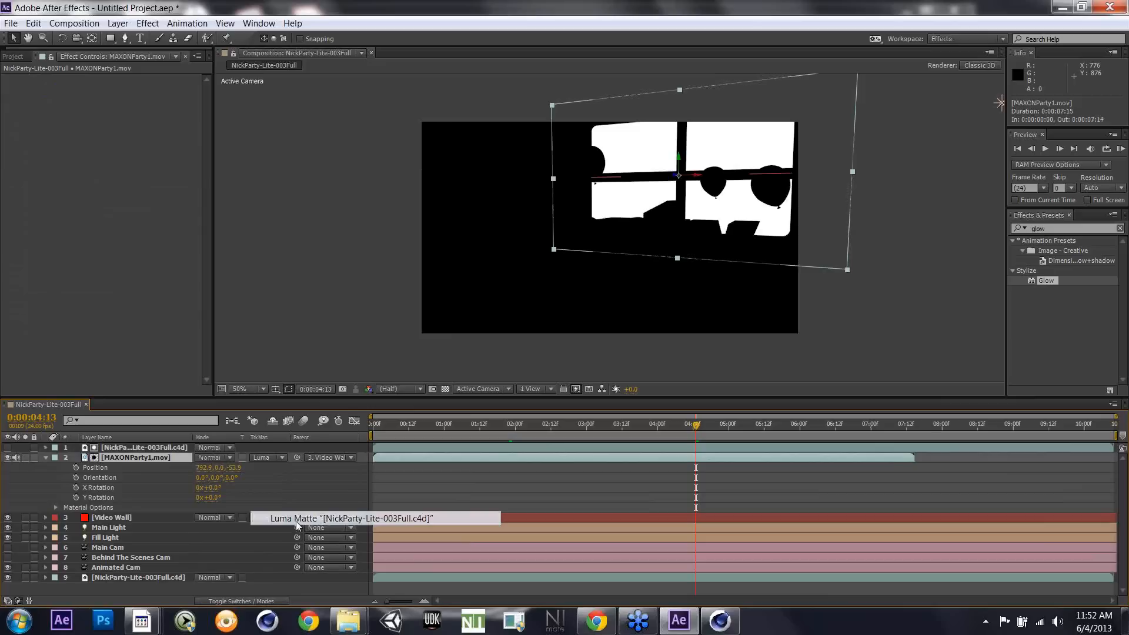
Step: Examine the matted footage on the video wall at several times, including 0:00:03:16, 0:00:00:19, 0:00:05:07, 0:00:06:21 and 0:00:04:19
click(632, 425)
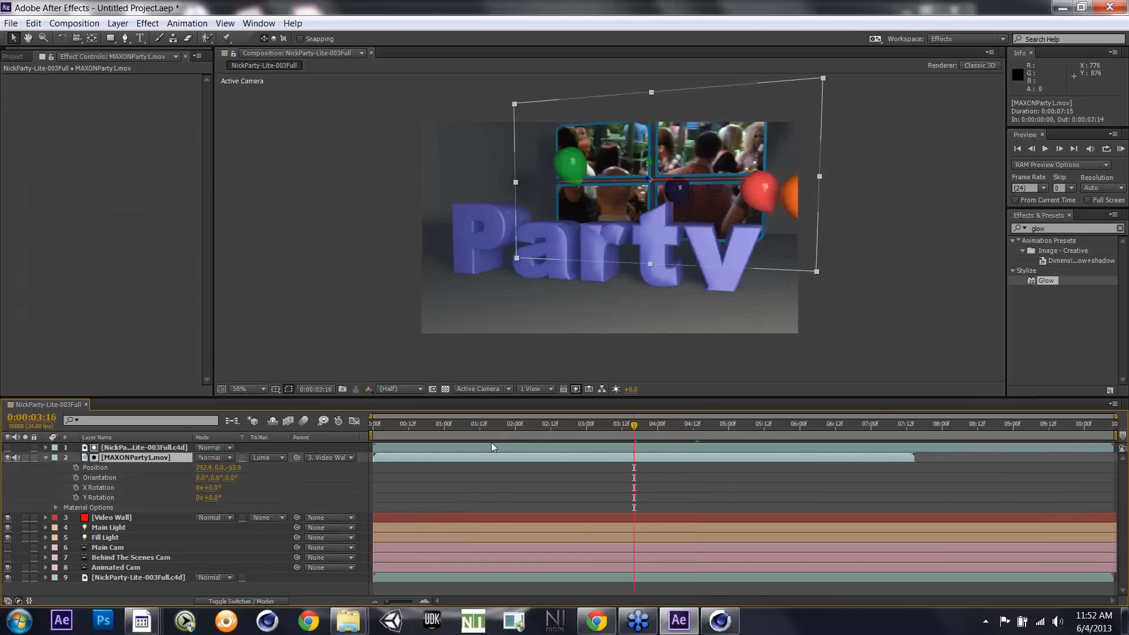
click(429, 429)
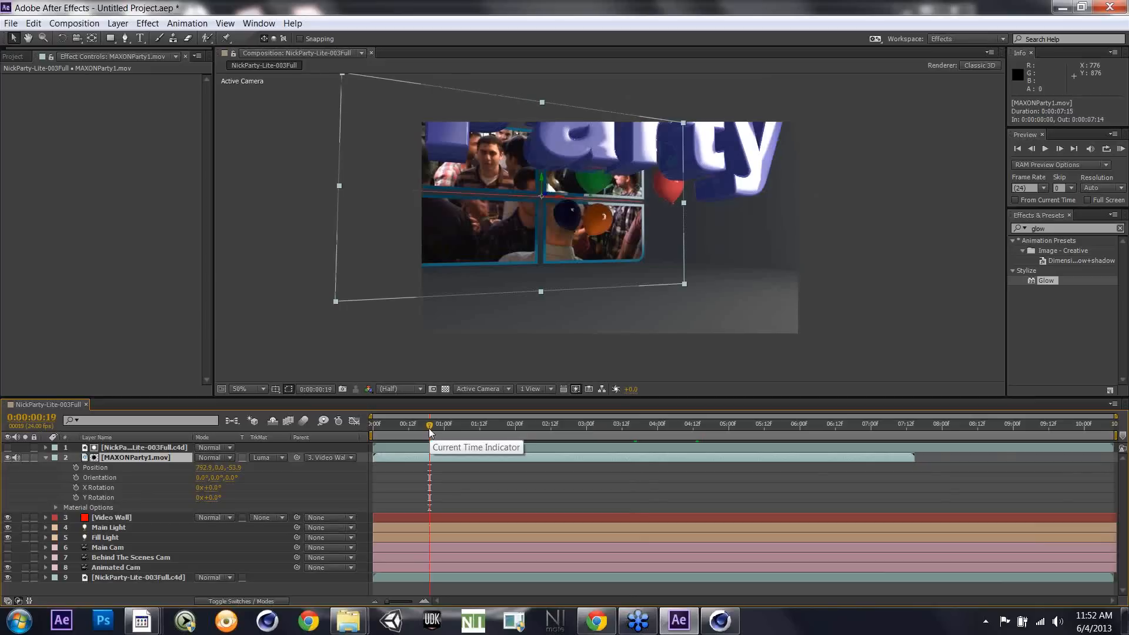
click(495, 426)
click(553, 426)
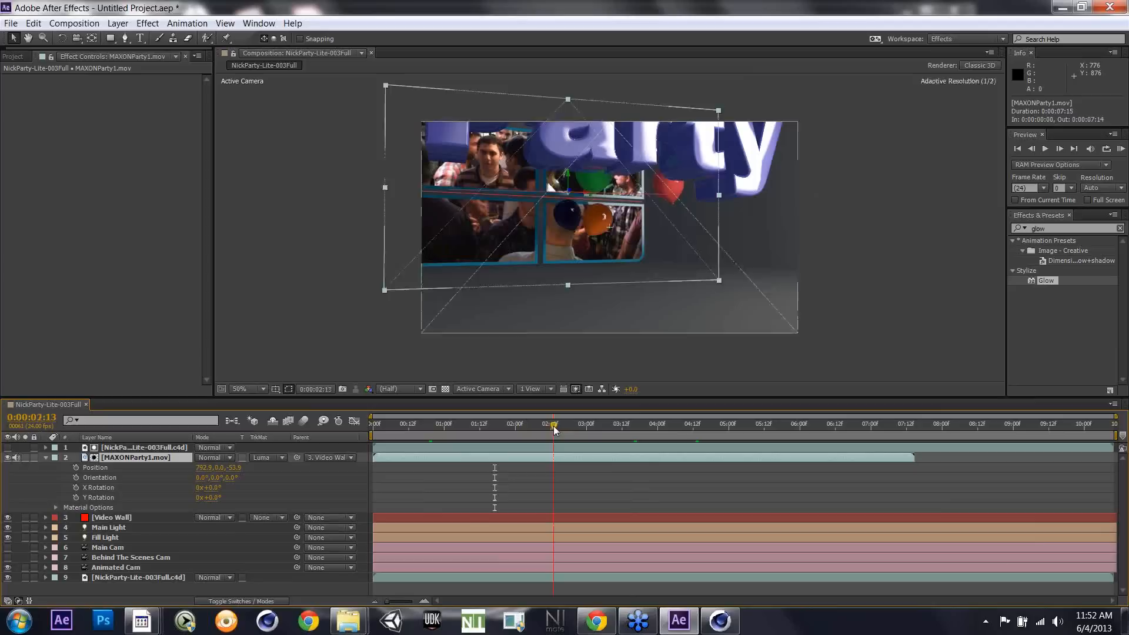
click(750, 424)
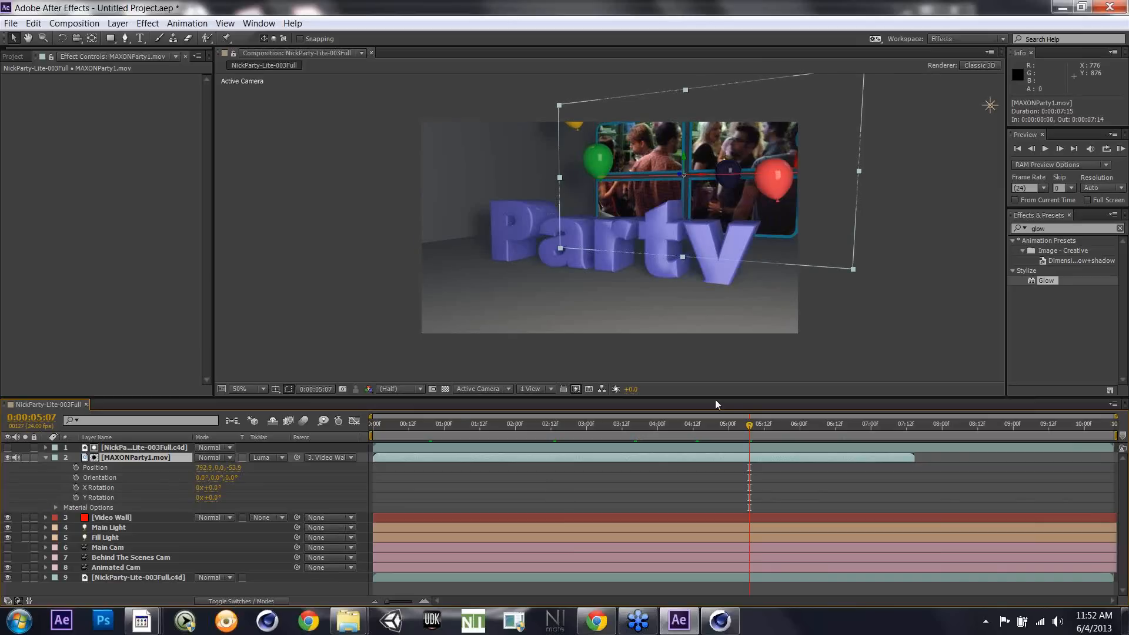
click(5, 57)
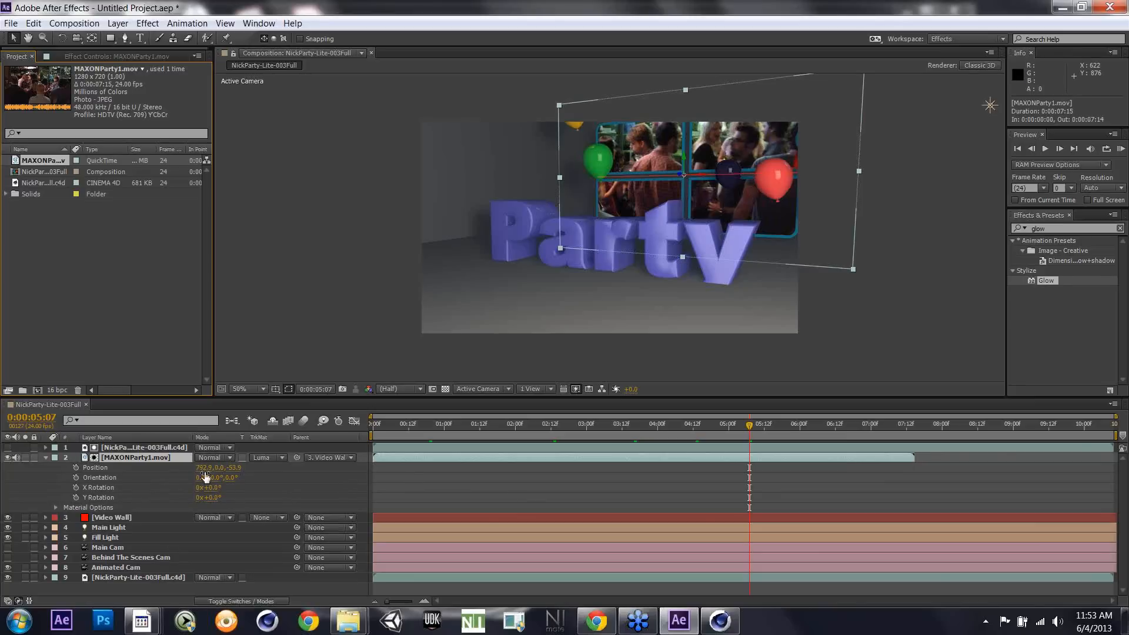
click(132, 54)
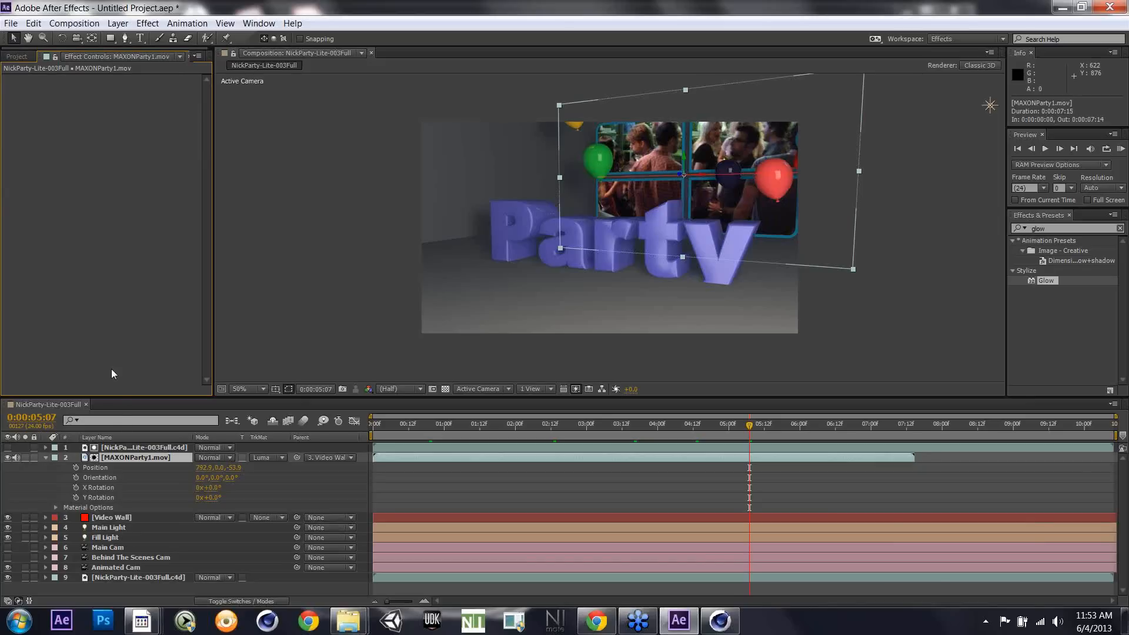
click(109, 577)
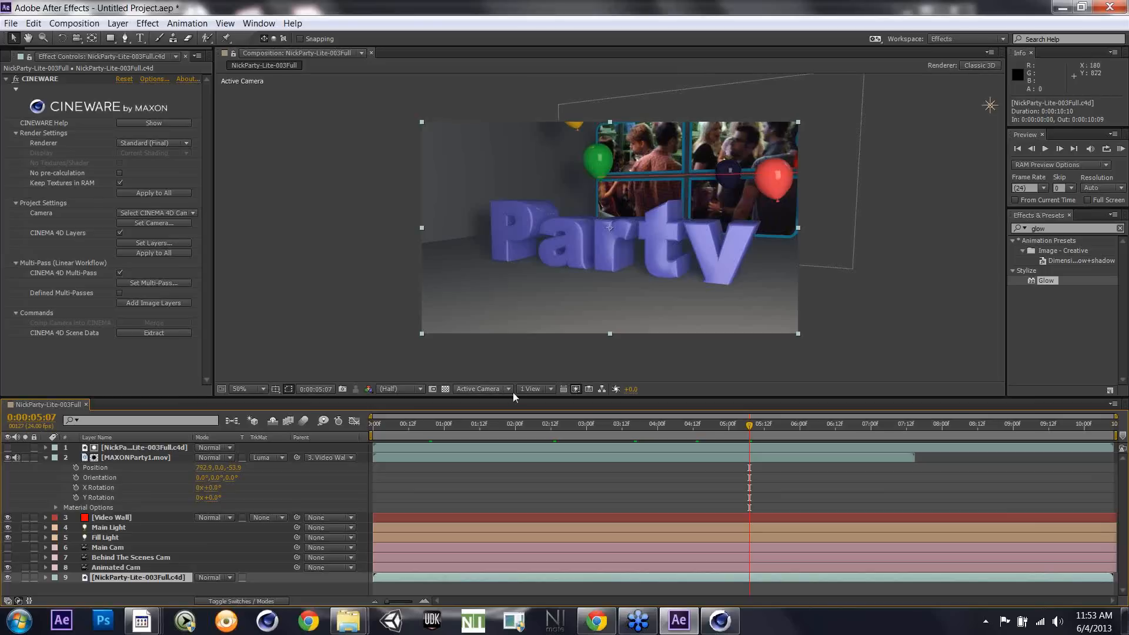
click(861, 425)
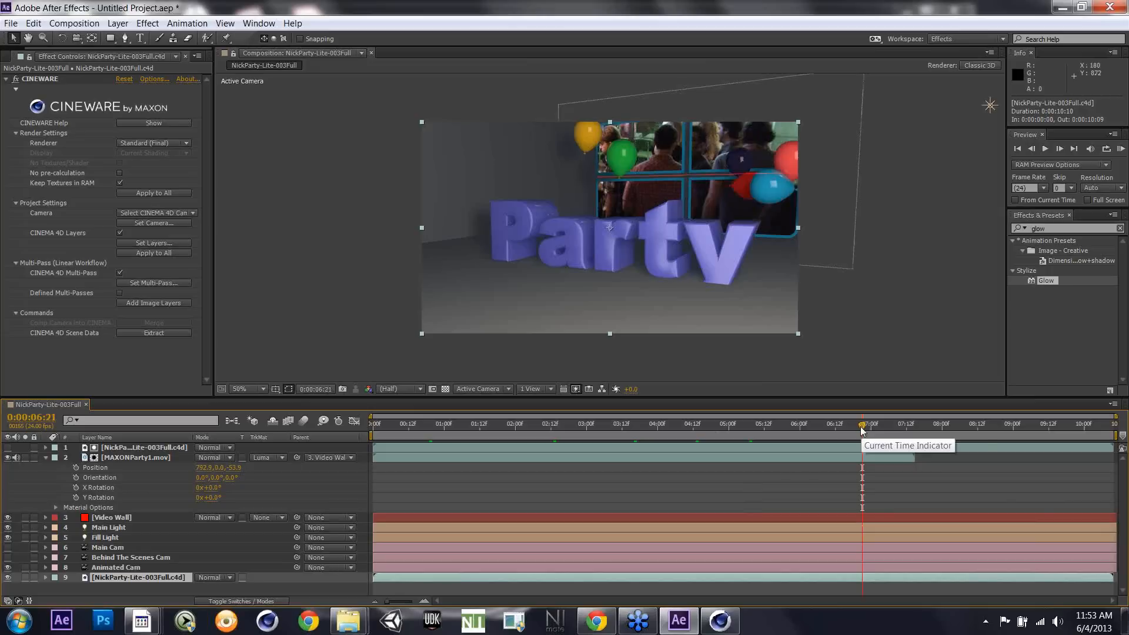
click(713, 424)
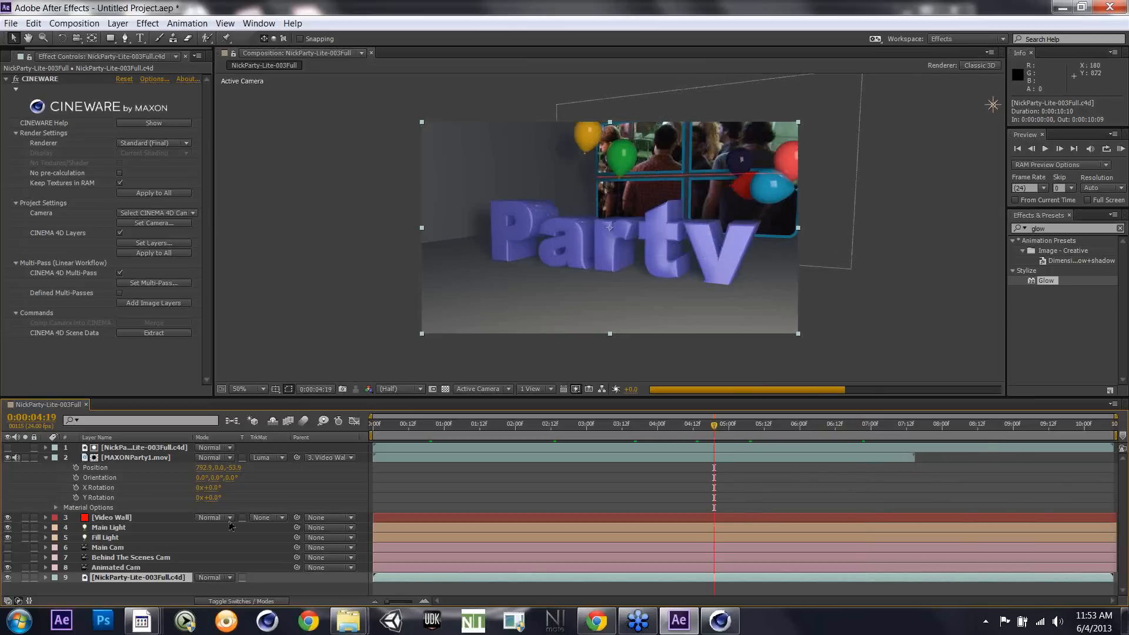
click(21, 624)
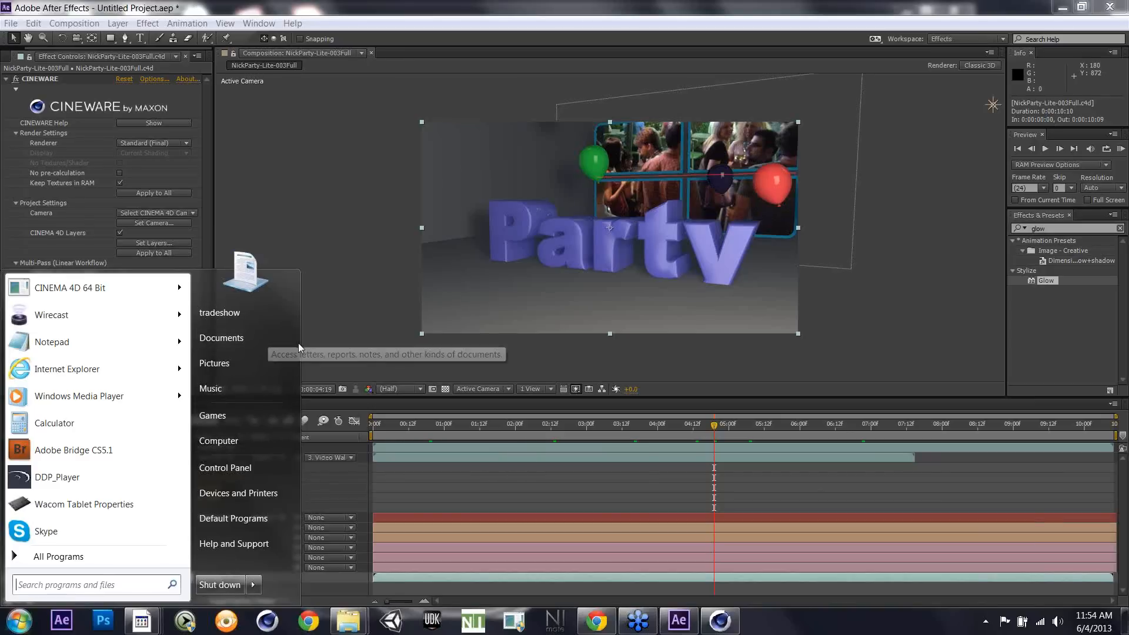
click(270, 441)
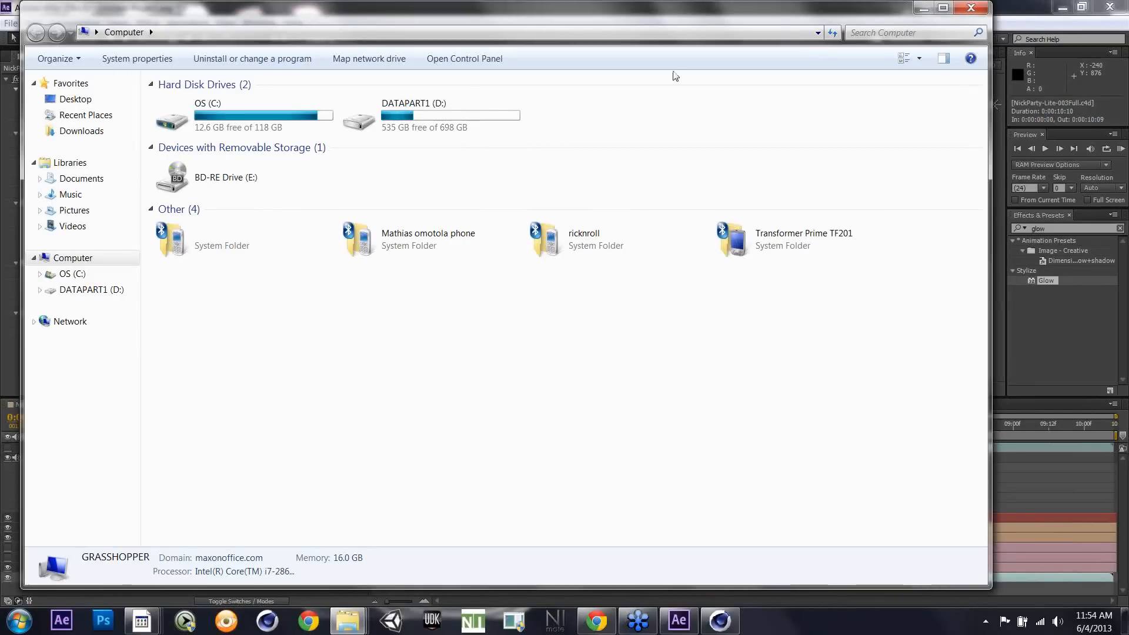
click(964, 9)
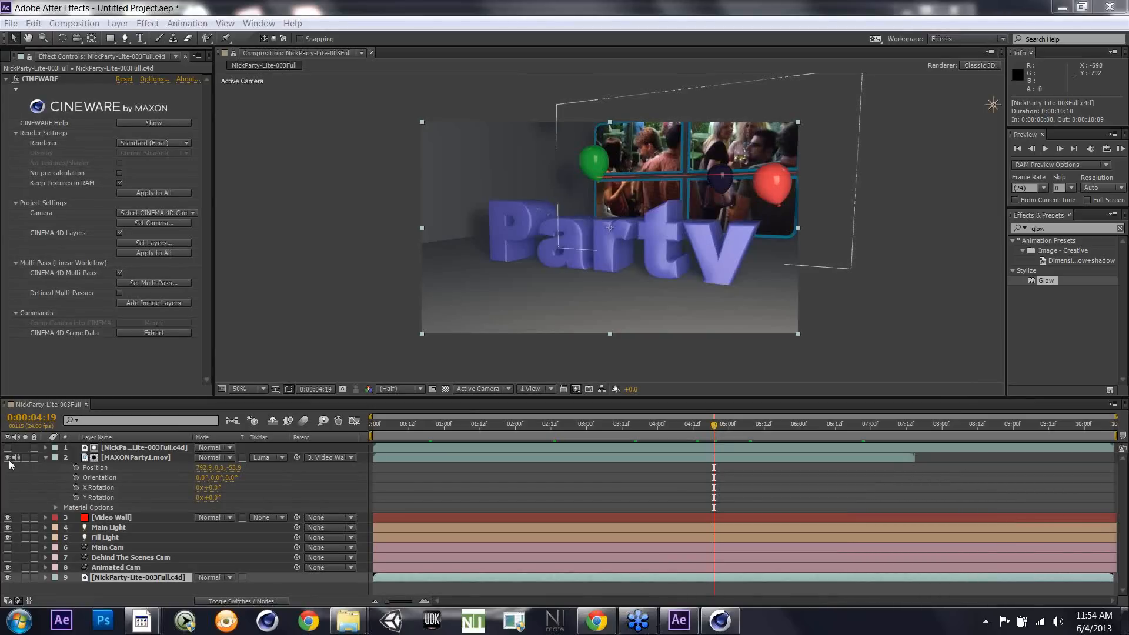
Step: Duplicate the bottommost NickParty-Lite-003Full.c4d layer and select the upper of the two copies
click(147, 580)
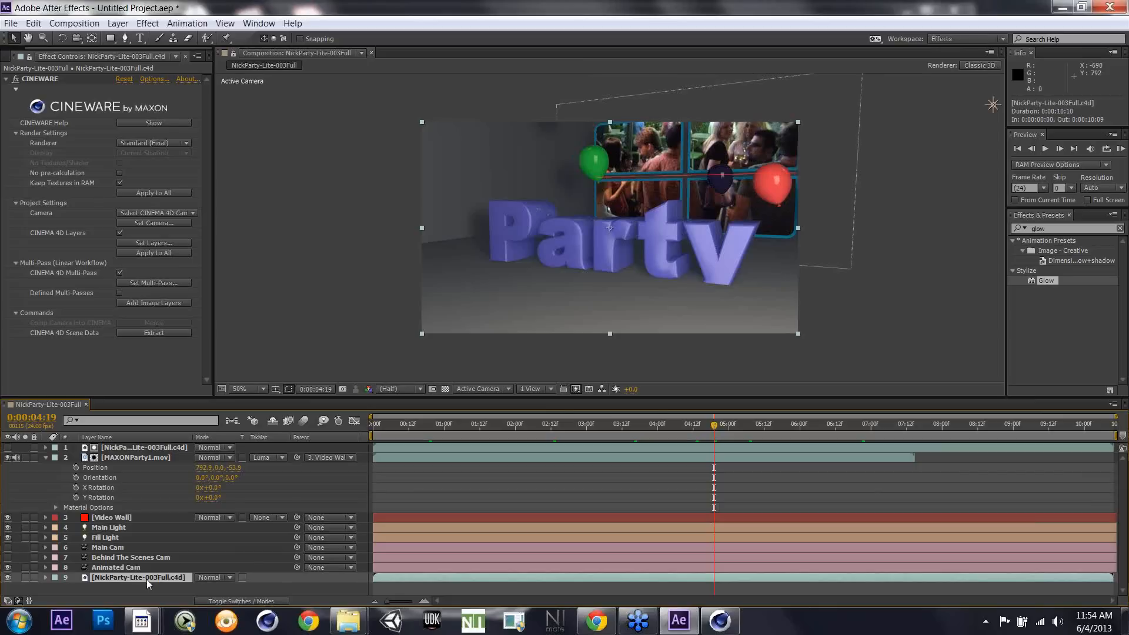
key(ctrl+d)
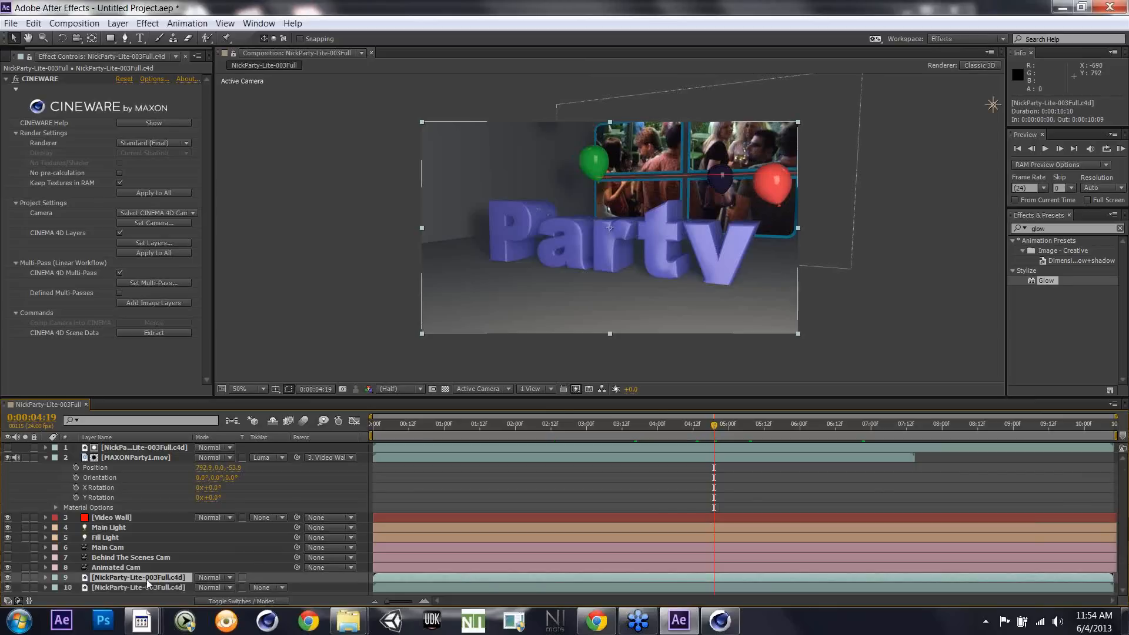
click(142, 588)
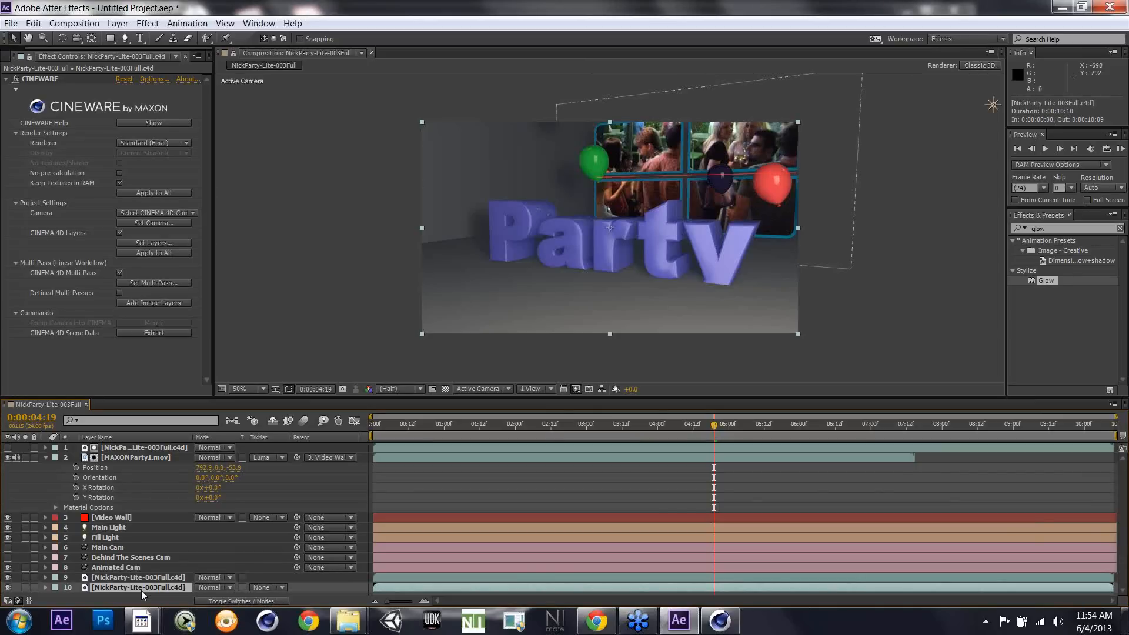
click(142, 577)
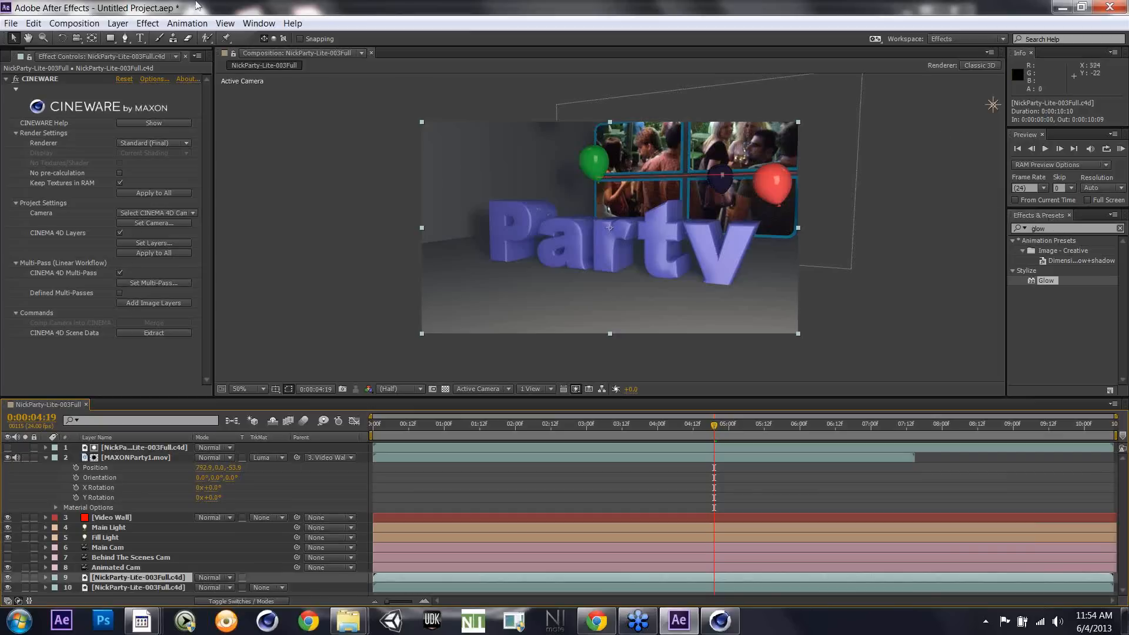
Step: Apply the Curves effect to the upper C4D copy and shape its RGB curve into a high-contrast S-curve
click(148, 23)
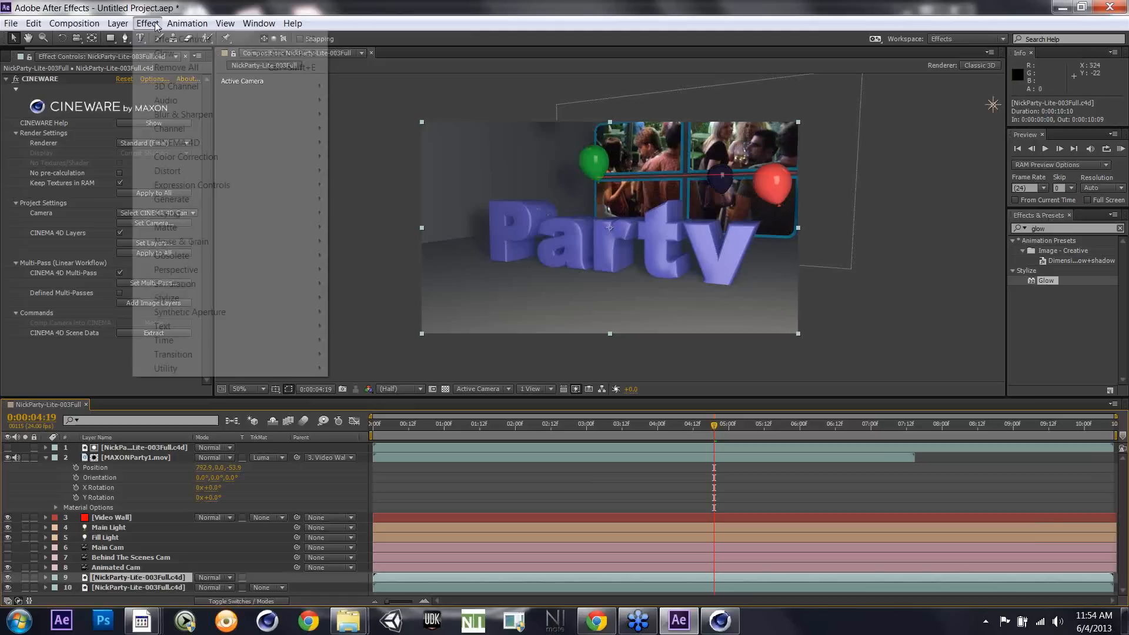
mouse_move(203, 115)
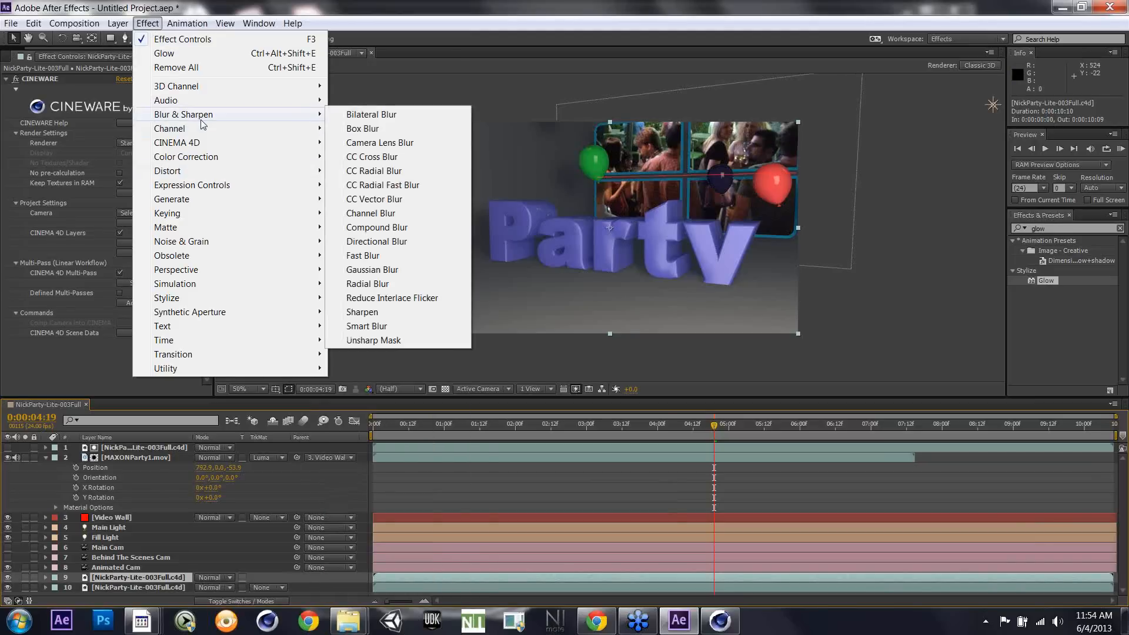
mouse_move(203, 157)
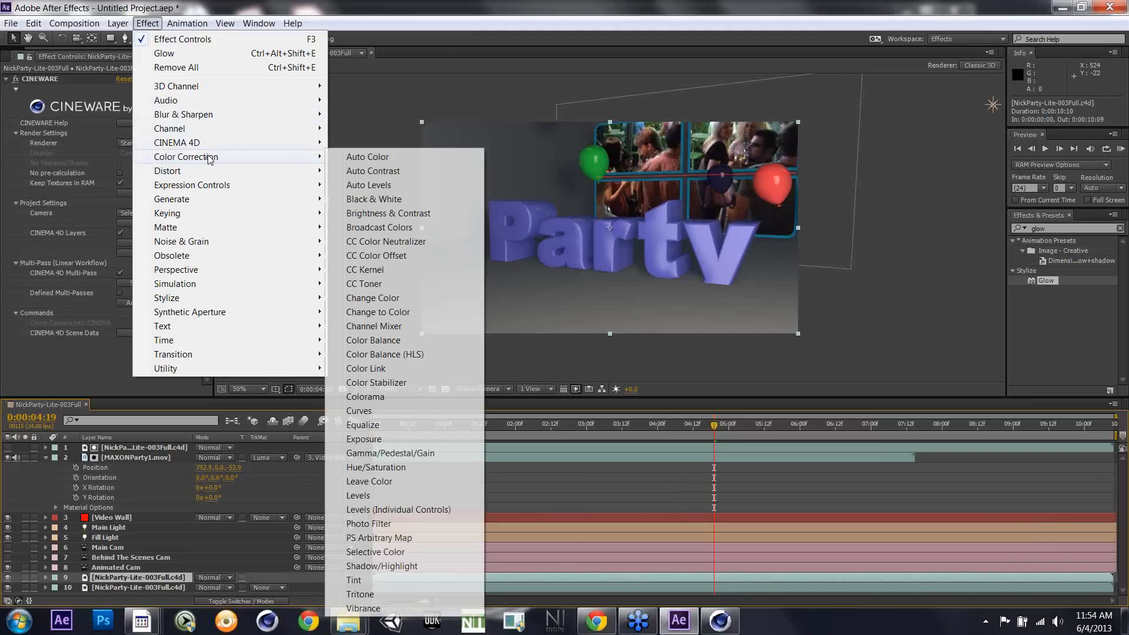
click(379, 410)
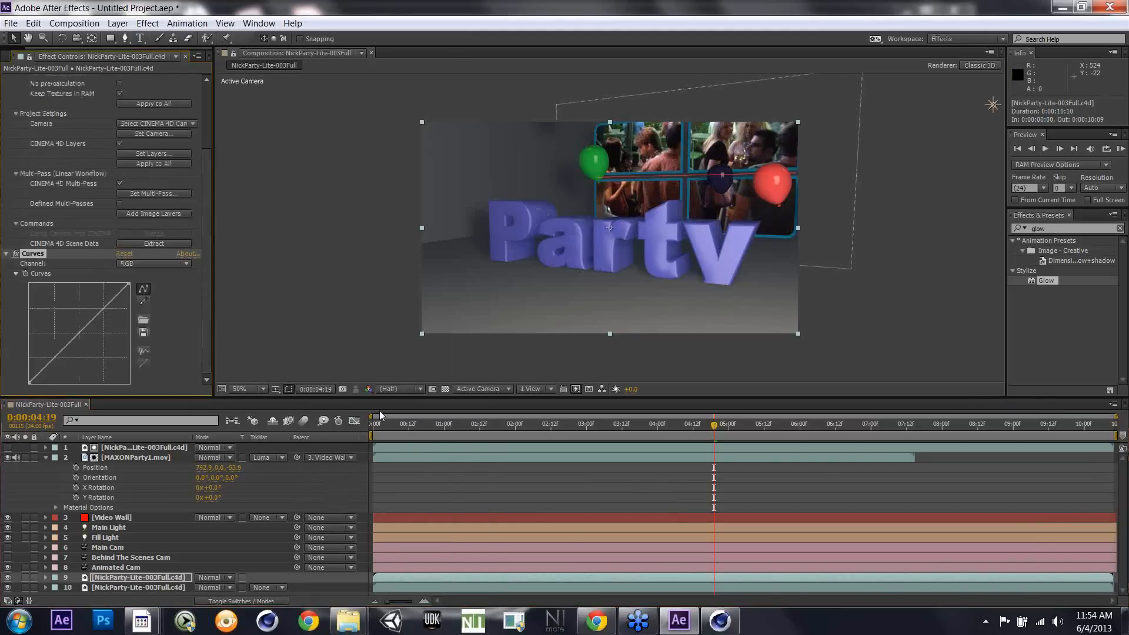
drag(53, 364, 61, 371)
mouse_move(95, 317)
mouse_down()
mouse_move(108, 326)
mouse_move(95, 312)
mouse_up()
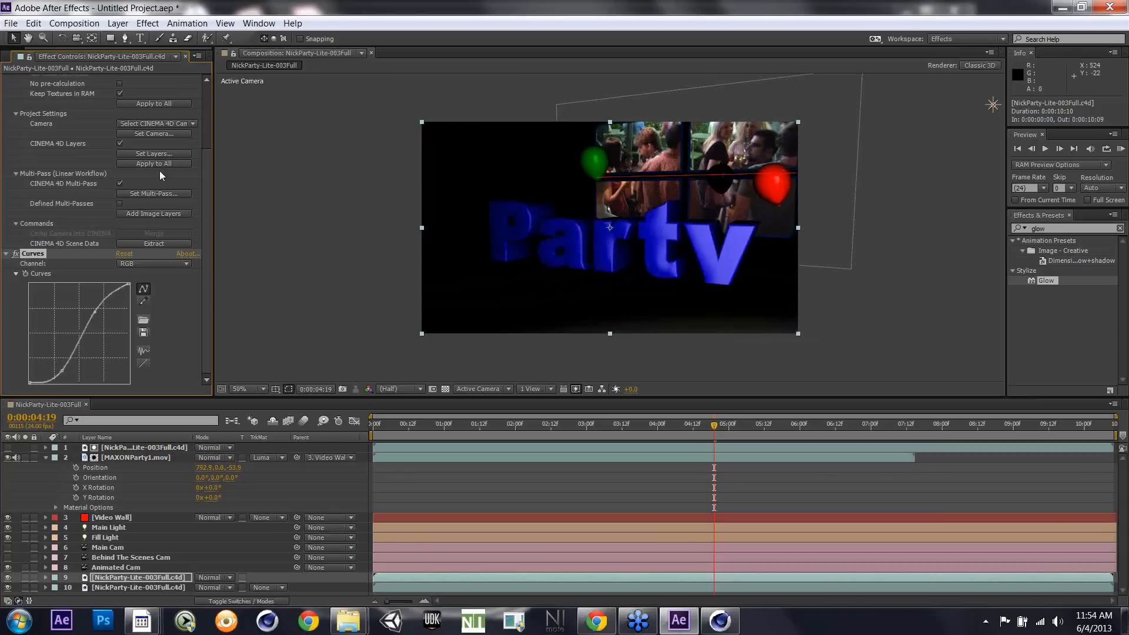
Step: Limit the upper C4D copy's CINEMA 4D layers to Balloons and adjust the shadow point of its RGB curve
click(154, 153)
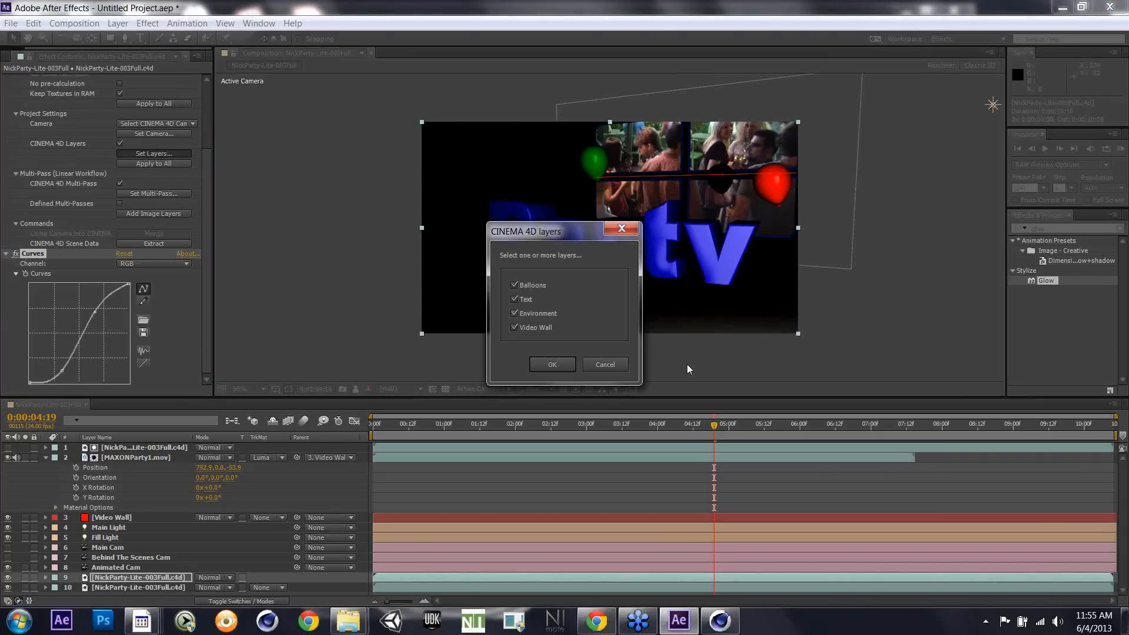
click(542, 367)
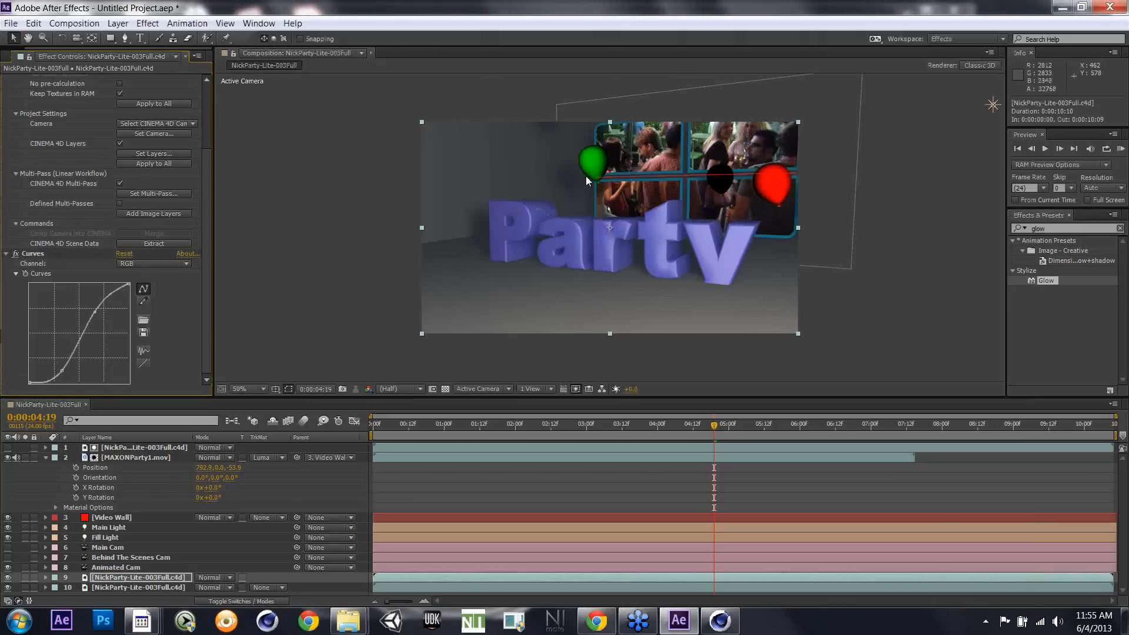
click(61, 371)
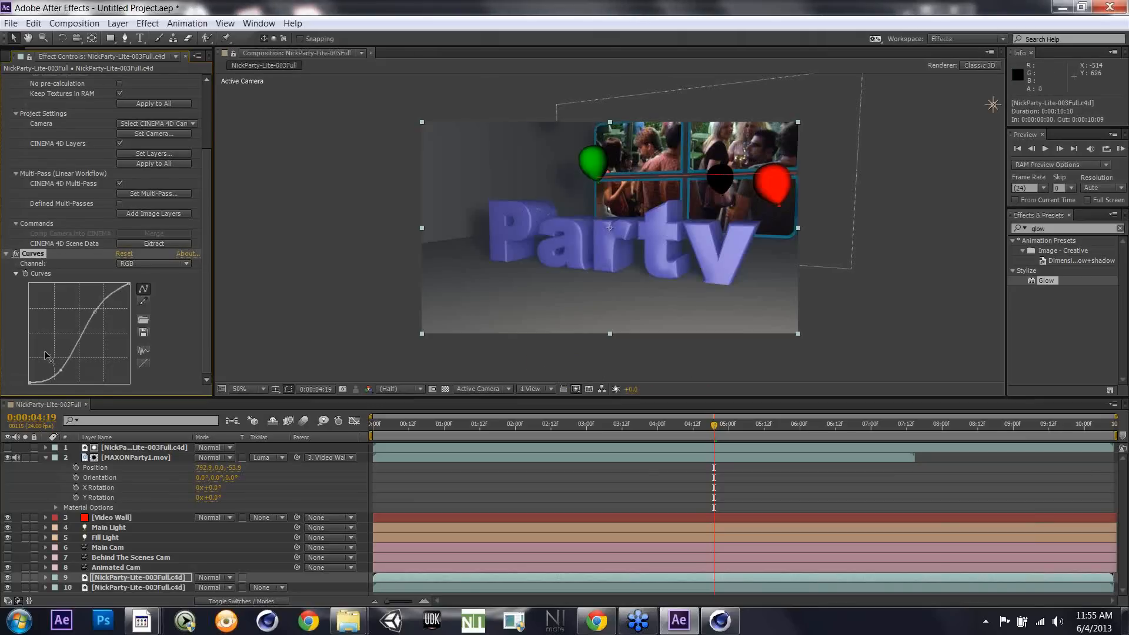
Step: Reshape the upper C4D copy's RGB curve into a gentler S-curve by moving its highlight and shadow points
drag(65, 349, 63, 377)
key(ctrl+z)
drag(83, 323, 150, 334)
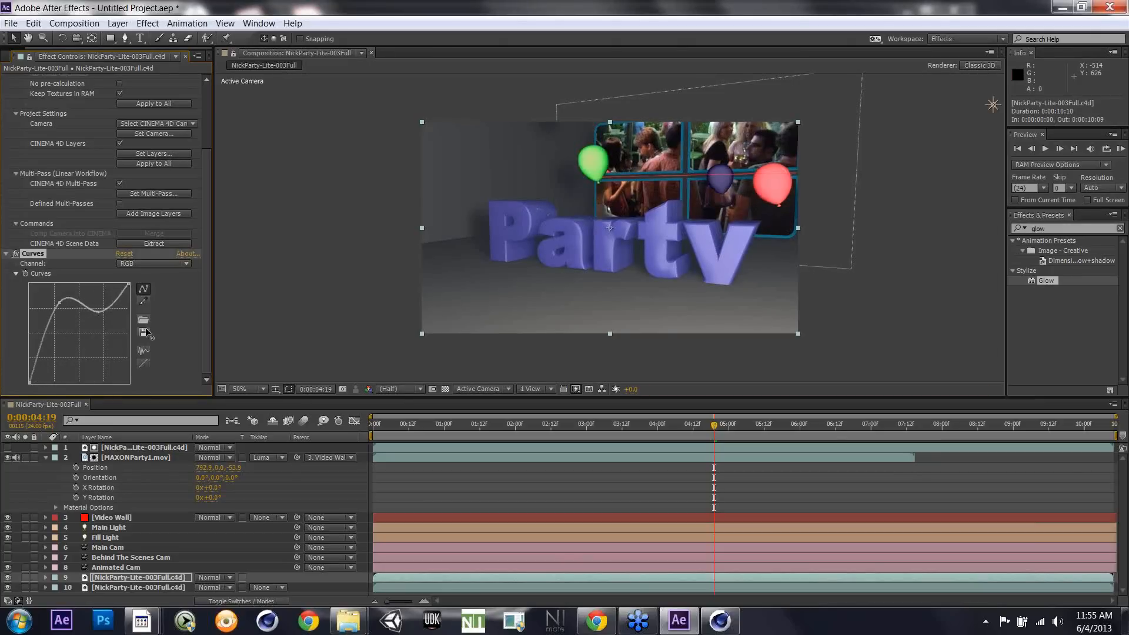
drag(63, 302, 82, 315)
drag(55, 354, 53, 363)
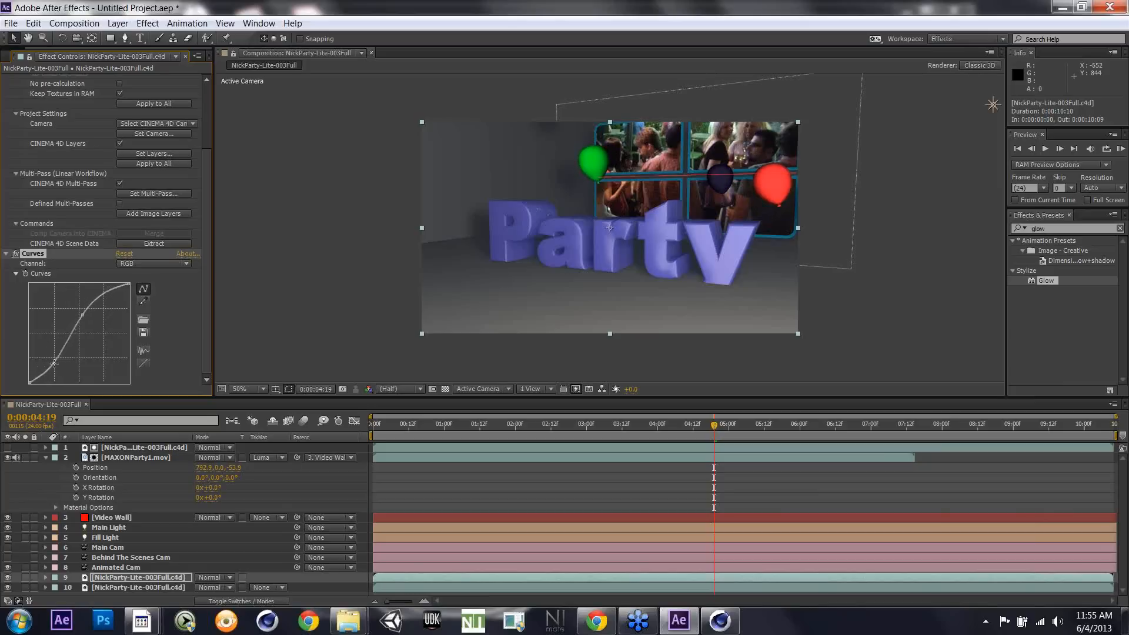
Step: Remove the Curves effect from the upper NickParty-Lite-003Full.c4d copy
click(32, 254)
key(Delete)
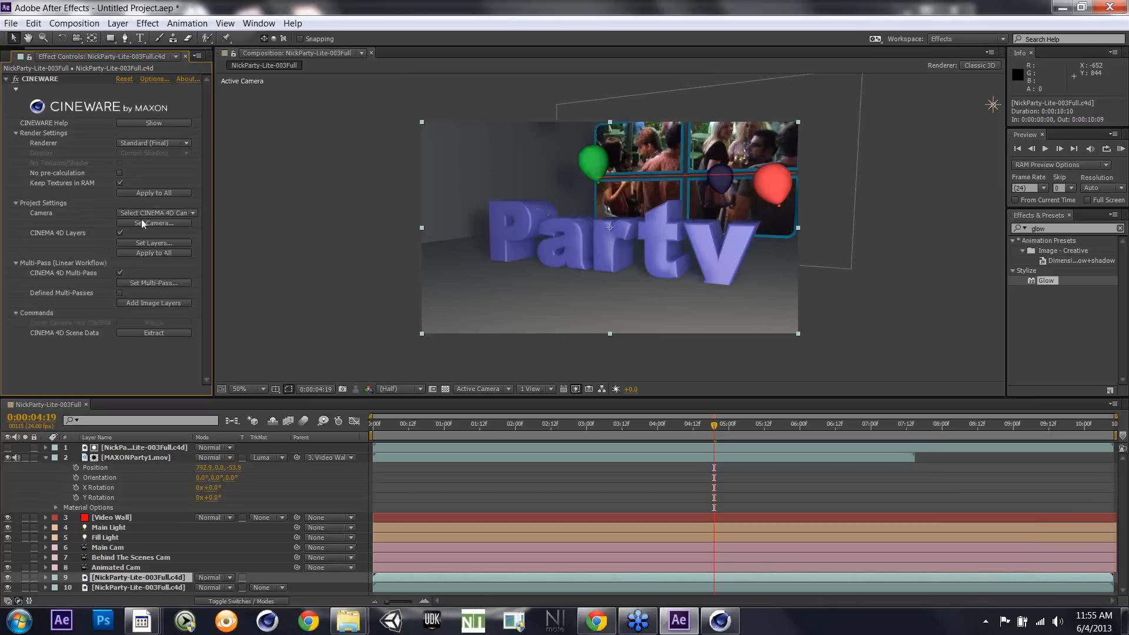
click(197, 213)
click(80, 215)
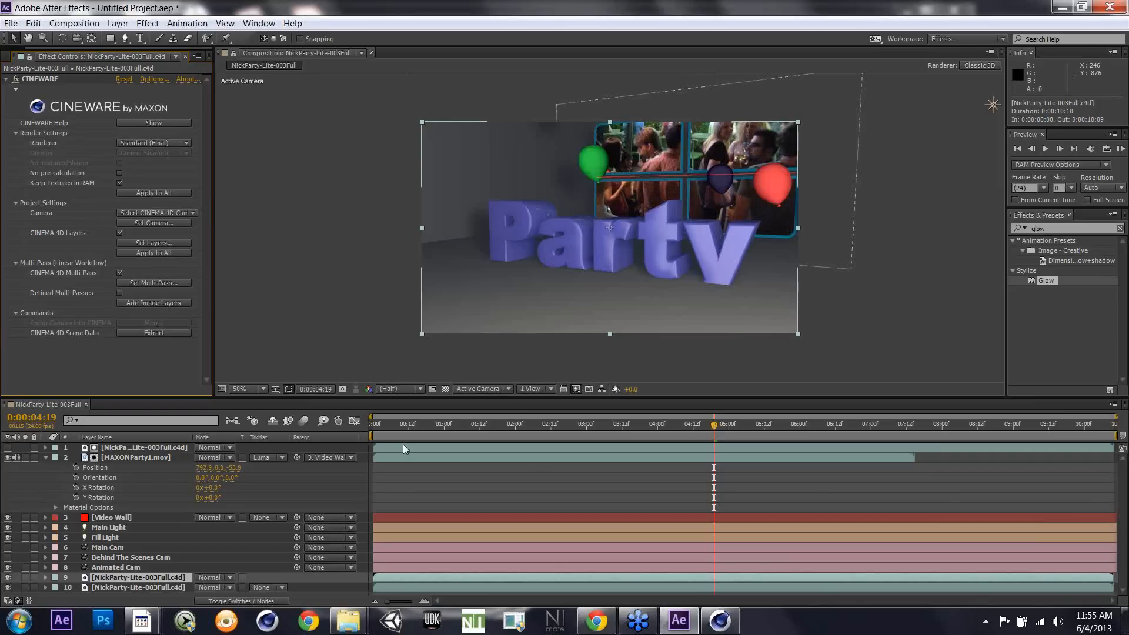
Step: Examine the composite without the curve adjustment at 0:00:02:16
click(712, 425)
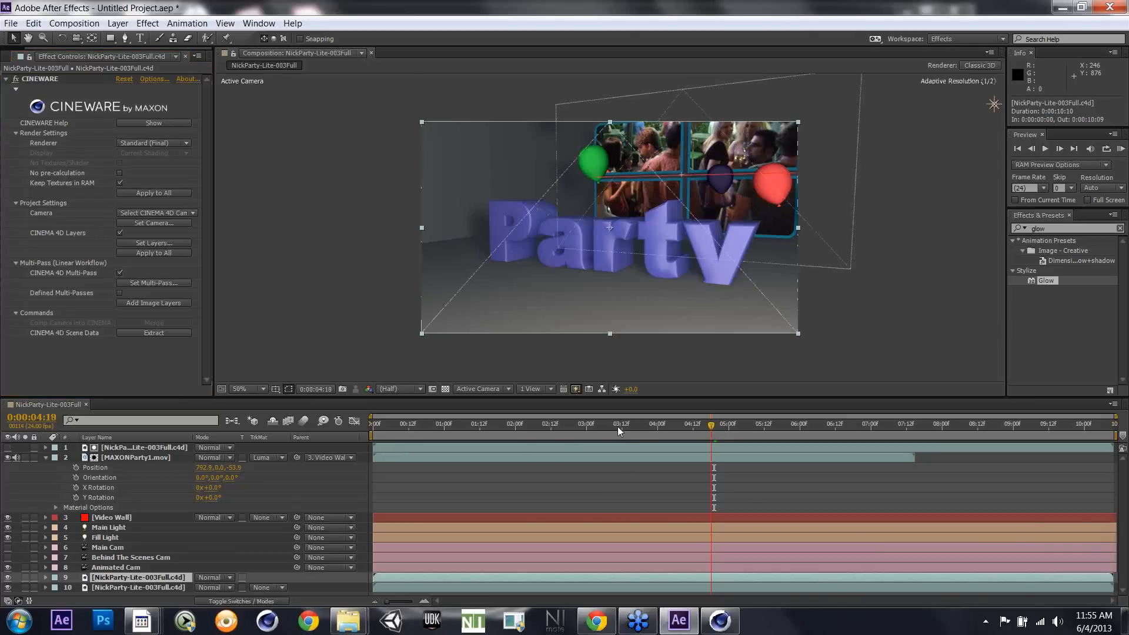
drag(607, 427, 562, 432)
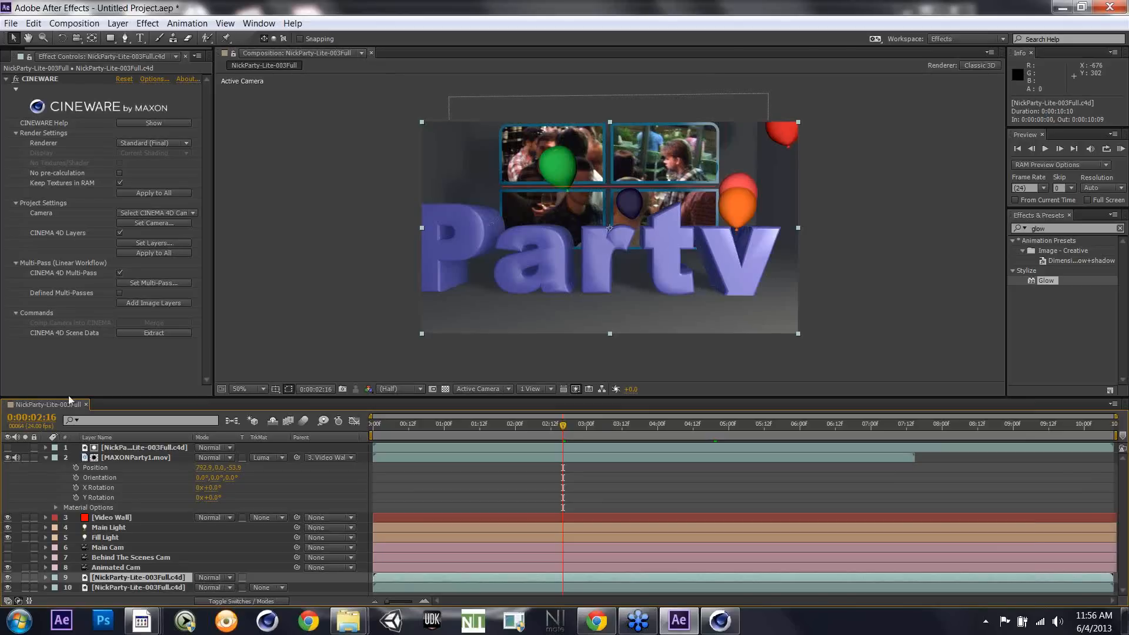
Step: View the computer's drives in Windows Explorer, then return to the After Effects project
click(20, 632)
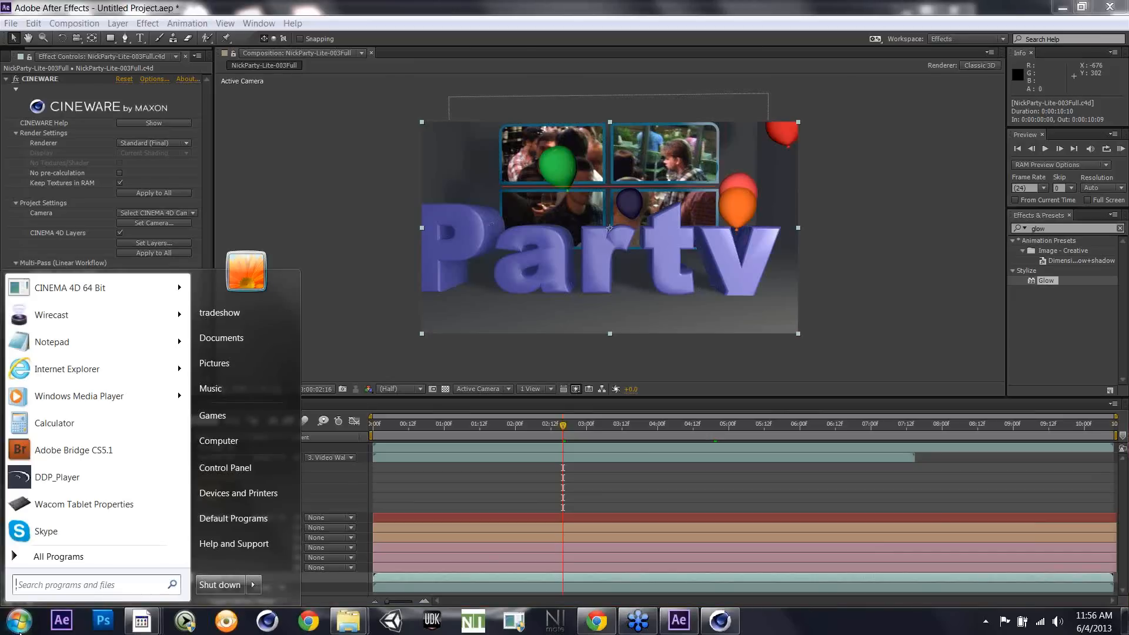
click(245, 446)
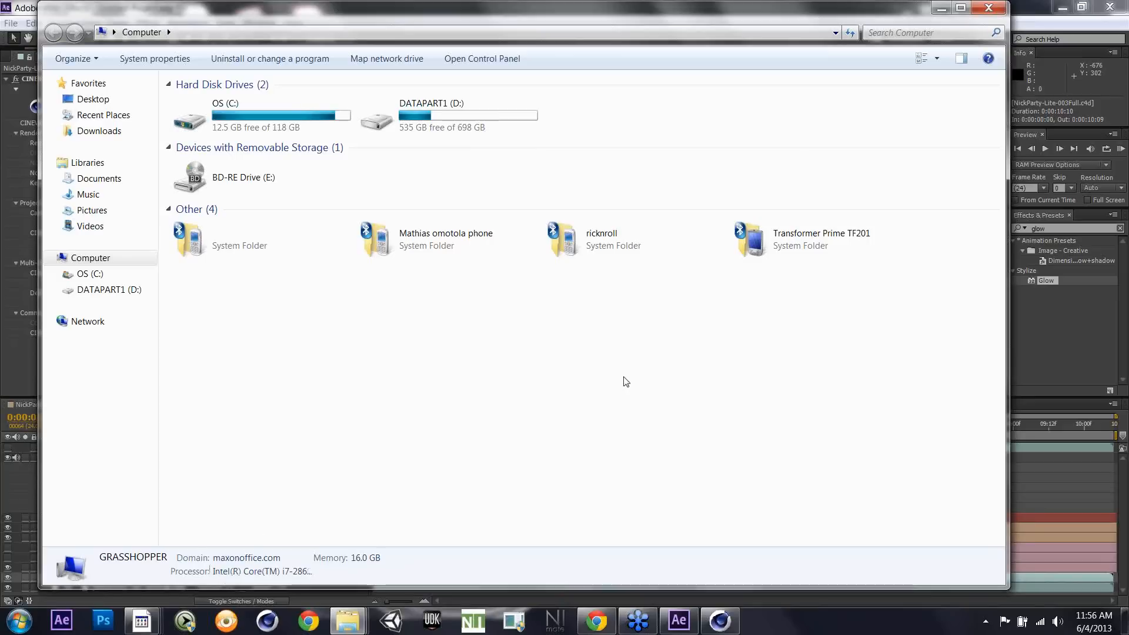
click(940, 8)
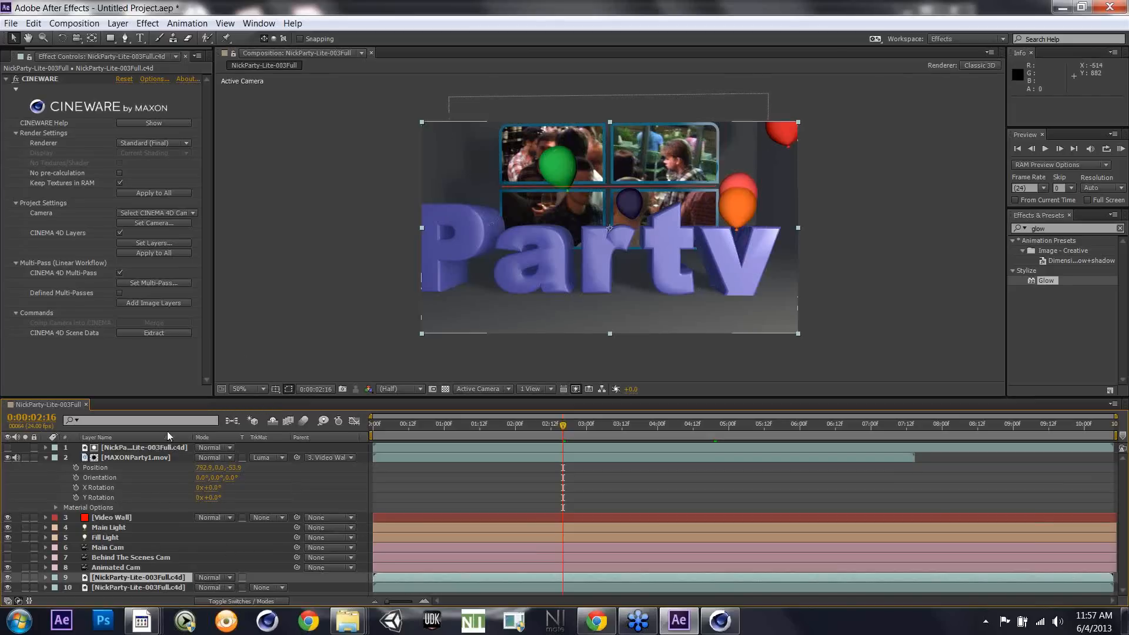
Step: Review the available export options, including the MAXON CINEMA 4D Exporter, and deselect all layers
click(11, 25)
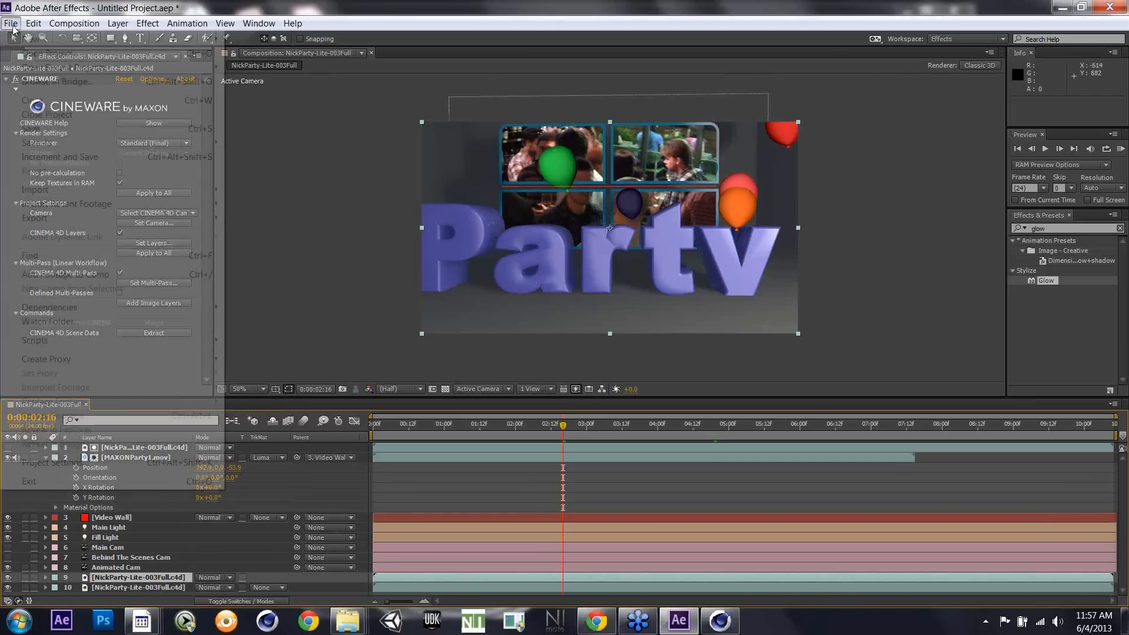
mouse_move(81, 223)
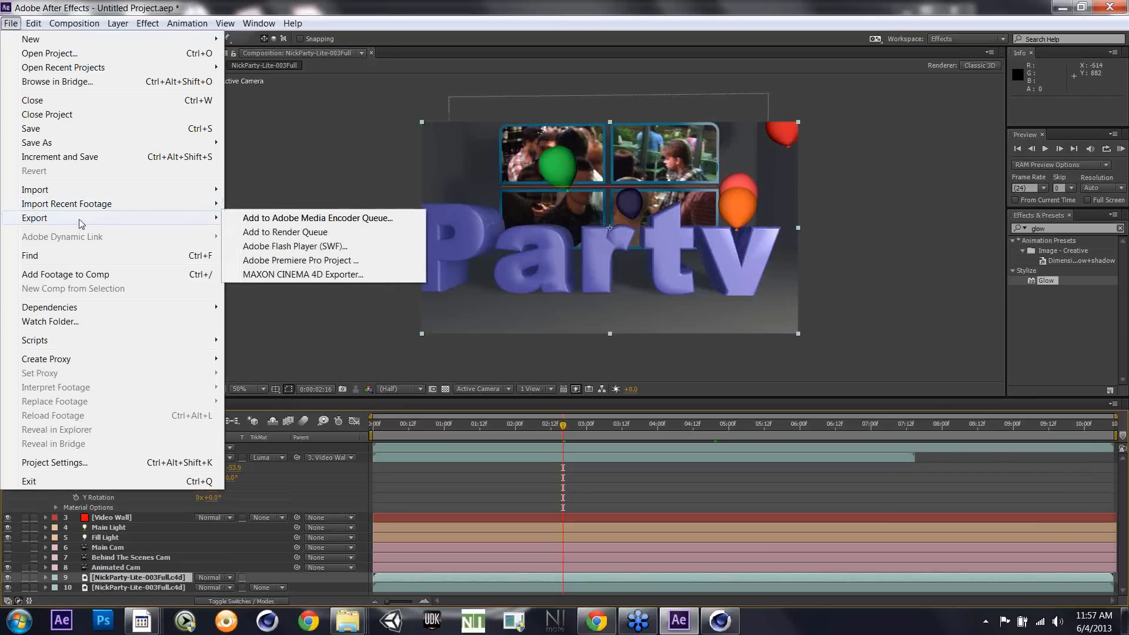
click(357, 355)
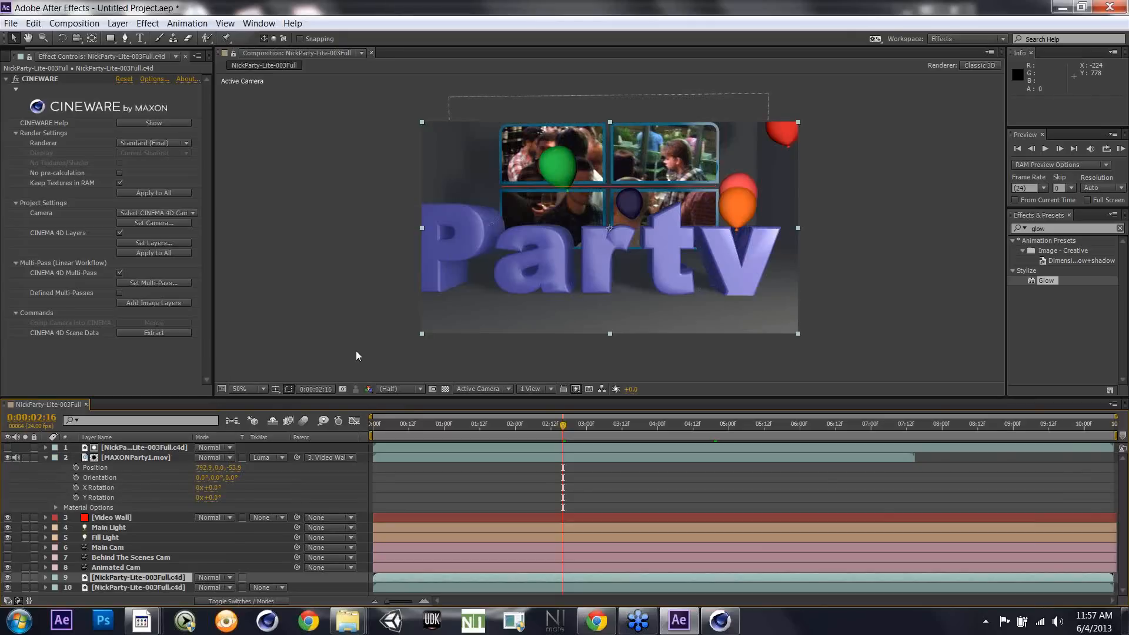
click(357, 355)
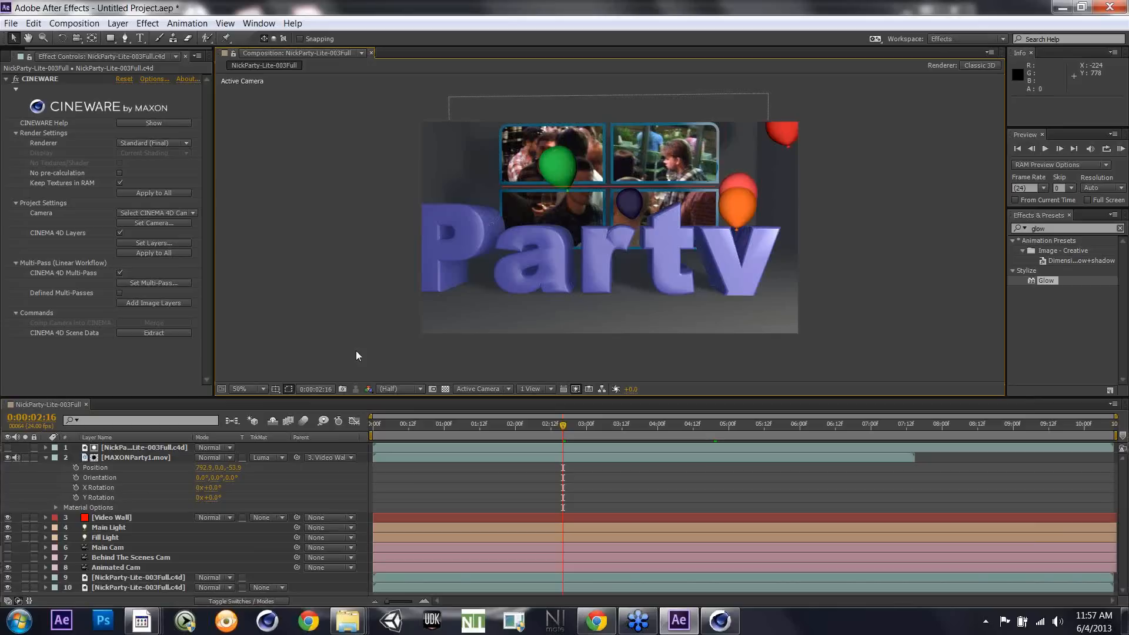
click(356, 351)
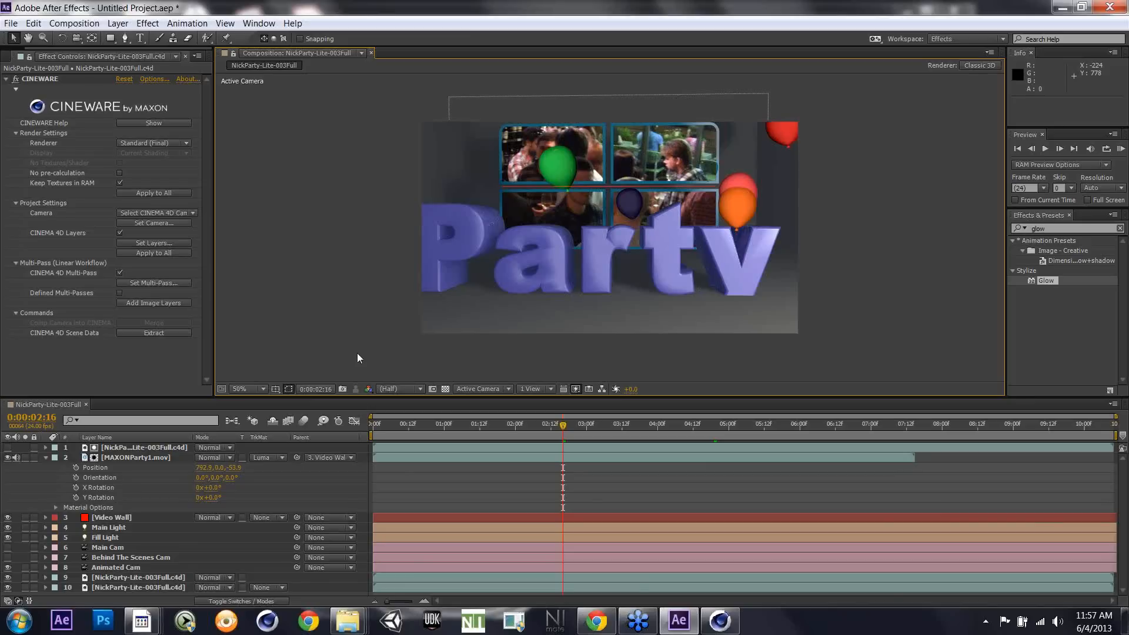
Step: Examine the composite at 0:00:06:02 and 0:00:05:00
click(714, 428)
drag(718, 429, 807, 440)
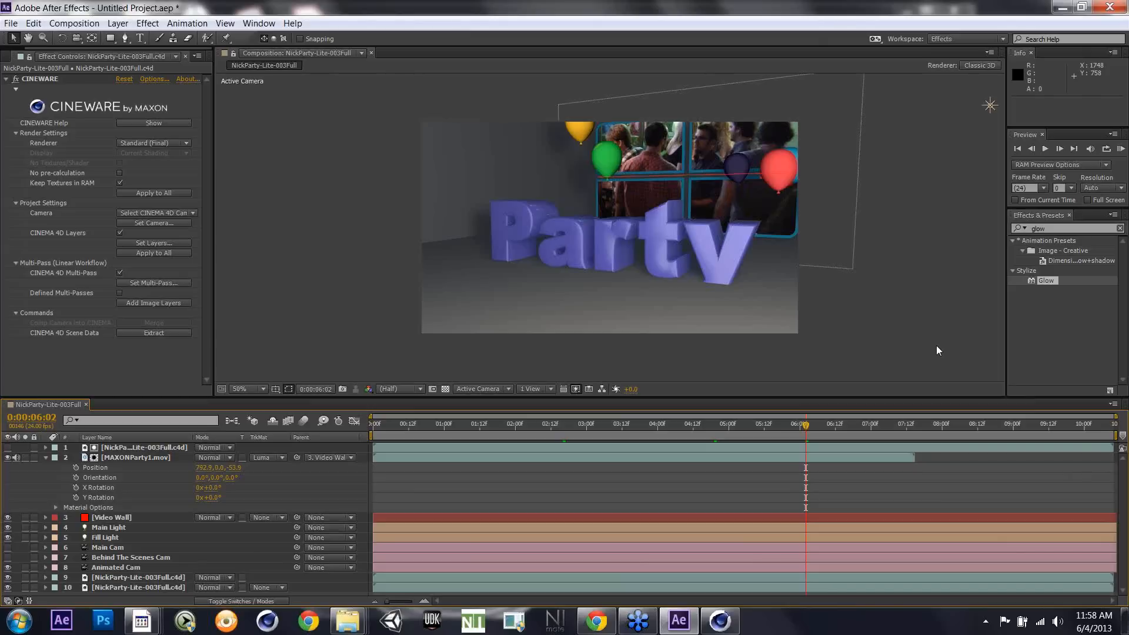
drag(806, 425, 800, 424)
click(728, 424)
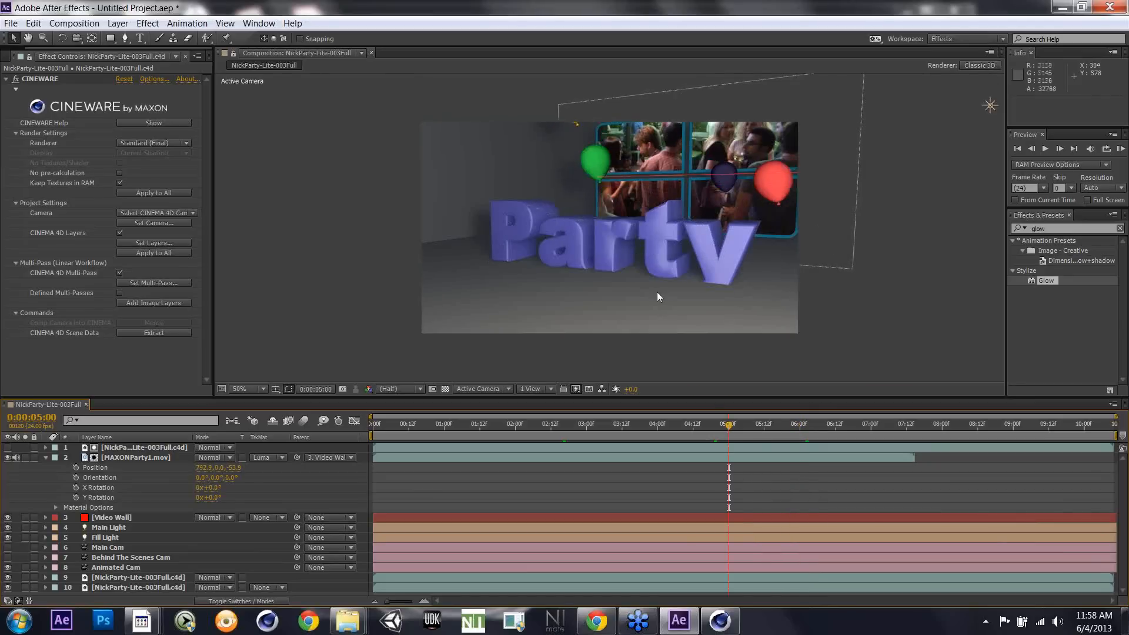
key(super+e)
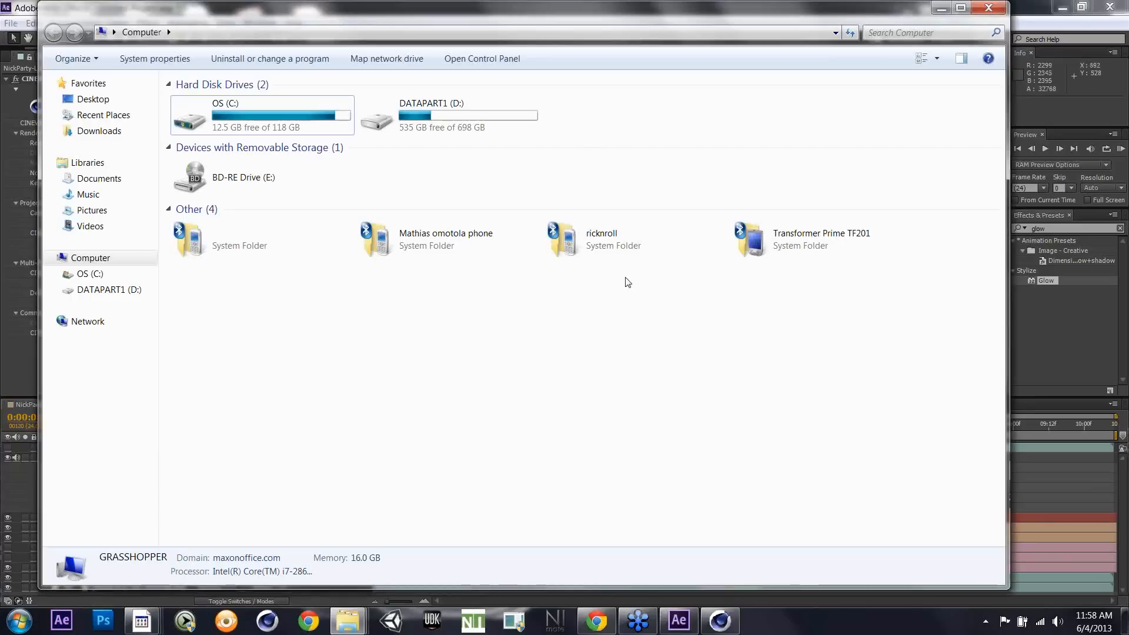
key(alt+Tab)
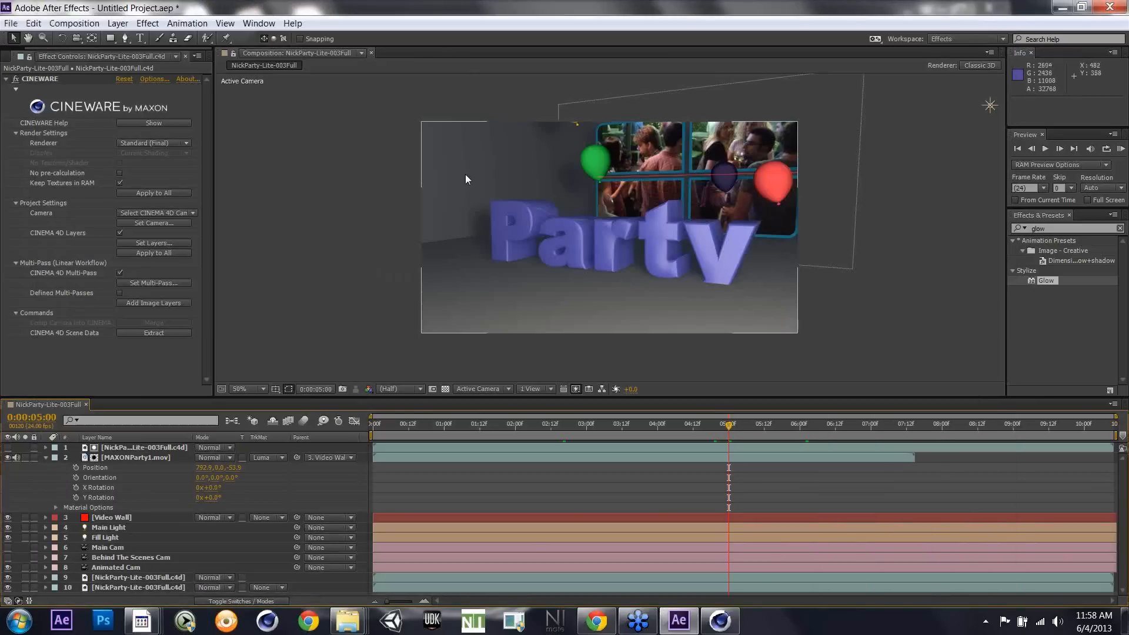
click(16, 133)
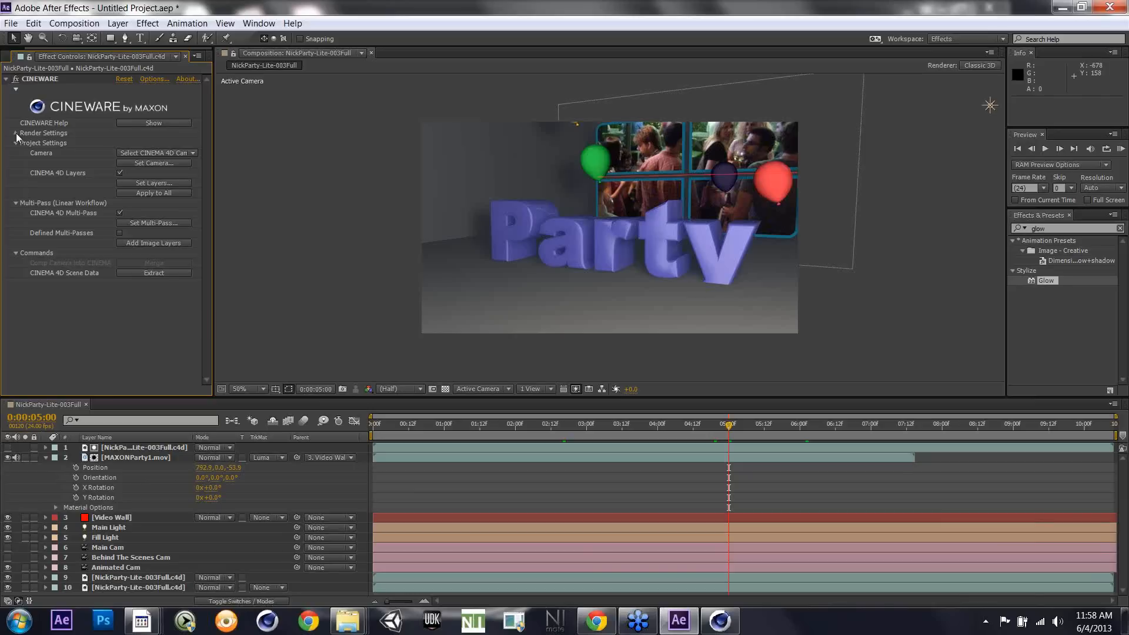
click(15, 133)
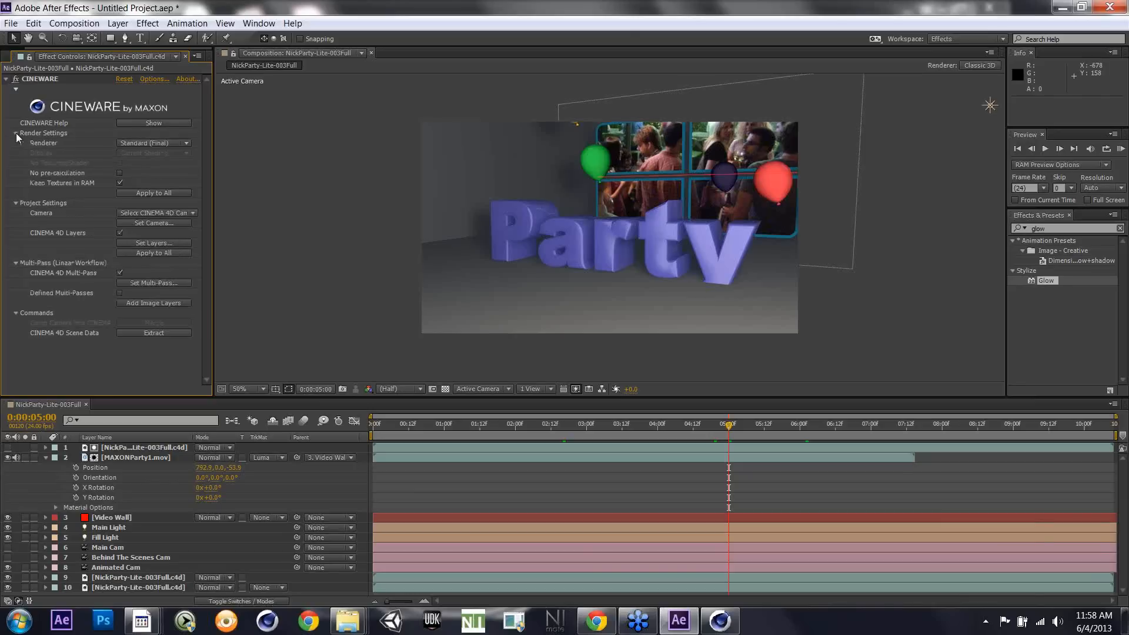
click(16, 133)
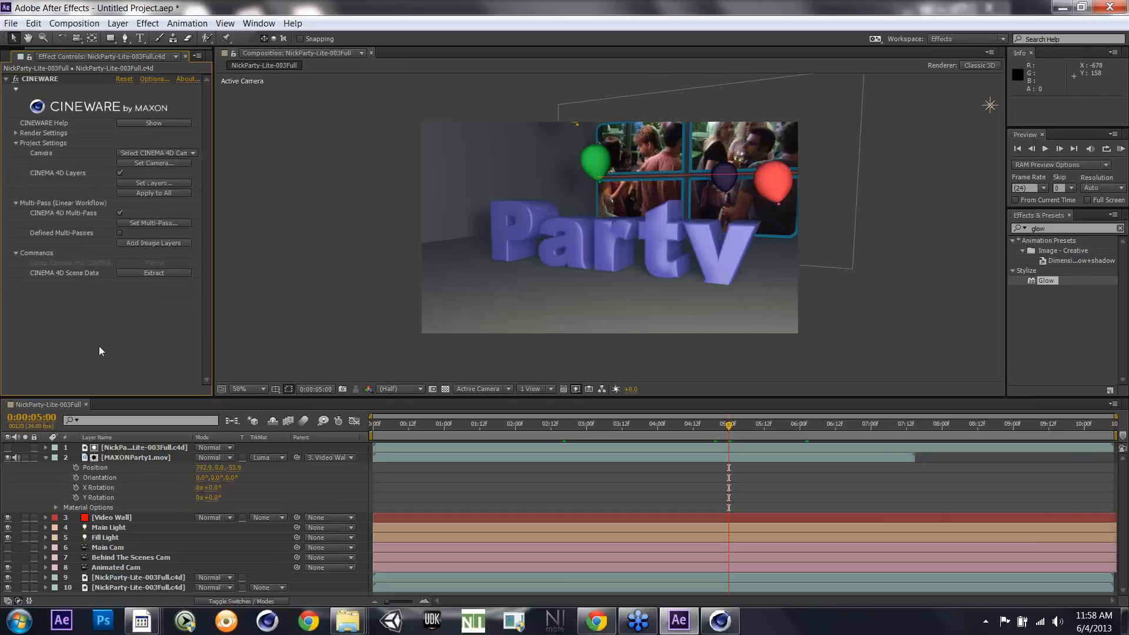
Step: Toggle the visibility of the MAXONParty1.mov layer and the layers beneath it to check what each contributes
click(117, 456)
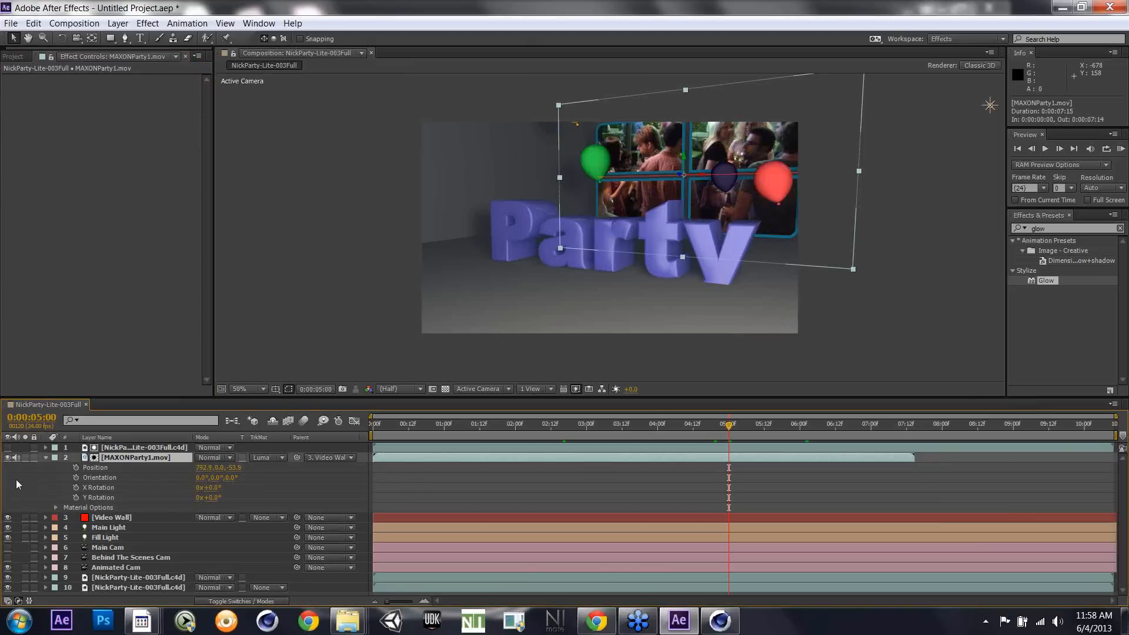
click(8, 458)
click(8, 459)
click(8, 570)
click(8, 569)
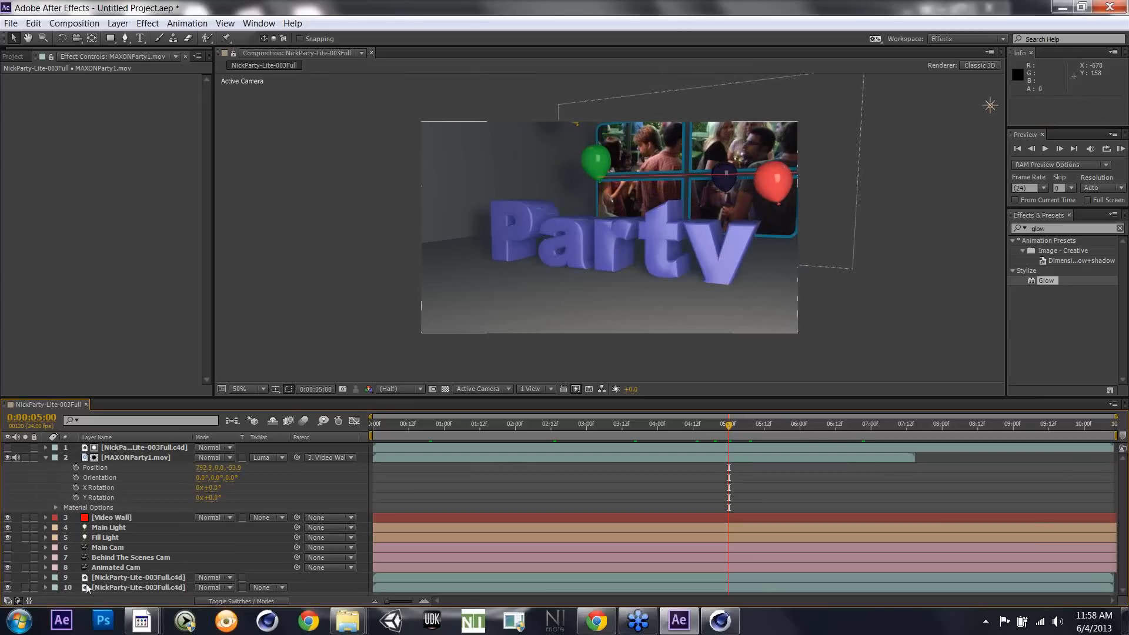
Step: Delete the upper NickParty-Lite-003Full.c4d copy and exclude Balloons from the remaining copy's CINEMA 4D layers
click(109, 580)
key(Delete)
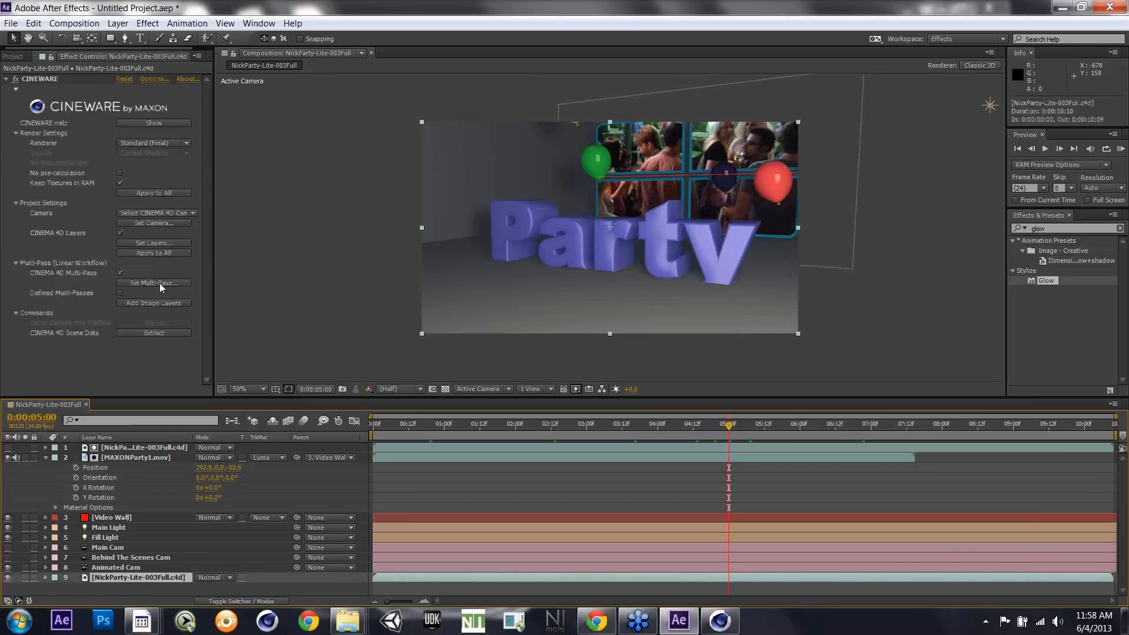
click(165, 241)
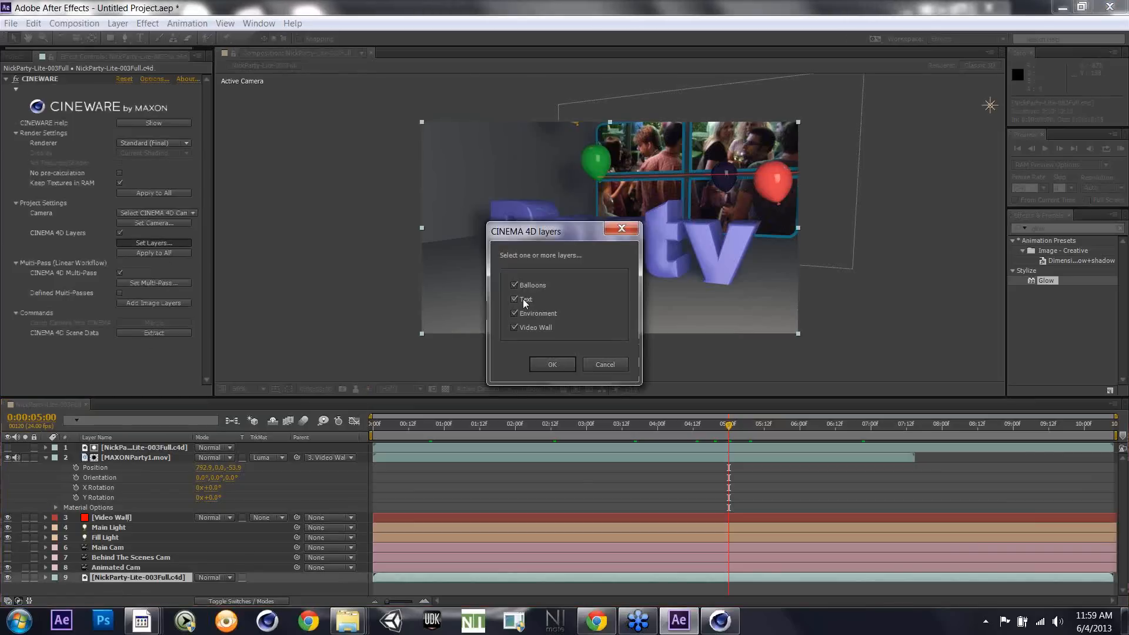
click(547, 370)
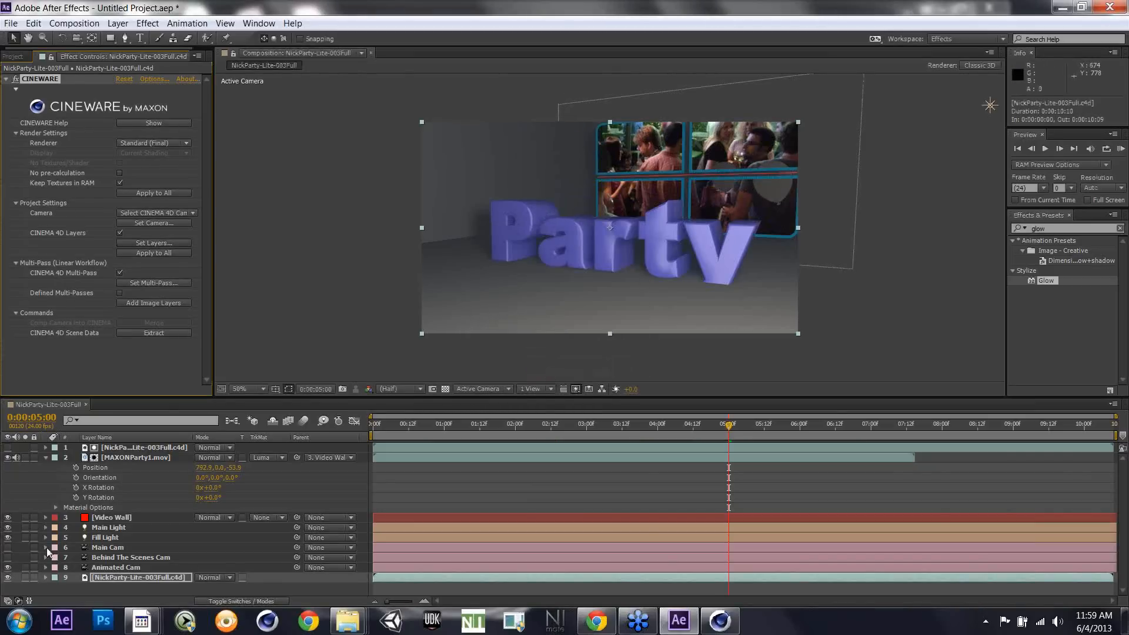
Step: Duplicate the bottommost NickParty-Lite-003Full.c4d layer and limit the upper copy's CINEMA 4D layers to Balloons only
key(ctrl+d)
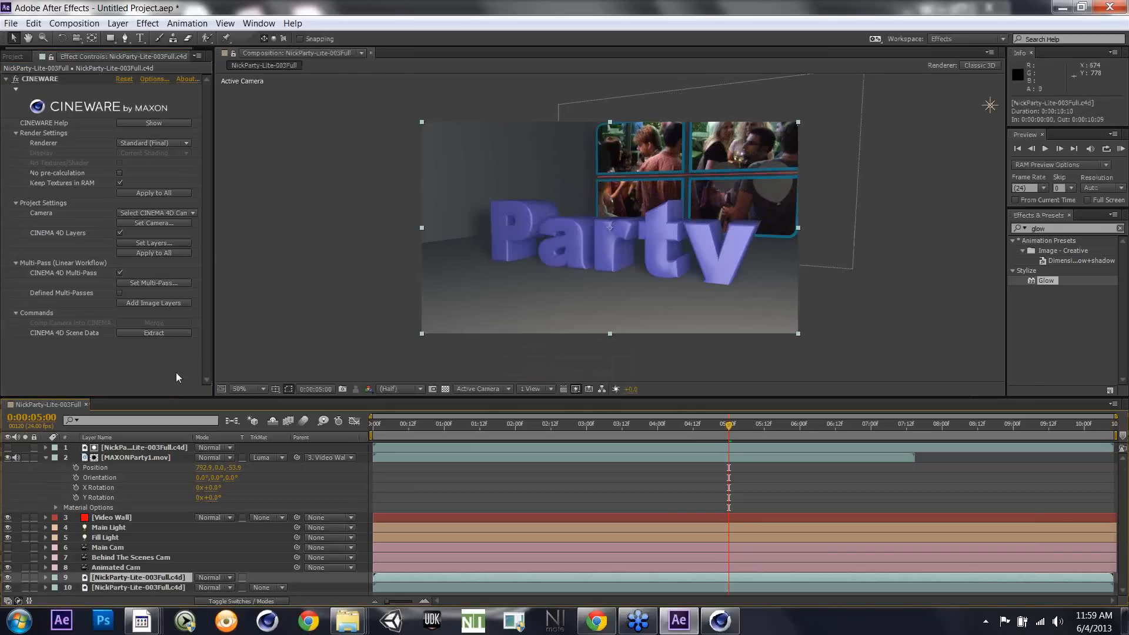
click(164, 243)
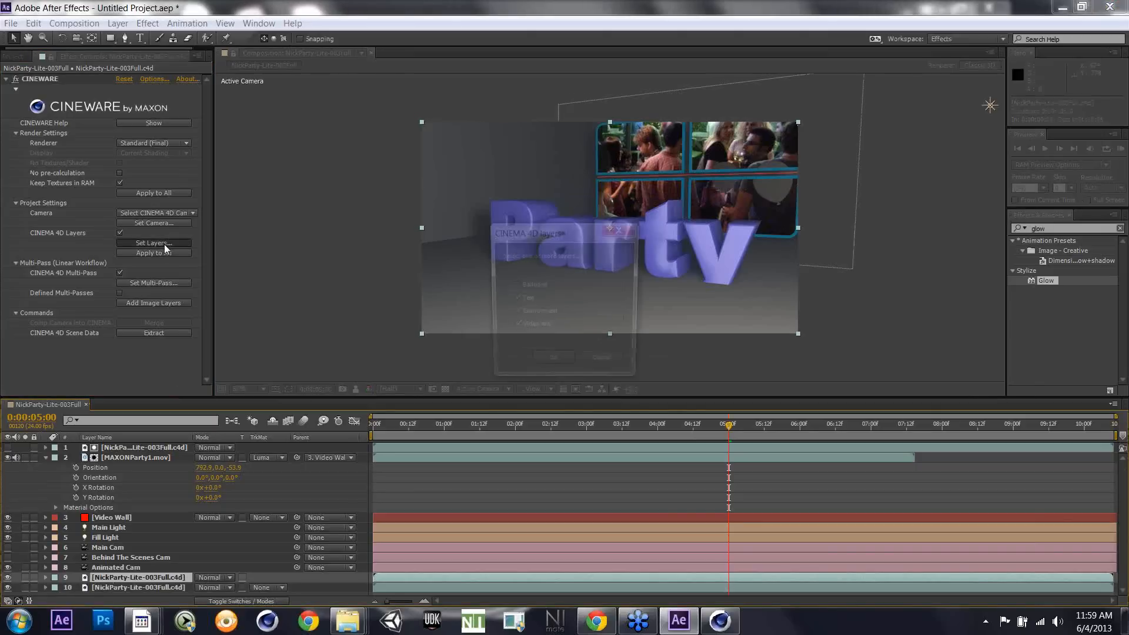
click(514, 285)
click(515, 300)
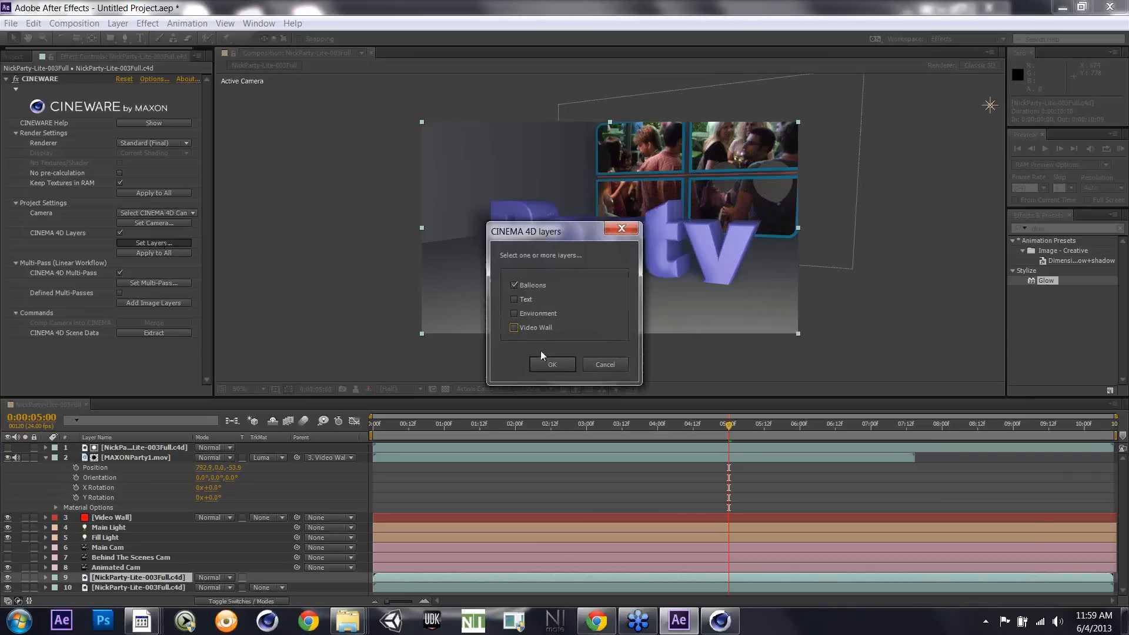
click(549, 365)
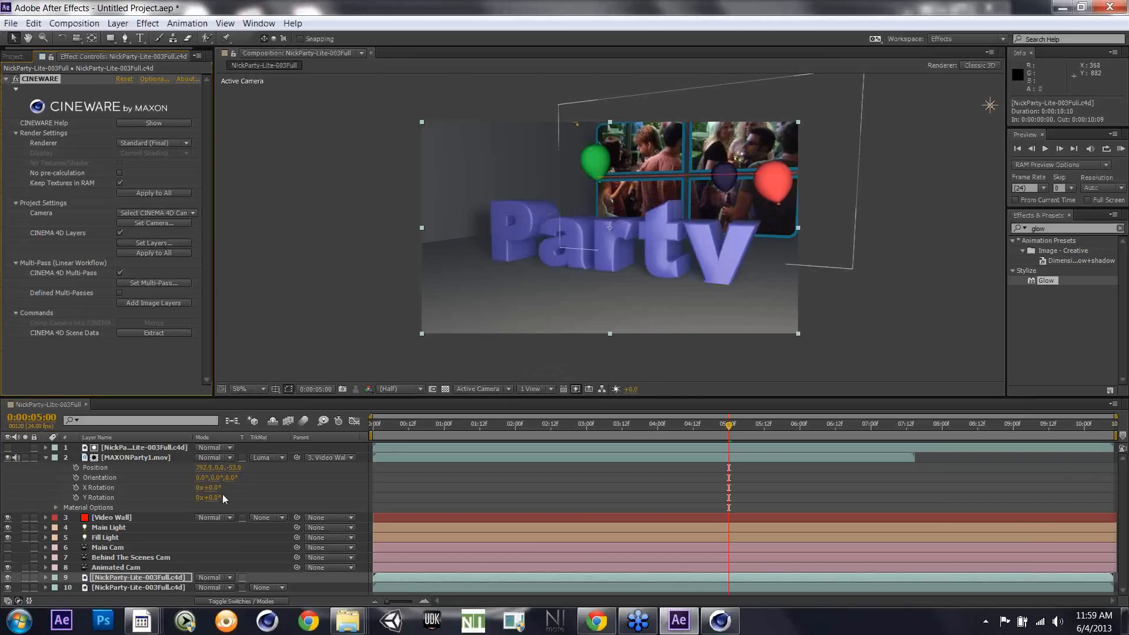
Step: Lower the Balloons copy's opacity so the balloons turn semi-transparent, and check the composite at 0:00:04:12 and 0:00:01:09
key(t)
mouse_move(202, 588)
mouse_down()
mouse_move(151, 581)
mouse_move(221, 589)
mouse_up()
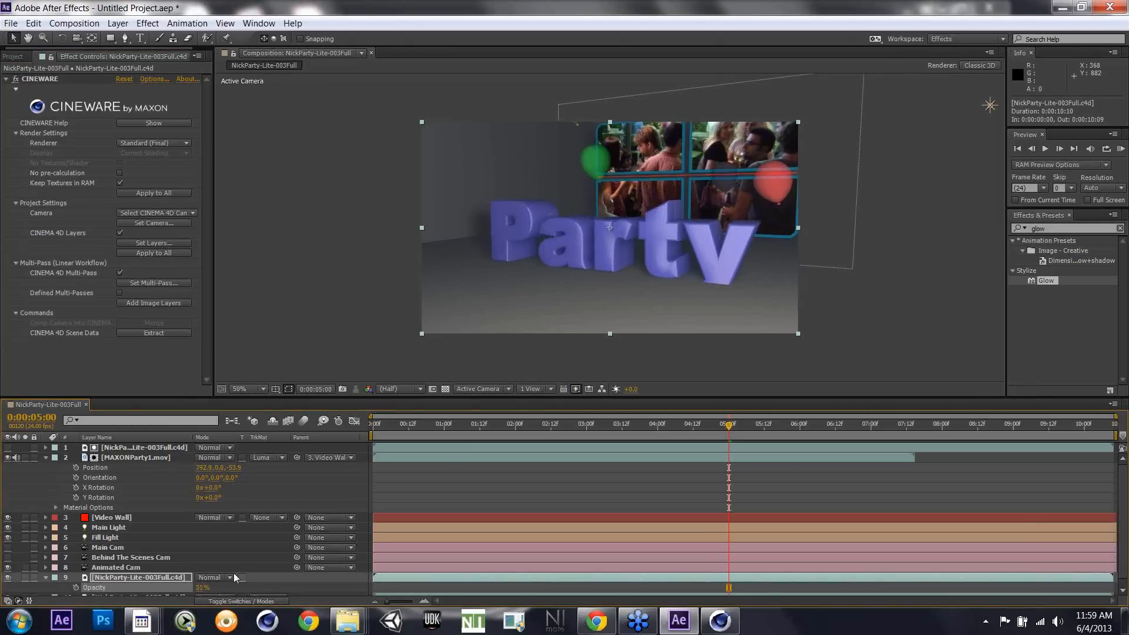
click(693, 425)
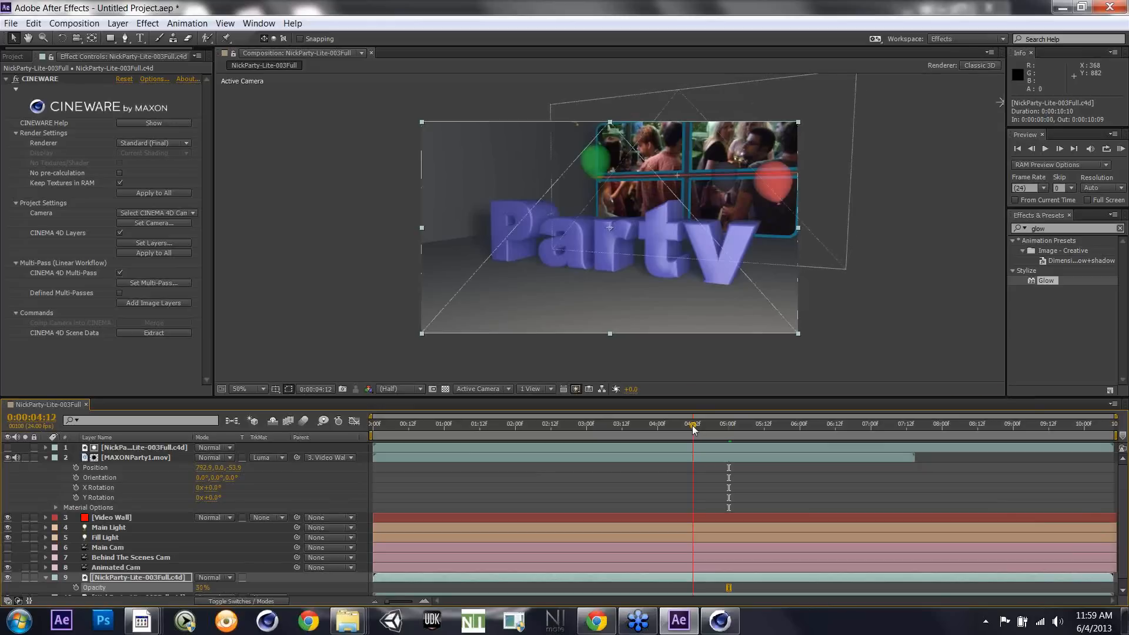
drag(692, 429, 471, 426)
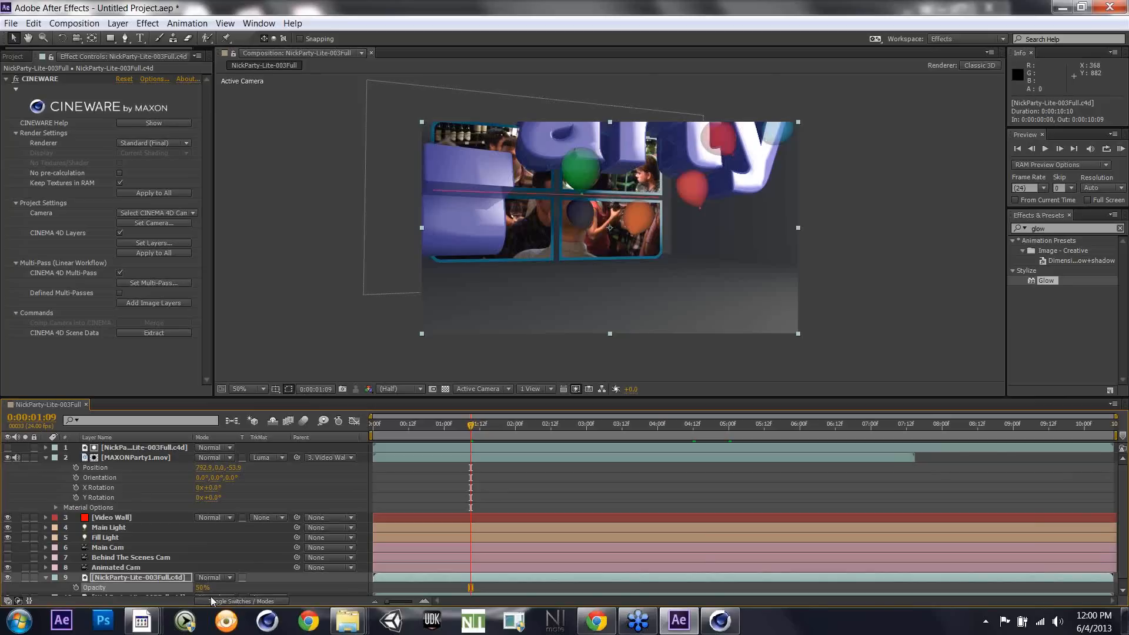
Step: Switch to the NickParty-Lite-003Full.c4d scene in CINEMA 4D Lite
key(alt+Tab)
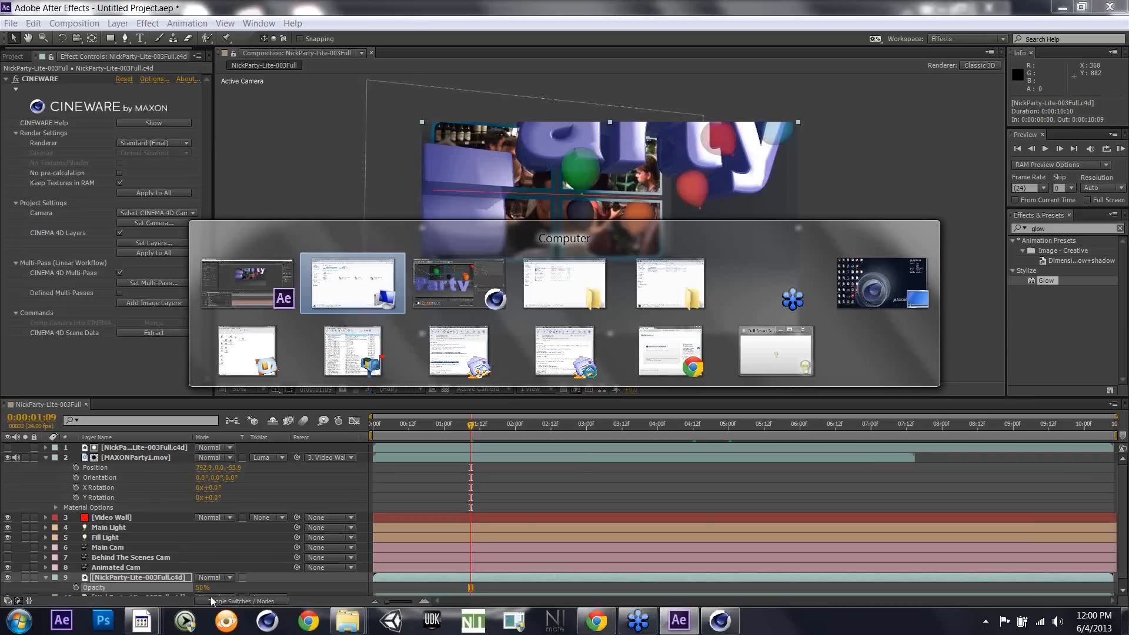
key(alt+Tab)
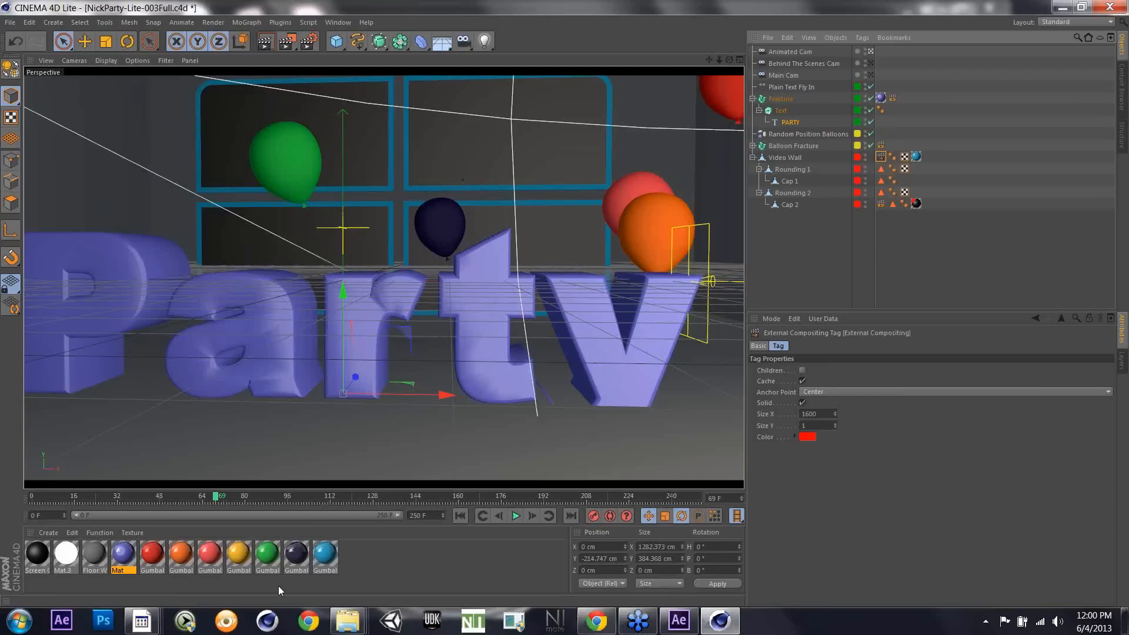
Step: Add a Motion Vector pass to the scene's multi-pass render settings
click(271, 24)
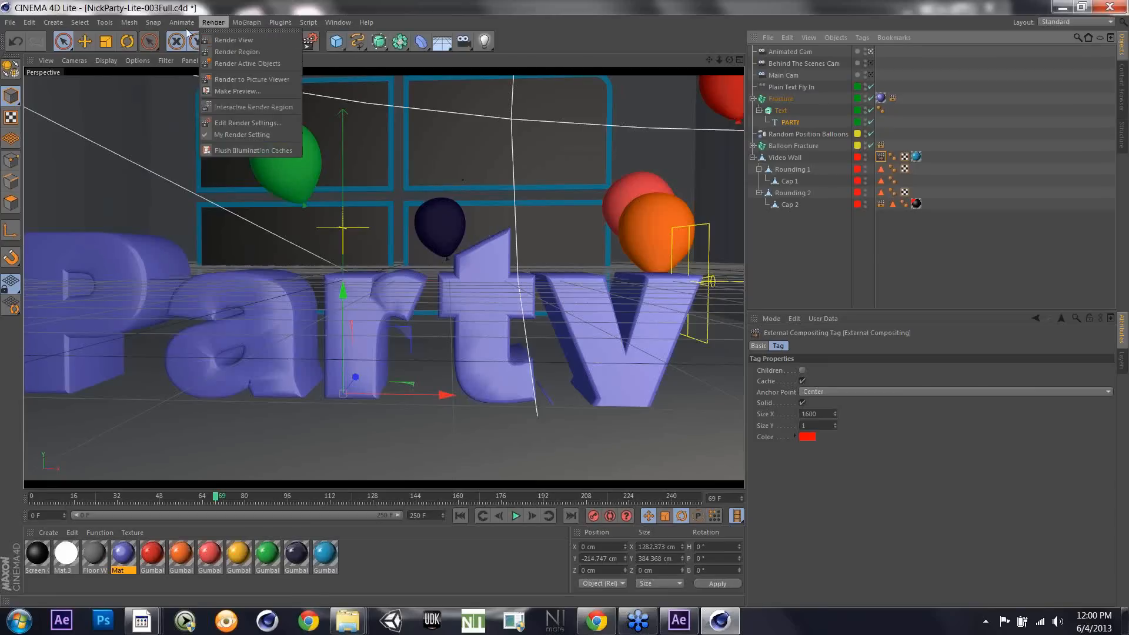
click(180, 140)
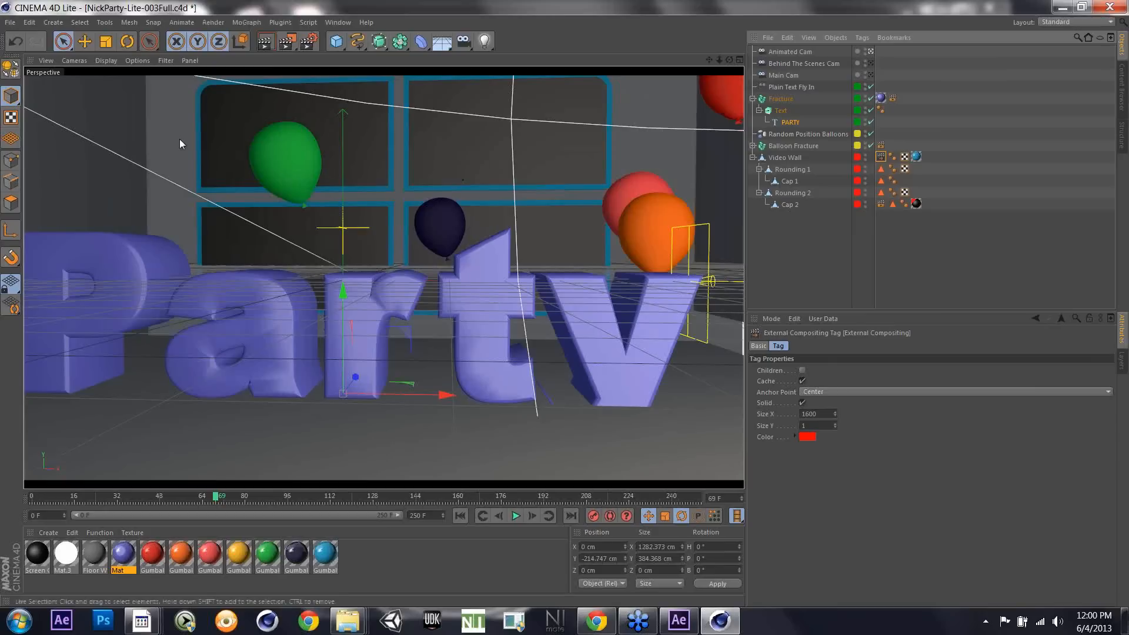
click(306, 43)
click(135, 216)
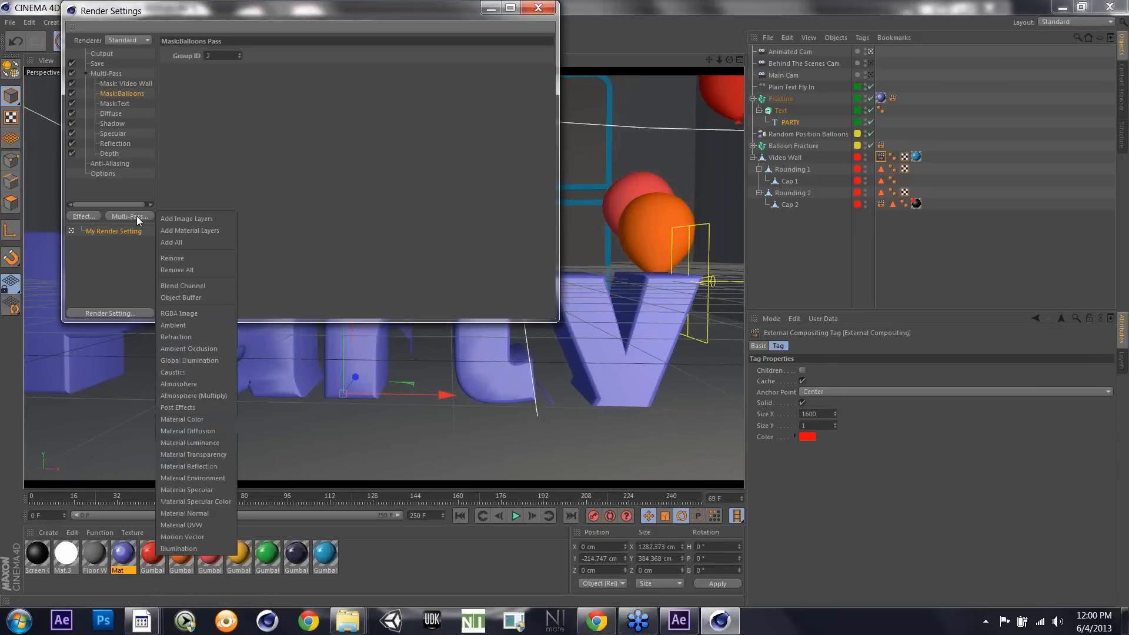
click(212, 537)
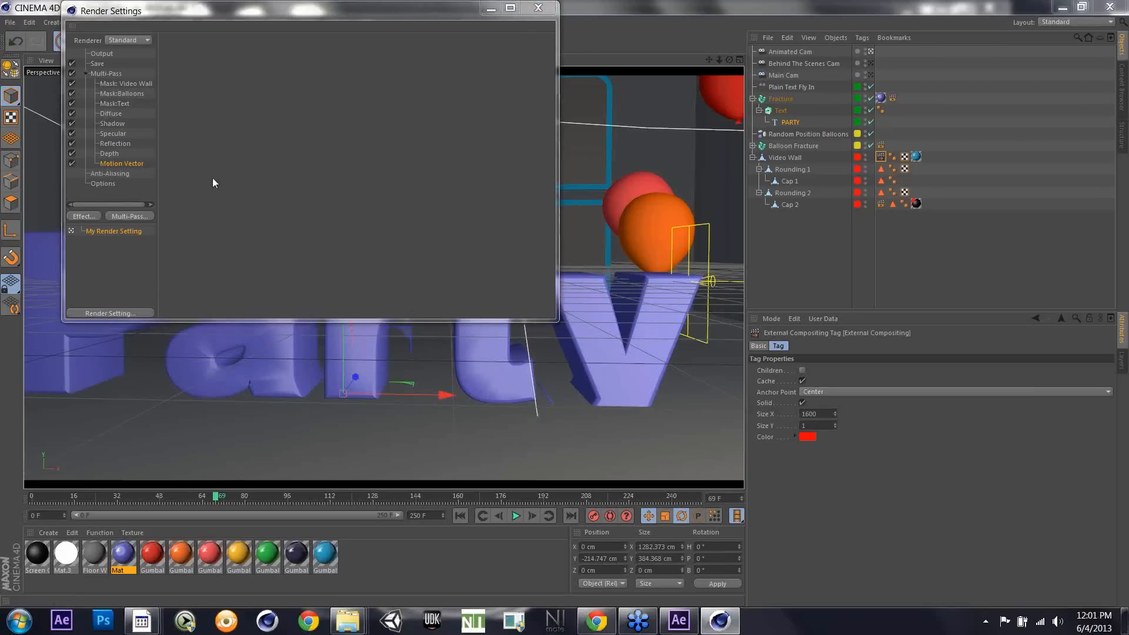
Step: Switch to After Effects, enable defined multi-passes for the NickParty-Lite-003Full.c4d layer 9, and examine its list of selectable passes
key(alt+Tab)
click(113, 578)
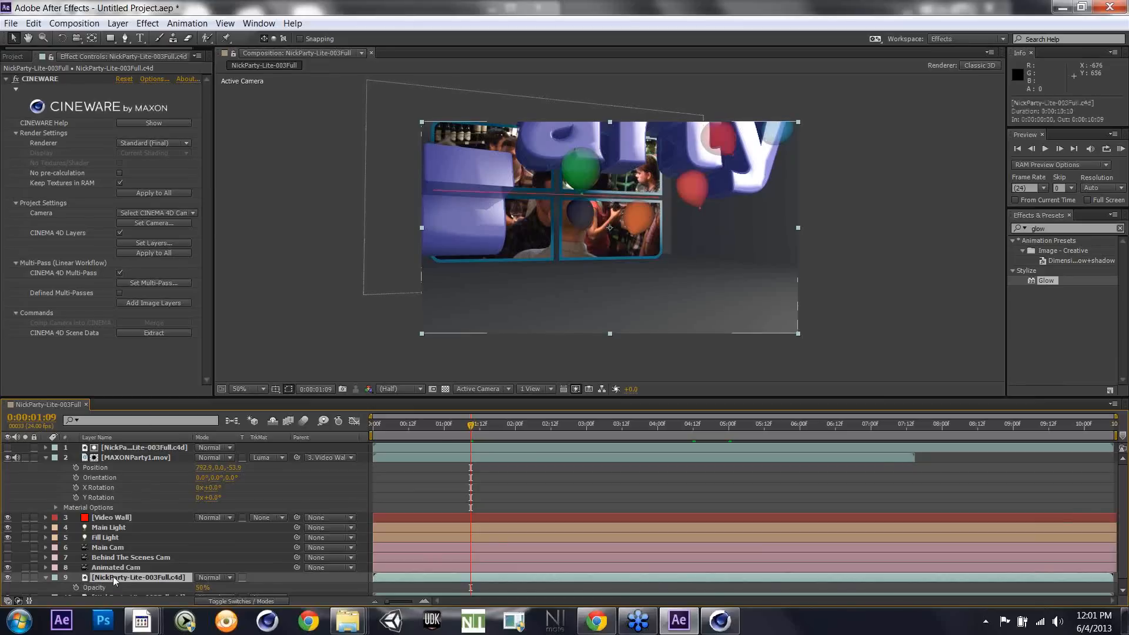
key(t)
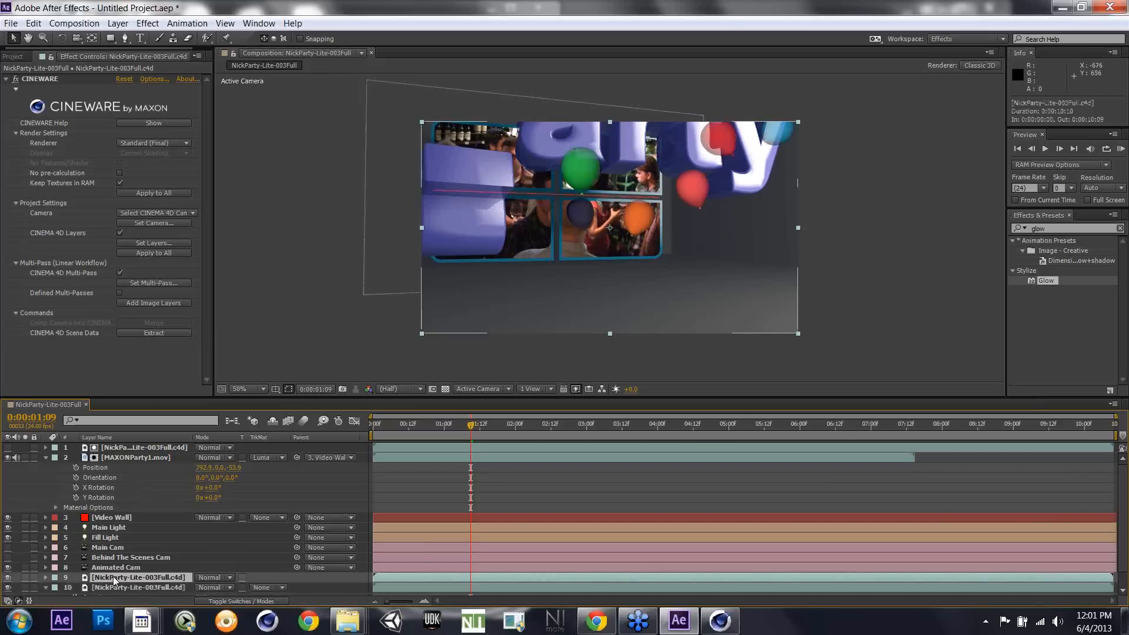
click(120, 292)
click(134, 284)
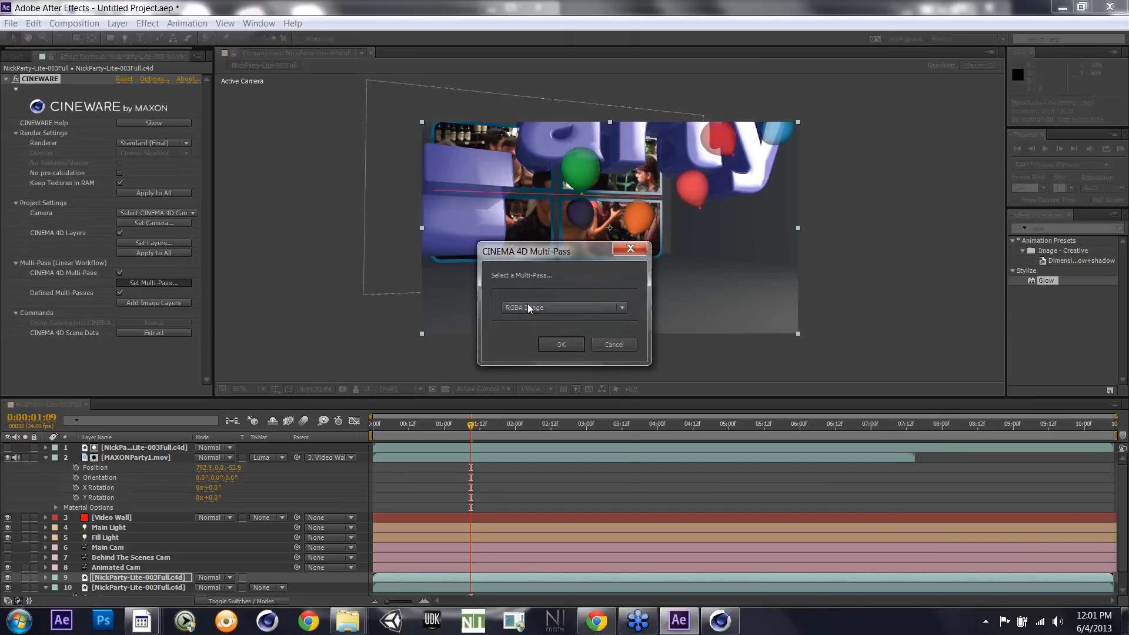
click(527, 304)
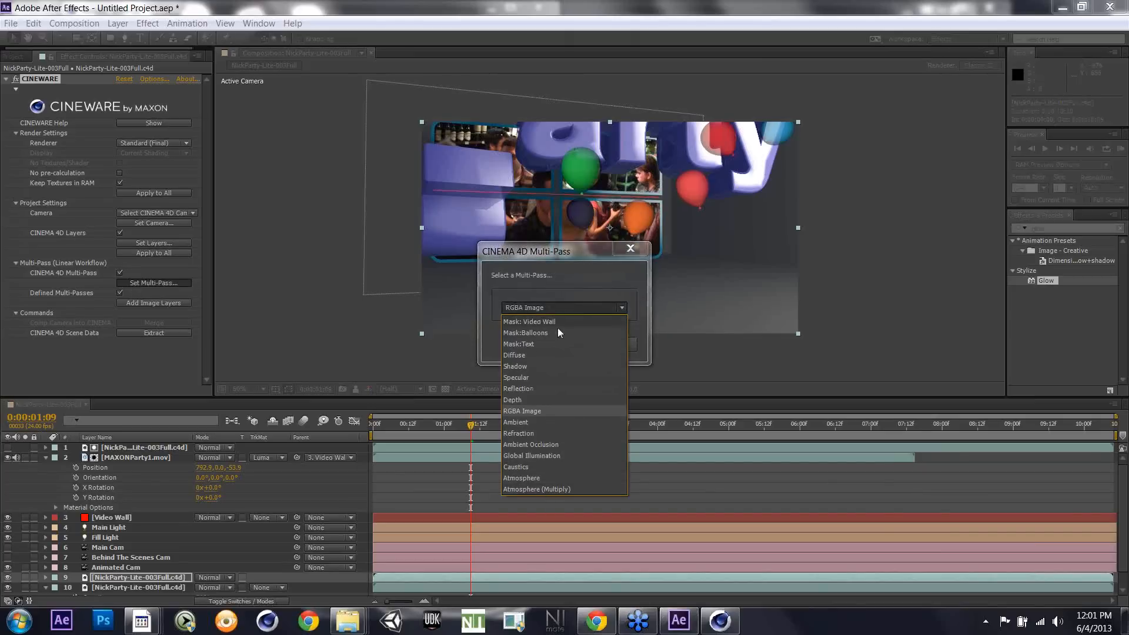
click(597, 285)
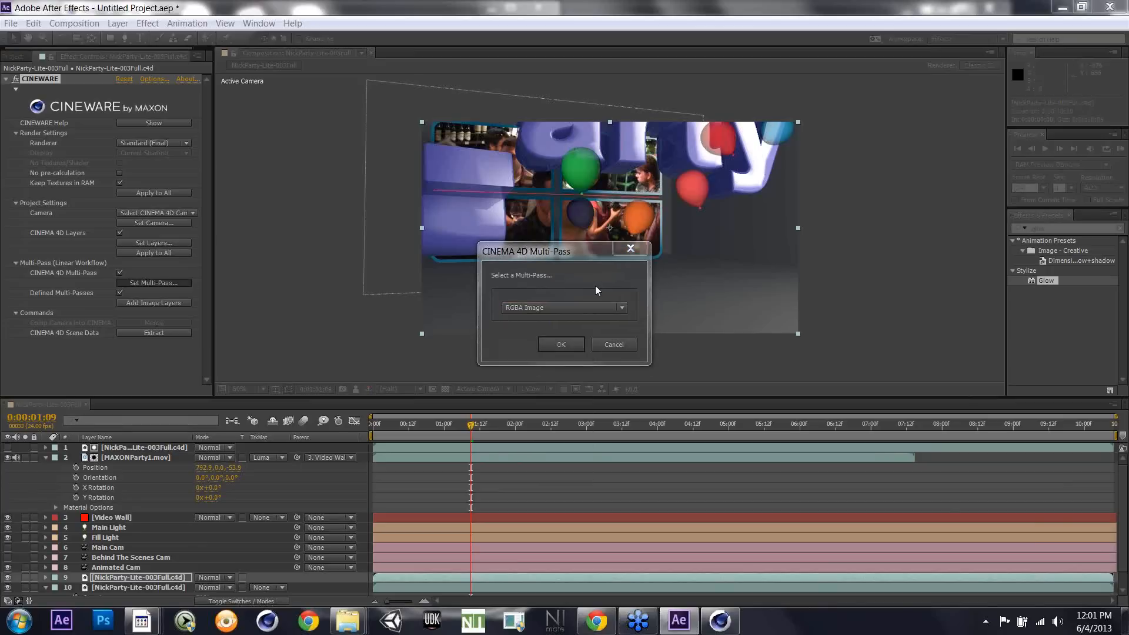
Step: Switch to CINEMA 4D Lite, close the render settings, save the scene, and return to After Effects
key(alt+Tab)
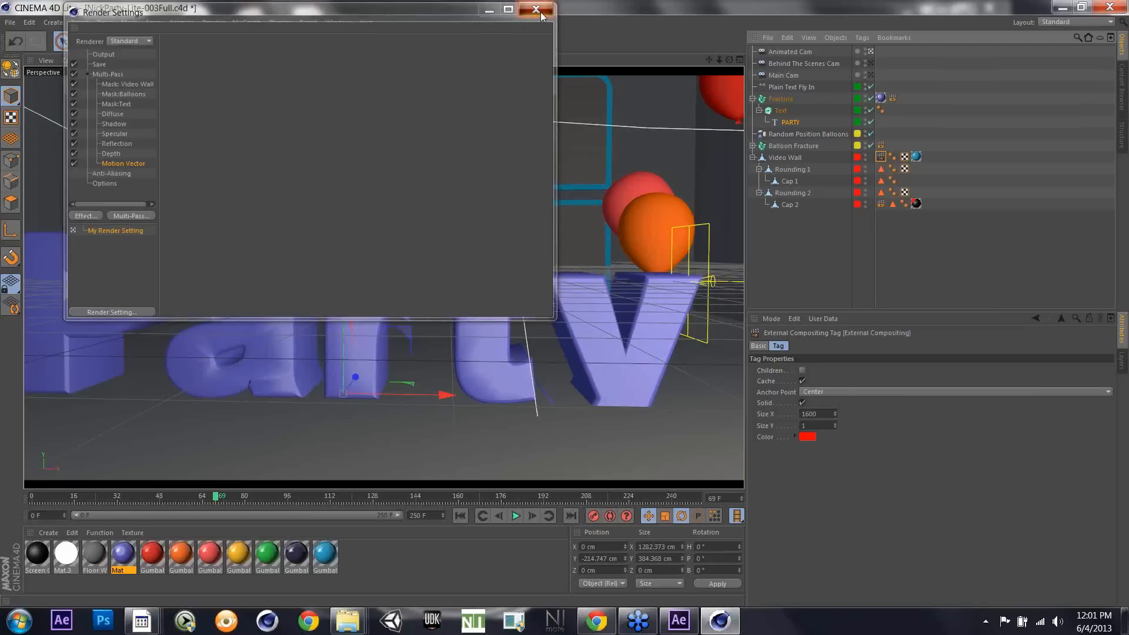
click(539, 11)
key(ctrl+s)
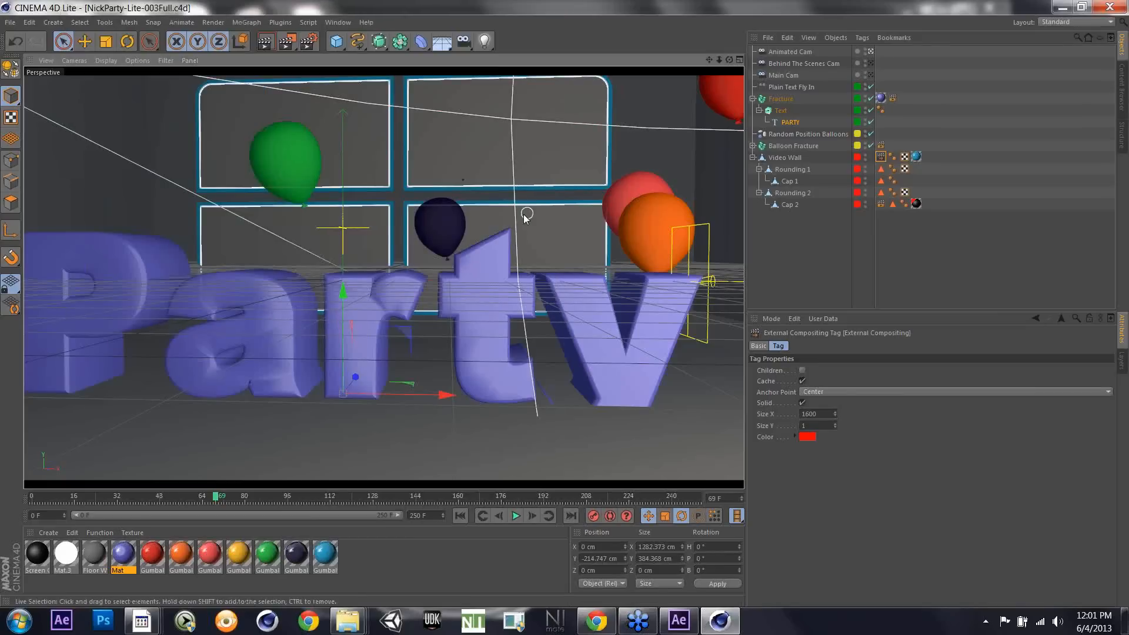
key(alt+Tab)
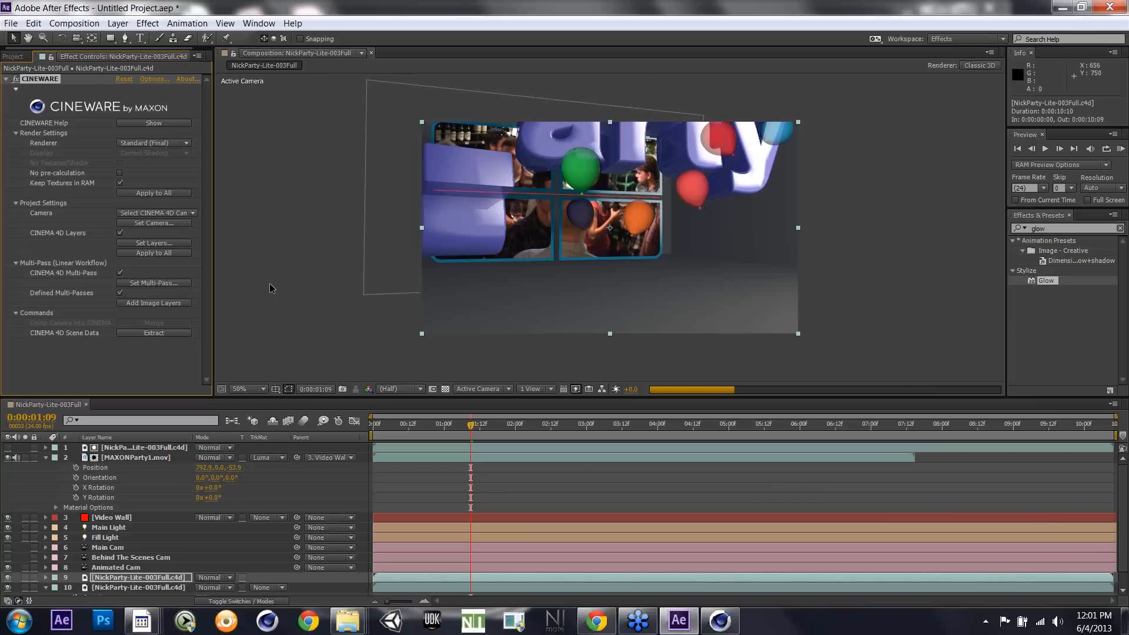
Step: Examine the multi-pass choices for layer 9 again, and leave its pass selection as it is
click(157, 284)
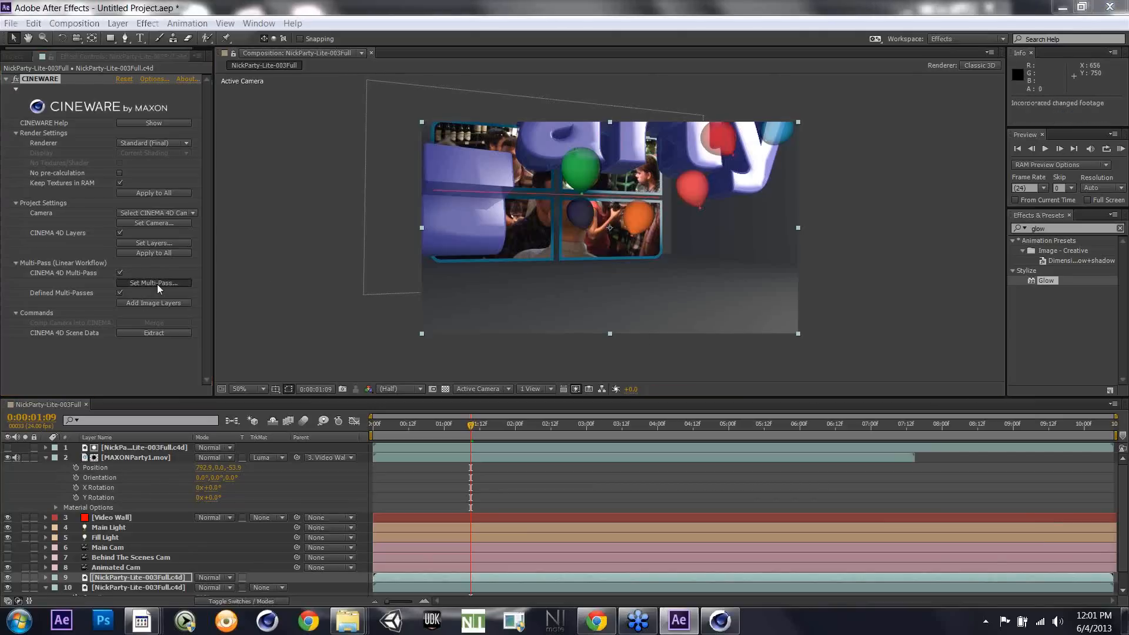
click(622, 307)
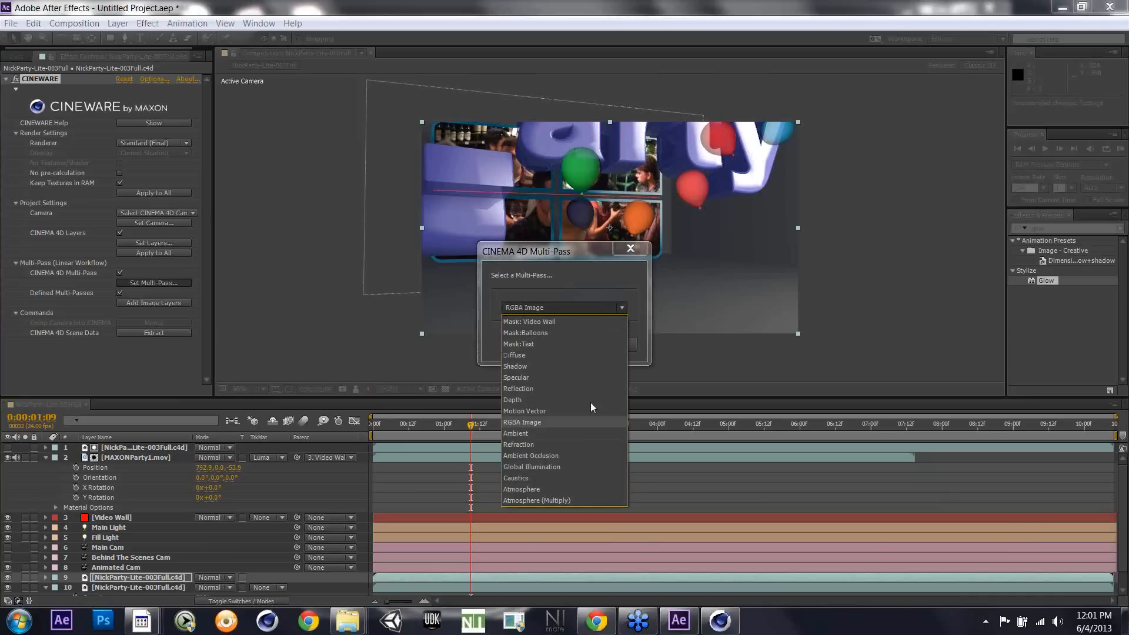
click(631, 308)
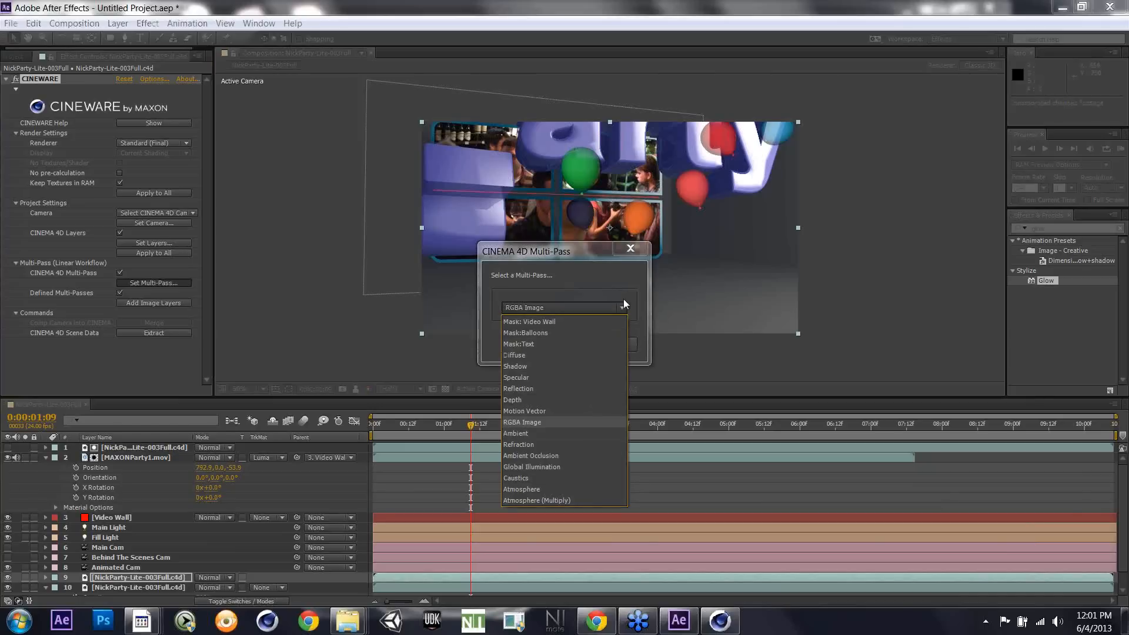
click(630, 249)
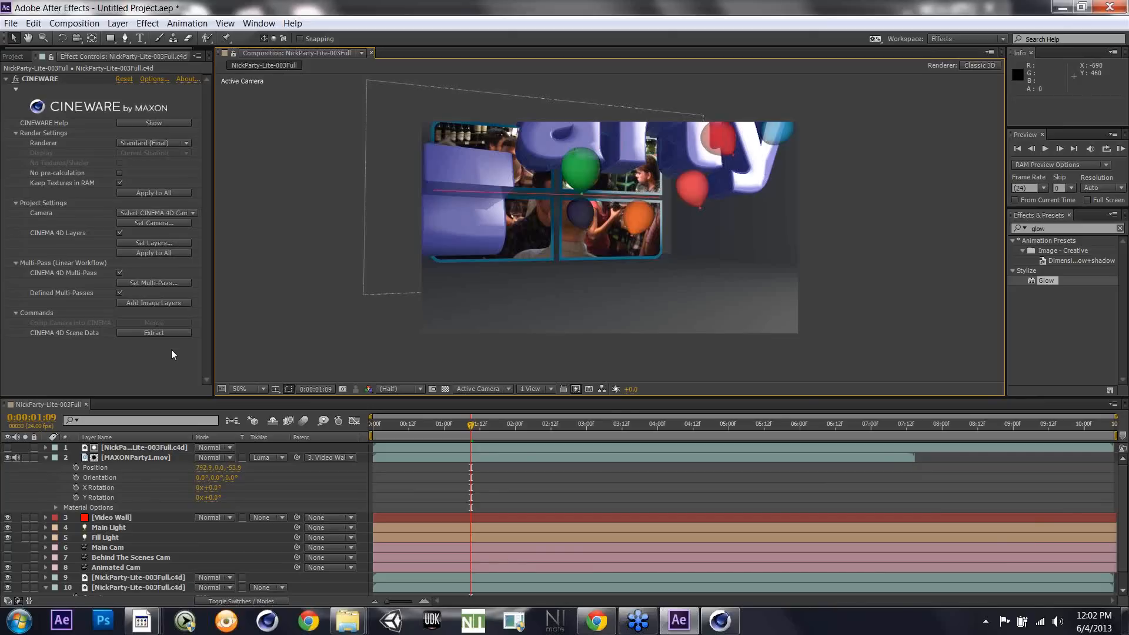
Step: Hide the MAXONParty1.mov, Video Wall, Main Light, Fill Light and Animated Cam layers
click(8, 458)
click(11, 517)
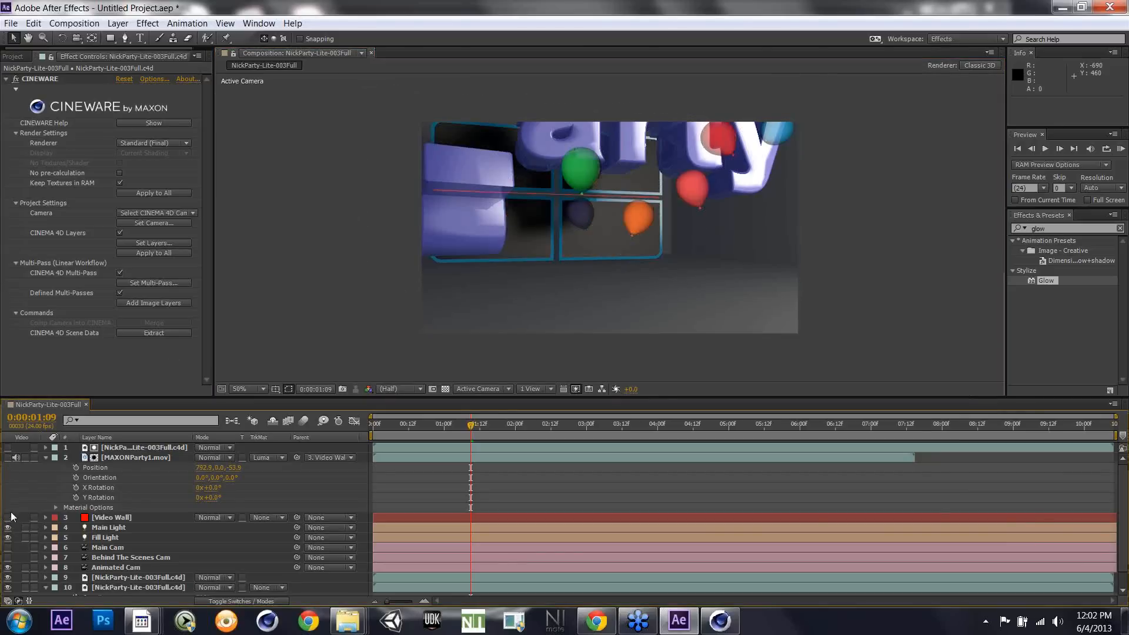
drag(8, 527, 7, 537)
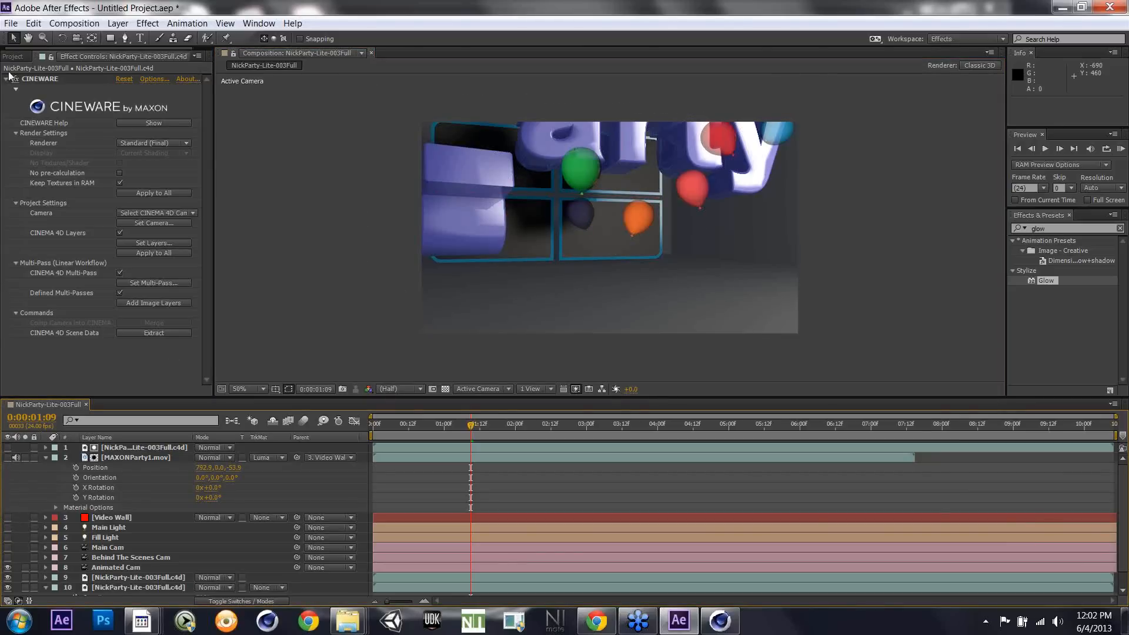
scroll(144, 445, down, 1)
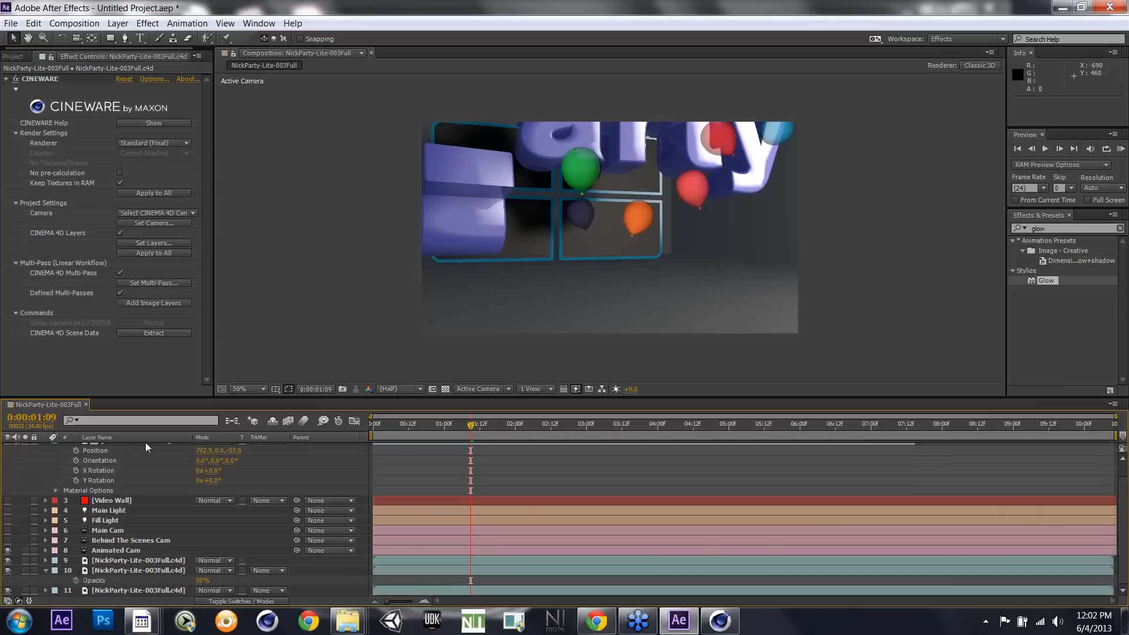
click(8, 570)
click(8, 570)
Step: Show the MAXONParty1.mov layer again and briefly view the topmost NickParty-Lite-003Full.c4d matte layer before hiding it
scroll(52, 461, up, 1)
click(7, 447)
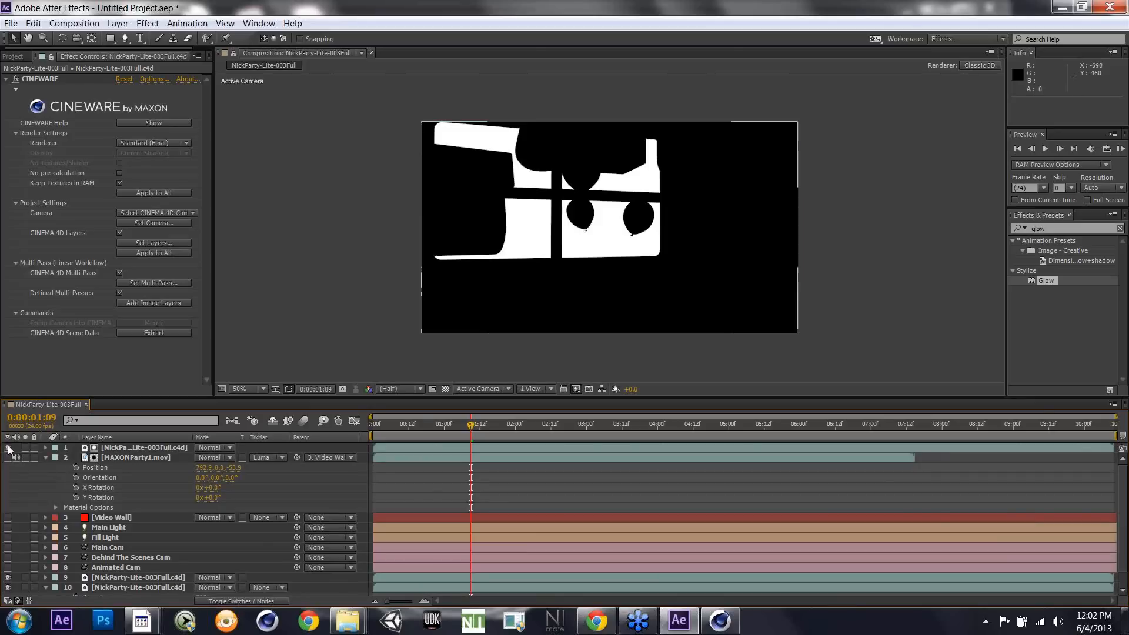
click(7, 457)
click(9, 449)
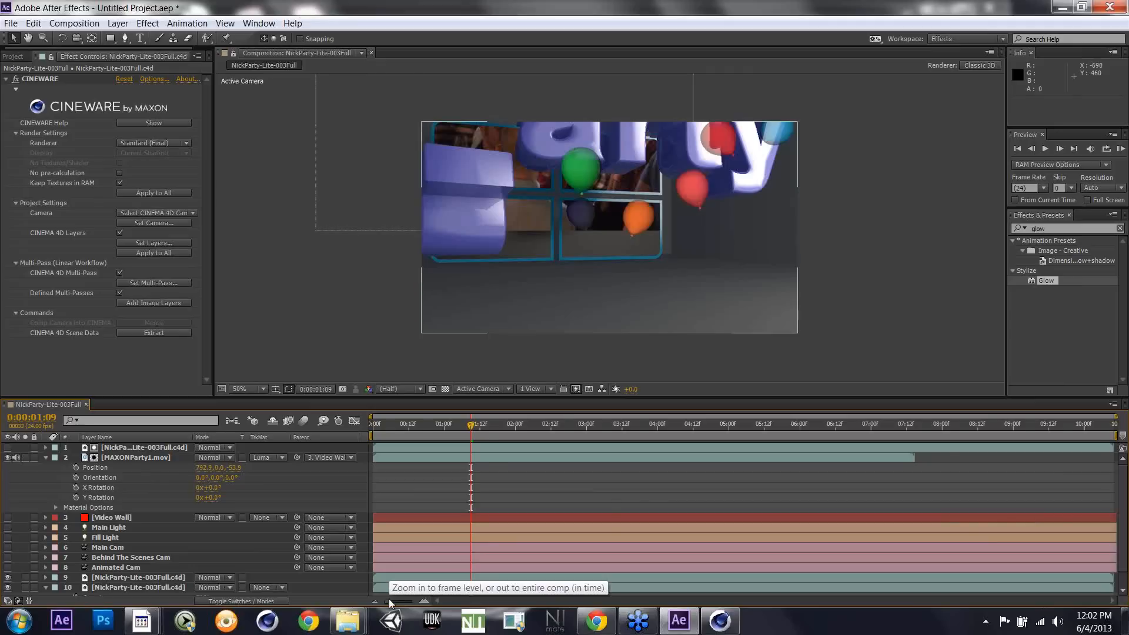
Step: Solo the bottommost NickParty-Lite-003Full.c4d layer
mouse_move(380, 601)
mouse_down()
mouse_move(411, 601)
mouse_move(384, 602)
mouse_up()
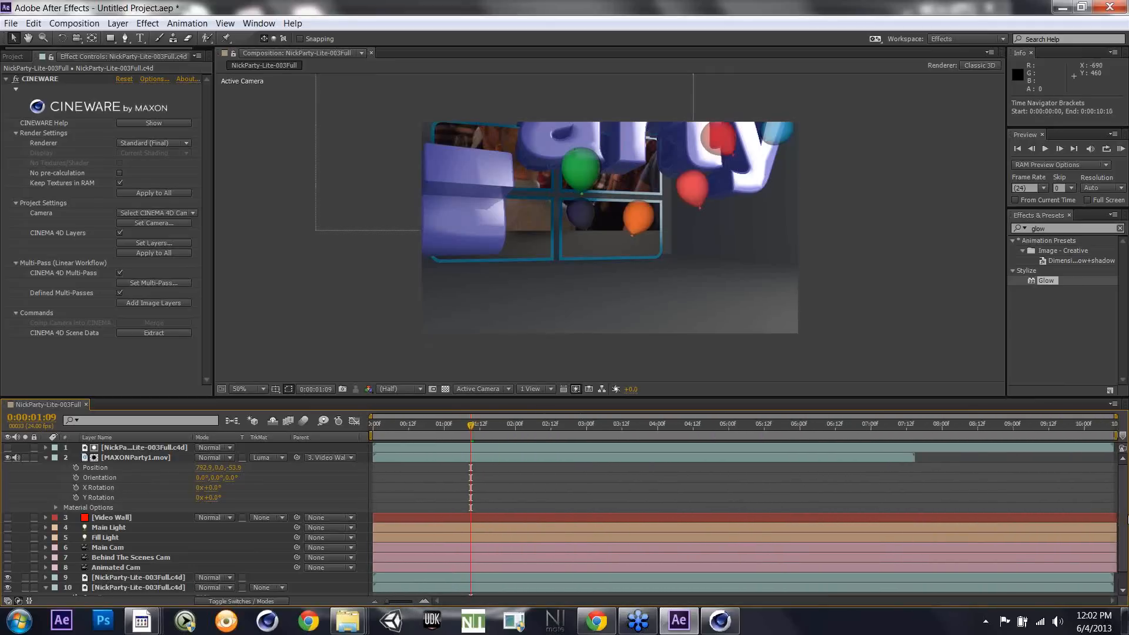
drag(1126, 522, 1126, 527)
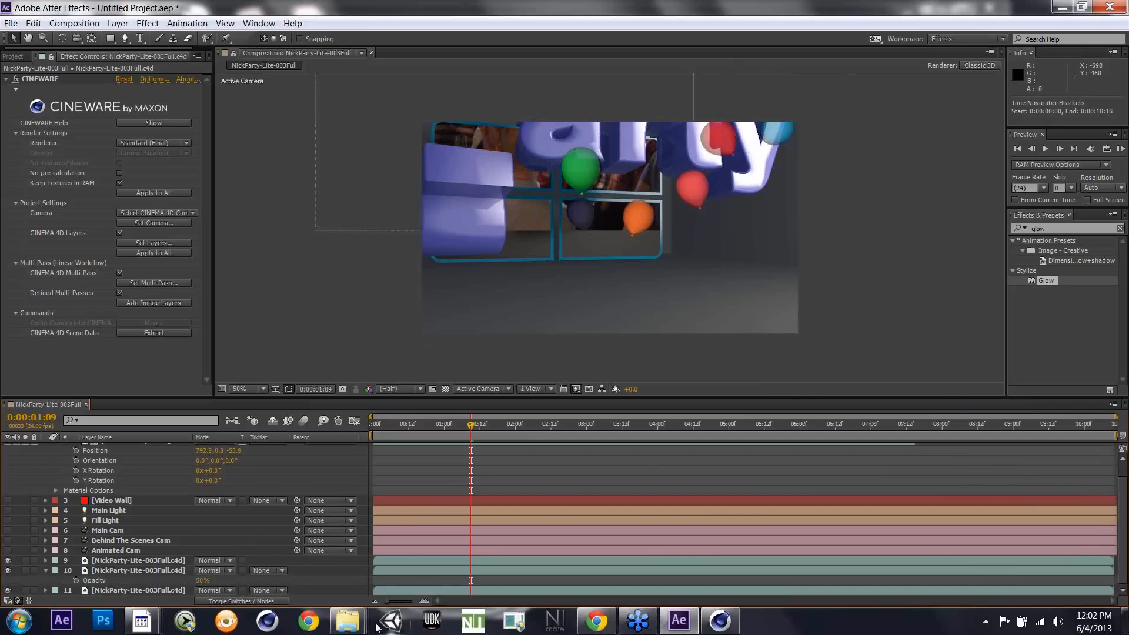
click(431, 571)
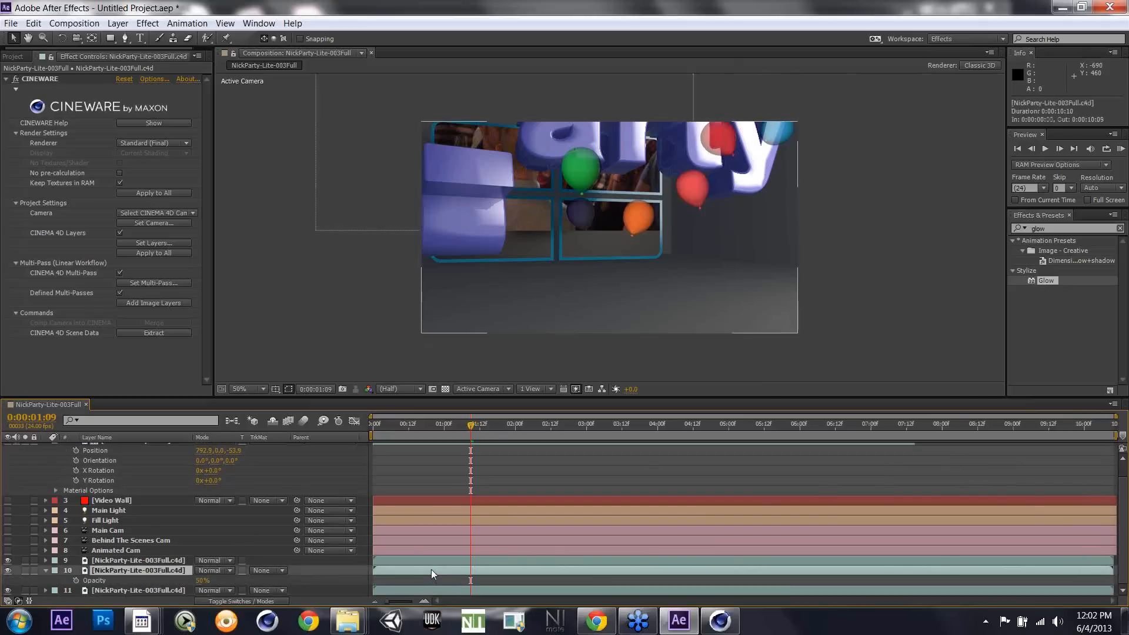
click(6, 78)
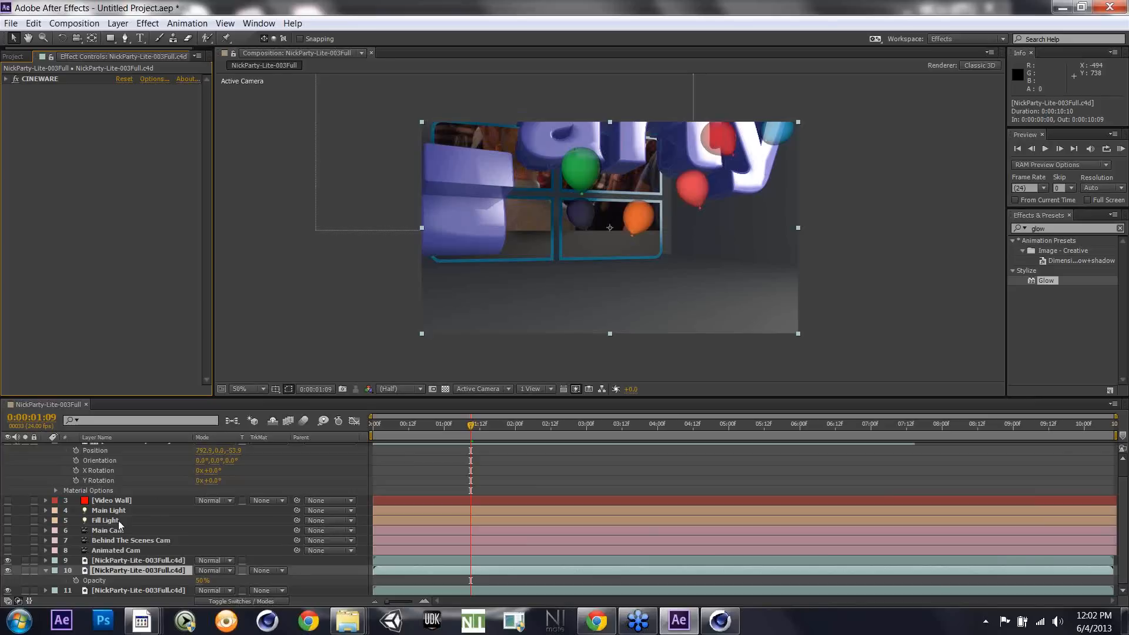
click(25, 591)
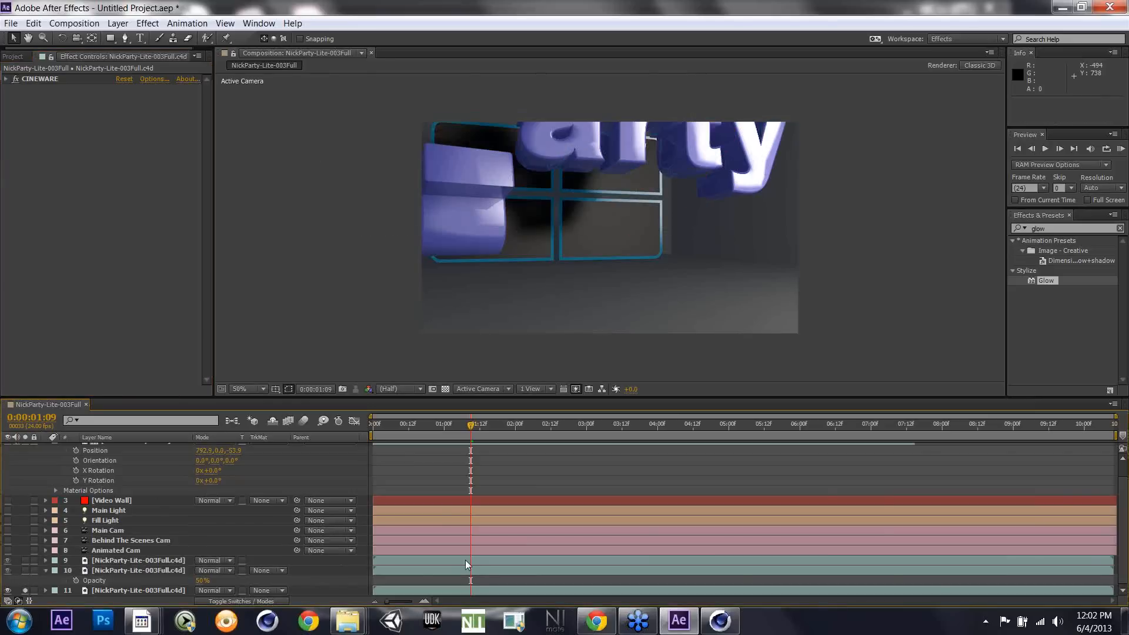
Step: Time-stretch the bottommost NickParty-Lite-003Full.c4d layer by a factor of 200%, holding its in-point in place
right_click(502, 591)
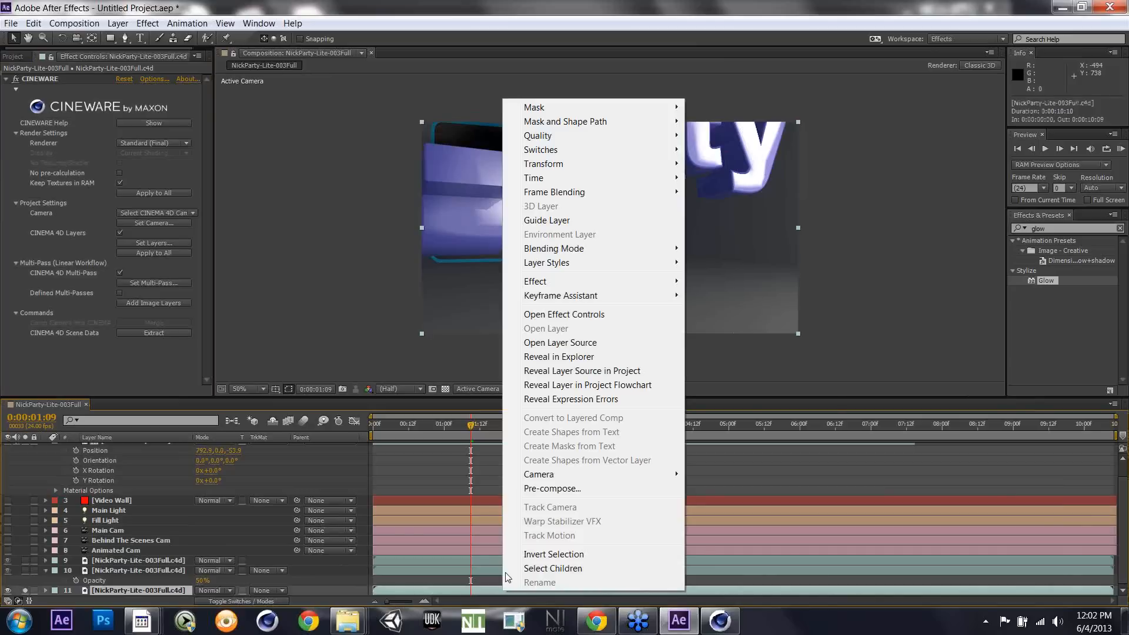
mouse_move(646, 177)
click(764, 206)
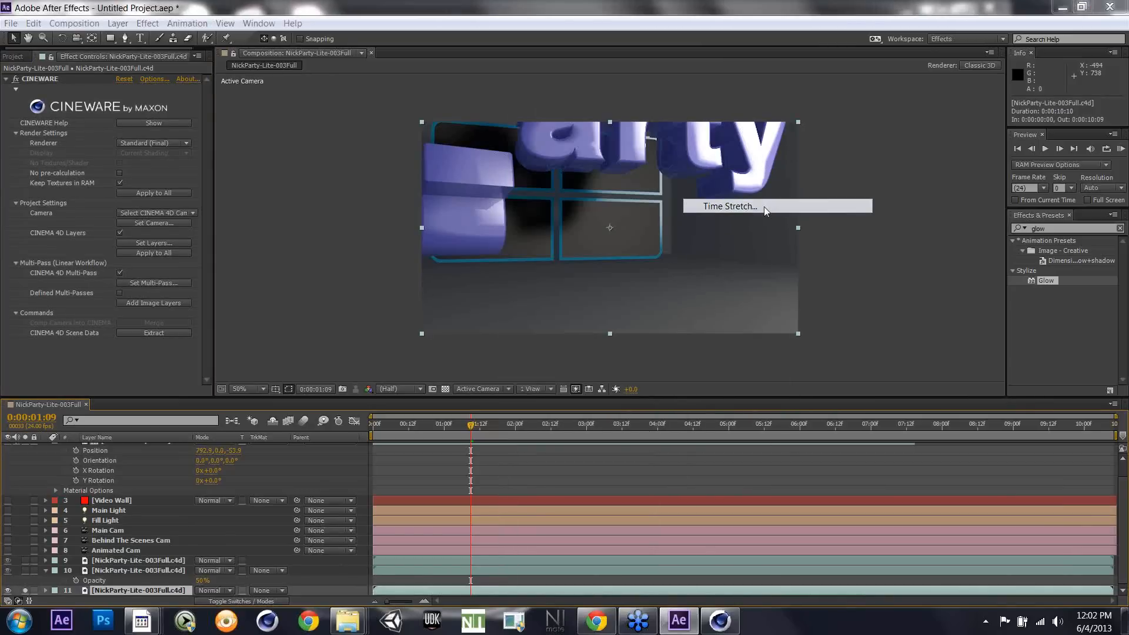
text(200)
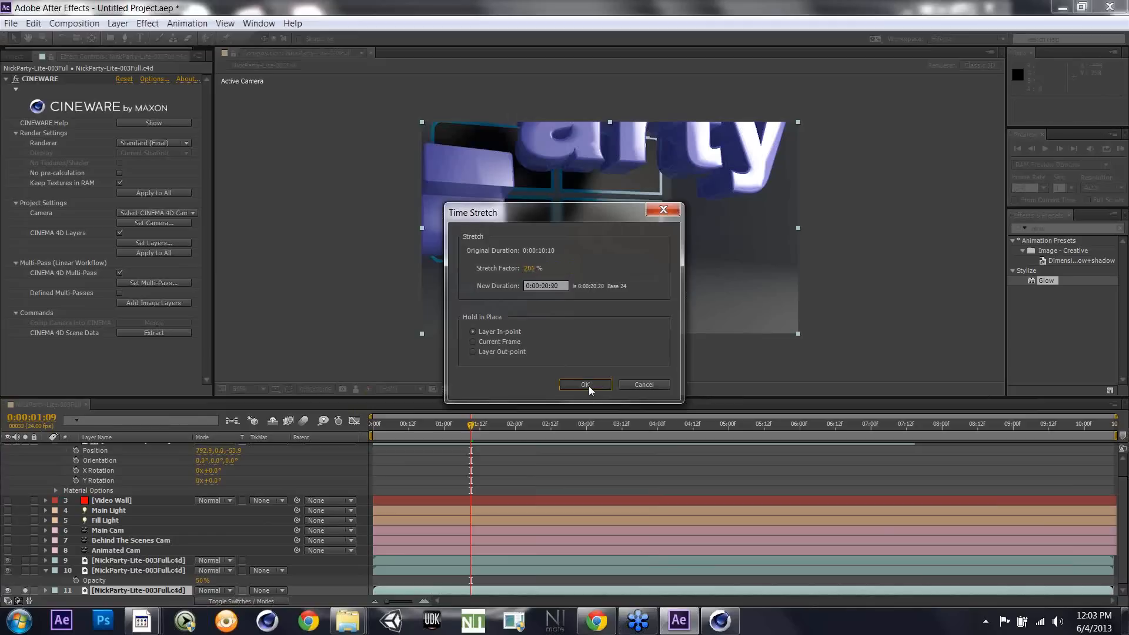
click(587, 385)
Step: Check the stretched layer's animation at 0:00:00:12, 0:00:00:05, 0:00:07:21, 0:00:09:16 and 0:00:10:02
click(408, 425)
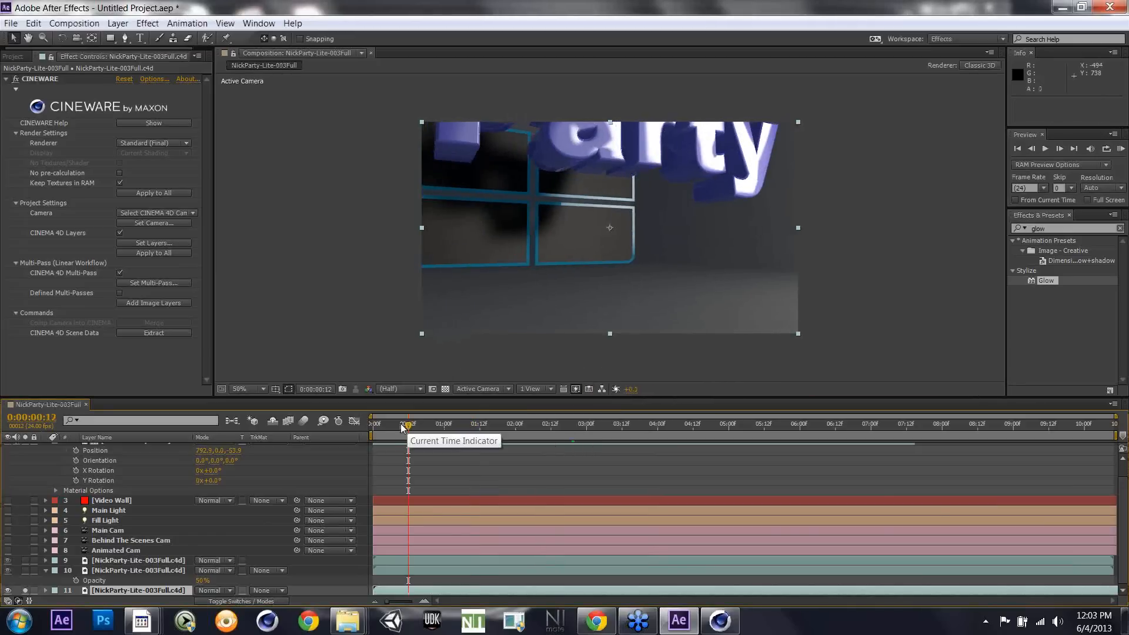
click(387, 425)
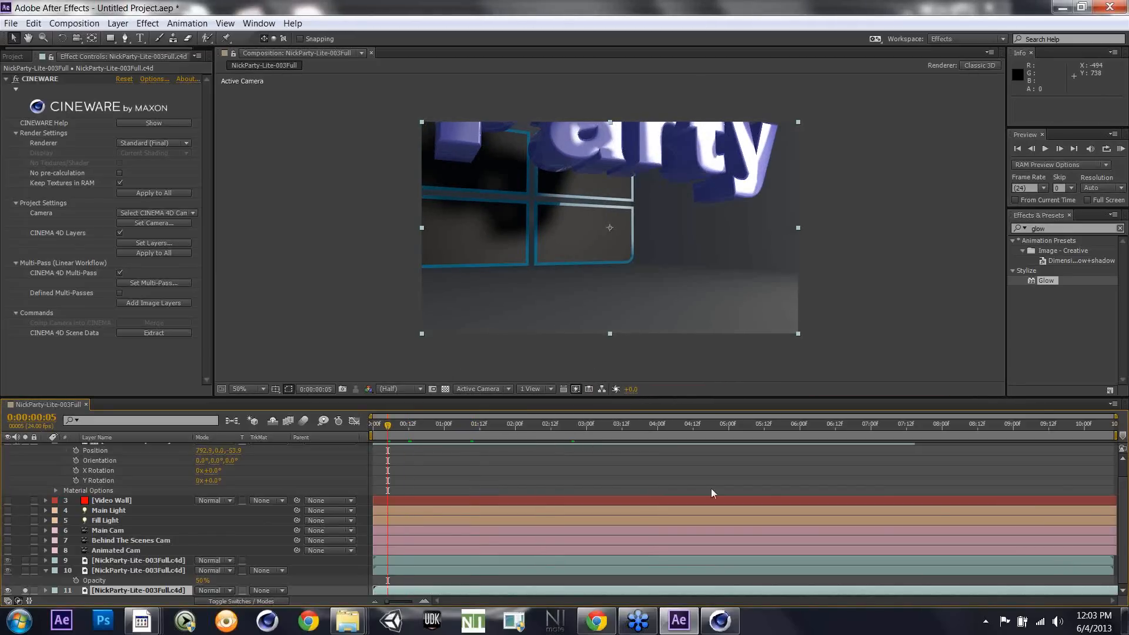
click(935, 426)
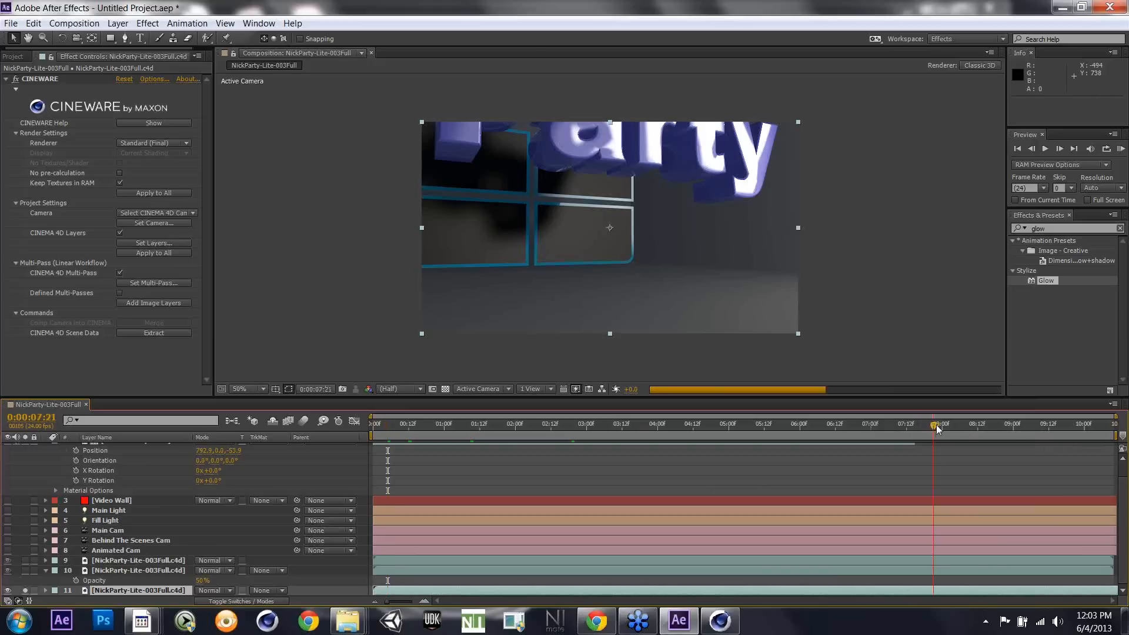
click(1025, 424)
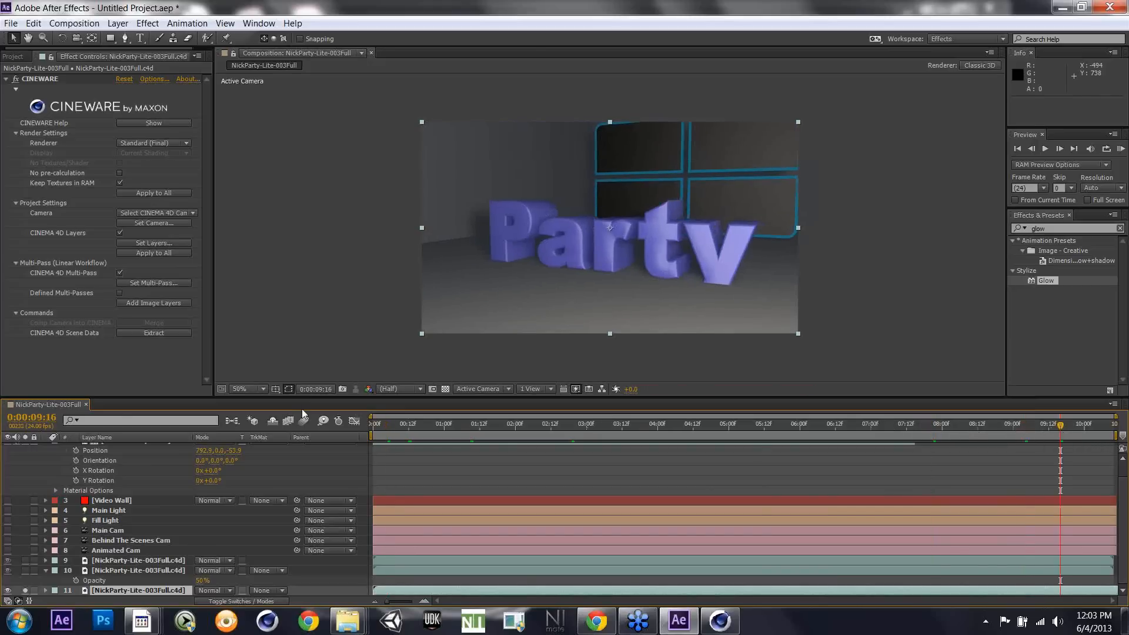
drag(386, 604, 419, 607)
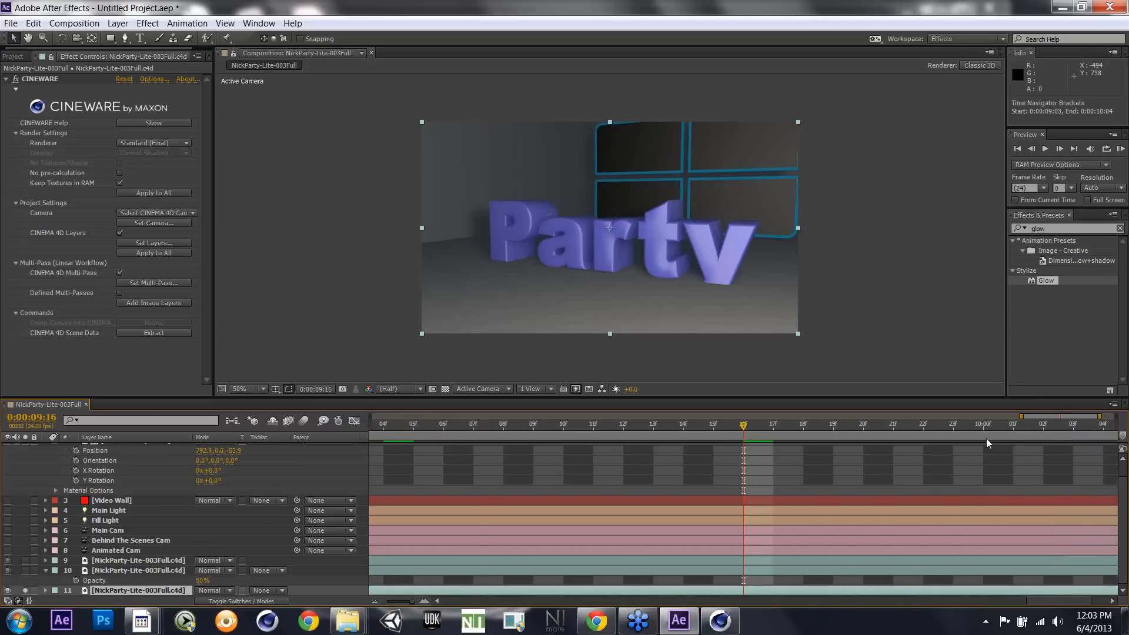
click(1042, 424)
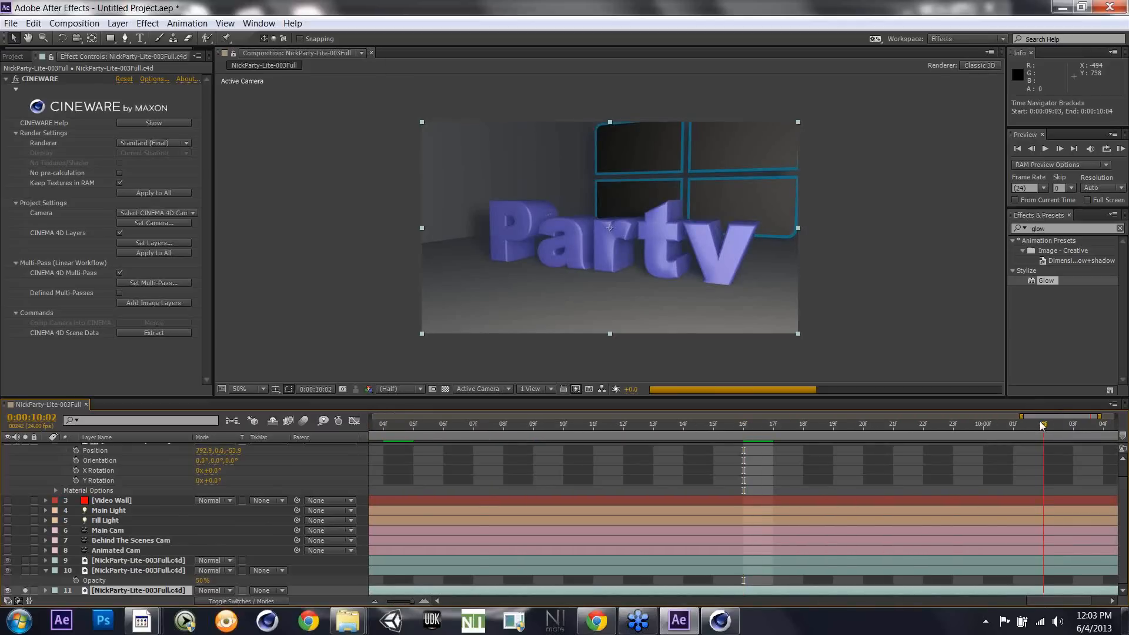
Step: Check the stretched layer's animation at 0:00:09:10, 0:00:00:18 and 0:00:02:16, with the whole composition duration shown in the timeline
click(773, 430)
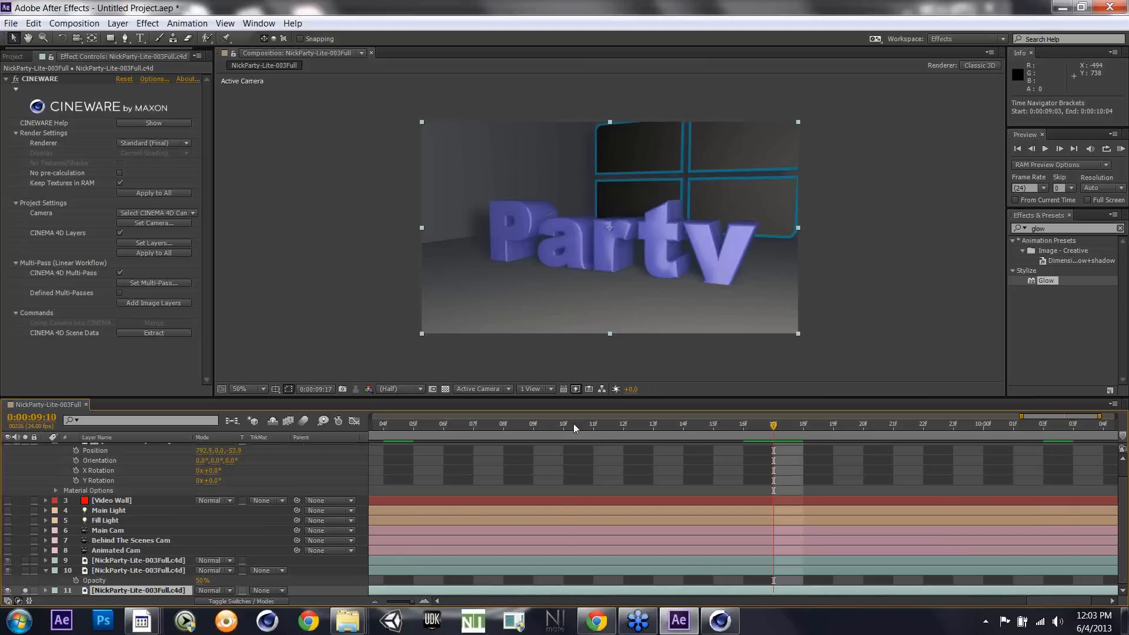
drag(410, 601, 389, 603)
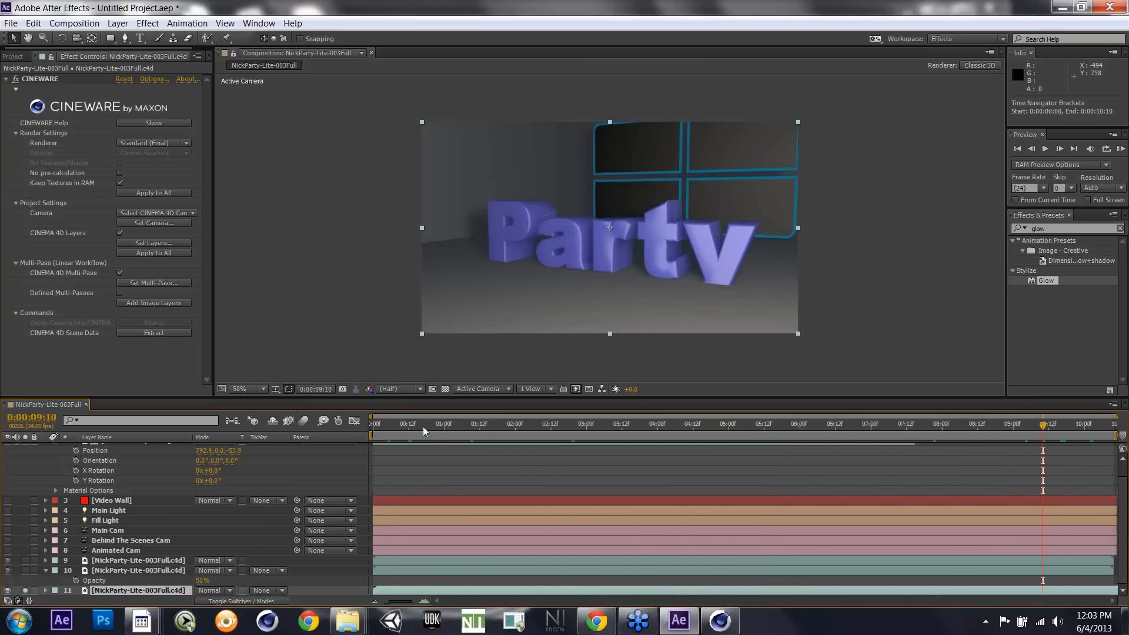
click(425, 425)
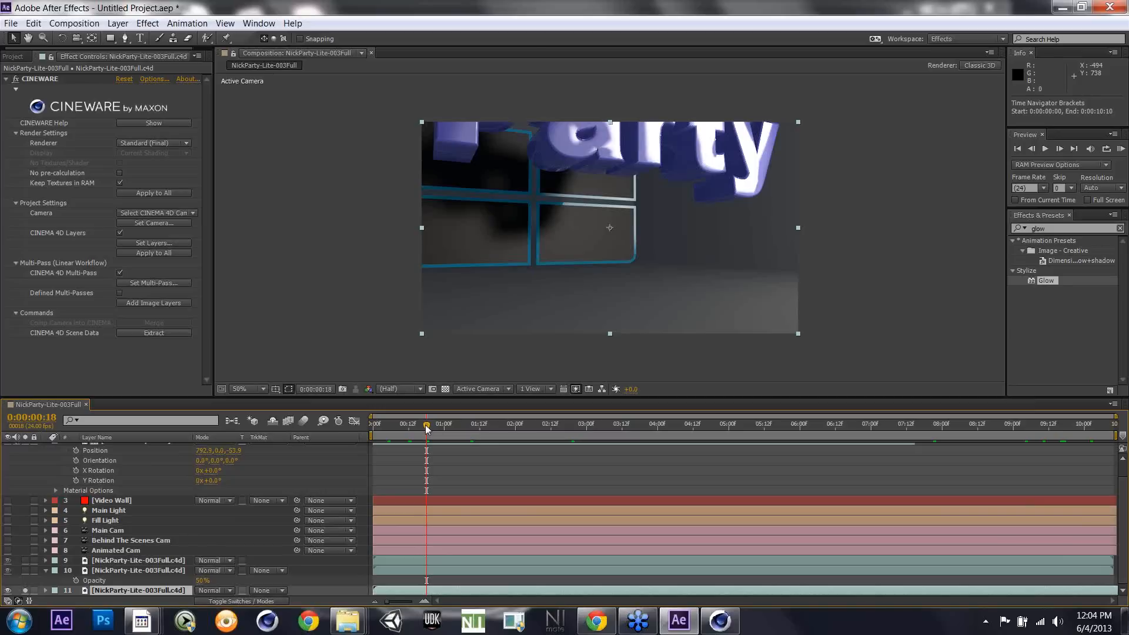
drag(426, 425, 563, 427)
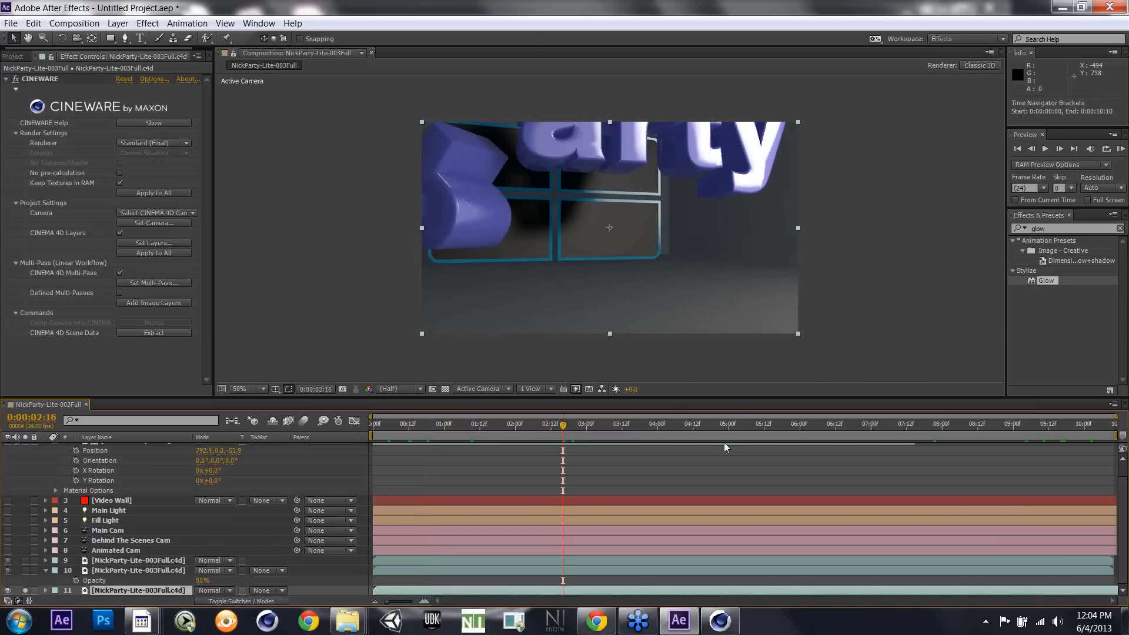
Step: Undo the time-stretch of the bottommost NickParty-Lite-003Full.c4d layer
right_click(176, 592)
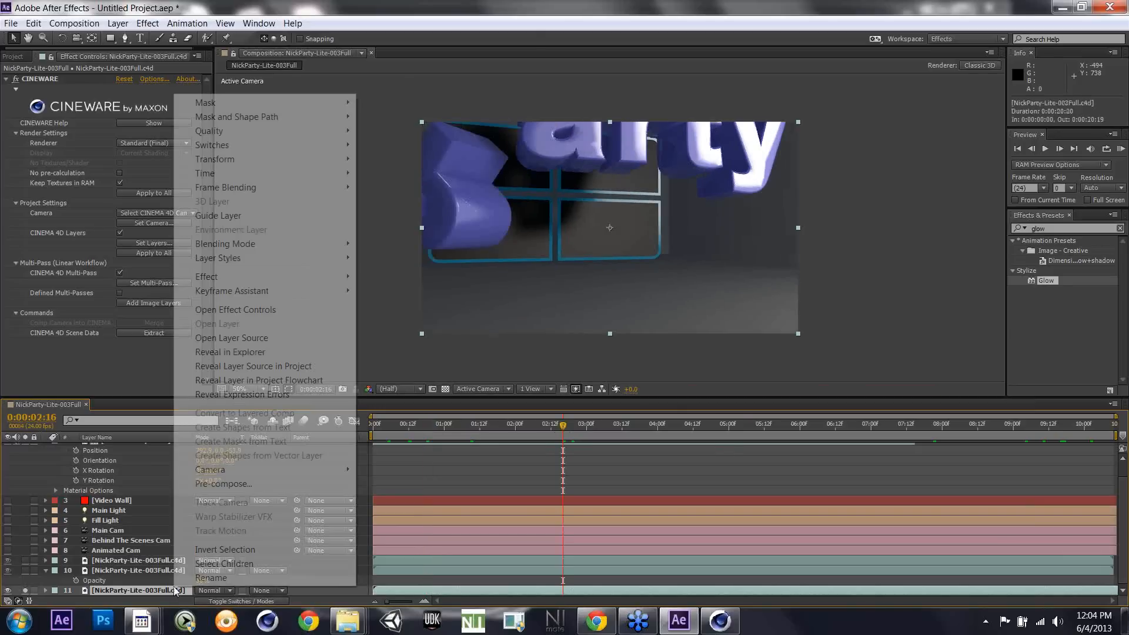
click(593, 424)
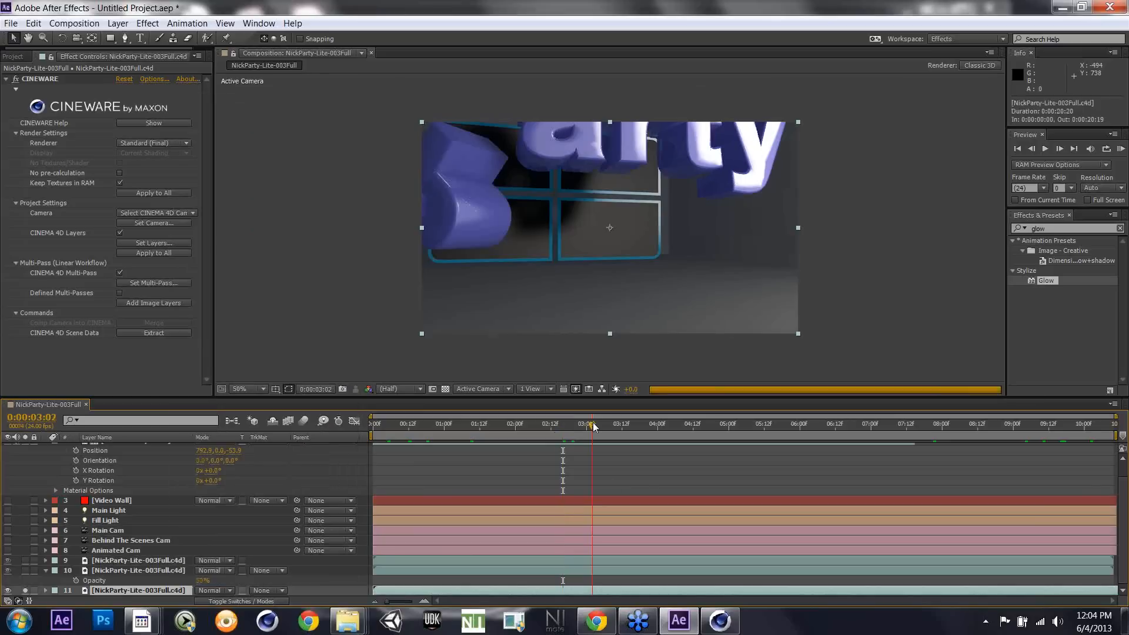
key(ctrl+z)
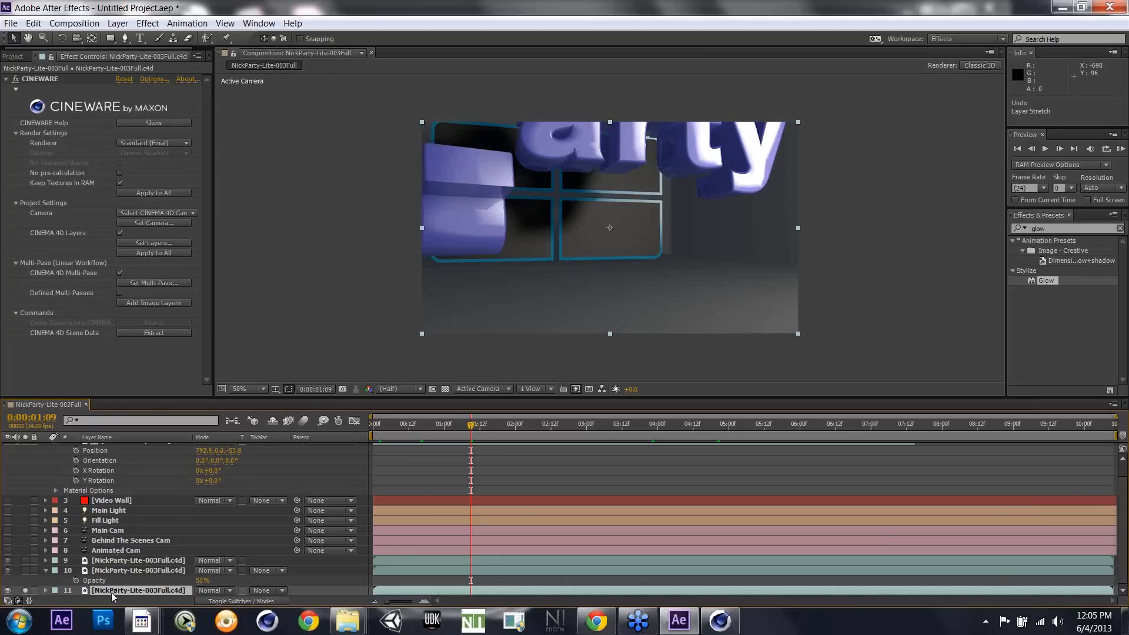
Step: Switch to CINEMA 4D Lite and review the Output, Save, Multi-Pass and Anti-Aliasing render settings
key(alt+Tab)
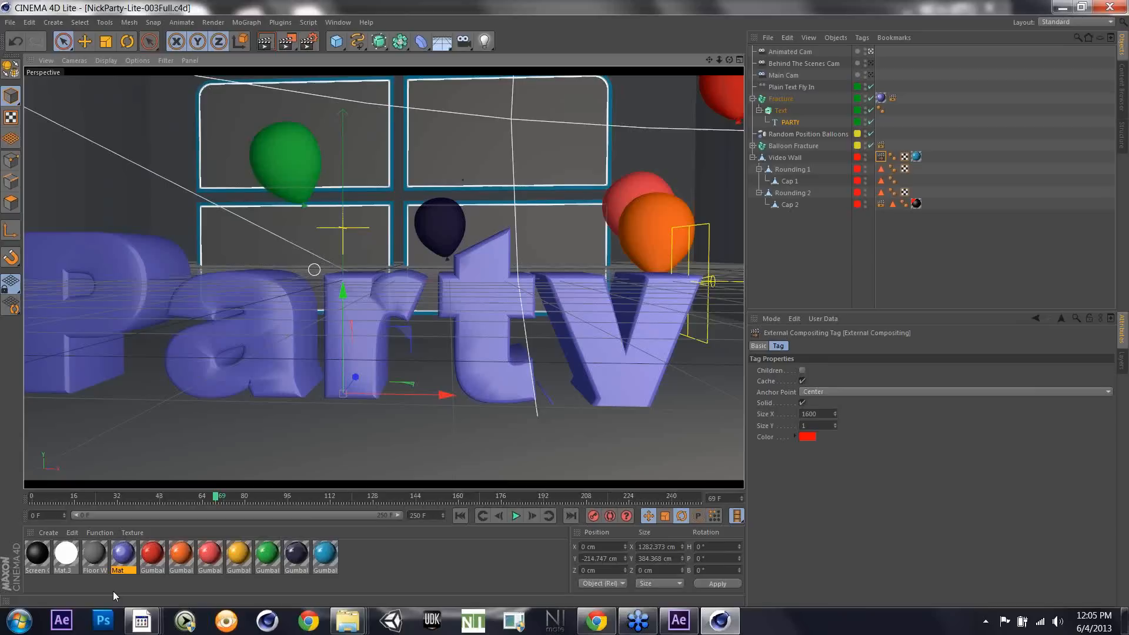
click(312, 44)
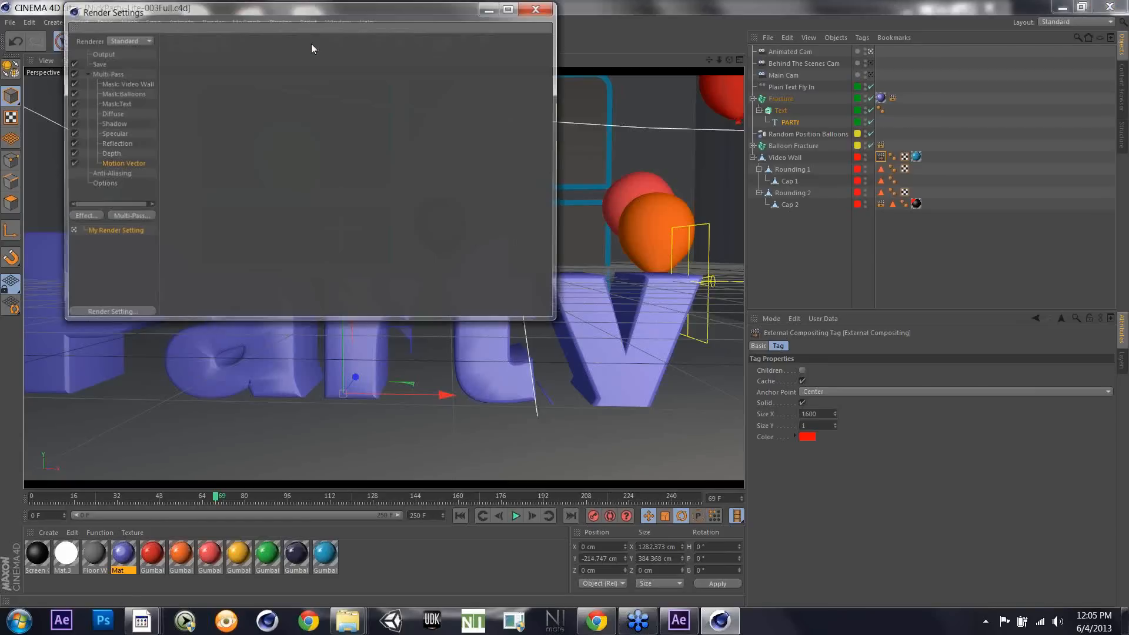
click(109, 56)
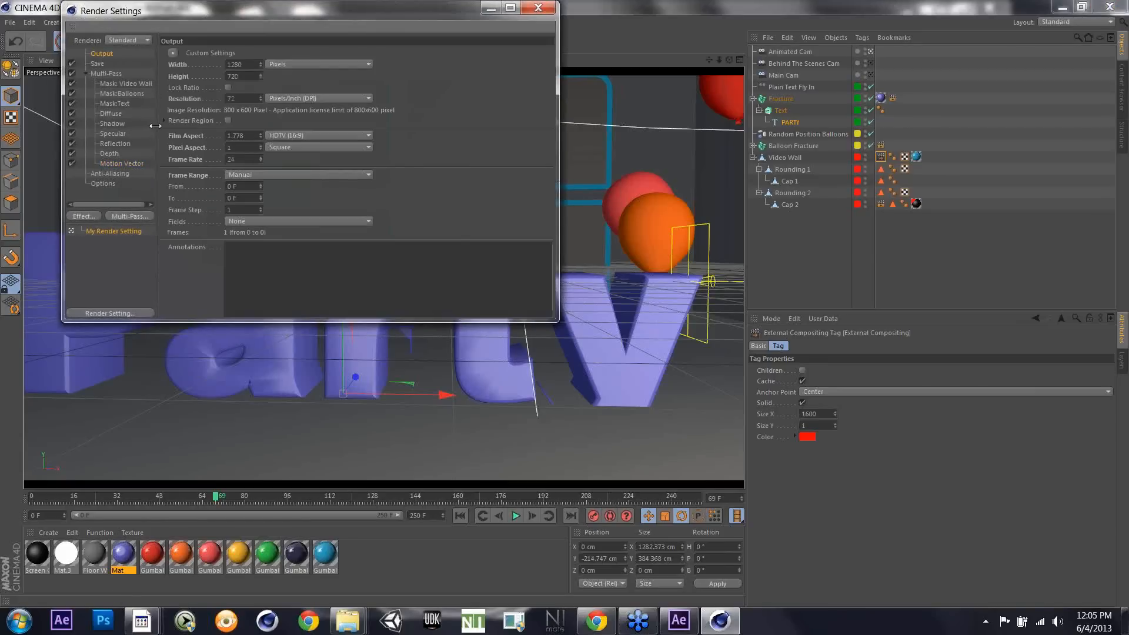
click(104, 65)
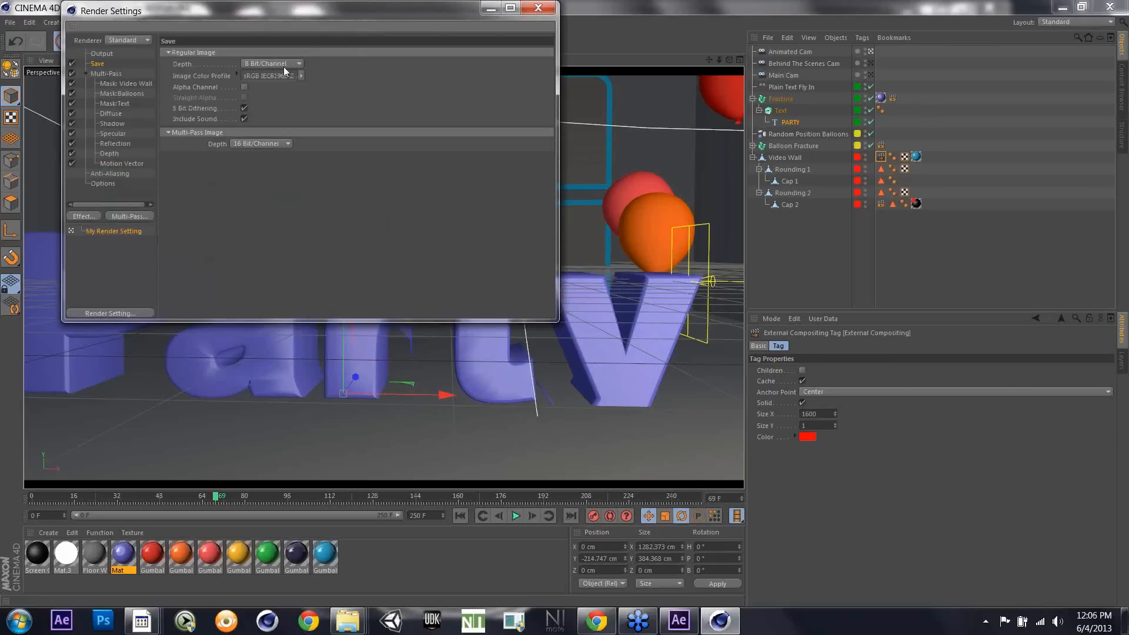
click(111, 75)
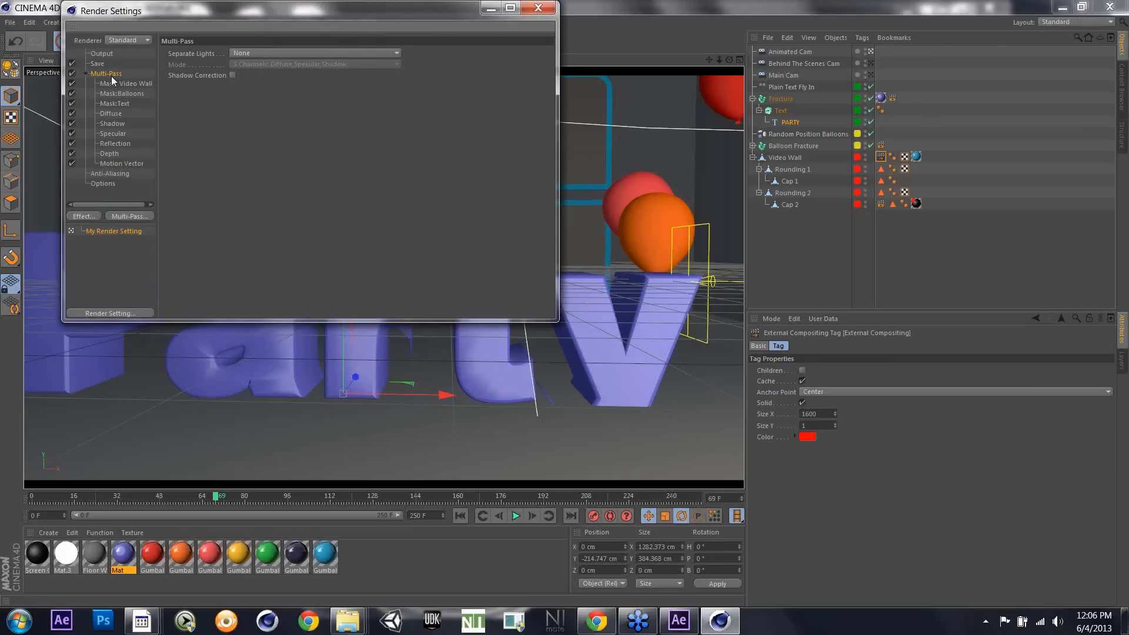
click(111, 173)
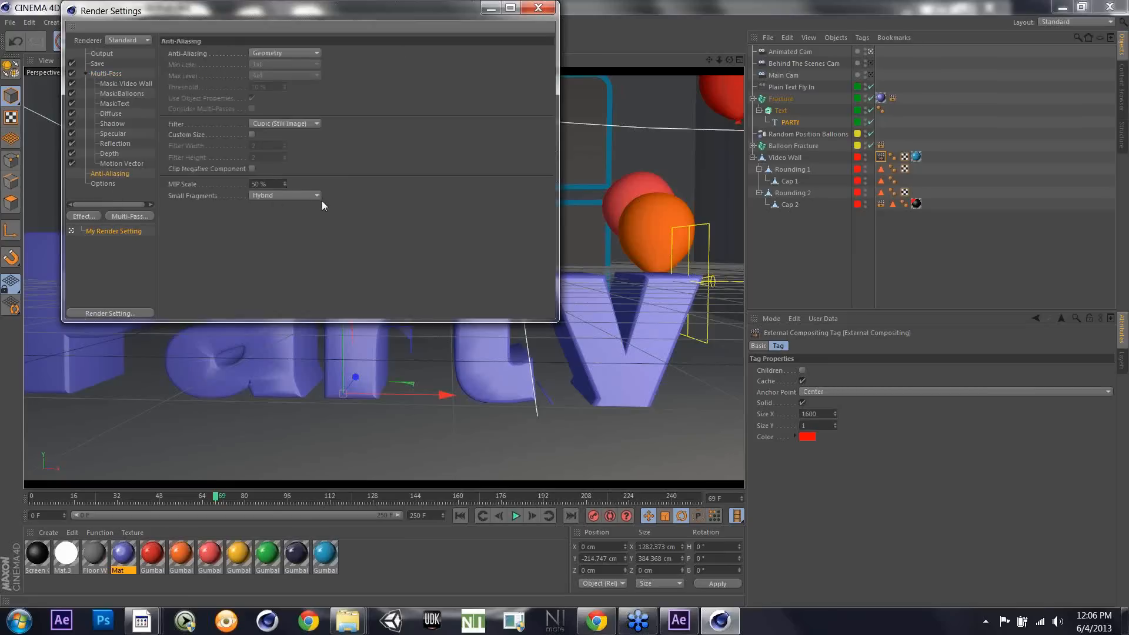
click(544, 12)
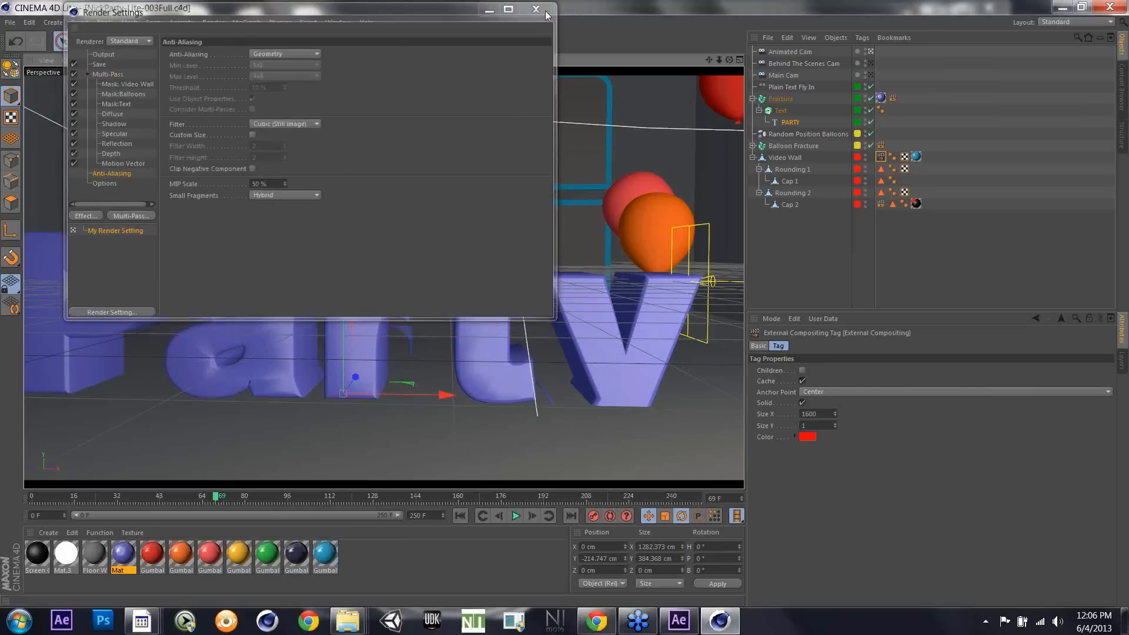
Step: Add a Global Illumination pass to the multi-pass render settings in CINEMA 4D Lite and return to After Effects
key(alt+Tab)
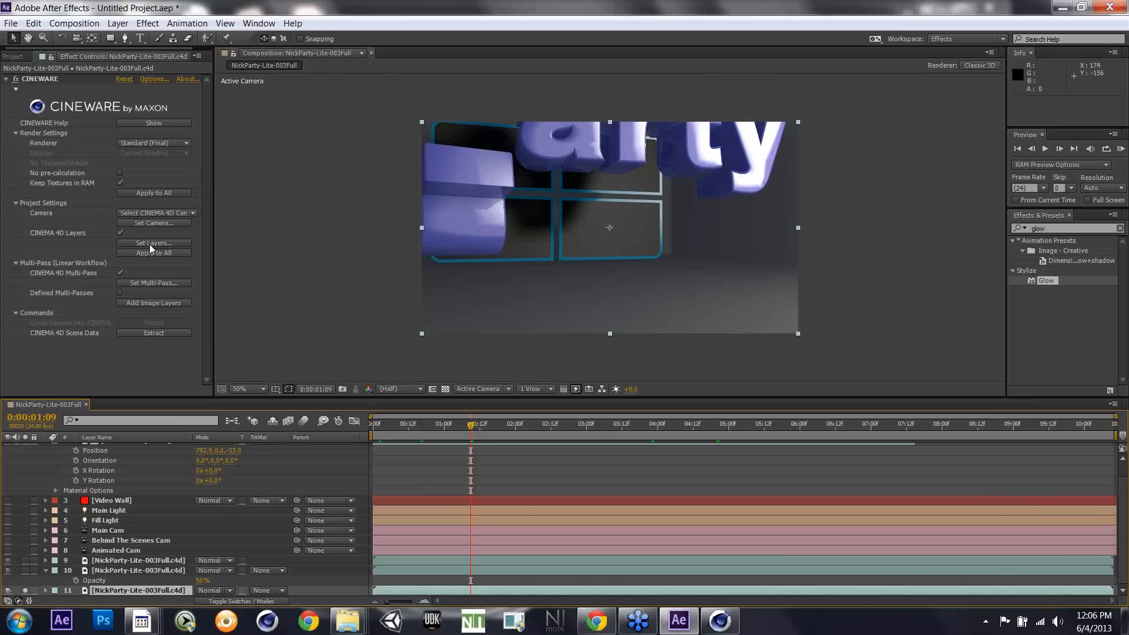
key(alt+Tab)
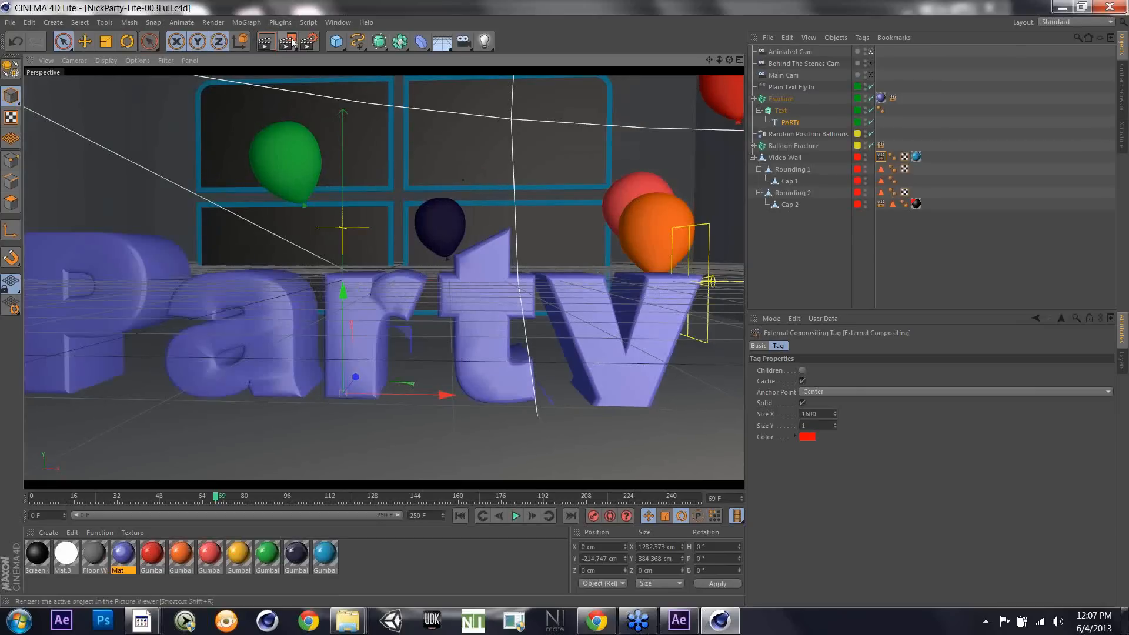
click(313, 51)
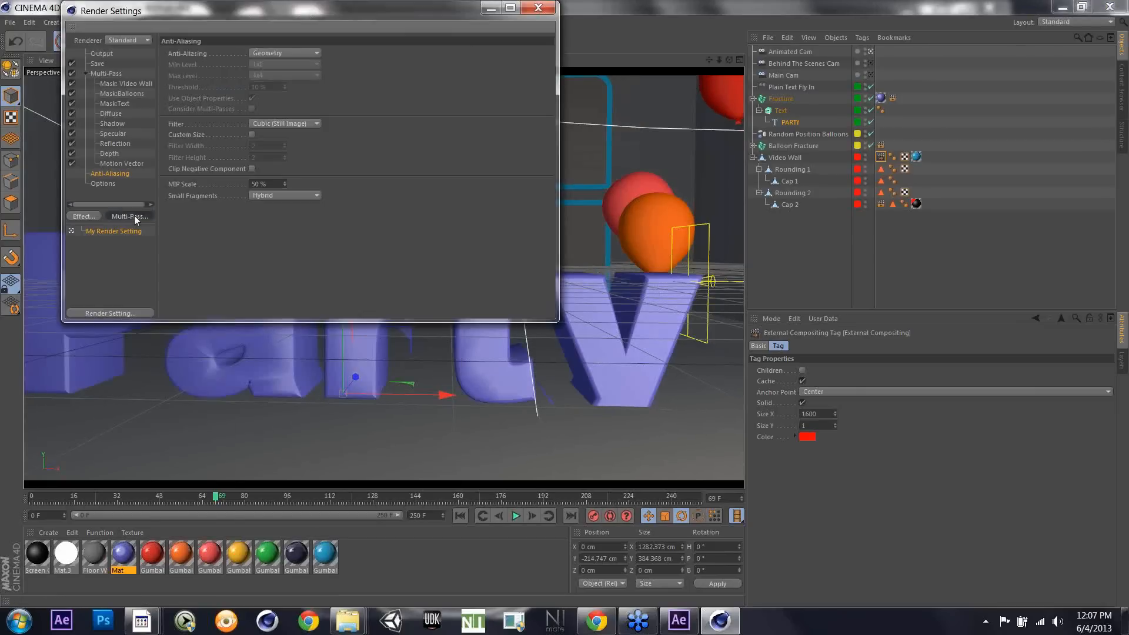
click(134, 215)
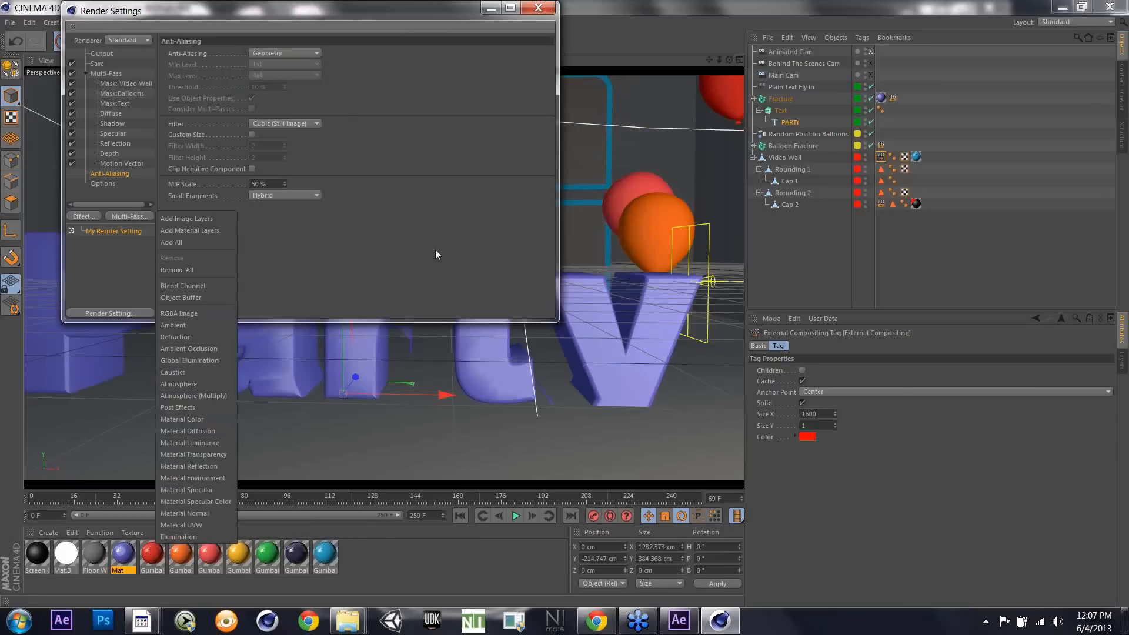
click(225, 361)
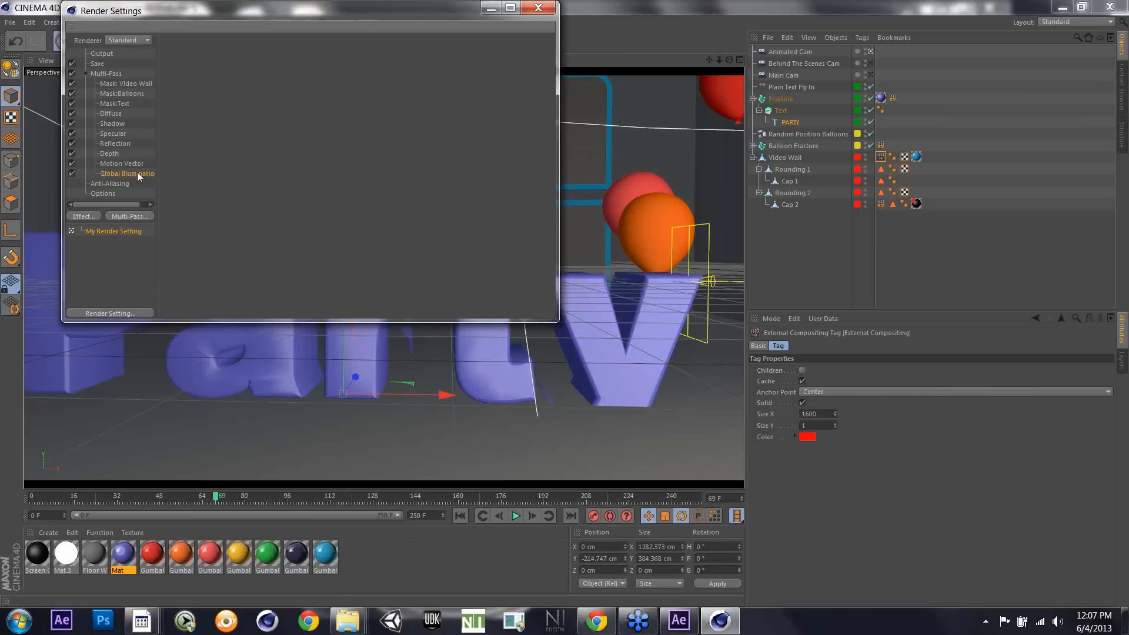
double_click(117, 164)
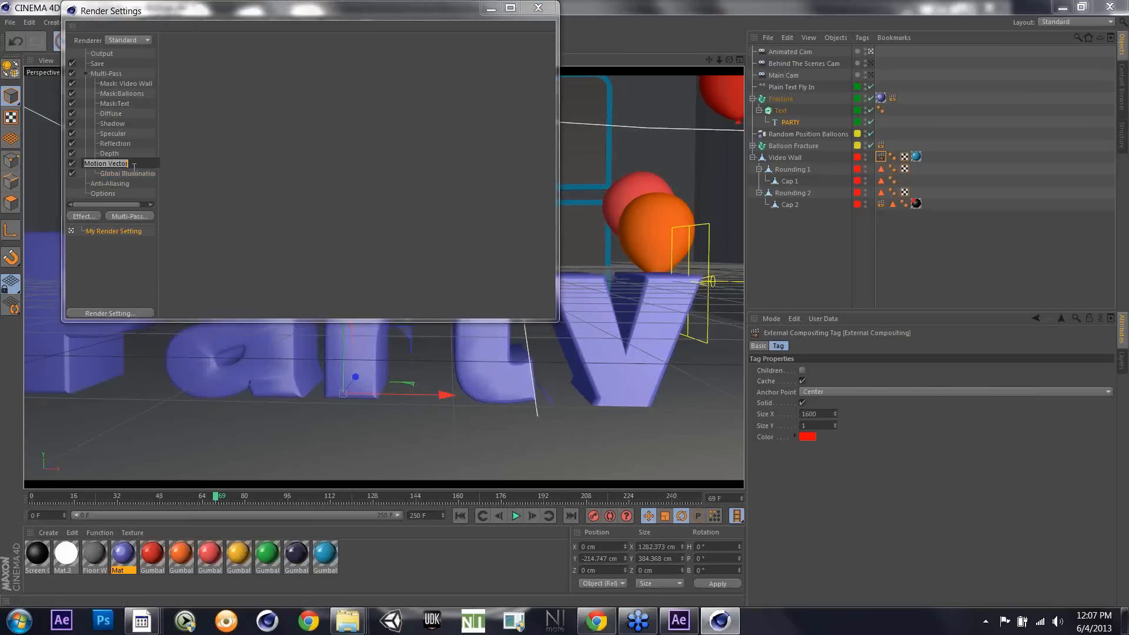
key(Return)
key(alt+Tab)
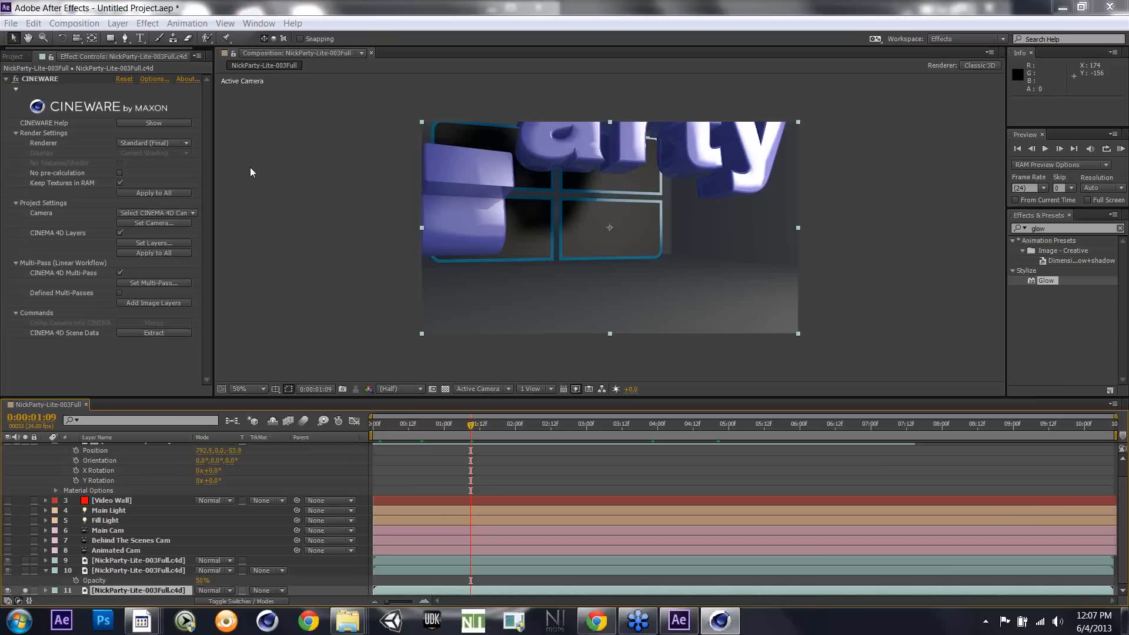
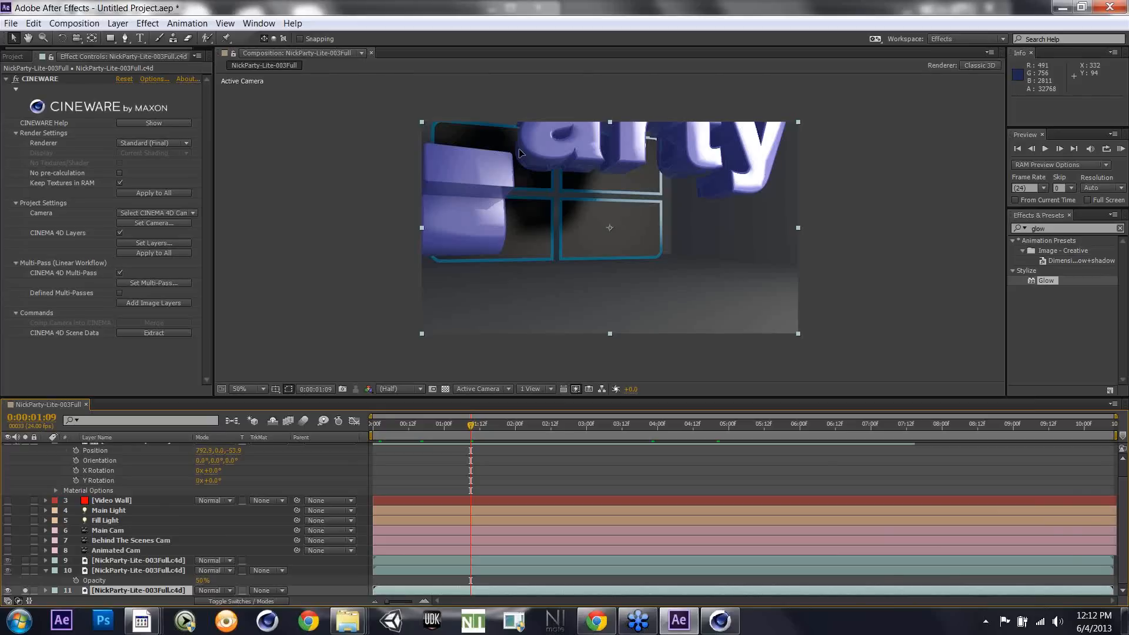
Step: Try moving the bottommost NickParty-Lite-003Full.c4d layer away from its default position, and undo the move
drag(519, 149, 598, 237)
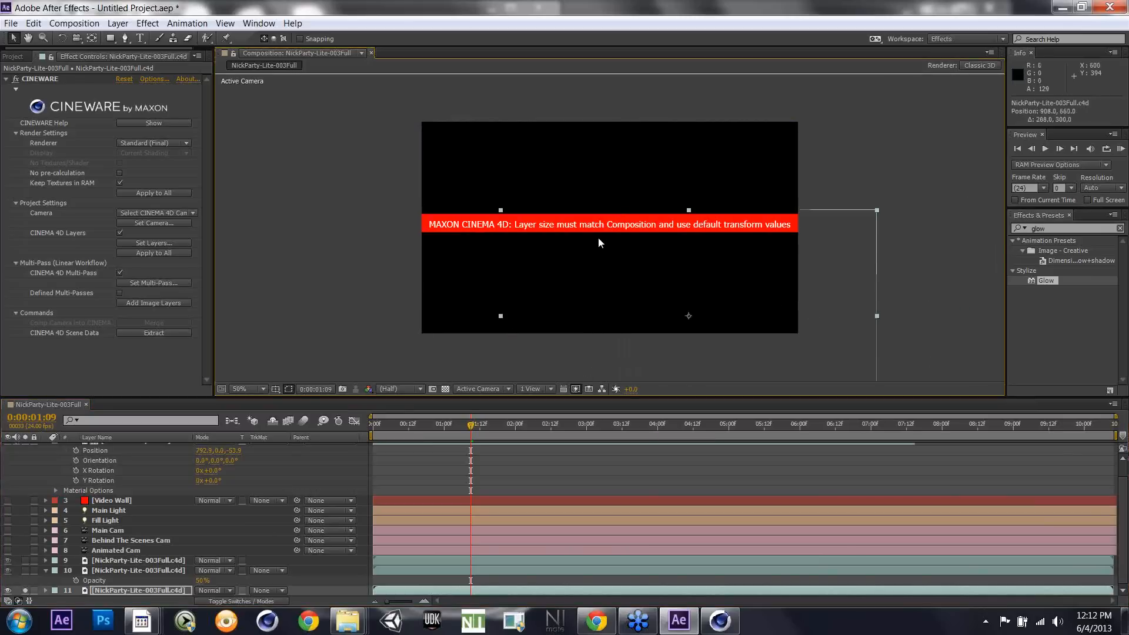
key(ctrl+z)
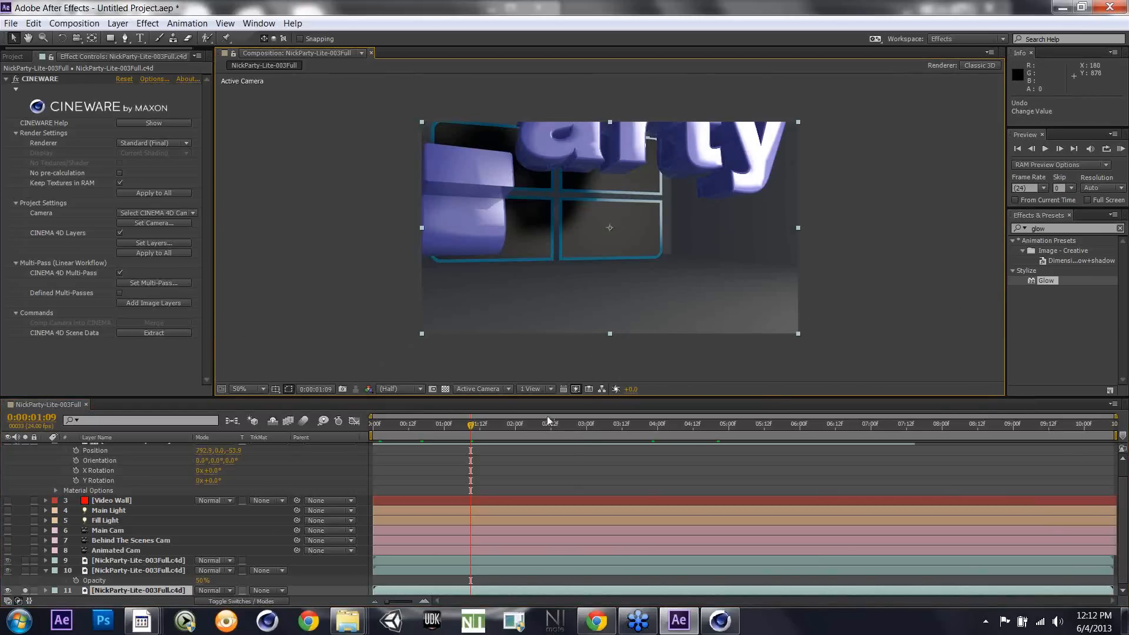
Step: Review the project's items and the Cineware settings of NickParty-Lite-003Full.c4d layer 9 at 0:00:03:05
click(14, 58)
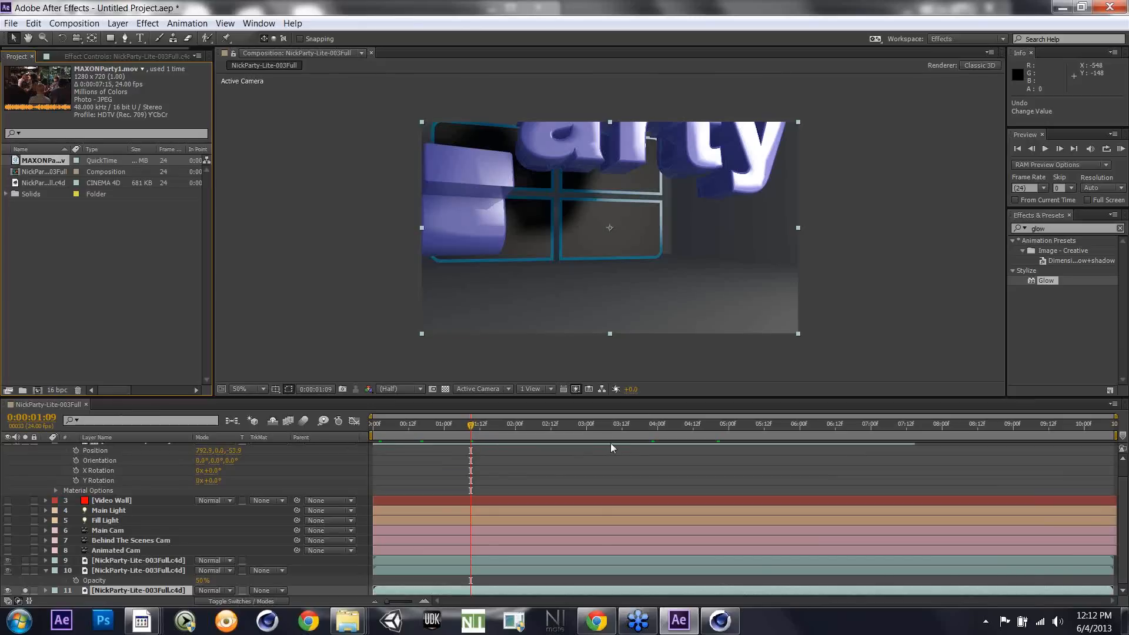
click(600, 424)
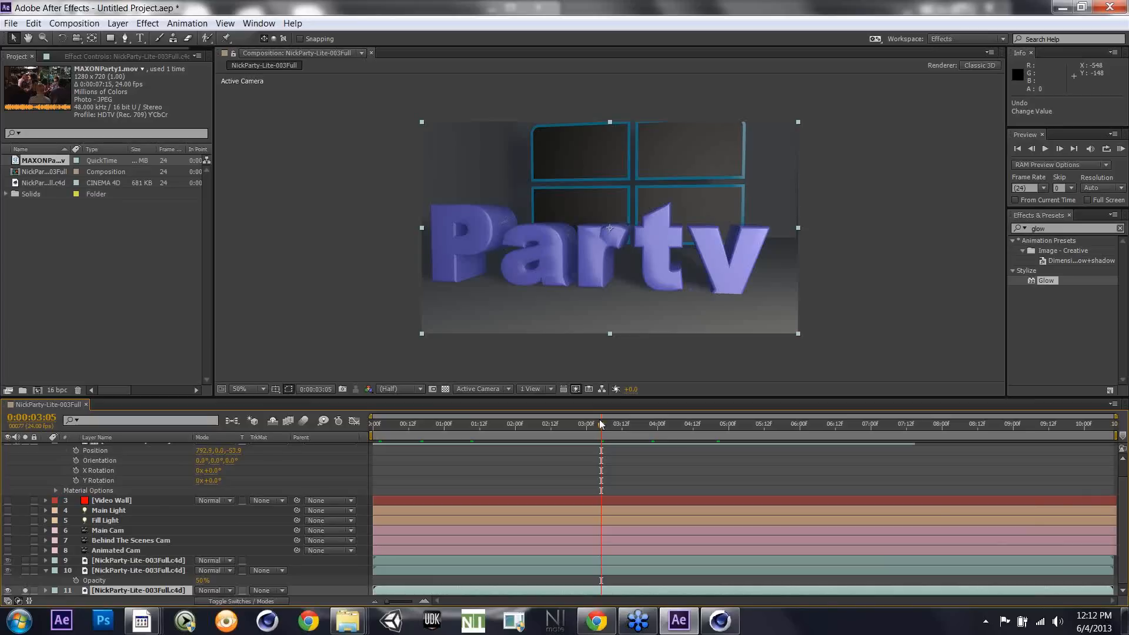
click(151, 571)
click(152, 562)
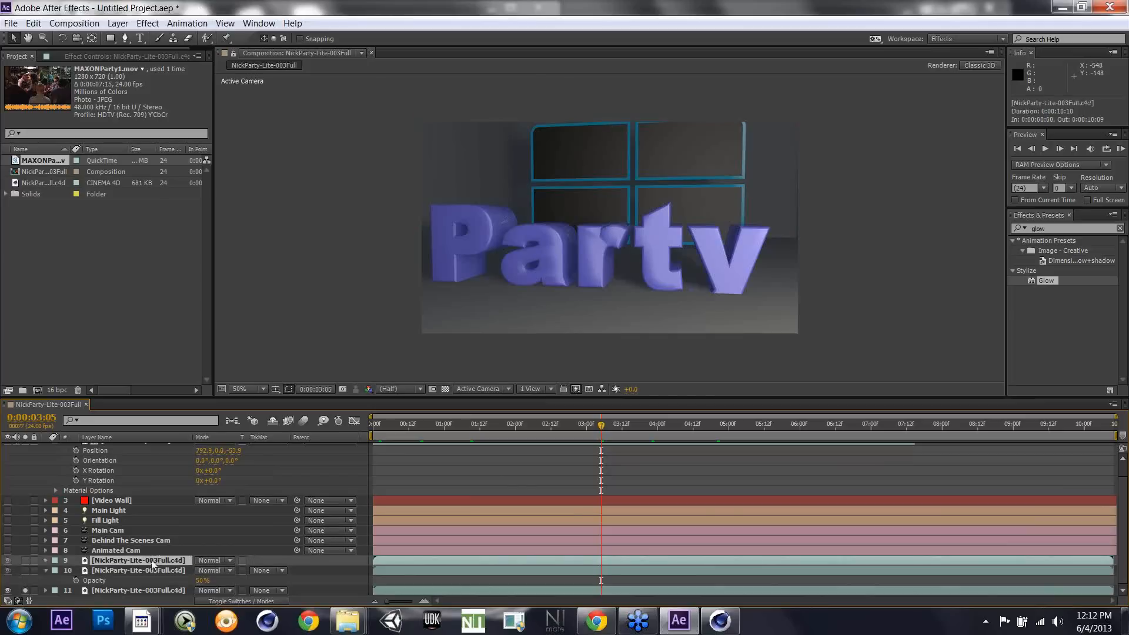
scroll(219, 545, up, 1)
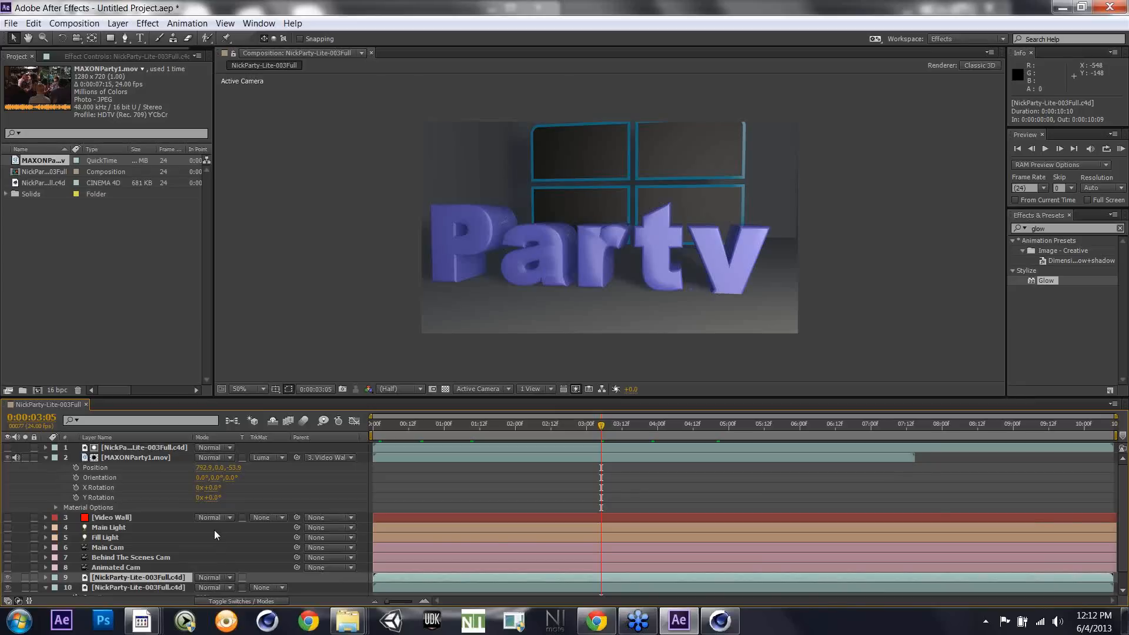
click(147, 54)
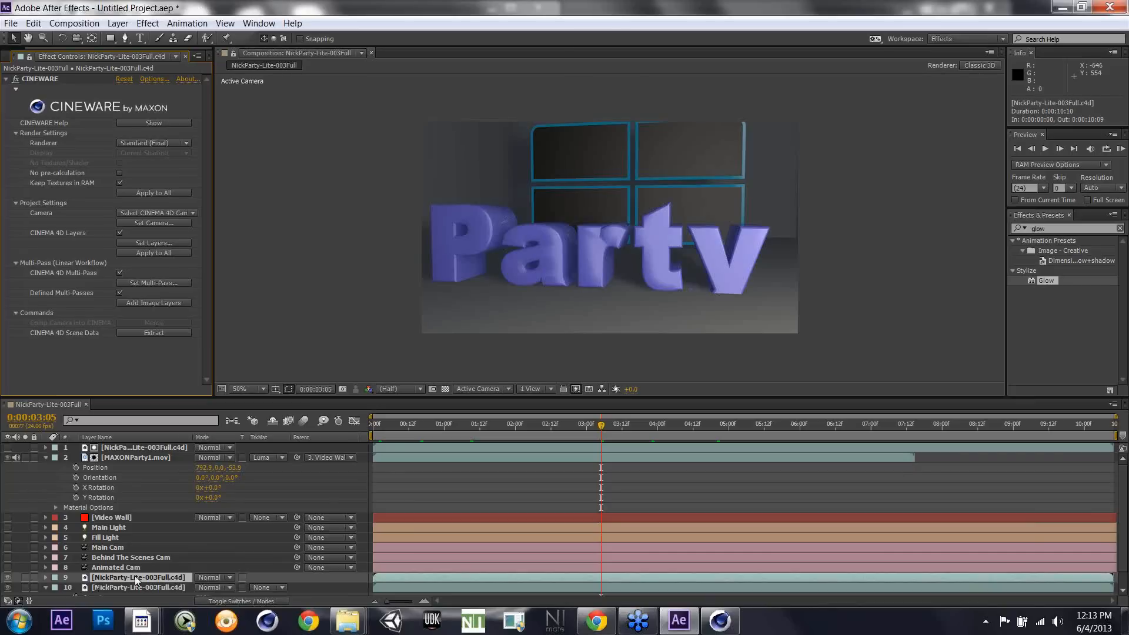
scroll(61, 580, down, 1)
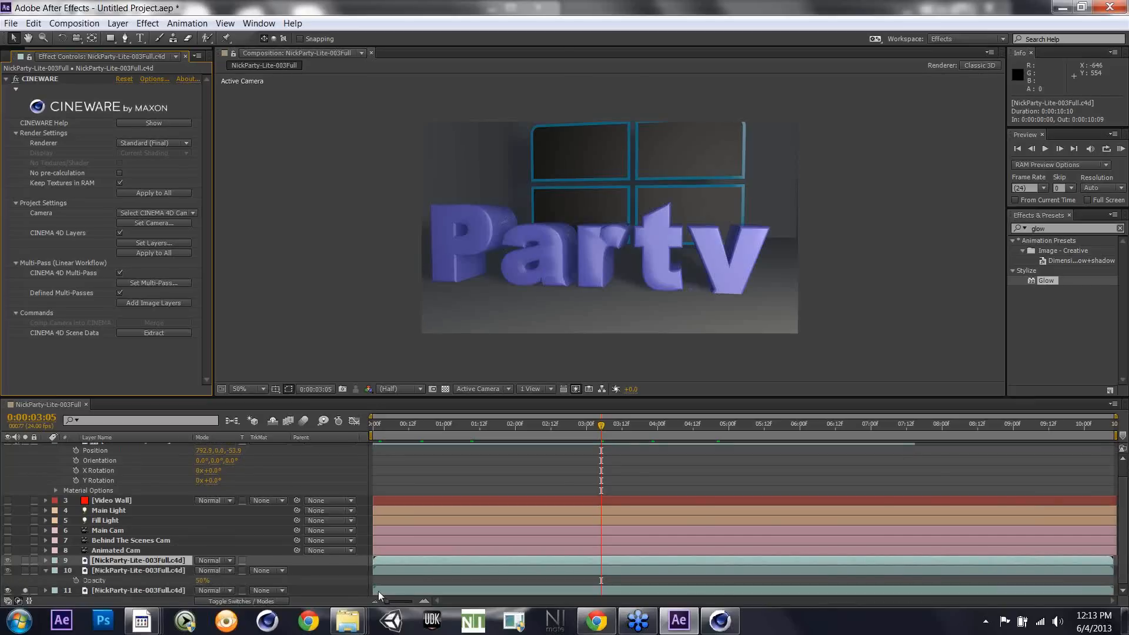
Step: Try Centered Comp Camera on the bottommost NickParty-Lite-003Full.c4d layer's Cineware effect, switch it to Comp Camera and go to 0:00:01:17
click(120, 591)
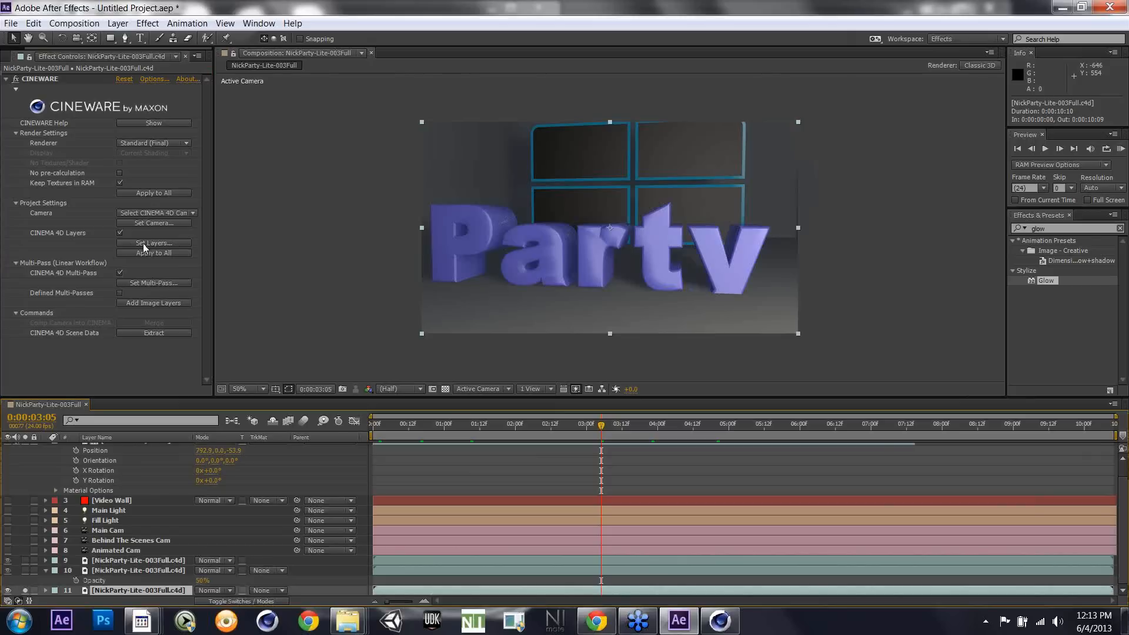
click(161, 214)
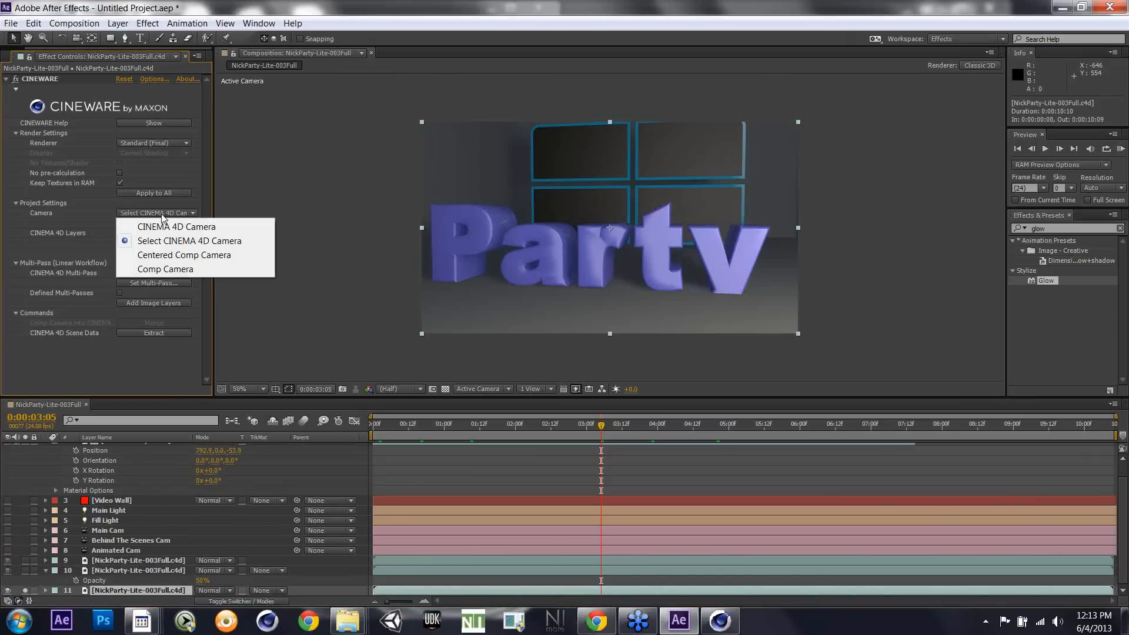
click(170, 258)
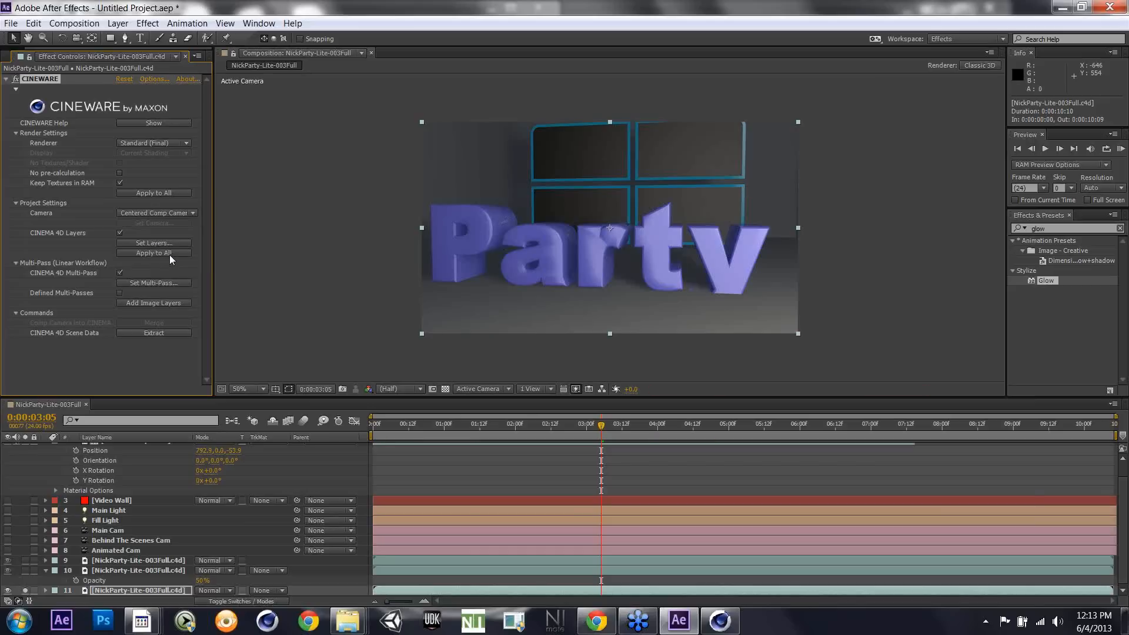
click(175, 215)
click(170, 271)
click(494, 427)
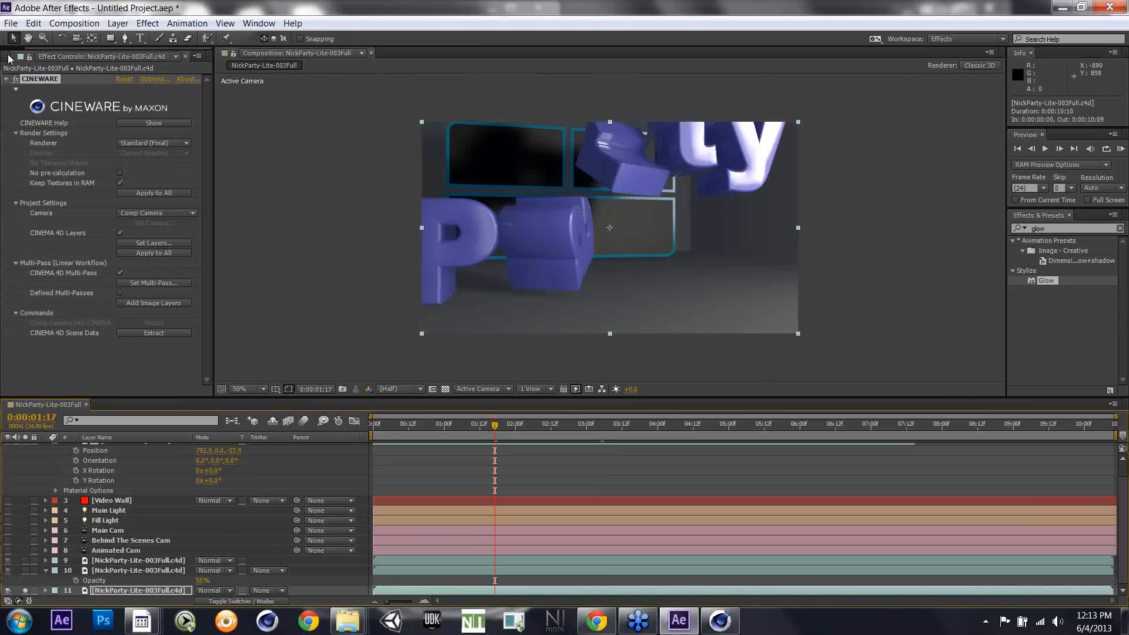
Step: Close the current composition, create a new one from the NickParty-Lite-003Full.c4d footage and go to 0:00:00:15
click(10, 26)
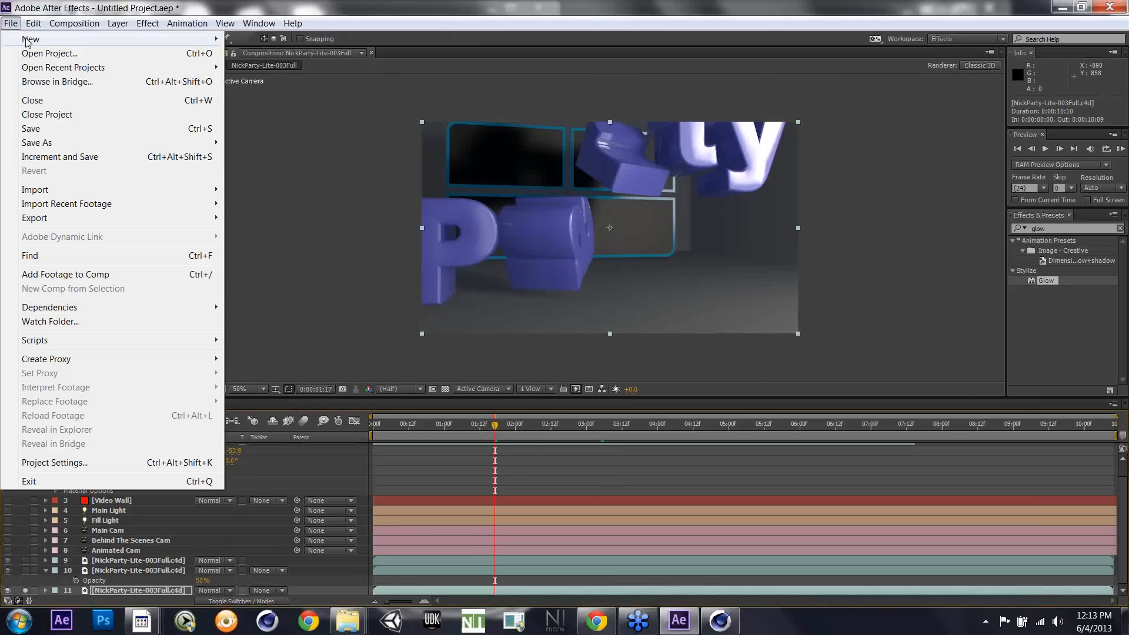
click(37, 100)
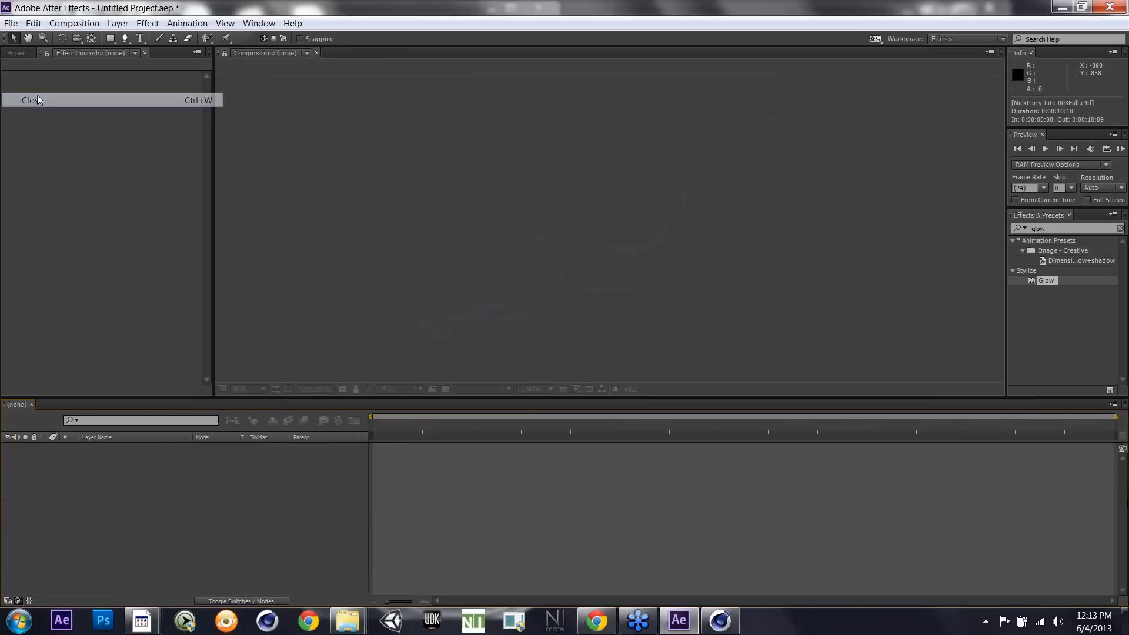
click(24, 55)
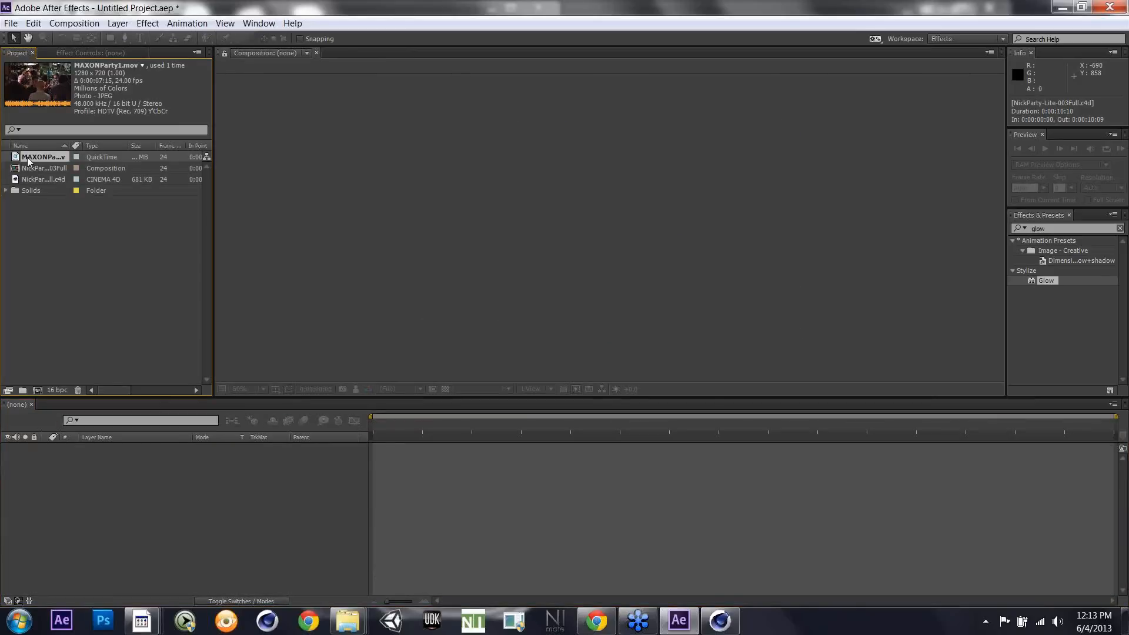
drag(27, 180, 73, 424)
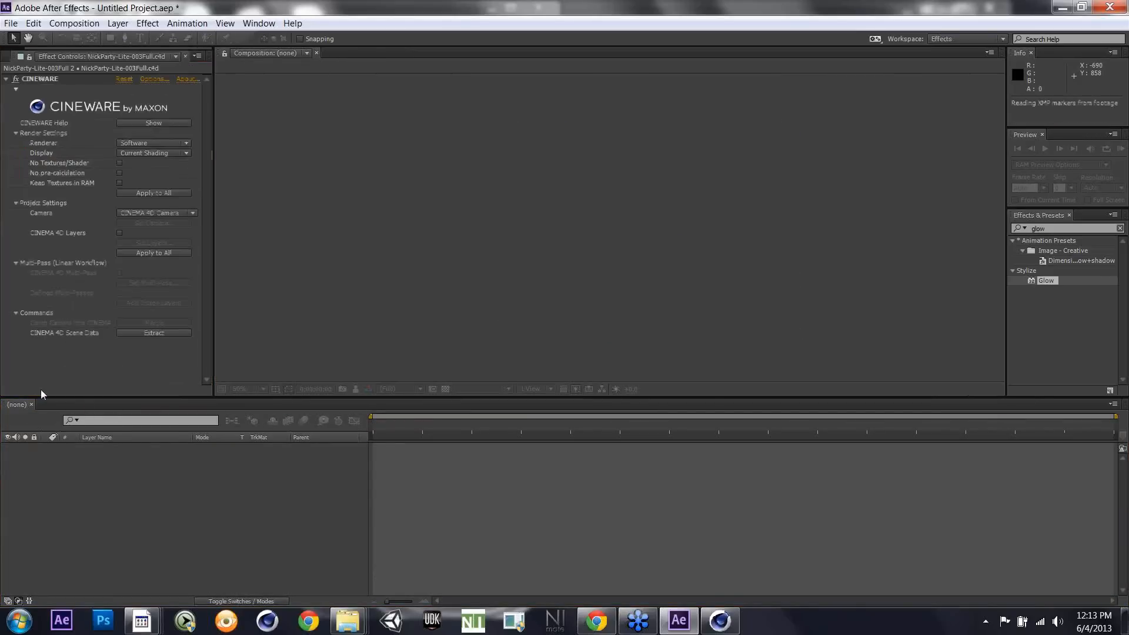
click(418, 424)
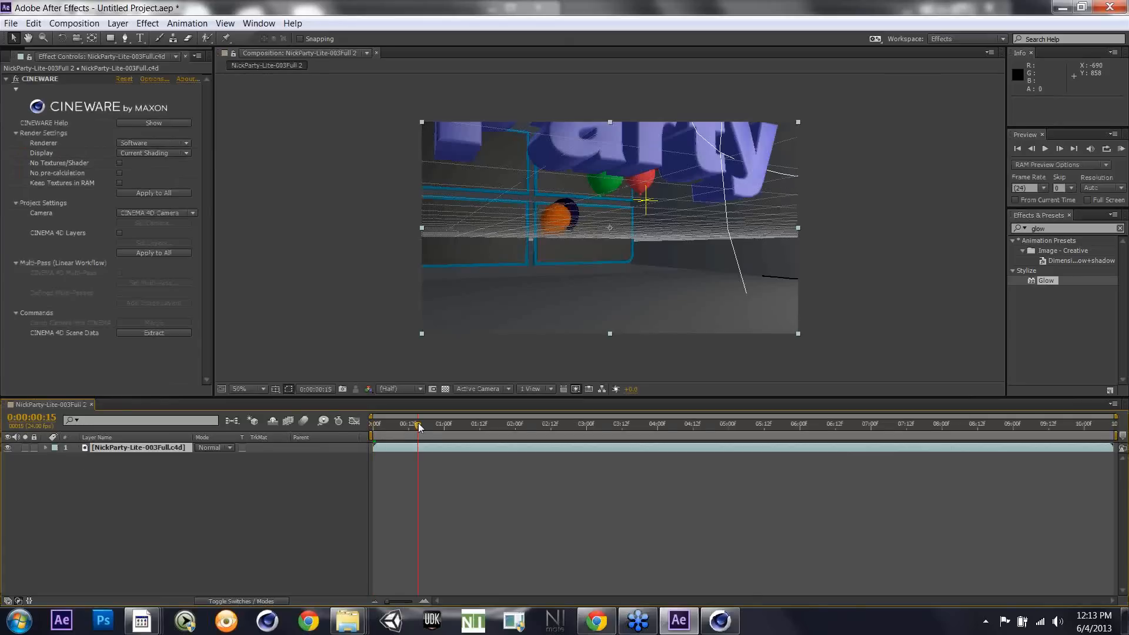
Step: Try Centered Comp Camera, Comp Camera and Select CINEMA 4D Camera for the Cineware camera, and return it to CINEMA 4D Camera
click(193, 213)
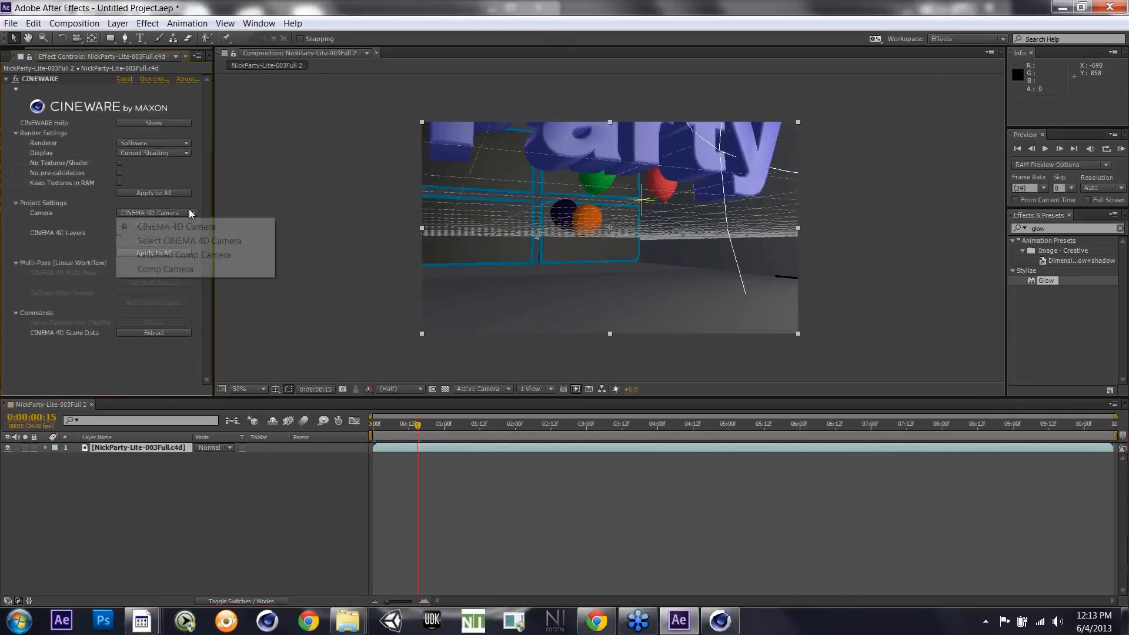
click(176, 256)
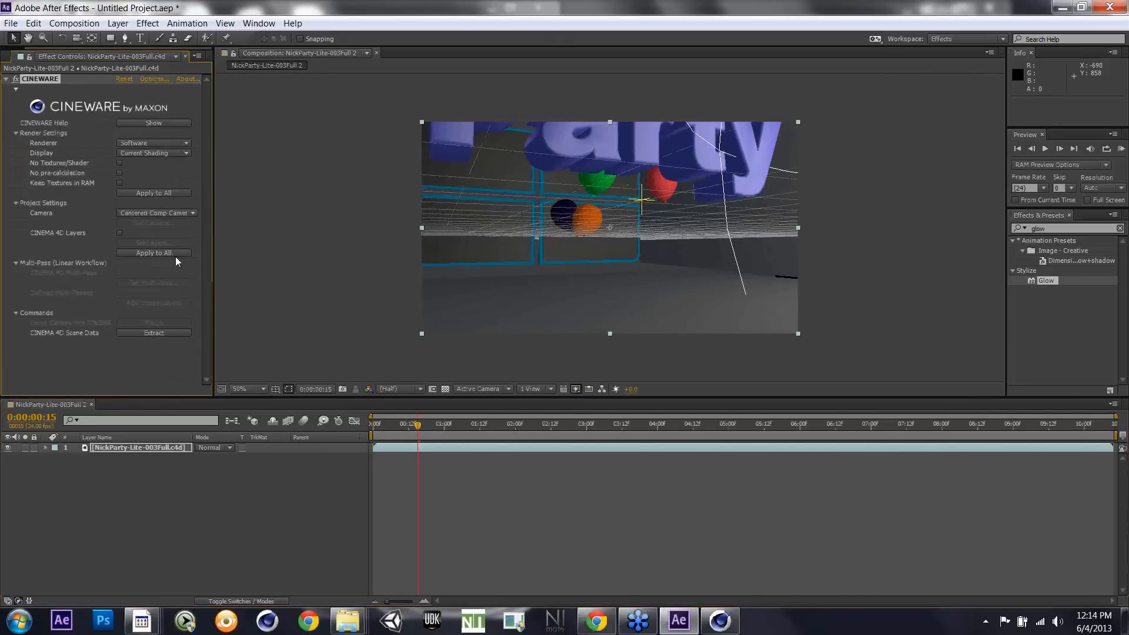
click(180, 211)
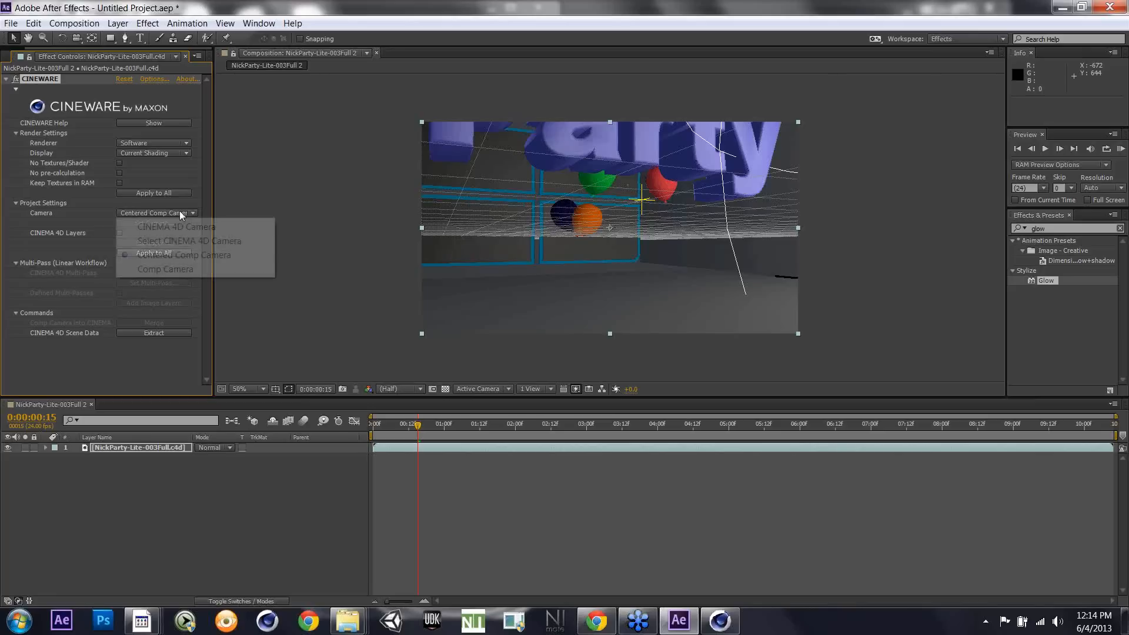
click(165, 269)
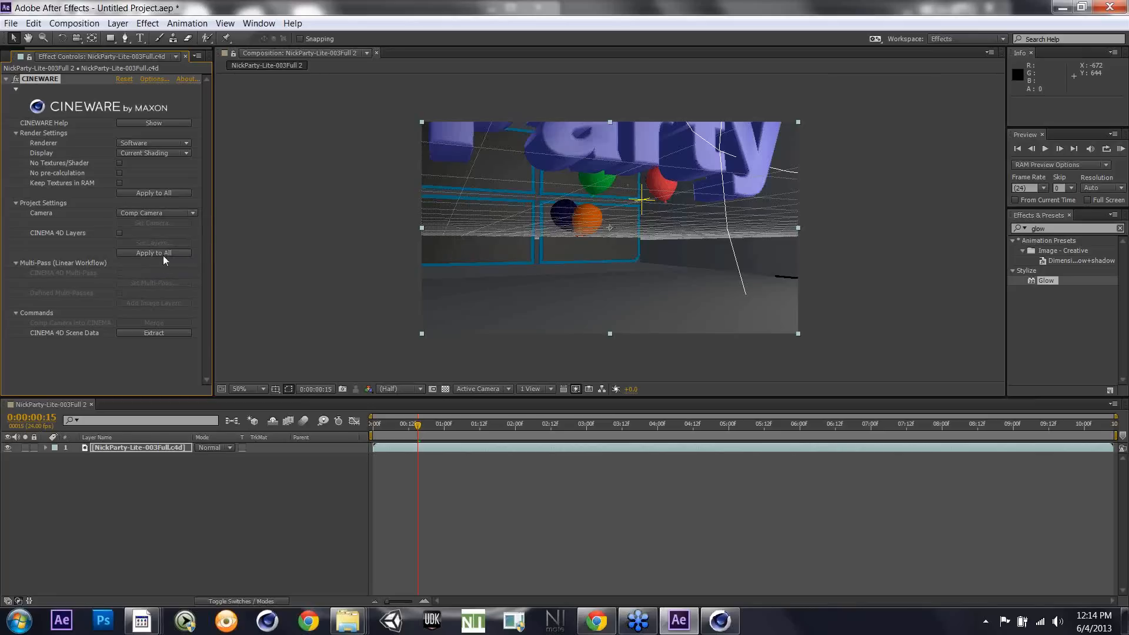
click(185, 215)
click(177, 213)
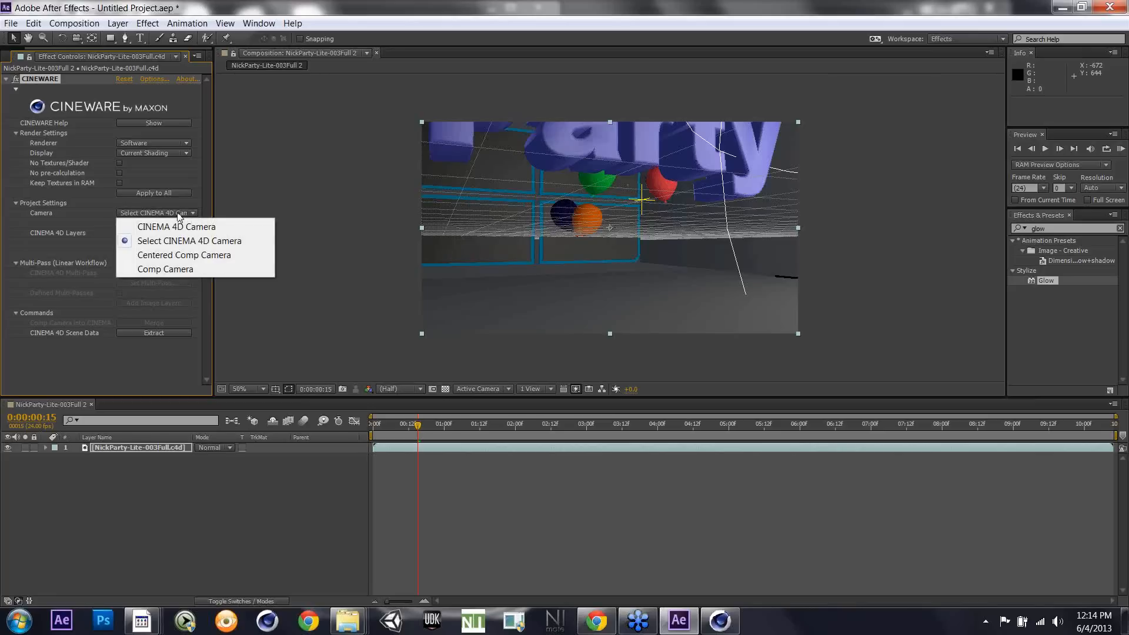
click(173, 227)
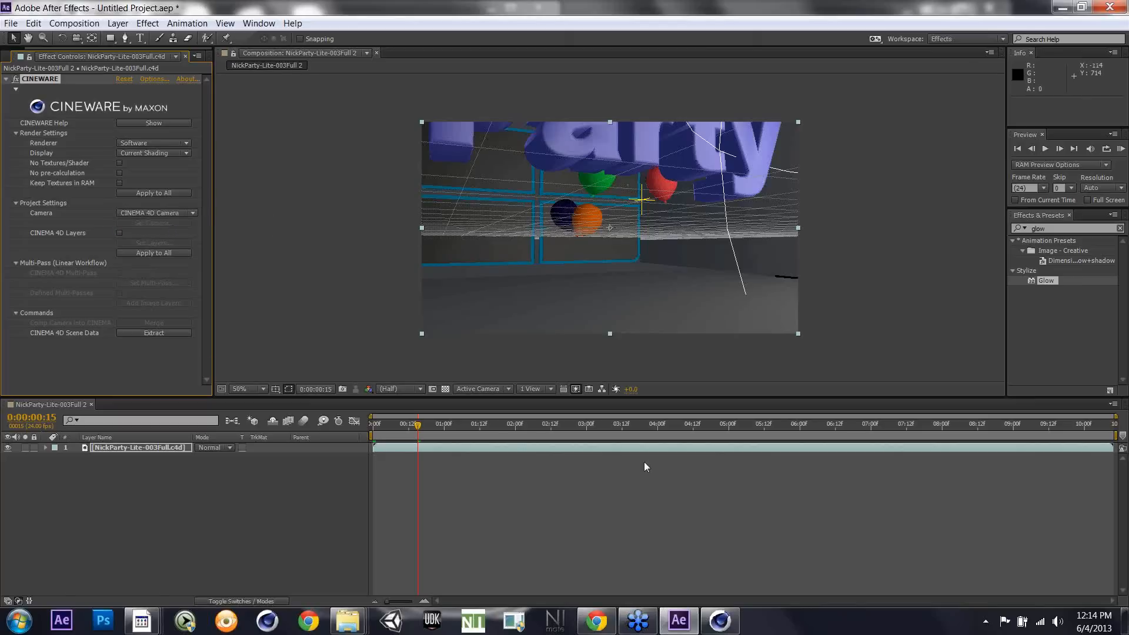
Step: Go to 0:00:02:01 and add a two-node camera named Camera 1 with the 50mm preset to the composition
click(517, 427)
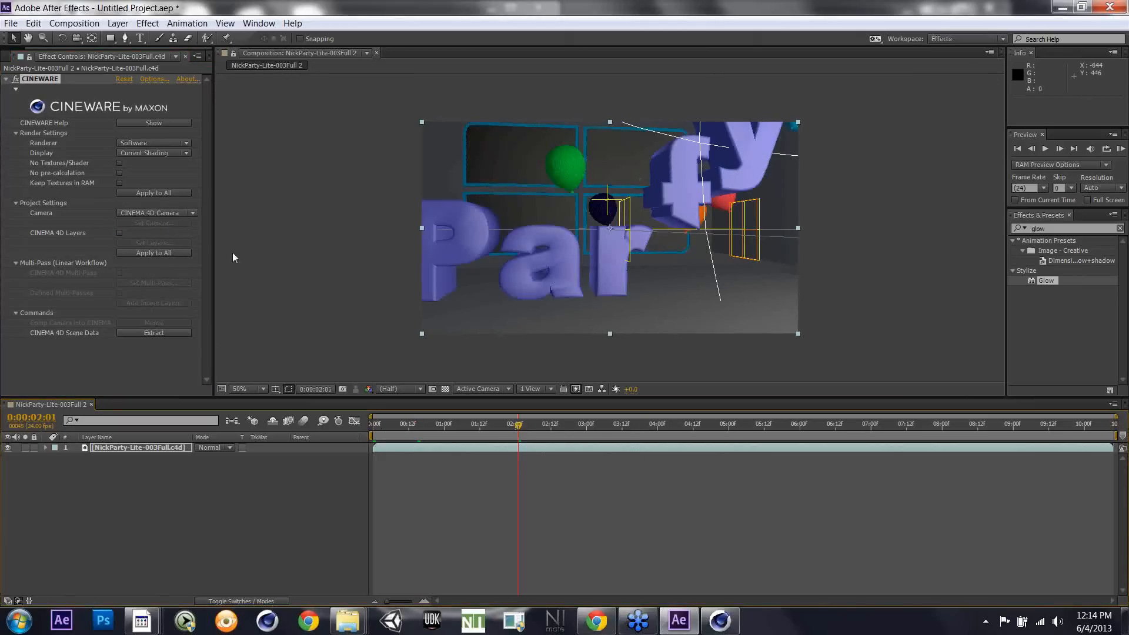
click(161, 27)
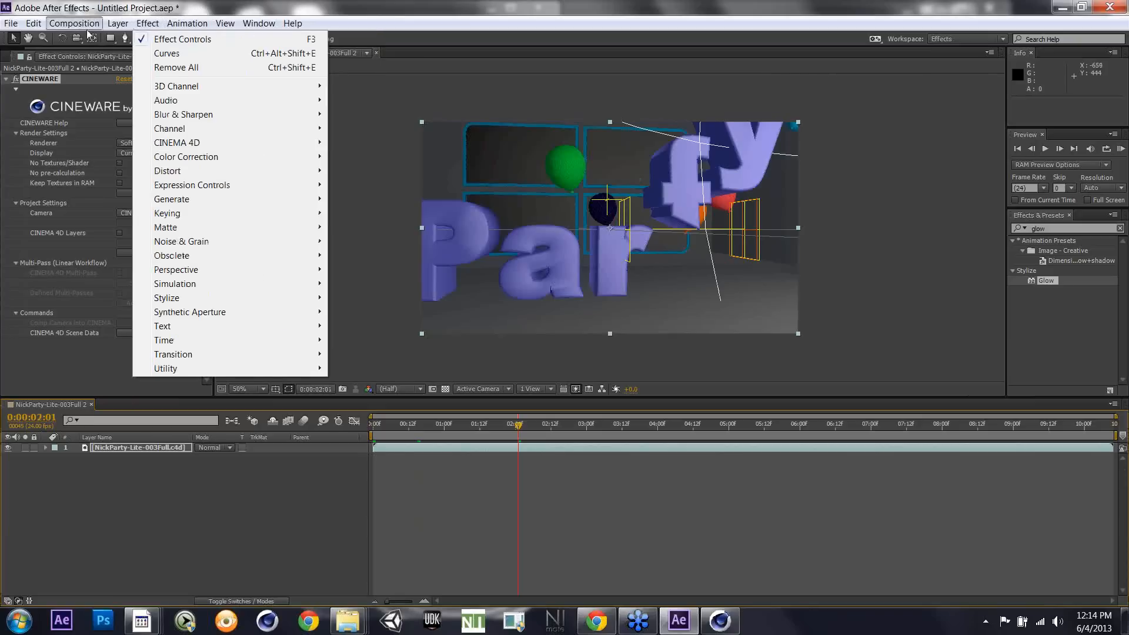
mouse_move(88, 23)
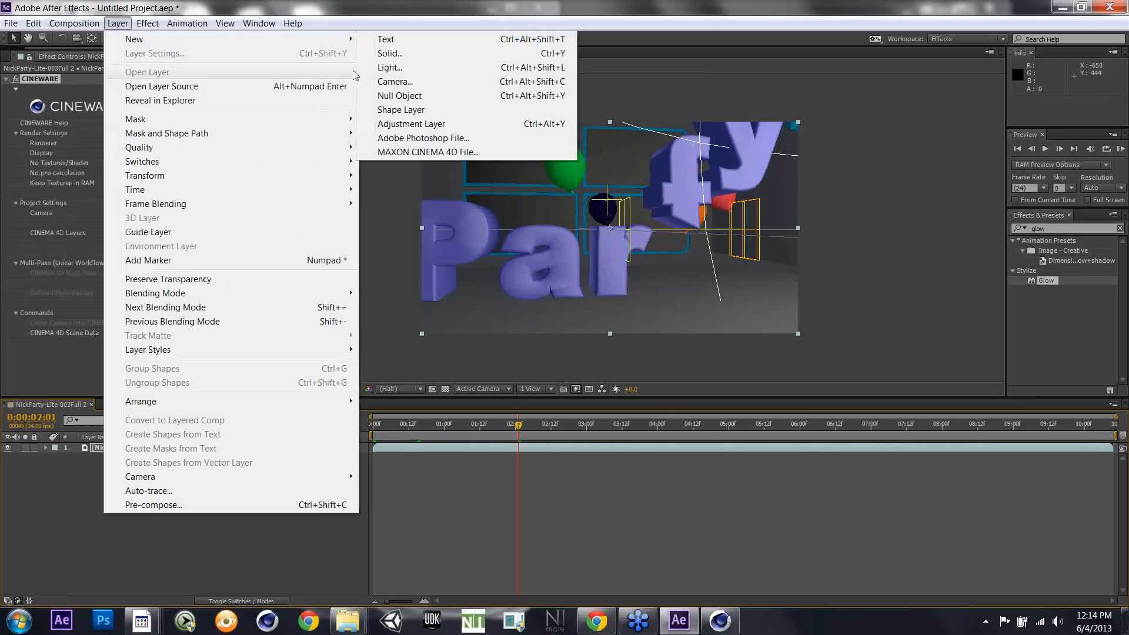
click(427, 82)
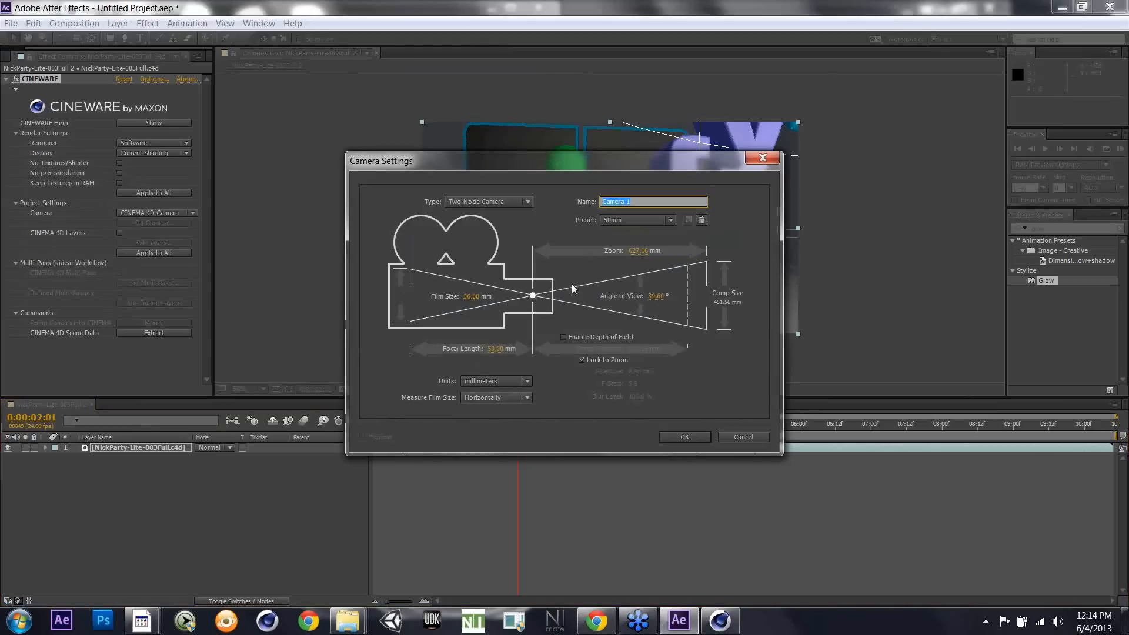
click(683, 436)
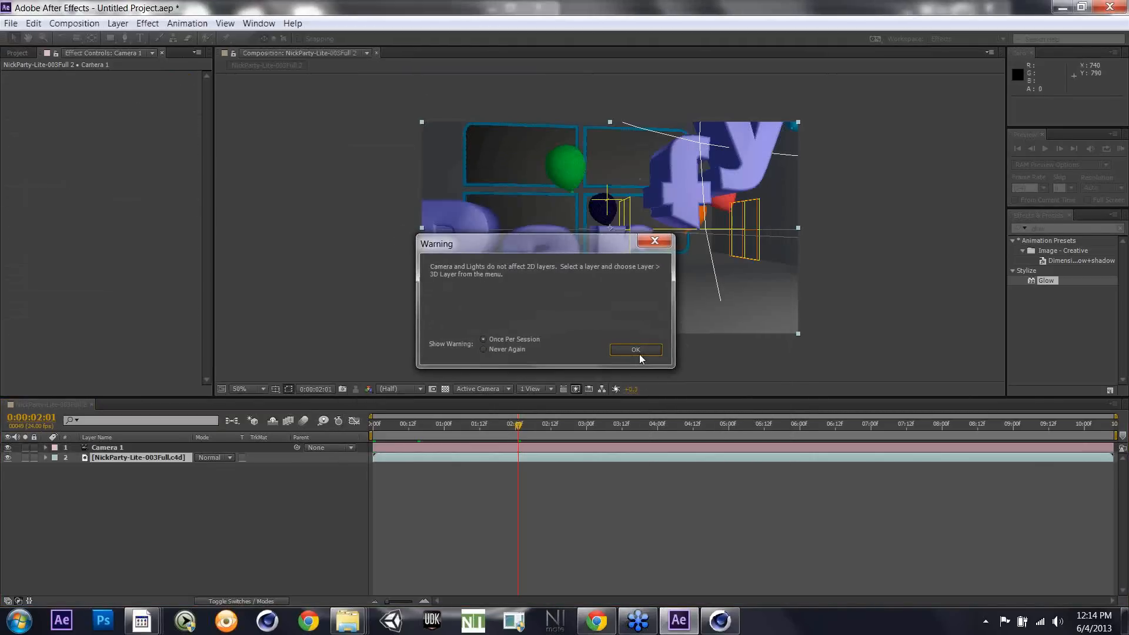
click(640, 354)
Step: Try Centered Comp Camera with CINEMA 4D Layers enabled on the NickParty-Lite-003Full.c4d layer's Cineware effect
click(98, 456)
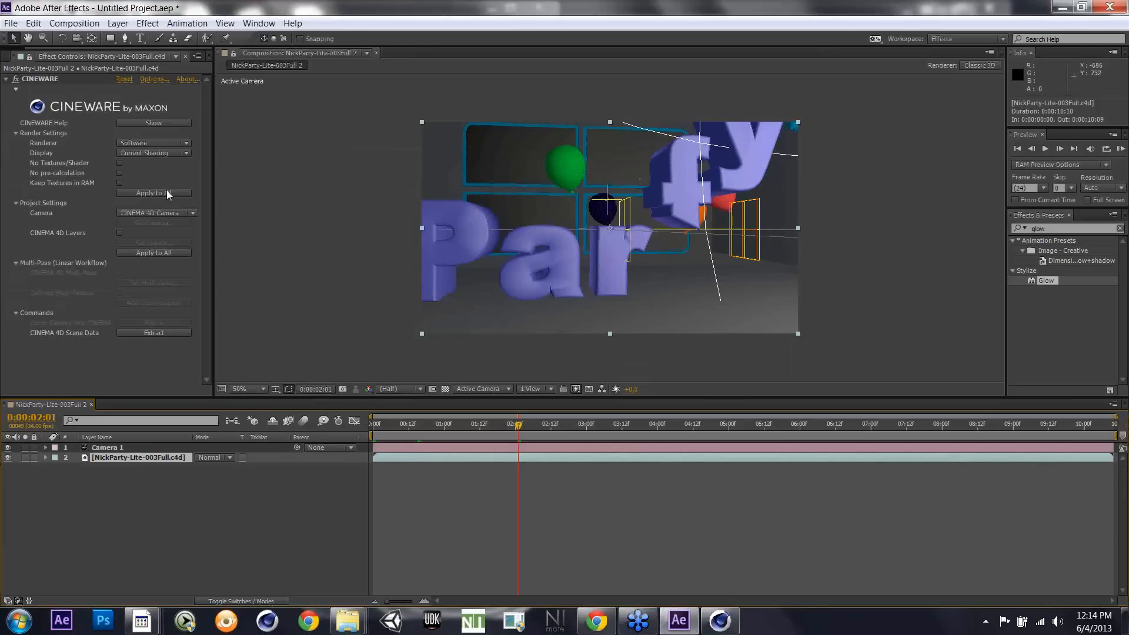
click(175, 212)
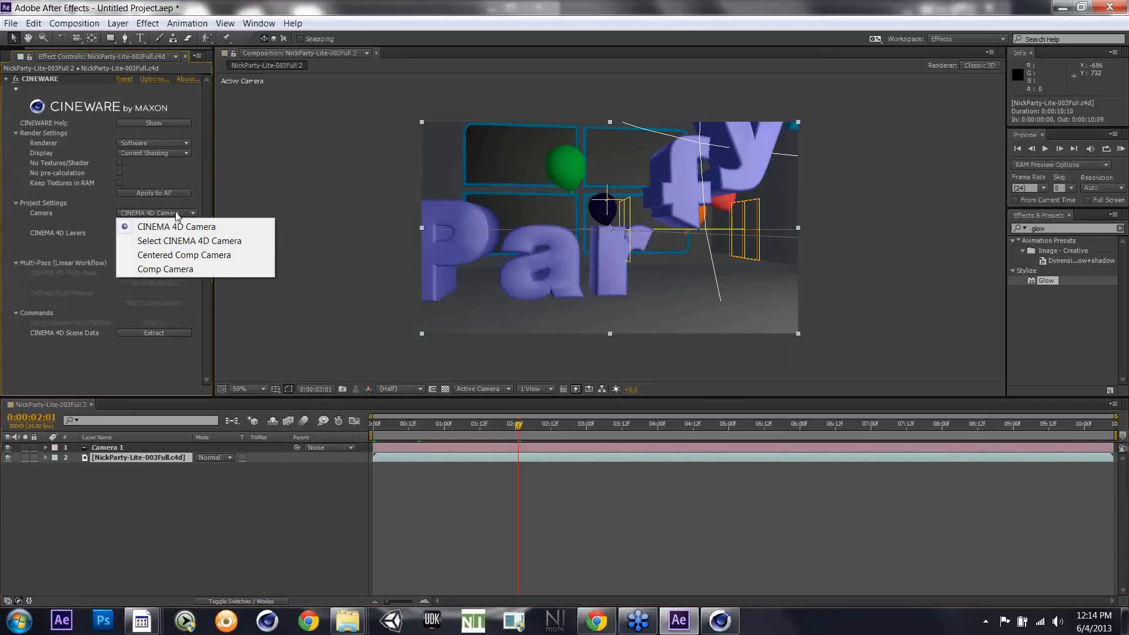
click(182, 258)
click(119, 233)
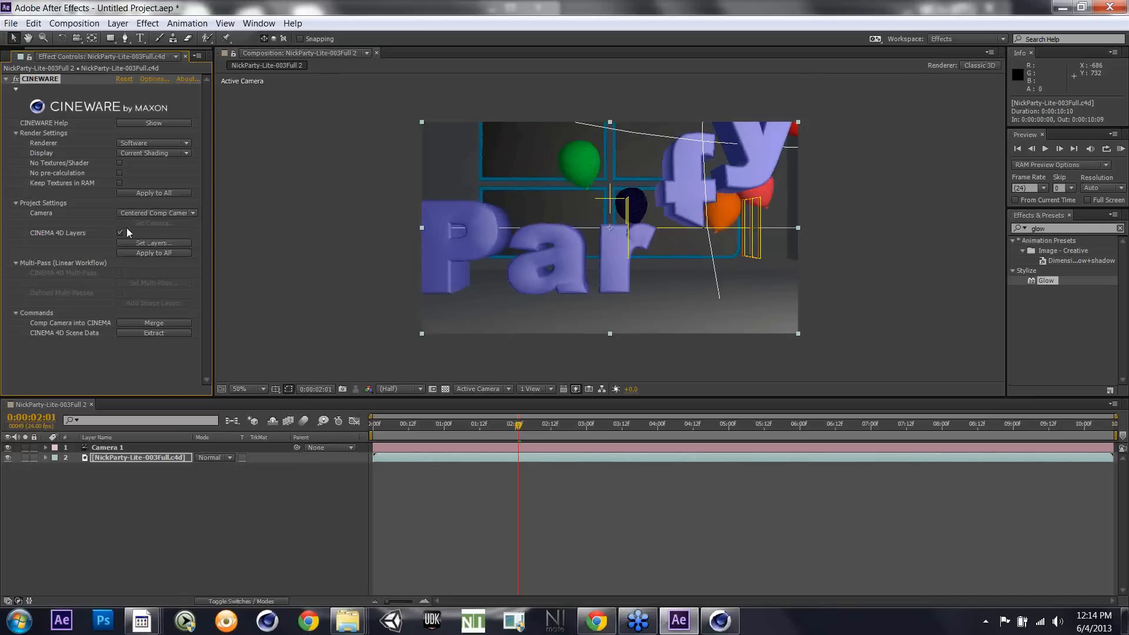
Step: Try the Select CINEMA 4D Camera option, look through the scene's available cameras and cancel the choice
click(147, 211)
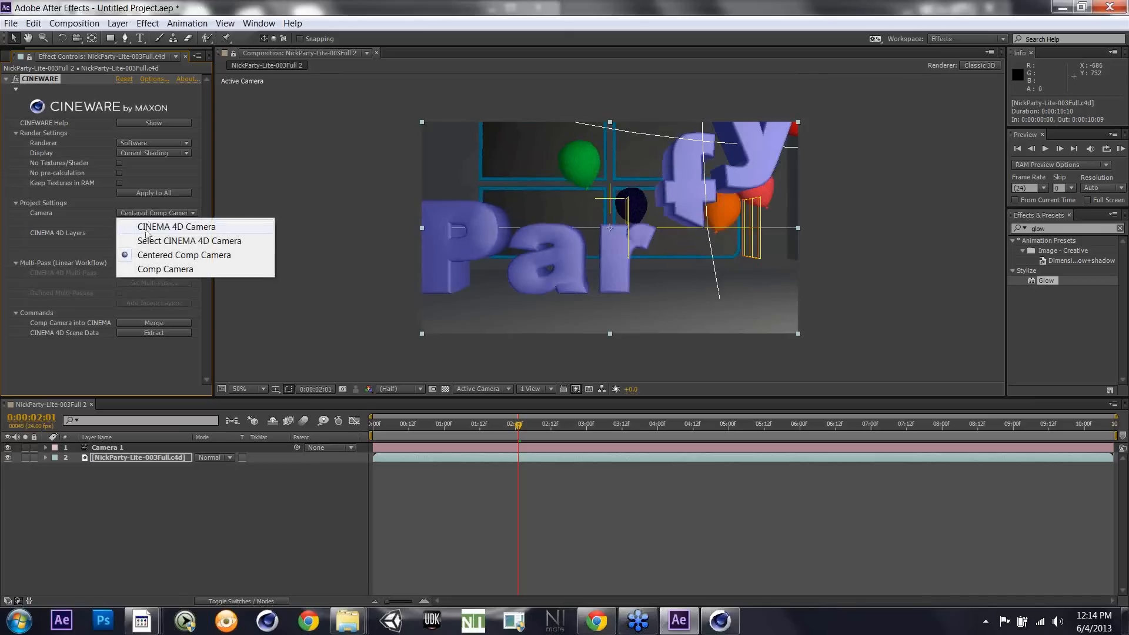
click(146, 239)
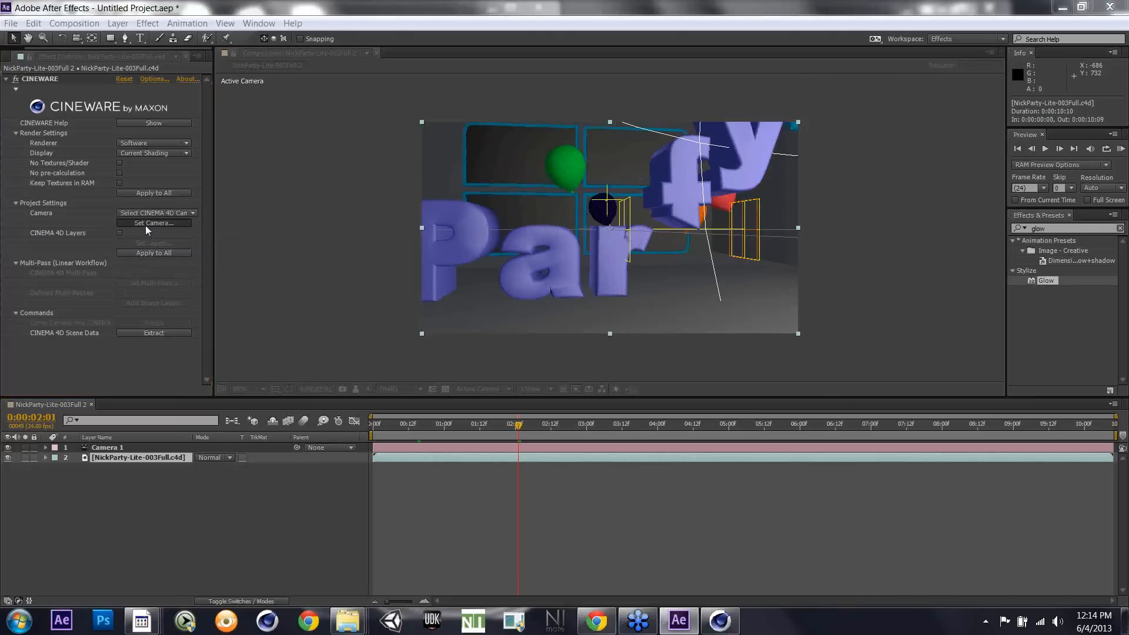
click(147, 223)
click(587, 309)
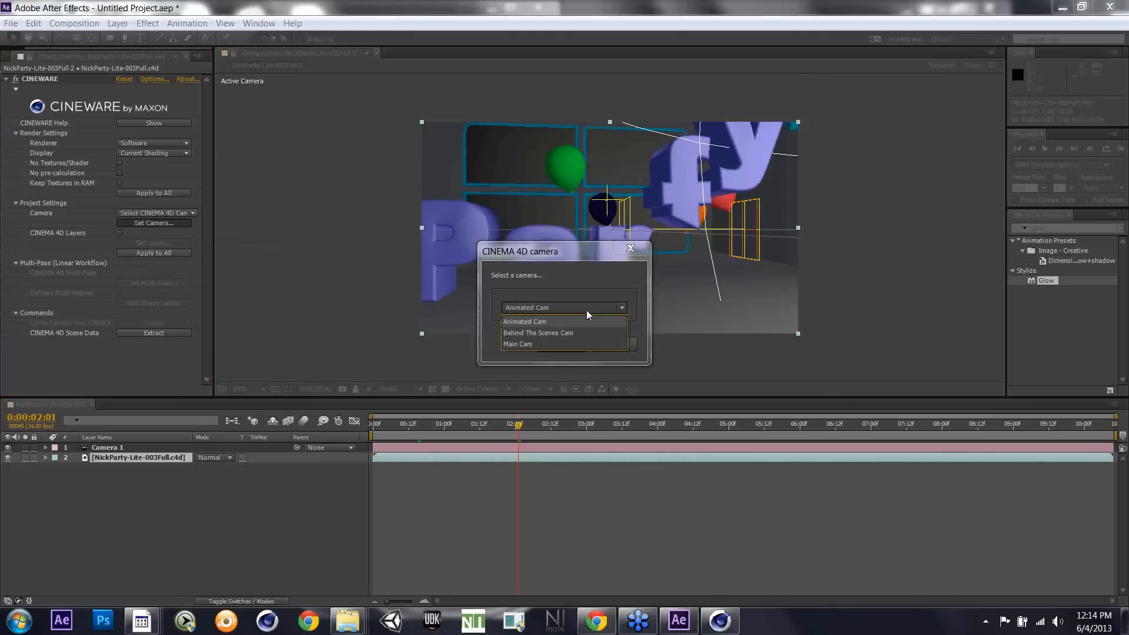
click(636, 300)
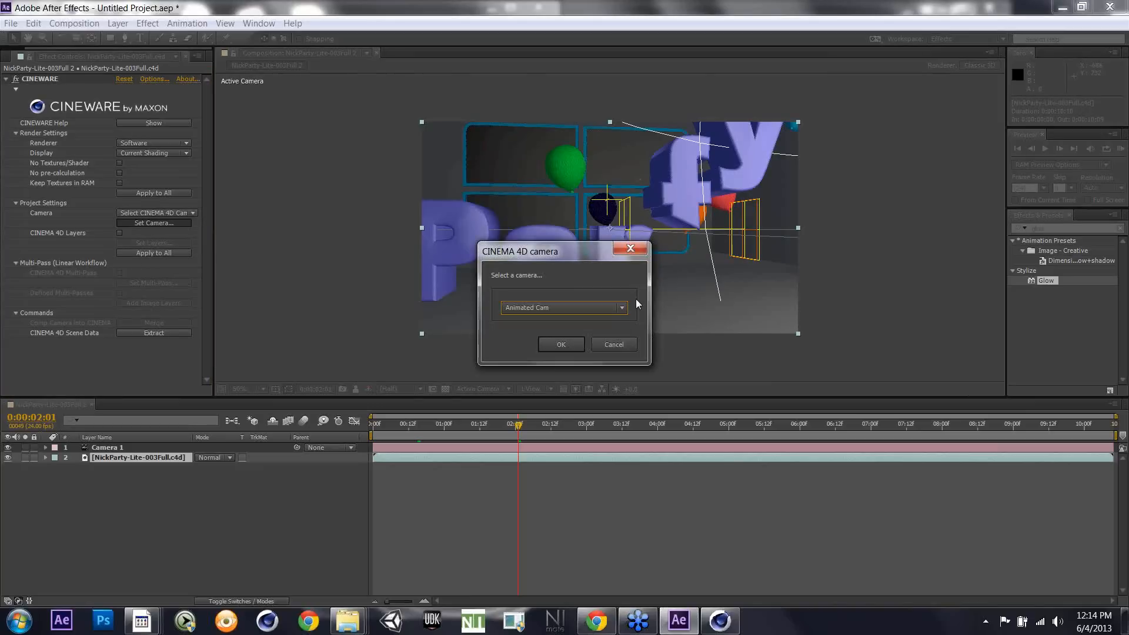
click(618, 344)
Step: Set the Cineware camera back to CINEMA 4D Camera and go to 0:00:01:02
click(177, 213)
click(186, 228)
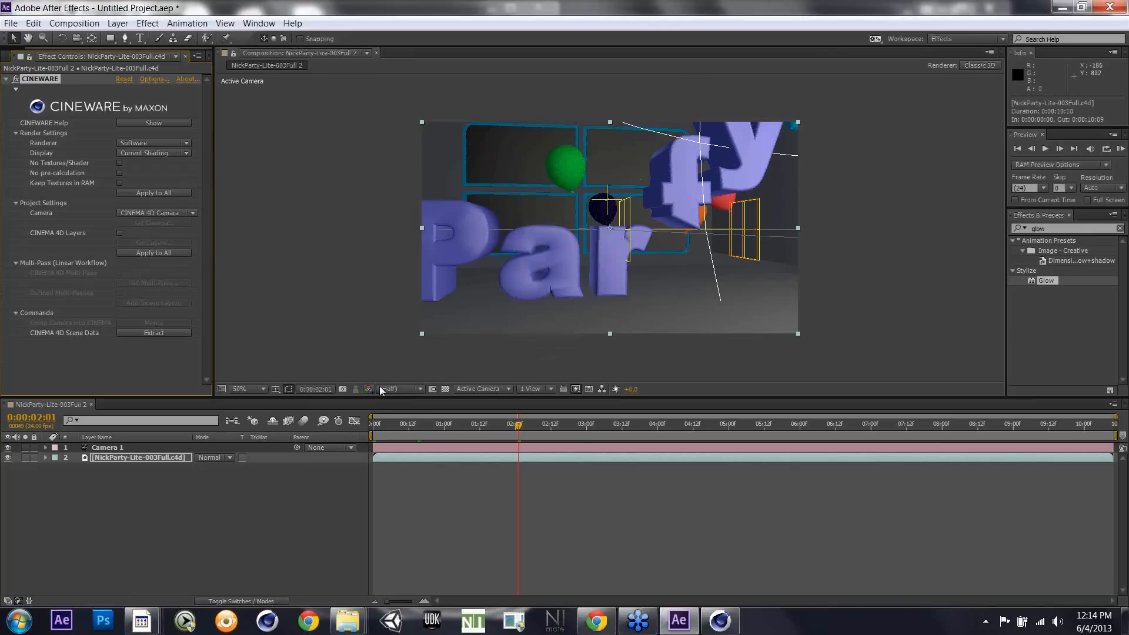
click(491, 421)
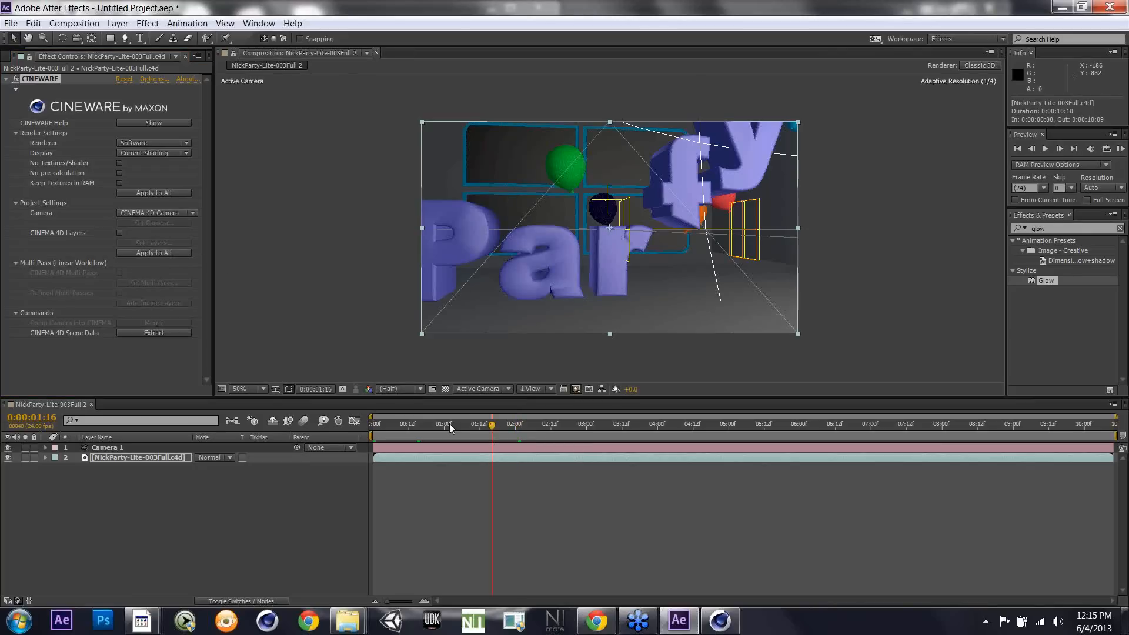
click(449, 423)
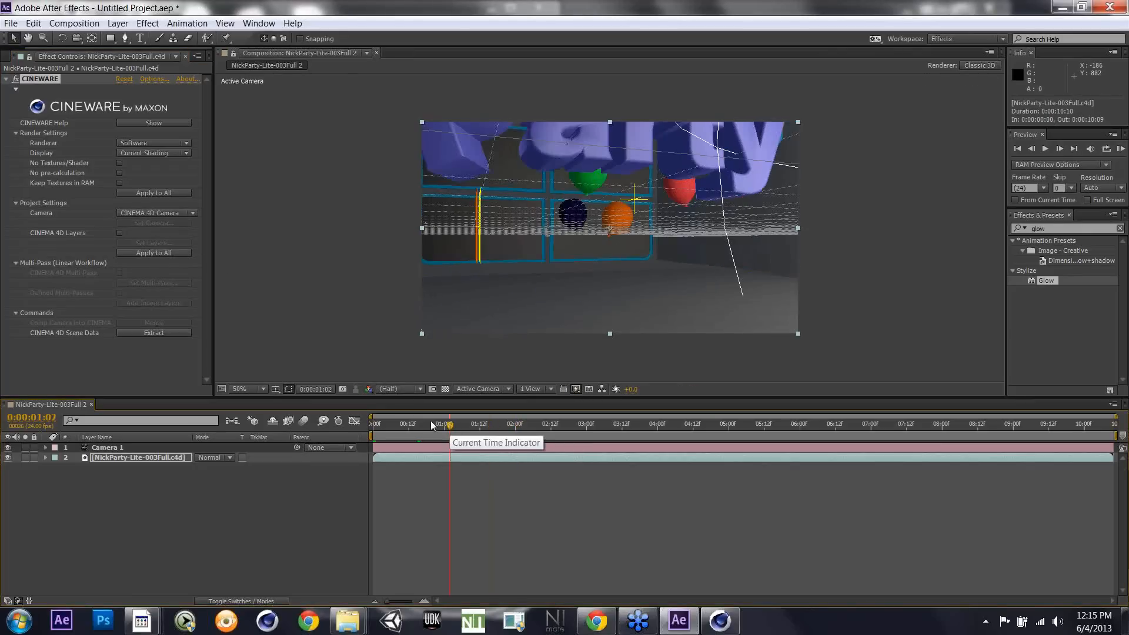
Step: Examine the Camera 1 and NickParty-Lite-003Full.c4d layers, the project's items and the scene layer's Cineware settings
click(121, 447)
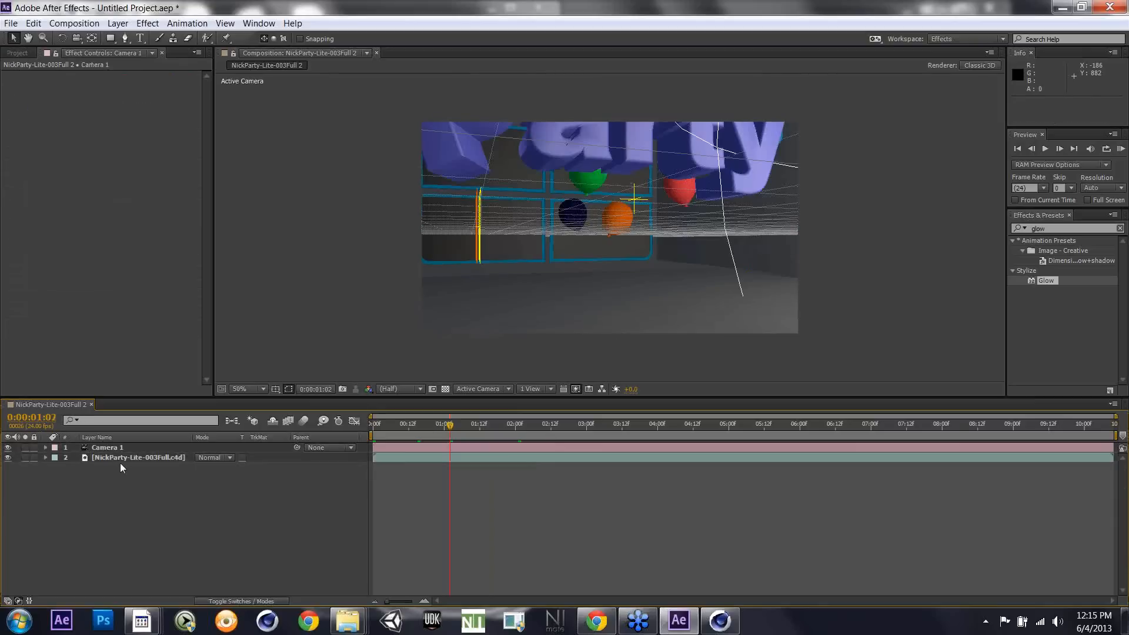
click(120, 462)
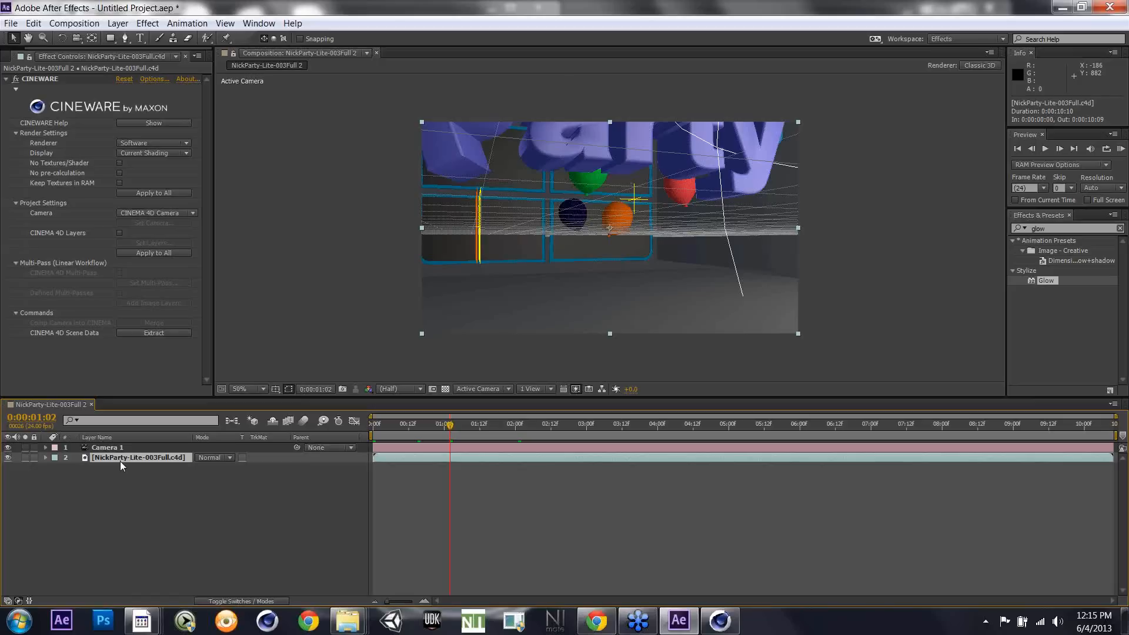
drag(120, 461, 106, 448)
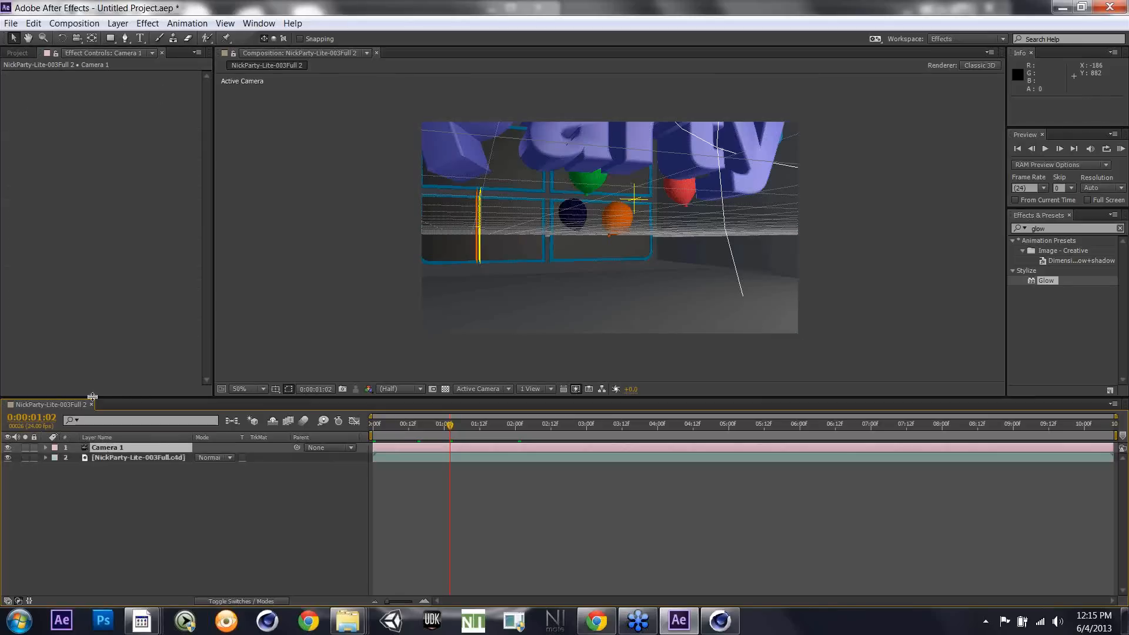
click(15, 28)
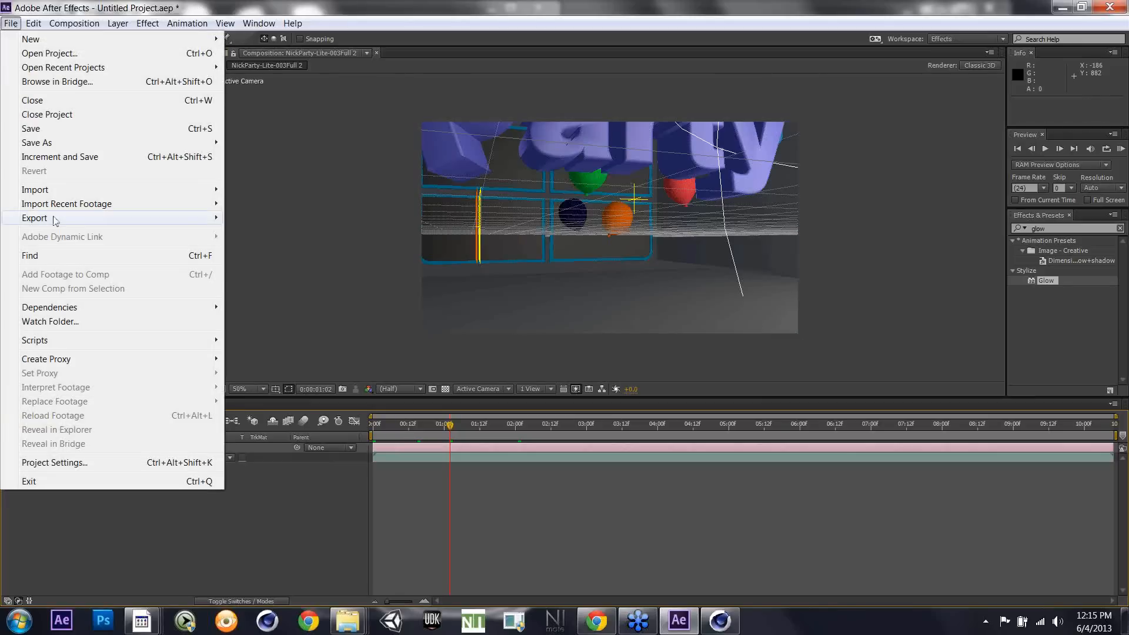
click(284, 527)
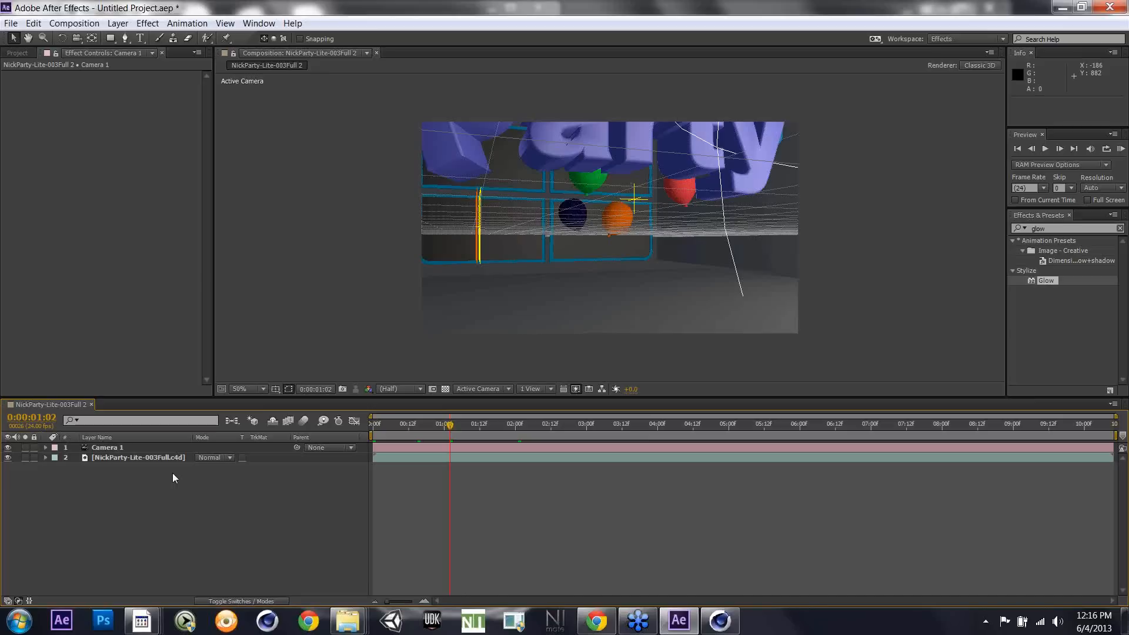
click(127, 448)
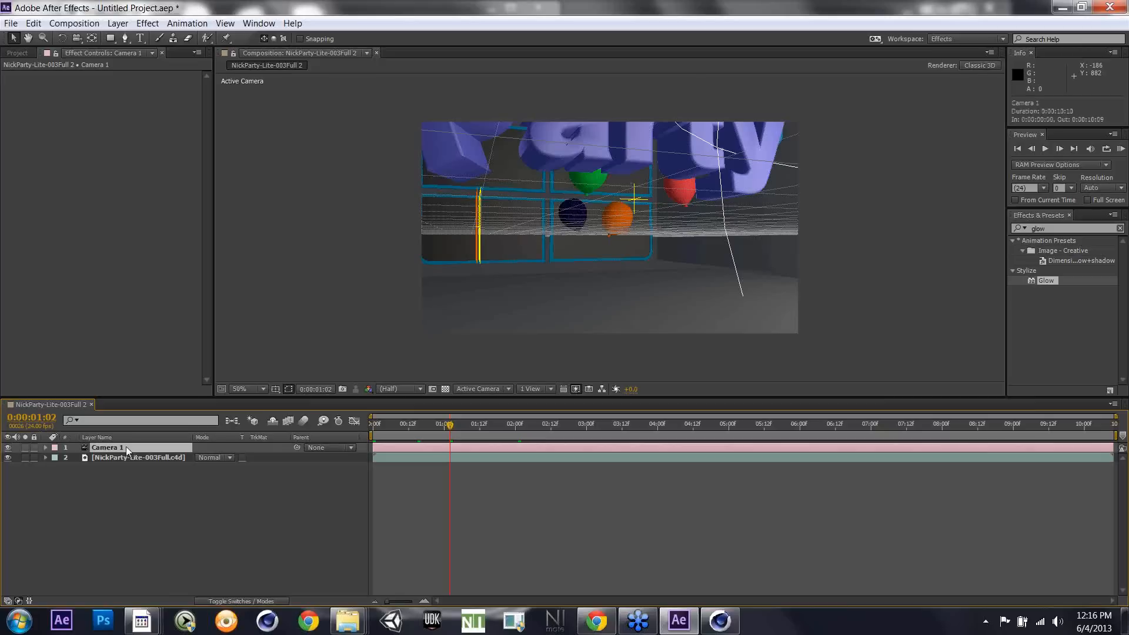
click(17, 53)
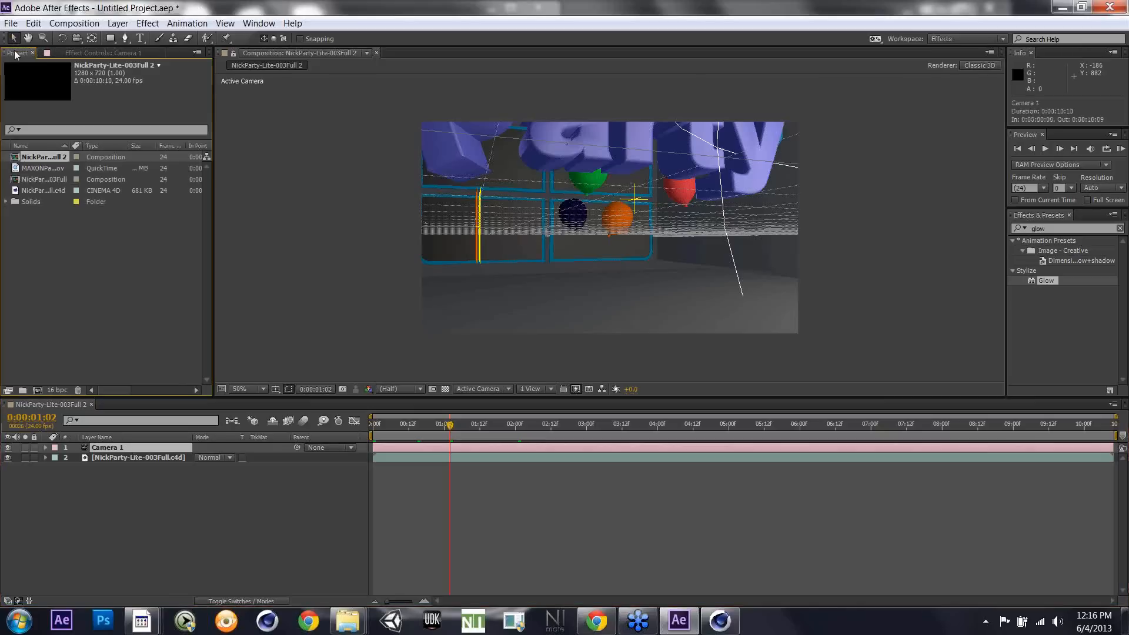
click(122, 461)
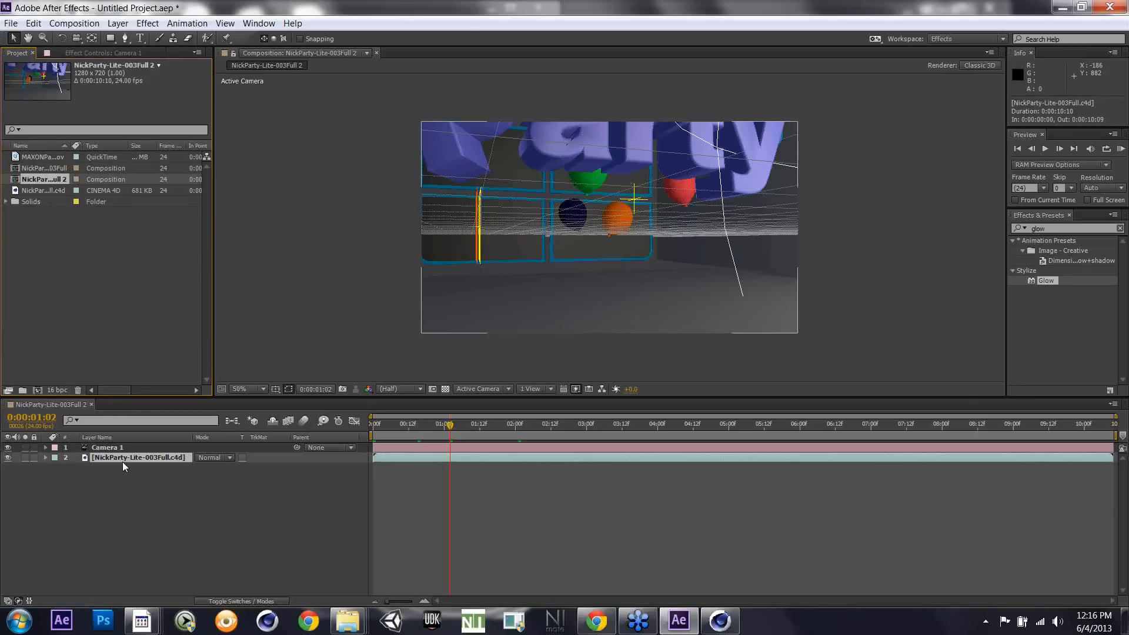
click(116, 55)
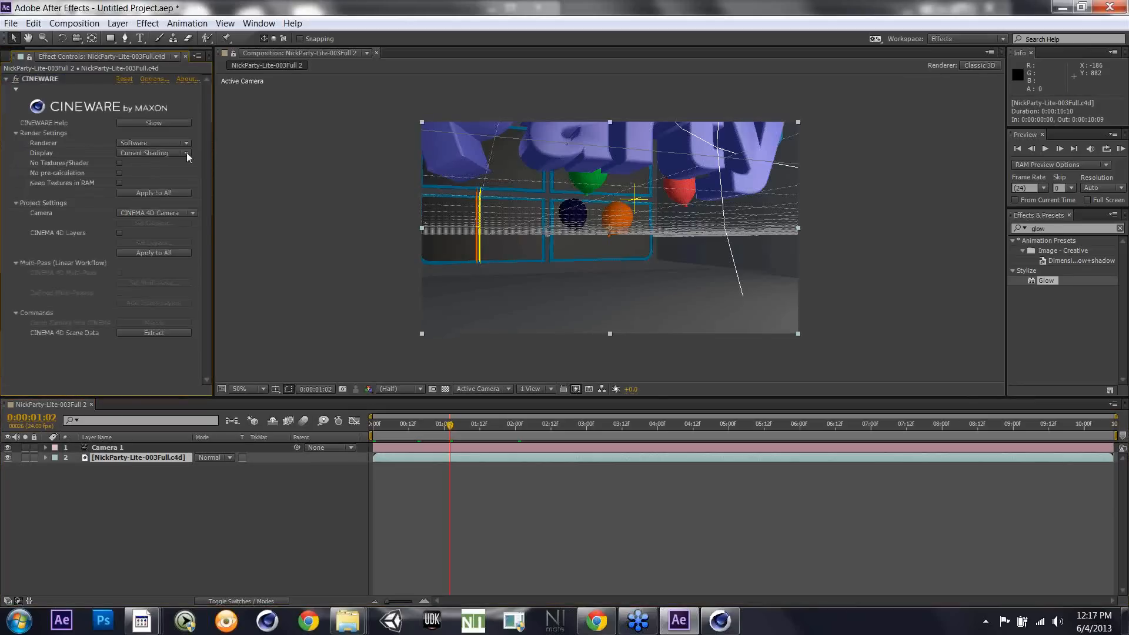
Step: Set the Cineware effect's camera to Select CINEMA 4D Camera and choose Animated Cam from the scene's cameras
click(190, 213)
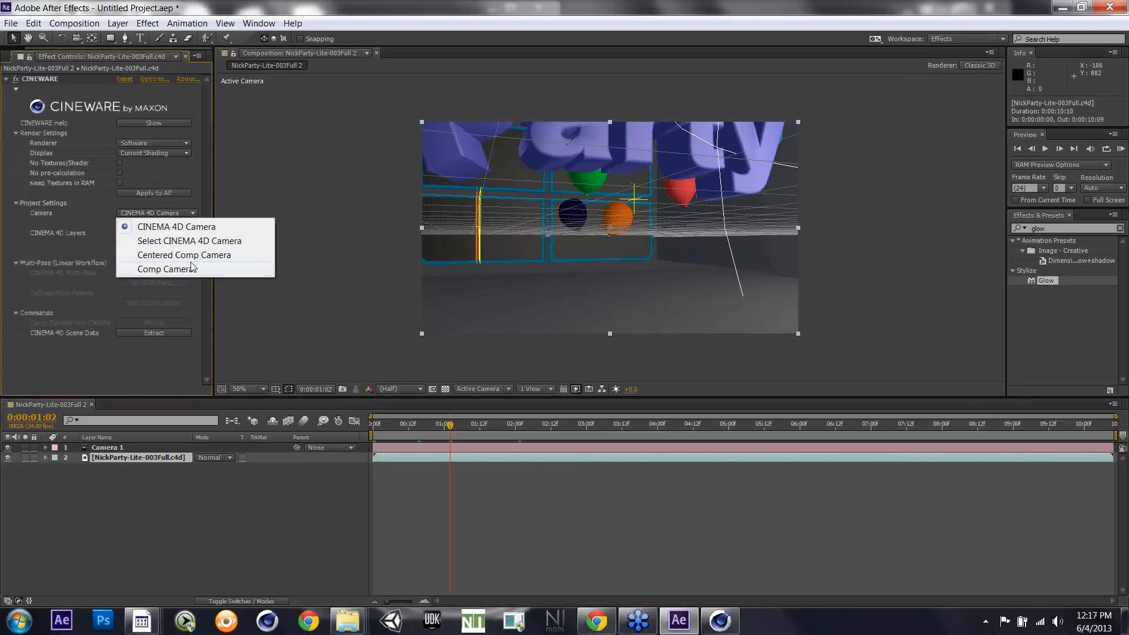
click(186, 227)
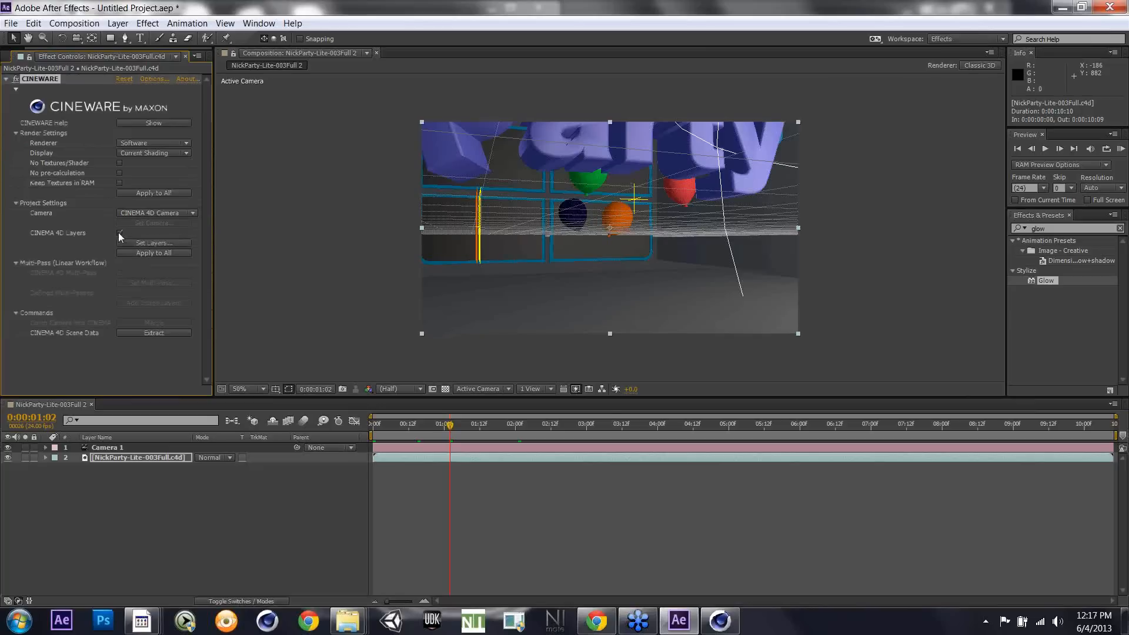
click(167, 213)
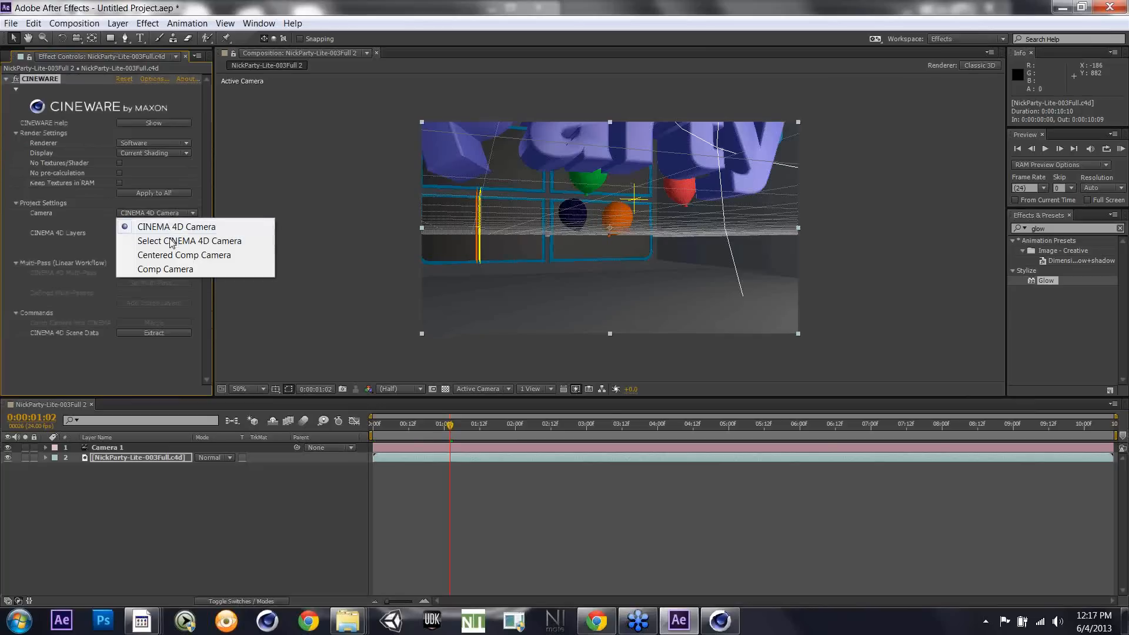
click(170, 241)
click(129, 224)
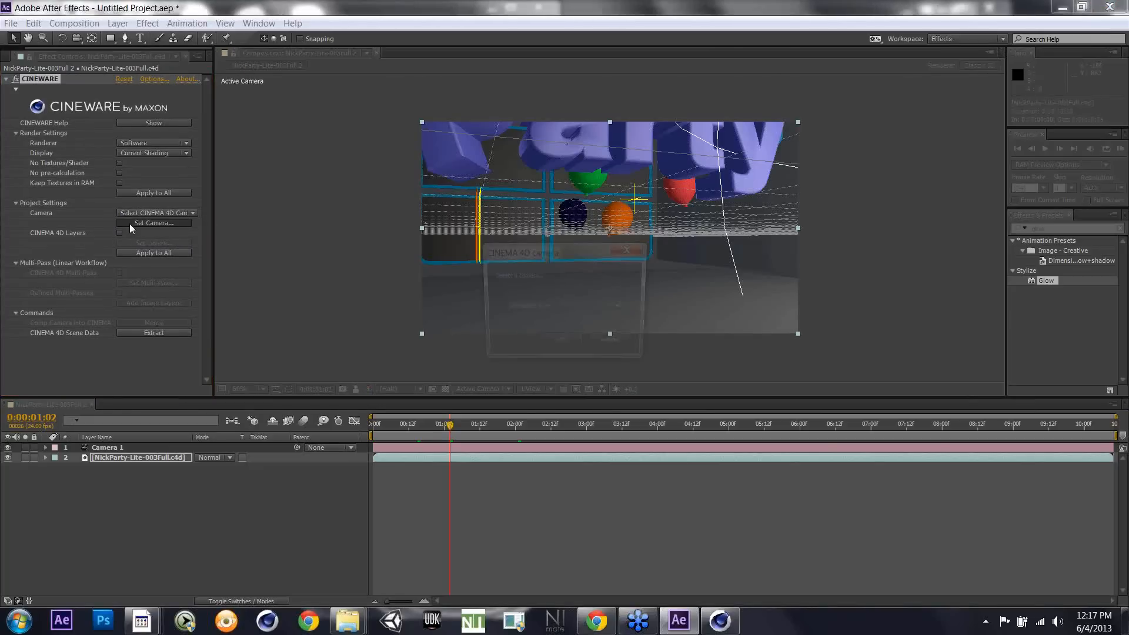
click(534, 308)
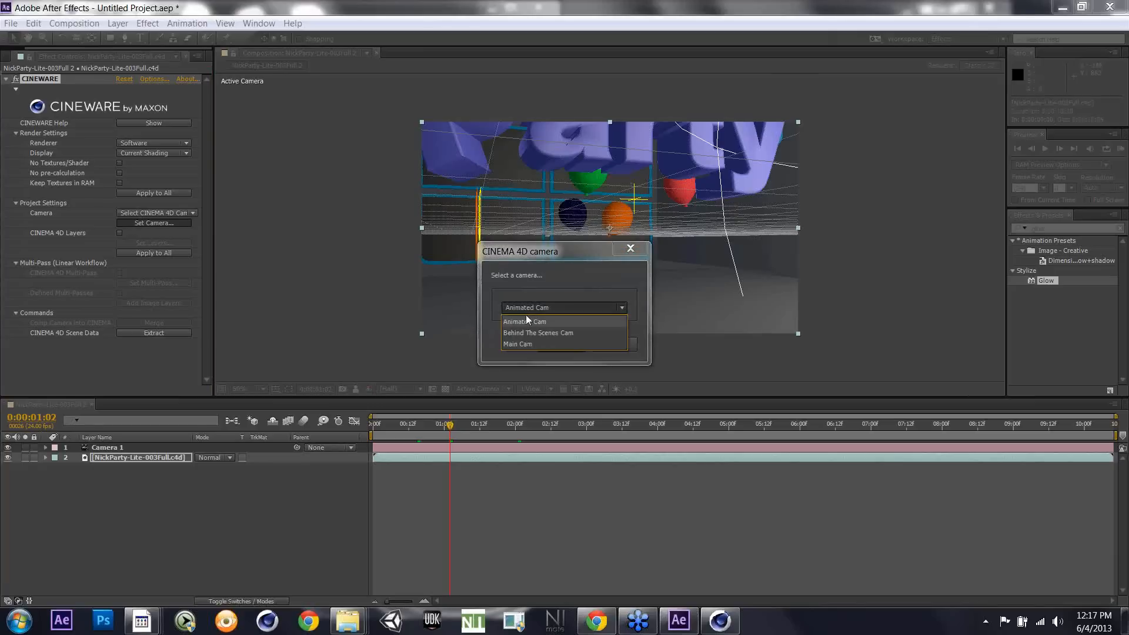
click(596, 259)
click(567, 343)
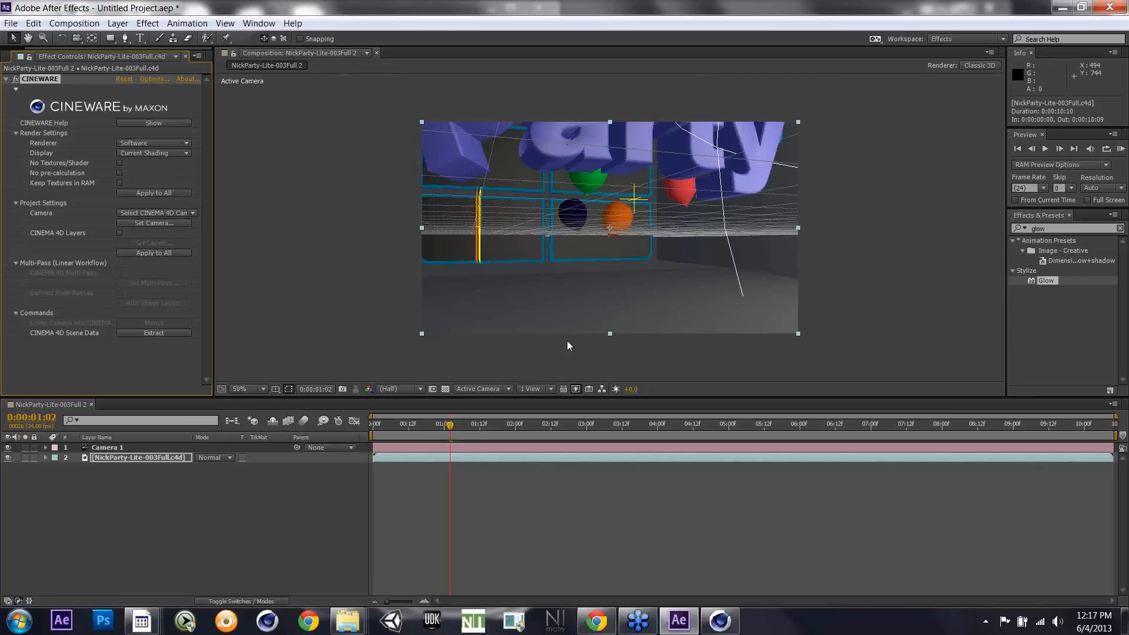
Step: View the composition at 0:00:04:12 and 0:00:08:01, and switch to the party scene in CINEMA 4D
click(694, 423)
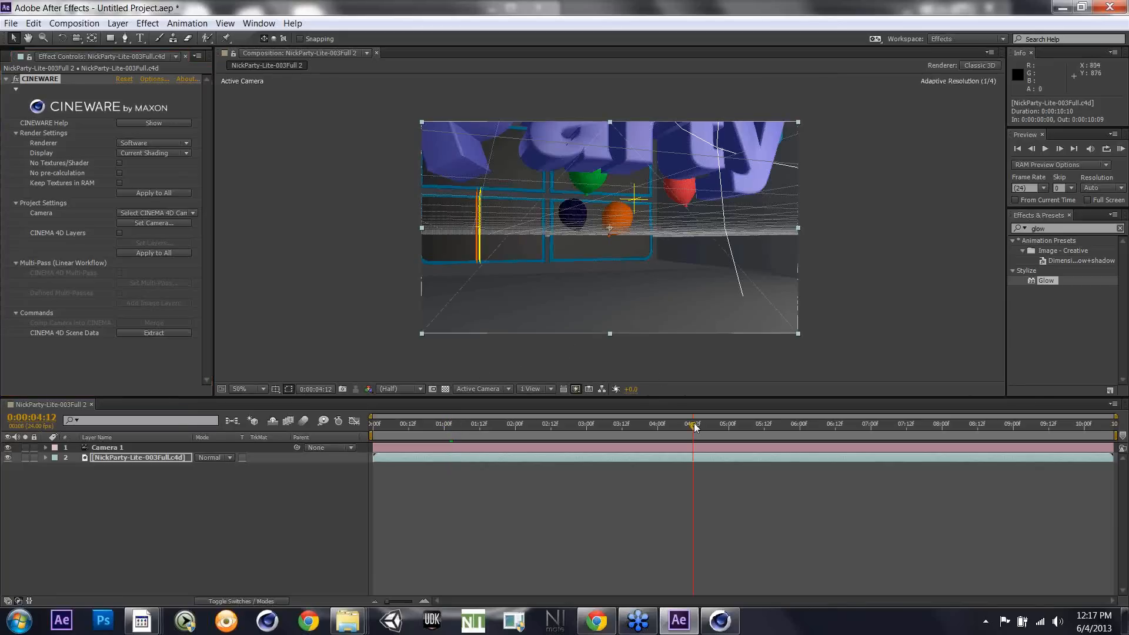
click(945, 432)
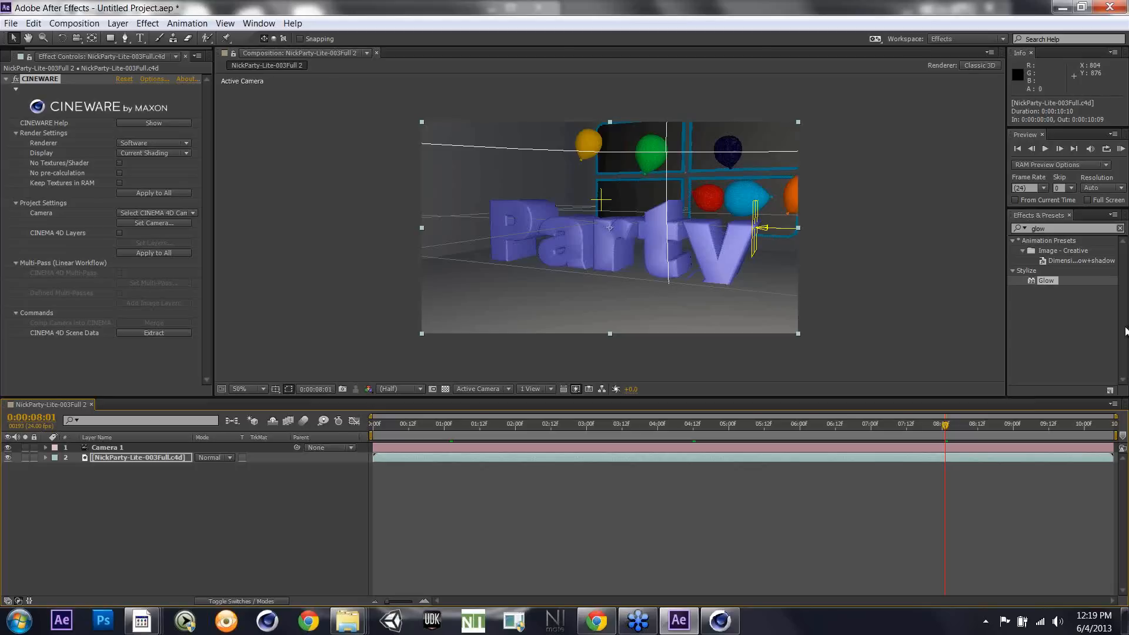
click(603, 622)
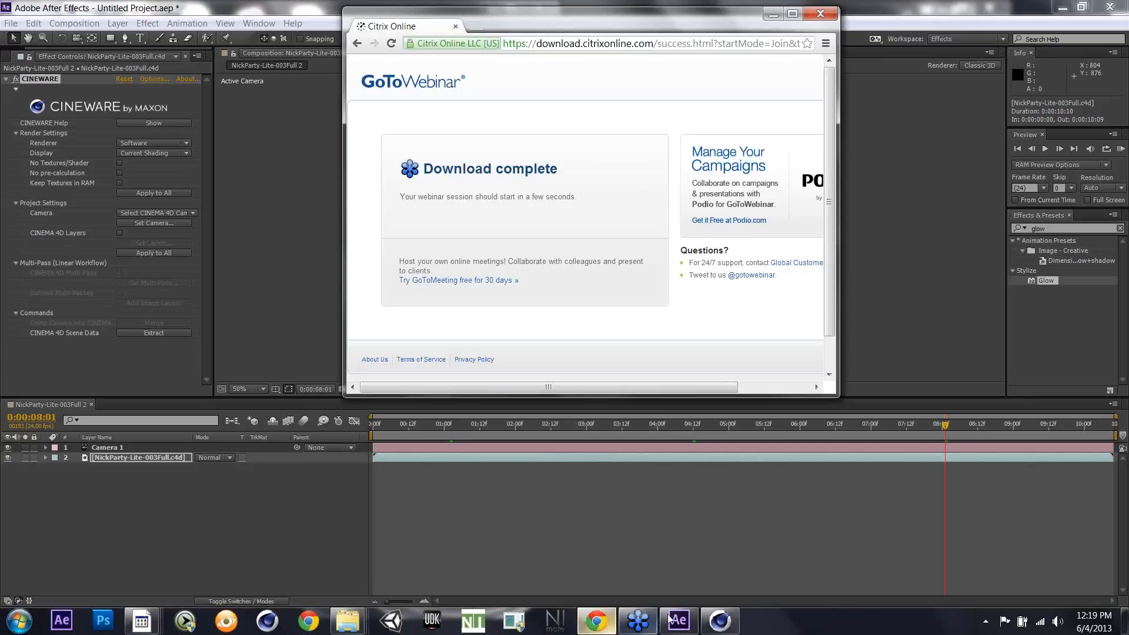
click(715, 619)
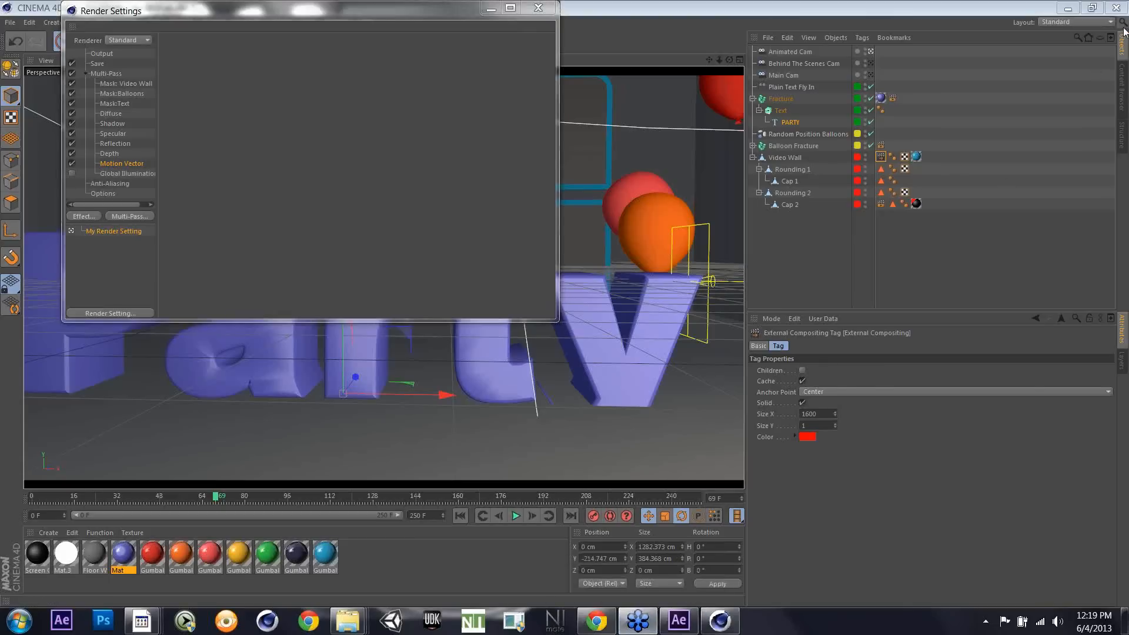